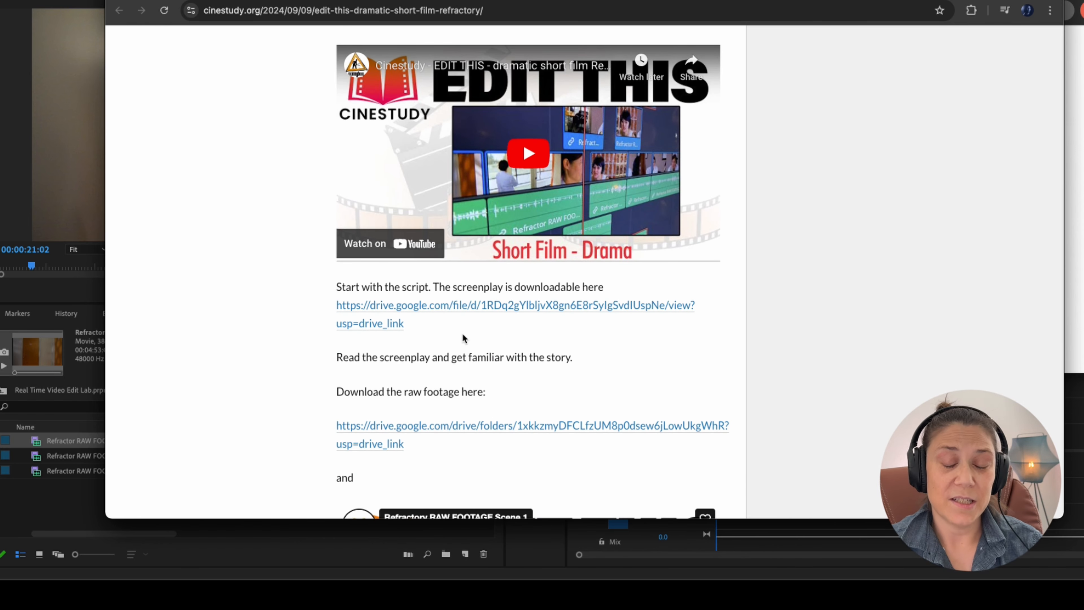
View the "Cinestudy - EDIT THIS - dramatic short film Refractory" video page on YouTube from the Cinestudy challenge article
{"action": "left_click", "coordinate": [442, 52]}
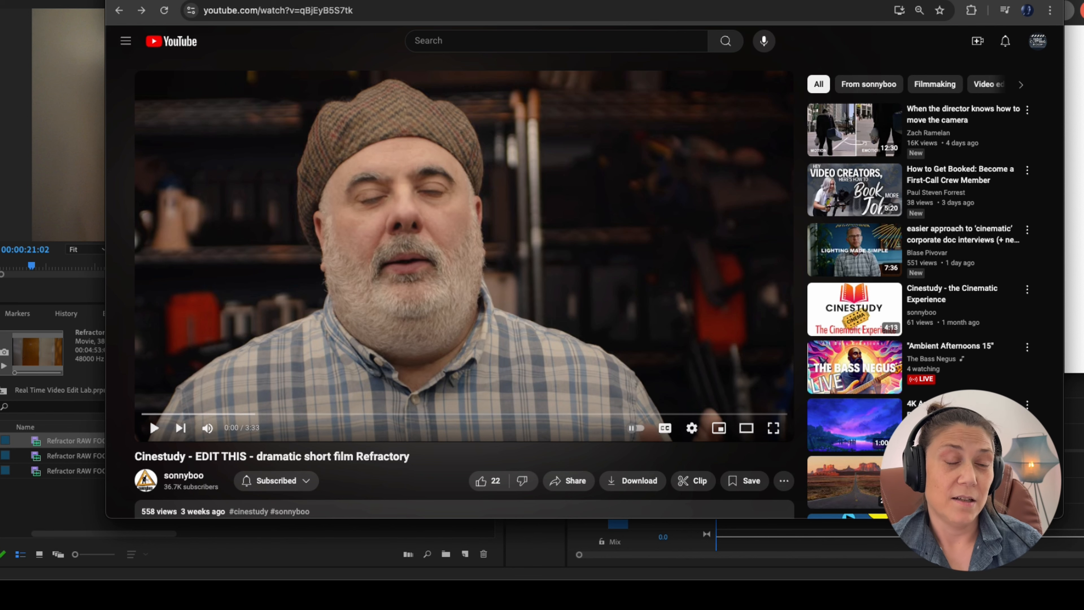
{"action": "left_click", "coordinate": [121, 0]}
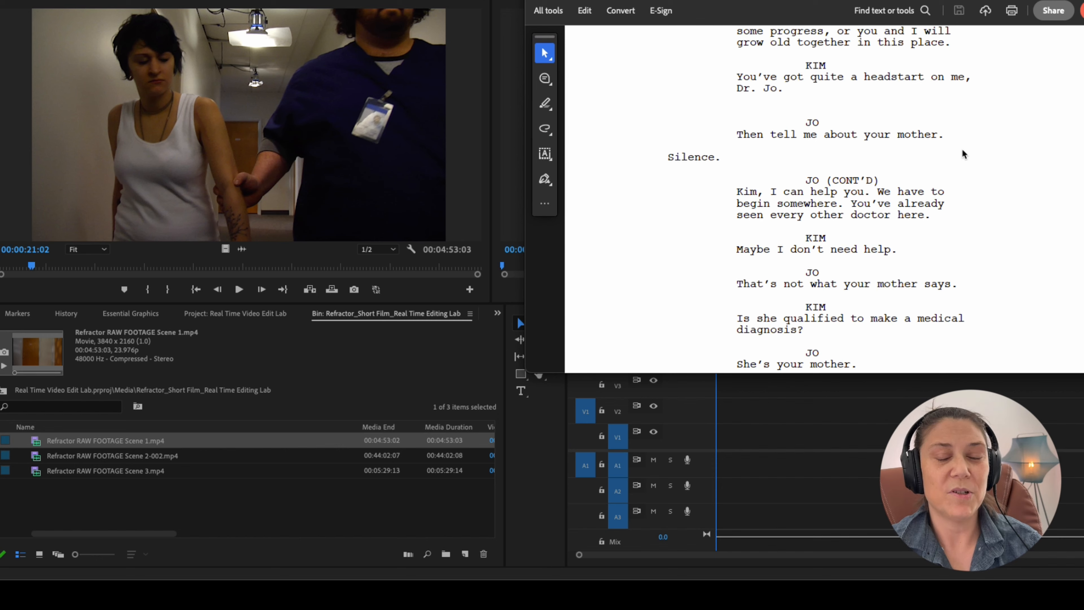
Read the Refractory screenplay from its title page through the opening hallway and office scenes, and return to Premiere Pro
{"action": "scroll", "coordinate": [963, 155], "scroll_direction": "up", "scroll_amount": 15}
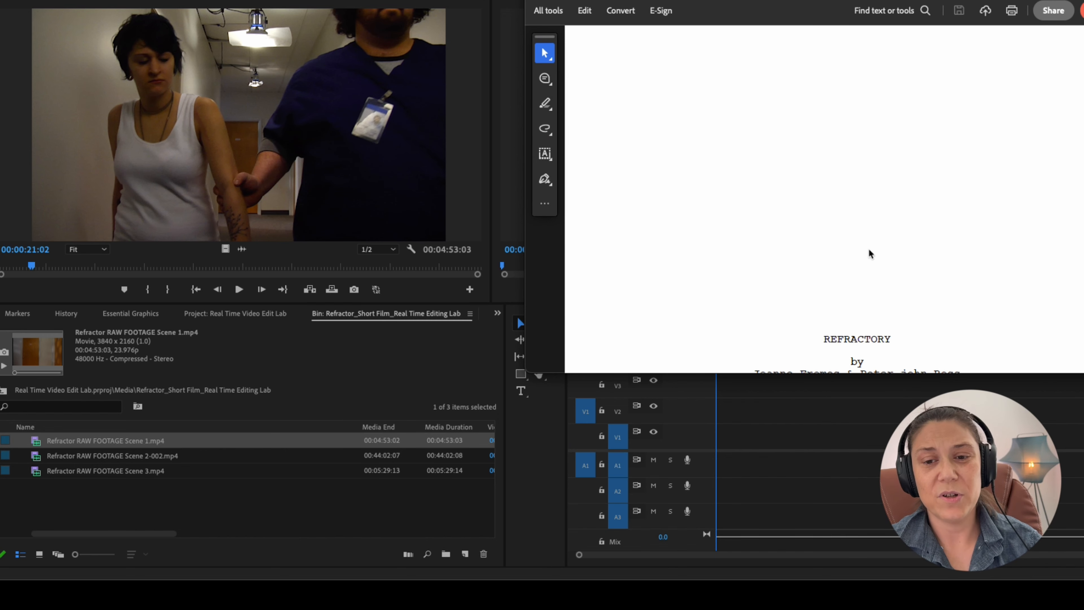
{"action": "scroll", "coordinate": [1028, 296], "scroll_direction": "down", "scroll_amount": 3}
{"action": "scroll", "coordinate": [1027, 305], "scroll_direction": "down", "scroll_amount": 6}
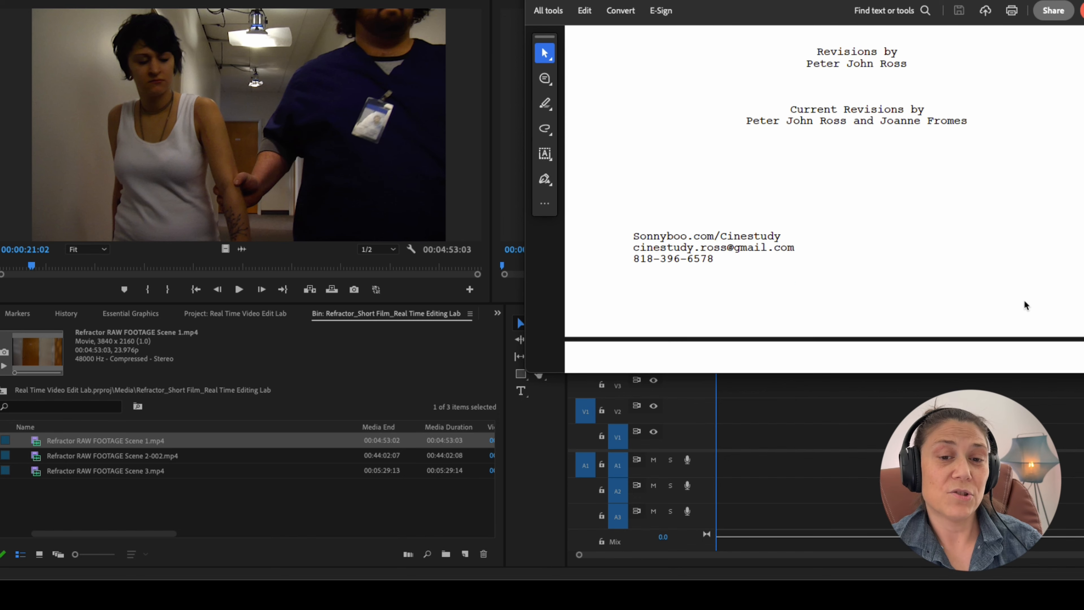
{"action": "scroll", "coordinate": [997, 310], "scroll_direction": "down", "scroll_amount": 7}
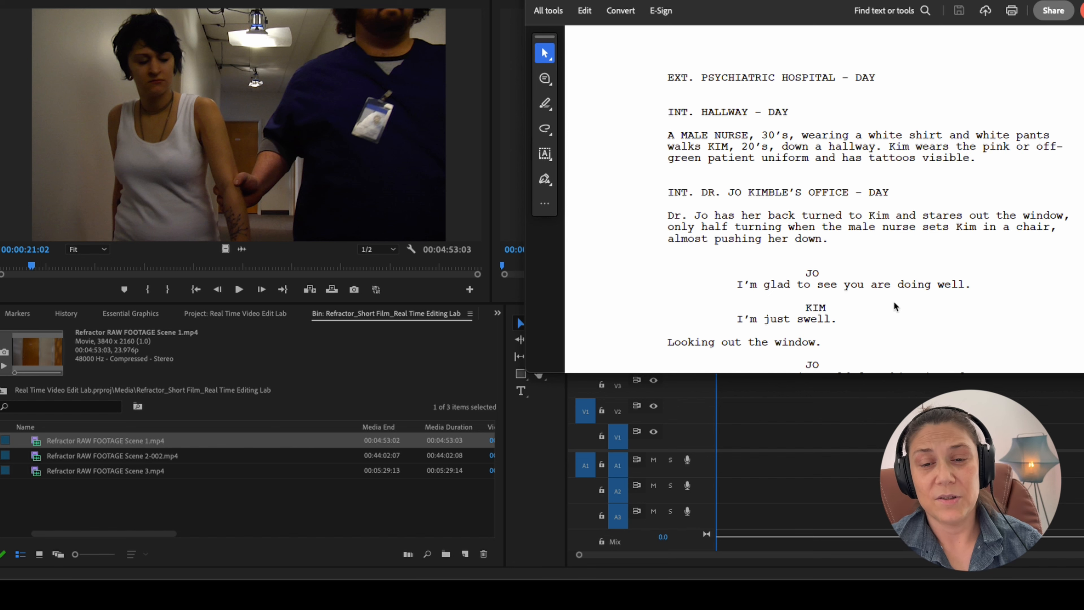
{"action": "scroll", "coordinate": [927, 301], "scroll_direction": "down", "scroll_amount": 1}
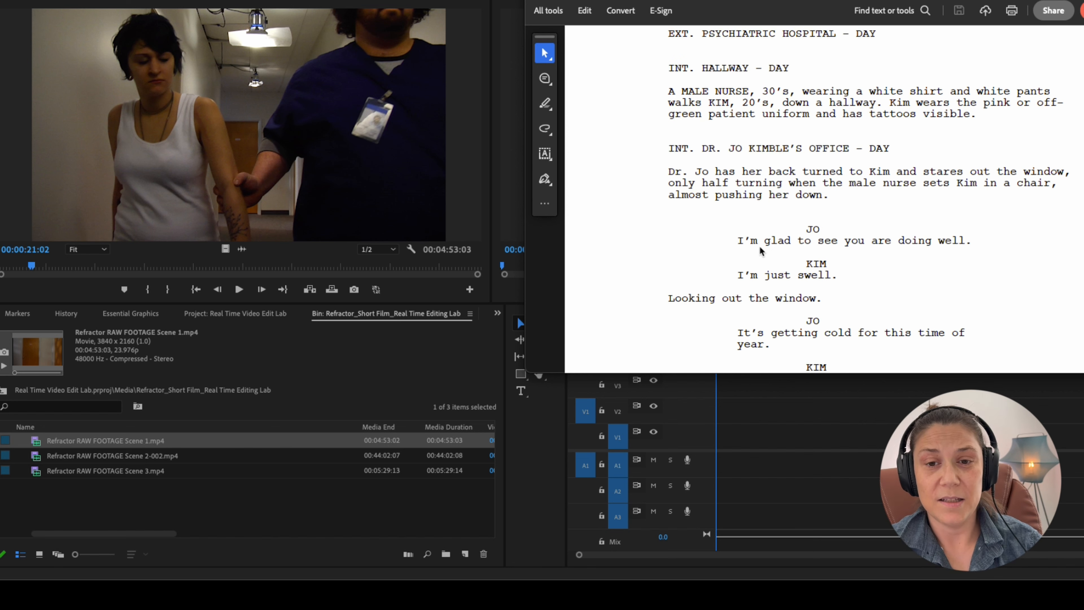
{"action": "left_click_drag", "start_coordinate": [825, 0], "coordinate": [0, 126]}
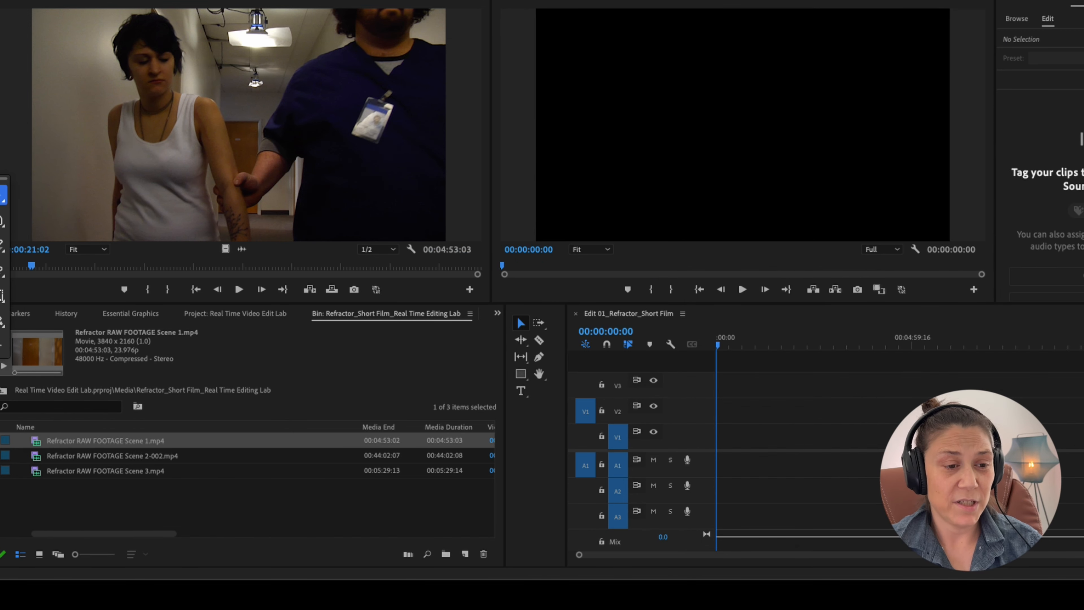
{"action": "left_click", "coordinate": [158, 184]}
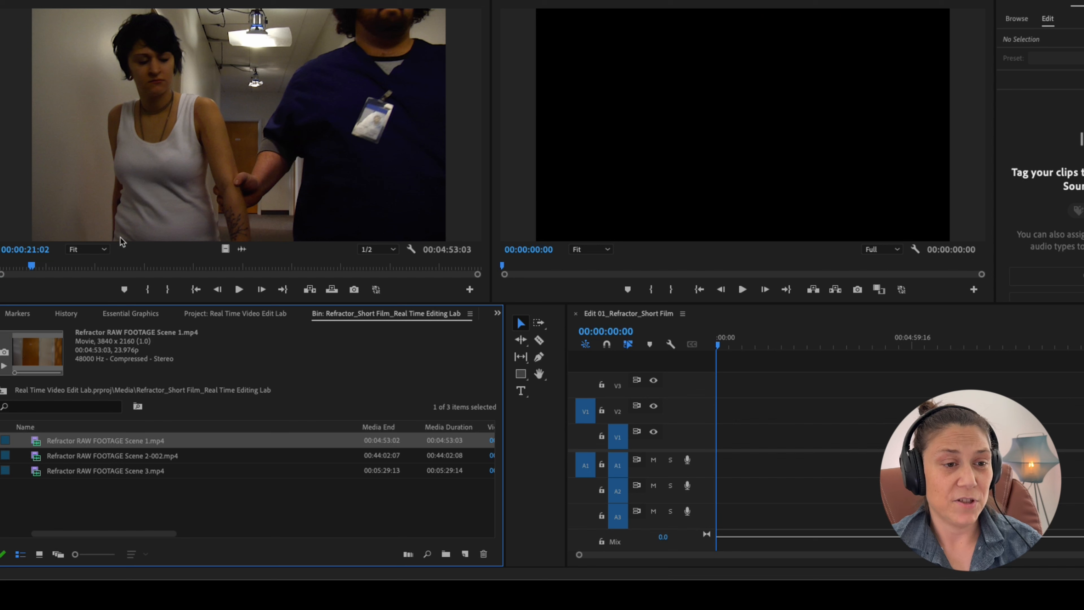
Play the Scene 1 raw footage from the beginning and review the hallway walking takes
{"action": "left_click_drag", "start_coordinate": [32, 266], "coordinate": [0, 266]}
{"action": "key", "text": "space"}
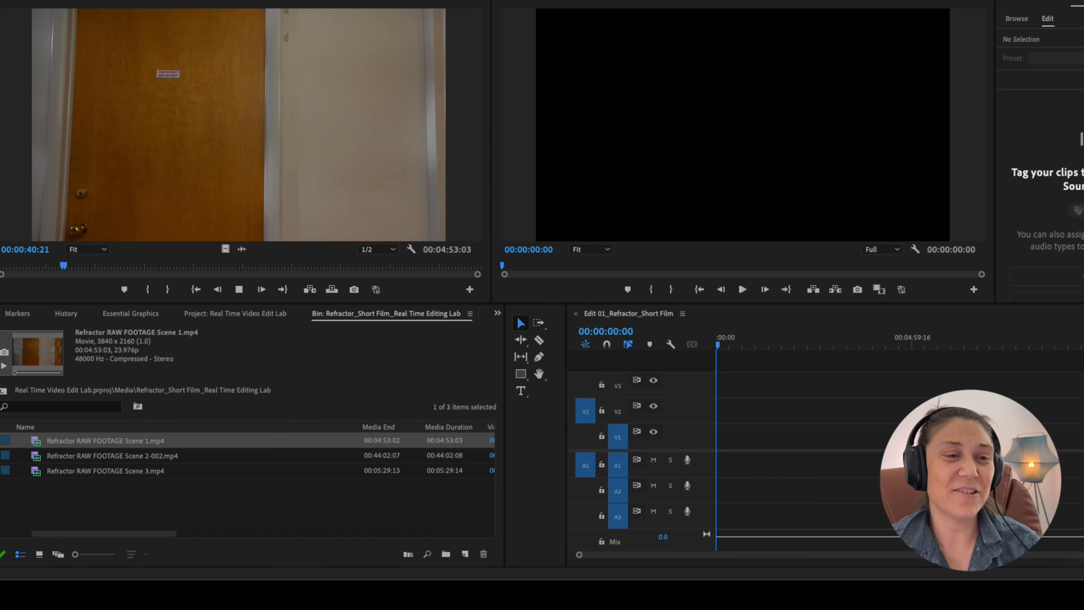
{"action": "left_click", "coordinate": [239, 290]}
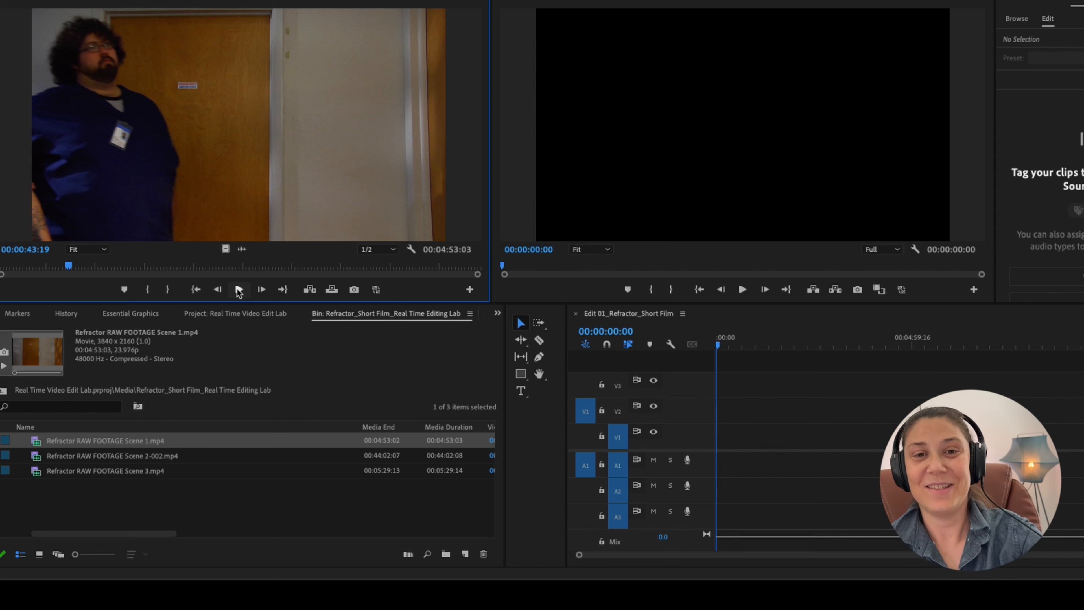
{"action": "left_click", "coordinate": [239, 290]}
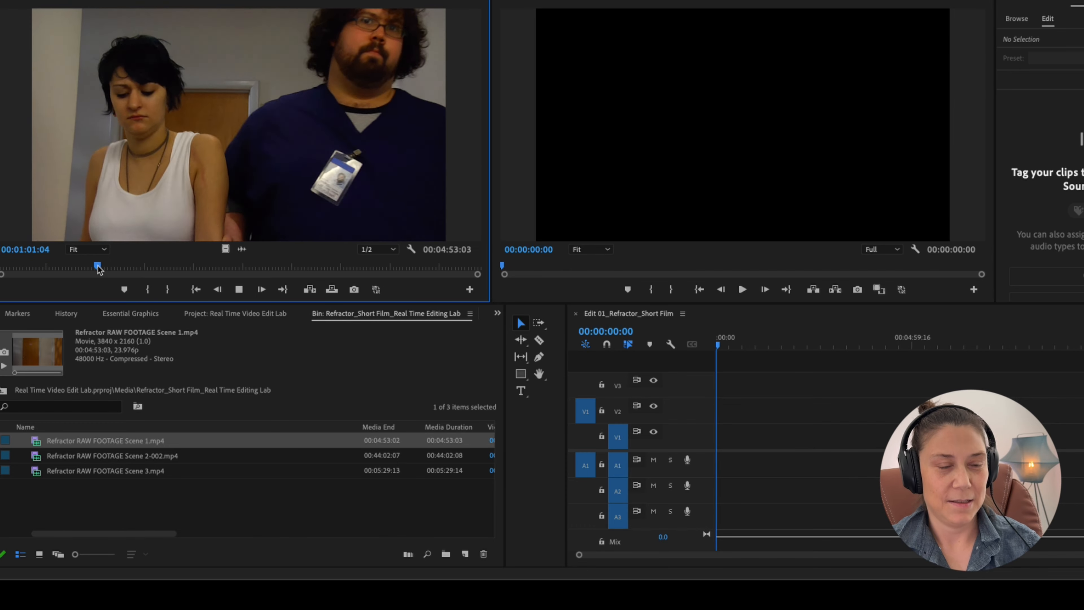
{"action": "mouse_move", "coordinate": [99, 268]}
{"action": "left_mouse_down"}
{"action": "mouse_move", "coordinate": [426, 264]}
{"action": "mouse_move", "coordinate": [97, 267]}
{"action": "mouse_move", "coordinate": [109, 266]}
{"action": "left_mouse_up"}
{"action": "key", "text": "space"}
Mark an In point at 00:00:12:10 in the Scene 1 footage, just before the nurse steps into view at the door
{"action": "left_click", "coordinate": [1, 266]}
{"action": "key", "text": "space"}
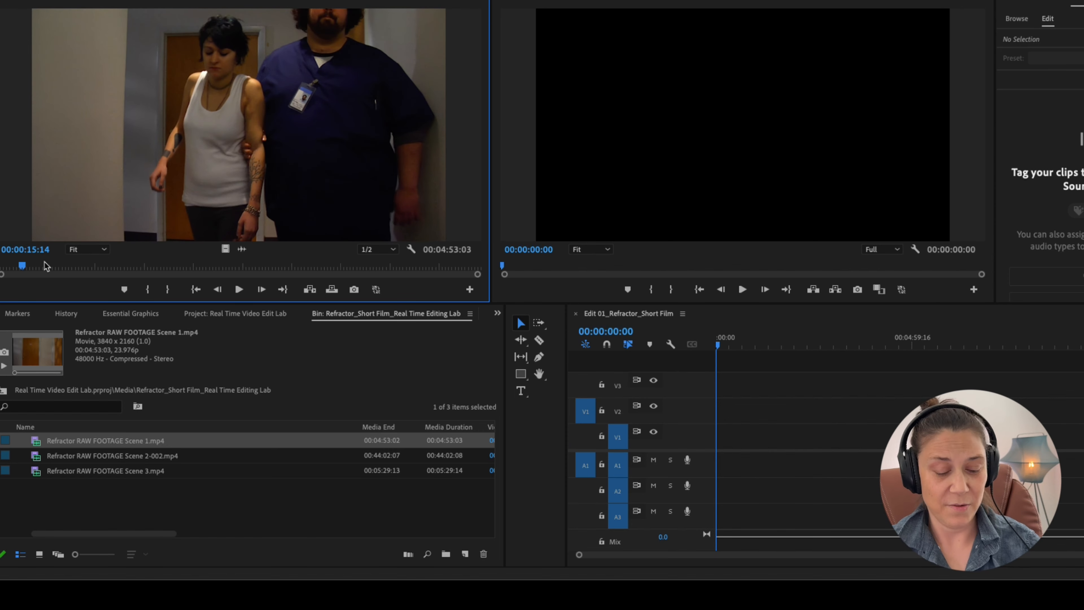
{"action": "key", "text": "j"}
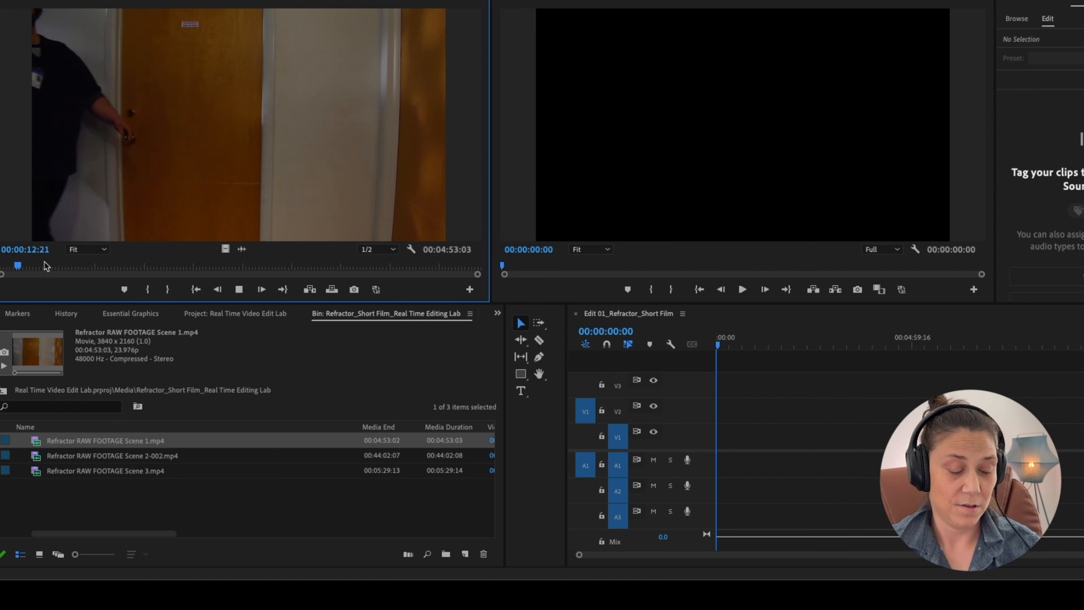
{"action": "key", "text": "k"}
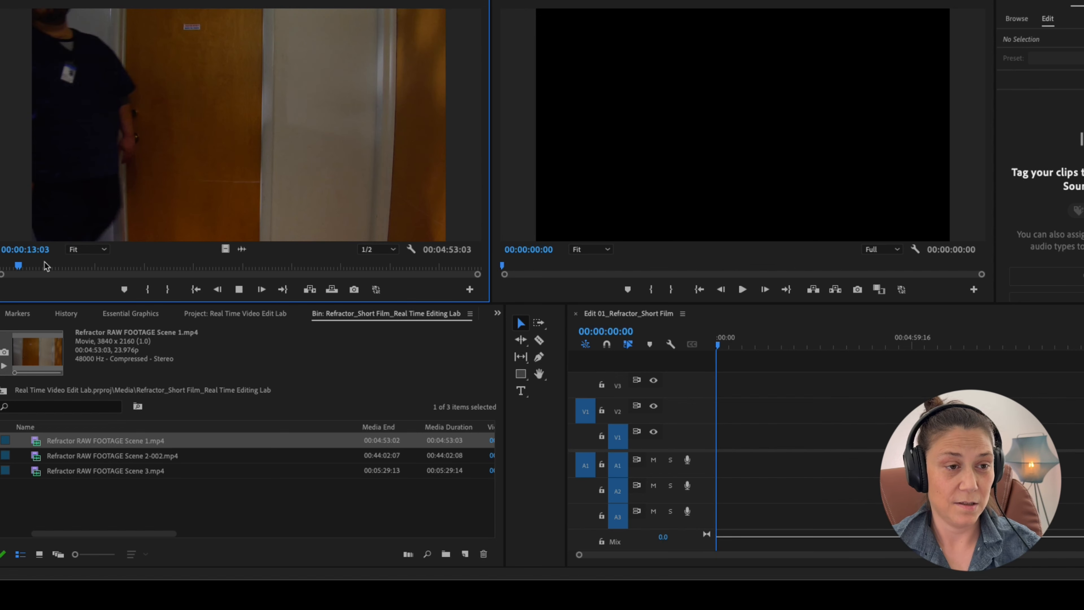
{"action": "key", "text": "Left"}
{"action": "key", "text": "Left"}
{"action": "key", "text": "Left"}
{"action": "key", "text": "Left"}
{"action": "key", "text": "Left"}
{"action": "key", "text": "Left"}
{"action": "key", "text": "Left"}
{"action": "key", "text": "Left"}
{"action": "key", "text": "Left"}
{"action": "key", "text": "Left"}
{"action": "key", "text": "Left"}
{"action": "key", "text": "Left"}
{"action": "key", "text": "Left"}
{"action": "key", "text": "Left"}
{"action": "key", "text": "Left"}
{"action": "key", "text": "Left"}
{"action": "key", "text": "Left"}
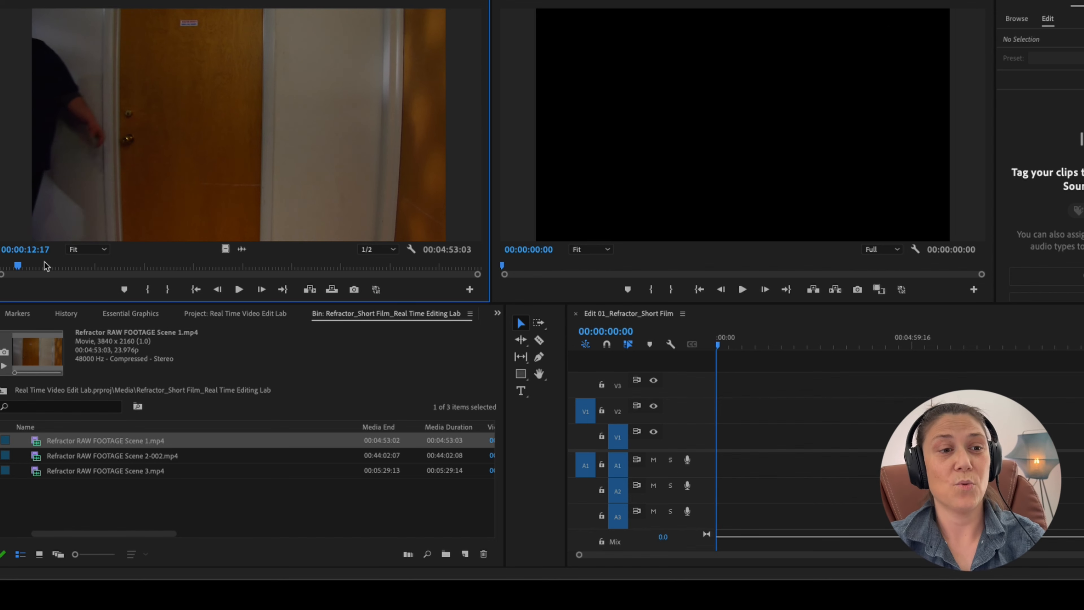
{"action": "key", "text": "i"}
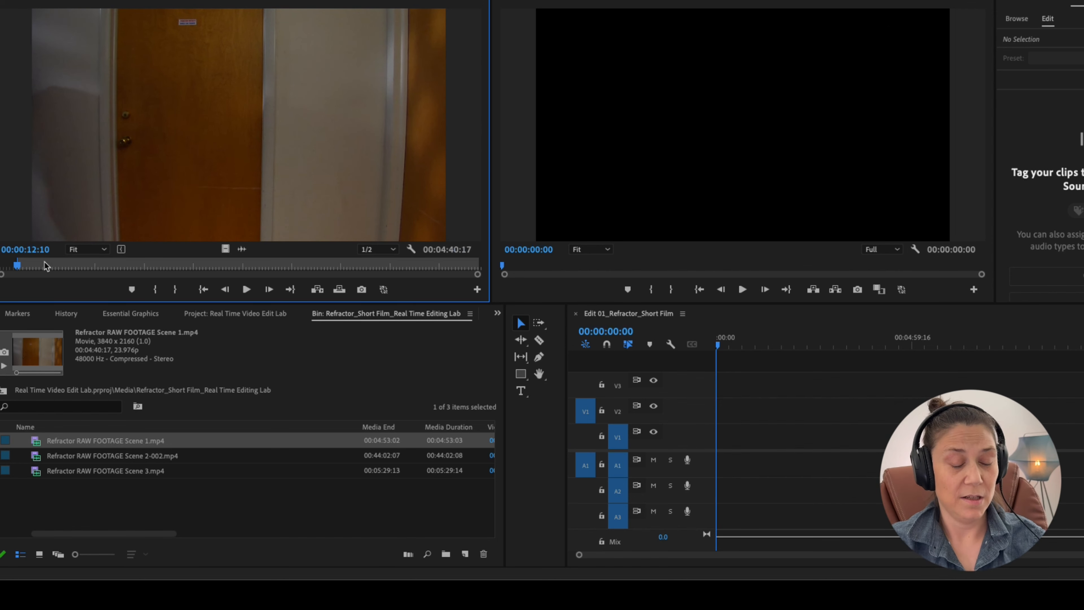
Mark an Out point at 00:00:17:22 and place the marked hallway shot at the start of the Edit 01_Refractor_Short Film sequence
{"action": "key", "text": "l"}
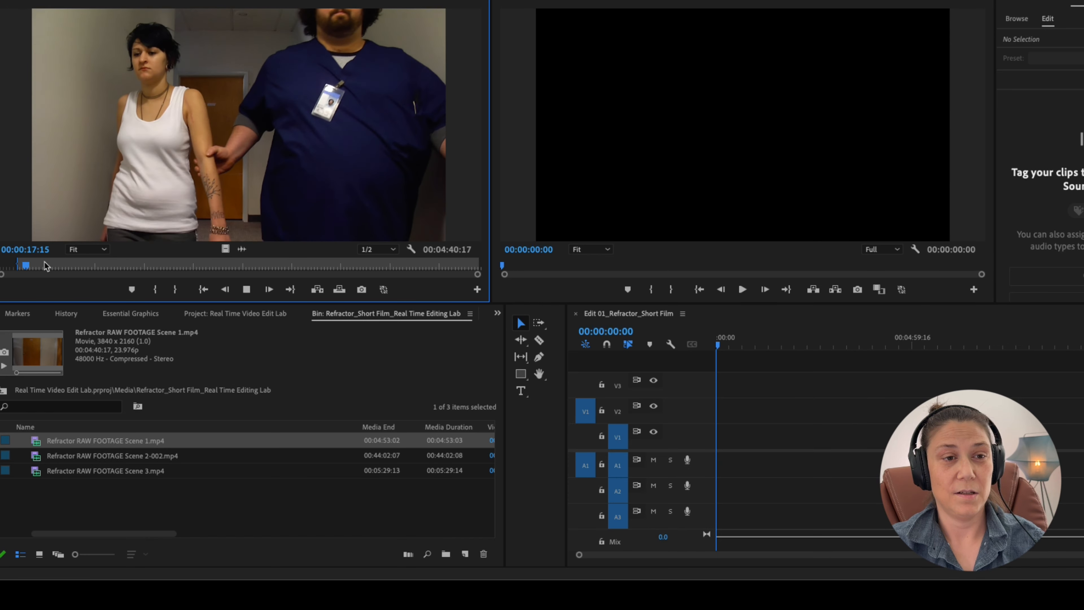
{"action": "key", "text": "k"}
{"action": "key", "text": "Left"}
{"action": "key", "text": "Left"}
{"action": "key", "text": "Left"}
{"action": "key", "text": "Left"}
{"action": "key", "text": "Left"}
{"action": "key", "text": "Left"}
{"action": "key", "text": "Left"}
{"action": "key", "text": "Left"}
{"action": "key", "text": "Left"}
{"action": "key", "text": "Left"}
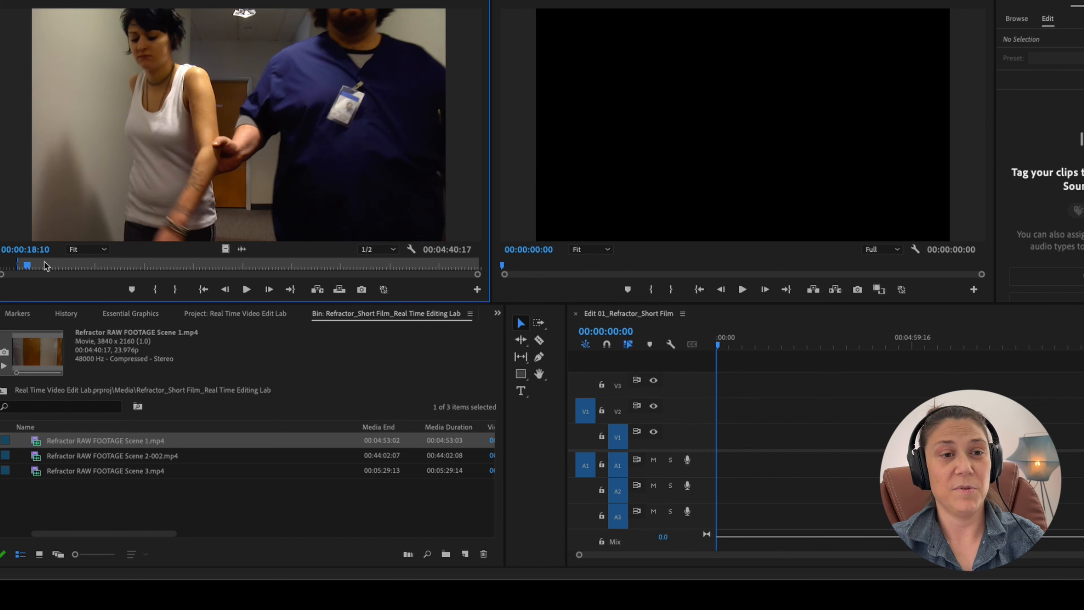
{"action": "key", "text": "Left"}
{"action": "key", "text": "Left"}
{"action": "key", "text": "Left"}
{"action": "key", "text": "Left"}
{"action": "key", "text": "Left"}
{"action": "key", "text": "Left"}
{"action": "key", "text": "Left"}
{"action": "key", "text": "Left"}
{"action": "key", "text": "Left"}
{"action": "key", "text": "Left"}
{"action": "key", "text": "Left"}
{"action": "key", "text": "Left"}
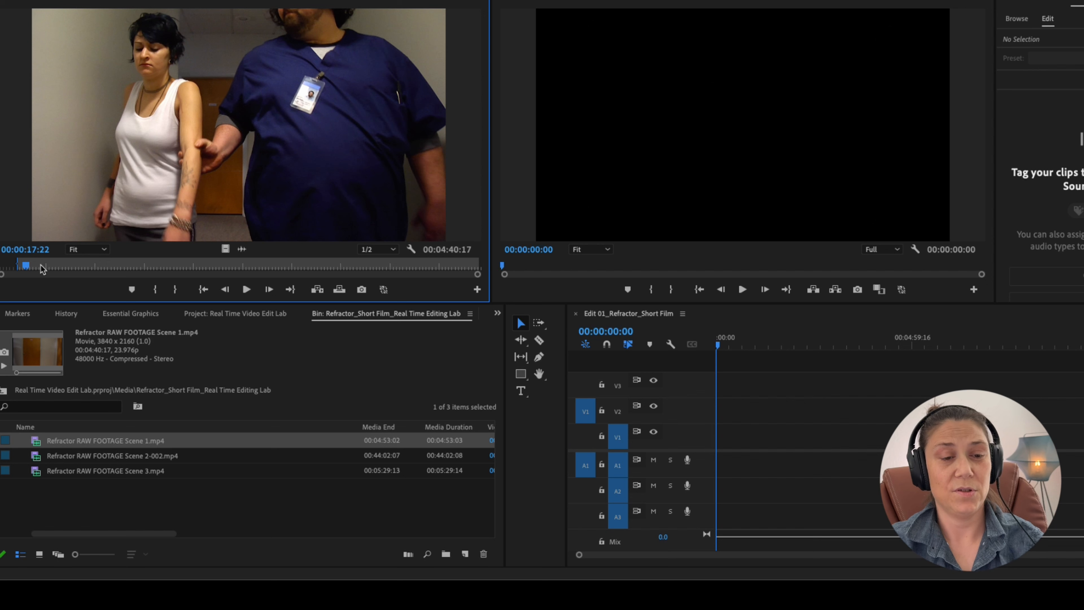
{"action": "key", "text": "o"}
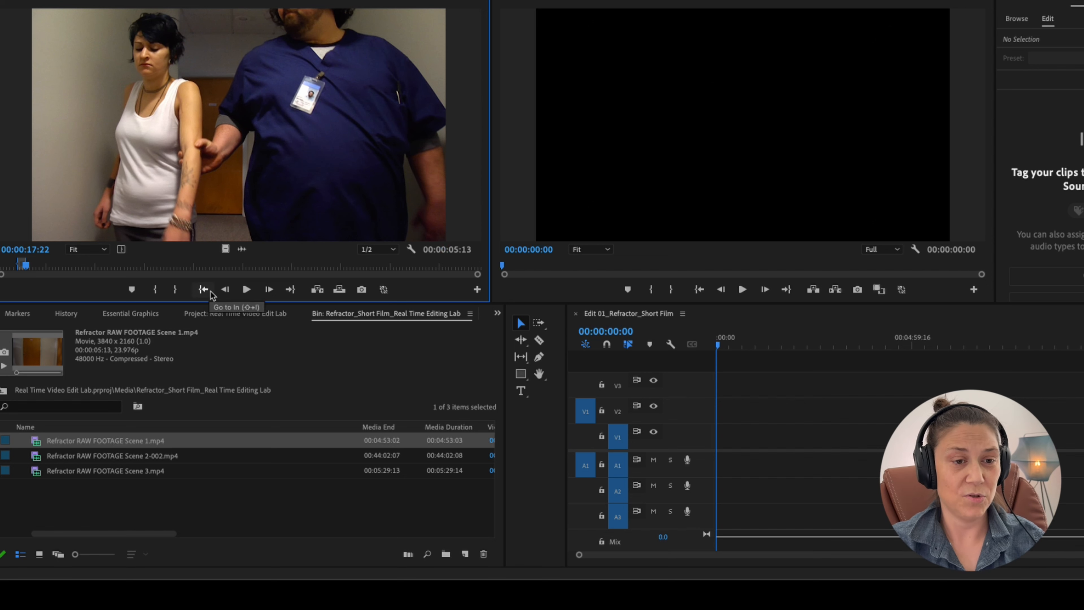
{"action": "left_click_drag", "start_coordinate": [259, 188], "coordinate": [710, 446]}
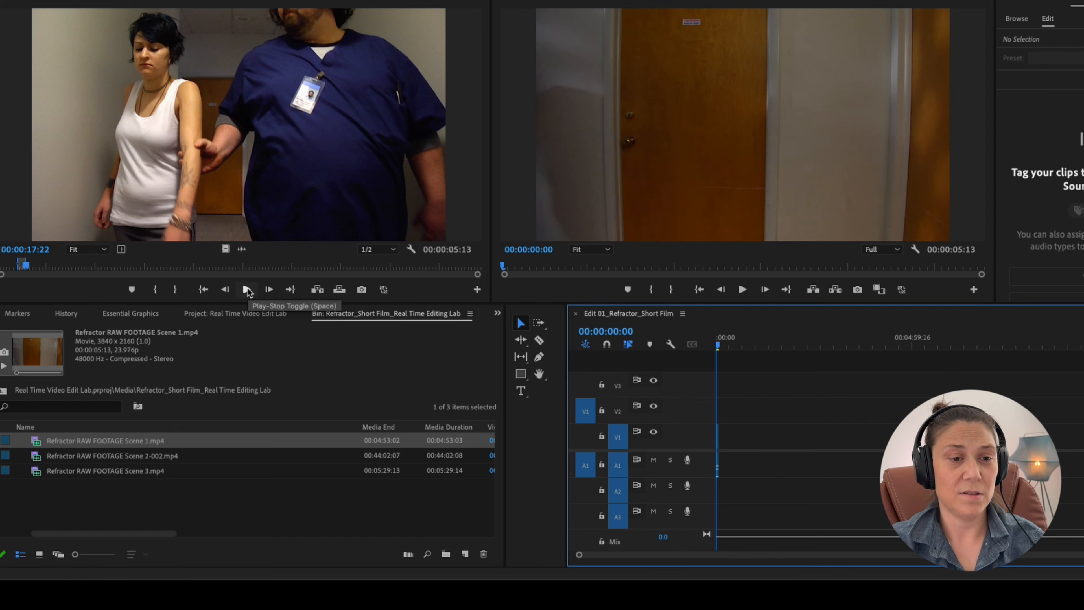
Play through the following Scene 1 takes and examine where the young woman's walking close-up leaves the frame
{"action": "left_click", "coordinate": [248, 289]}
{"action": "left_click", "coordinate": [248, 289]}
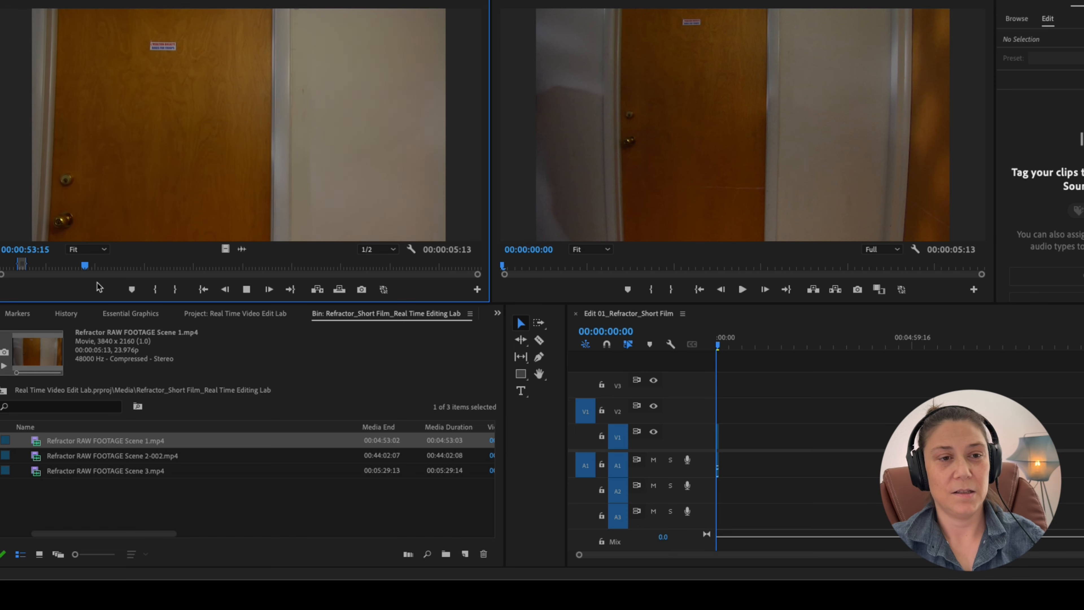
{"action": "key", "text": "l"}
{"action": "key", "text": "l"}
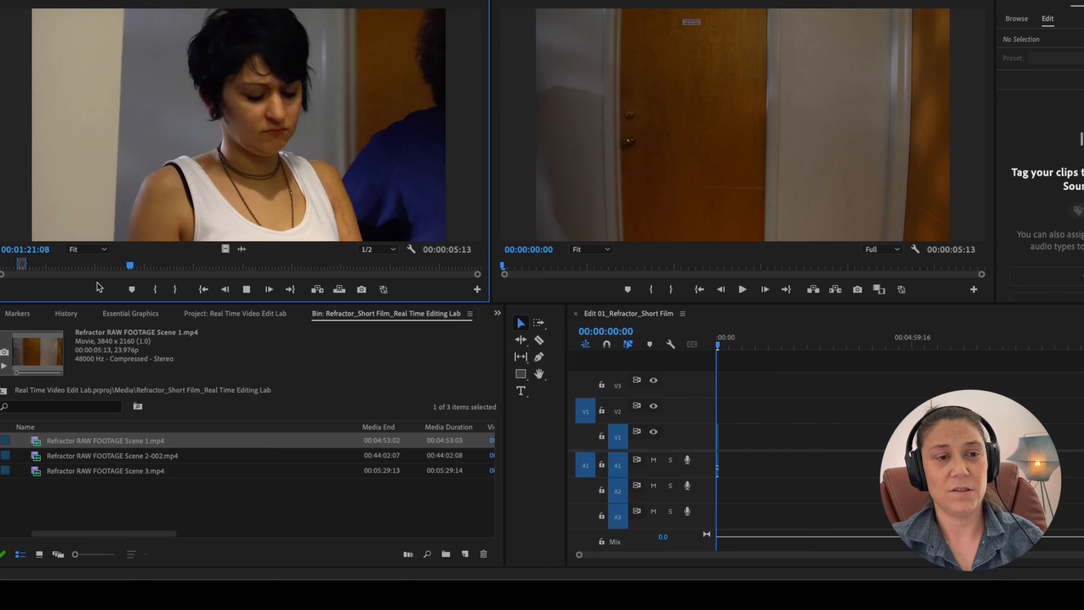
{"action": "key", "text": "k"}
{"action": "key", "text": "l"}
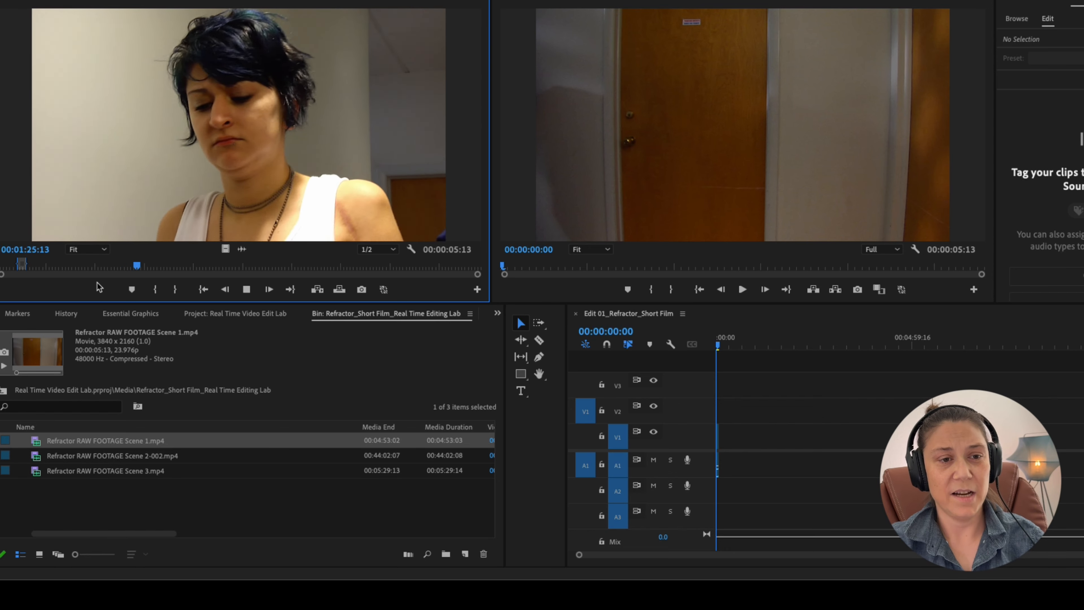
{"action": "key", "text": "k"}
{"action": "key", "text": "Left"}
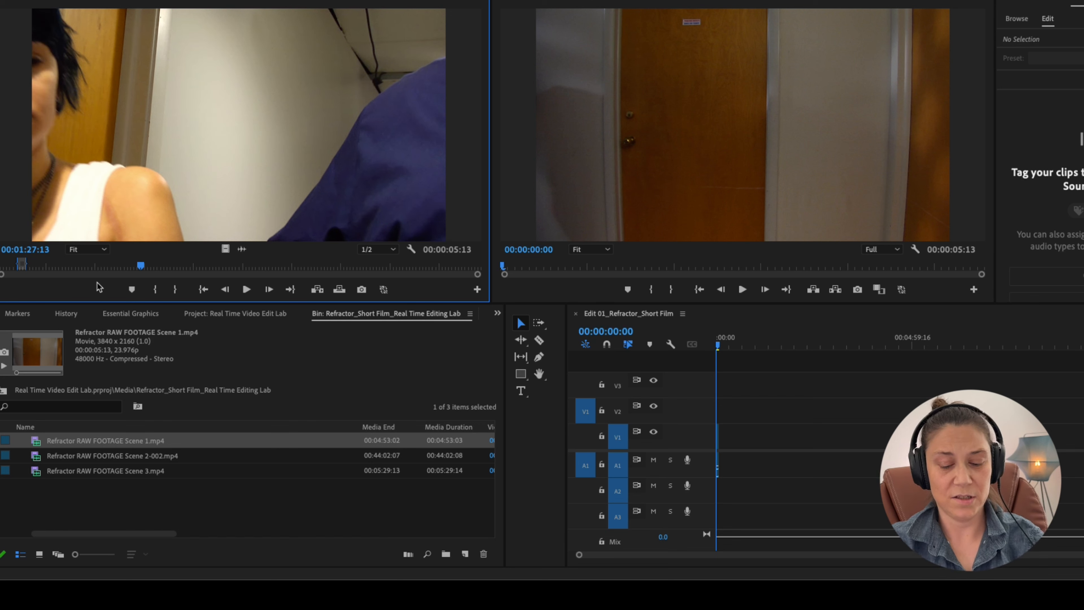
{"action": "key", "text": "Left"}
{"action": "key", "text": "Left"}
{"action": "key", "text": "Left"}
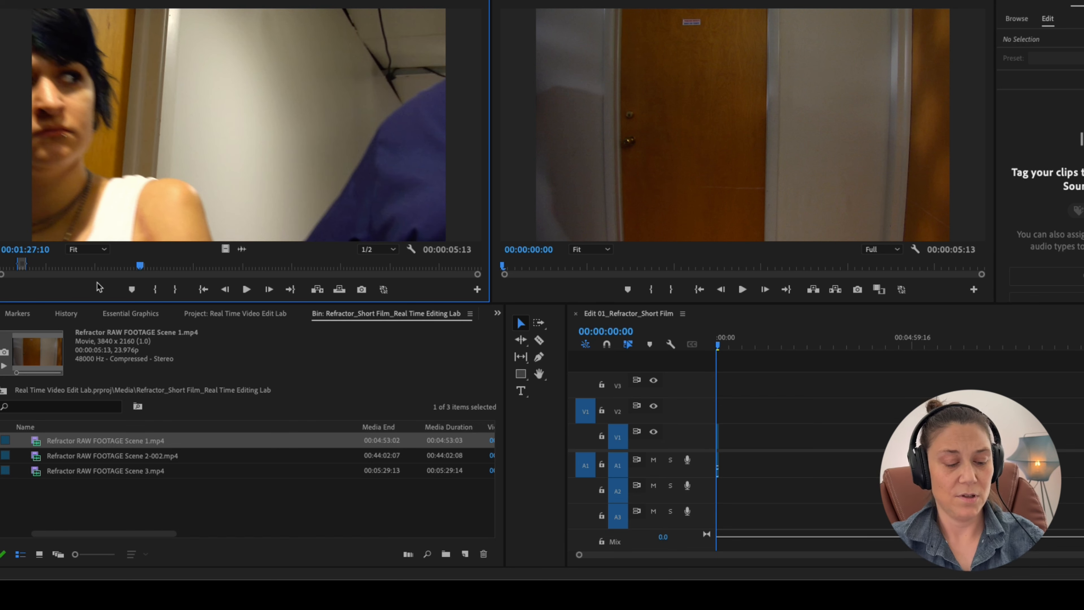
Mark the young woman's walking close-up with an Out point at 00:01:28:09 and add it after the first shot on V1
{"action": "key", "text": "j"}
{"action": "key", "text": "k"}
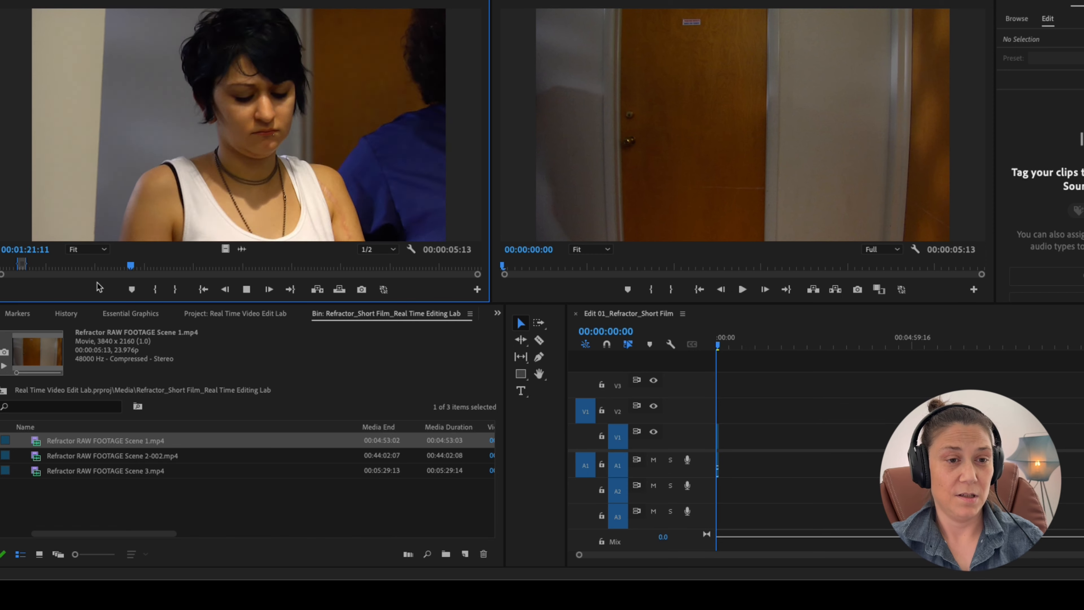
{"action": "key", "text": "l"}
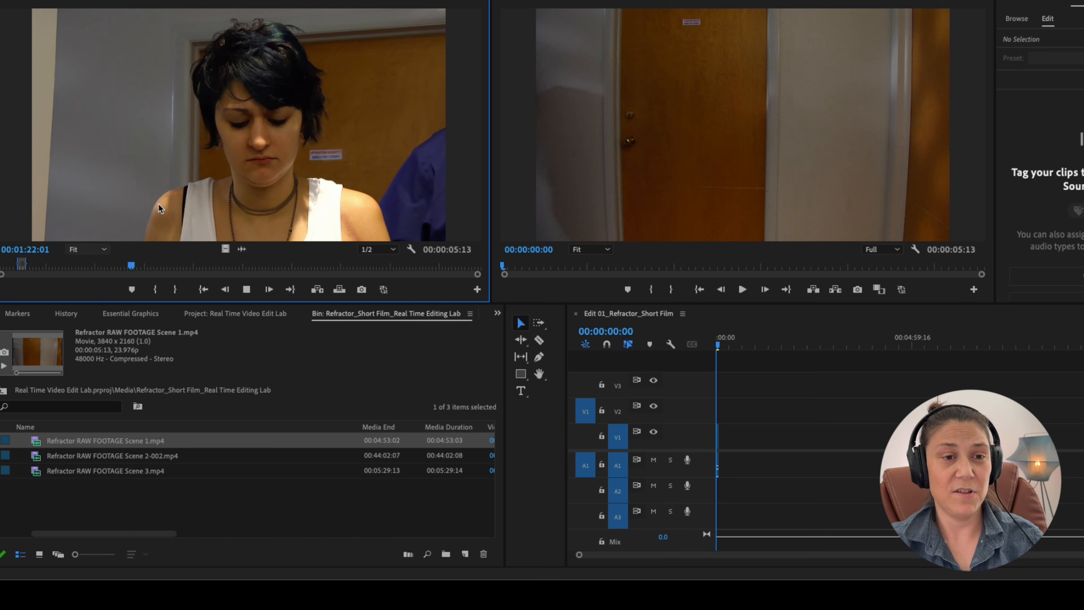
{"action": "key", "text": "i"}
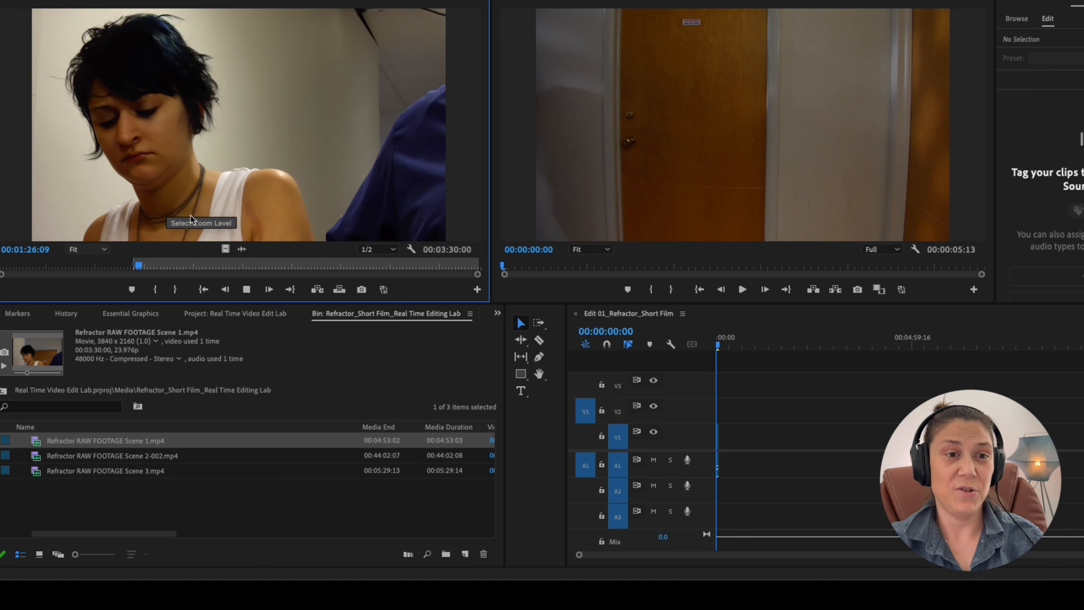
{"action": "key", "text": "k"}
{"action": "key", "text": "o"}
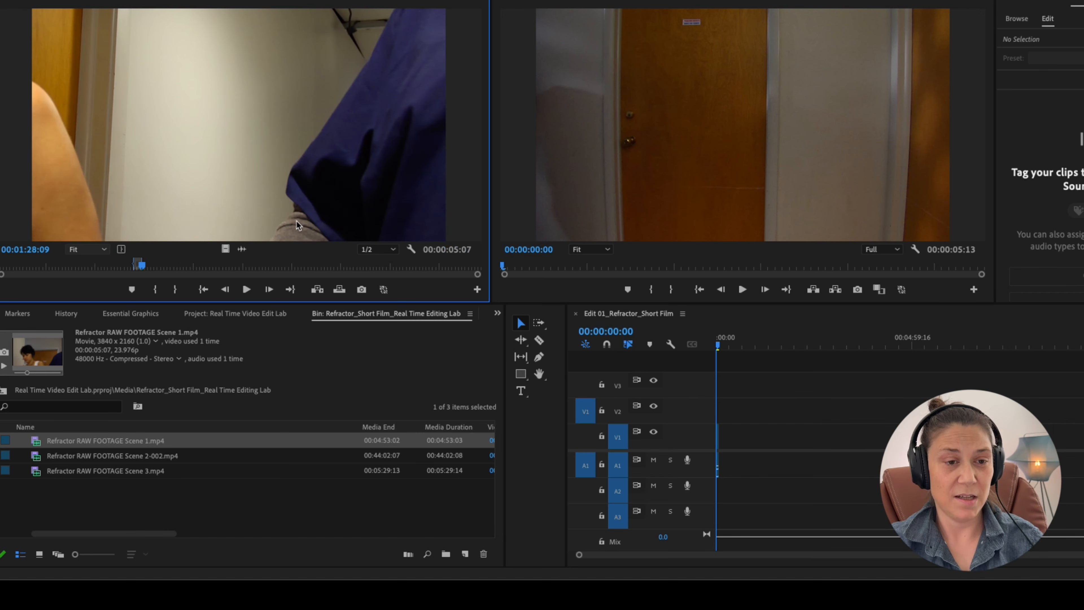
{"action": "left_click_drag", "start_coordinate": [332, 232], "coordinate": [718, 448]}
Replay the young woman's next close-up take around 00:01:38 to 00:01:44 and examine her performance and framing
{"action": "left_click", "coordinate": [248, 290]}
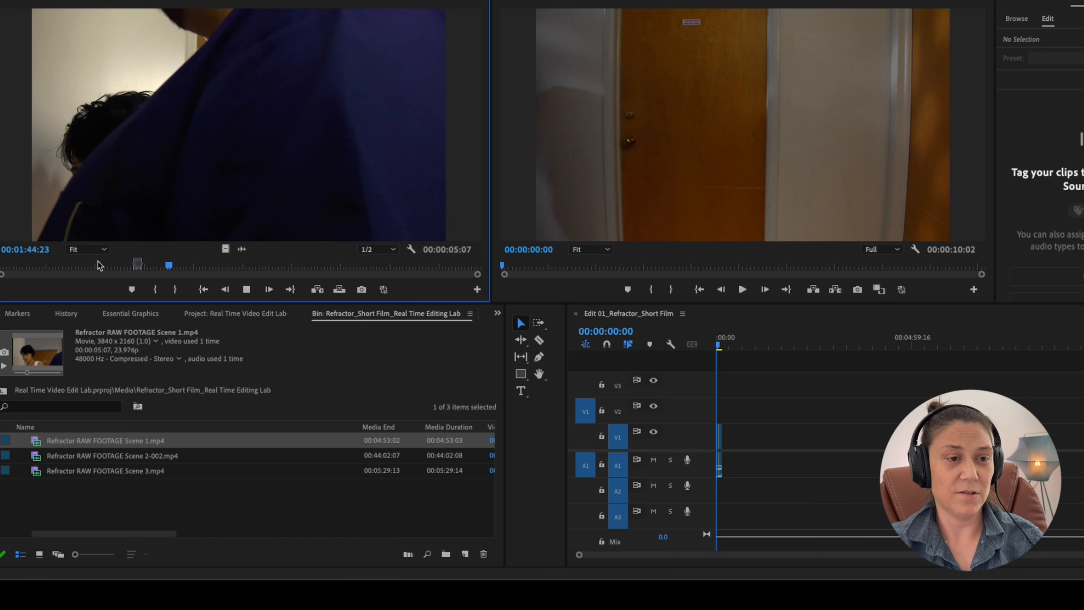
{"action": "left_click", "coordinate": [162, 267]}
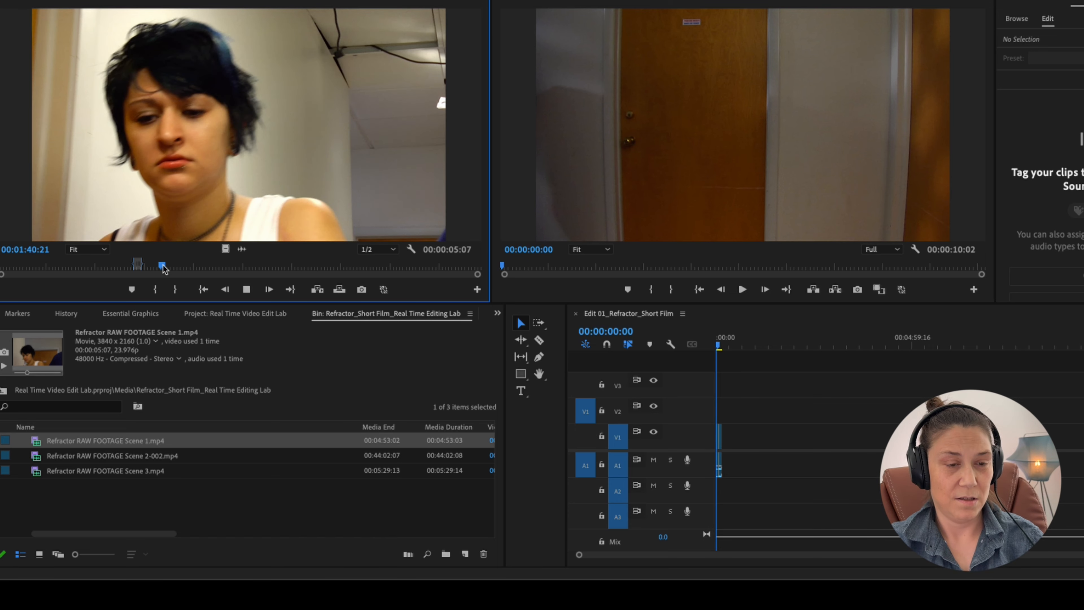
{"action": "left_click", "coordinate": [155, 267]}
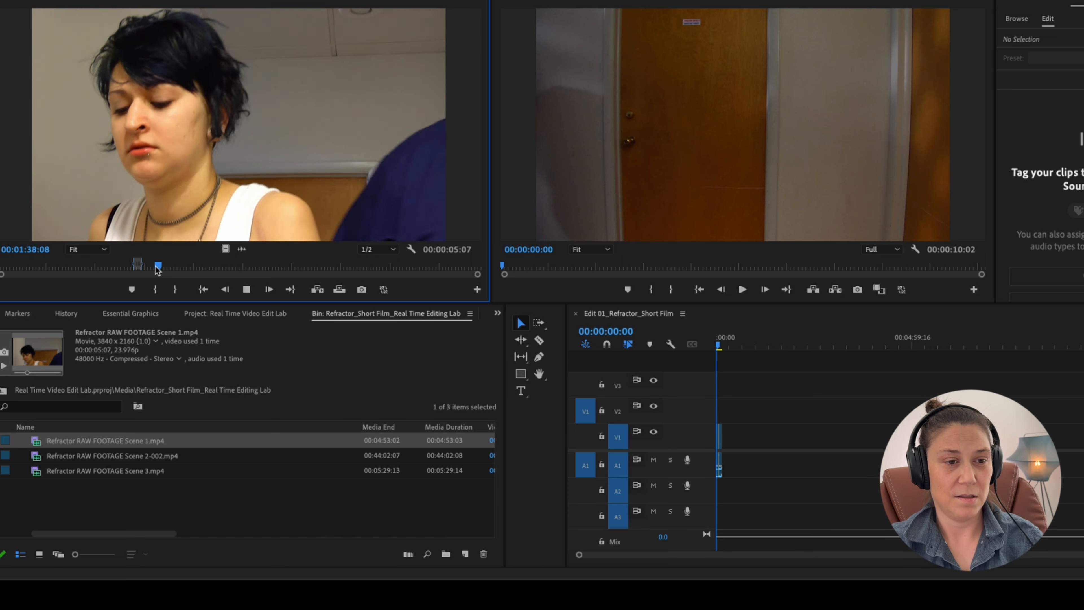
{"action": "key", "text": "space"}
{"action": "left_click", "coordinate": [158, 267]}
{"action": "key", "text": "space"}
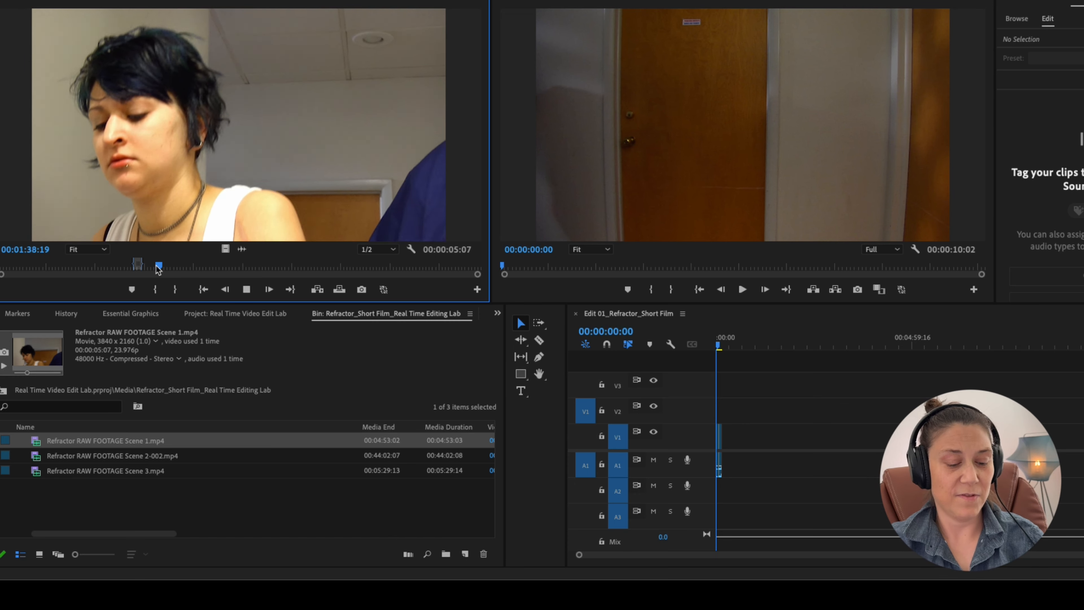
{"action": "key", "text": "space"}
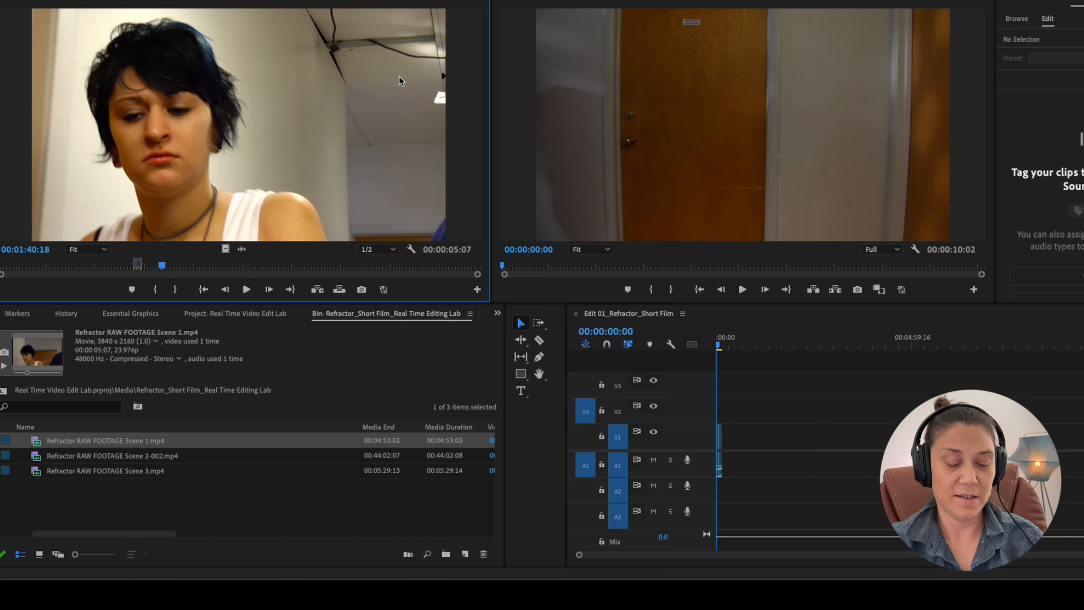
{"action": "key", "text": "space"}
{"action": "key", "text": "space"}
Skim the remaining Scene 1 takes to about 00:03:18 and examine the hallway, walking-feet and arm-grip shots
{"action": "left_click", "coordinate": [171, 265]}
{"action": "left_click_drag", "start_coordinate": [171, 265], "coordinate": [233, 265]}
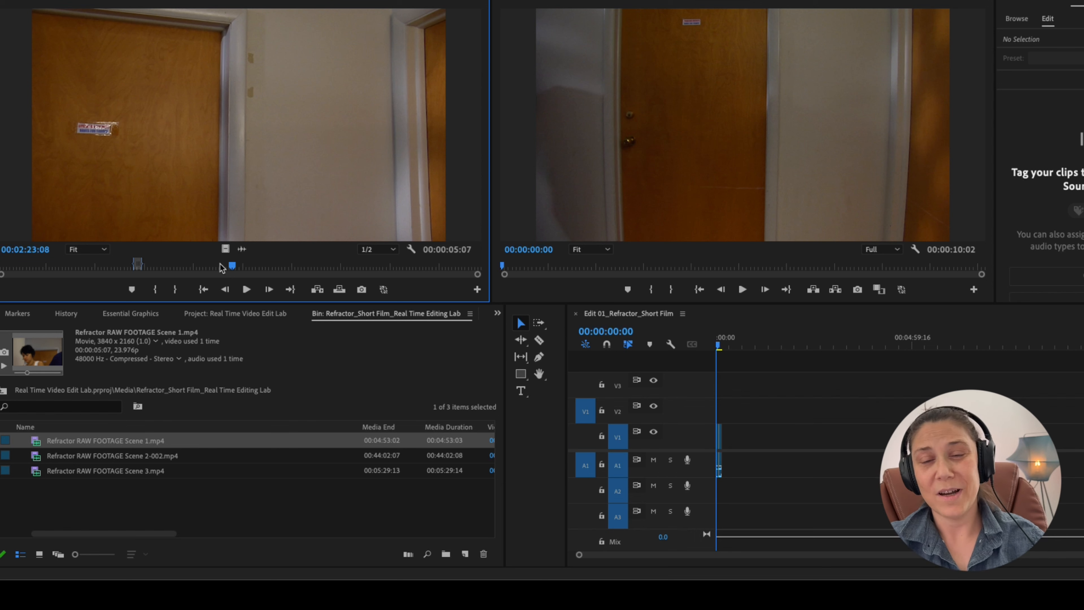
{"action": "left_click_drag", "start_coordinate": [232, 265], "coordinate": [235, 268]}
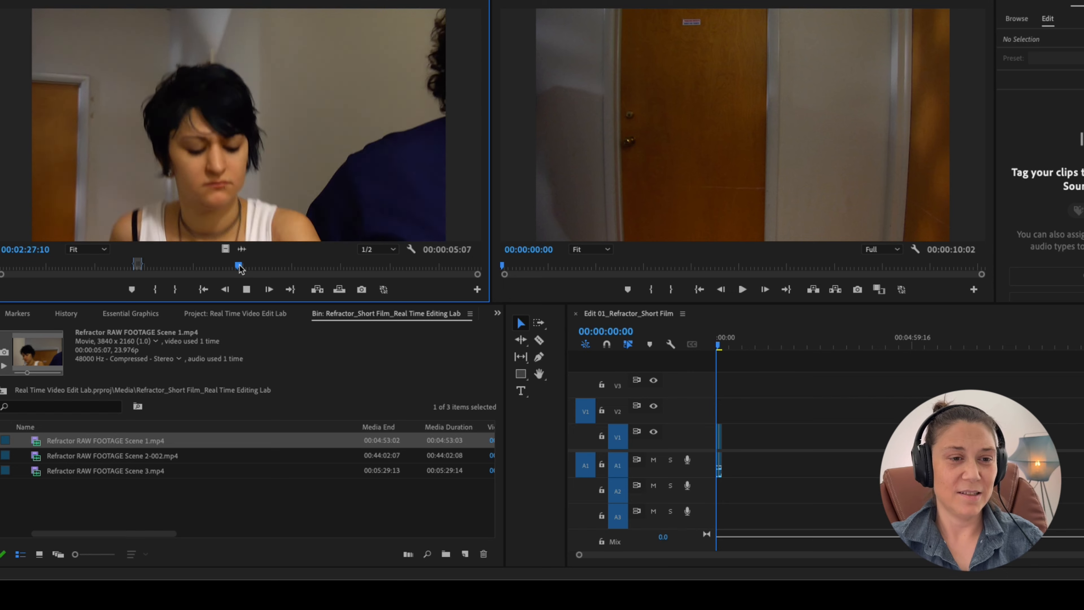
{"action": "left_click_drag", "start_coordinate": [236, 264], "coordinate": [307, 262]}
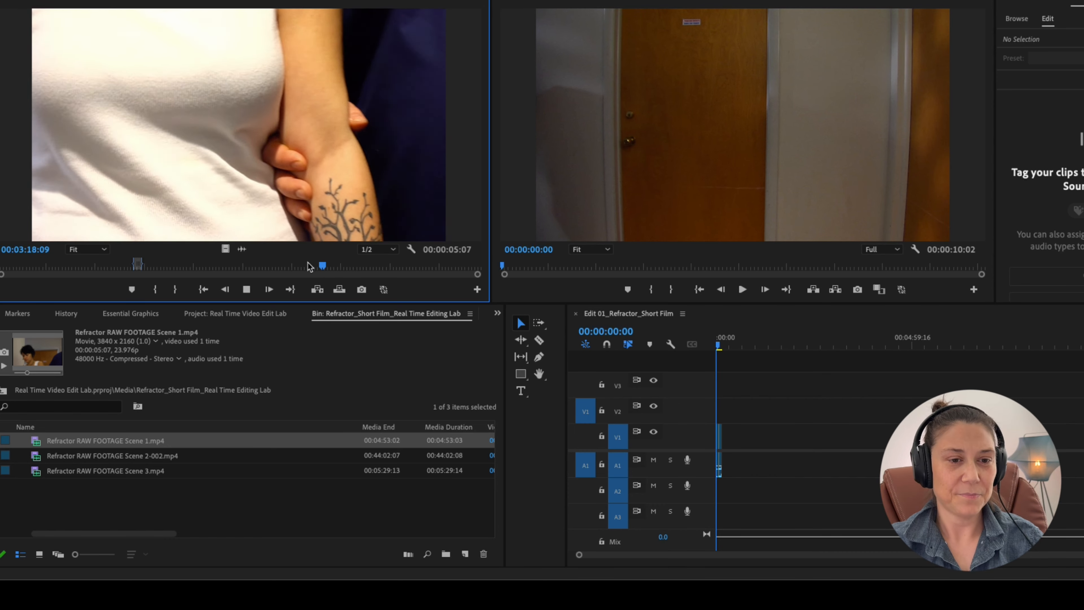
{"action": "key", "text": "space"}
{"action": "left_click", "coordinate": [291, 266]}
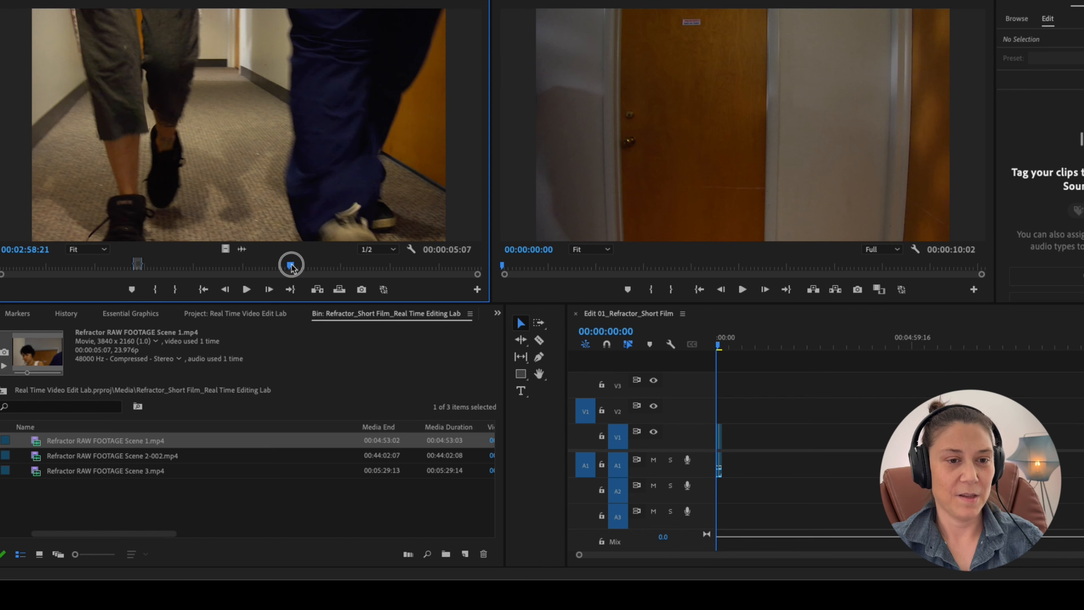
Mark an In point in the close-up take of the pair's walking feet, shortly before 00:02:48:15
{"action": "left_click", "coordinate": [262, 266]}
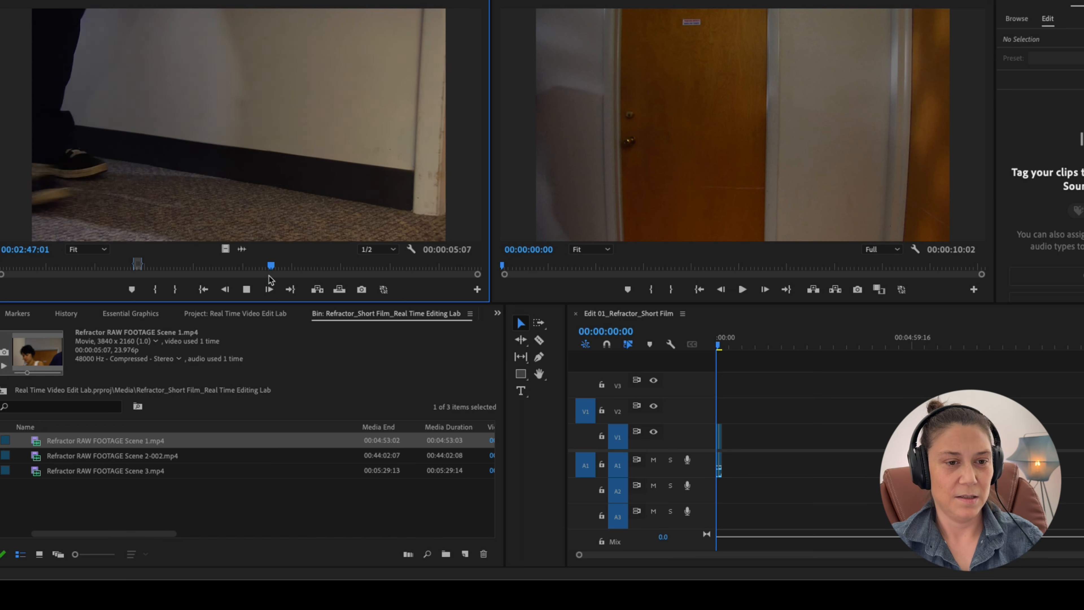
{"action": "key", "text": "space"}
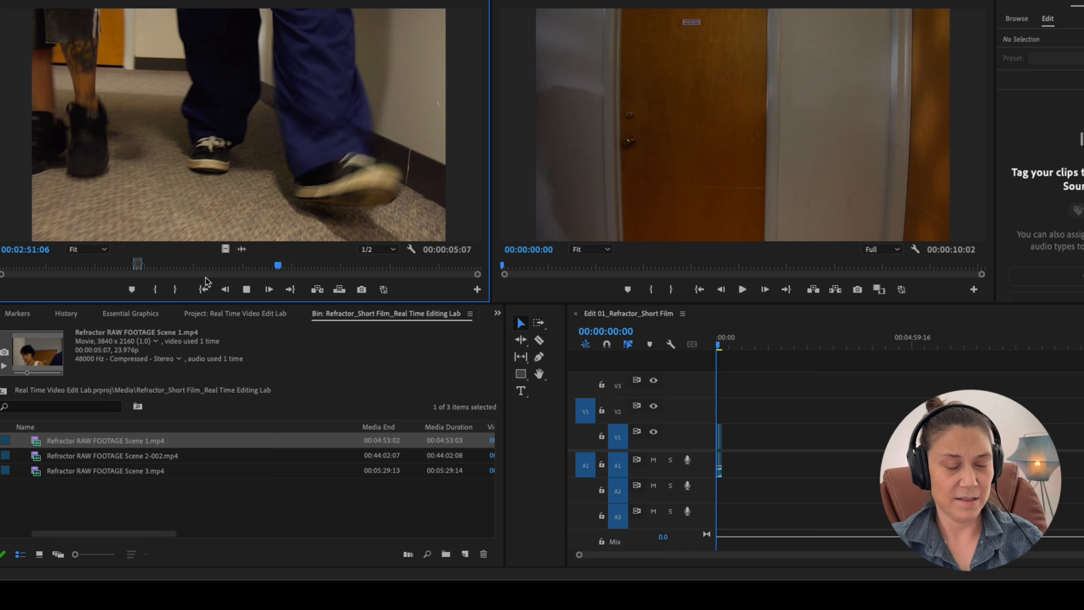
{"action": "key", "text": "j"}
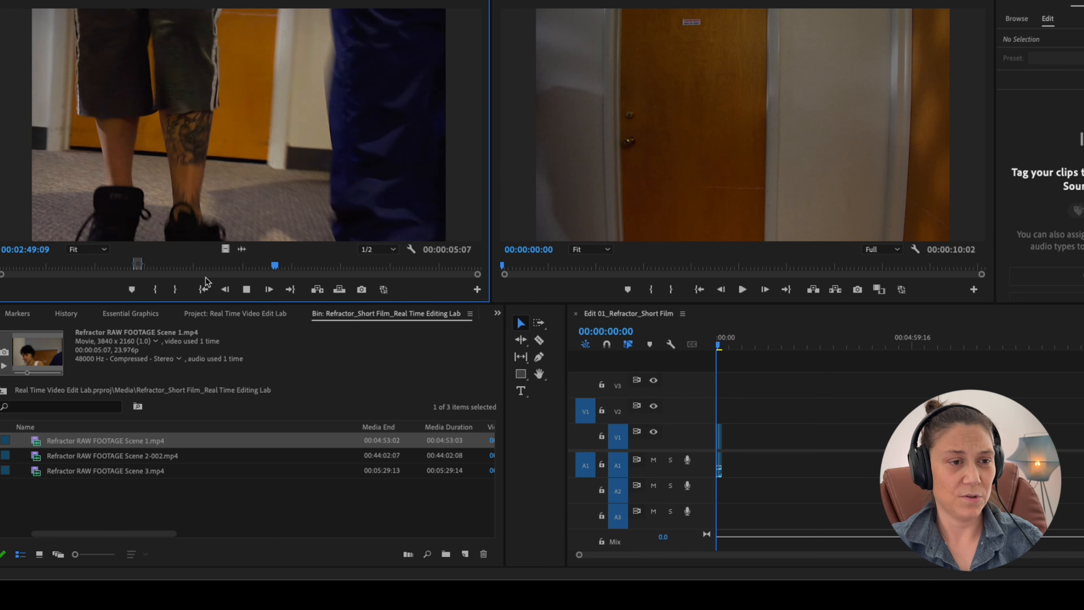
{"action": "key", "text": "k"}
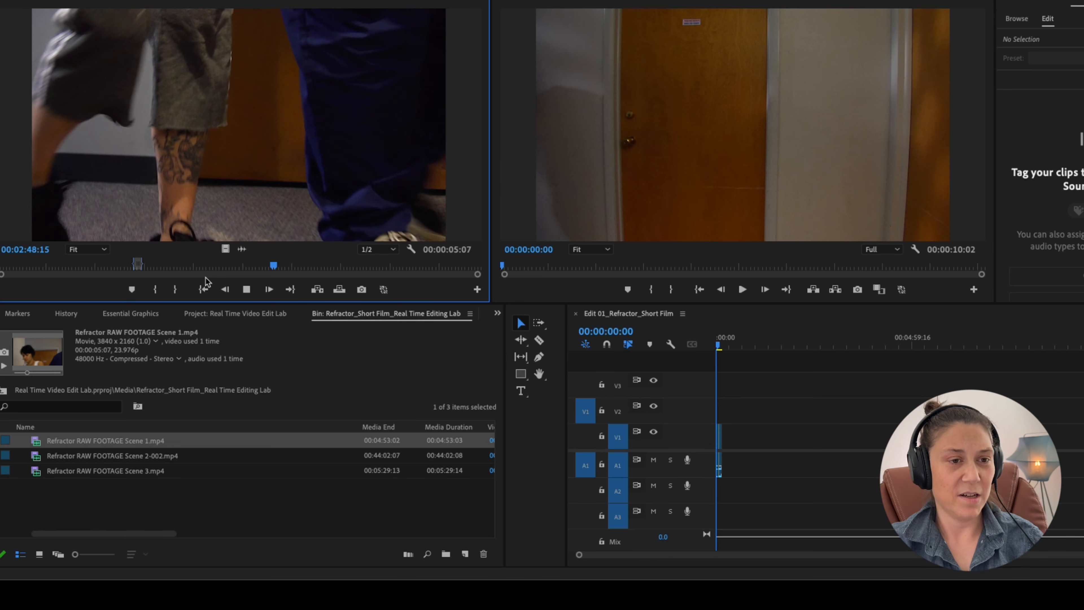
{"action": "key", "text": "i"}
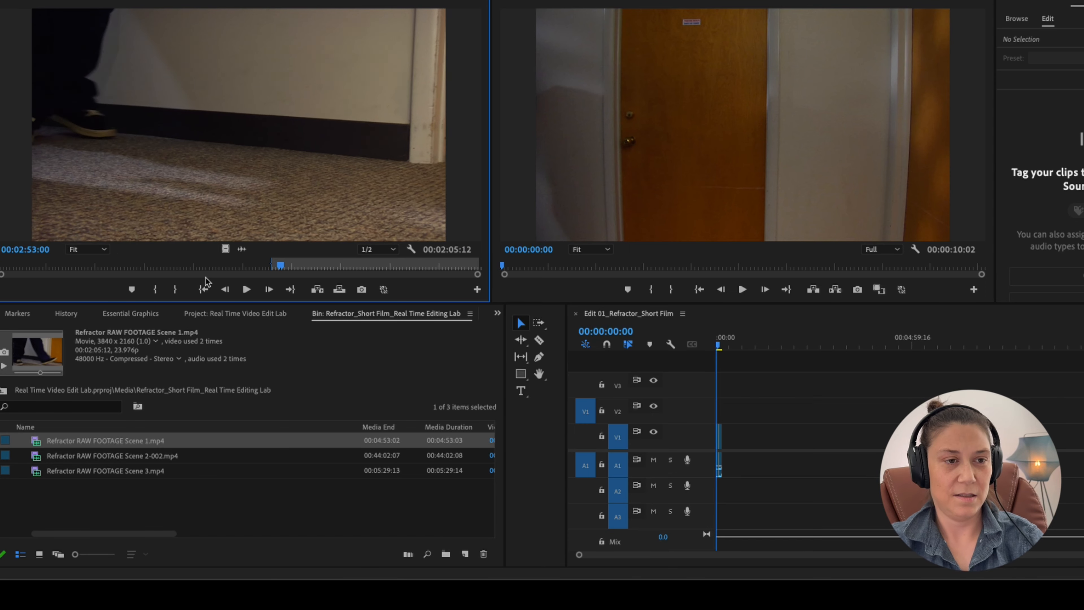
Mark an Out point at 00:02:52:15 and add the walking-feet shot after the second shot on V1
{"action": "key", "text": "Left"}
{"action": "key", "text": "Left"}
{"action": "key", "text": "Left"}
{"action": "key", "text": "Left"}
{"action": "key", "text": "Left"}
{"action": "key", "text": "Left"}
{"action": "key", "text": "Left"}
{"action": "key", "text": "Left"}
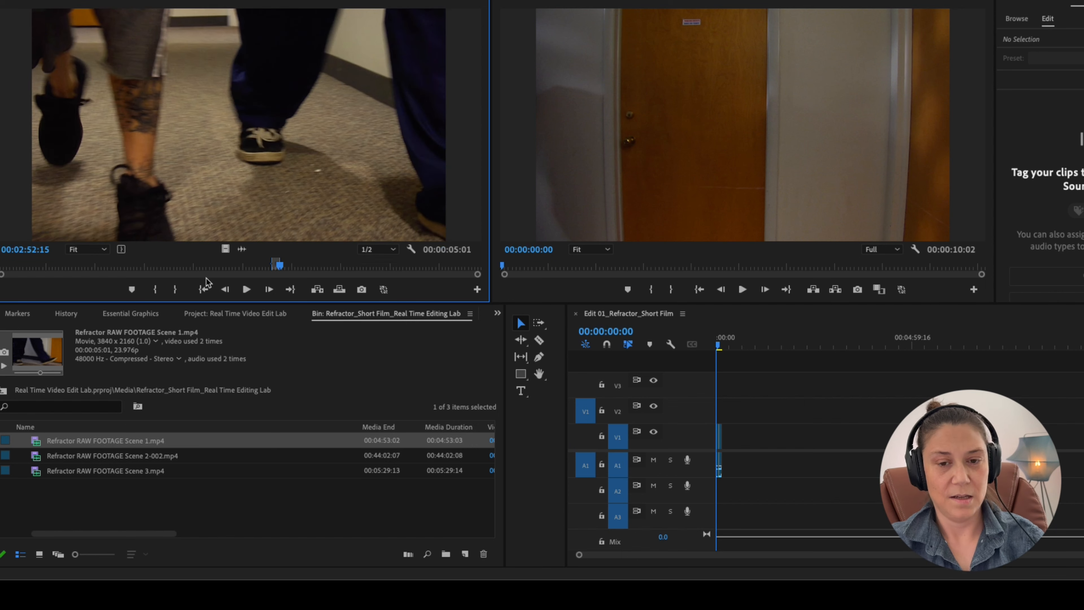
{"action": "left_click_drag", "start_coordinate": [718, 440], "coordinate": [718, 444]}
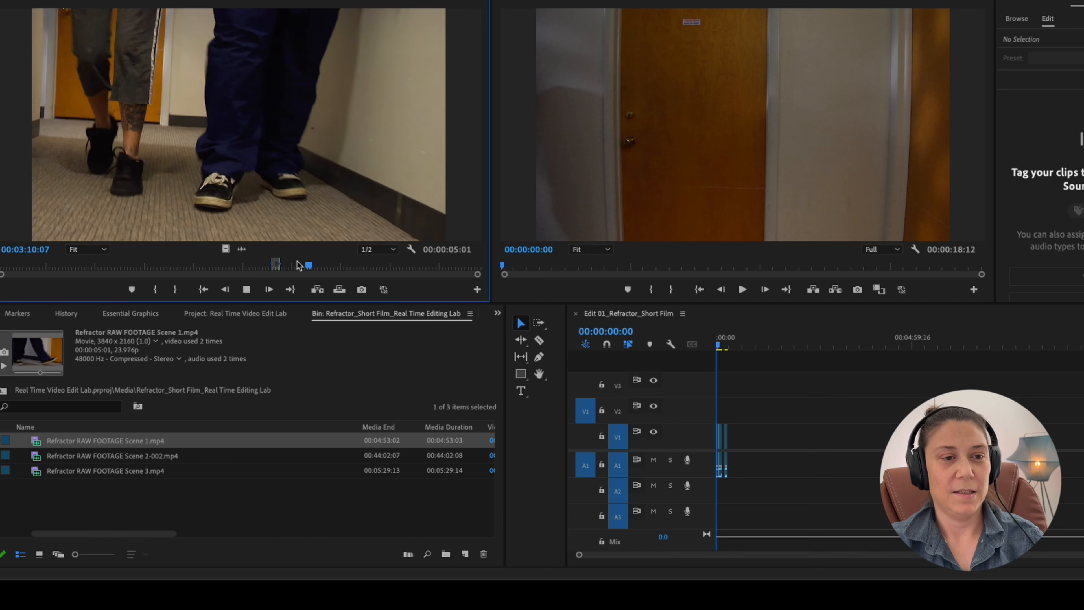
Play on to the close-up of the nurse gripping the young woman's arm and mark an In point at its start
{"action": "key", "text": "space"}
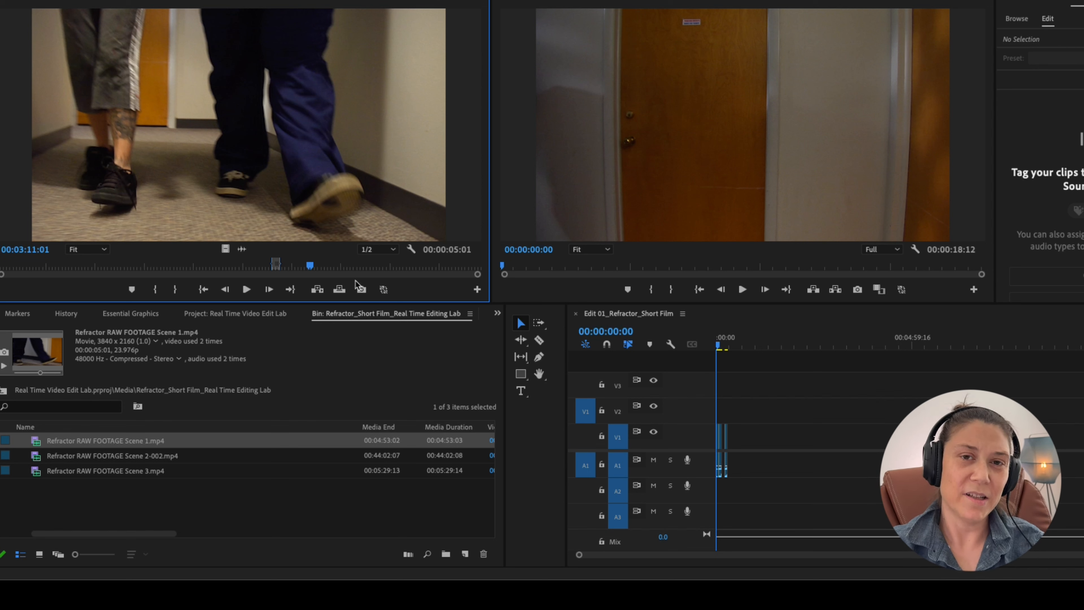
{"action": "key", "text": "space"}
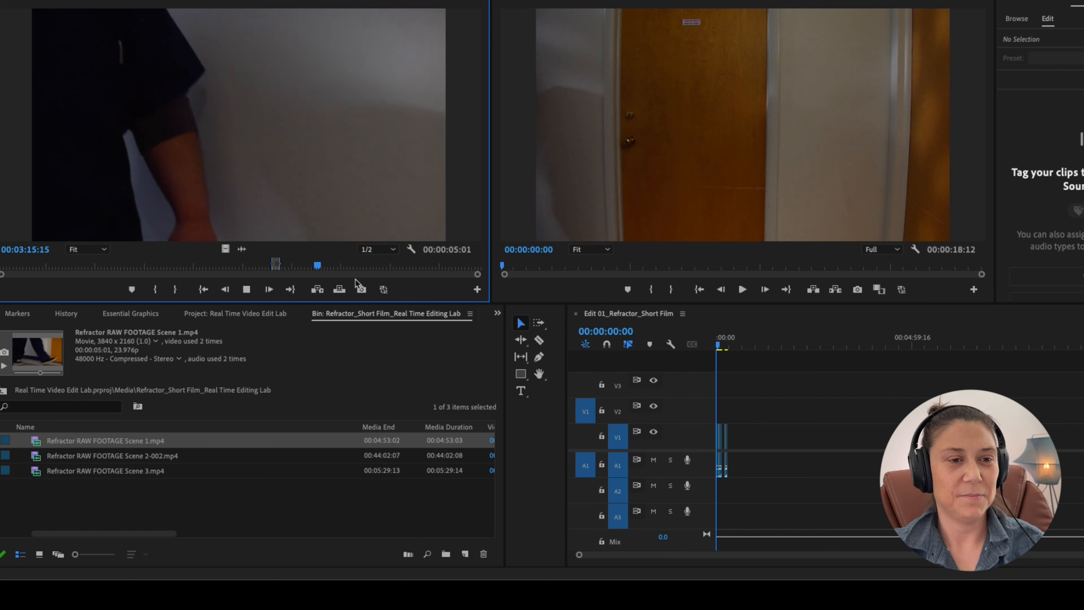
{"action": "key", "text": "space"}
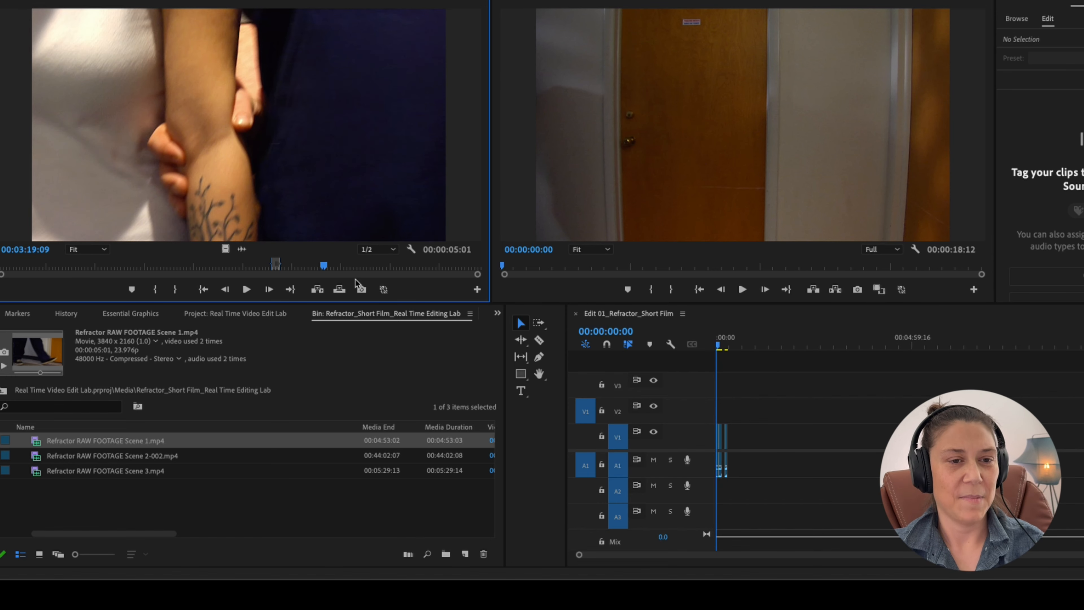
{"action": "key", "text": "j"}
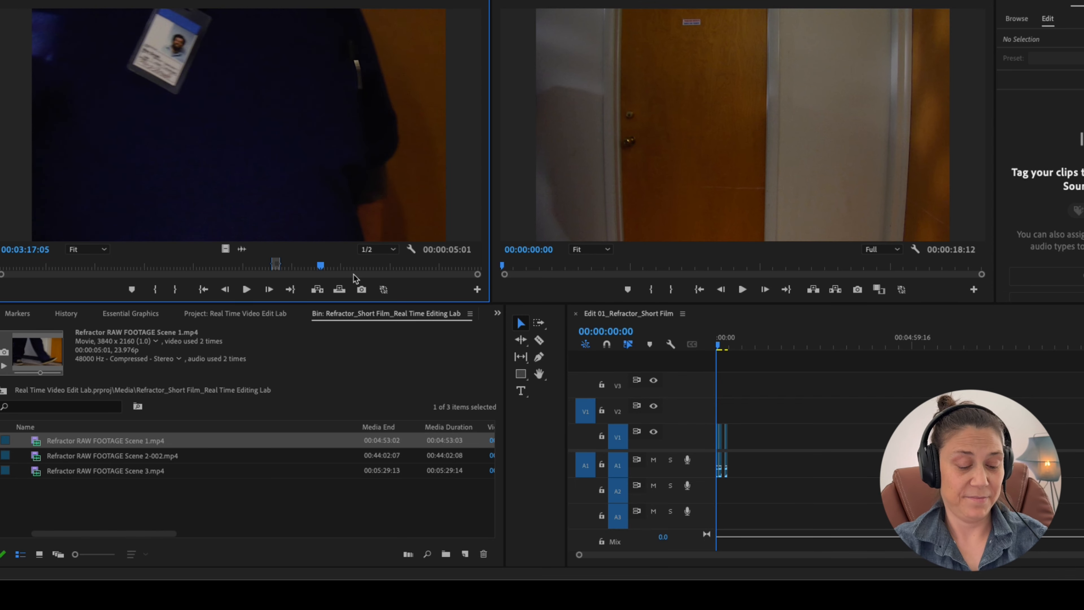
{"action": "key", "text": "i"}
{"action": "key", "text": "i"}
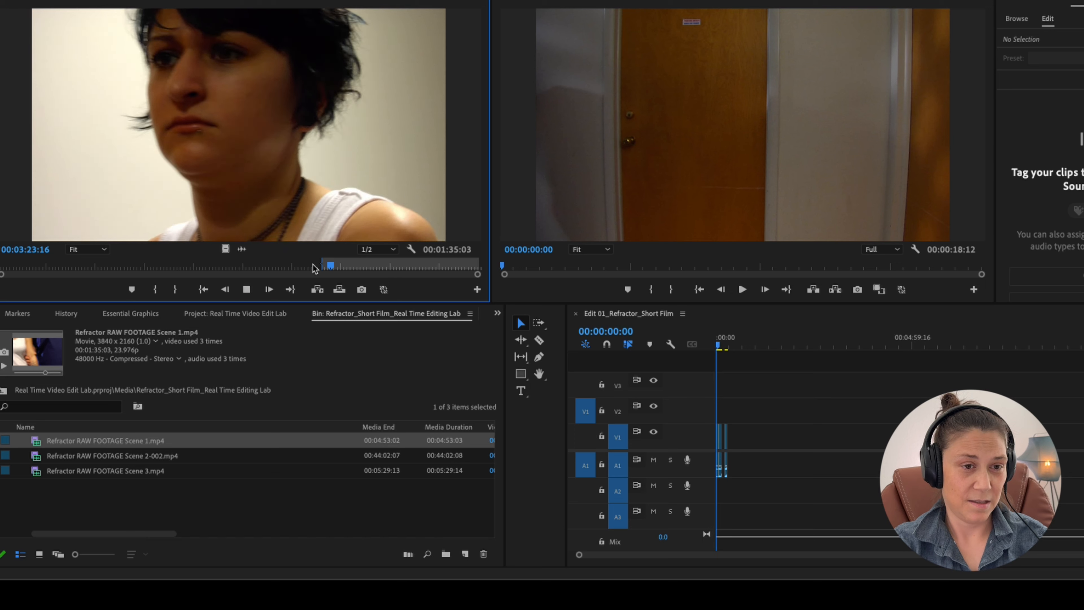
Mark an Out point at 00:03:21:01 and add the arm-grip shot after the walking-feet shot on V1
{"action": "key", "text": "space"}
{"action": "left_click_drag", "start_coordinate": [327, 266], "coordinate": [324, 269]}
{"action": "key", "text": "o"}
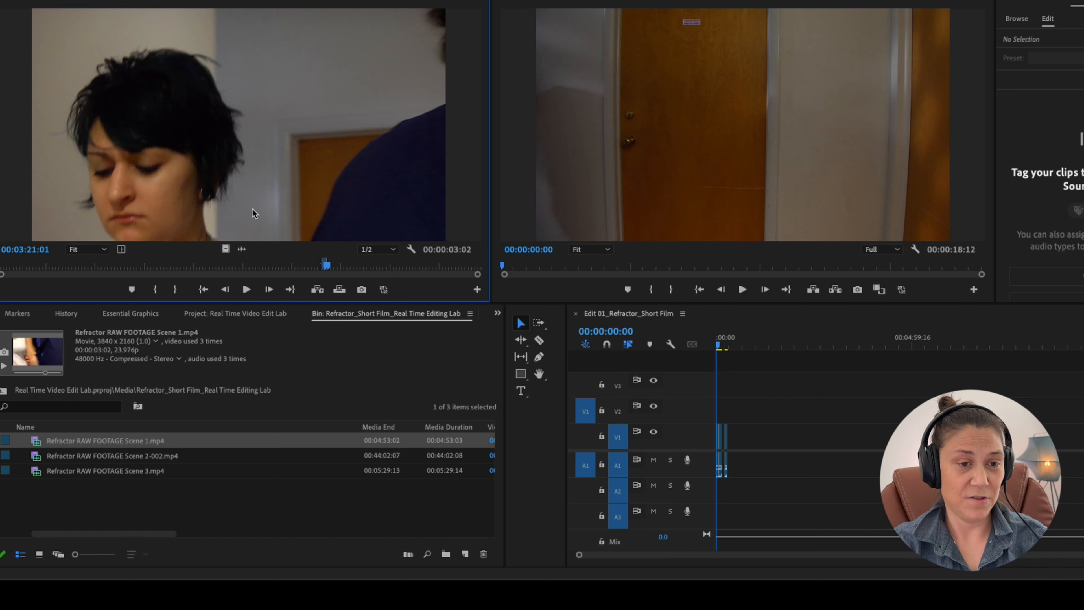
{"action": "left_click_drag", "start_coordinate": [246, 198], "coordinate": [728, 449]}
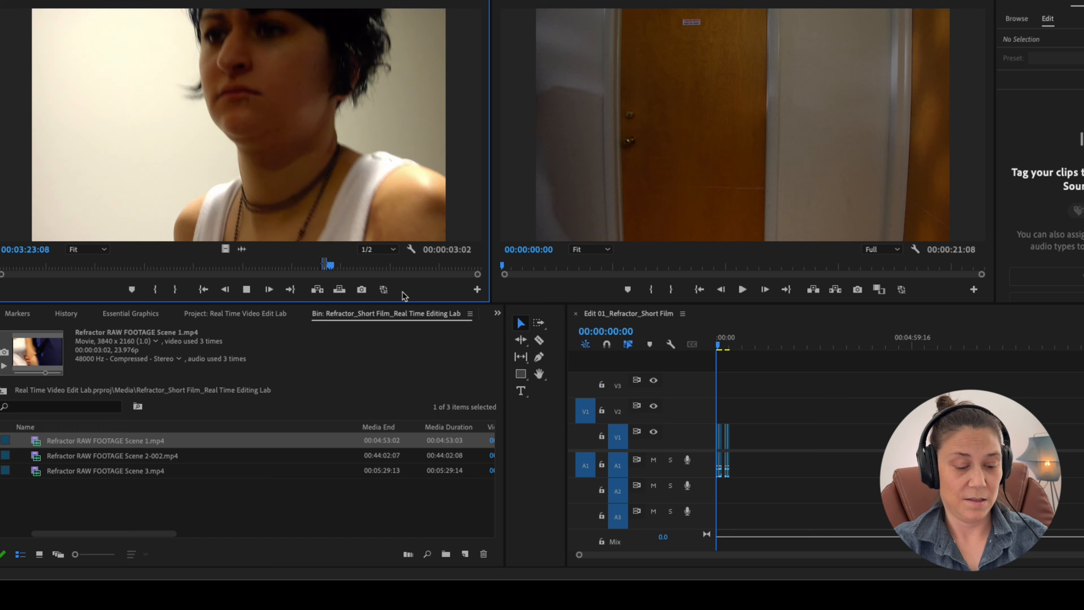
Mark the next arm-grip and face take with In and Out points, ending at 00:03:35:14, and add it after the last shot on V1
{"action": "key", "text": "space"}
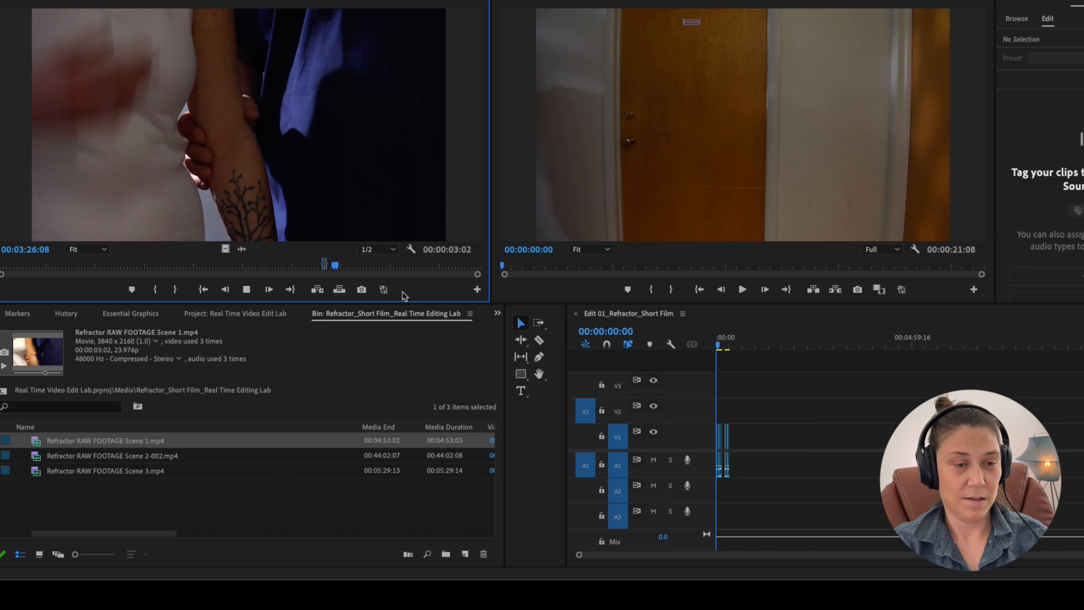
{"action": "key", "text": "i"}
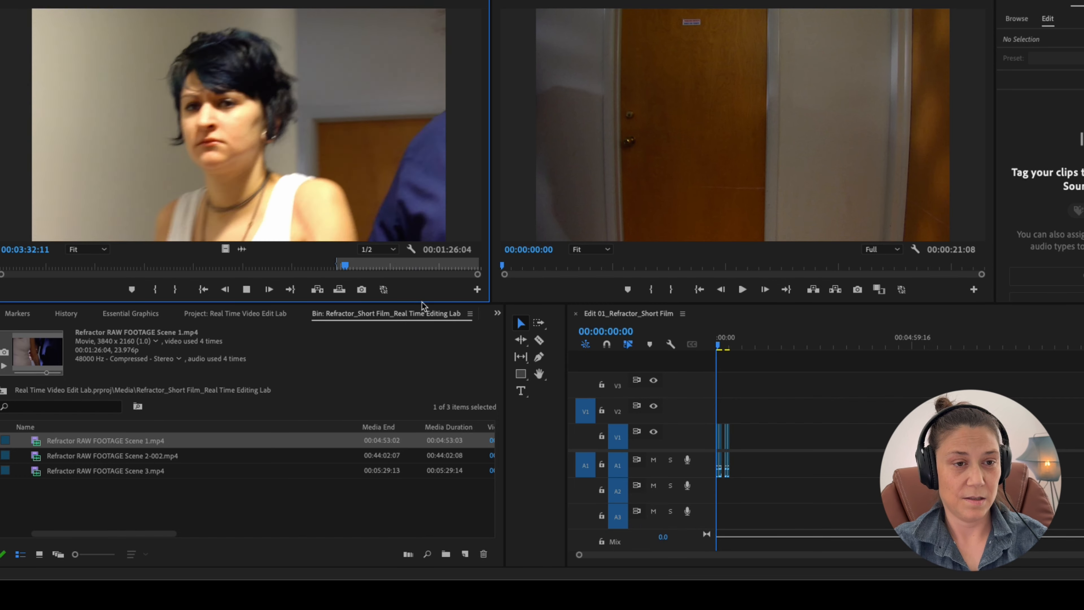
{"action": "key", "text": "space"}
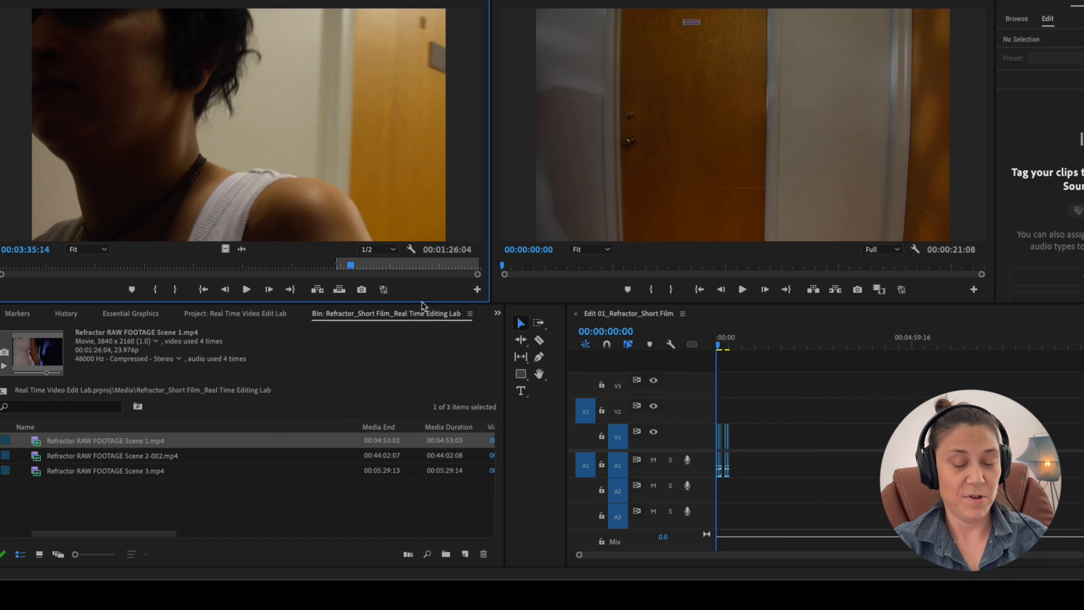
{"action": "left_click_drag", "start_coordinate": [265, 205], "coordinate": [766, 394]}
{"action": "mouse_move", "coordinate": [751, 447]}
{"action": "left_mouse_down"}
{"action": "mouse_move", "coordinate": [727, 448]}
{"action": "mouse_move", "coordinate": [735, 447]}
{"action": "left_mouse_up"}
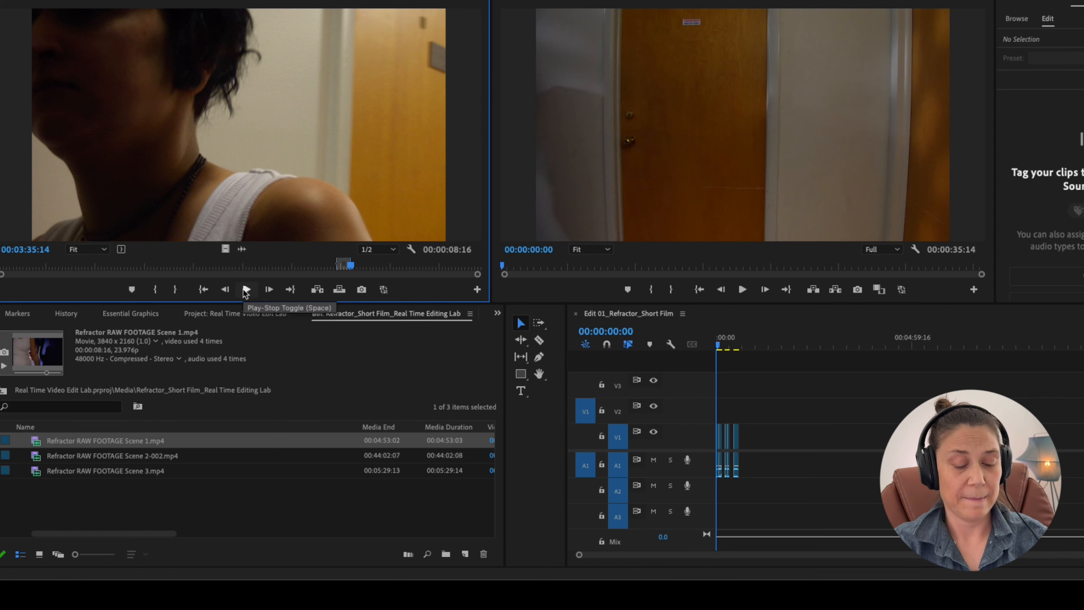
Mark an In point at 00:03:40:13 in the next hallway take, where the nurse steps into view beside the door
{"action": "left_click", "coordinate": [246, 290]}
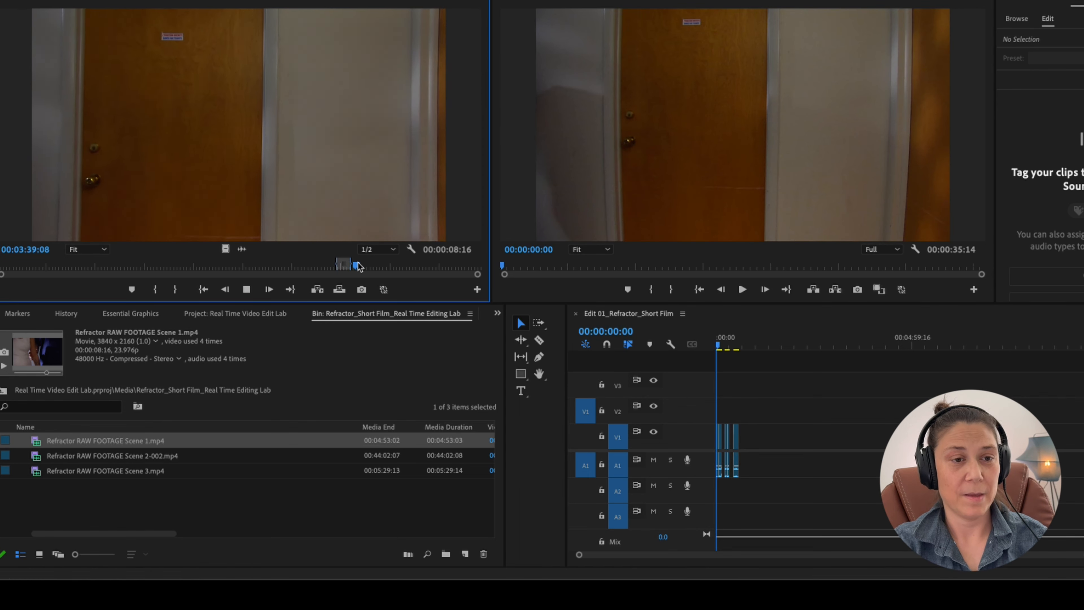
{"action": "key", "text": "space"}
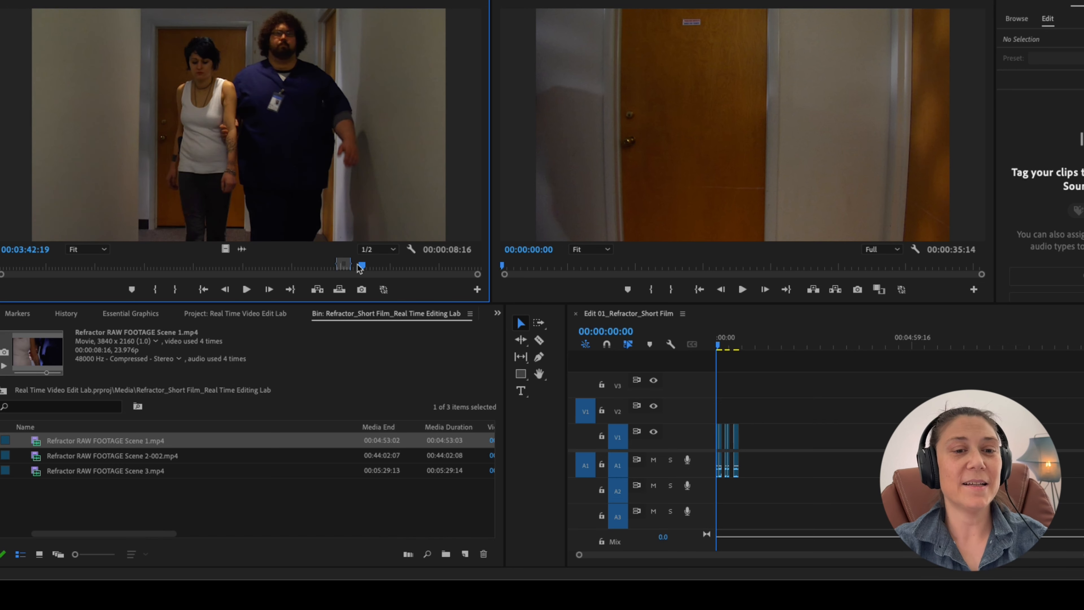
{"action": "left_click_drag", "start_coordinate": [359, 265], "coordinate": [354, 268]}
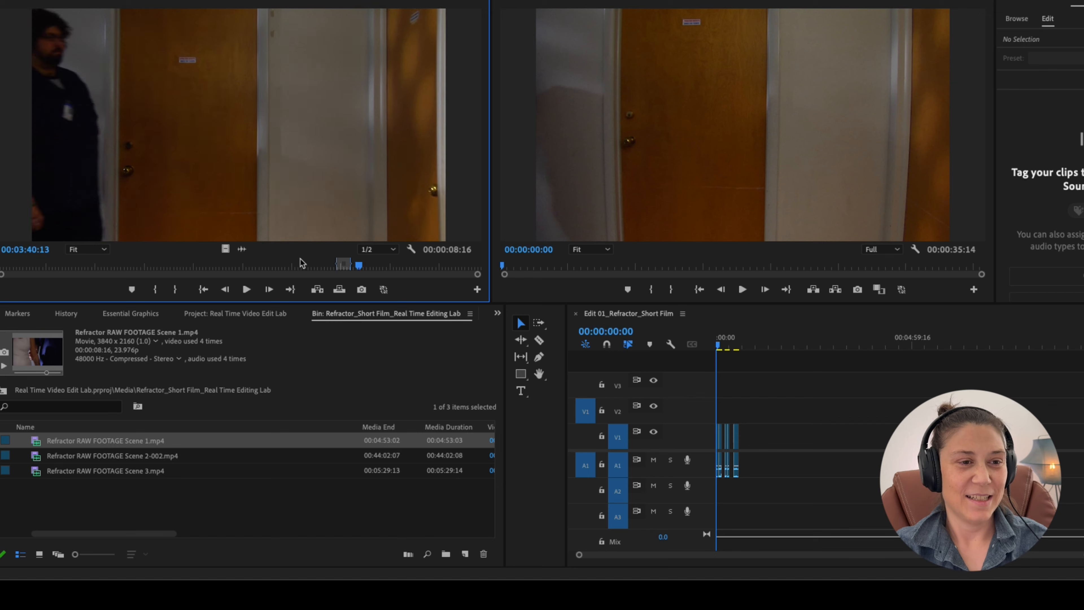
{"action": "key", "text": "i"}
Mark an Out point at 00:03:49:03 and add this hallway take after the last shot on V1, leaving a gap
{"action": "key", "text": "space"}
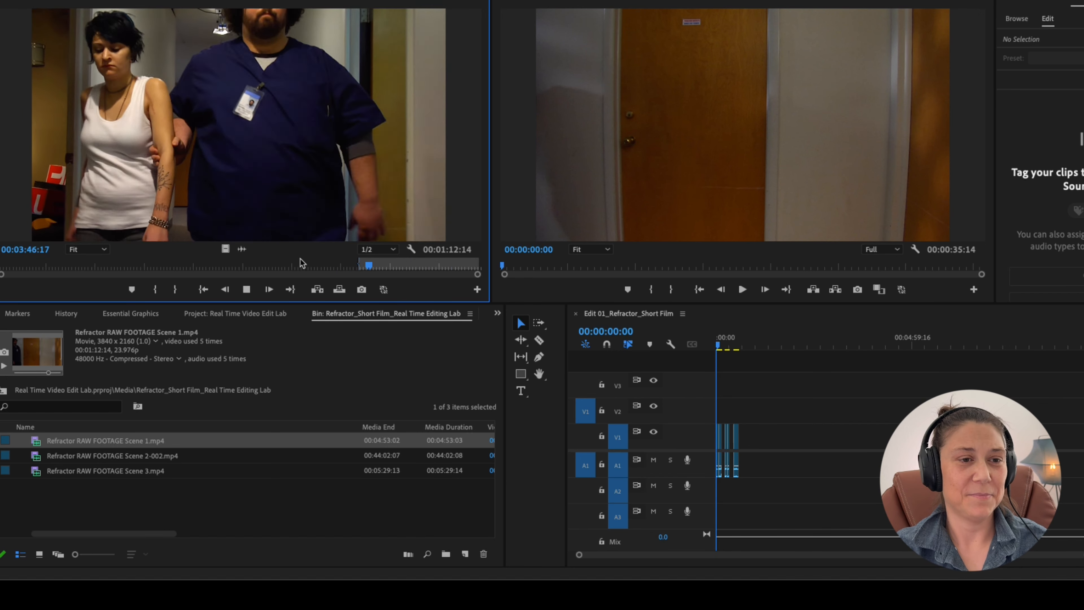
{"action": "key", "text": "space"}
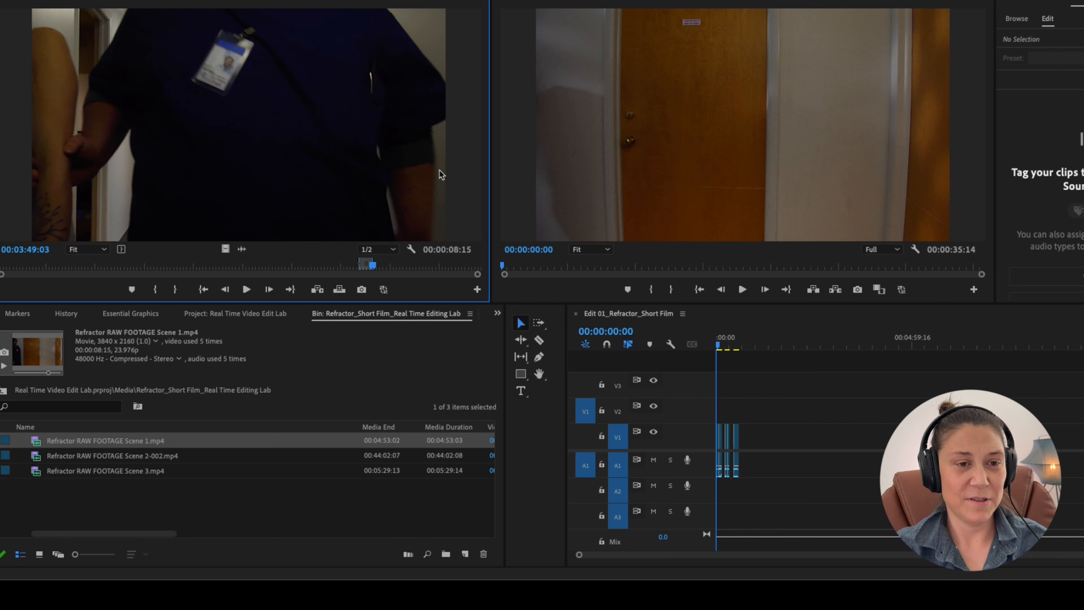
{"action": "left_click_drag", "start_coordinate": [253, 195], "coordinate": [752, 443]}
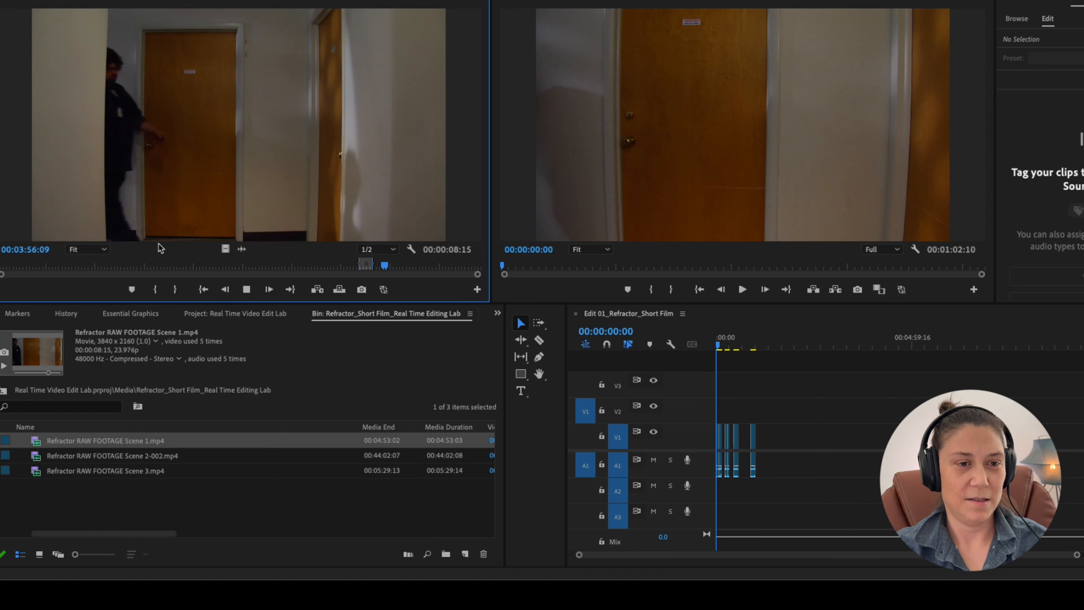
Mark an In point in the following hallway take, a few frames before 00:03:56:03, ahead of the nurse's entrance
{"action": "key", "text": "space"}
{"action": "left_click_drag", "start_coordinate": [393, 273], "coordinate": [383, 274]}
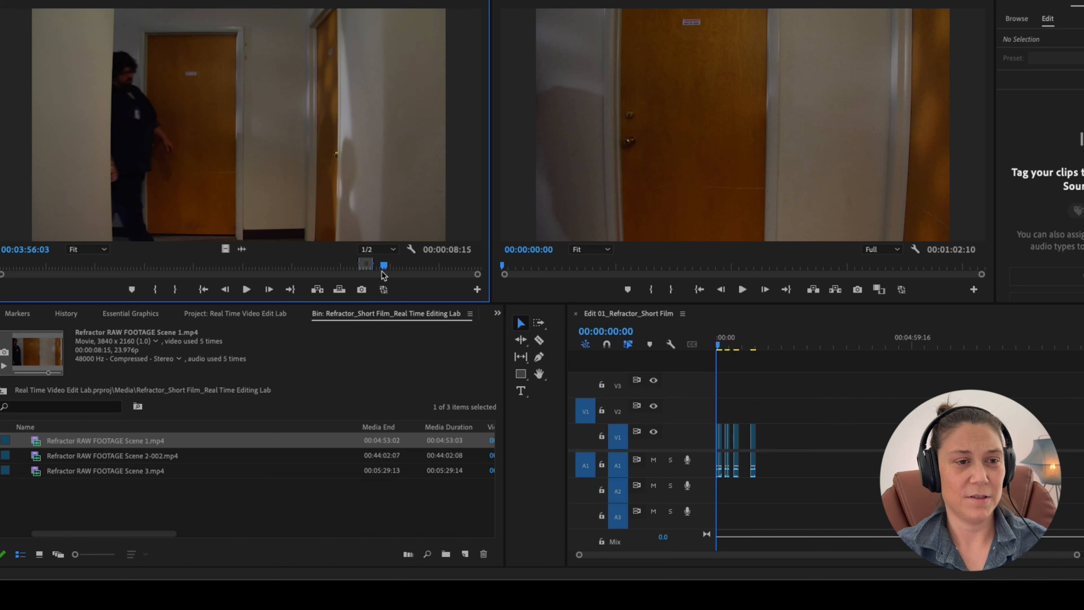
{"action": "key", "text": "Left"}
{"action": "key", "text": "Left"}
{"action": "key", "text": "Left"}
{"action": "key", "text": "Left"}
{"action": "key", "text": "Left"}
{"action": "key", "text": "Left"}
{"action": "key", "text": "Left"}
{"action": "key", "text": "Left"}
{"action": "key", "text": "Left"}
{"action": "key", "text": "Left"}
{"action": "key", "text": "Left"}
{"action": "key", "text": "Left"}
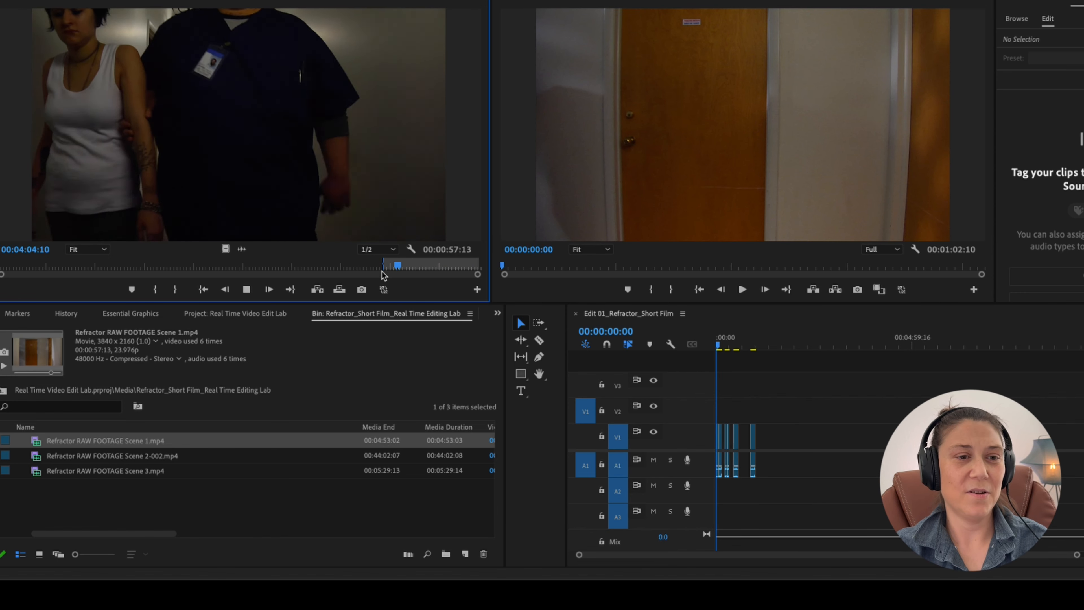
Mark an Out point just before 00:04:05:18 and add this dark hallway take after the last shot on V1, leaving a gap
{"action": "key", "text": "o"}
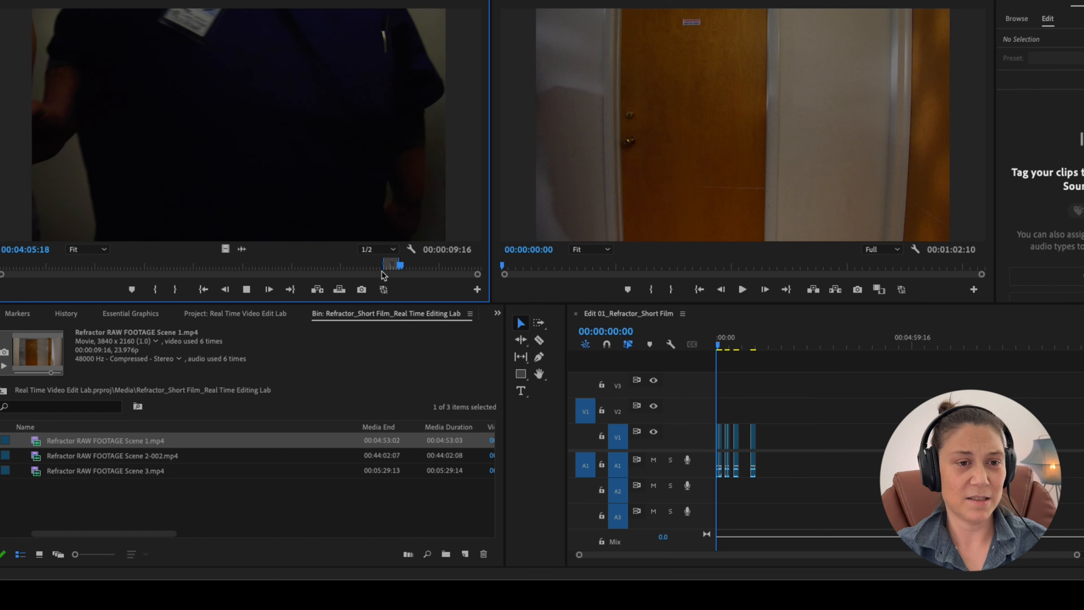
{"action": "left_click_drag", "start_coordinate": [327, 197], "coordinate": [774, 455]}
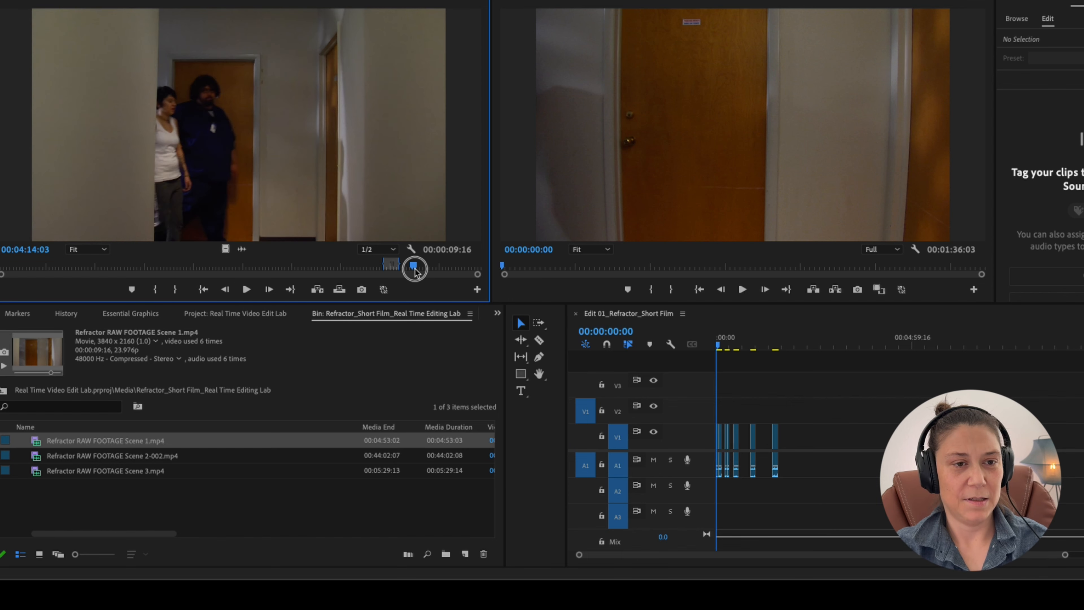
Mark a 00:00:04:09 face close-up around 00:04:36:00 with In and Out points and add it after the last shot on V1
{"action": "left_click_drag", "start_coordinate": [414, 269], "coordinate": [429, 270]}
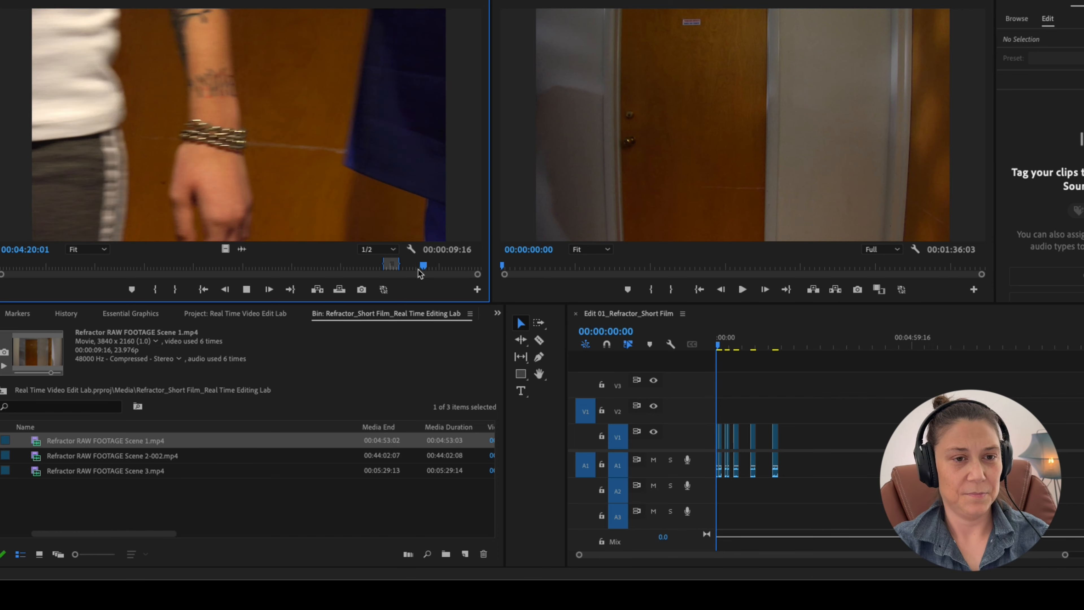
{"action": "left_click_drag", "start_coordinate": [429, 270], "coordinate": [442, 269]}
{"action": "key", "text": "i"}
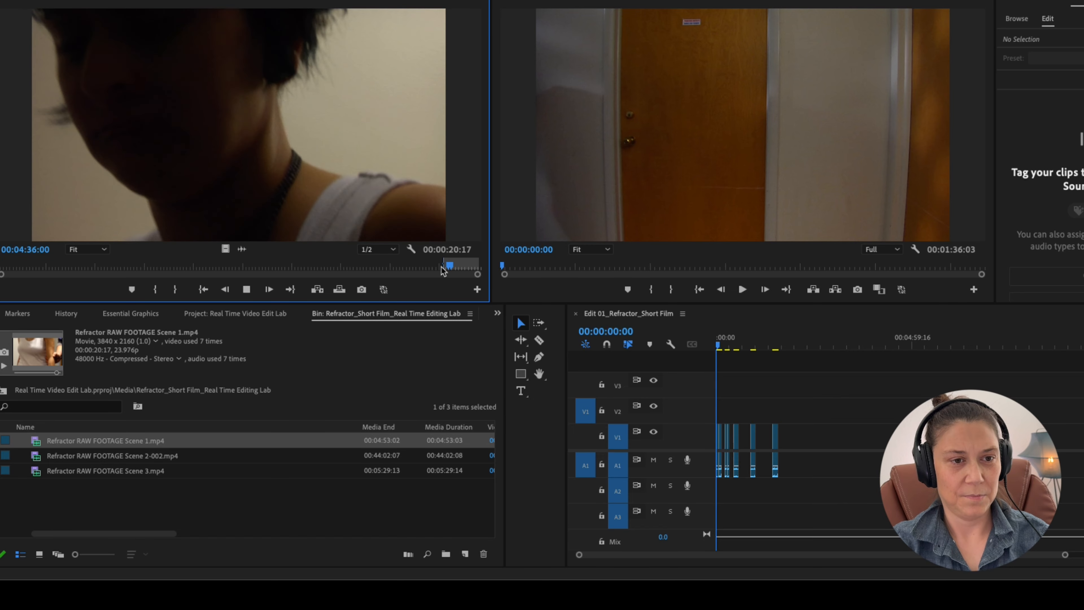
{"action": "key", "text": "o"}
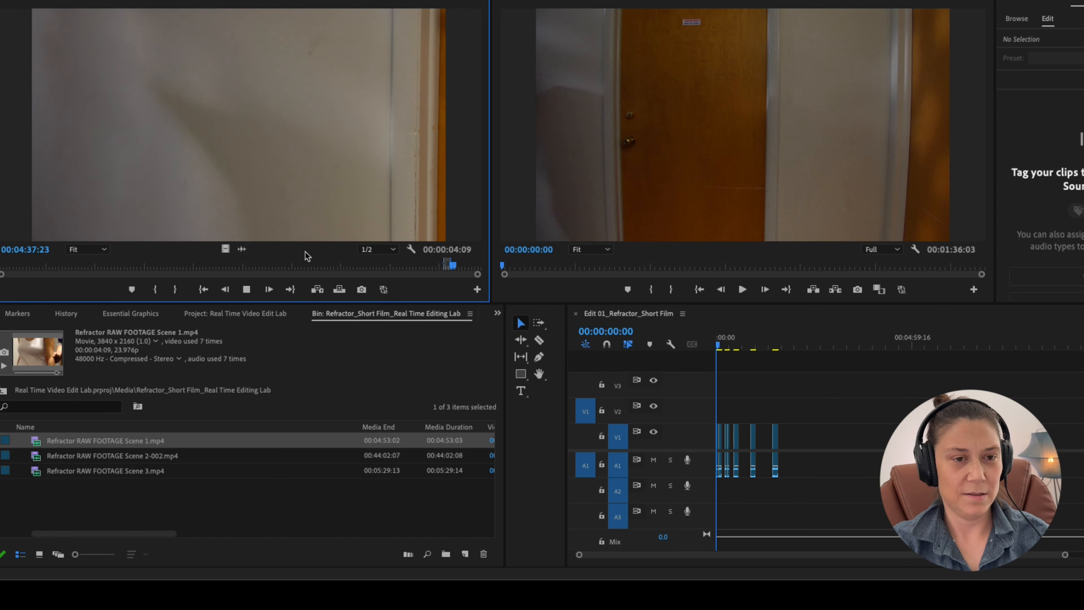
{"action": "left_click_drag", "start_coordinate": [453, 264], "coordinate": [488, 266]}
{"action": "left_click_drag", "start_coordinate": [250, 186], "coordinate": [807, 383]}
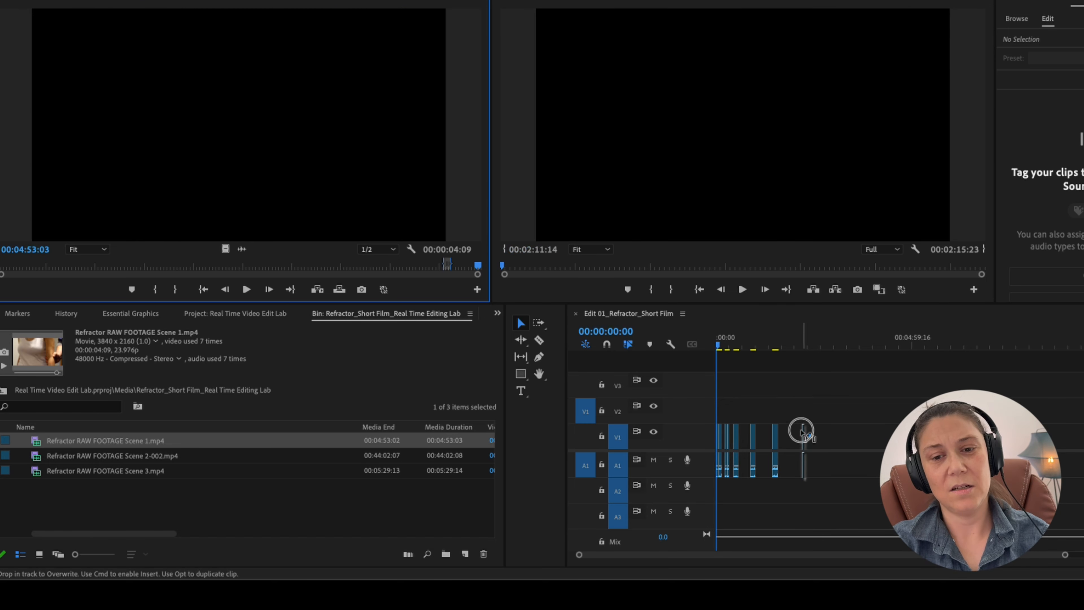
{"action": "left_click_drag", "start_coordinate": [789, 434], "coordinate": [790, 435]}
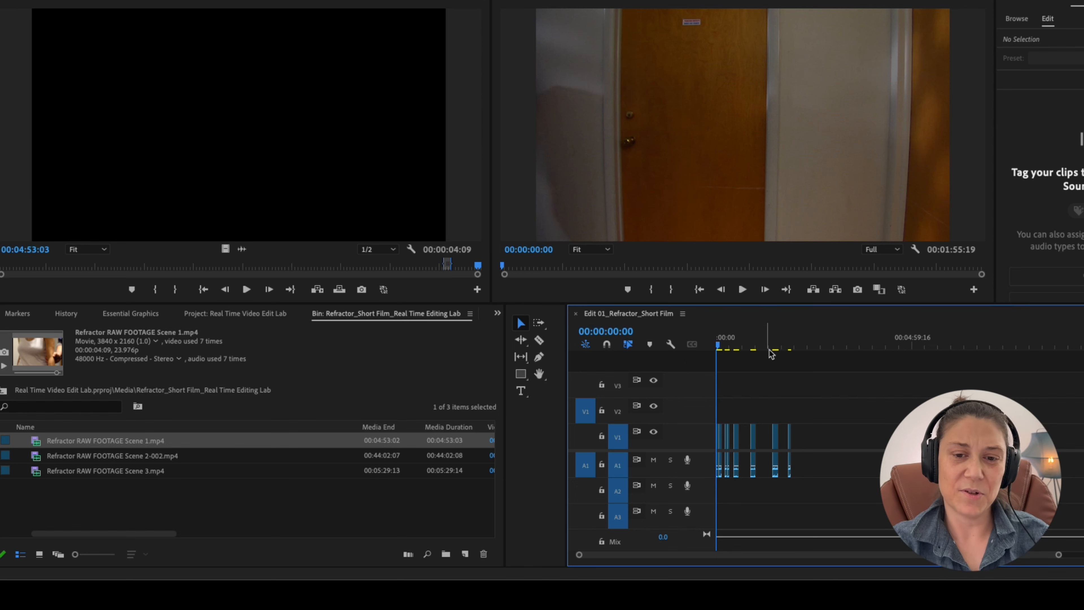
Play the opening shots and shift the first three groups of clips along the timeline to open about 16 seconds at the start
{"action": "key", "text": "equal"}
{"action": "key", "text": "equal"}
{"action": "key", "text": "equal"}
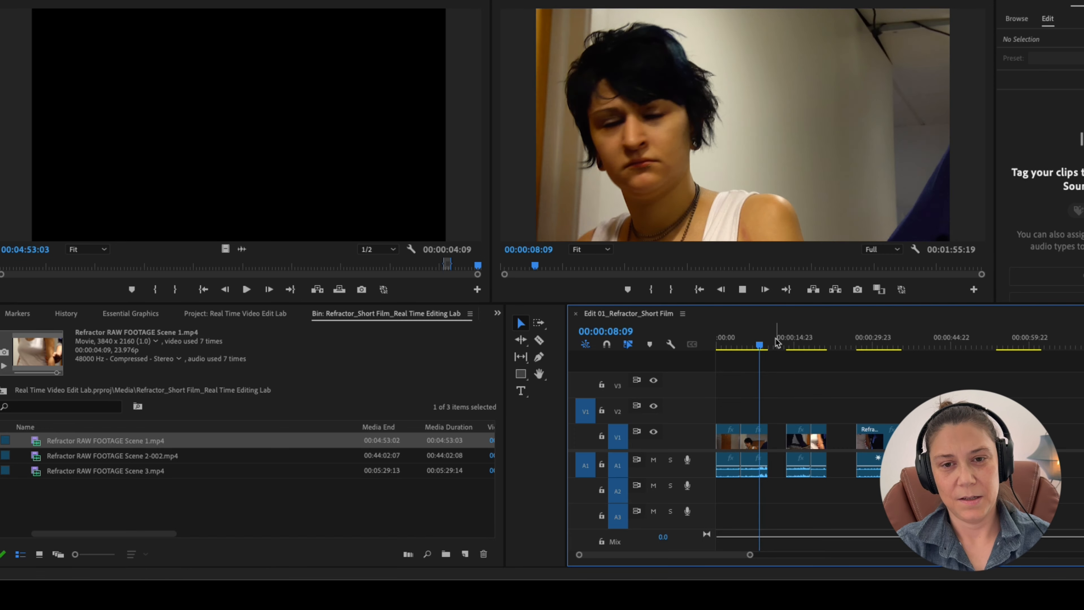
{"action": "key", "text": "space"}
{"action": "left_click_drag", "start_coordinate": [921, 491], "coordinate": [810, 443]}
{"action": "left_click", "coordinate": [913, 498]}
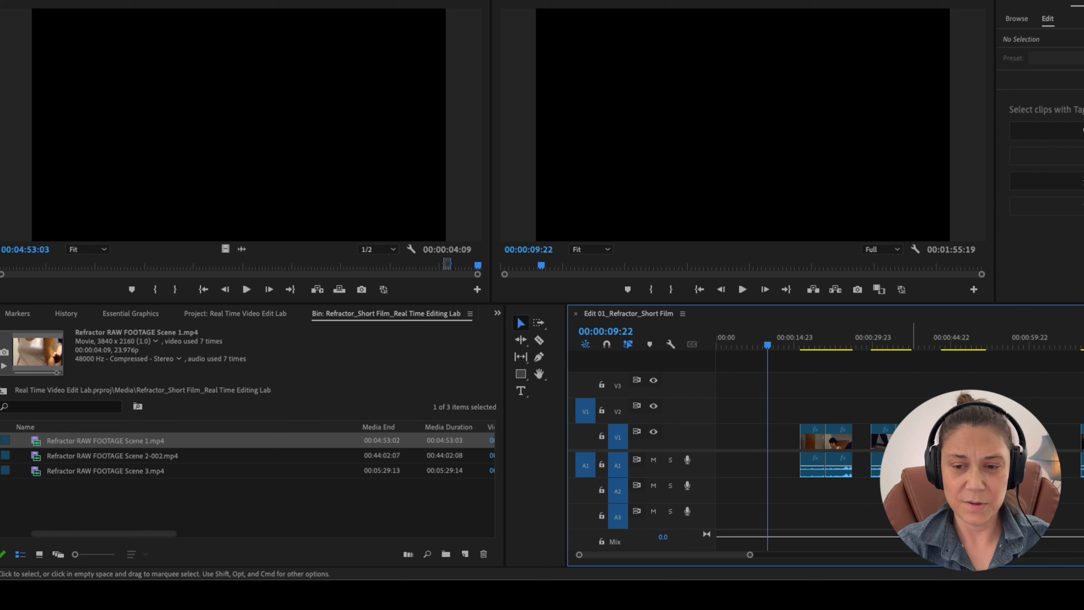
Compare the hallway takes near 00:01:10 and 00:01:27, cutting the first for reuse and removing the second from the sequence
{"action": "left_click", "coordinate": [1077, 346]}
{"action": "key", "text": "space"}
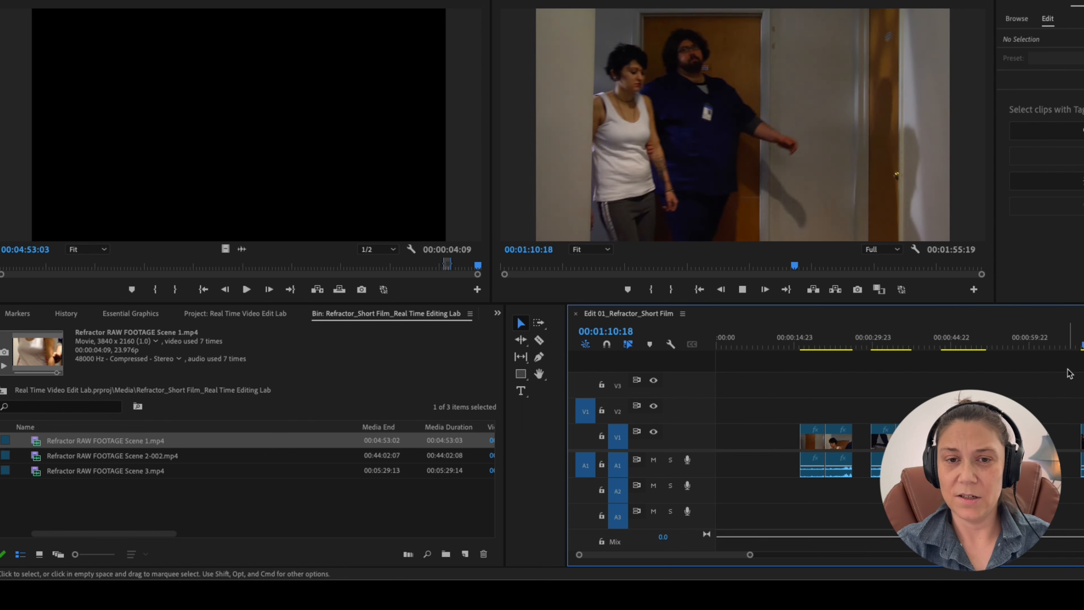
{"action": "scroll", "coordinate": [919, 375], "scroll_direction": "up", "scroll_amount": 3}
{"action": "left_click", "coordinate": [917, 344]}
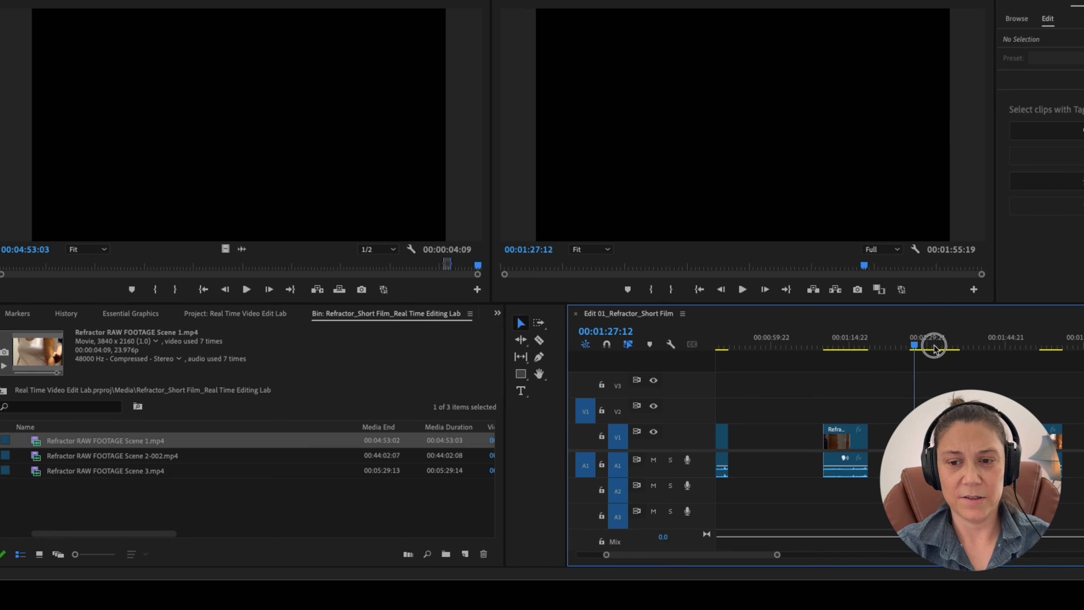
{"action": "mouse_move", "coordinate": [919, 354]}
{"action": "left_mouse_down"}
{"action": "mouse_move", "coordinate": [815, 356]}
{"action": "mouse_move", "coordinate": [905, 361]}
{"action": "left_mouse_up"}
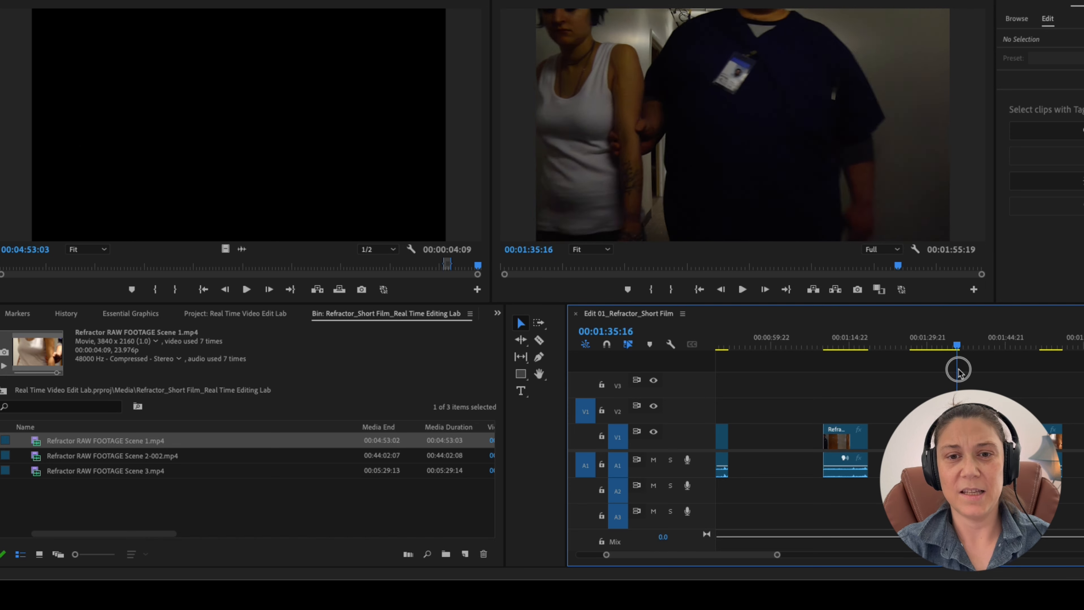
{"action": "left_click_drag", "start_coordinate": [830, 374], "coordinate": [856, 378]}
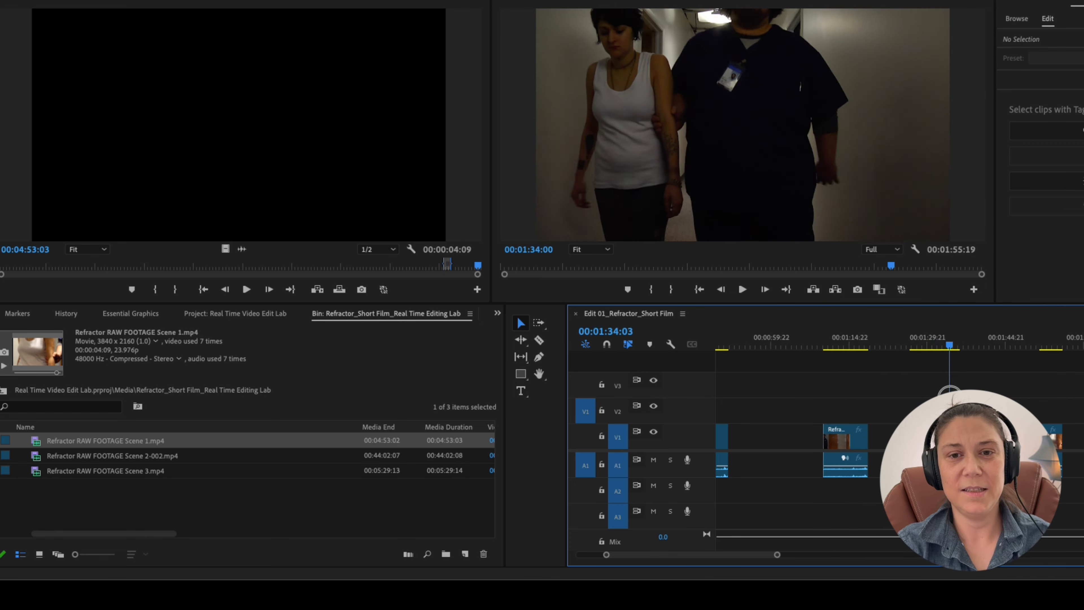
{"action": "left_click_drag", "start_coordinate": [830, 399], "coordinate": [838, 482]}
{"action": "key", "text": "Delete"}
Insert the cut hallway take at 00:00:00:00, the start of the sequence
{"action": "scroll", "coordinate": [843, 483], "scroll_direction": "left", "scroll_amount": 5}
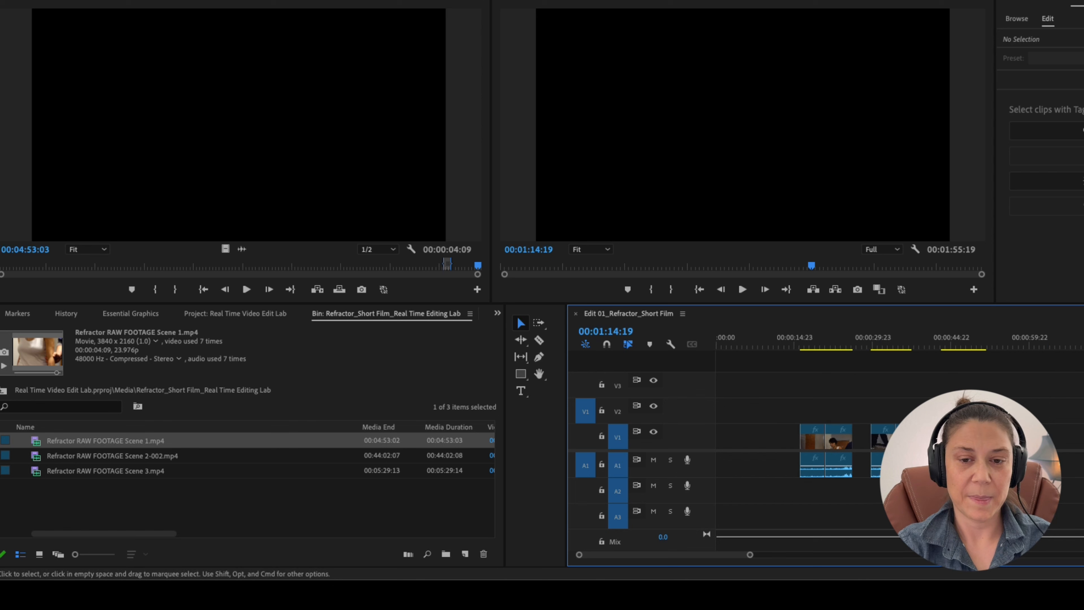
{"action": "key", "text": "Home"}
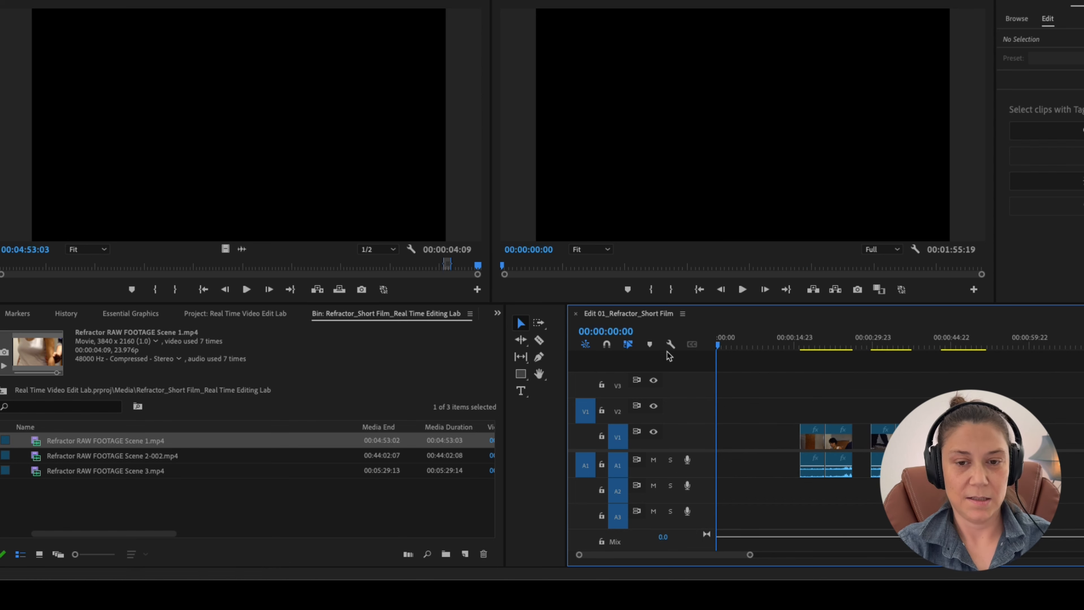
{"action": "key", "text": "ctrl+shift+v"}
Trim the end of the opening hallway shot to 00:00:05:06, before the nurse raises his arm, and play it back
{"action": "key", "text": "space"}
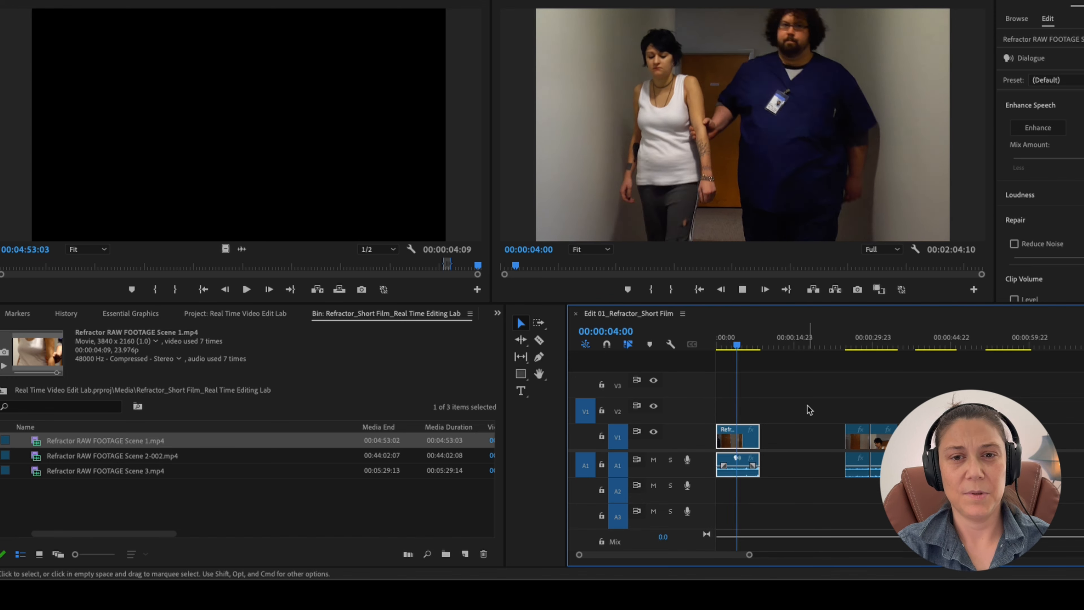
{"action": "key", "text": "space"}
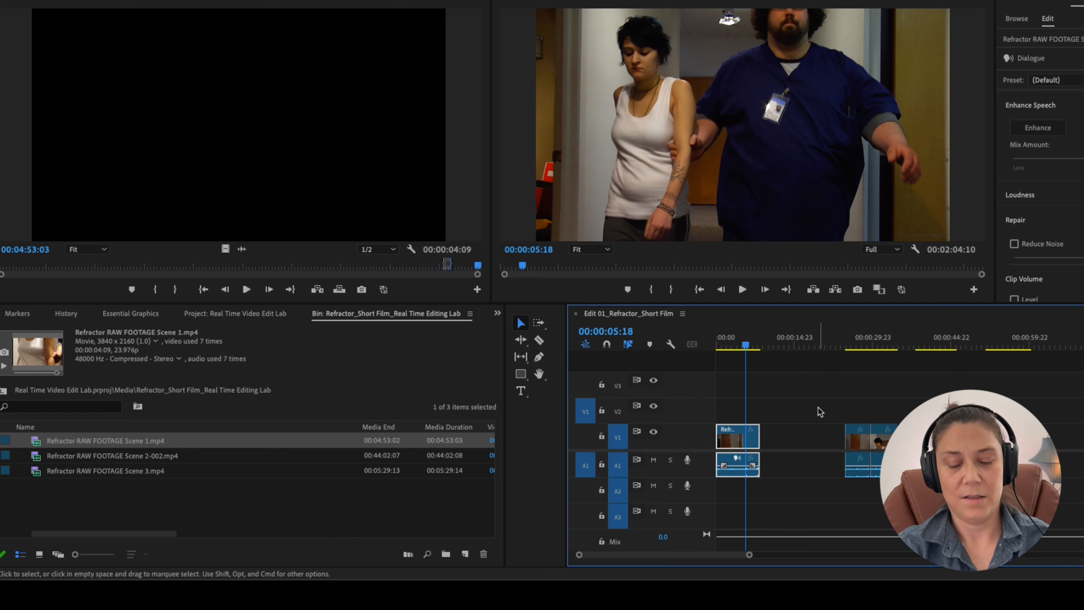
{"action": "key", "text": "Left"}
{"action": "key", "text": "Left"}
{"action": "key", "text": "Left"}
{"action": "key", "text": "Left"}
{"action": "key", "text": "Left"}
{"action": "key", "text": "Left"}
{"action": "key", "text": "Left"}
{"action": "key", "text": "Left"}
{"action": "key", "text": "Left"}
{"action": "key", "text": "Left"}
{"action": "key", "text": "Left"}
{"action": "key", "text": "Left"}
{"action": "key", "text": "Left"}
{"action": "key", "text": "Left"}
{"action": "key", "text": "Left"}
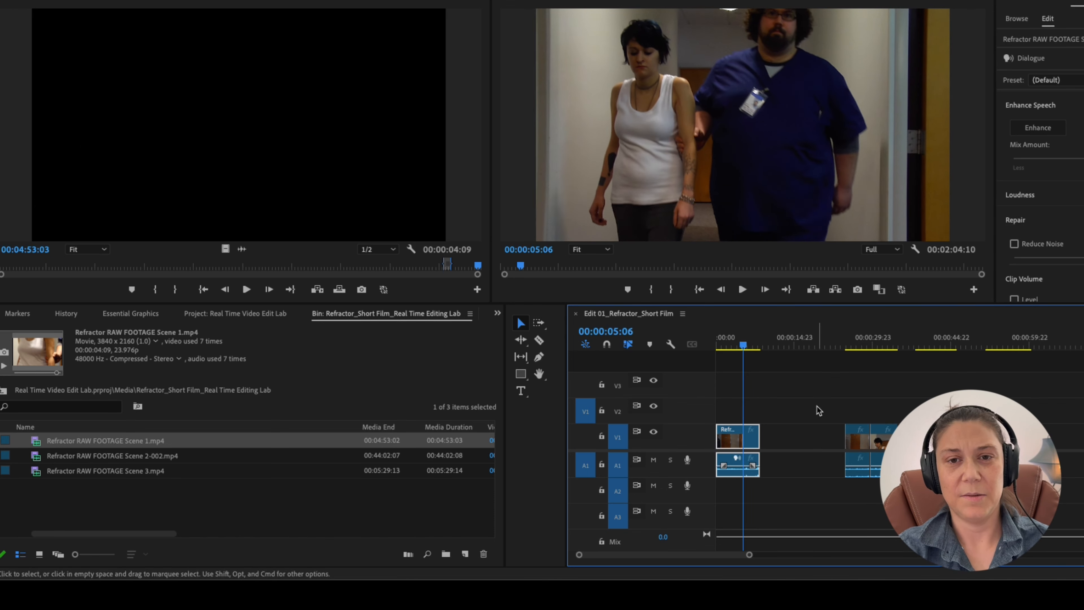
{"action": "left_click_drag", "start_coordinate": [758, 437], "coordinate": [743, 437]}
{"action": "left_click_drag", "start_coordinate": [717, 337], "coordinate": [720, 339]}
{"action": "key", "text": "space"}
Move the woman's face close-up from after the next hallway shot to just behind the opening shot, starting at about 00:00:07
{"action": "mouse_move", "coordinate": [881, 346]}
{"action": "left_mouse_down"}
{"action": "mouse_move", "coordinate": [852, 339]}
{"action": "mouse_move", "coordinate": [867, 341]}
{"action": "left_mouse_up"}
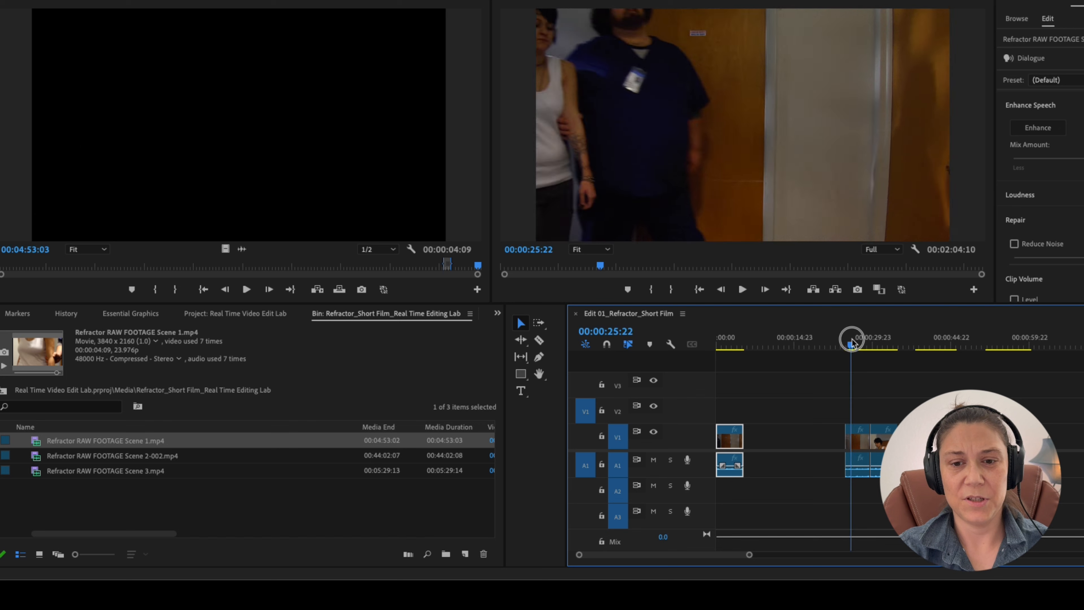
{"action": "left_click_drag", "start_coordinate": [862, 341], "coordinate": [865, 342]}
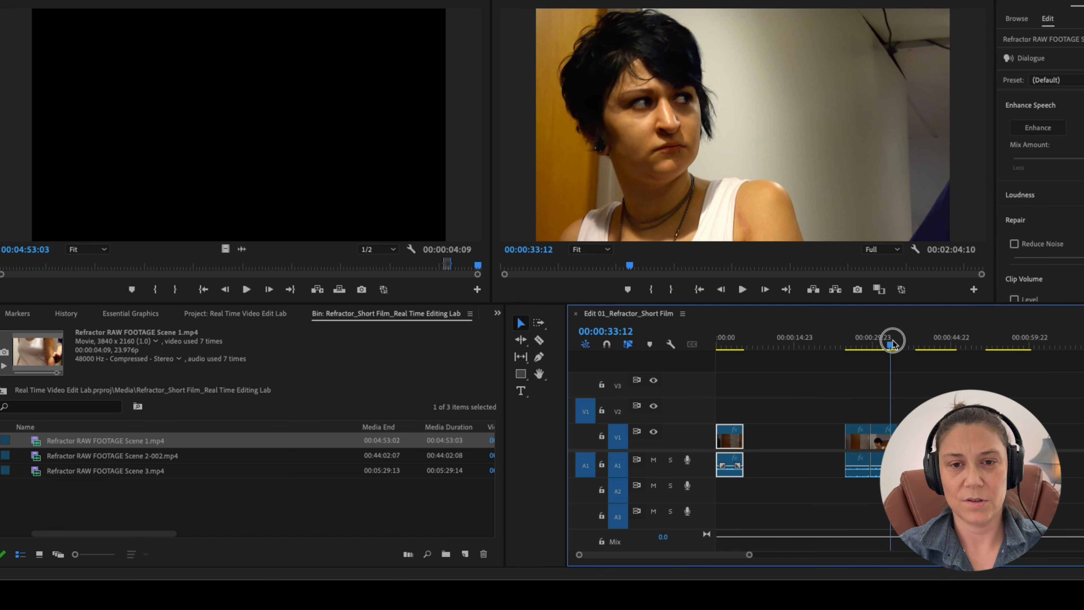
{"action": "left_click_drag", "start_coordinate": [892, 342], "coordinate": [893, 343]}
{"action": "left_click_drag", "start_coordinate": [879, 442], "coordinate": [763, 442]}
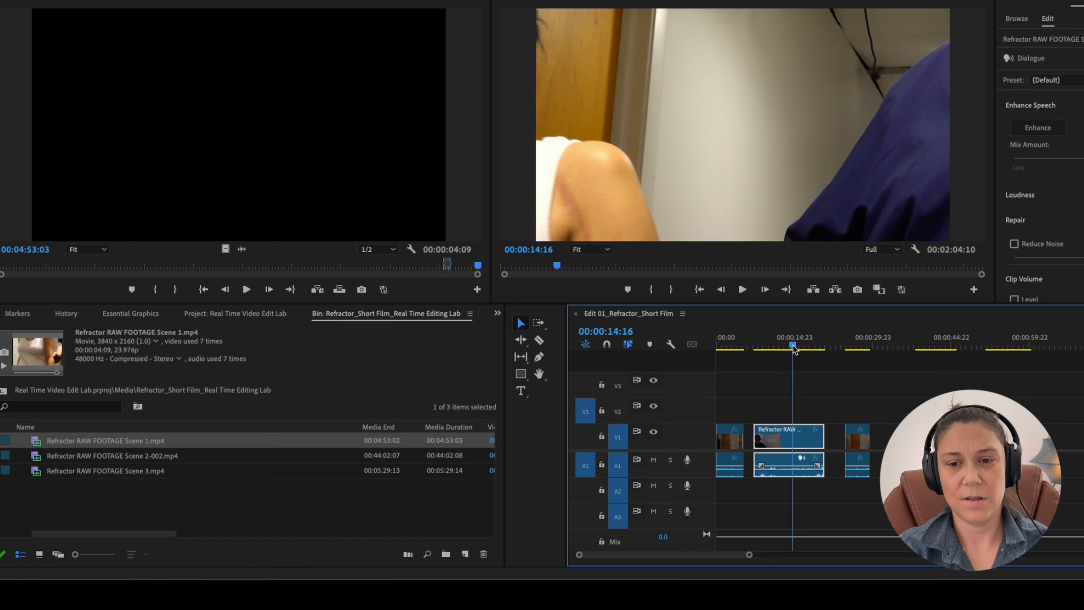
Trim the start of the face close-up to 00:00:16:22, turning on snapping to align the cut with the playhead
{"action": "left_click", "coordinate": [926, 338]}
{"action": "left_click_drag", "start_coordinate": [925, 334], "coordinate": [791, 347]}
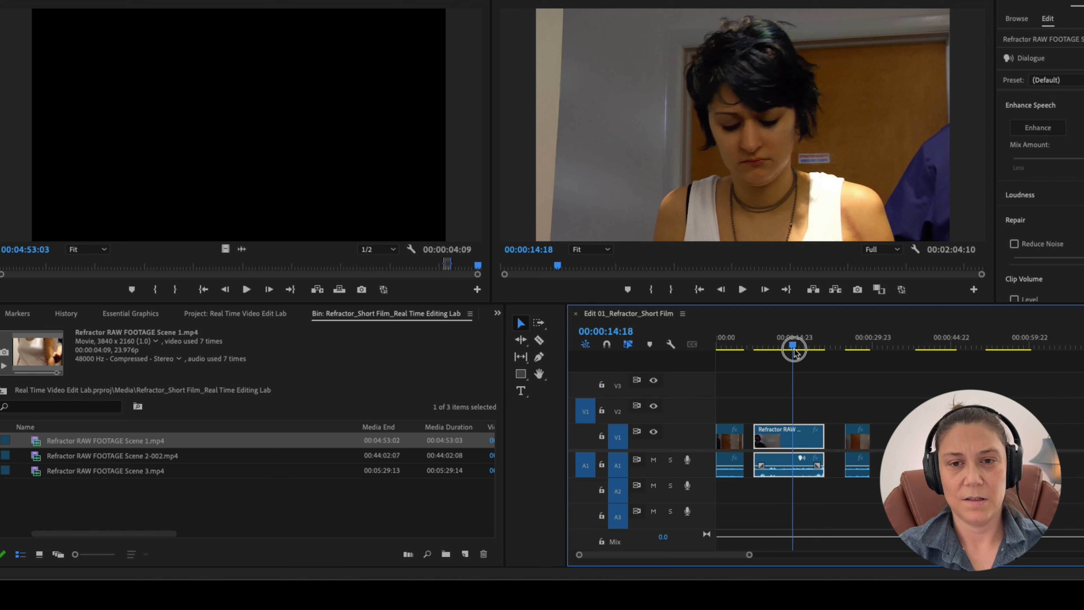
{"action": "key", "text": "space"}
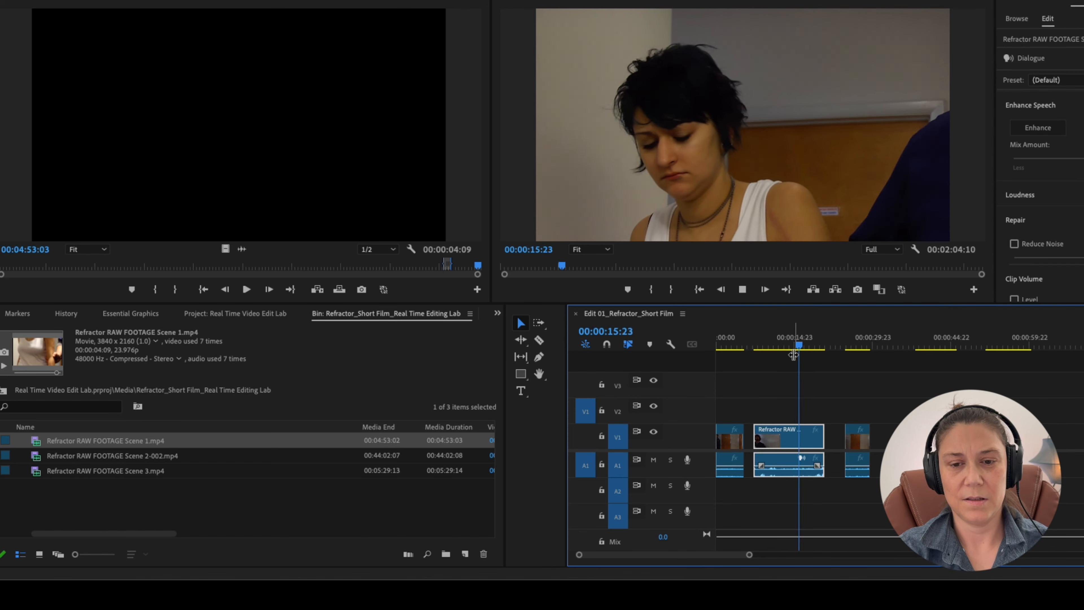
{"action": "key", "text": "space"}
{"action": "left_click_drag", "start_coordinate": [755, 440], "coordinate": [808, 433]}
{"action": "left_click", "coordinate": [606, 345]}
{"action": "mouse_move", "coordinate": [806, 440]}
{"action": "left_mouse_down"}
{"action": "mouse_move", "coordinate": [794, 445]}
{"action": "mouse_move", "coordinate": [805, 444]}
{"action": "left_mouse_up"}
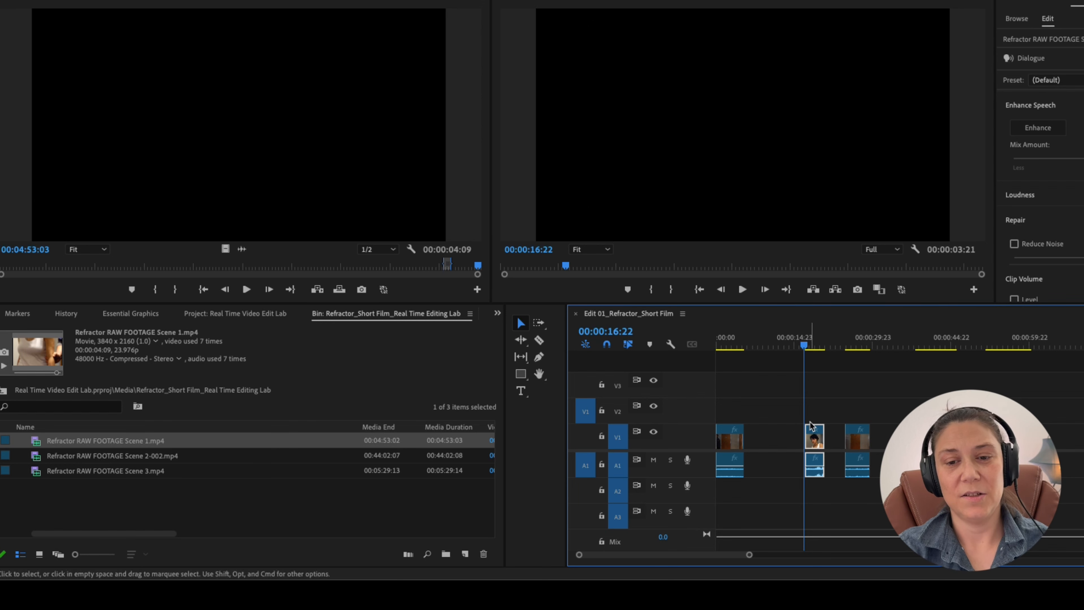
Move the trimmed face close-up flush against the end of the opening hallway shot on V1
{"action": "left_click_drag", "start_coordinate": [807, 438], "coordinate": [764, 446]}
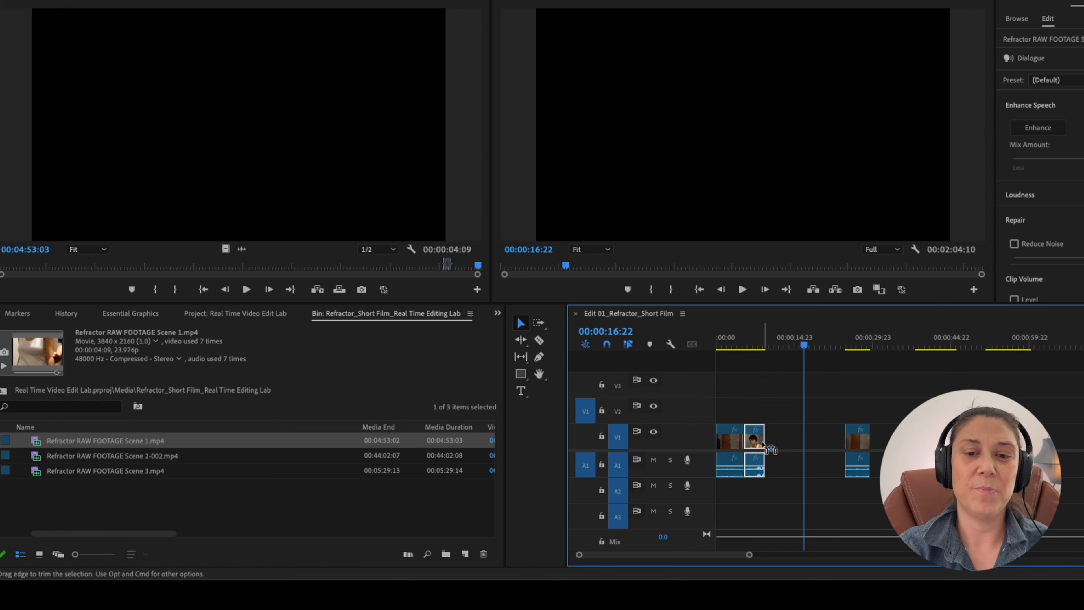
{"action": "left_click", "coordinate": [733, 344]}
{"action": "left_click", "coordinate": [779, 388]}
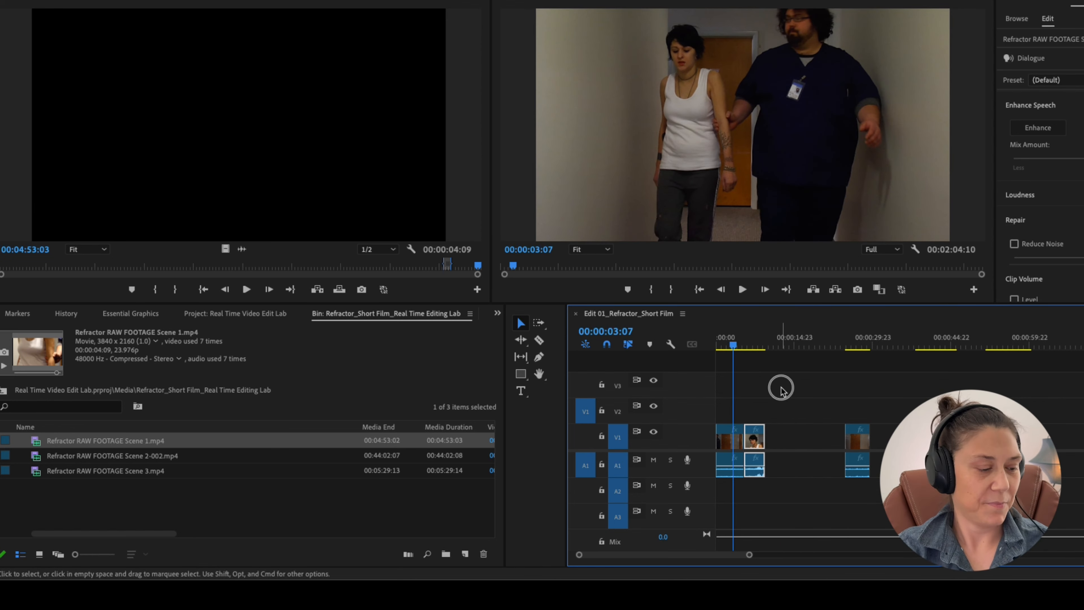
Pull the face close-up away from the opening shot in the maximized timeline, toggle snapping, and move it back against that shot
{"action": "key", "text": "grave"}
{"action": "mouse_move", "coordinate": [175, 284]}
{"action": "left_mouse_down"}
{"action": "mouse_move", "coordinate": [211, 283]}
{"action": "mouse_move", "coordinate": [179, 283]}
{"action": "left_mouse_up"}
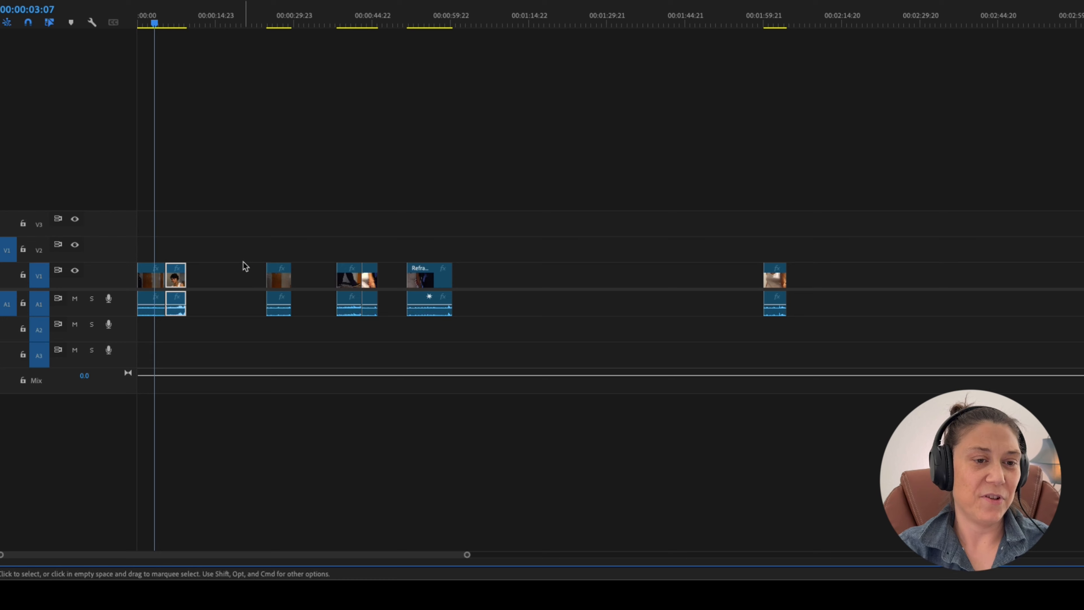
{"action": "left_click_drag", "start_coordinate": [175, 278], "coordinate": [209, 283]}
{"action": "left_click", "coordinate": [32, 23]}
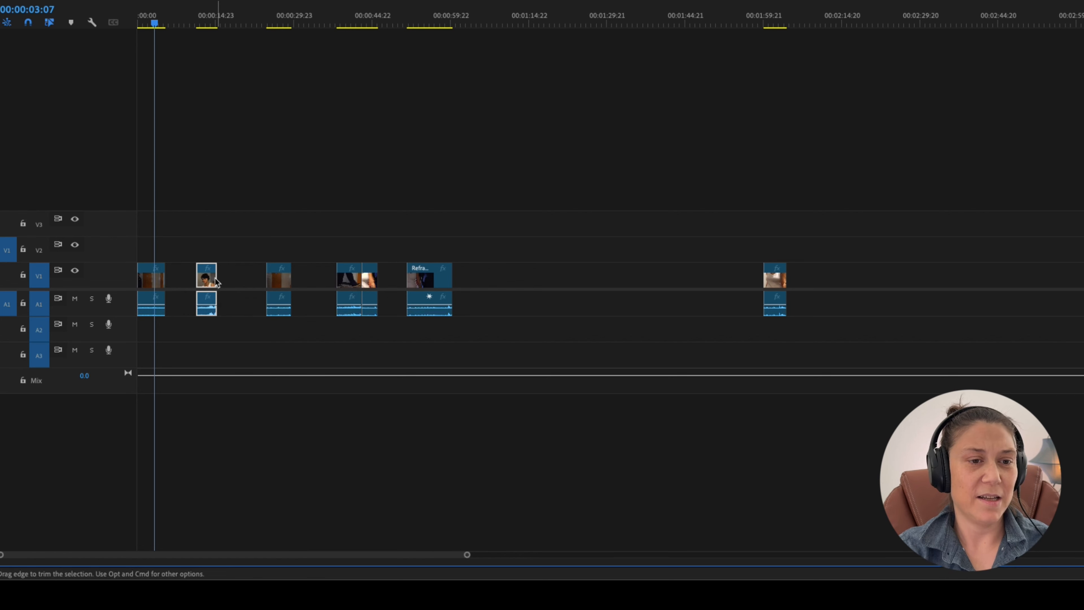
{"action": "left_click_drag", "start_coordinate": [209, 280], "coordinate": [178, 280]}
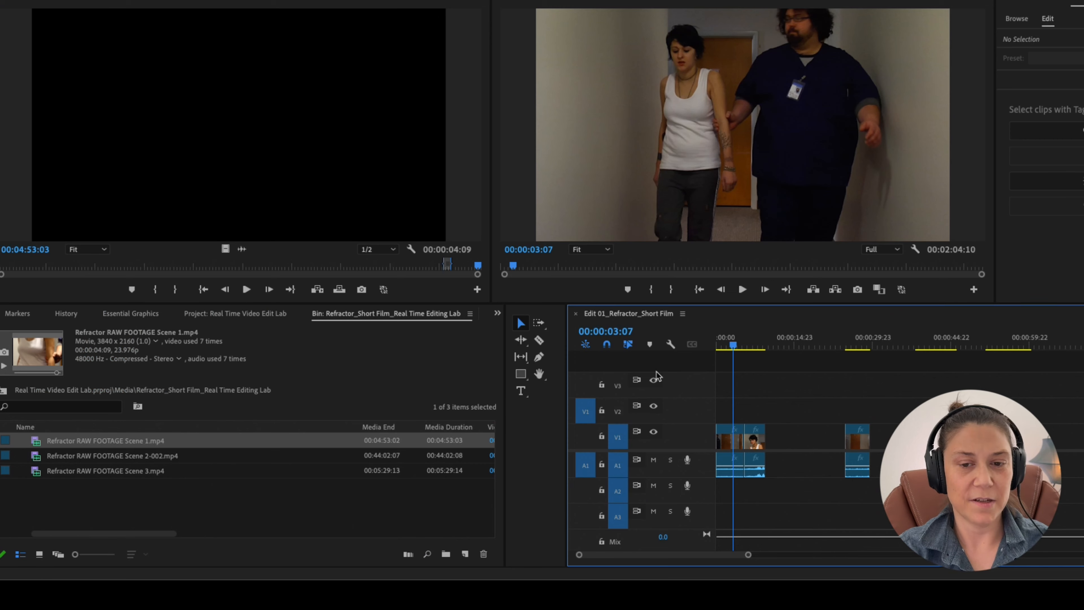
Play across the cut and trim the end of the face close-up to about 00:00:08:14, as she looks aside
{"action": "key", "text": "space"}
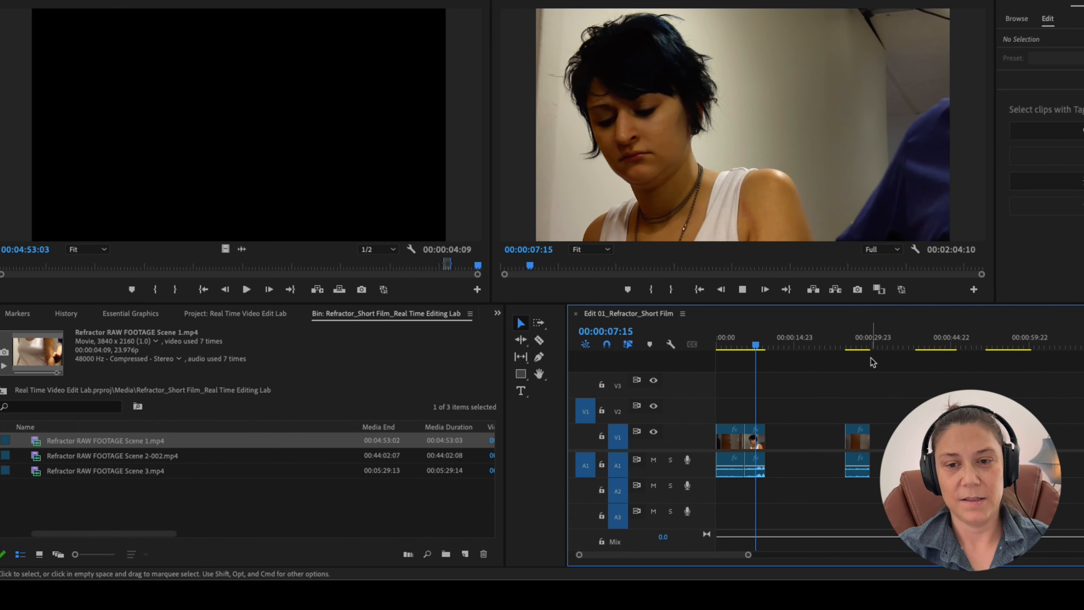
{"action": "left_click_drag", "start_coordinate": [844, 344], "coordinate": [738, 342]}
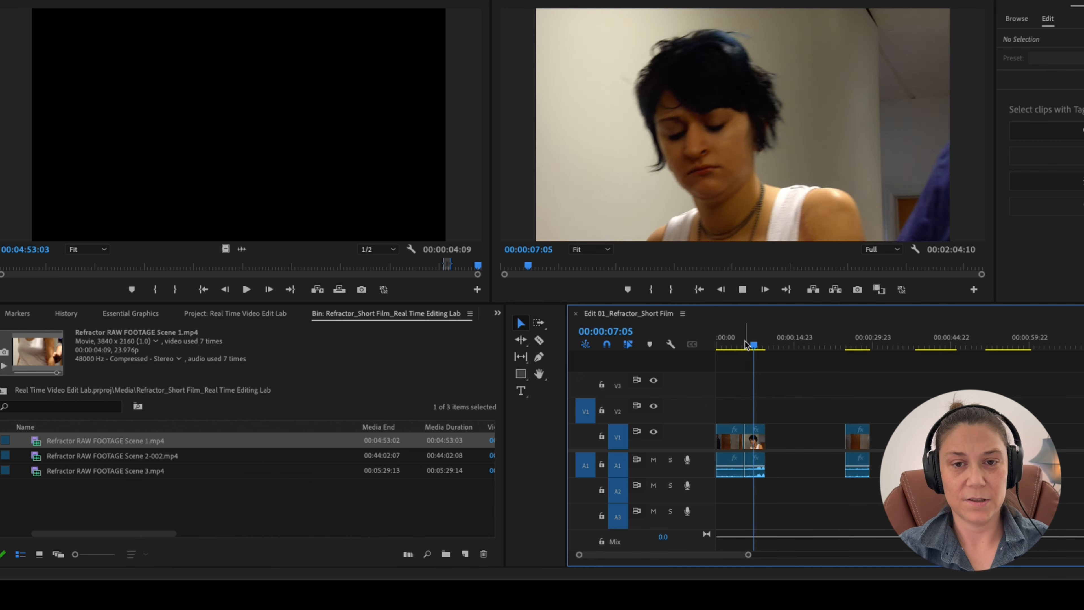
{"action": "key", "text": "space"}
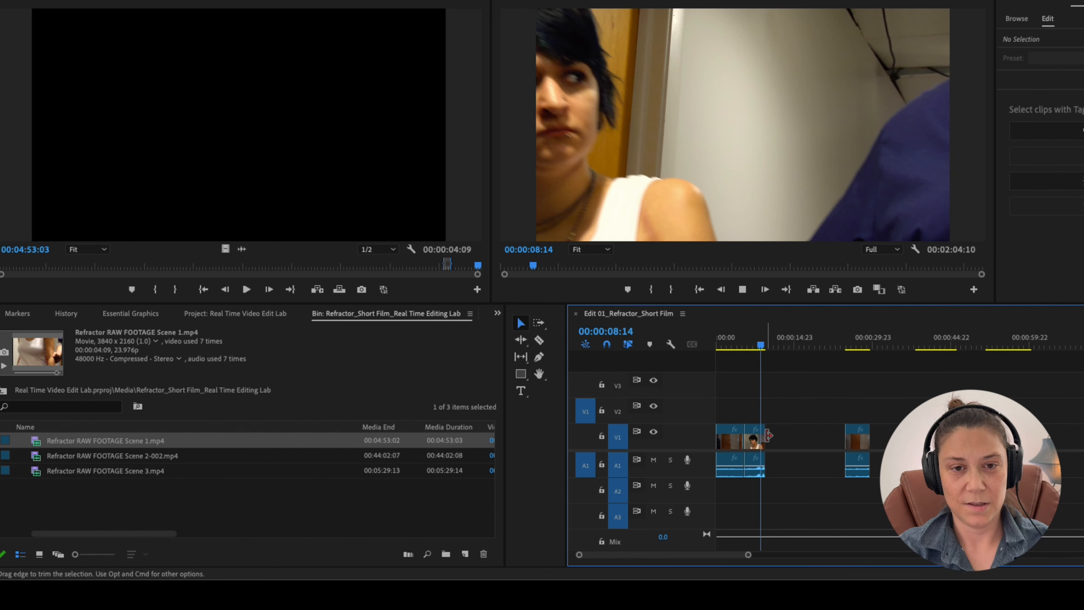
{"action": "left_click_drag", "start_coordinate": [767, 436], "coordinate": [761, 440]}
Scrub the next hallway shot around 00:00:29 and compare it with the opening shot at 00:00:02:21
{"action": "left_click", "coordinate": [848, 344]}
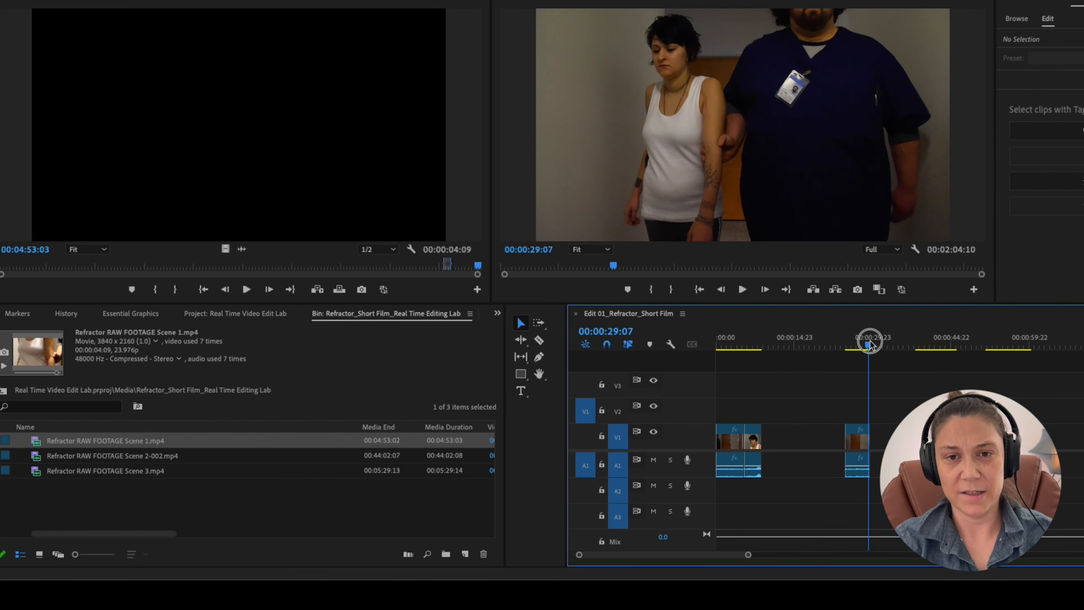
{"action": "mouse_move", "coordinate": [857, 344]}
{"action": "left_mouse_down"}
{"action": "mouse_move", "coordinate": [873, 344]}
{"action": "mouse_move", "coordinate": [850, 345]}
{"action": "left_mouse_up"}
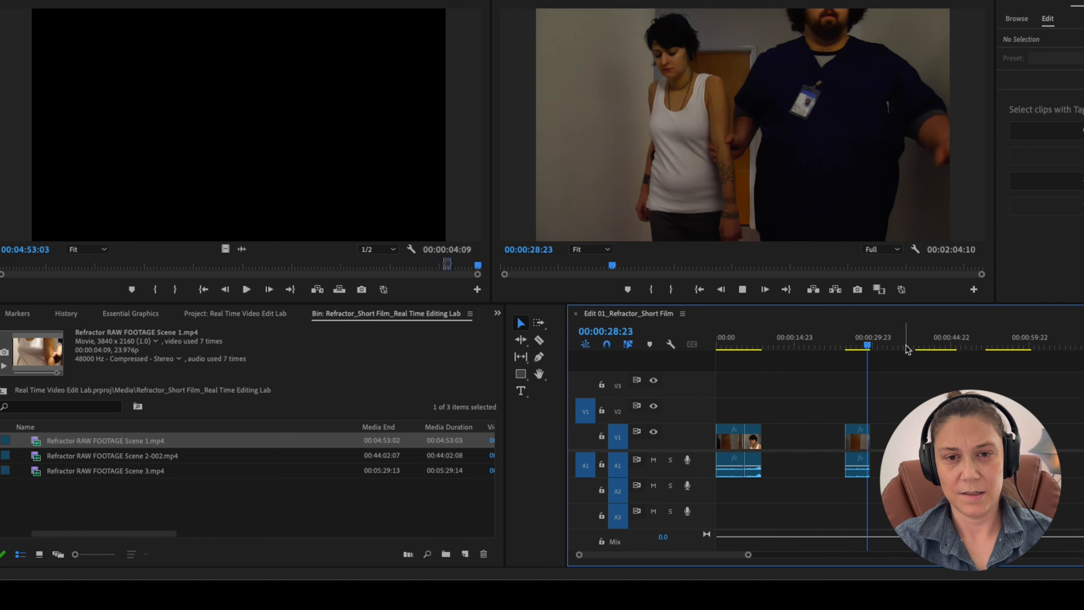
{"action": "left_click_drag", "start_coordinate": [913, 346], "coordinate": [730, 354]}
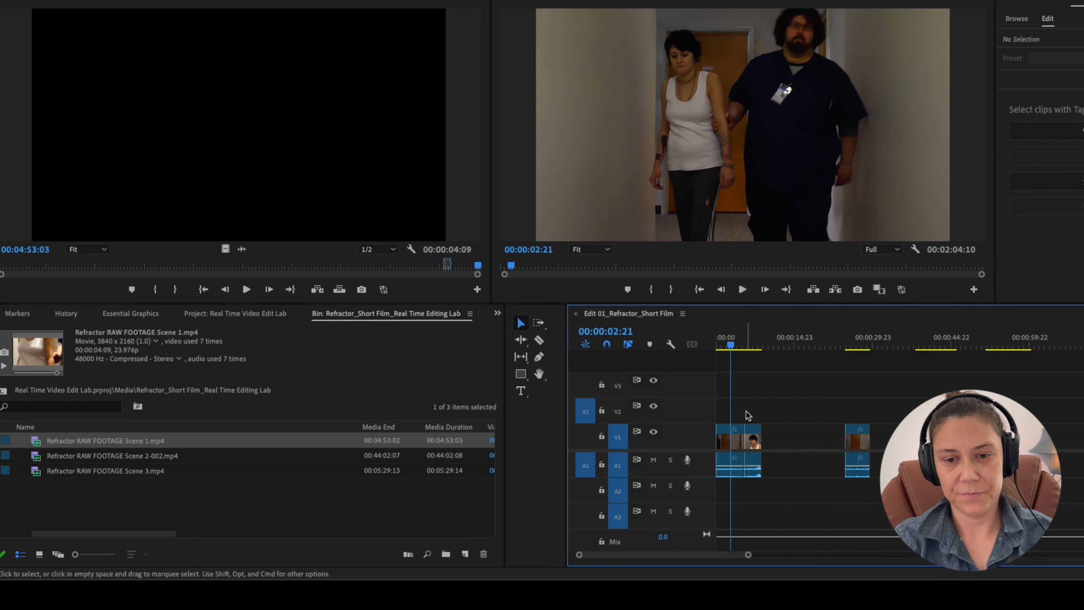
Try moving the face close-up to about 00:00:14:23 and cutting the walking-feet section off the shot near 00:00:42
{"action": "left_click_drag", "start_coordinate": [752, 436], "coordinate": [802, 437]}
{"action": "left_click_drag", "start_coordinate": [933, 341], "coordinate": [930, 344]}
{"action": "key", "text": "space"}
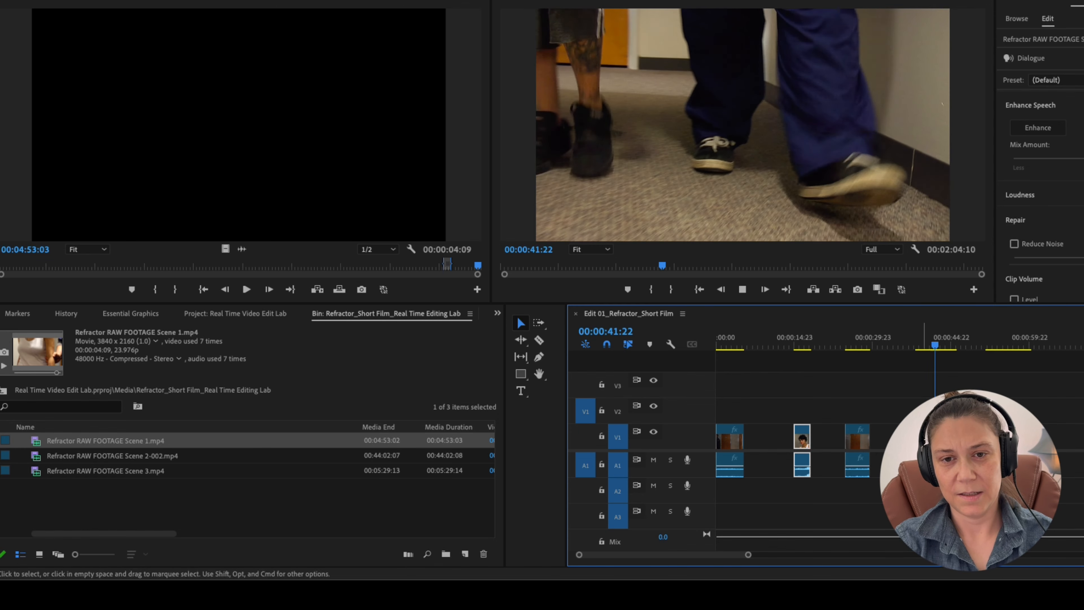
{"action": "key", "text": "space"}
{"action": "key", "text": "super+k"}
{"action": "left_click", "coordinate": [929, 438]}
{"action": "key", "text": "Delete"}
{"action": "key", "text": "space"}
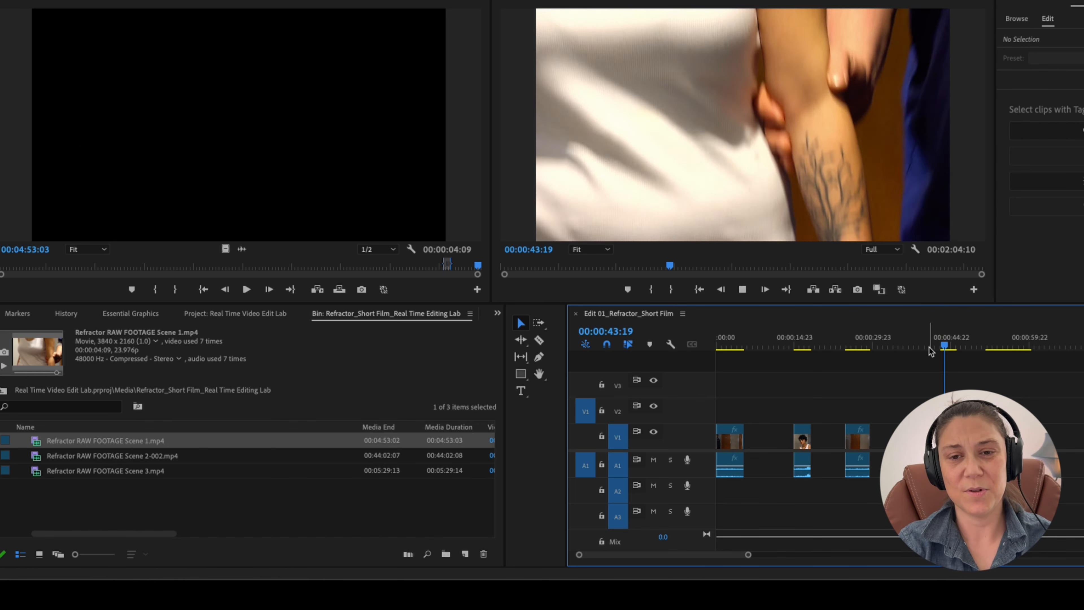
{"action": "key", "text": "space"}
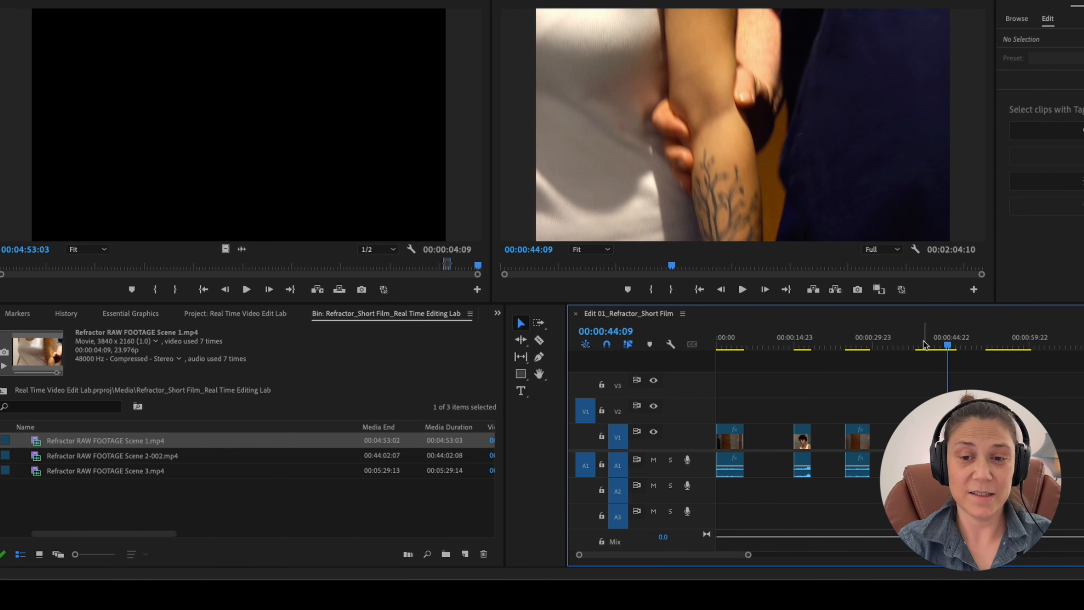
{"action": "left_click", "coordinate": [923, 344]}
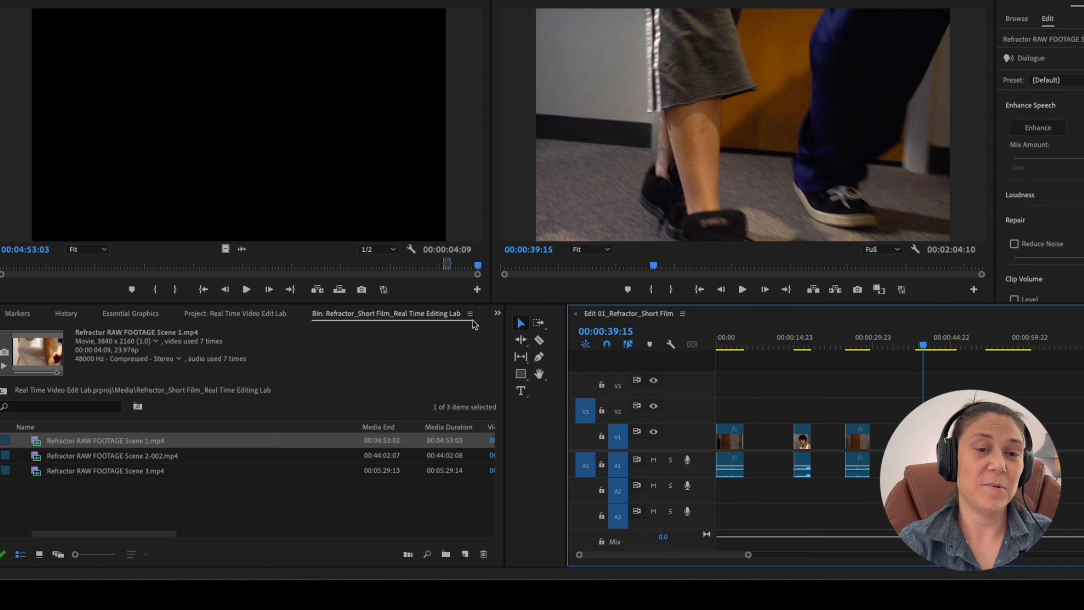
Find the Warp Stabilizer effect and apply it to the walking-feet shot at 00:00:39:15
{"action": "left_click", "coordinate": [497, 315]}
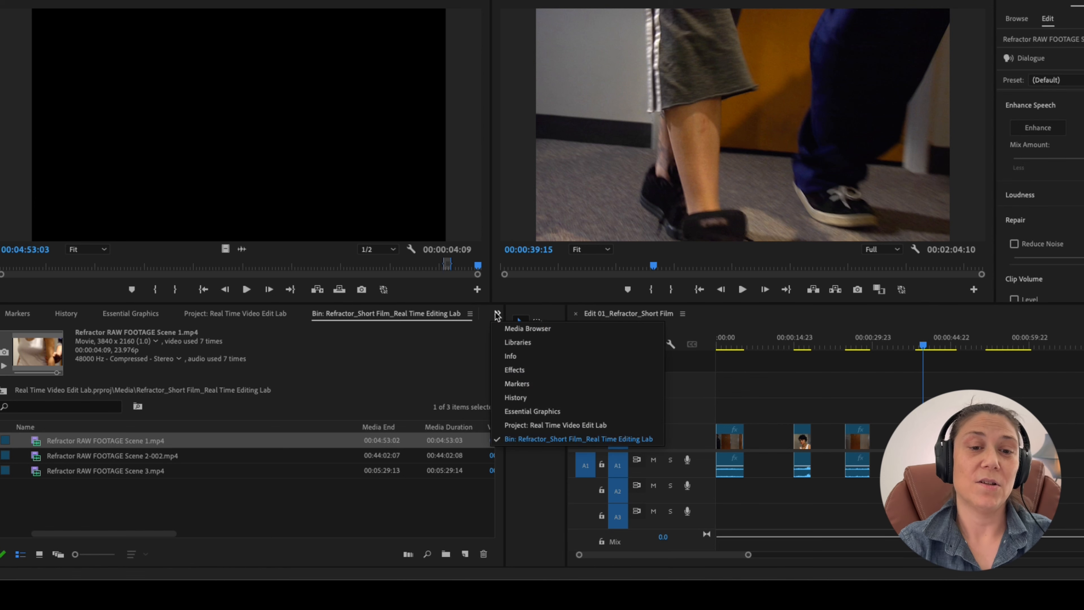
{"action": "left_click", "coordinate": [555, 376]}
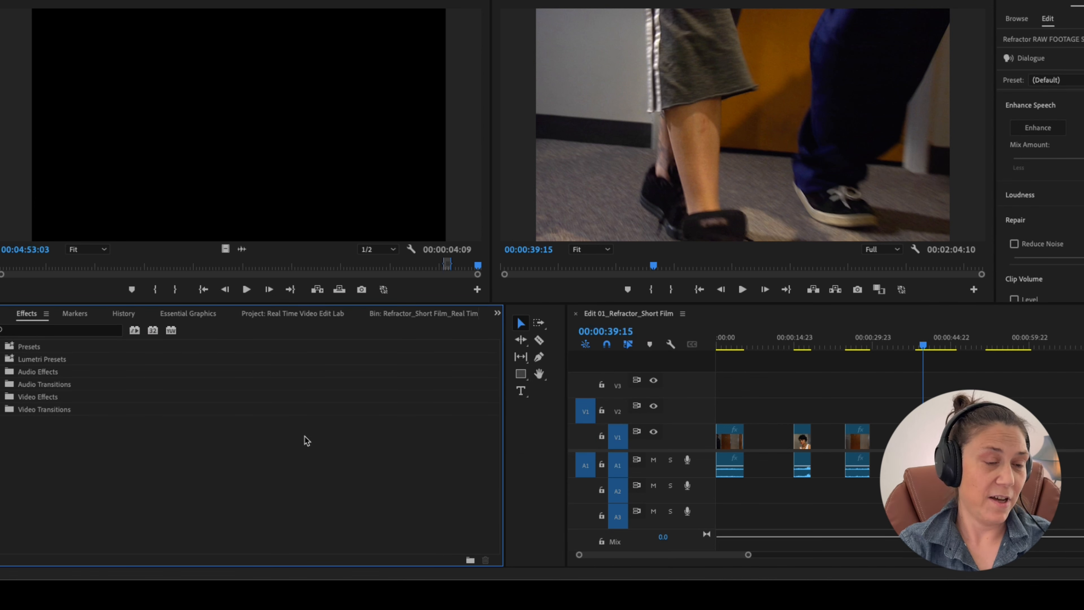
{"action": "key", "text": "grave"}
{"action": "left_click", "coordinate": [77, 11]}
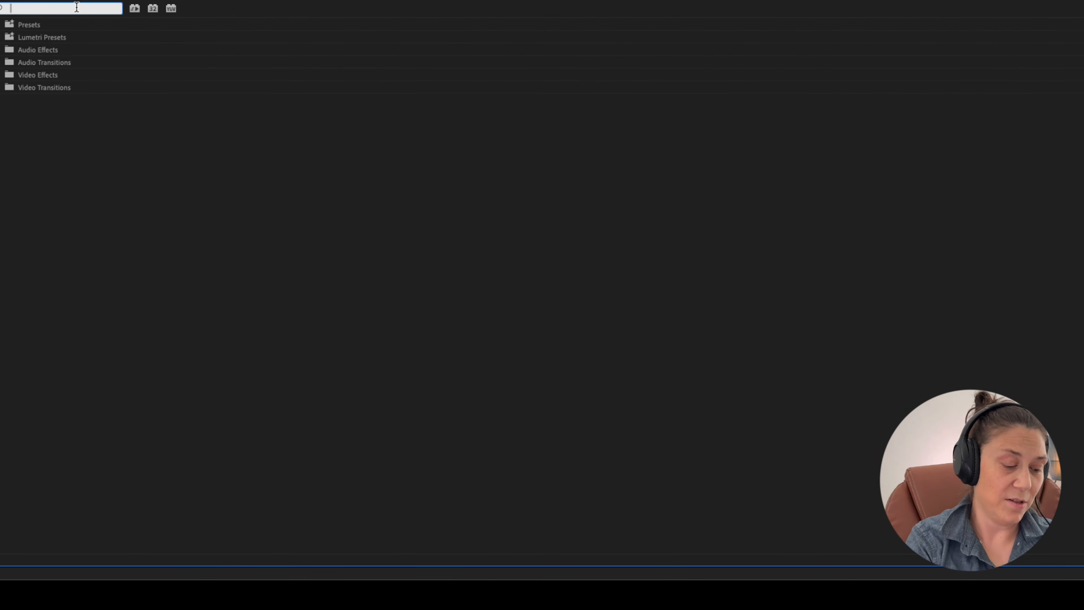
{"action": "type", "text": "warp"}
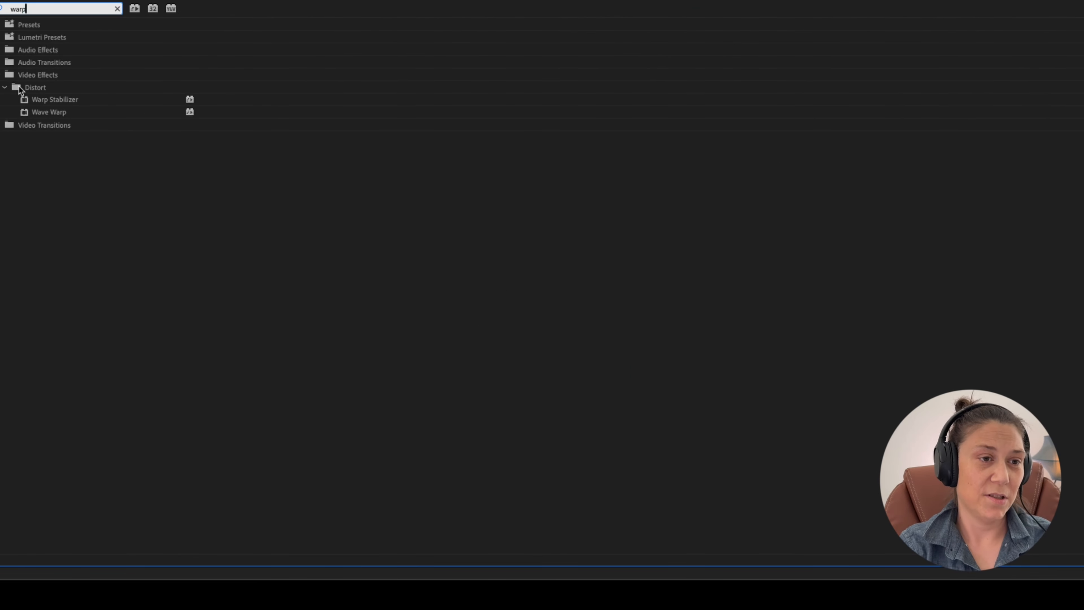
{"action": "left_click", "coordinate": [24, 102]}
{"action": "key", "text": "grave"}
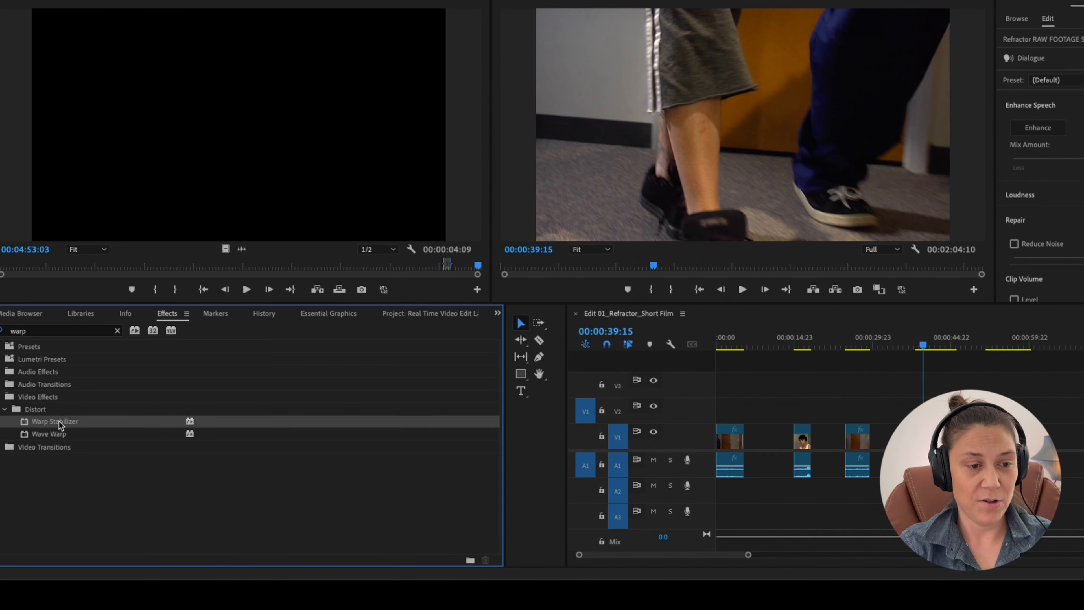
{"action": "left_click_drag", "start_coordinate": [21, 425], "coordinate": [926, 435]}
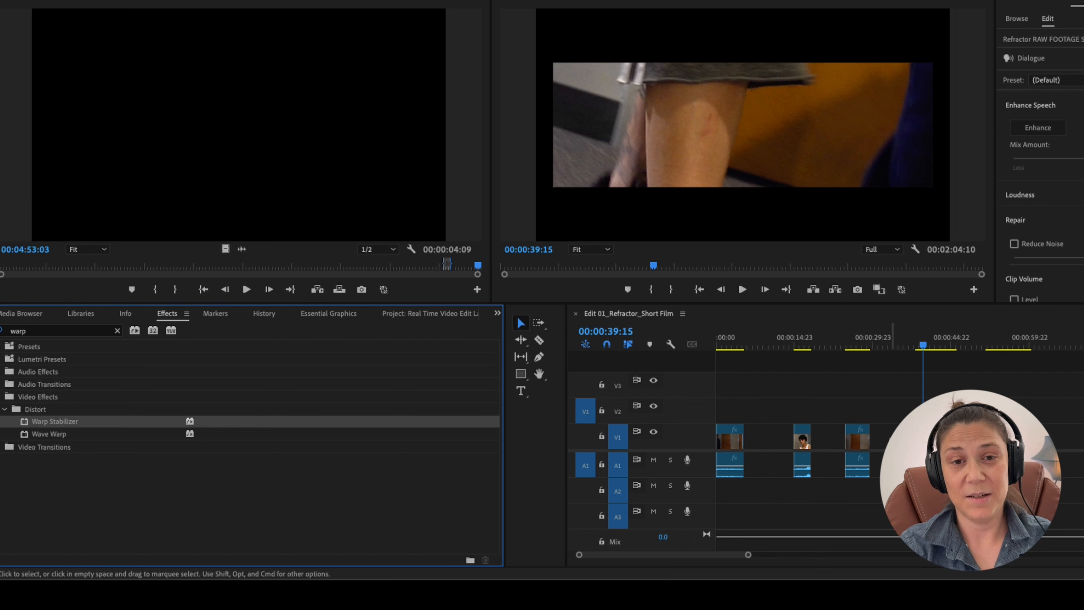
Play the stabilized feet shot, then undo the Warp Stabilizer and the move of the face close-up
{"action": "key", "text": "space"}
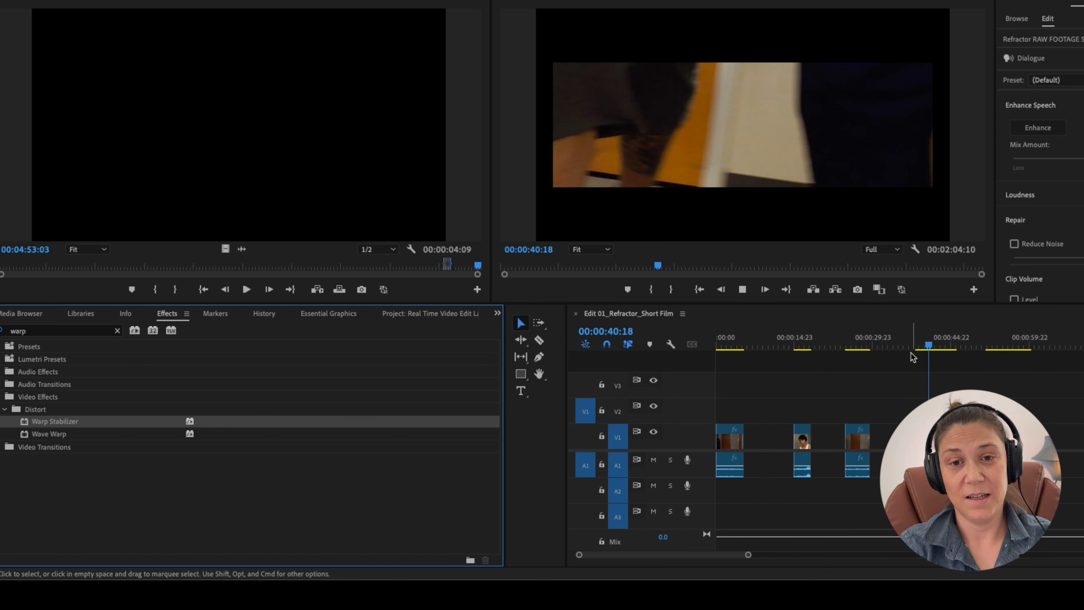
{"action": "key", "text": "space"}
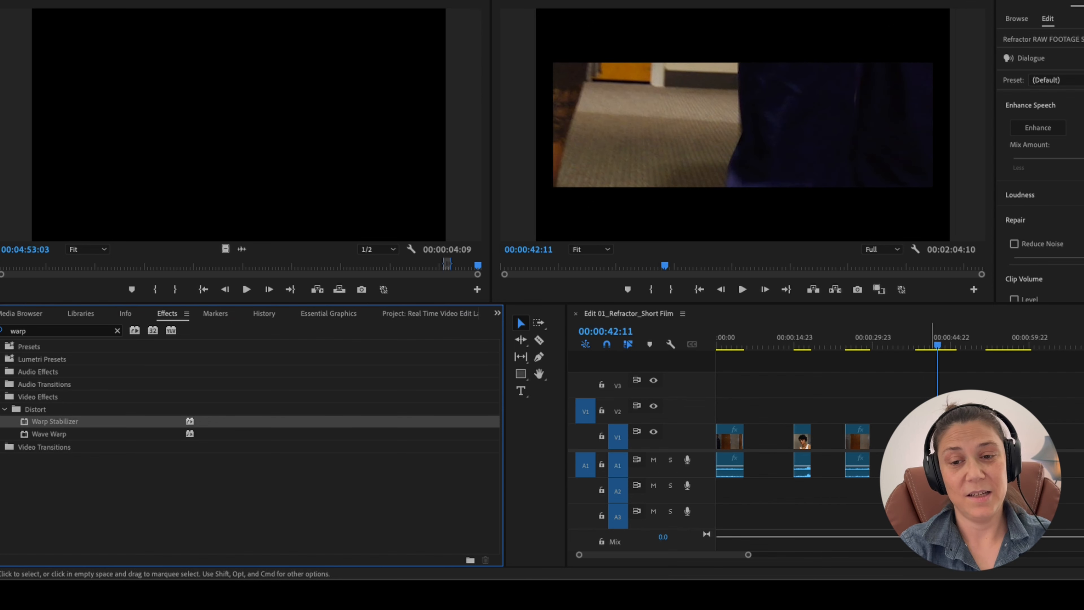
{"action": "key", "text": "super+z"}
{"action": "key", "text": "super+z"}
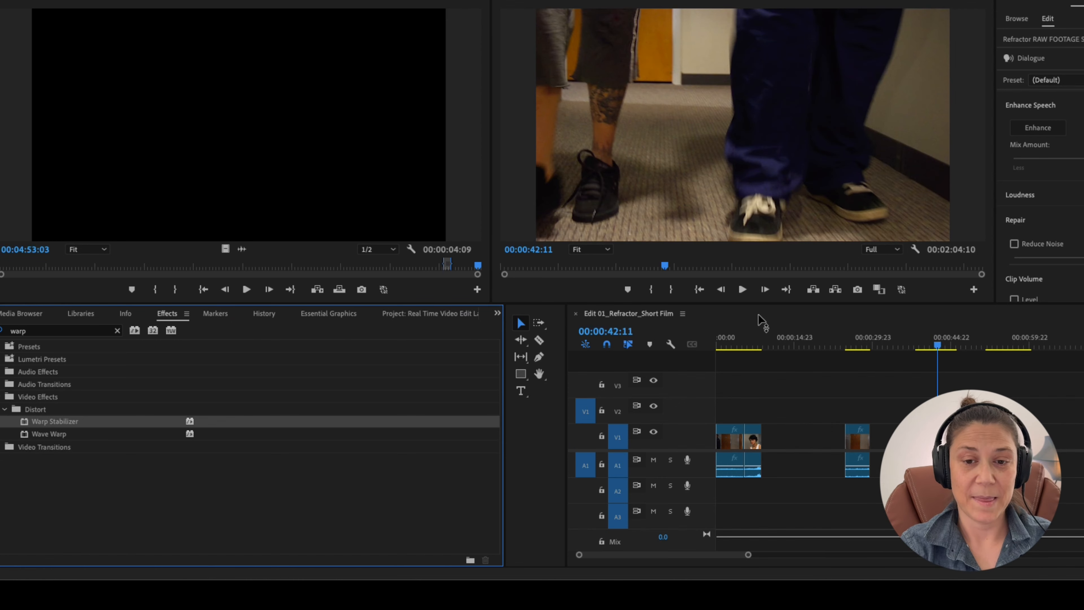
Compare the opening shot with the walking-feet footage, then remove the feet section between about 00:00:38 and 00:00:43
{"action": "left_click", "coordinate": [719, 344]}
{"action": "left_click_drag", "start_coordinate": [718, 344], "coordinate": [743, 350]}
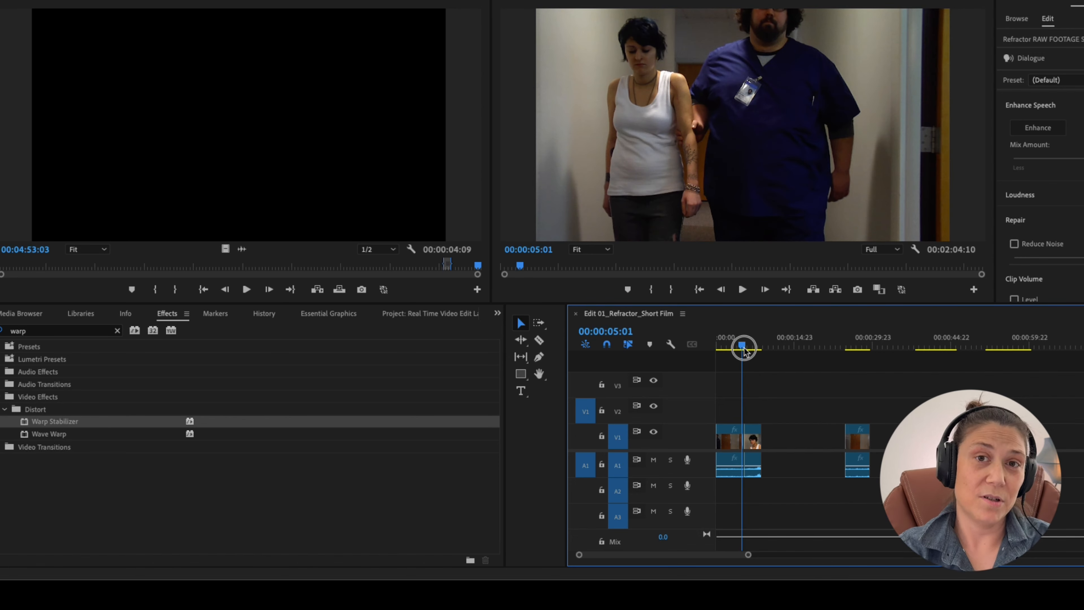
{"action": "left_click_drag", "start_coordinate": [744, 350], "coordinate": [920, 342]}
{"action": "key", "text": "space"}
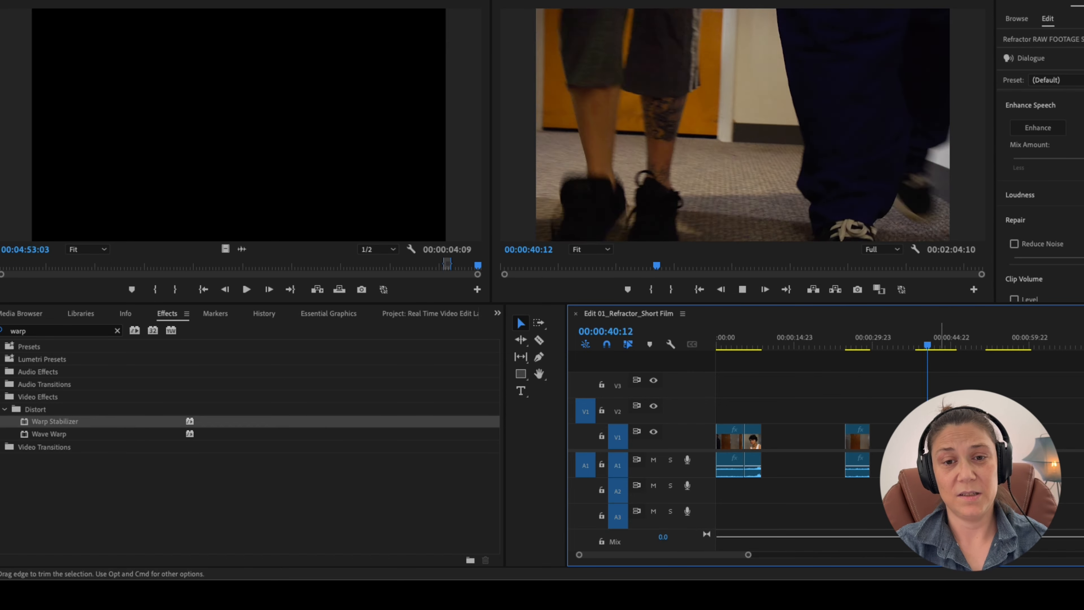
{"action": "key", "text": "space"}
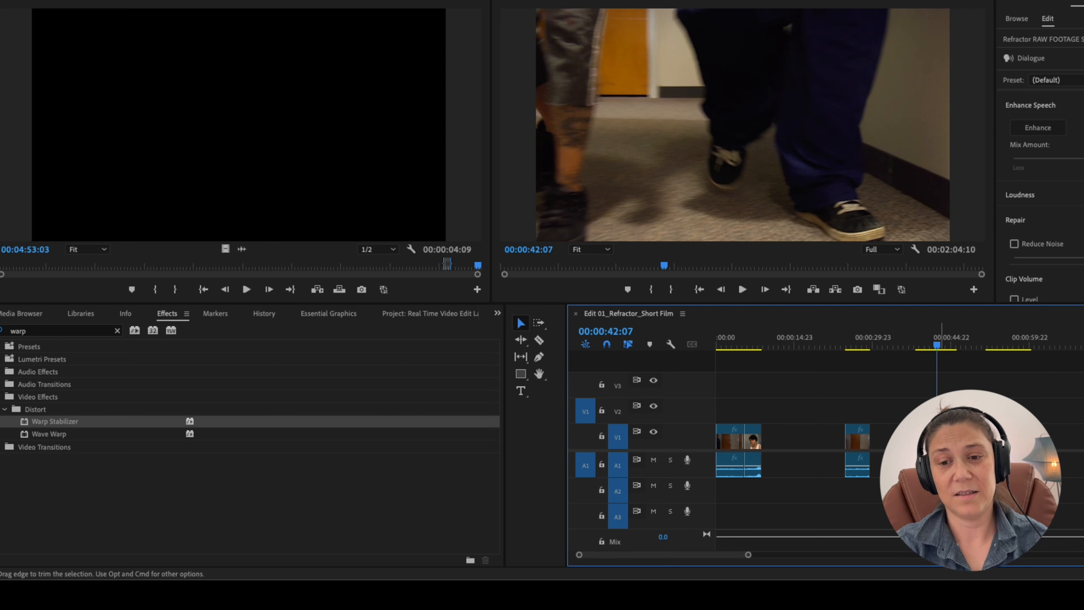
{"action": "left_click", "coordinate": [826, 358]}
{"action": "left_click_drag", "start_coordinate": [840, 343], "coordinate": [860, 344]}
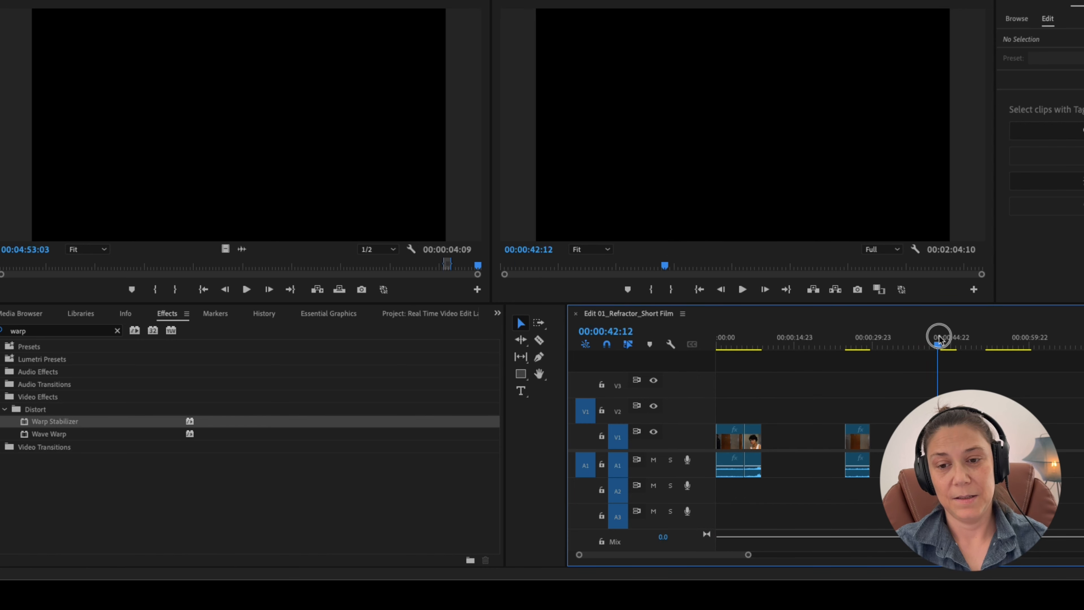
Move the shot of the gripped tattooed arm from about 00:00:53 to directly after the face close-up on V1
{"action": "left_click_drag", "start_coordinate": [940, 337], "coordinate": [945, 337]}
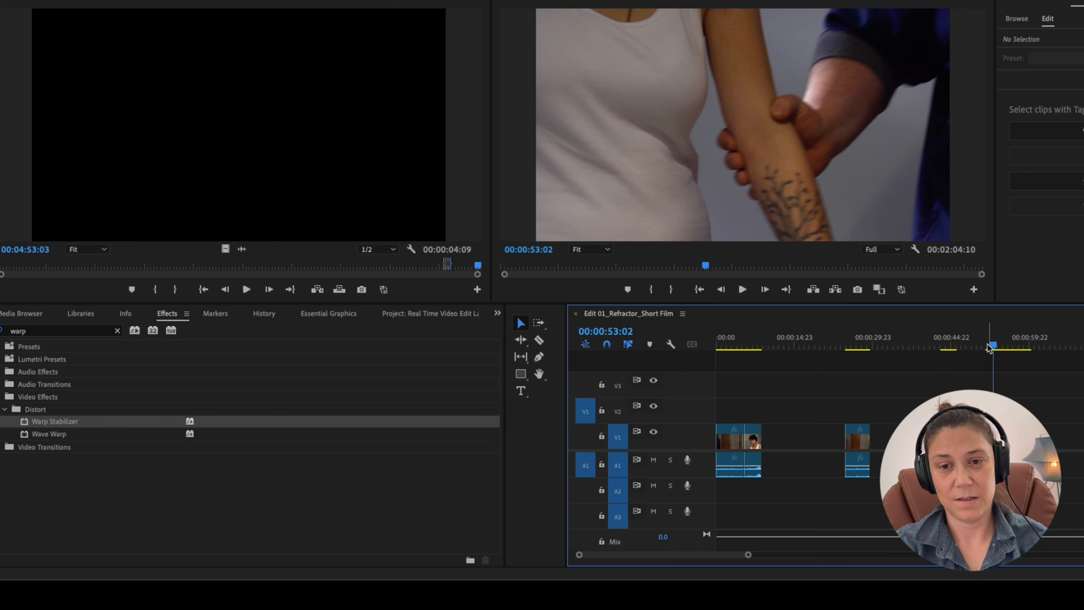
{"action": "left_click_drag", "start_coordinate": [1008, 449], "coordinate": [784, 451]}
{"action": "left_click", "coordinate": [805, 493]}
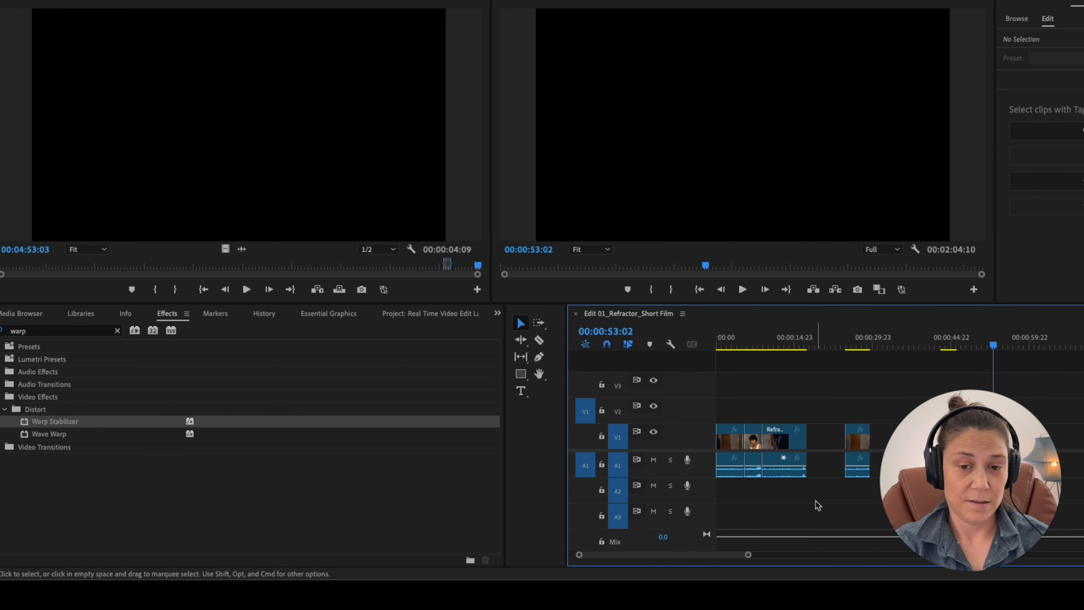
Delete only the audio of the arm shot and of the face close-up from A1
{"action": "left_click", "coordinate": [788, 477], "text": "alt"}
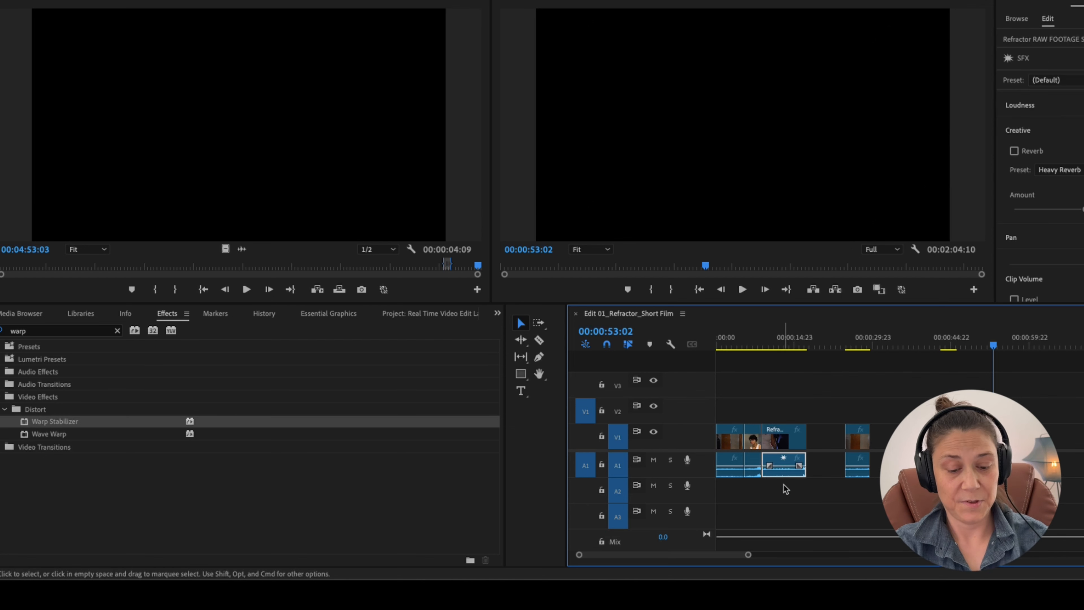
{"action": "key", "text": "Delete"}
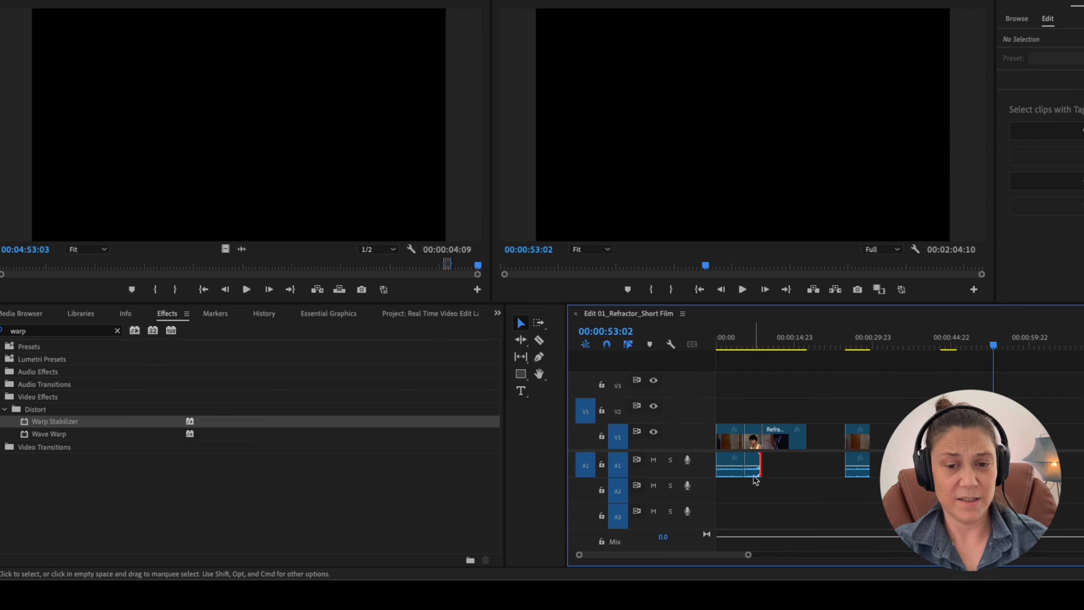
{"action": "left_click", "coordinate": [756, 474], "text": "alt"}
{"action": "key", "text": "Delete"}
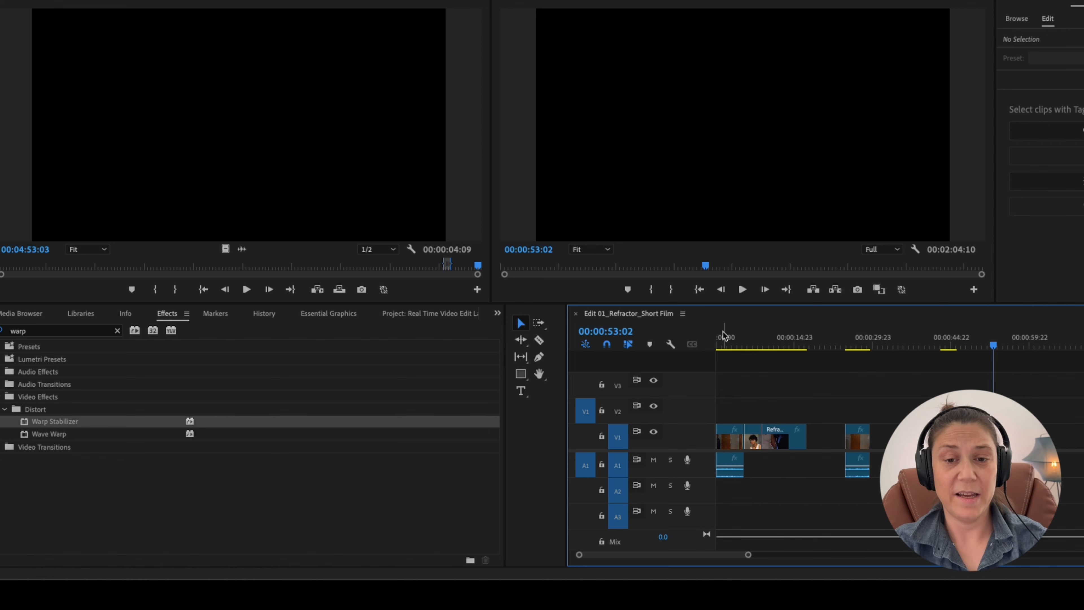
Try extending the opening shot's audio under the face and arm shots to about 00:00:17 and play it back
{"action": "left_click", "coordinate": [739, 336]}
{"action": "left_click_drag", "start_coordinate": [750, 461], "coordinate": [807, 461]}
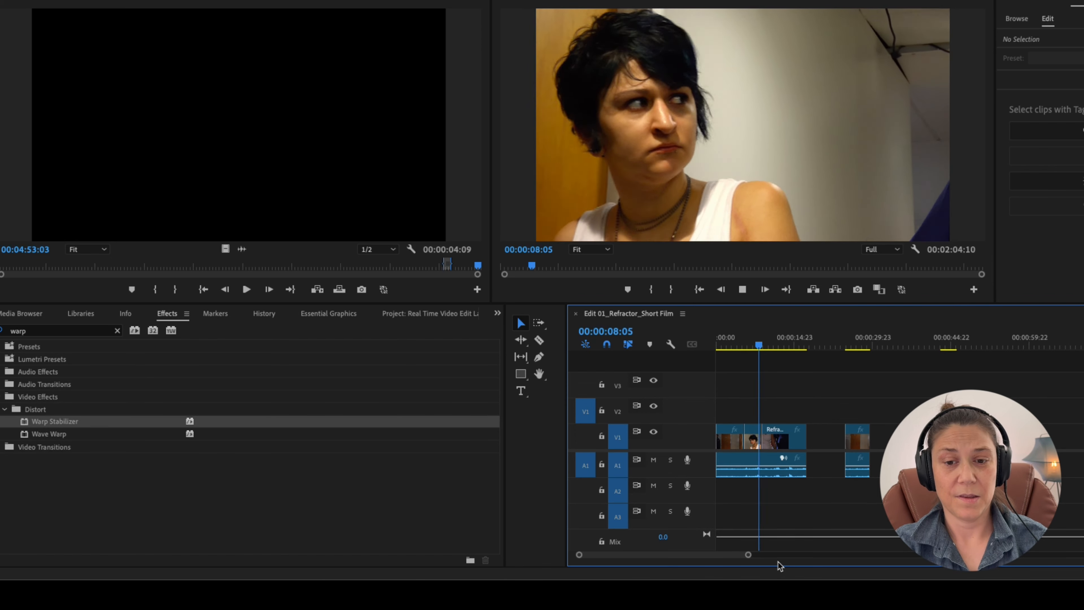
{"action": "key", "text": "space"}
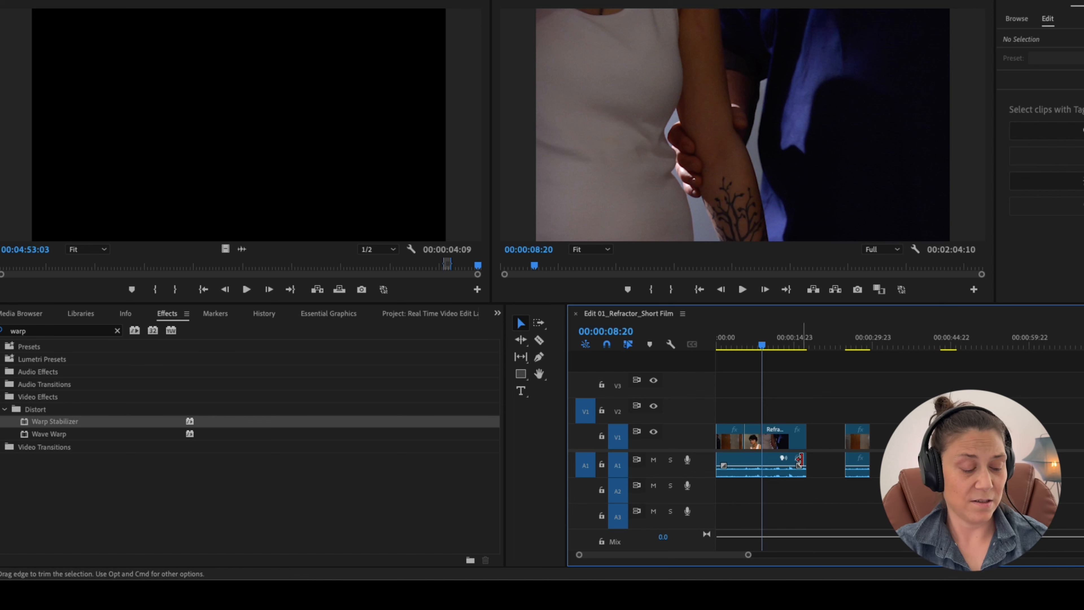
{"action": "left_click_drag", "start_coordinate": [799, 460], "coordinate": [763, 469]}
{"action": "left_click", "coordinate": [734, 474]}
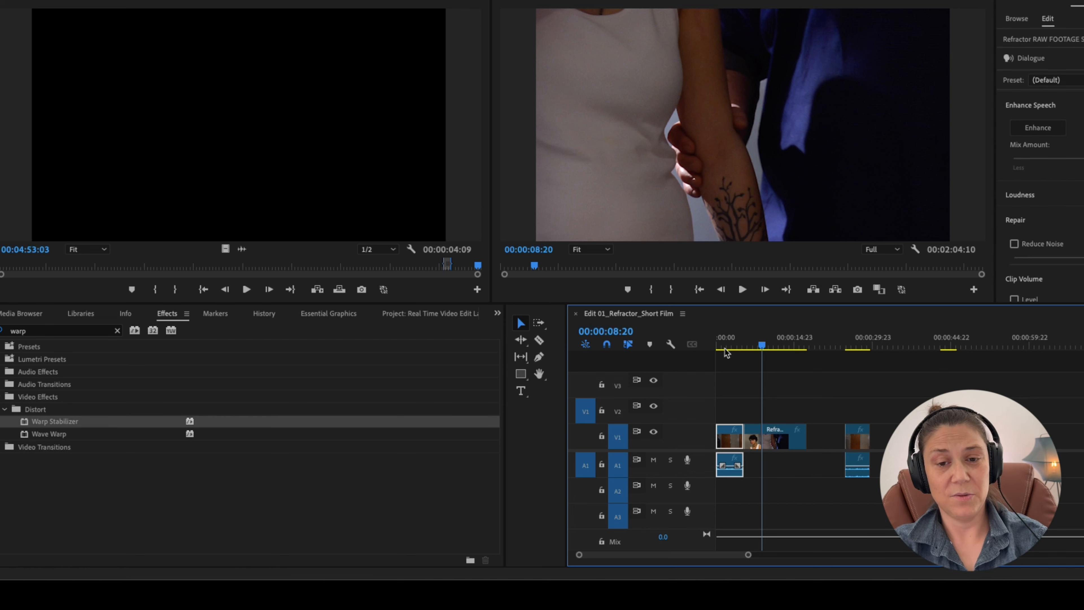
Unlink the opening hallway shot's audio from its video in the maximized timeline
{"action": "key", "text": "grave"}
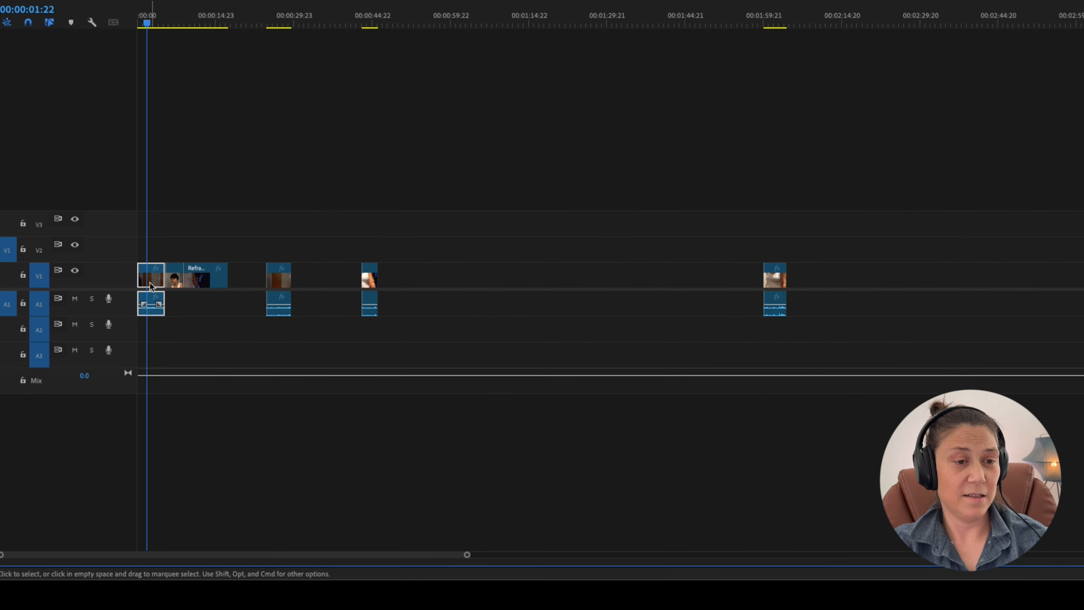
{"action": "key", "text": "super+l"}
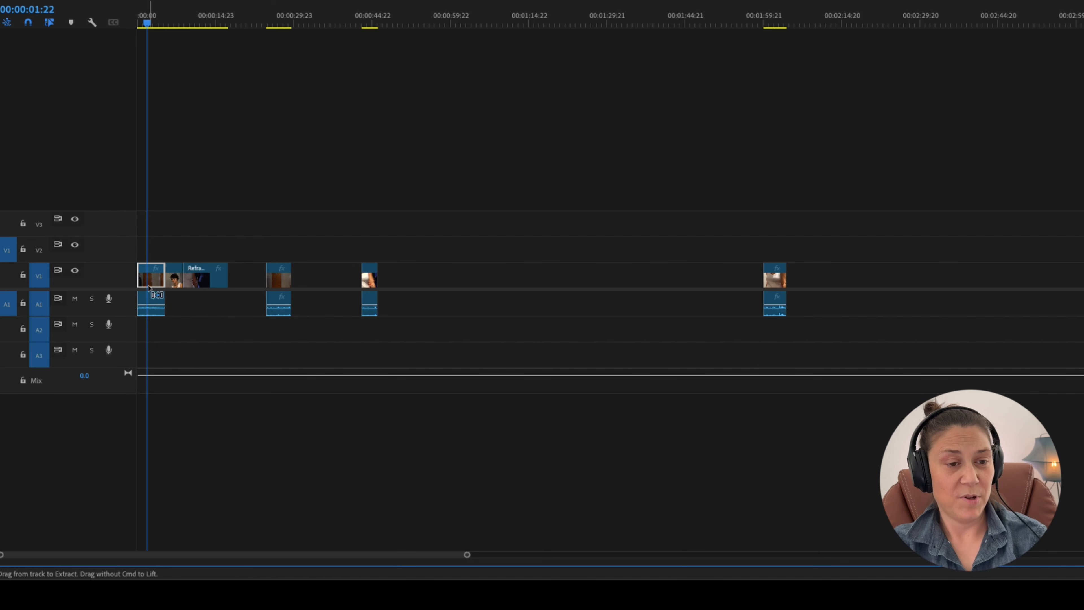
{"action": "left_click_drag", "start_coordinate": [157, 311], "coordinate": [153, 314]}
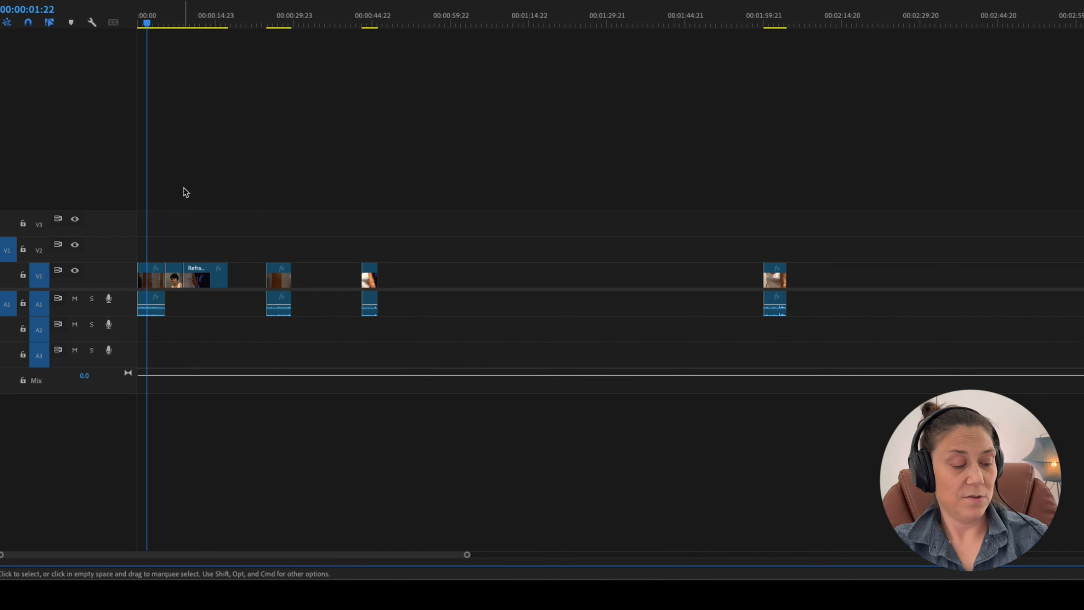
{"action": "key", "text": "grave"}
Try adjusting the opening shot's unlinked audio to end at about 00:00:07 and play it from the start
{"action": "mouse_move", "coordinate": [726, 470]}
{"action": "left_mouse_down"}
{"action": "mouse_move", "coordinate": [728, 459]}
{"action": "mouse_move", "coordinate": [714, 462]}
{"action": "mouse_move", "coordinate": [762, 475]}
{"action": "mouse_move", "coordinate": [691, 499]}
{"action": "mouse_move", "coordinate": [730, 470]}
{"action": "mouse_move", "coordinate": [787, 453]}
{"action": "mouse_move", "coordinate": [706, 477]}
{"action": "left_mouse_up"}
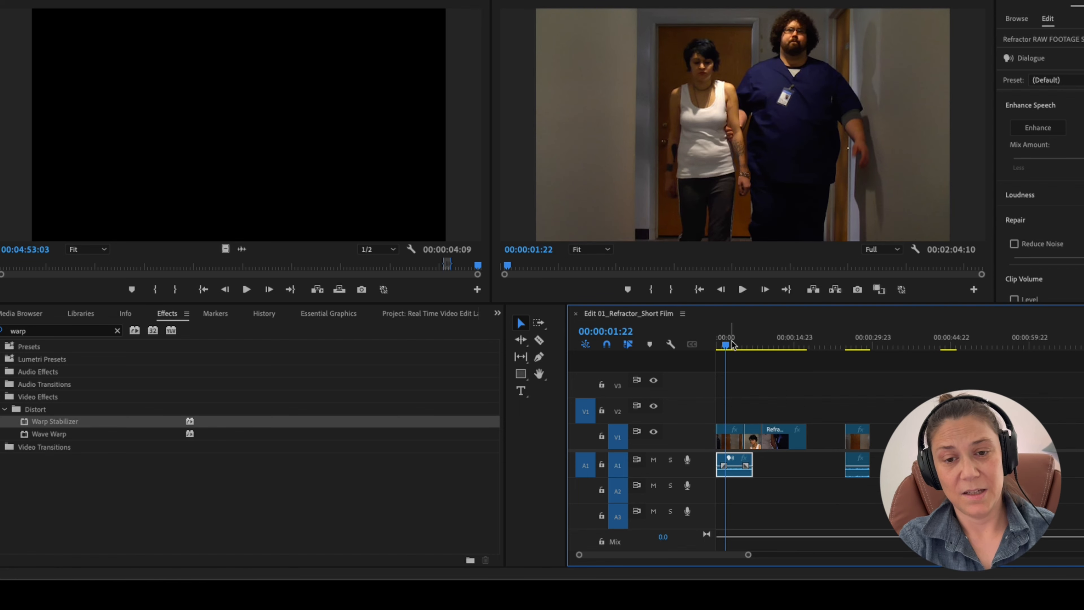
{"action": "left_click_drag", "start_coordinate": [726, 344], "coordinate": [652, 342]}
{"action": "key", "text": "space"}
{"action": "key", "text": "space"}
{"action": "key", "text": "space"}
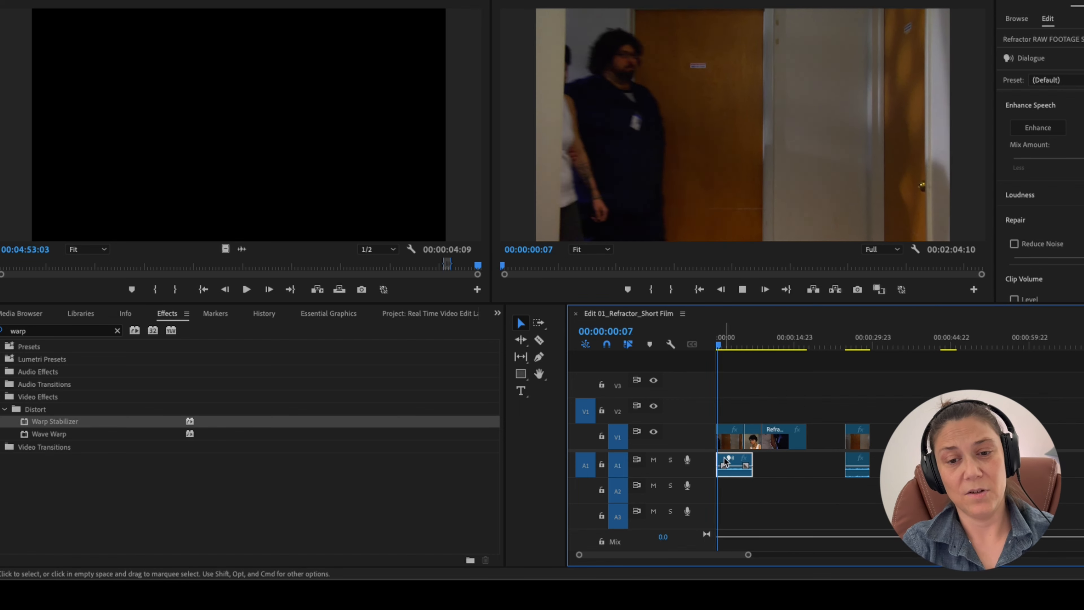
Delete the opening shot's audio from A1 and play the sequence from the start into the face close-up
{"action": "left_click", "coordinate": [735, 474]}
{"action": "key", "text": "Delete"}
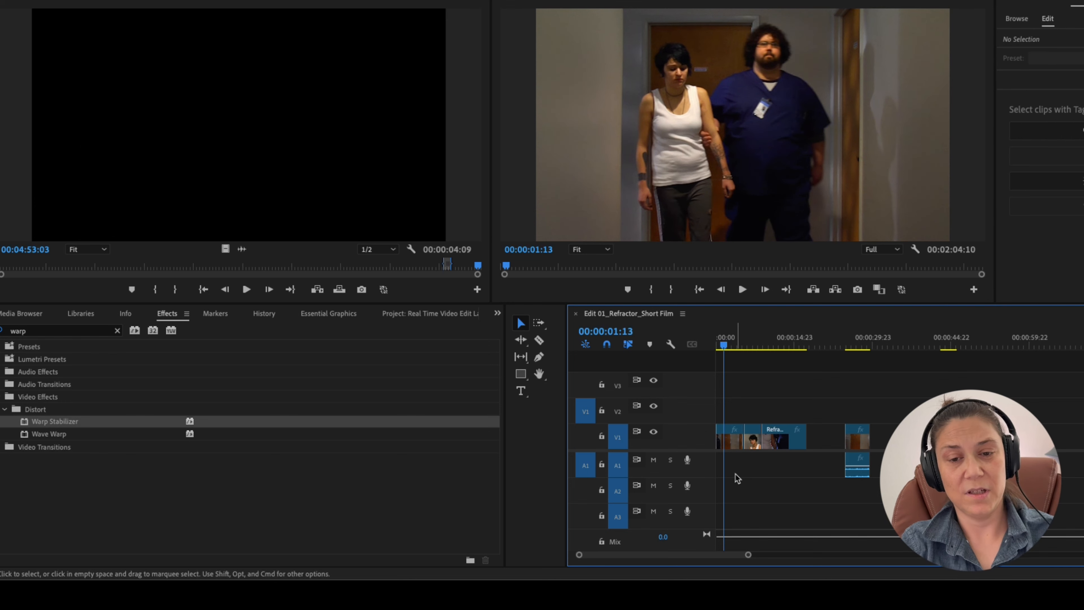
{"action": "left_click_drag", "start_coordinate": [742, 337], "coordinate": [626, 337]}
{"action": "key", "text": "space"}
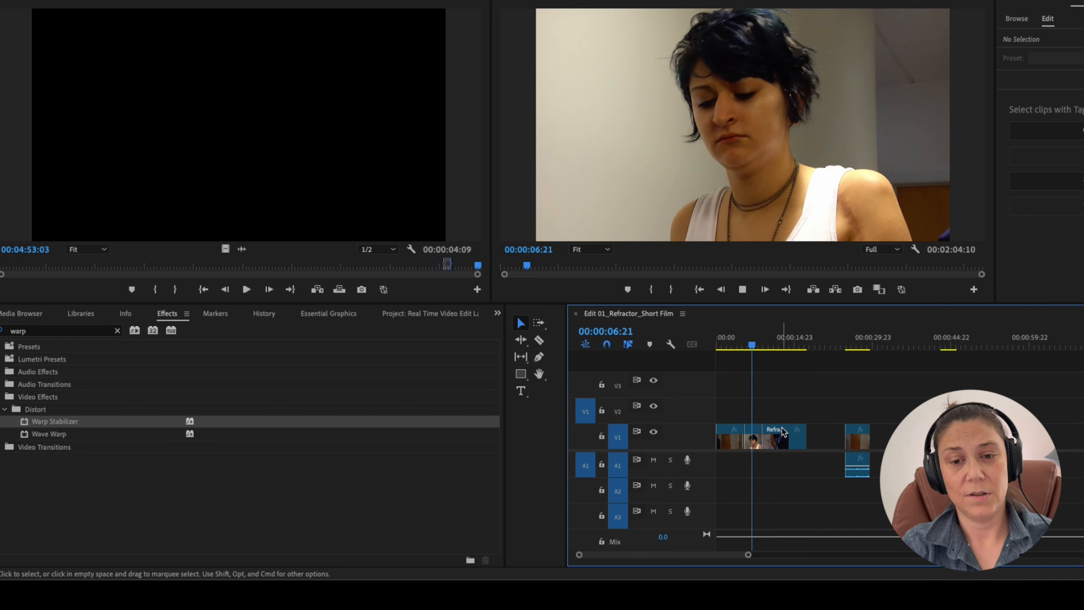
{"action": "key", "text": "space"}
Scrub ahead to the arm footage at 00:00:43:11 and delete the audio of the hallway shot near 00:00:27
{"action": "left_click_drag", "start_coordinate": [847, 343], "coordinate": [942, 343]}
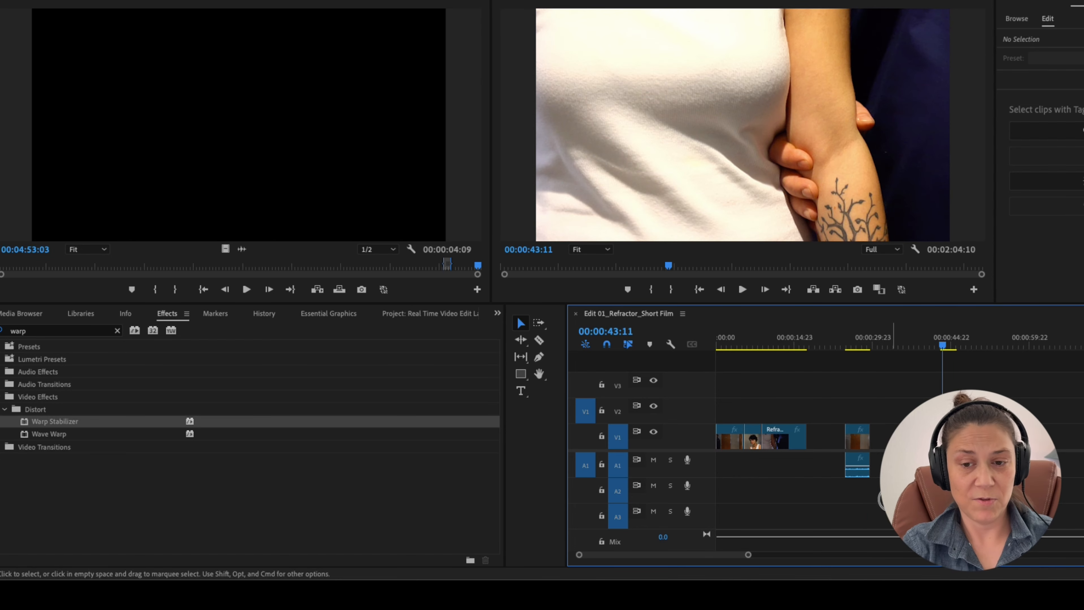
{"action": "left_click_drag", "start_coordinate": [832, 473], "coordinate": [834, 474]}
{"action": "key", "text": "Delete"}
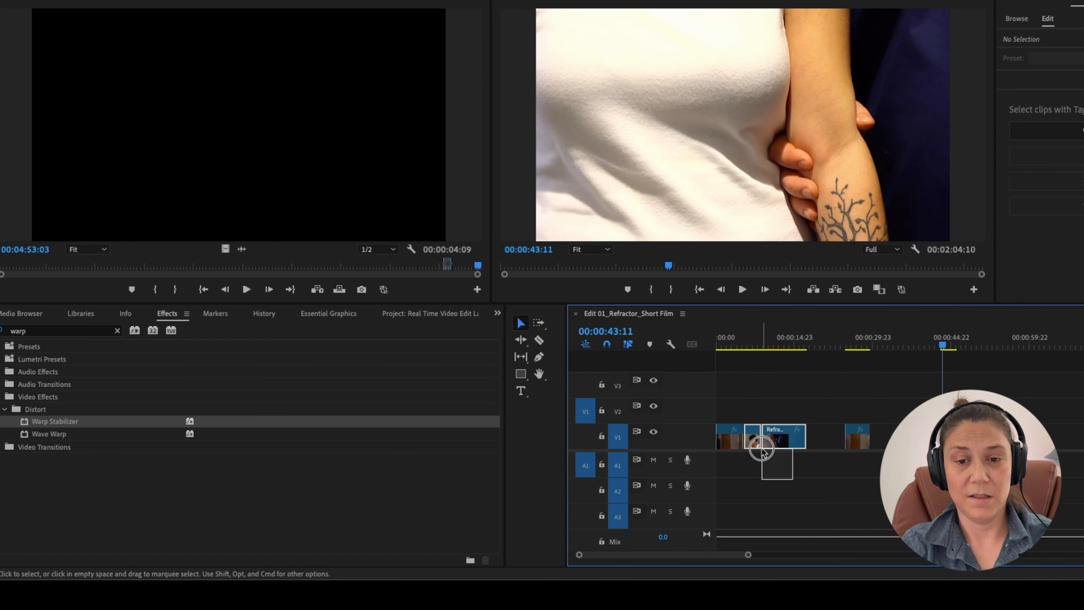
Shift the face close-up and every clip after it along the sequence, starting at about 00:00:21, to open space behind the opening hallway shot
{"action": "left_click_drag", "start_coordinate": [753, 446], "coordinate": [770, 440]}
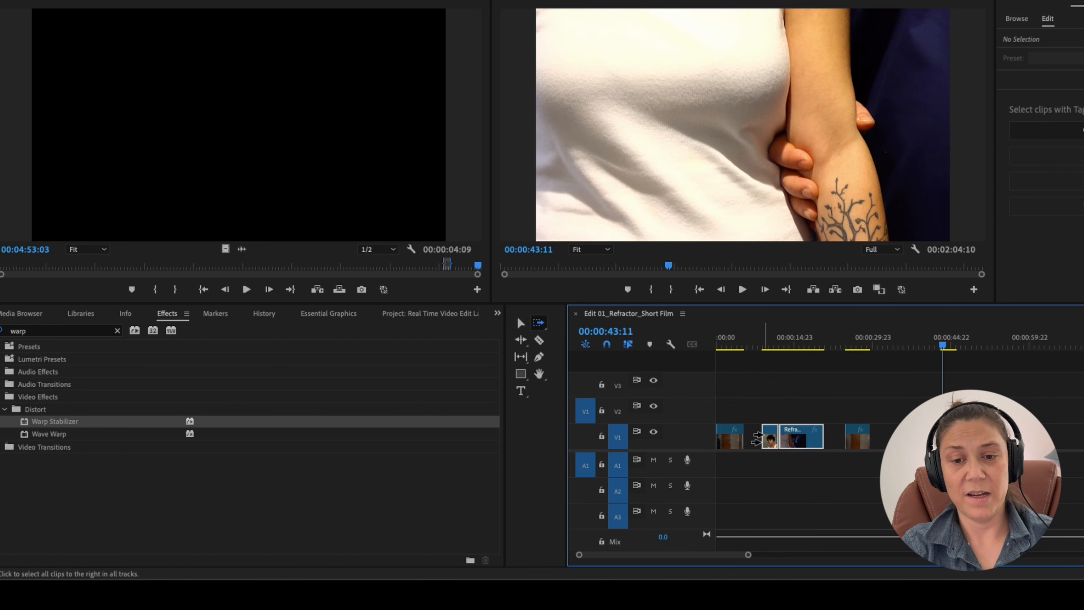
{"action": "left_click", "coordinate": [756, 438]}
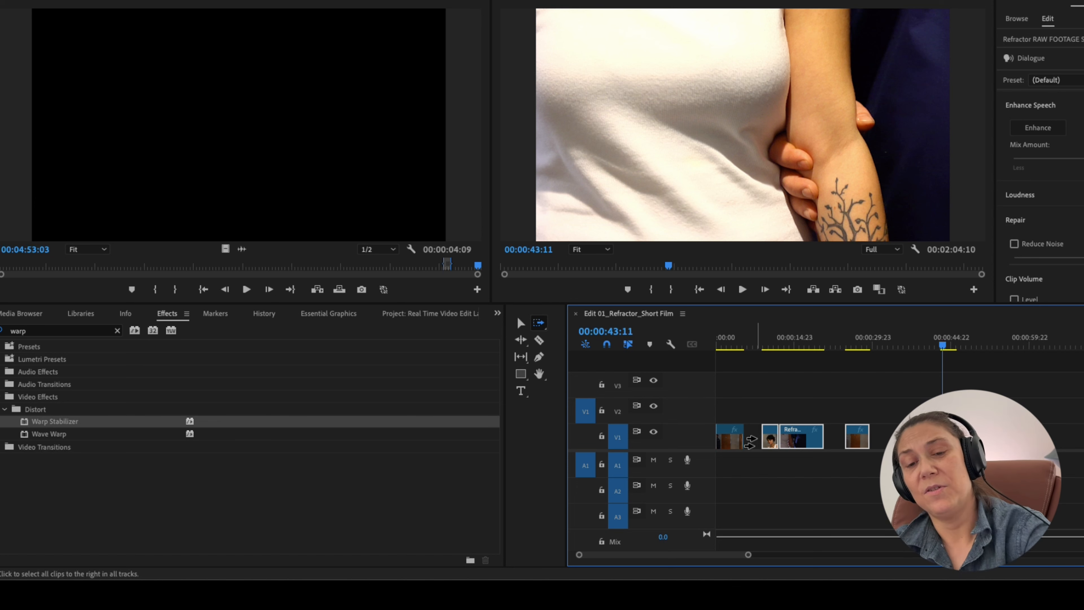
{"action": "left_click_drag", "start_coordinate": [759, 436], "coordinate": [846, 464]}
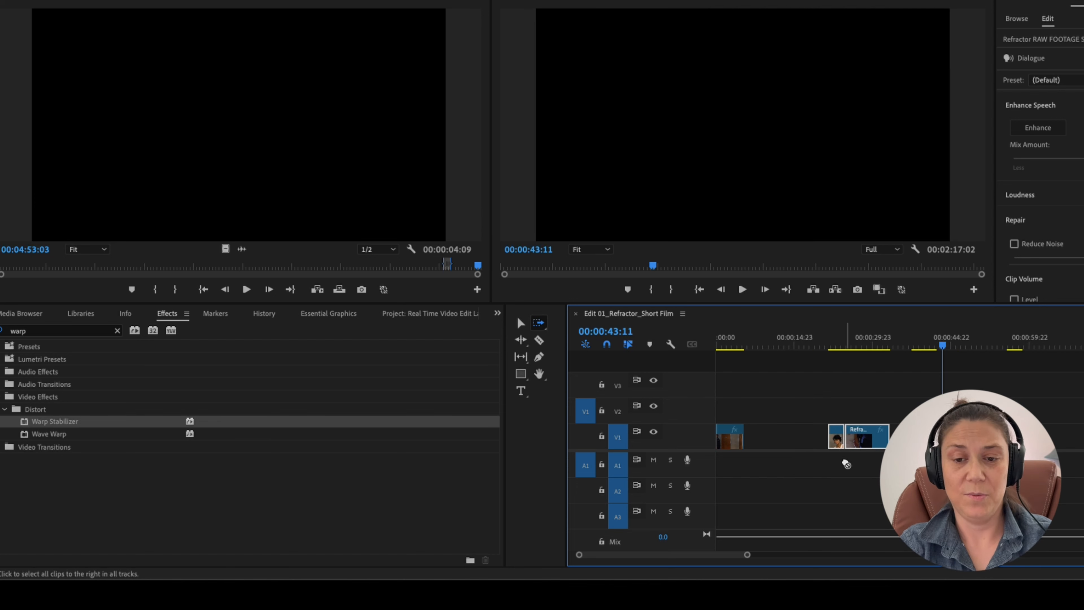
Move the arm close-up at 00:00:56:10 directly after the opening hallway shot and close the gap before the face close-up
{"action": "key", "text": "v"}
{"action": "left_click", "coordinate": [1011, 348]}
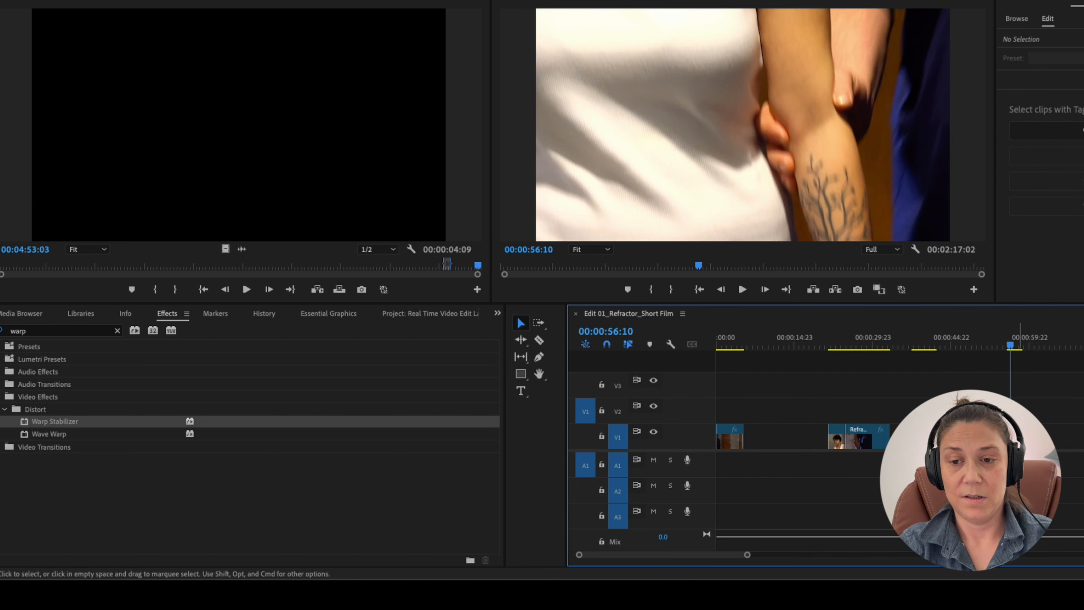
{"action": "left_click_drag", "start_coordinate": [1014, 442], "coordinate": [752, 453]}
{"action": "key", "text": "space"}
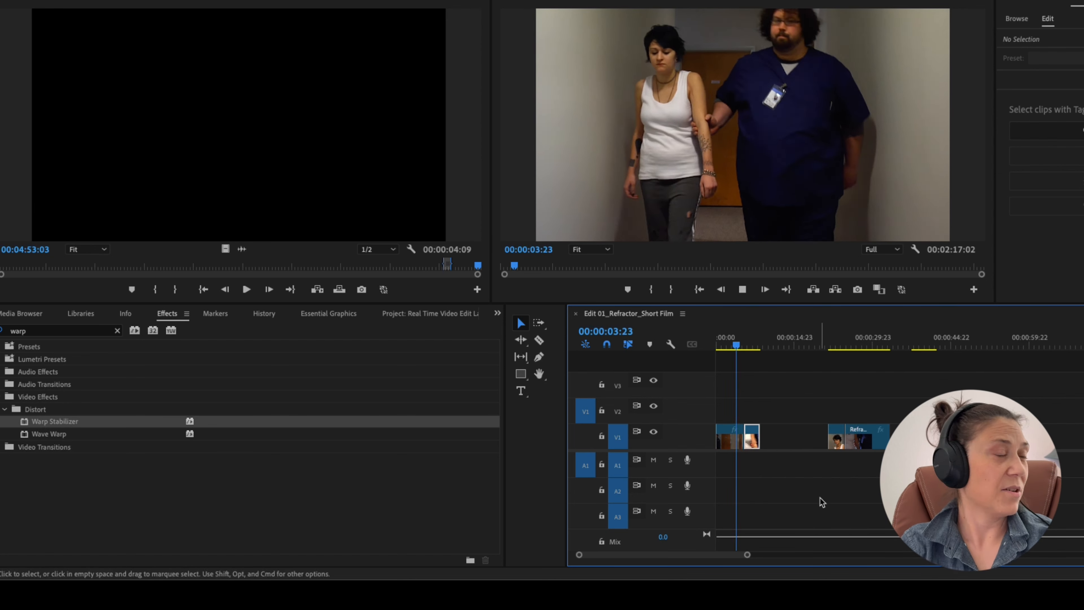
{"action": "key", "text": "space"}
{"action": "left_click", "coordinate": [794, 443]}
{"action": "key", "text": "Delete"}
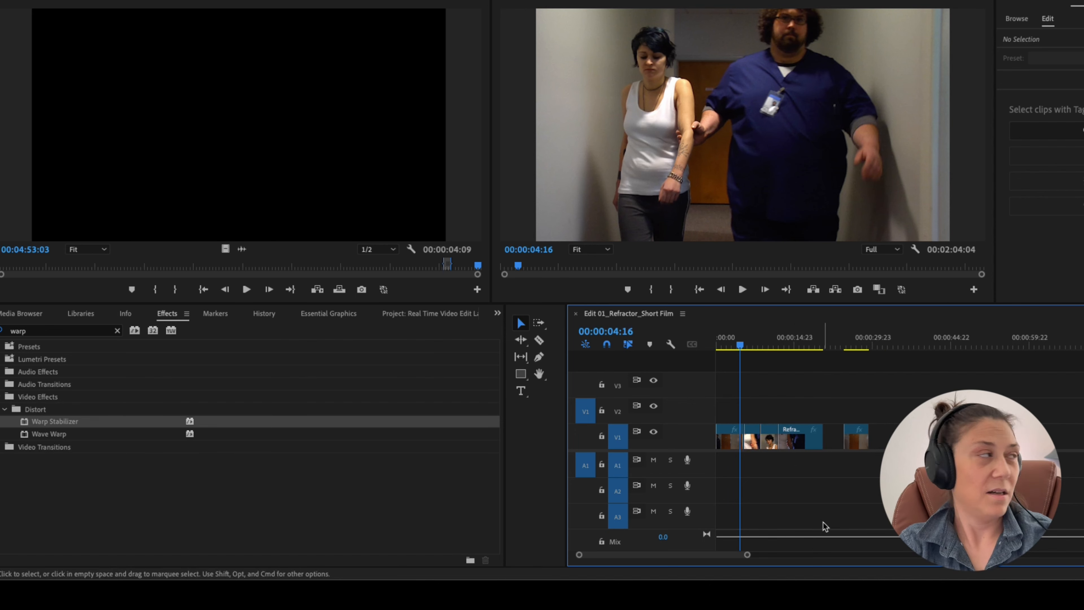
Play the sequence from the opening hallway shot through the arm close-up and check its length with the timeline enlarged
{"action": "key", "text": "space"}
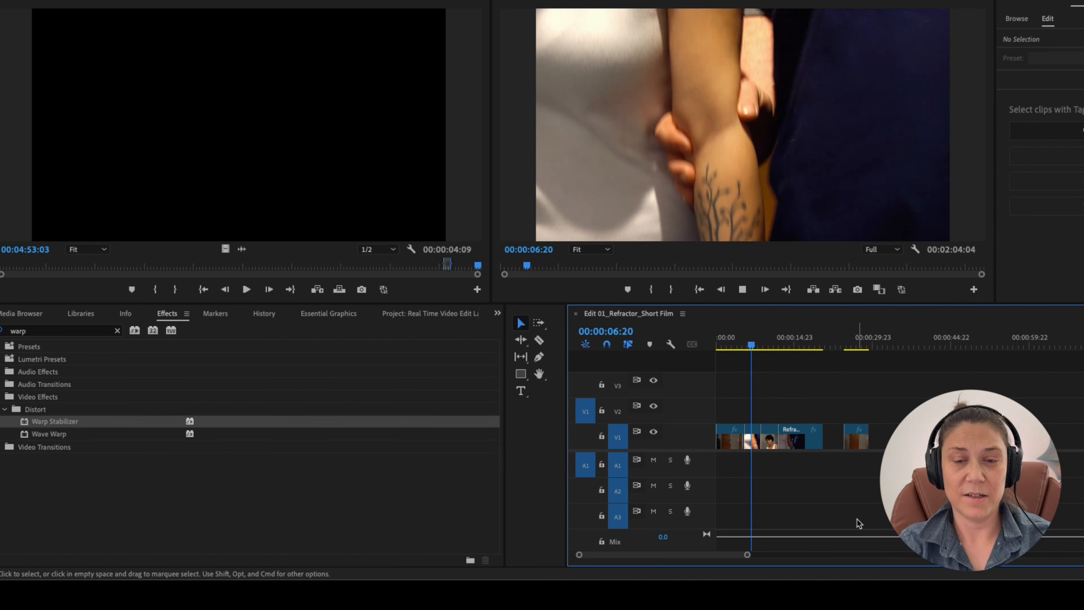
{"action": "left_click", "coordinate": [758, 336]}
{"action": "left_click_drag", "start_coordinate": [758, 335], "coordinate": [745, 337]}
{"action": "key", "text": "space"}
{"action": "key", "text": "space"}
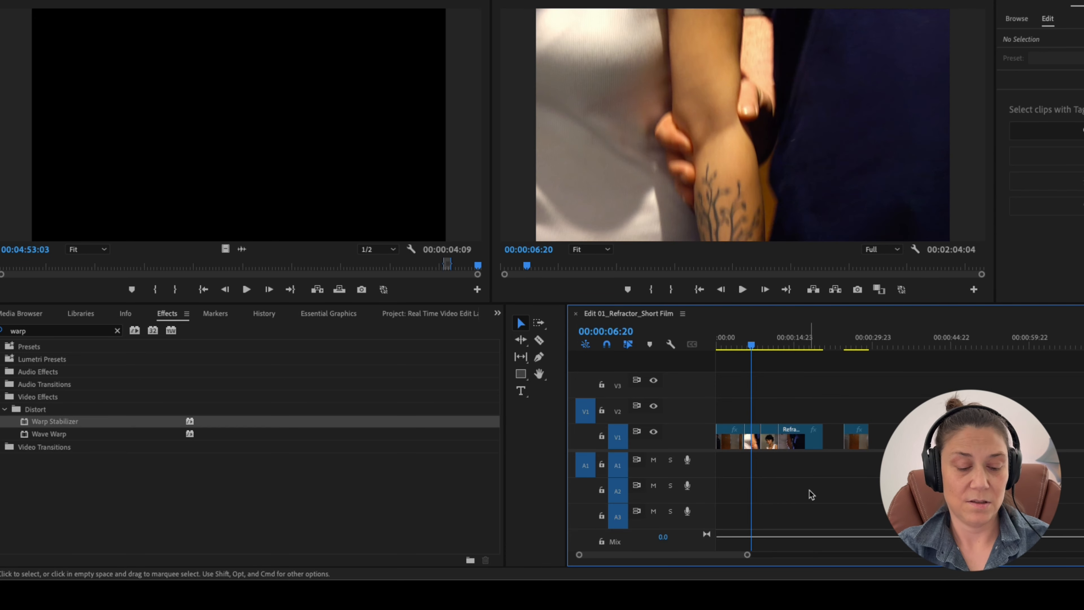
{"action": "key", "text": "="}
{"action": "key", "text": "space"}
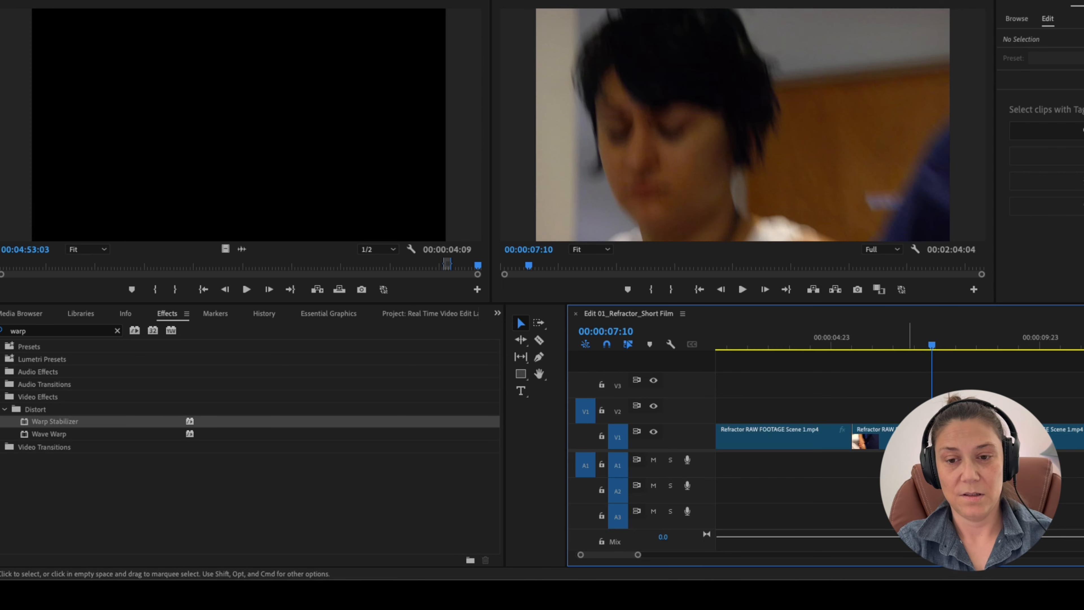
Trim the end of the arm close-up to 00:00:06:16 and adjust its start against the opening hallway shot
{"action": "key", "text": "Left"}
{"action": "key", "text": "Left"}
{"action": "key", "text": "Left"}
{"action": "key", "text": "Left"}
{"action": "key", "text": "Left"}
{"action": "key", "text": "Left"}
{"action": "key", "text": "Left"}
{"action": "key", "text": "Left"}
{"action": "key", "text": "Left"}
{"action": "key", "text": "Left"}
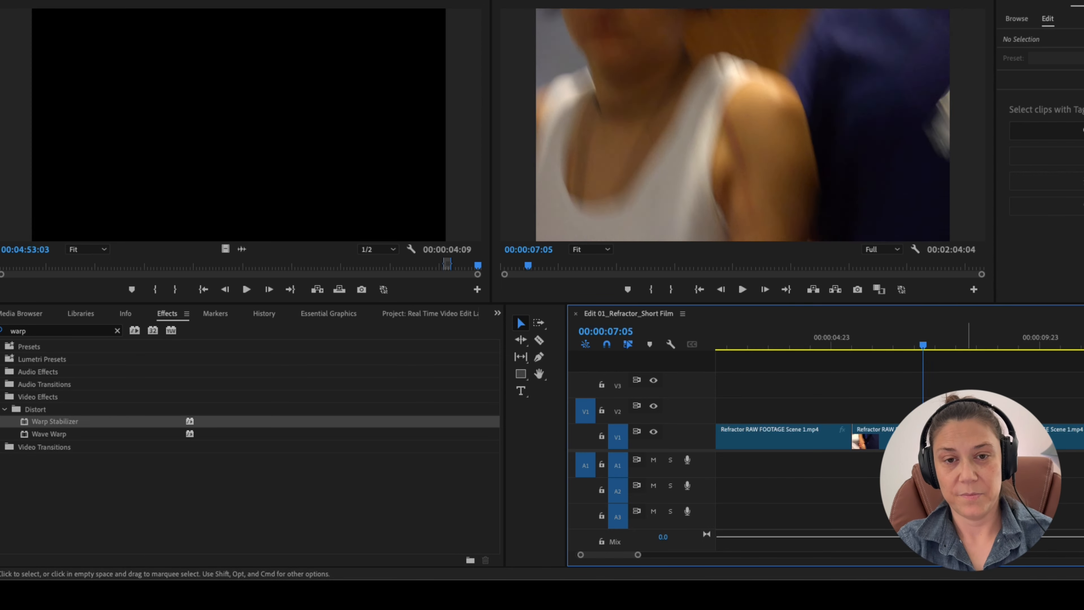
{"action": "key", "text": "Left"}
{"action": "key", "text": "Left"}
{"action": "key", "text": "Left"}
{"action": "key", "text": "Left"}
{"action": "key", "text": "Left"}
{"action": "key", "text": "Left"}
{"action": "key", "text": "Left"}
{"action": "key", "text": "Left"}
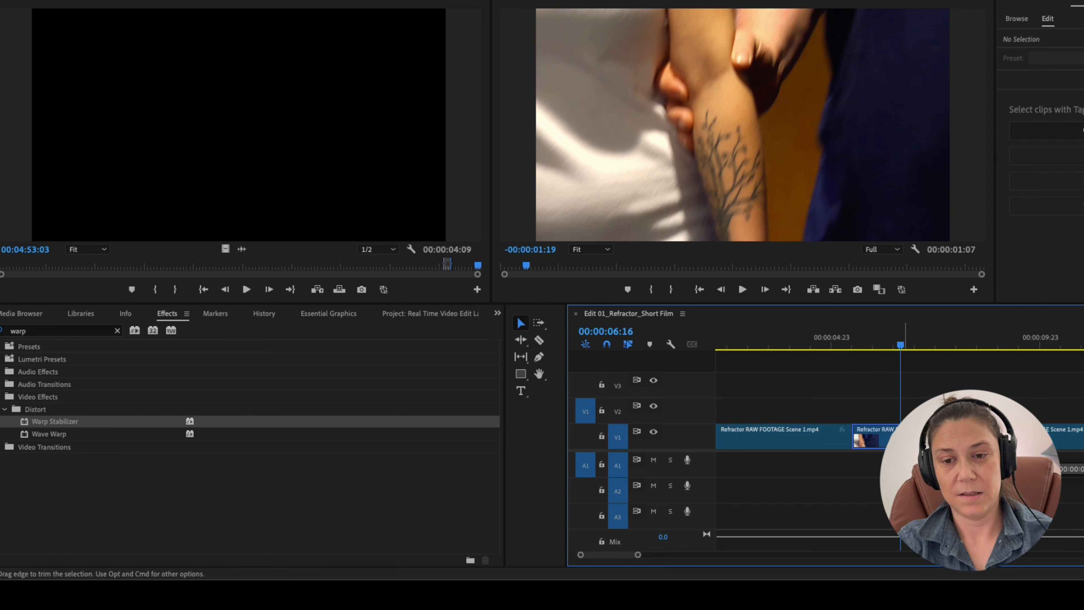
{"action": "left_click_drag", "start_coordinate": [901, 440], "coordinate": [901, 439]}
{"action": "left_click_drag", "start_coordinate": [895, 439], "coordinate": [853, 439]}
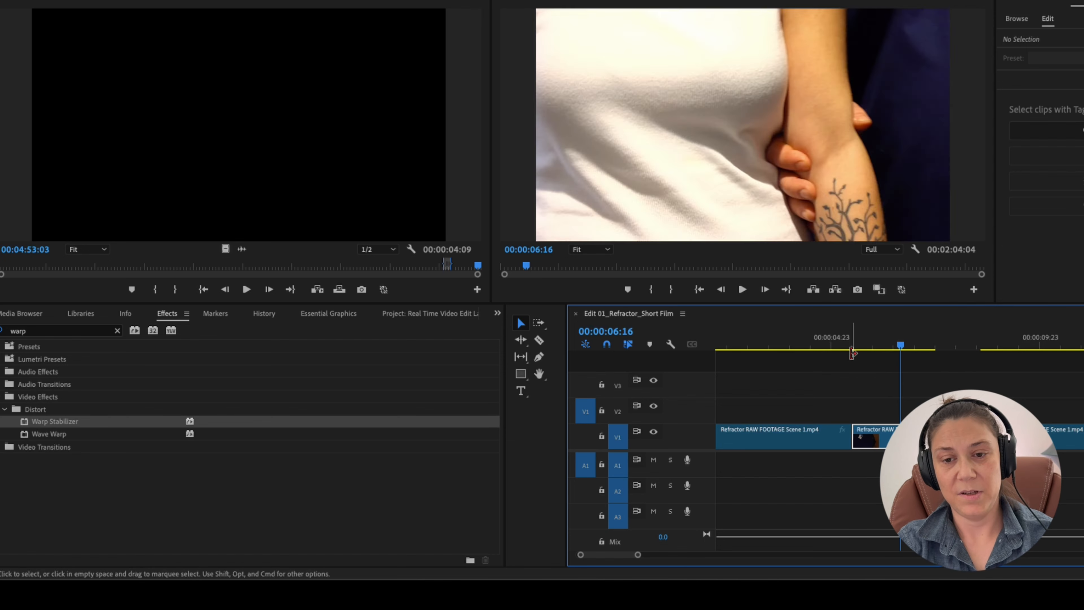
Play the arm close-up, shorten it to end at about 00:00:06:10, and close the gap before the face close-up
{"action": "left_click", "coordinate": [854, 339]}
{"action": "key", "text": "space"}
{"action": "key", "text": "space"}
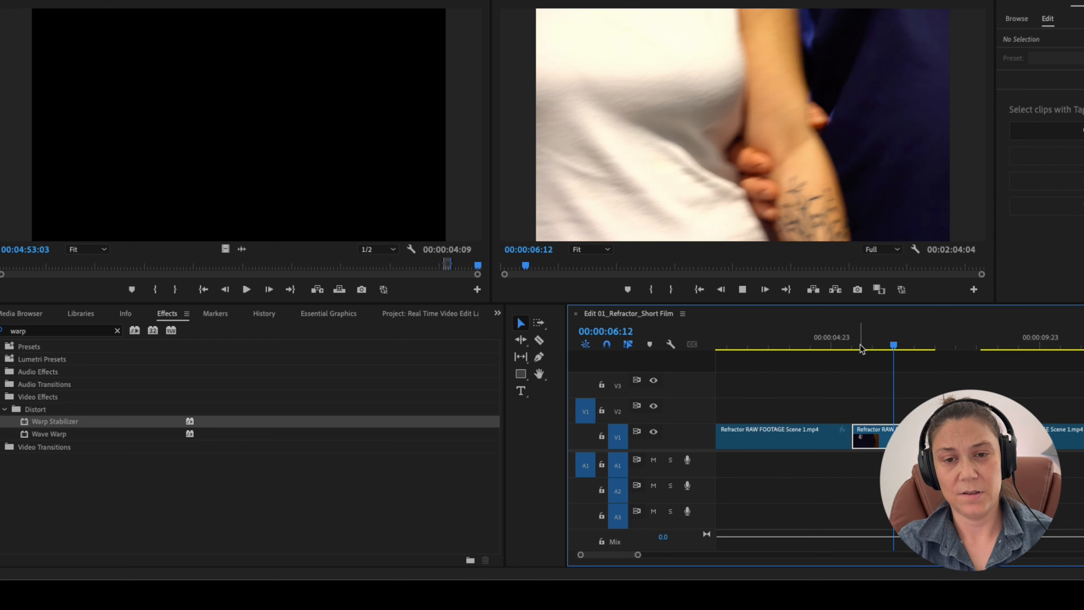
{"action": "mouse_move", "coordinate": [858, 439]}
{"action": "left_mouse_down"}
{"action": "mouse_move", "coordinate": [902, 439]}
{"action": "mouse_move", "coordinate": [848, 440]}
{"action": "mouse_move", "coordinate": [865, 440]}
{"action": "left_mouse_up"}
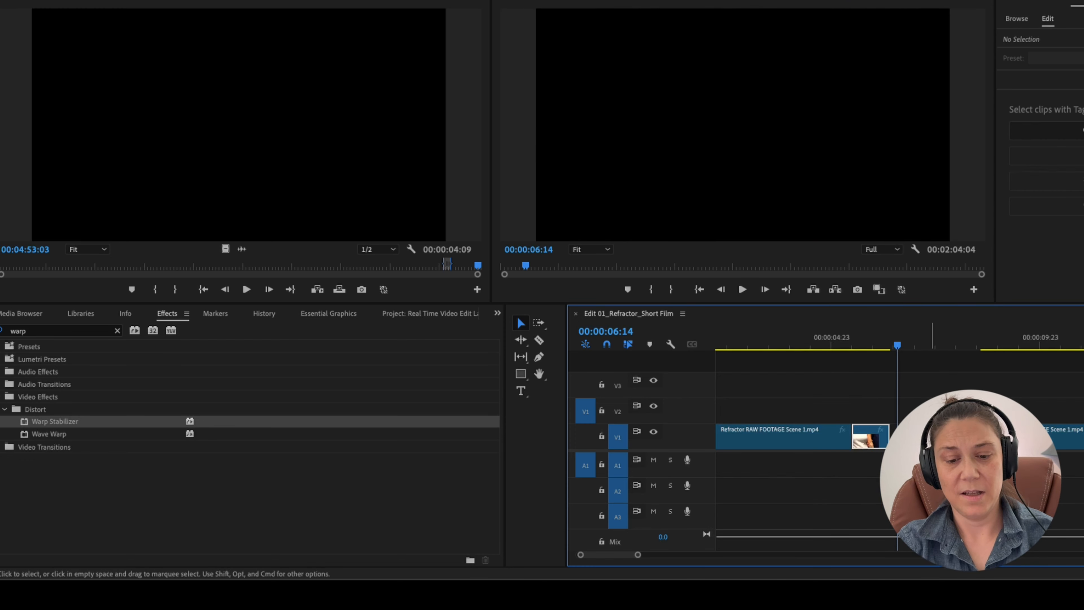
{"action": "left_click", "coordinate": [932, 439]}
{"action": "key", "text": "Delete"}
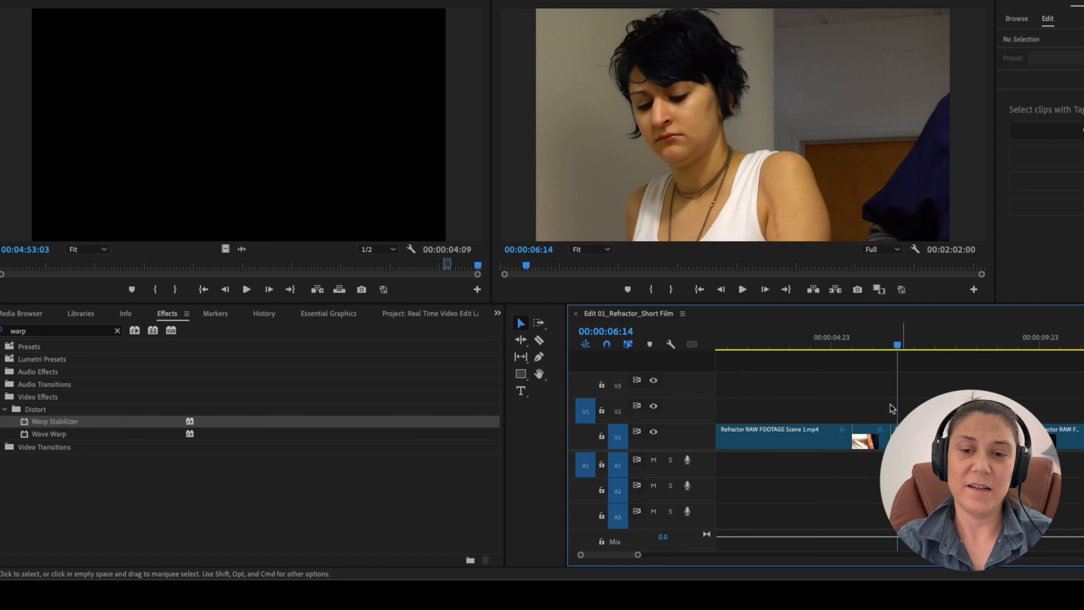
Review the cut into the face close-up, shorten that shot to end at about 00:00:08:17, and replay it
{"action": "left_click", "coordinate": [876, 329]}
{"action": "key", "text": "space"}
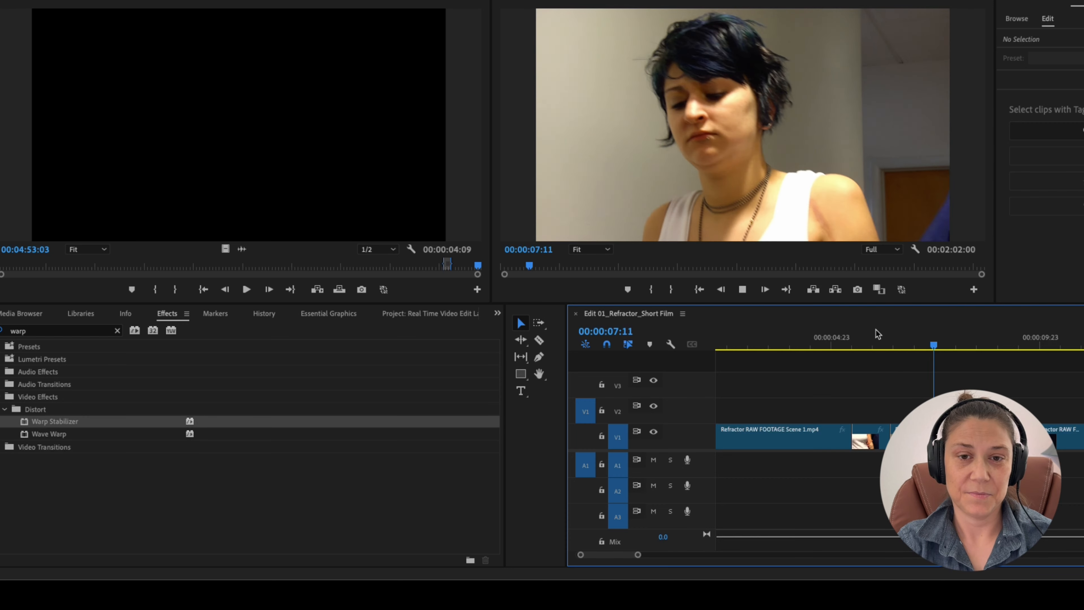
{"action": "key", "text": "space"}
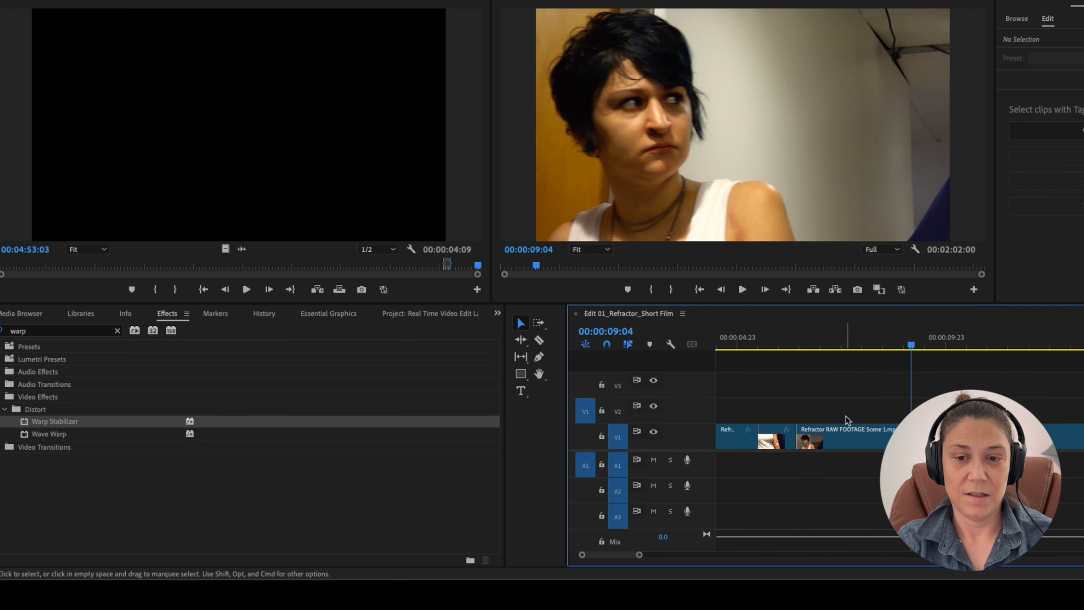
{"action": "key", "text": "space"}
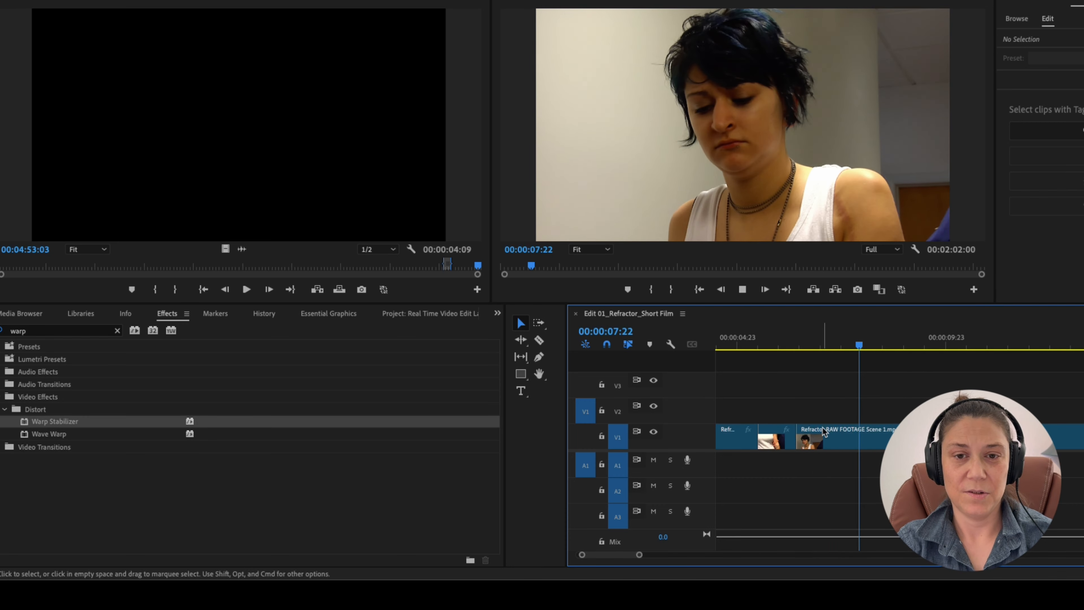
{"action": "key", "text": "space"}
{"action": "left_click_drag", "start_coordinate": [828, 437], "coordinate": [891, 437]}
{"action": "left_click", "coordinate": [785, 333]}
{"action": "key", "text": "space"}
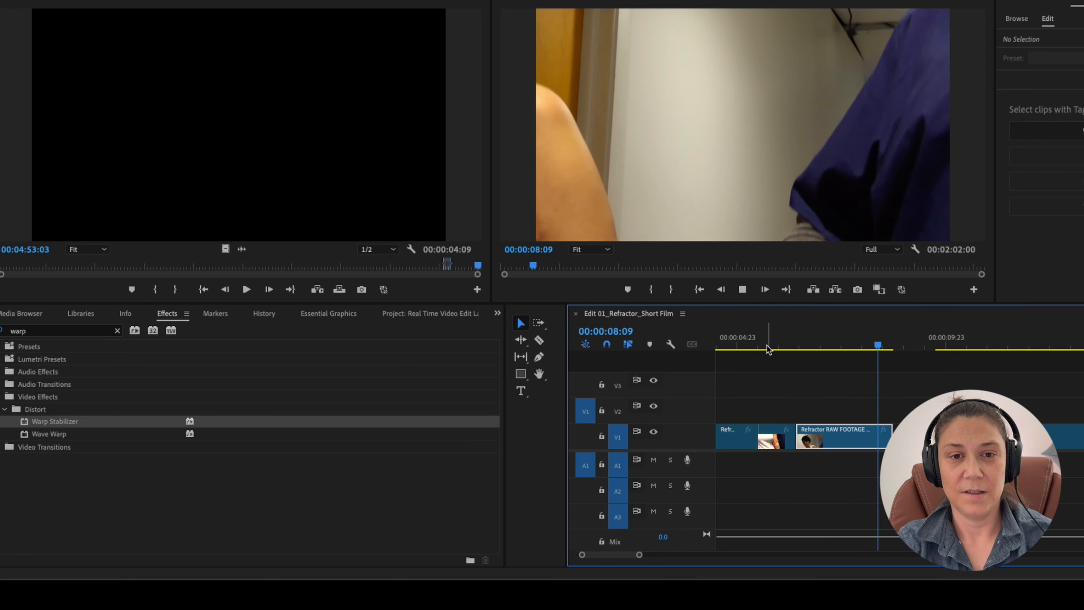
{"action": "key", "text": "space"}
{"action": "key", "text": "space"}
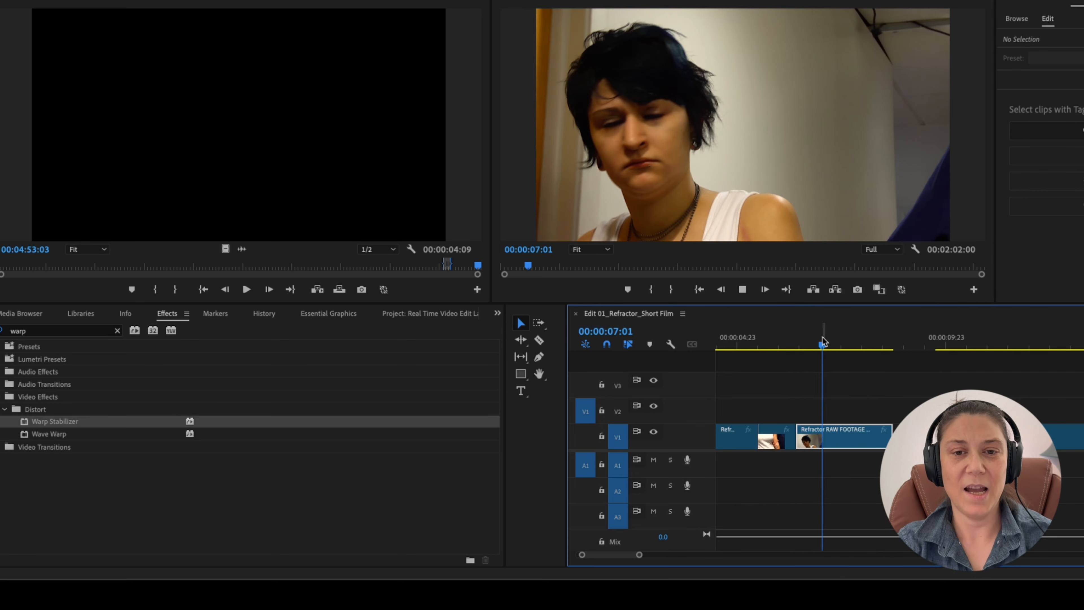
Step back through the face close-up, retrim it to end at about 00:00:08:10, and play it from its start
{"action": "key", "text": "space"}
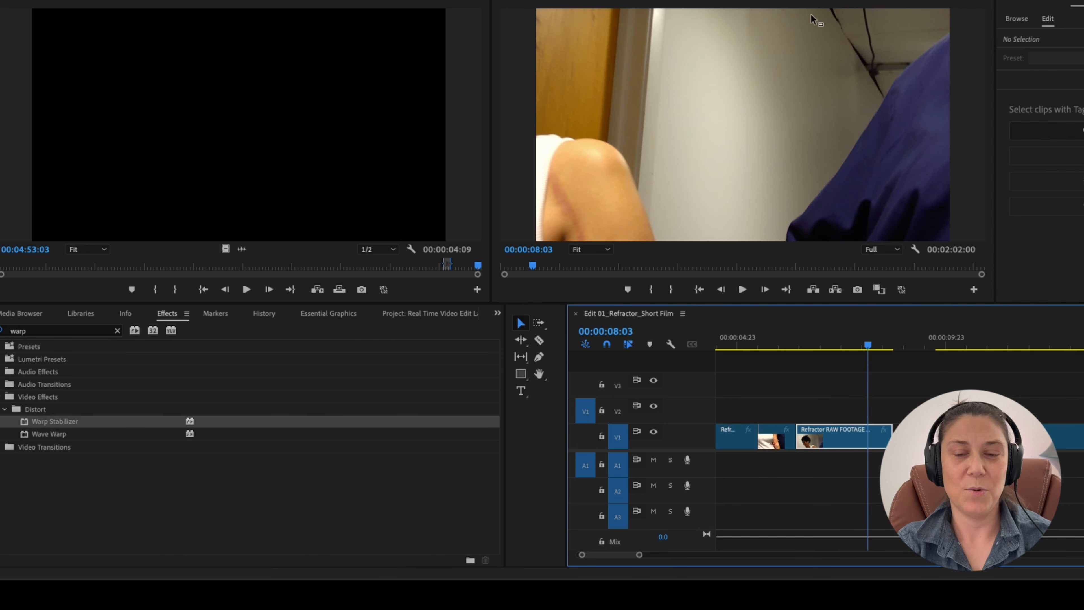
{"action": "key", "text": "Left"}
{"action": "key", "text": "Left"}
{"action": "key", "text": "Left"}
{"action": "key", "text": "Left"}
{"action": "key", "text": "Left"}
{"action": "key", "text": "Left"}
{"action": "key", "text": "Left"}
{"action": "key", "text": "Left"}
{"action": "key", "text": "Left"}
{"action": "key", "text": "Left"}
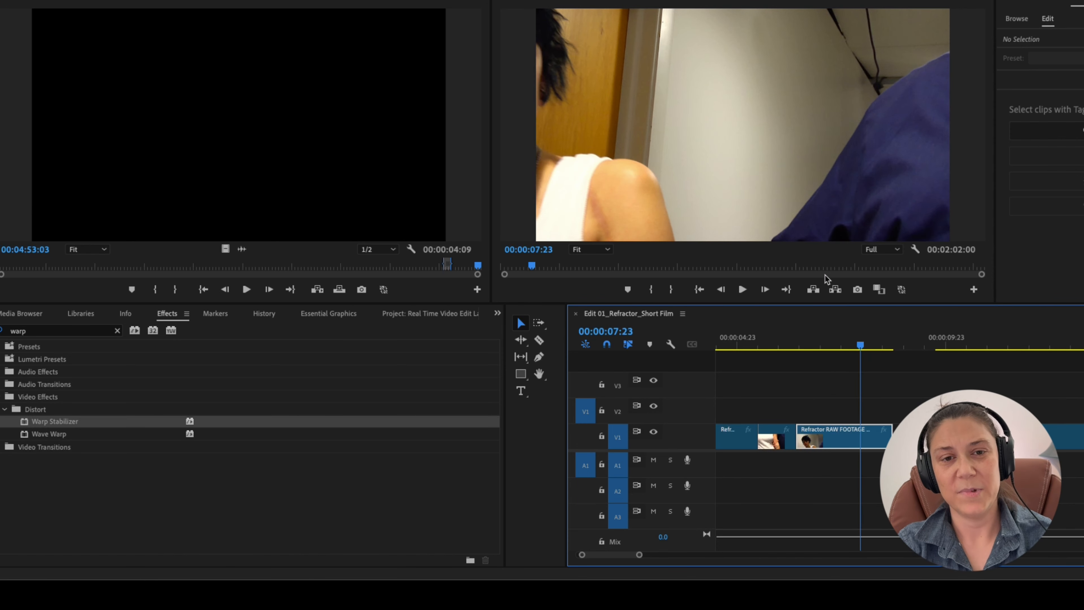
{"action": "key", "text": "Left"}
{"action": "key", "text": "Left"}
{"action": "key", "text": "Left"}
{"action": "left_click_drag", "start_coordinate": [890, 443], "coordinate": [799, 442]}
{"action": "left_click", "coordinate": [800, 337]}
{"action": "key", "text": "space"}
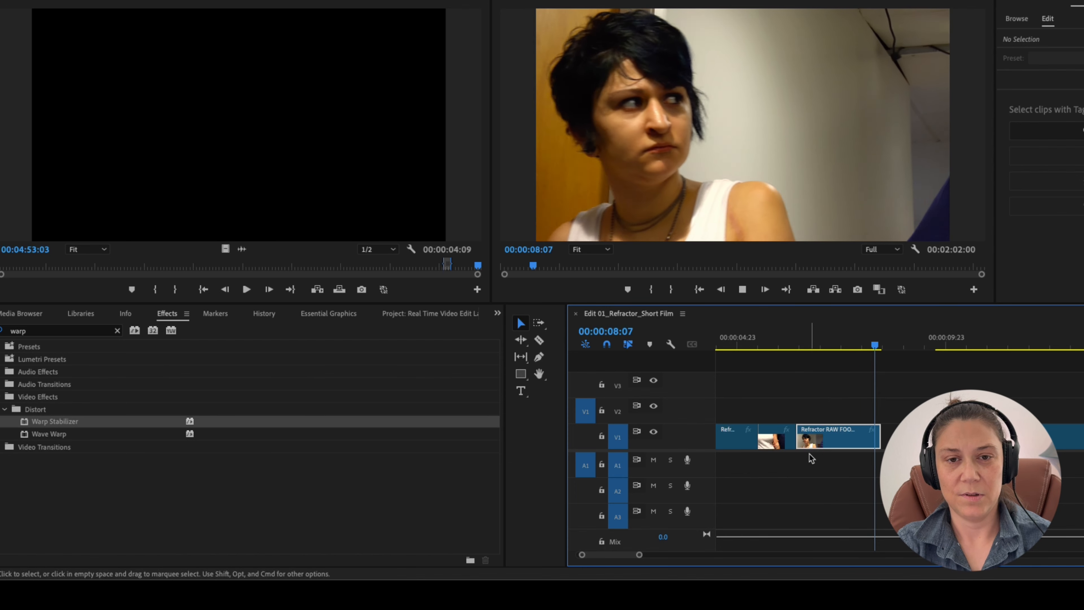
Review the long shot that follows the face close-up on V1 and delete it from the sequence
{"action": "left_click", "coordinate": [942, 340]}
{"action": "key", "text": "space"}
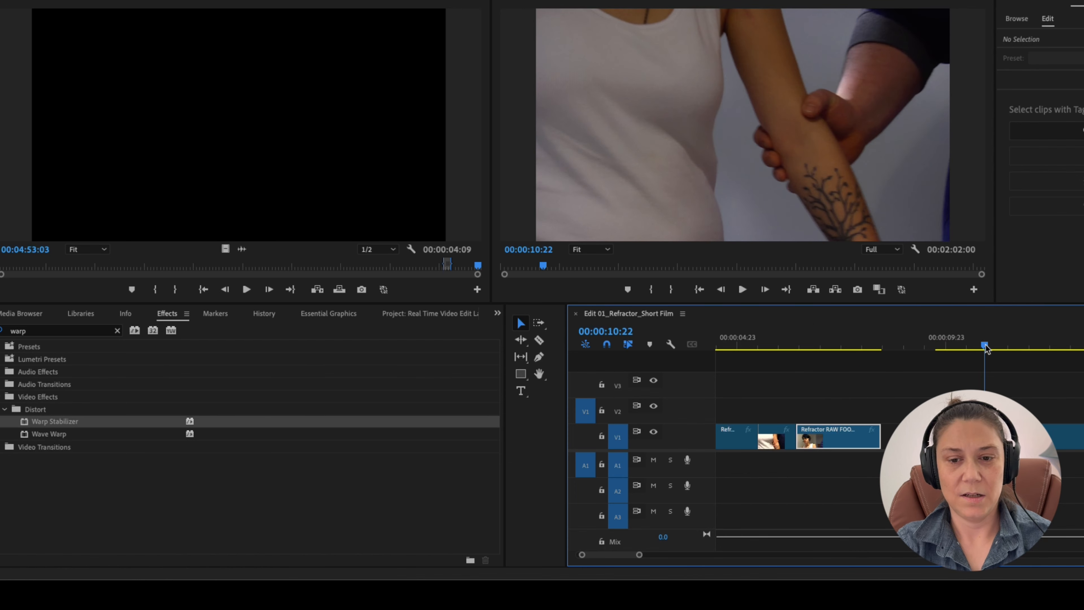
{"action": "key", "text": "minus"}
{"action": "mouse_move", "coordinate": [856, 344]}
{"action": "left_mouse_down"}
{"action": "mouse_move", "coordinate": [894, 345]}
{"action": "mouse_move", "coordinate": [866, 347]}
{"action": "left_mouse_up"}
{"action": "key", "text": "space"}
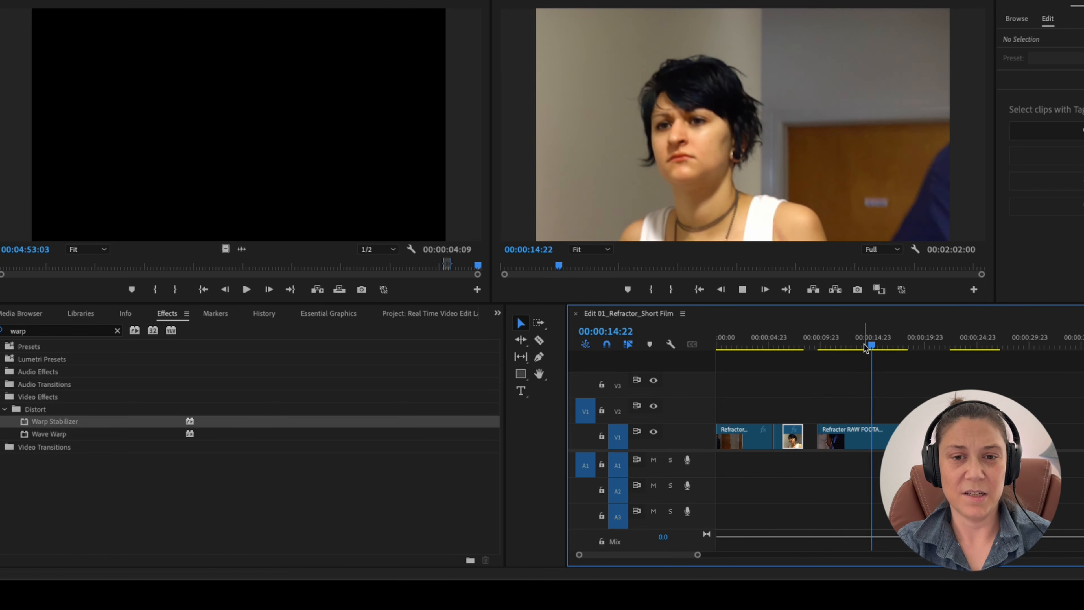
{"action": "key", "text": "space"}
{"action": "left_click", "coordinate": [867, 431]}
{"action": "key", "text": "Delete"}
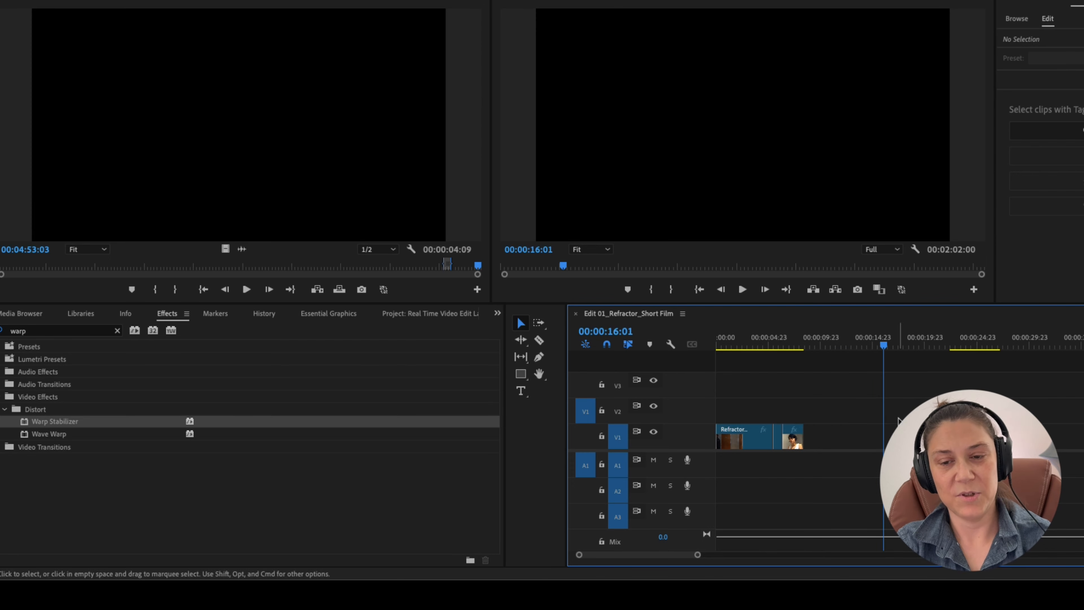
Delete the hallway shot near 00:00:26 and play the assembled opening from the start
{"action": "left_click", "coordinate": [966, 341]}
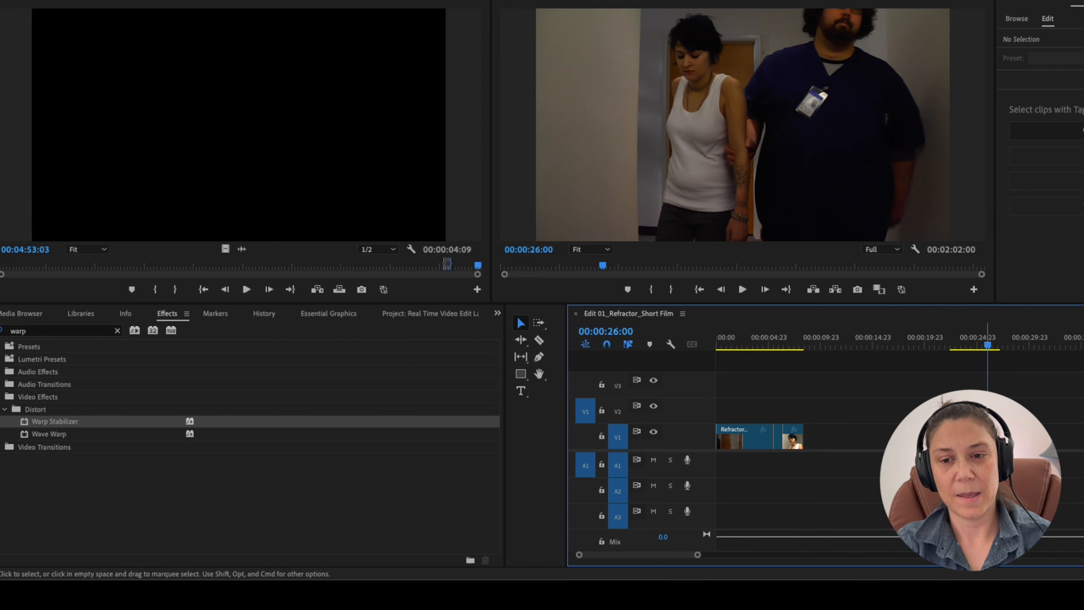
{"action": "left_click", "coordinate": [979, 431]}
{"action": "key", "text": "Delete"}
{"action": "left_click_drag", "start_coordinate": [821, 335], "coordinate": [611, 335]}
{"action": "key", "text": "space"}
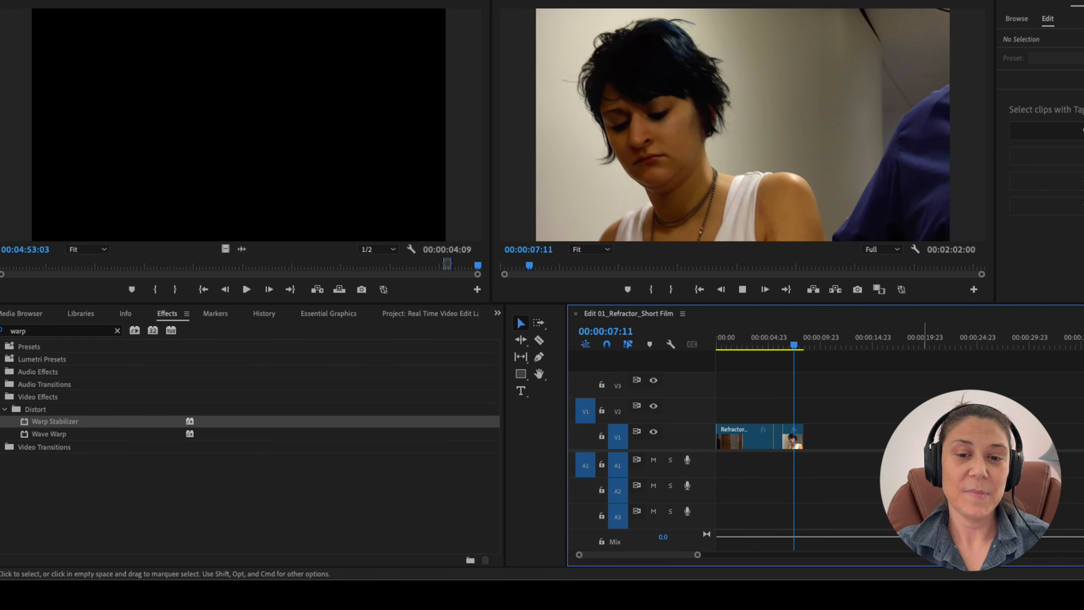
{"action": "key", "text": "space"}
Switch to the script PDF in Acrobat, read the hallway and Dr. Jo Kimble's office scenes, and return to Premiere Pro
{"action": "key", "text": "super+Tab"}
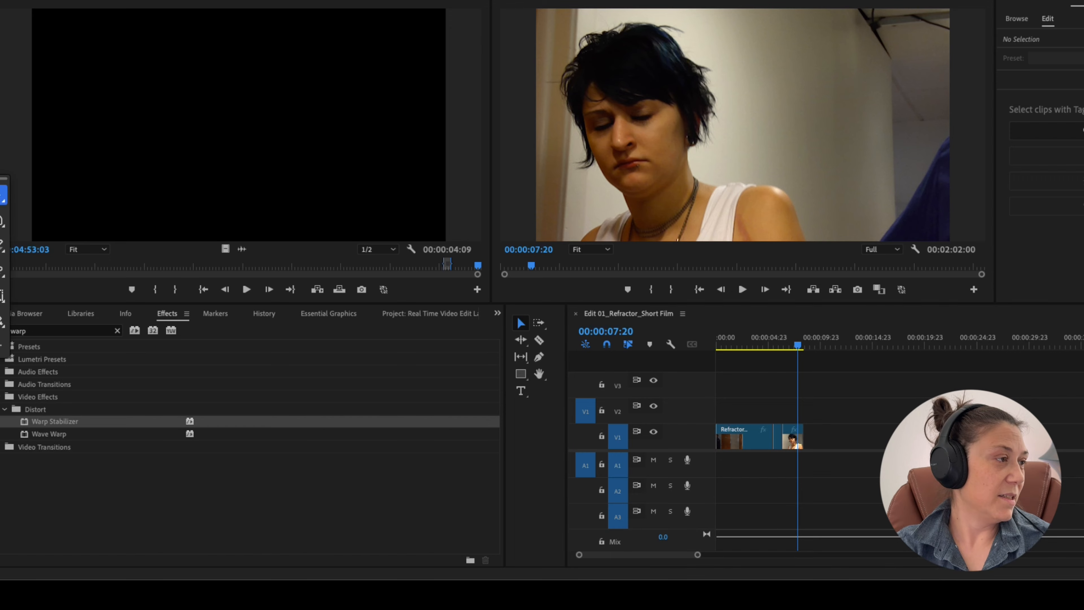
{"action": "left_click_drag", "start_coordinate": [1083, 277], "coordinate": [443, 2]}
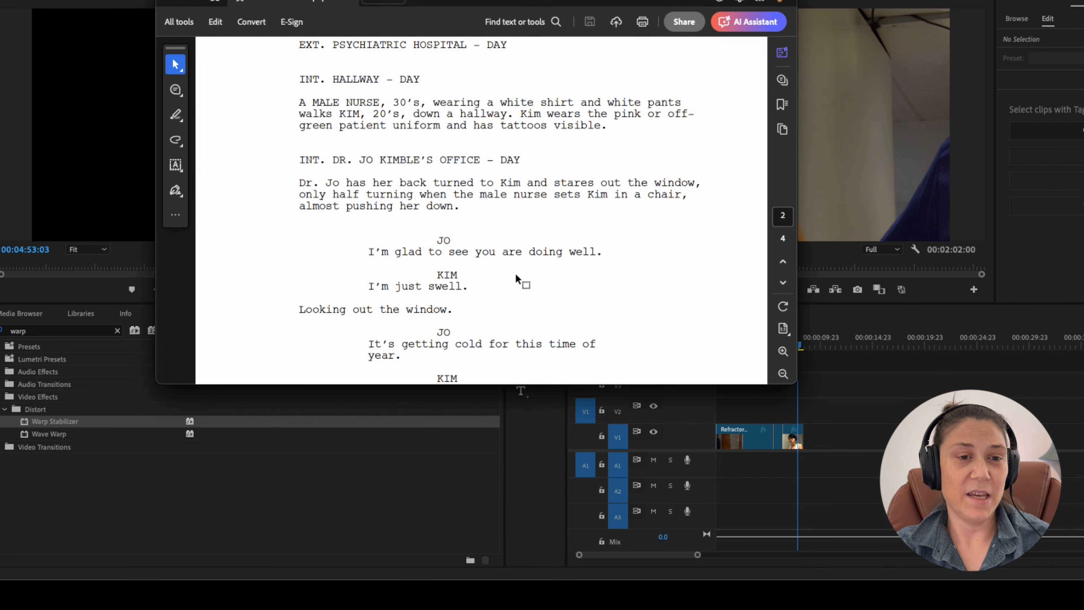
{"action": "left_click", "coordinate": [184, 5]}
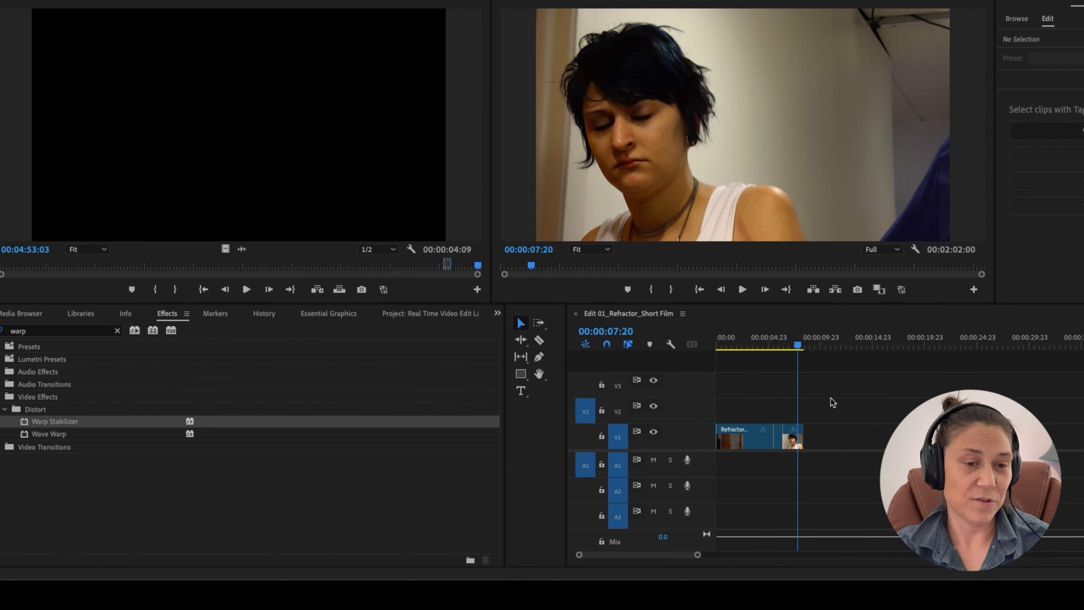
Open Refractor RAW FOOTAGE Scene 2-002.mp4 in the source monitor, scrub through it, and place it on V1 and A1 from about 00:00:12
{"action": "left_click", "coordinate": [498, 315]}
{"action": "left_click", "coordinate": [433, 315]}
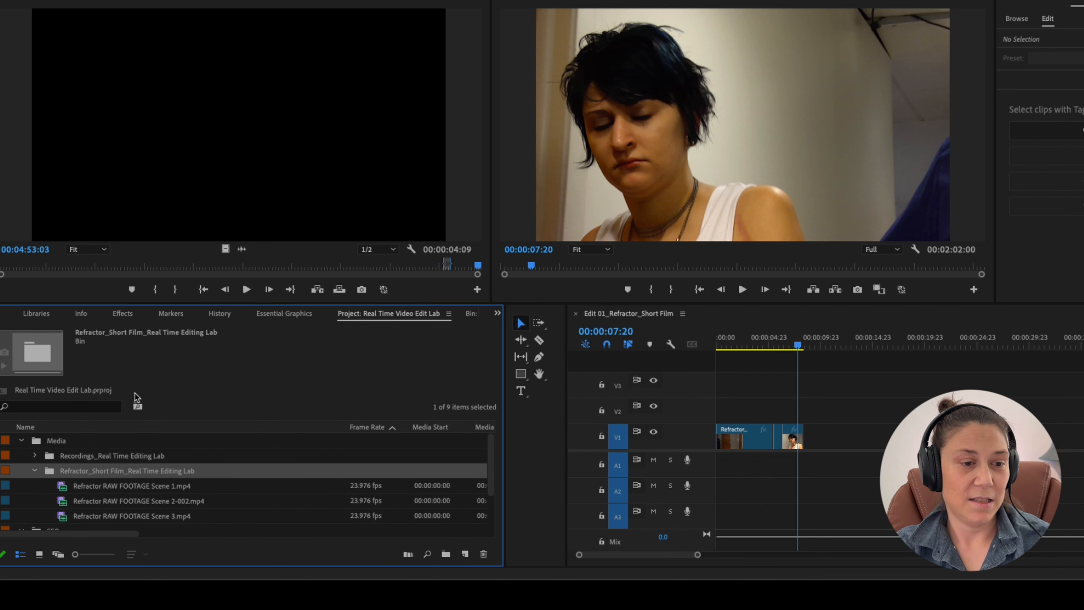
{"action": "double_click", "coordinate": [75, 501]}
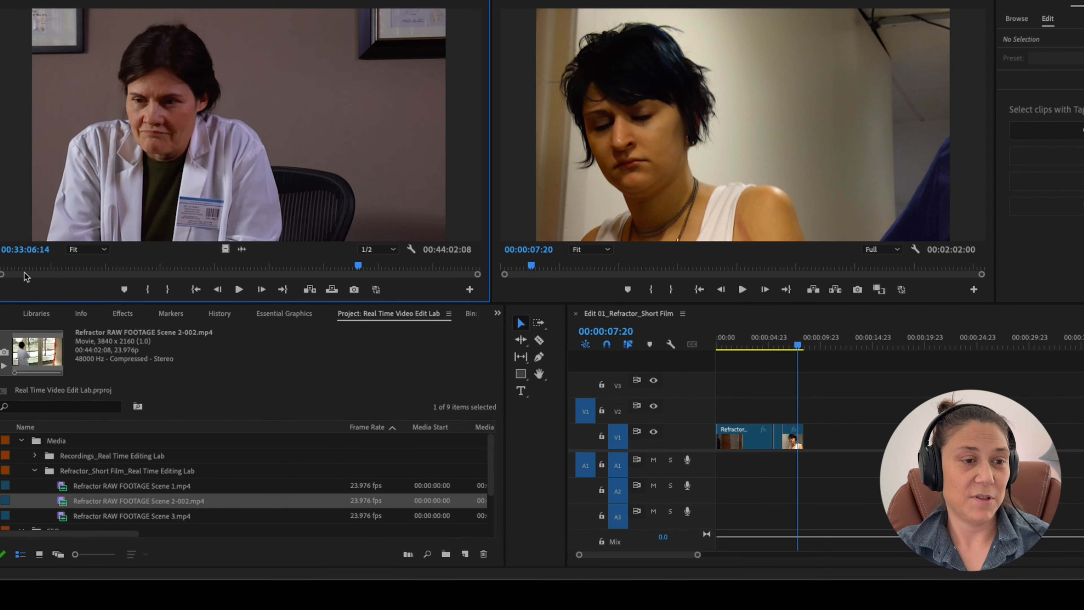
{"action": "left_click", "coordinate": [24, 269]}
{"action": "left_click_drag", "start_coordinate": [23, 269], "coordinate": [456, 298]}
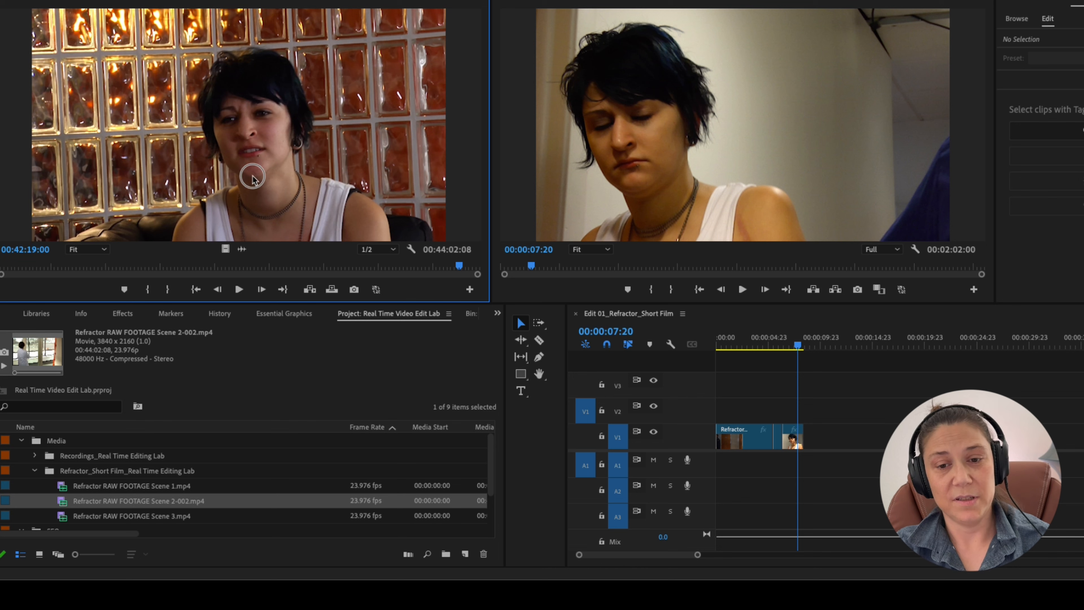
{"action": "left_click_drag", "start_coordinate": [252, 177], "coordinate": [1042, 408]}
{"action": "left_click_drag", "start_coordinate": [849, 436], "coordinate": [850, 435]}
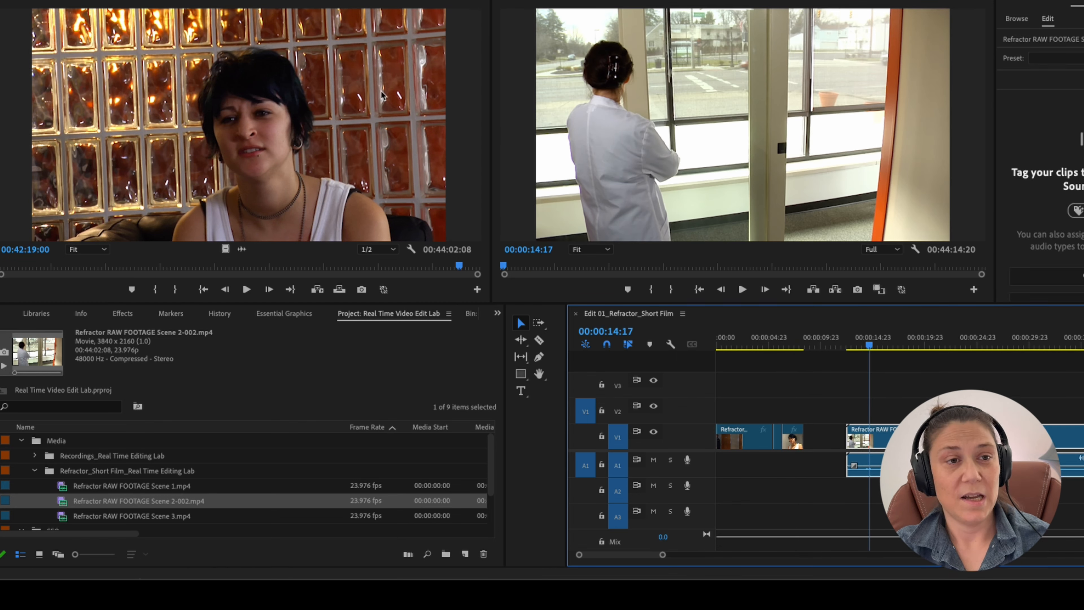
Run Scene Edit Detection on the Scene 2 clip in the timeline with a cut applied at each detected cut point
{"action": "left_click", "coordinate": [135, 0]}
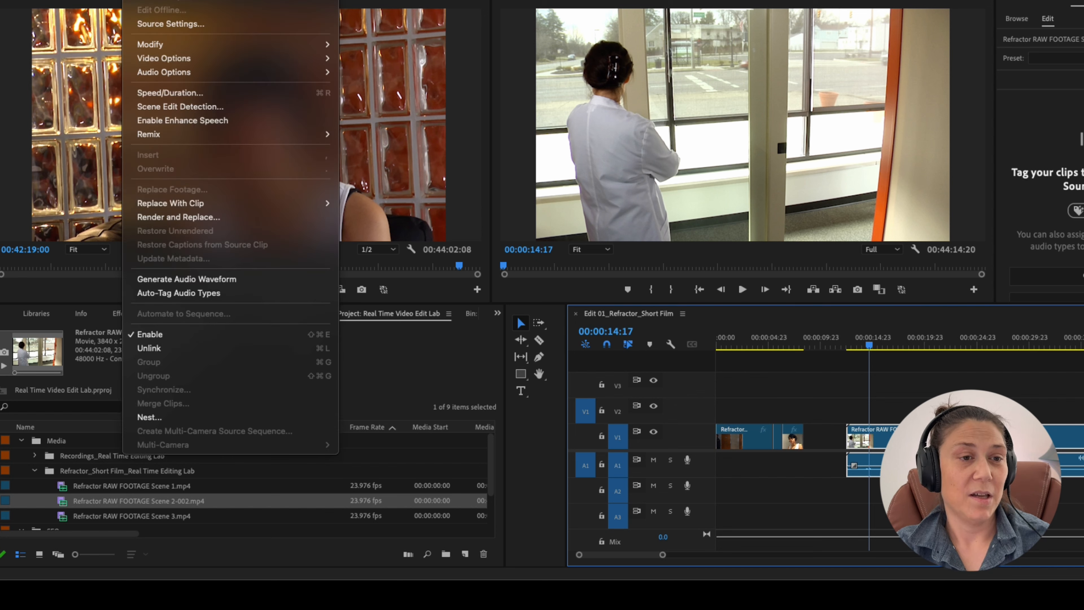
{"action": "left_click", "coordinate": [197, 107]}
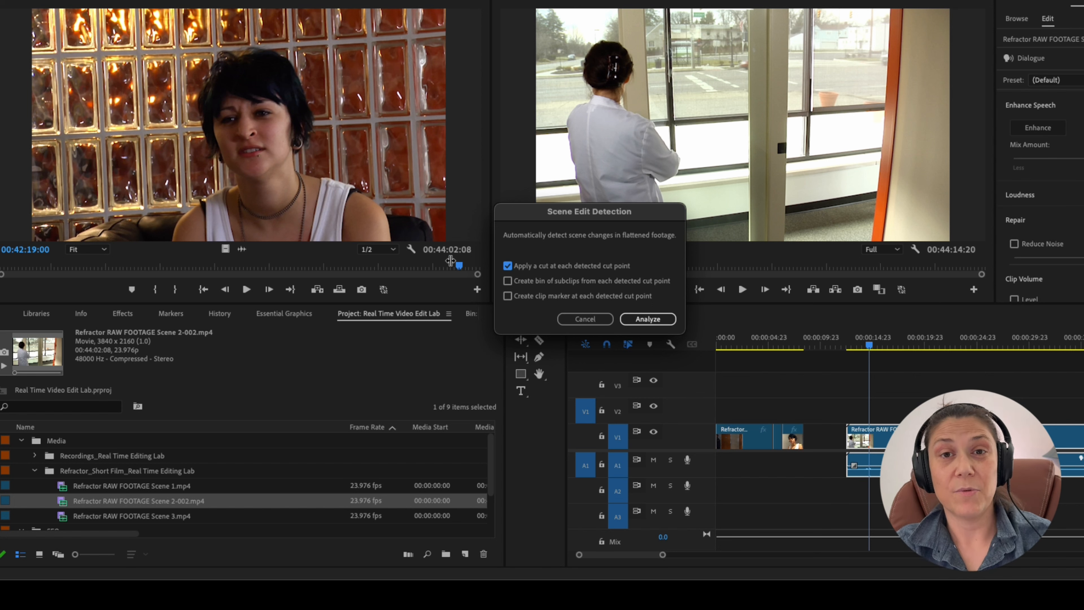
{"action": "left_click", "coordinate": [657, 320]}
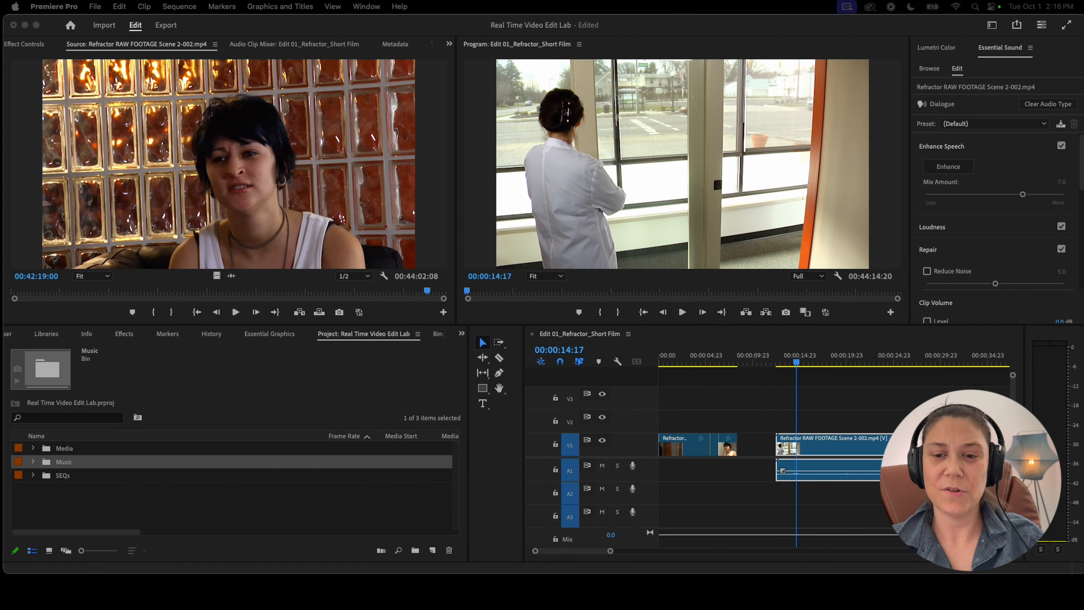
Fit the whole sequence in an enlarged timeline, step through the cuts in the Scene 2 footage, and return to the normal layout
{"action": "scroll", "coordinate": [770, 457], "scroll_direction": "right", "scroll_amount": 3}
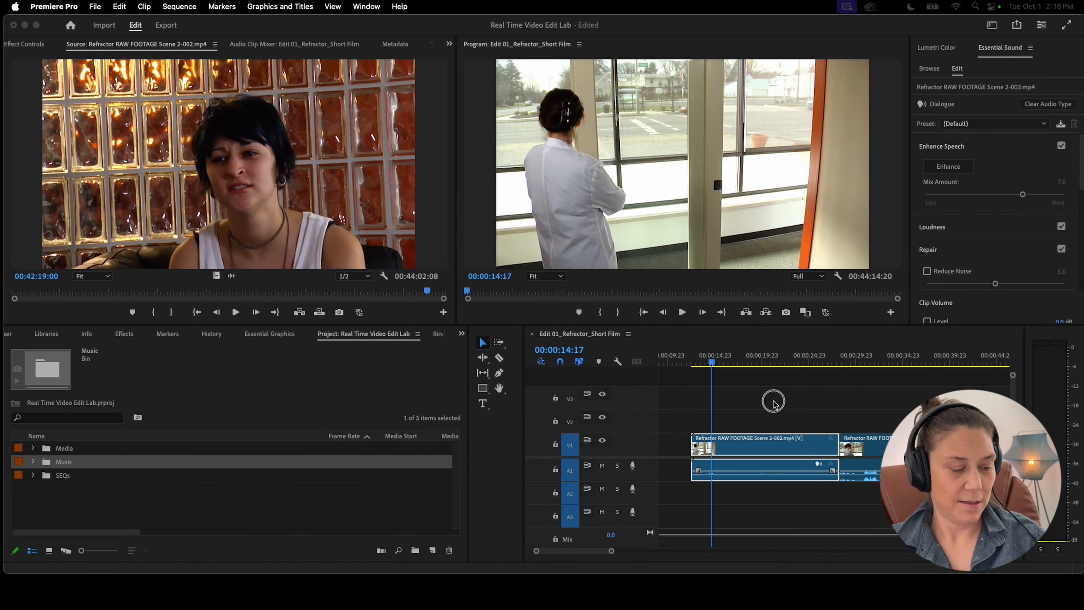
{"action": "key", "text": "grave"}
{"action": "key", "text": "backslash"}
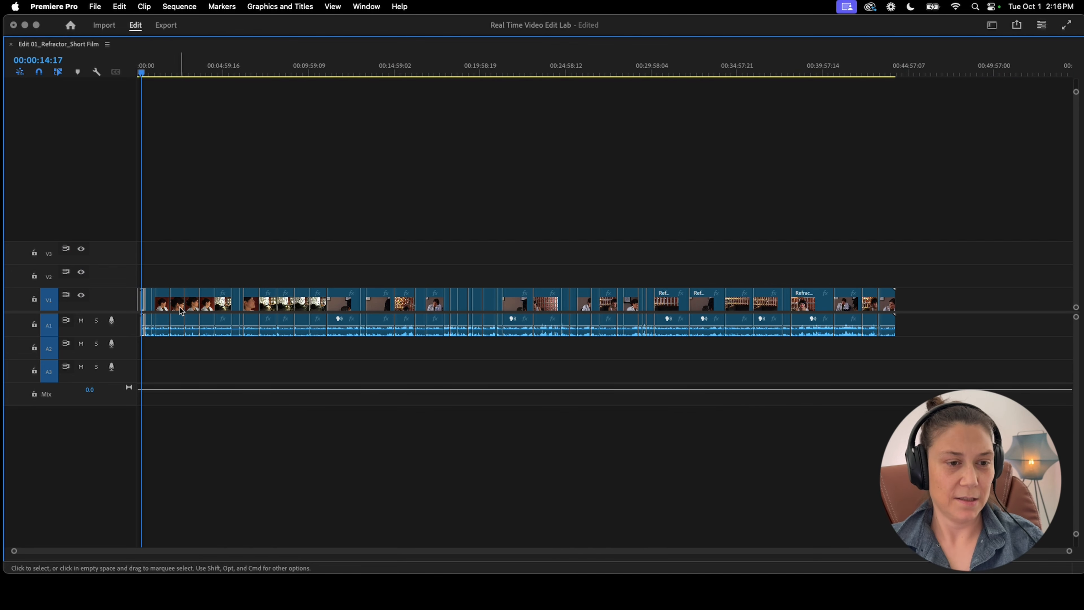
{"action": "key", "text": "Down"}
{"action": "key", "text": "Down"}
{"action": "key", "text": "Down"}
{"action": "key", "text": "Down"}
{"action": "key", "text": "Down"}
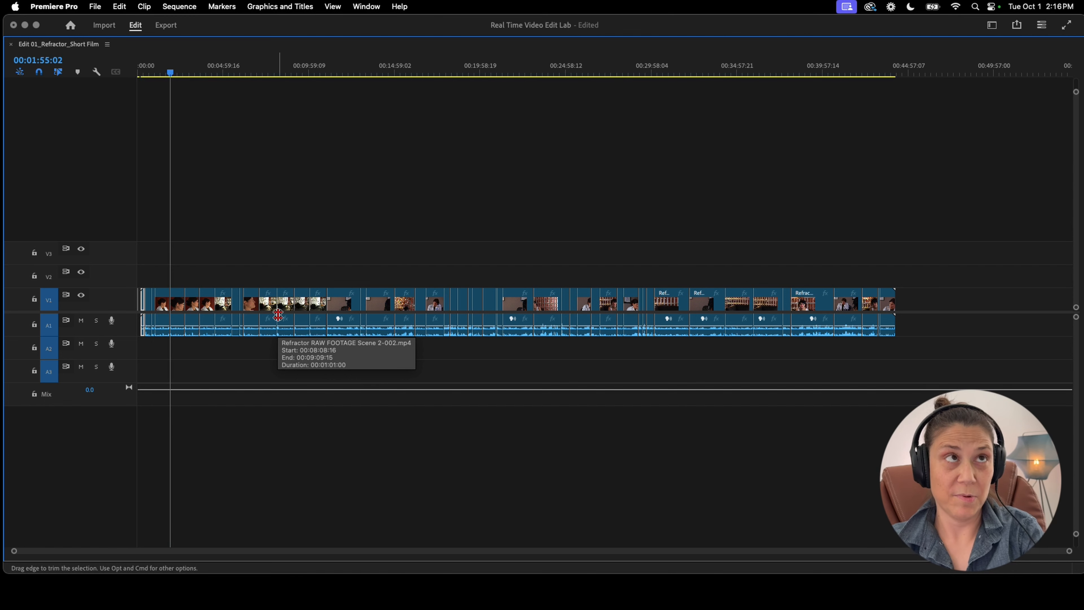
{"action": "key", "text": "Home"}
{"action": "key", "text": "Down"}
{"action": "key", "text": "Down"}
{"action": "key", "text": "Down"}
{"action": "key", "text": "Down"}
{"action": "key", "text": "Down"}
{"action": "key", "text": "Down"}
{"action": "key", "text": "Down"}
{"action": "key", "text": "Down"}
{"action": "key", "text": "Down"}
{"action": "key", "text": "Down"}
{"action": "key", "text": "Down"}
{"action": "key", "text": "Down"}
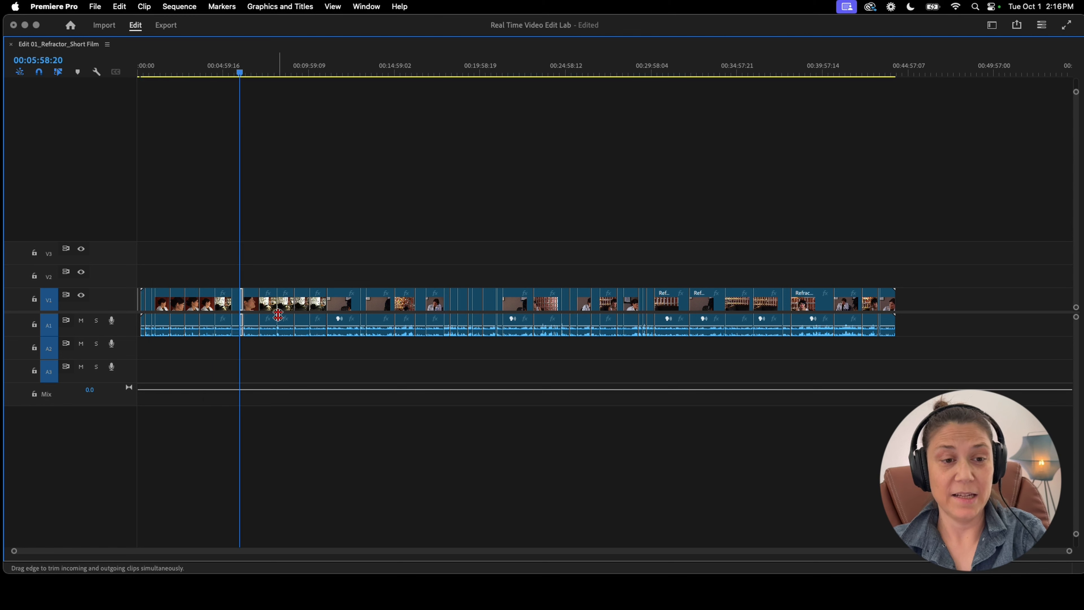
{"action": "key", "text": "Down"}
{"action": "key", "text": "Down"}
{"action": "key", "text": "Down"}
{"action": "key", "text": "Down"}
{"action": "key", "text": "Down"}
{"action": "key", "text": "Down"}
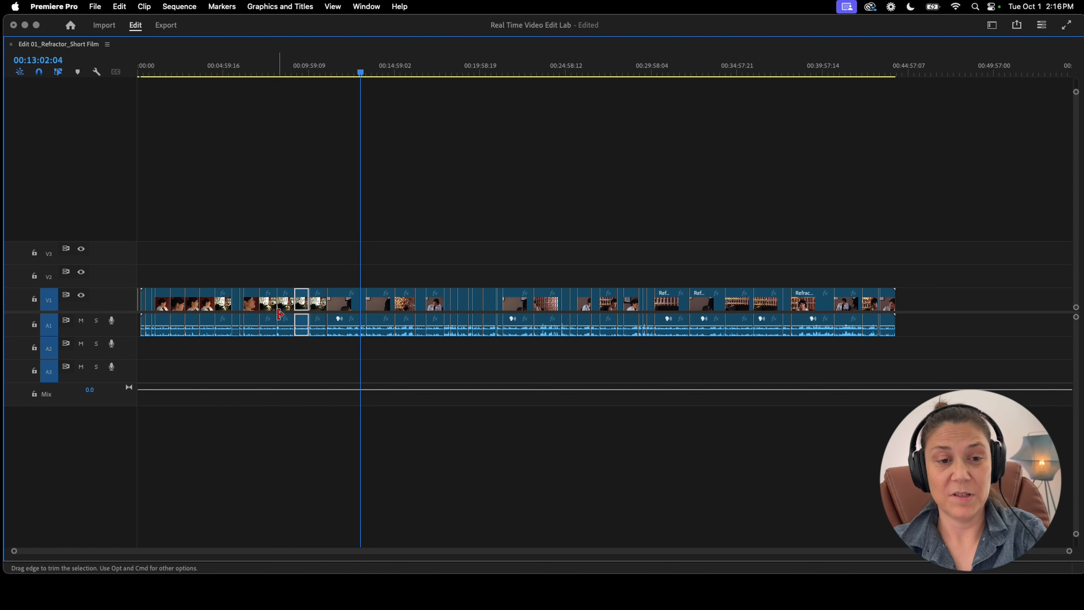
{"action": "left_click_drag", "start_coordinate": [428, 75], "coordinate": [560, 74]}
{"action": "key", "text": "Down"}
{"action": "key", "text": "Down"}
{"action": "key", "text": "Down"}
{"action": "key", "text": "grave"}
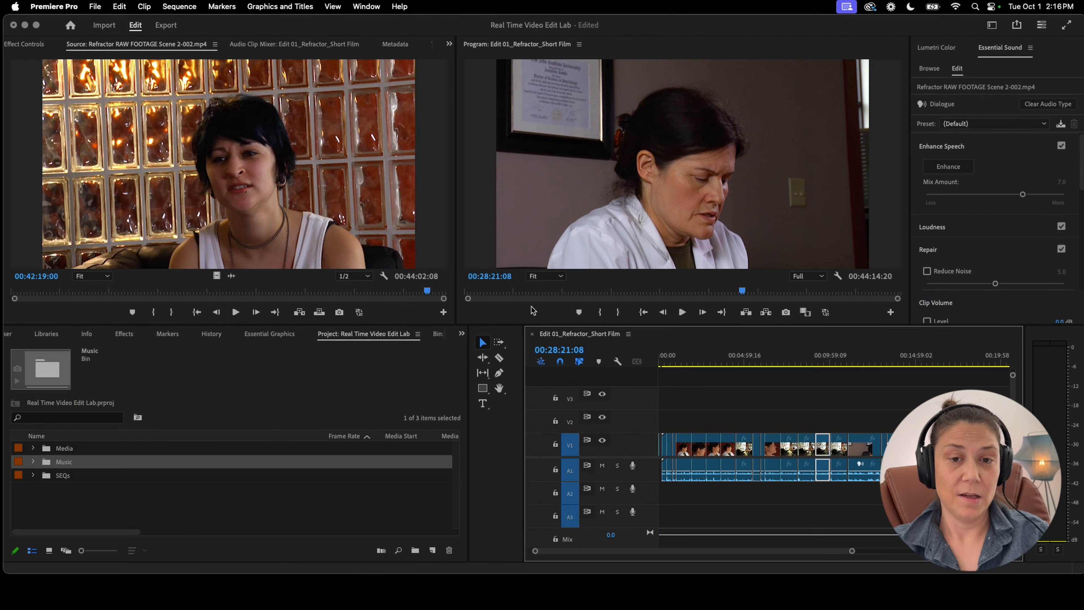
{"action": "left_click_drag", "start_coordinate": [667, 362], "coordinate": [689, 452]}
{"action": "left_click", "coordinate": [728, 387]}
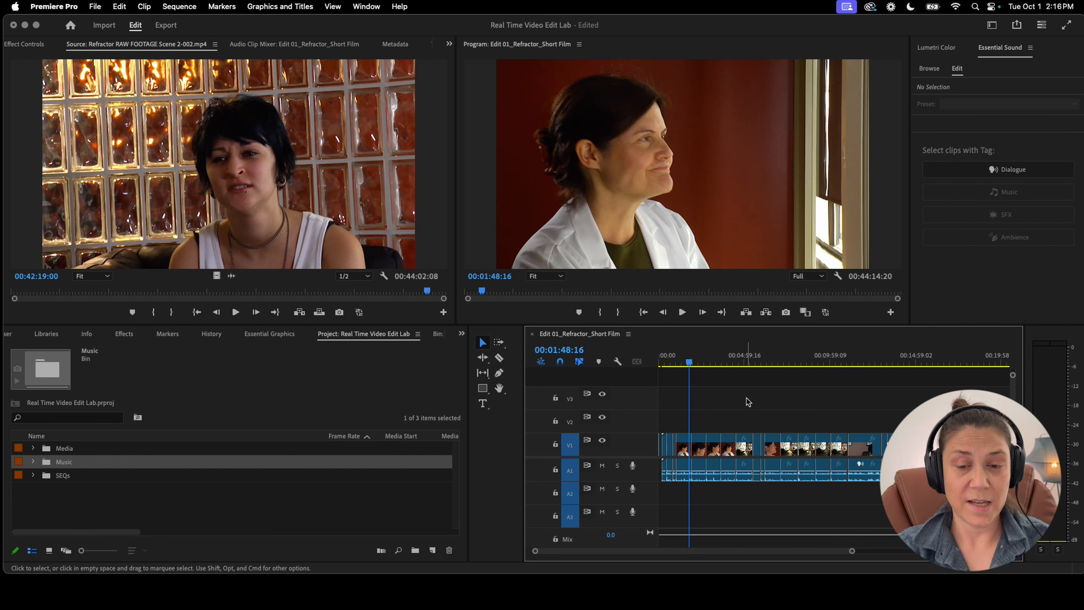
Return to the sequence start, expand the Music bin, and audition The Uprising and Witness - Extended Version in the source monitor
{"action": "key", "text": "Home"}
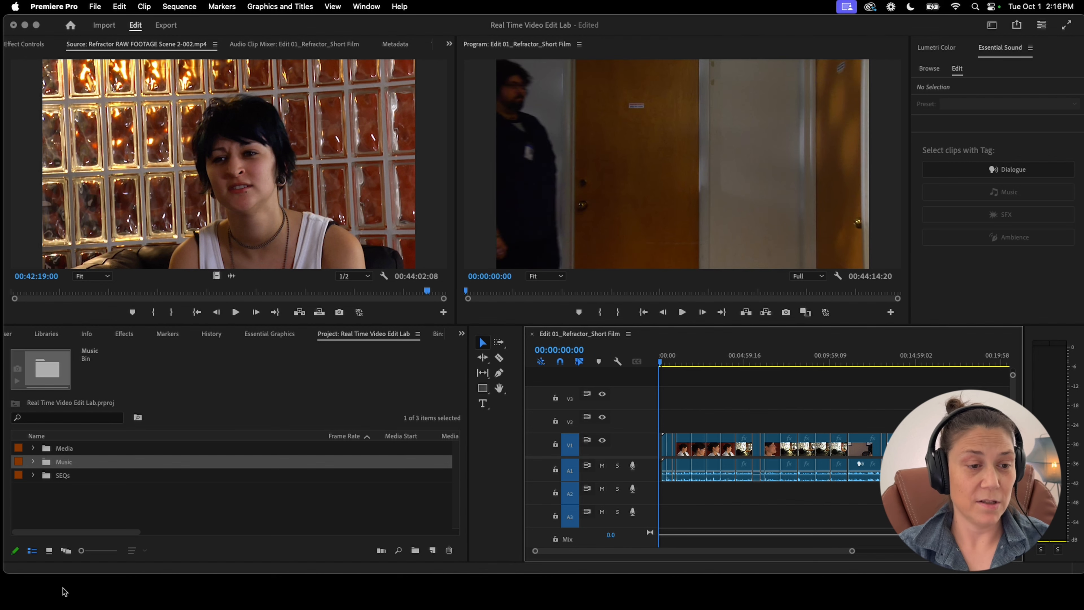
{"action": "left_click", "coordinate": [32, 449]}
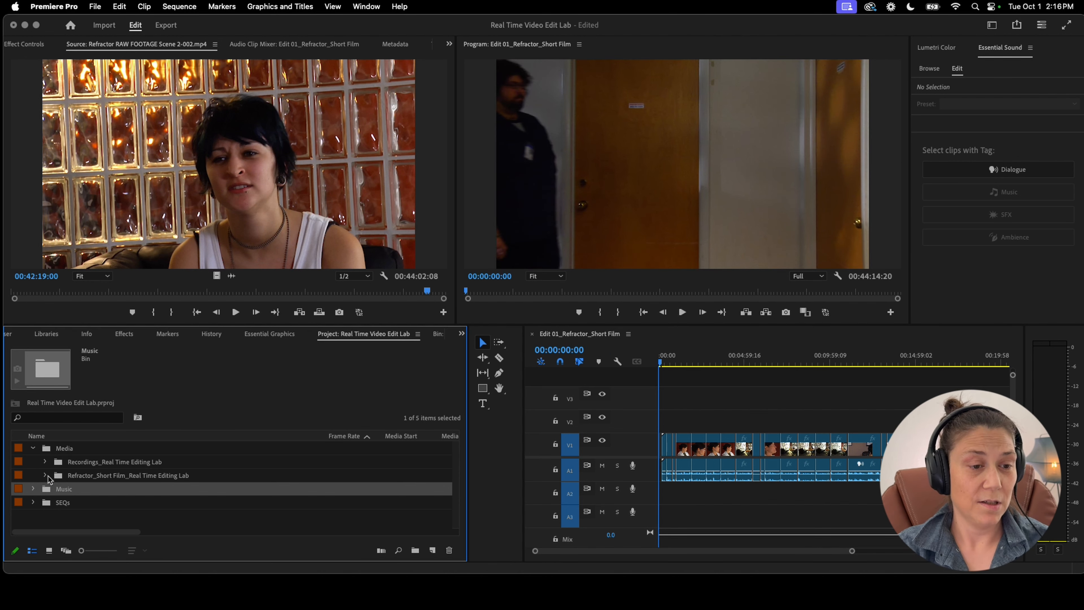
{"action": "left_click", "coordinate": [33, 448]}
{"action": "left_click", "coordinate": [33, 462]}
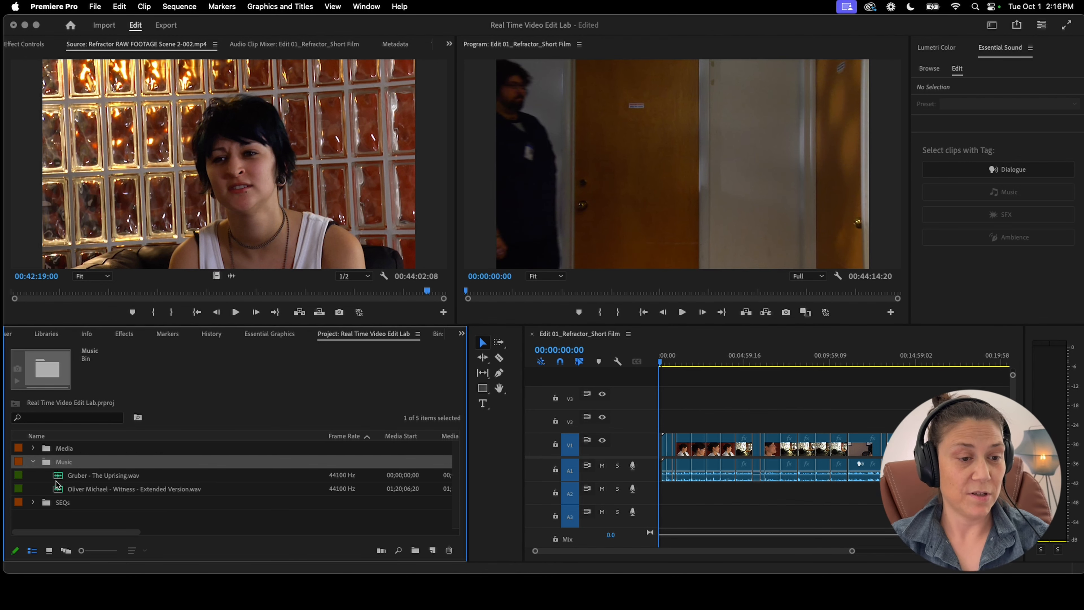
{"action": "key", "text": "grave"}
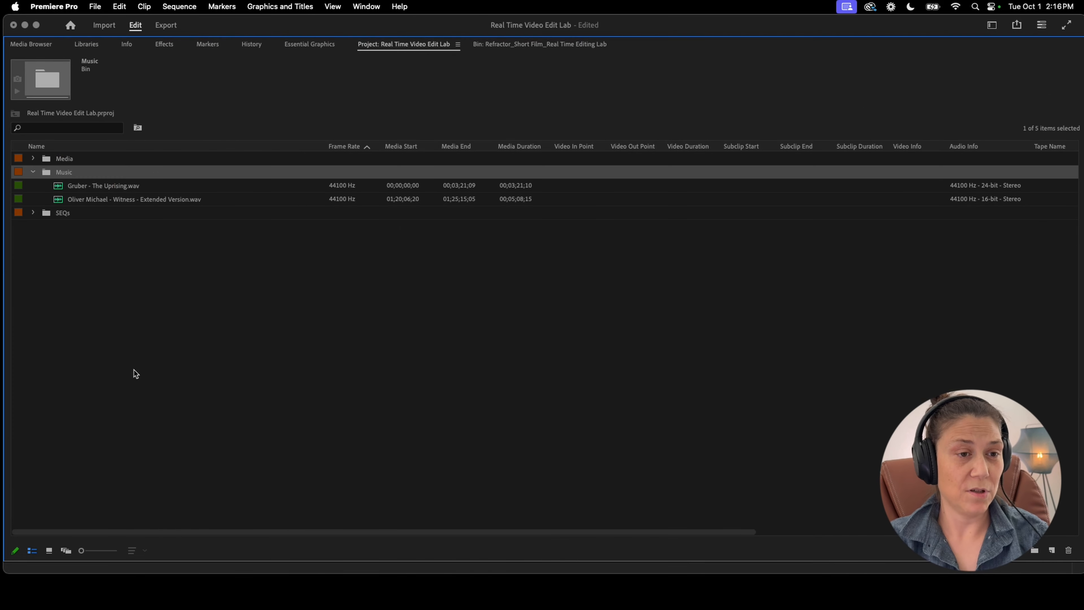
{"action": "key", "text": "grave"}
{"action": "double_click", "coordinate": [56, 476]}
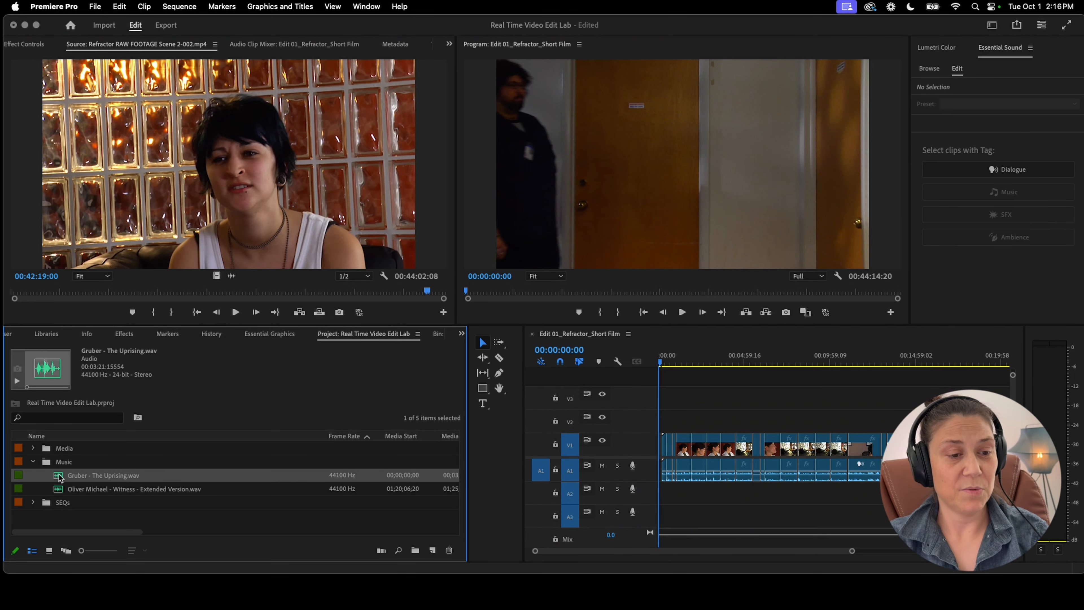
{"action": "left_click", "coordinate": [25, 291]}
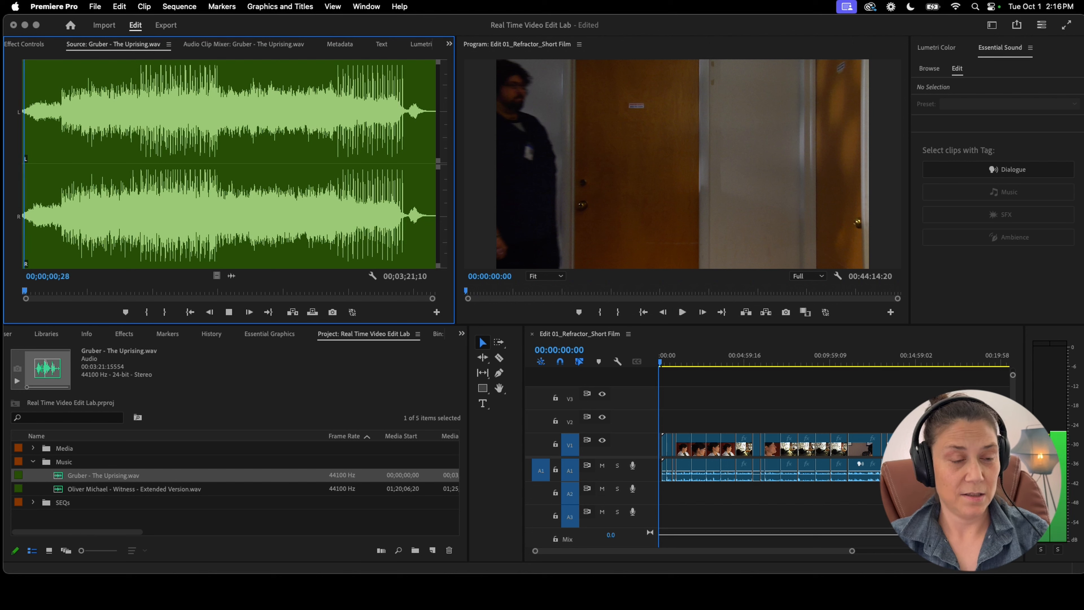
{"action": "double_click", "coordinate": [59, 491]}
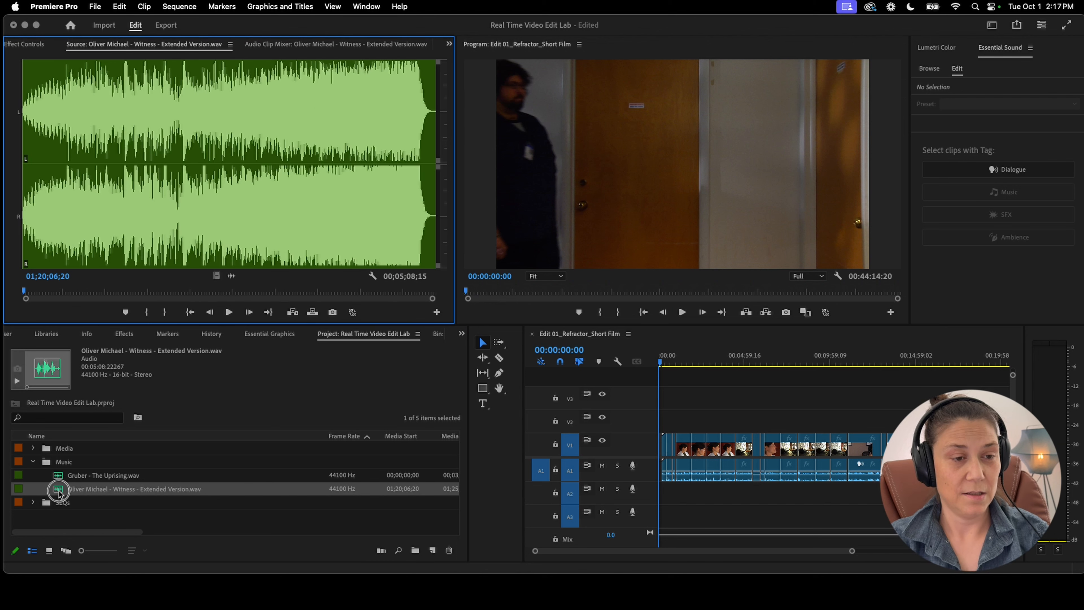
{"action": "key", "text": "space"}
Place the Witness - Extended Version track on A3 from the start of the sequence and play the opening with it
{"action": "left_click", "coordinate": [680, 354]}
{"action": "key", "text": "equal"}
{"action": "key", "text": "equal"}
{"action": "key", "text": "equal"}
{"action": "key", "text": "equal"}
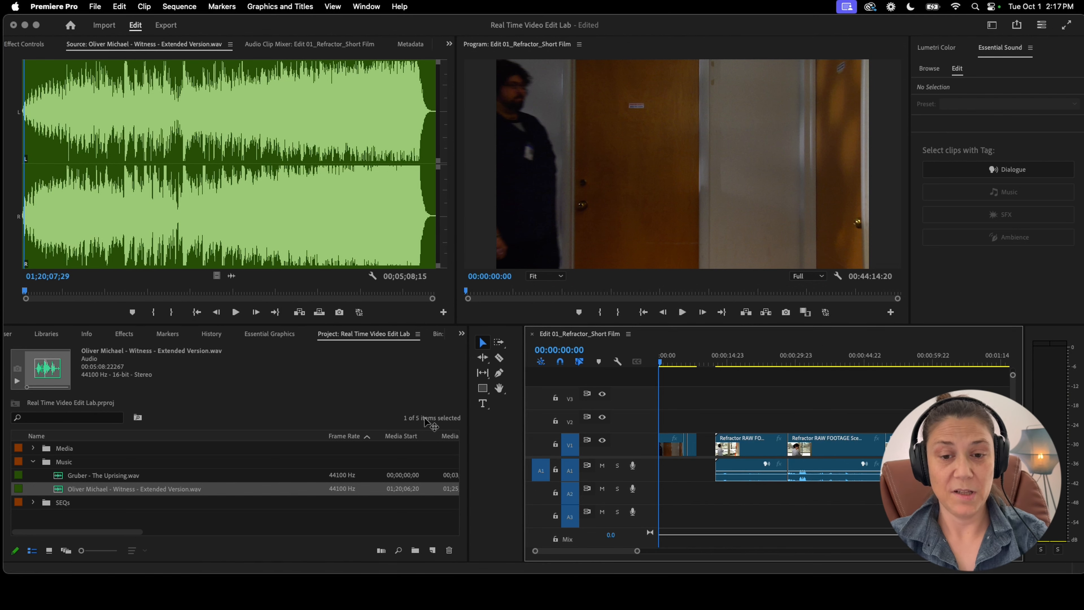
{"action": "left_click_drag", "start_coordinate": [233, 277], "coordinate": [653, 527]}
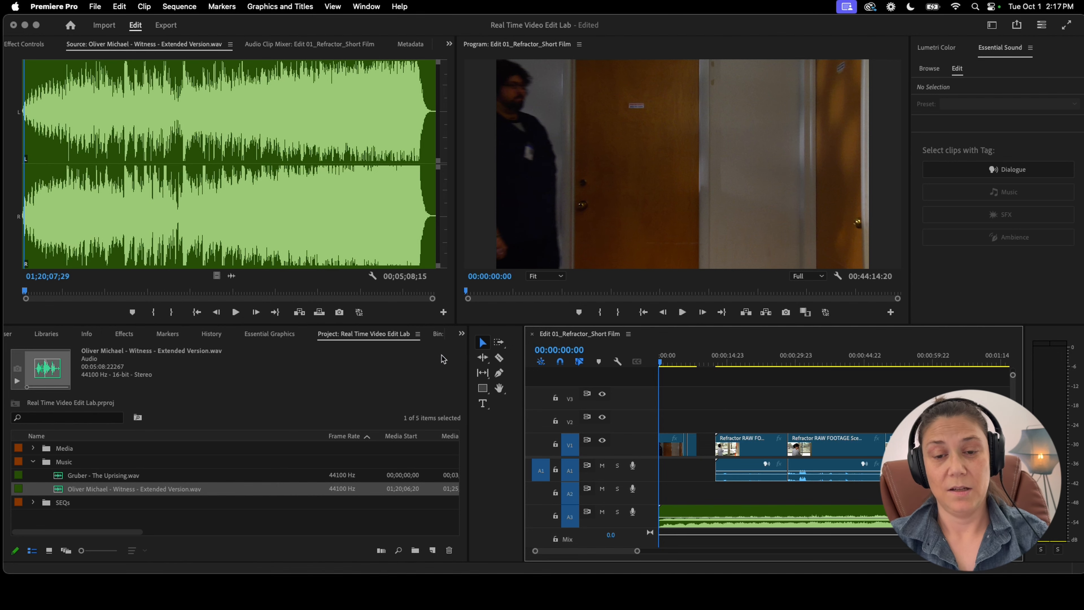
{"action": "key", "text": "space"}
{"action": "key", "text": "space"}
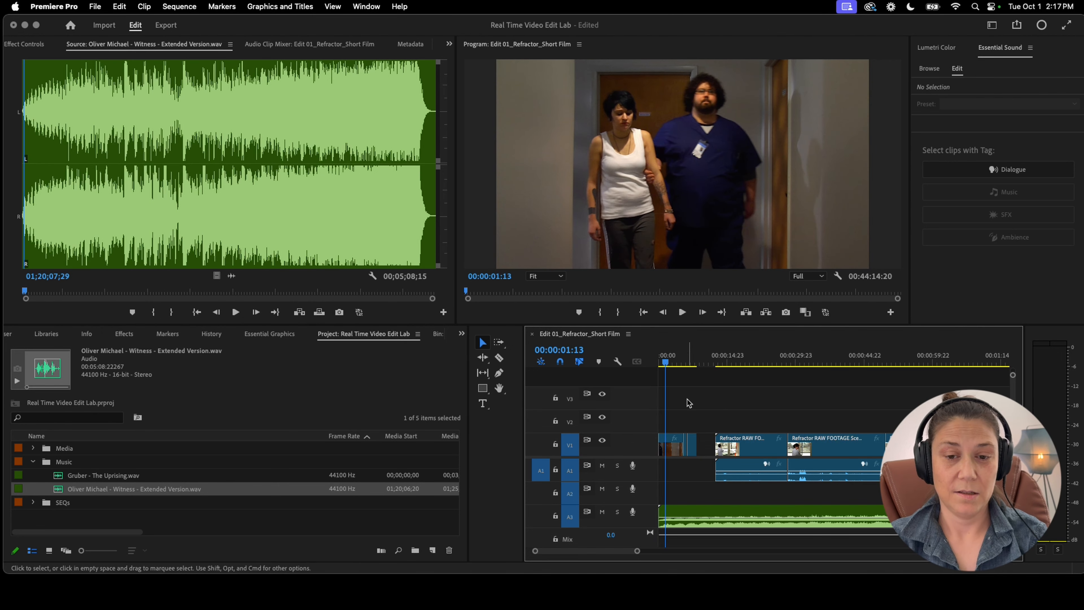
Move the Scene 1 hallway clips on V1 to start at about 00:00:03:10, leaving a music-only black opening, and play from there
{"action": "left_click_drag", "start_coordinate": [667, 436], "coordinate": [685, 450]}
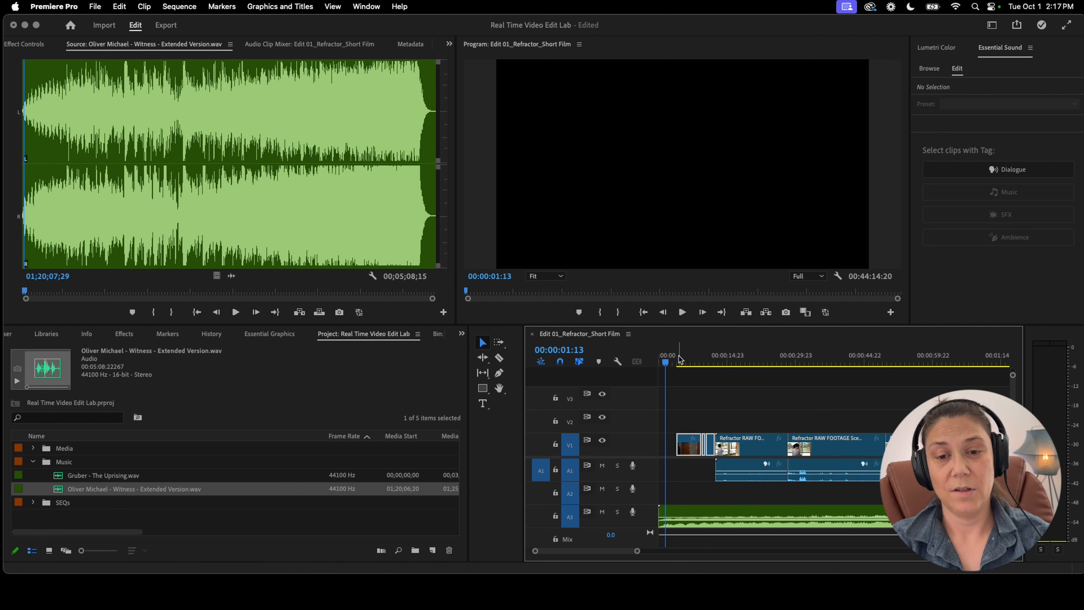
{"action": "key", "text": "equal"}
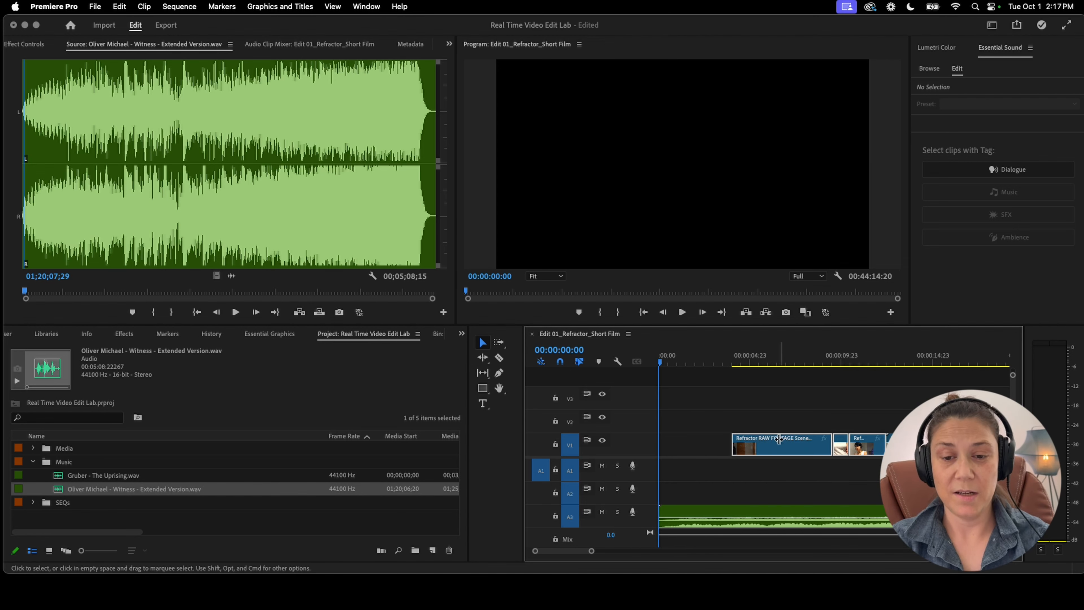
{"action": "key", "text": "space"}
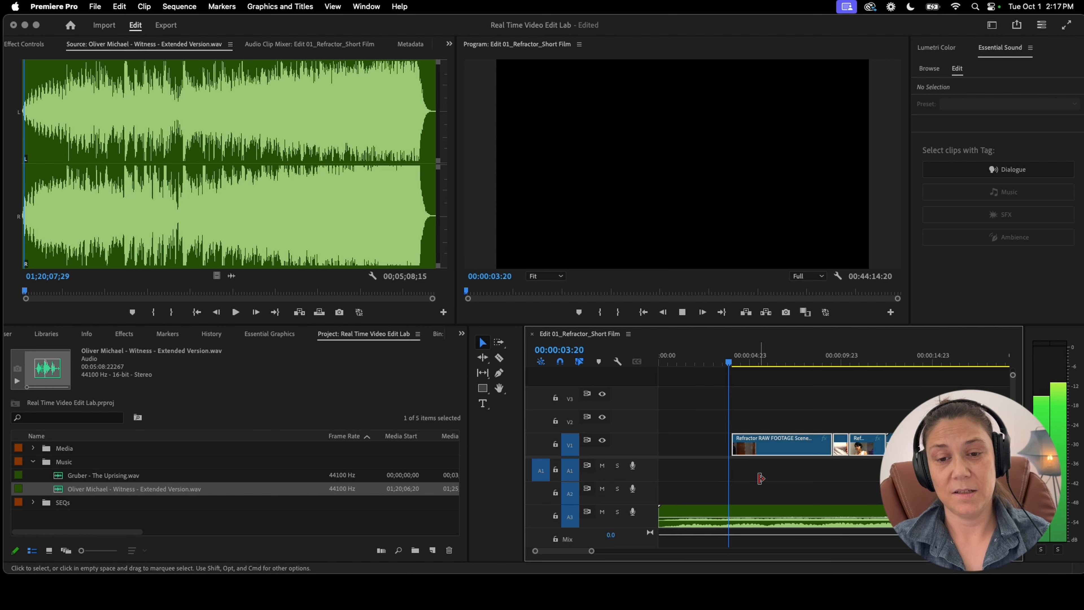
{"action": "key", "text": "space"}
{"action": "left_click", "coordinate": [721, 370]}
{"action": "mouse_move", "coordinate": [761, 445]}
{"action": "left_mouse_down"}
{"action": "mouse_move", "coordinate": [745, 446]}
{"action": "mouse_move", "coordinate": [754, 445]}
{"action": "left_mouse_up"}
{"action": "key", "text": "space"}
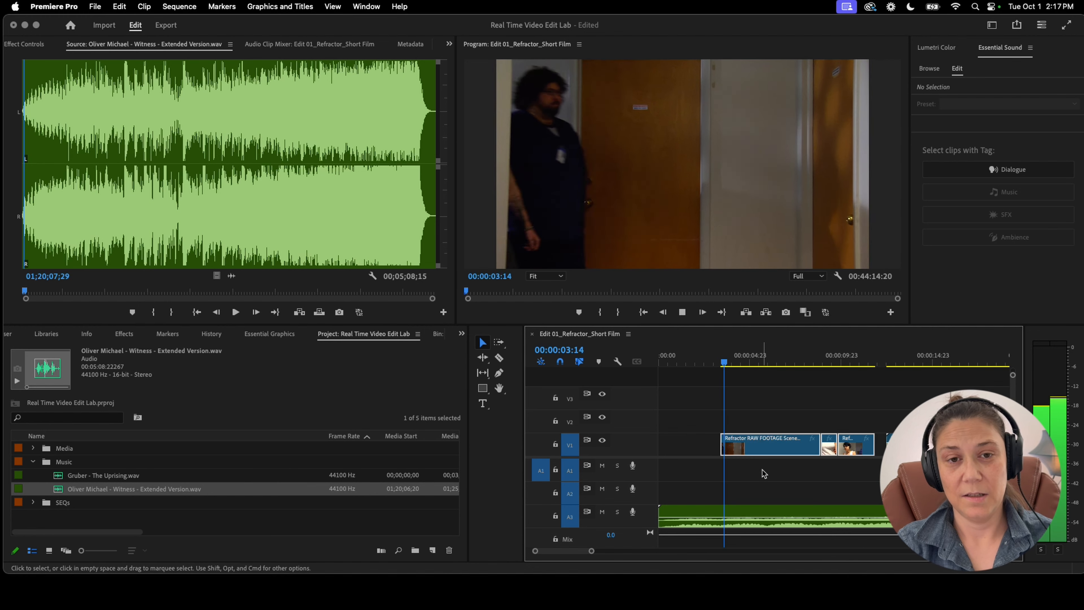
Reduce the height of the video tracks and play the hallway shots against the music
{"action": "key", "text": "super+minus"}
{"action": "key", "text": "super+minus"}
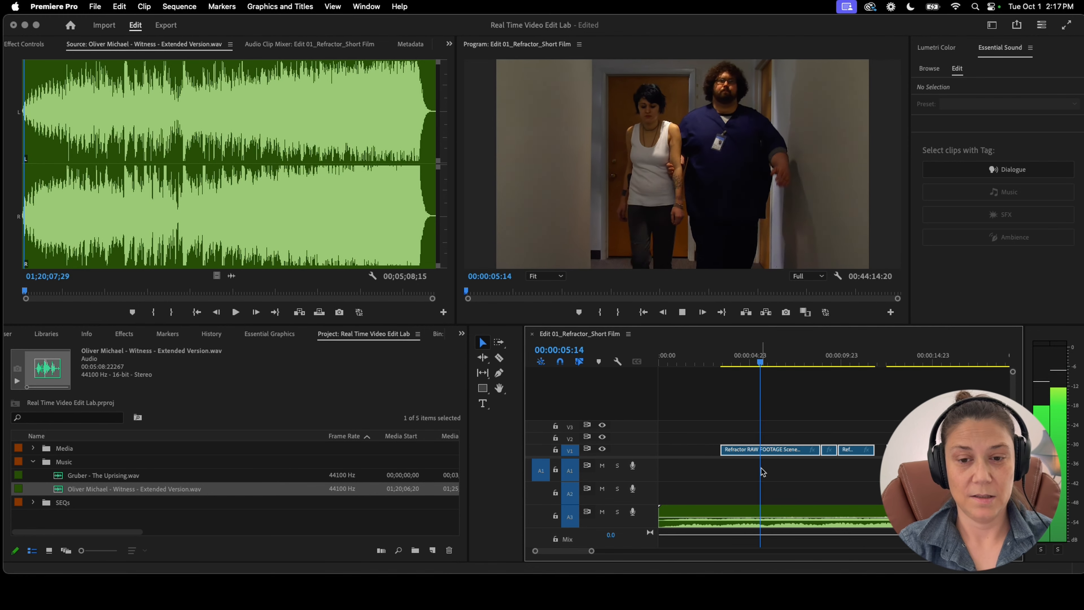
{"action": "scroll", "coordinate": [764, 469], "scroll_direction": "right", "scroll_amount": 2}
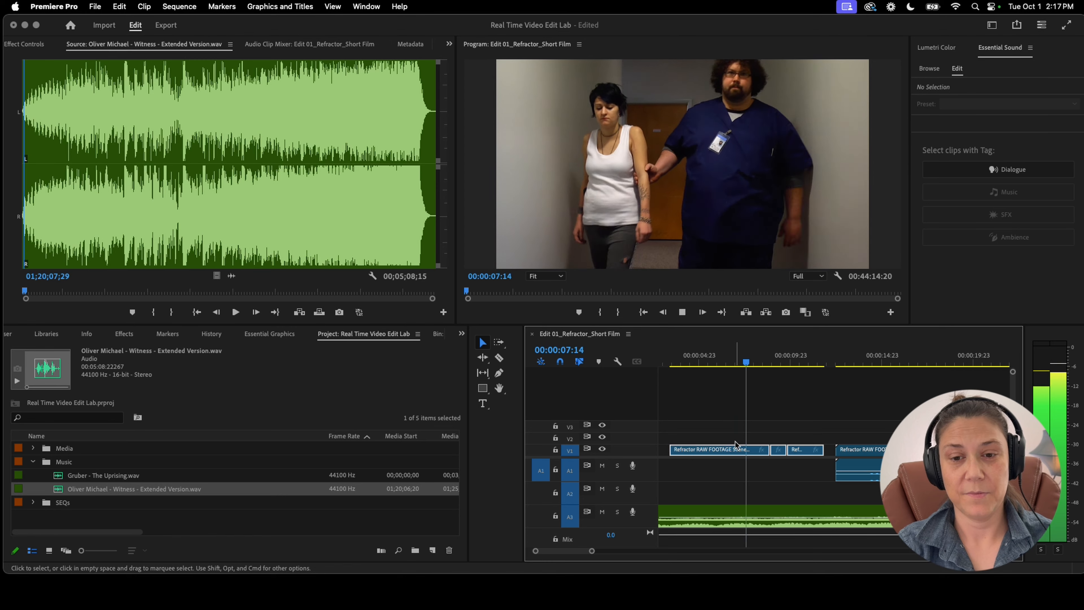
{"action": "left_click", "coordinate": [671, 356]}
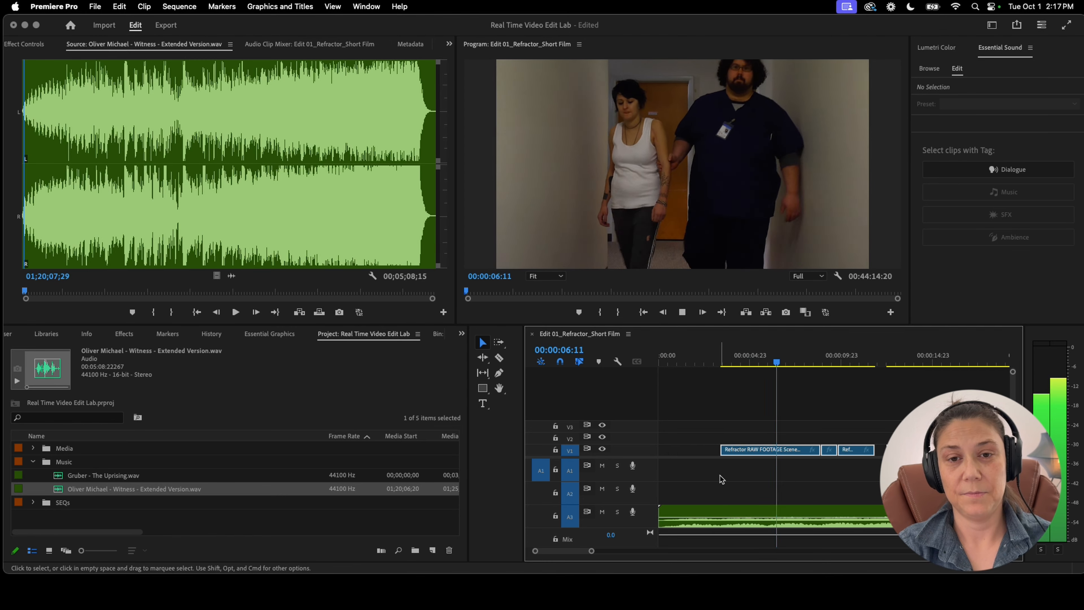
{"action": "key", "text": "space"}
Trim the end of the first hallway shot on V1 back to about 00:00:07:10 and play across the cut
{"action": "left_click", "coordinate": [811, 432]}
{"action": "left_click_drag", "start_coordinate": [815, 451], "coordinate": [794, 448]}
{"action": "key", "text": "super+z"}
{"action": "key", "text": "space"}
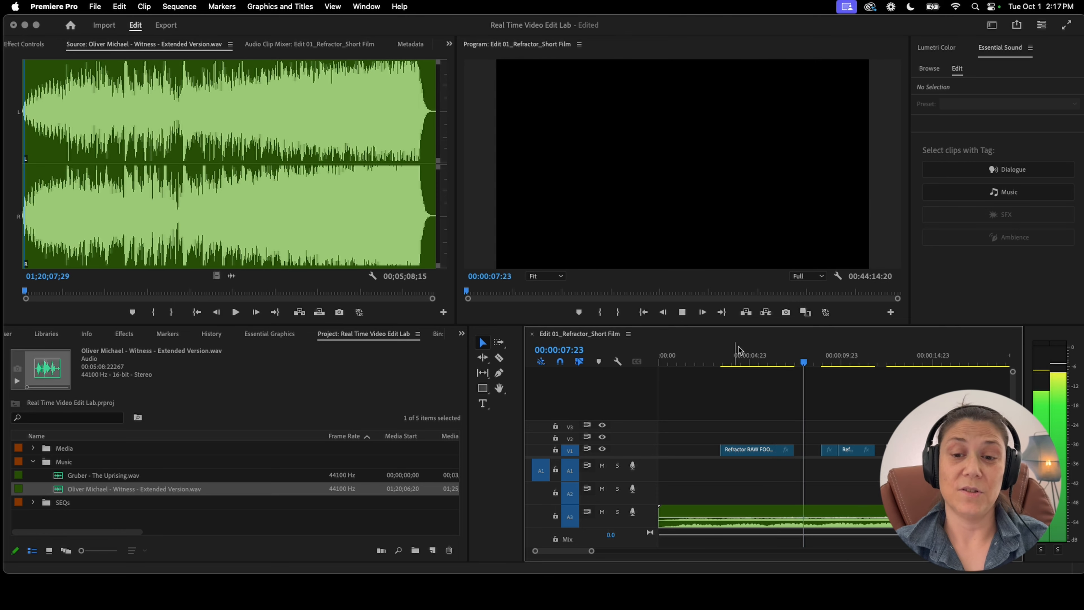
{"action": "key", "text": "space"}
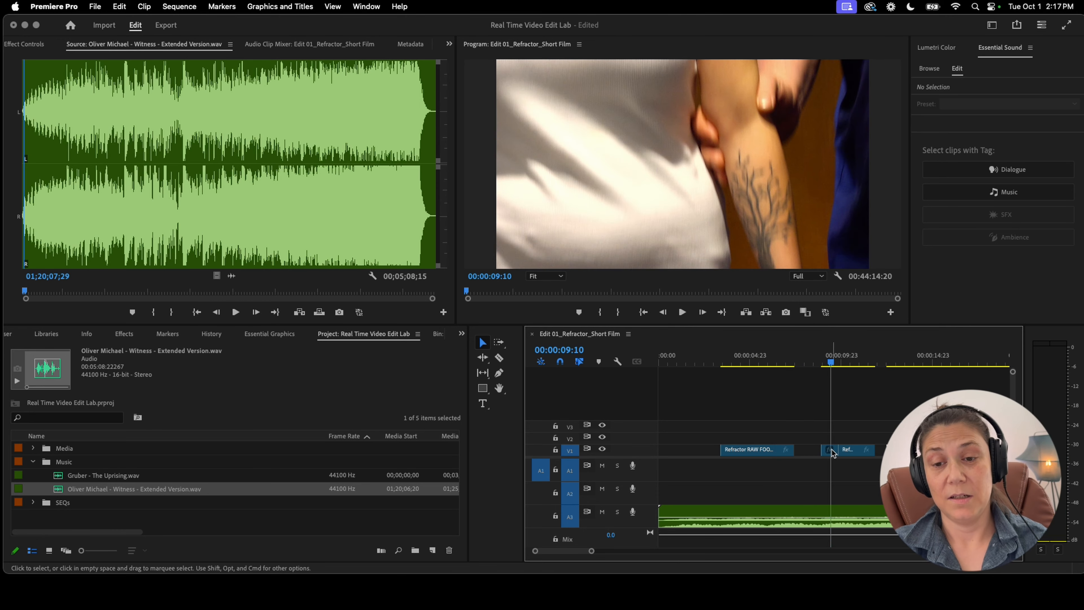
Move the tattooed-arm close-up directly against the end of the first hallway shot and play the opening from about 00:00:03:12
{"action": "left_click_drag", "start_coordinate": [822, 451], "coordinate": [803, 450]}
{"action": "left_click", "coordinate": [722, 360]}
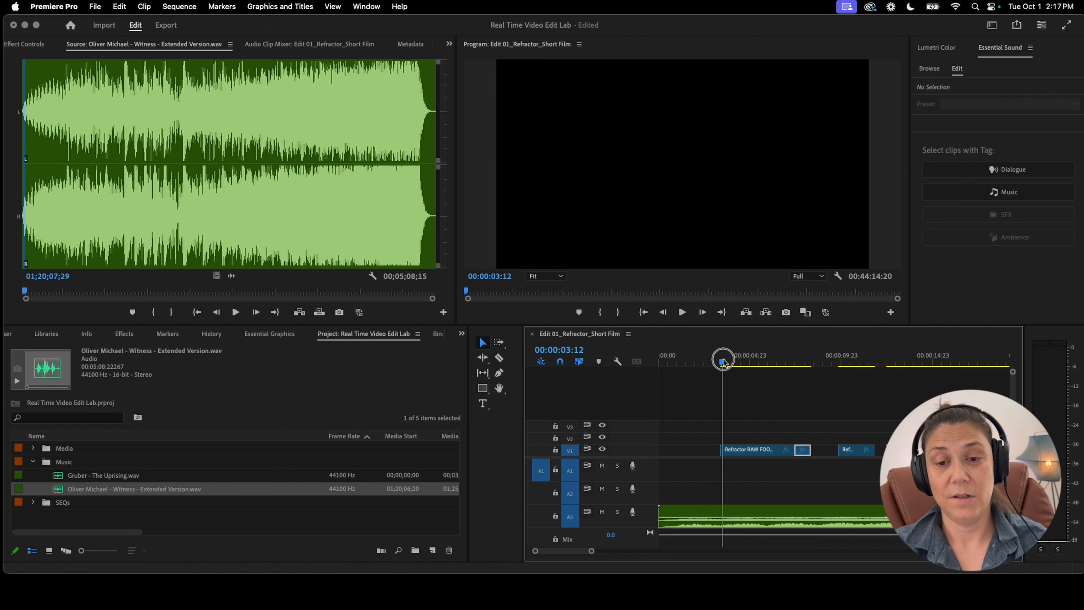
{"action": "key", "text": "space"}
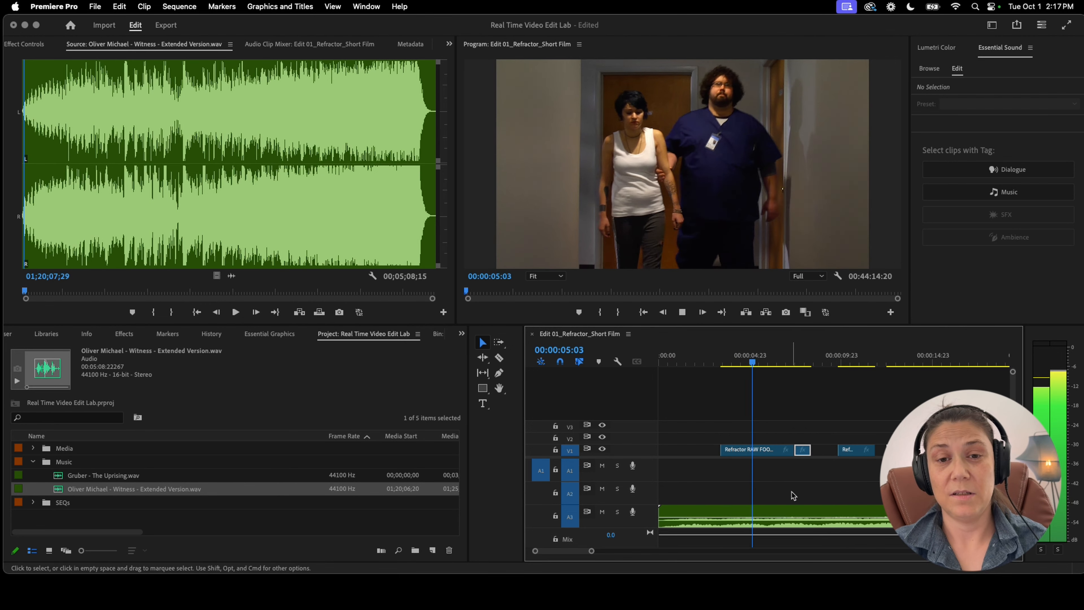
{"action": "scroll", "coordinate": [789, 496], "scroll_direction": "right", "scroll_amount": 2}
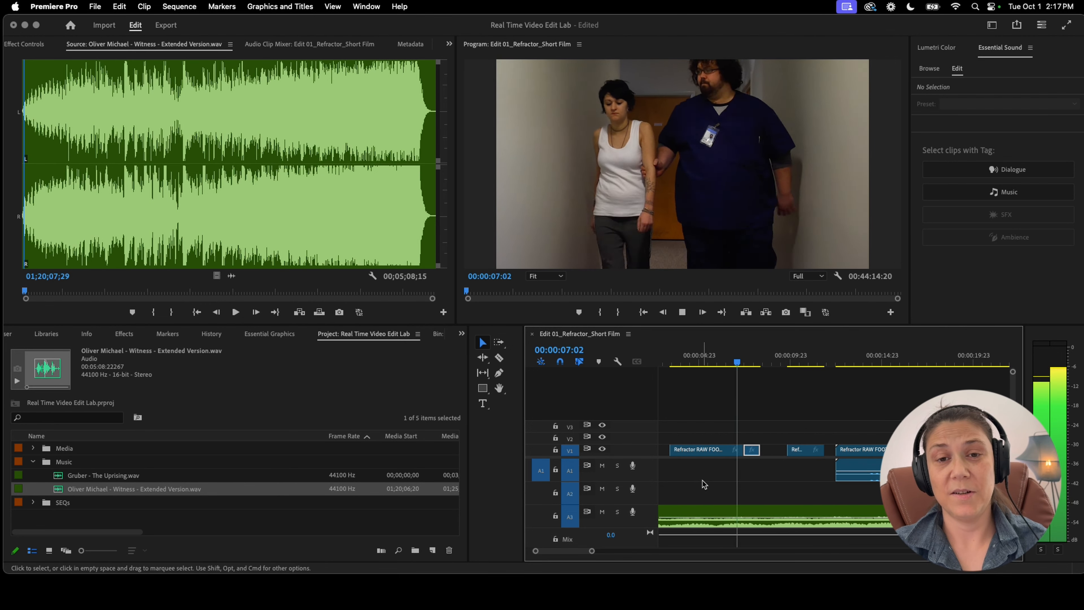
{"action": "key", "text": "space"}
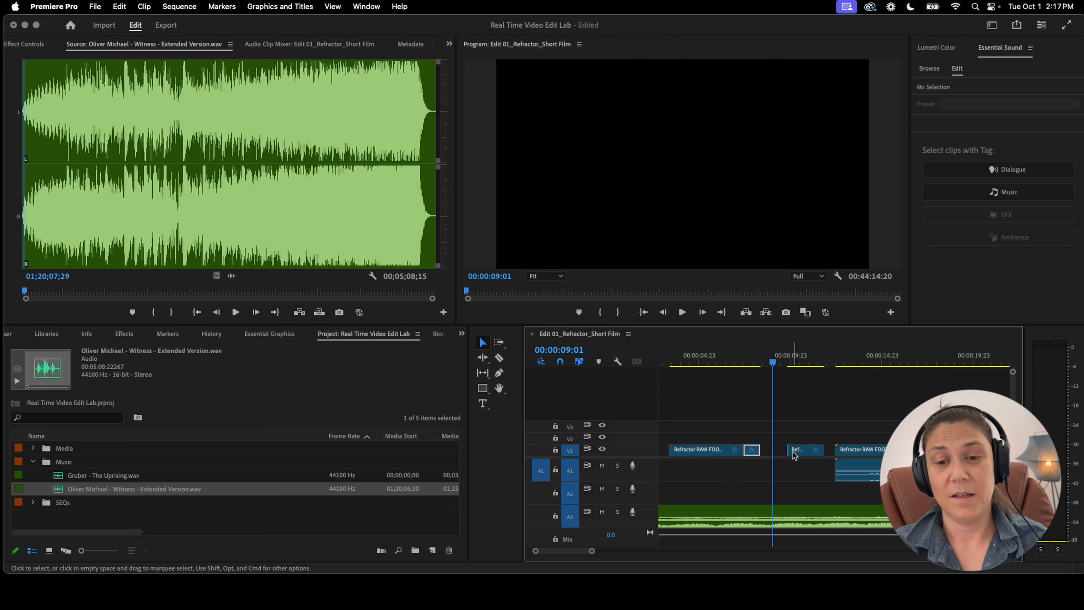
Move the face close-up directly against the end of the arm close-up on V1 and play from about 00:00:07:22
{"action": "left_click_drag", "start_coordinate": [800, 454], "coordinate": [774, 454]}
{"action": "left_click", "coordinate": [754, 359]}
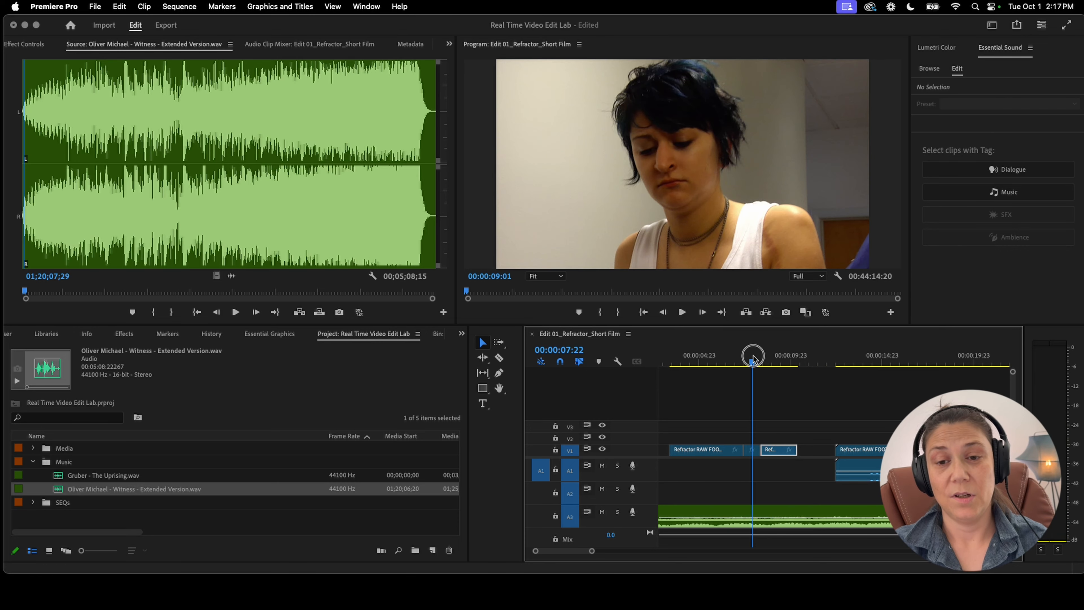
{"action": "key", "text": "space"}
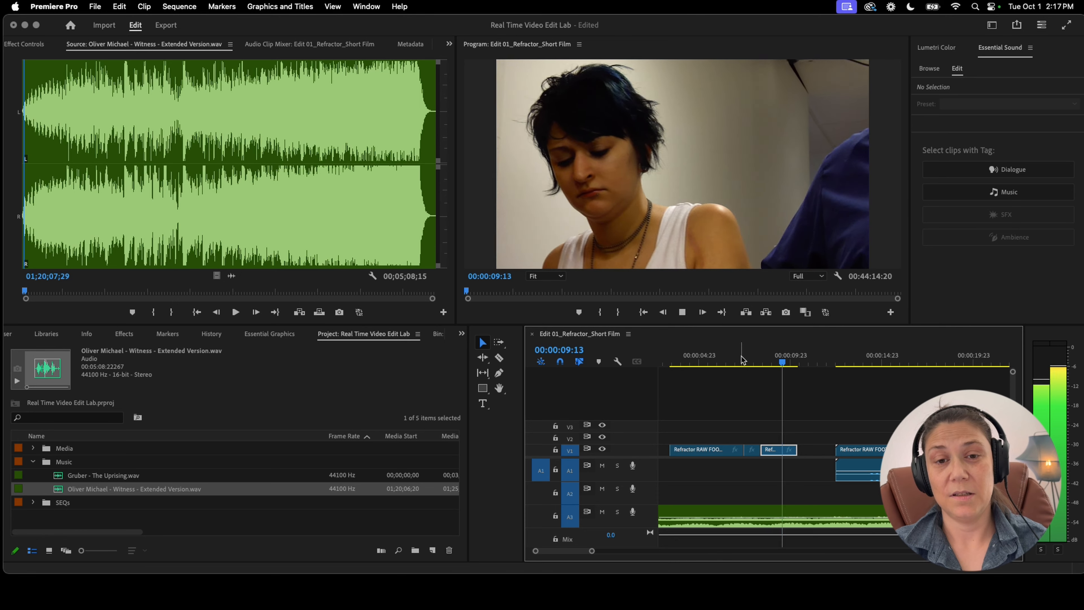
Extend the end of the face close-up on V1 to about 00:00:11:03 and play through it
{"action": "left_click_drag", "start_coordinate": [797, 450], "coordinate": [828, 451]}
{"action": "left_click", "coordinate": [787, 361]}
{"action": "key", "text": "space"}
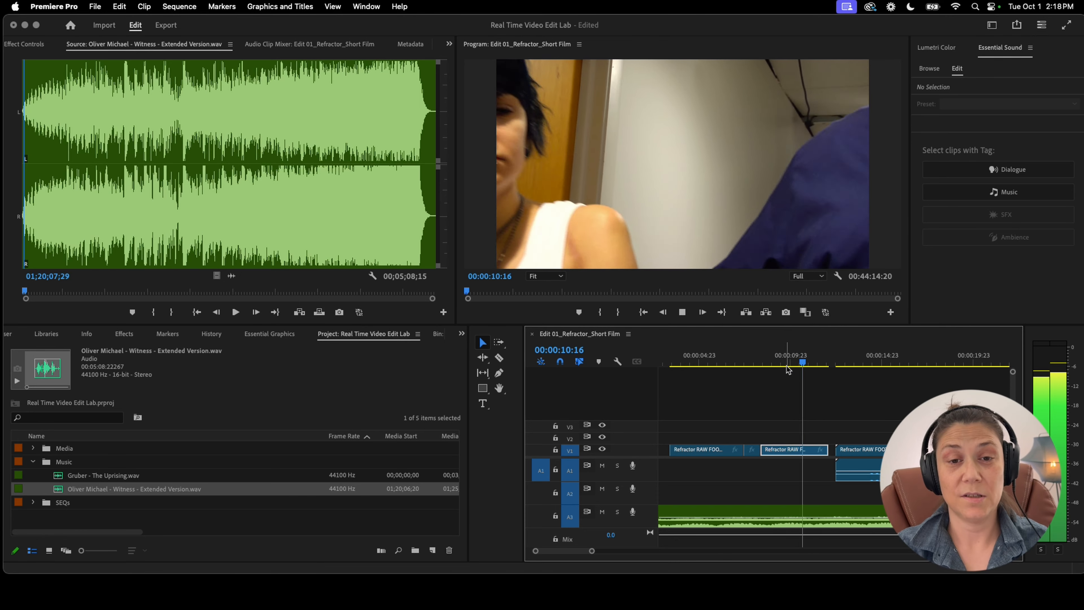
{"action": "key", "text": "space"}
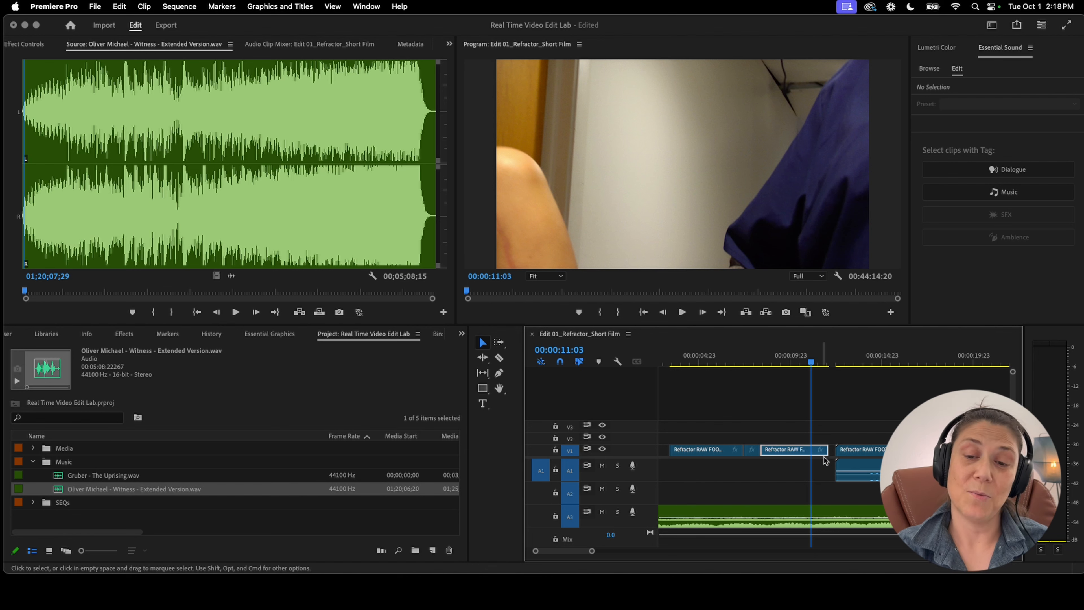
{"action": "left_click_drag", "start_coordinate": [821, 449], "coordinate": [810, 449]}
{"action": "left_click", "coordinate": [764, 355]}
{"action": "key", "text": "space"}
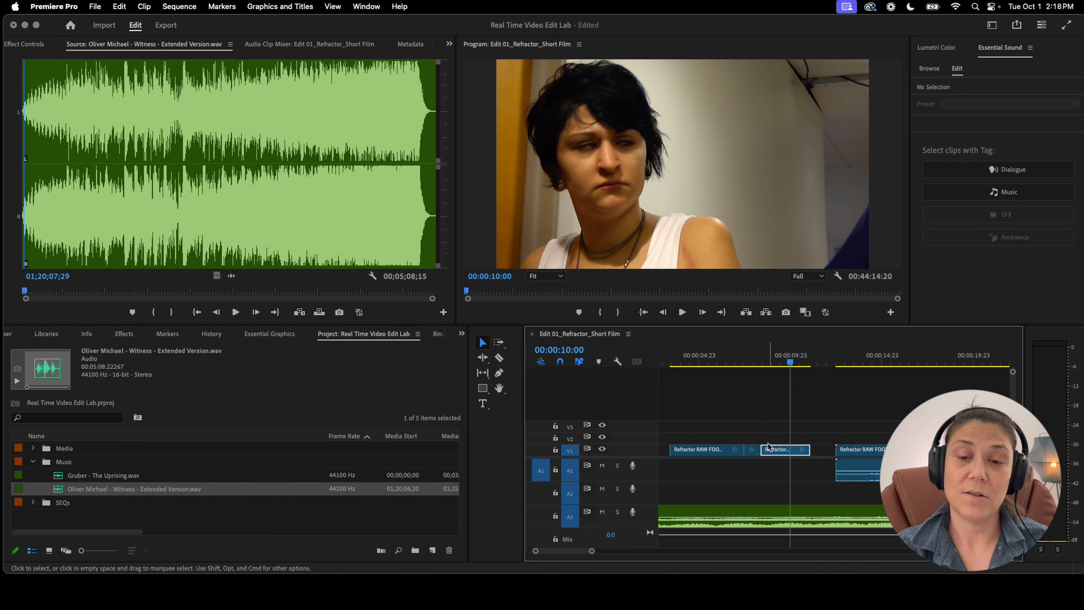
Reframe the face close-up with Scale 125 and Position 2326, 1255, playing it to check the framing
{"action": "left_click", "coordinate": [27, 44]}
{"action": "left_click_drag", "start_coordinate": [183, 115], "coordinate": [174, 105]}
{"action": "left_click", "coordinate": [752, 354]}
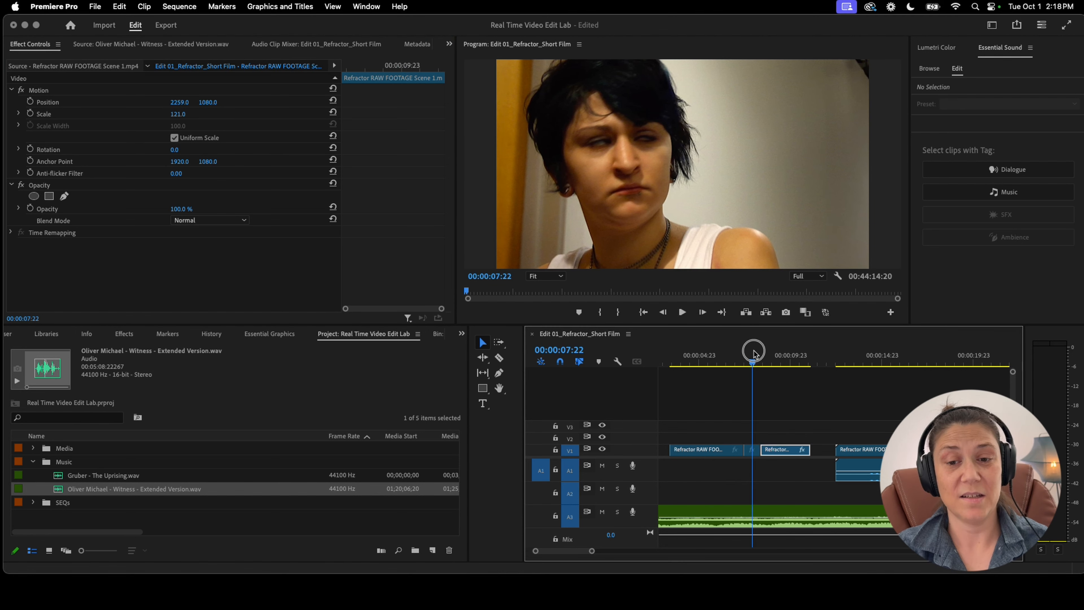
{"action": "key", "text": "space"}
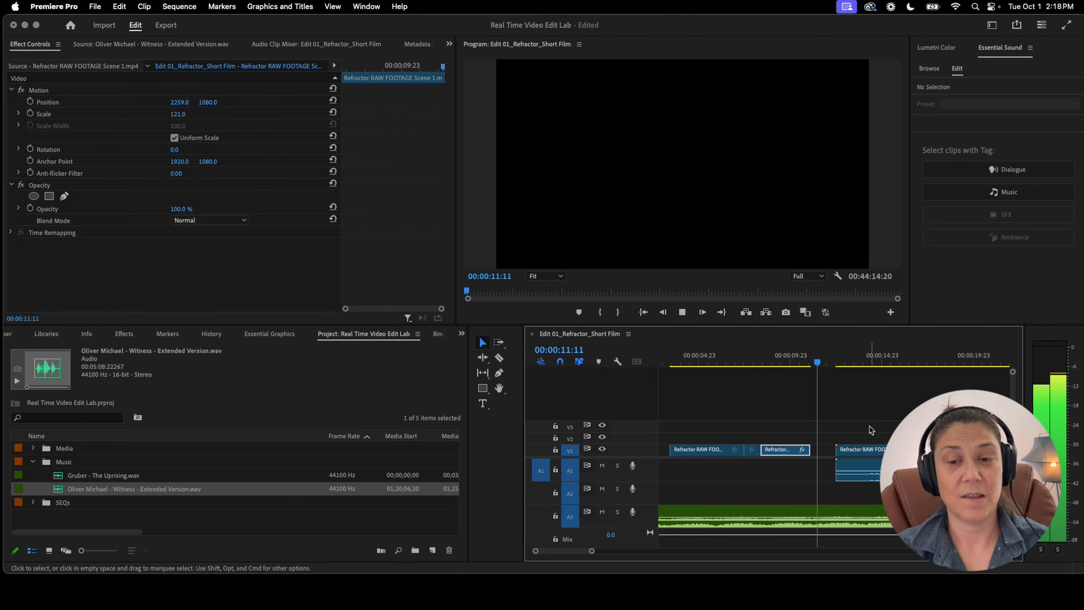
{"action": "left_click", "coordinate": [778, 358]}
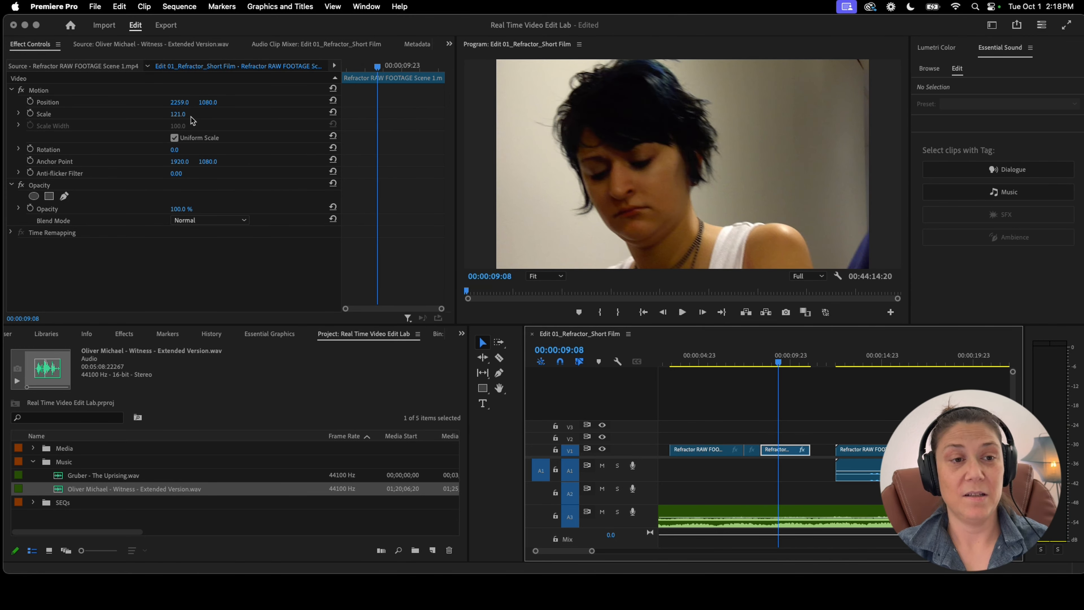
{"action": "left_click", "coordinate": [178, 115]}
{"action": "type", "text": "125"}
{"action": "key", "text": "Return"}
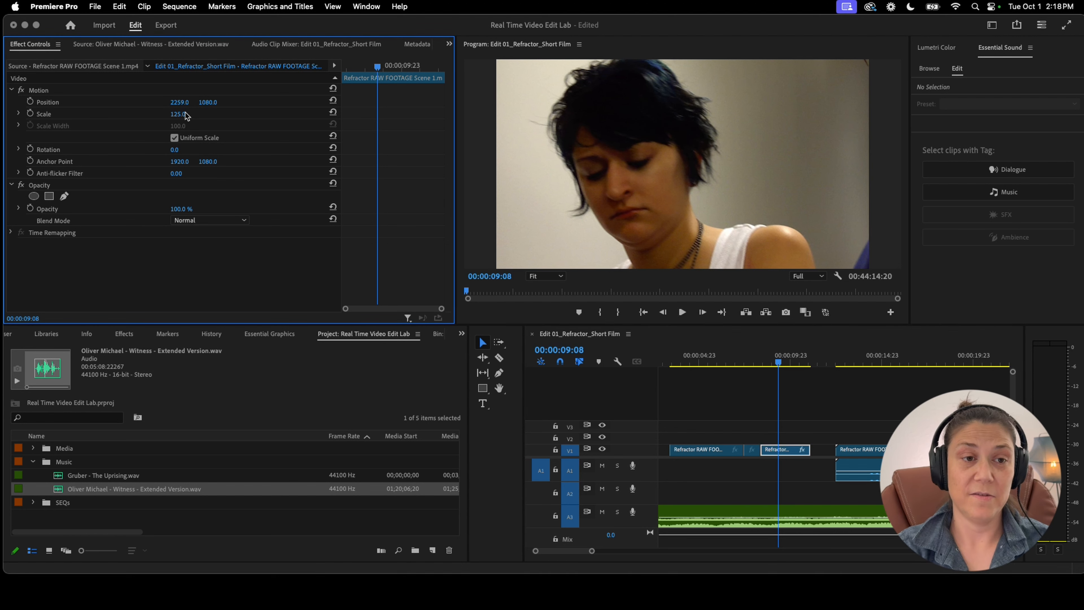
{"action": "mouse_move", "coordinate": [181, 104]}
{"action": "left_mouse_down"}
{"action": "mouse_move", "coordinate": [206, 103]}
{"action": "mouse_move", "coordinate": [171, 105]}
{"action": "left_mouse_up"}
{"action": "key", "text": "space"}
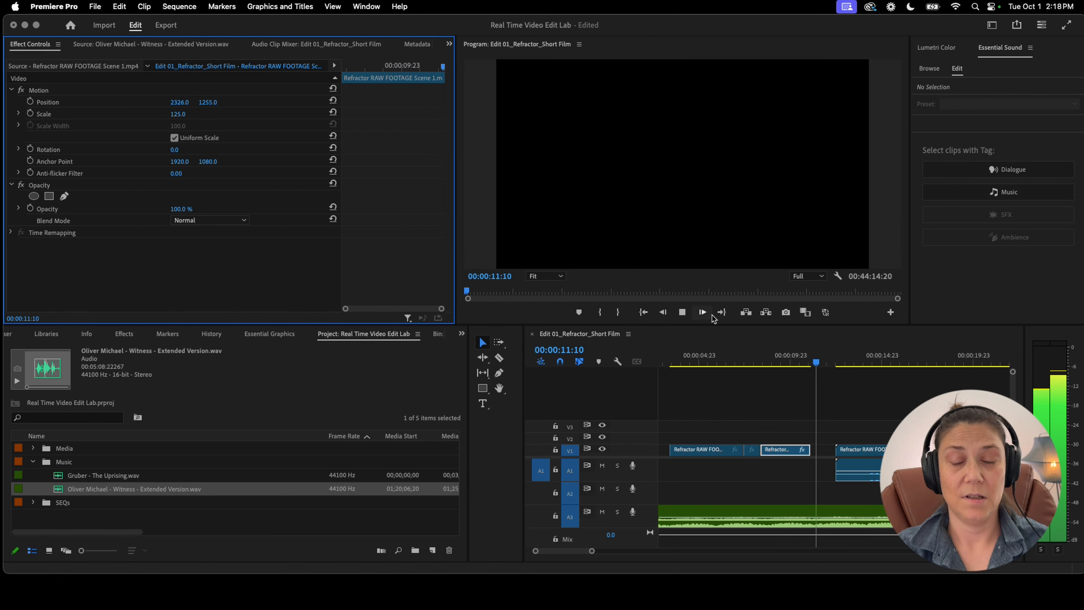
Set the face close-up's horizontal position to 2401 and play the shot from about 00:00:07:22
{"action": "key", "text": "space"}
{"action": "left_click_drag", "start_coordinate": [802, 357], "coordinate": [800, 356]}
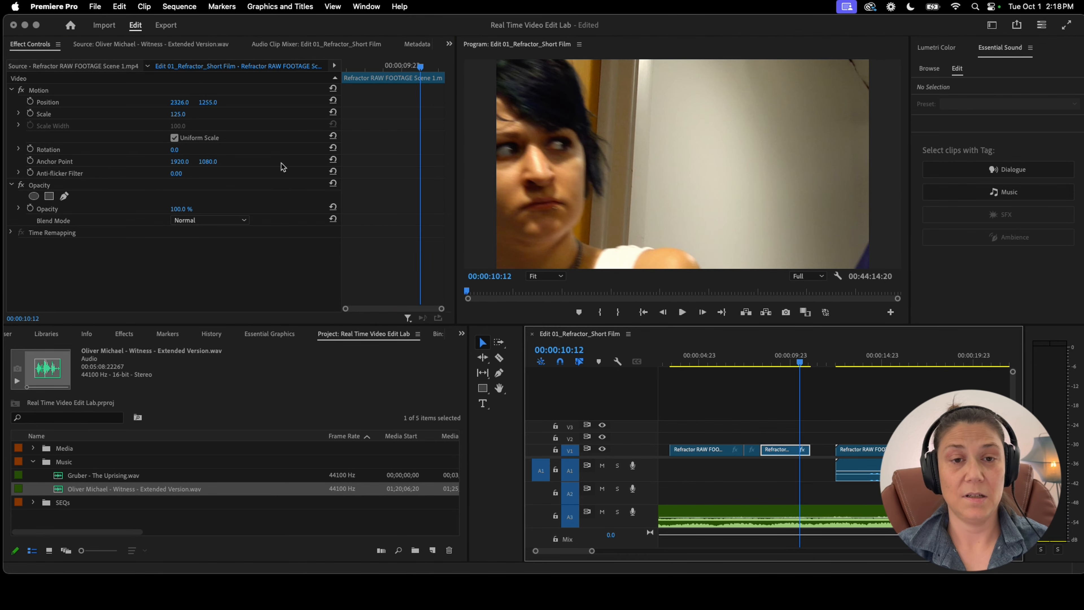
{"action": "left_click_drag", "start_coordinate": [171, 105], "coordinate": [173, 102]}
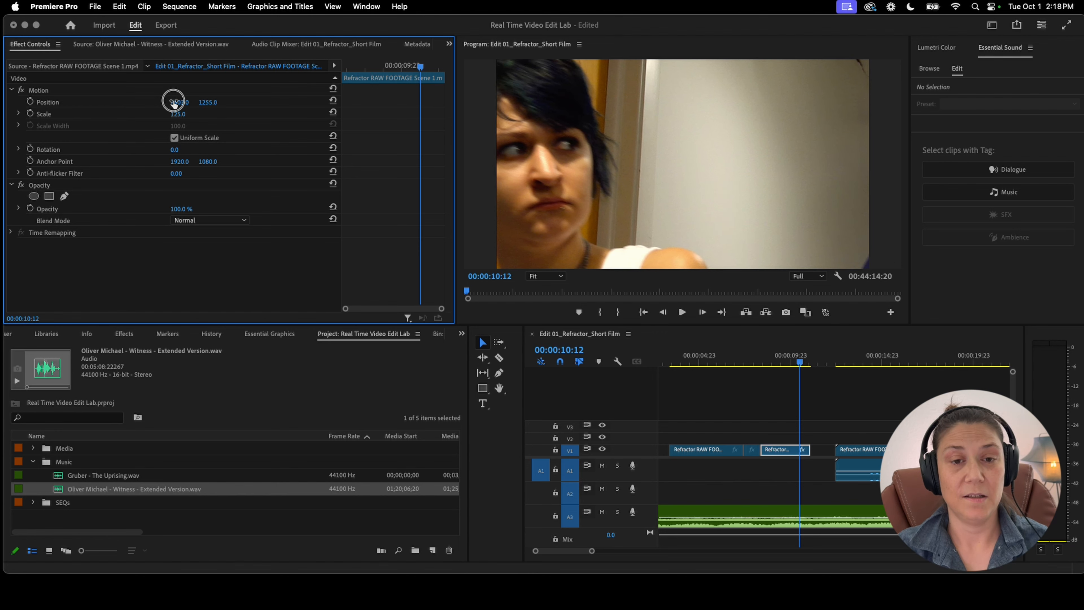
{"action": "key", "text": "space"}
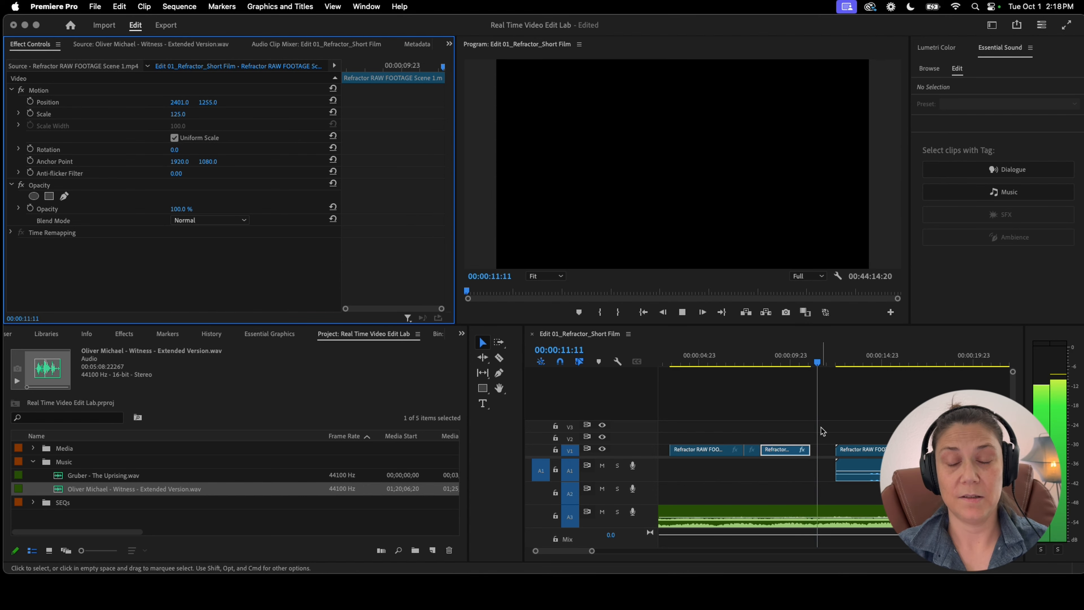
{"action": "key", "text": "space"}
{"action": "left_click", "coordinate": [753, 364]}
{"action": "key", "text": "space"}
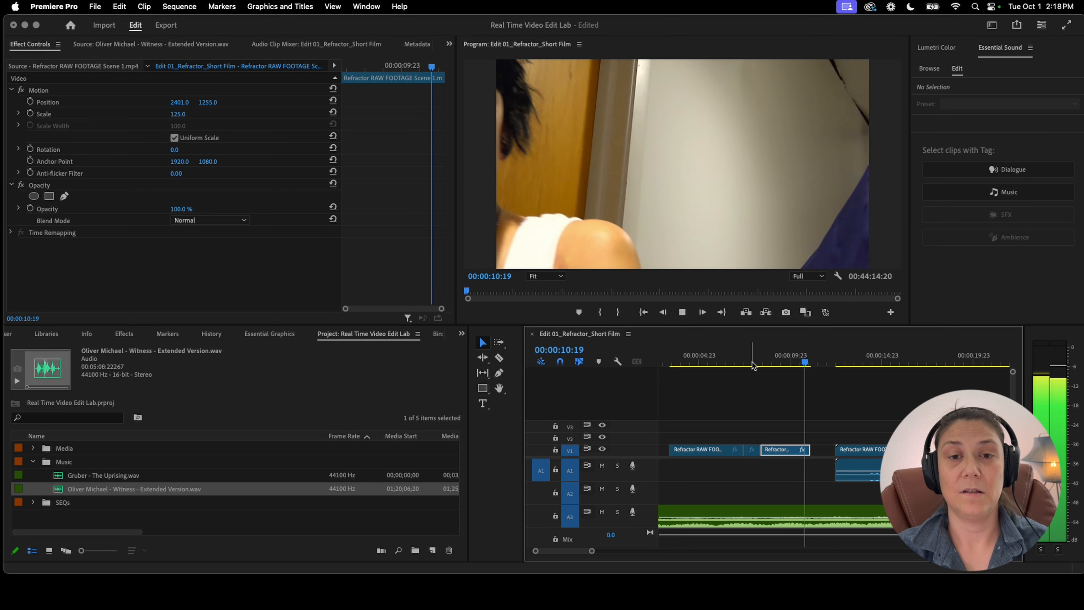
Trim the end of the face close-up on V1 back to about 00:00:10:18 and play across its end
{"action": "left_click_drag", "start_coordinate": [799, 356], "coordinate": [804, 361]}
{"action": "left_click_drag", "start_coordinate": [811, 358], "coordinate": [804, 358]}
{"action": "left_click_drag", "start_coordinate": [806, 449], "coordinate": [801, 449]}
{"action": "left_click", "coordinate": [781, 356]}
{"action": "key", "text": "space"}
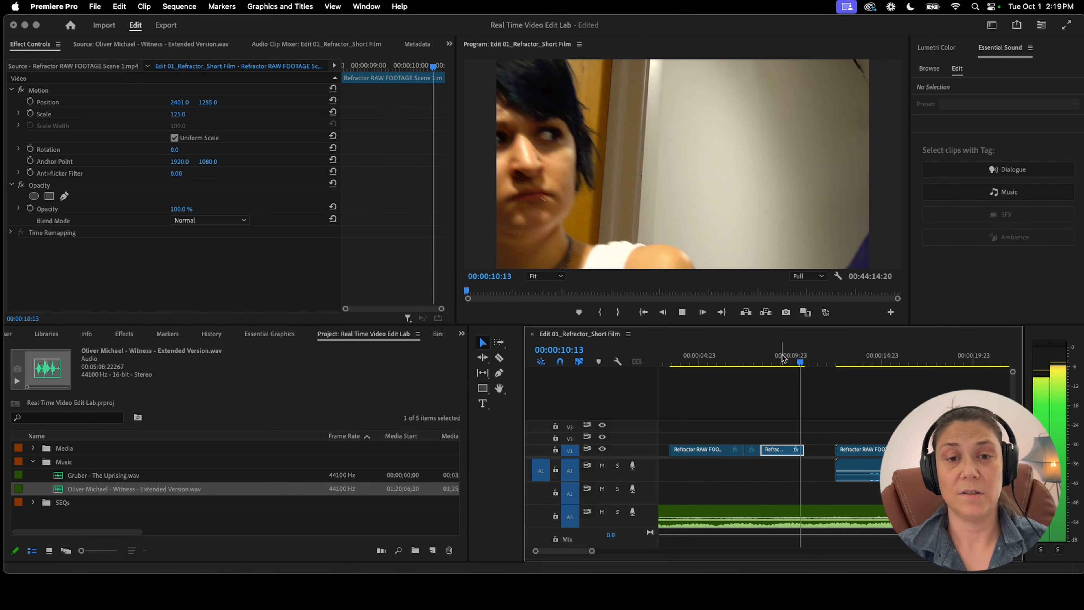
{"action": "key", "text": "space"}
Check the doctor's window shot at 00:00:13:06 and read the doctor's office scene in REFRACTORY script.pdf in Acrobat
{"action": "left_click_drag", "start_coordinate": [838, 358], "coordinate": [851, 358]}
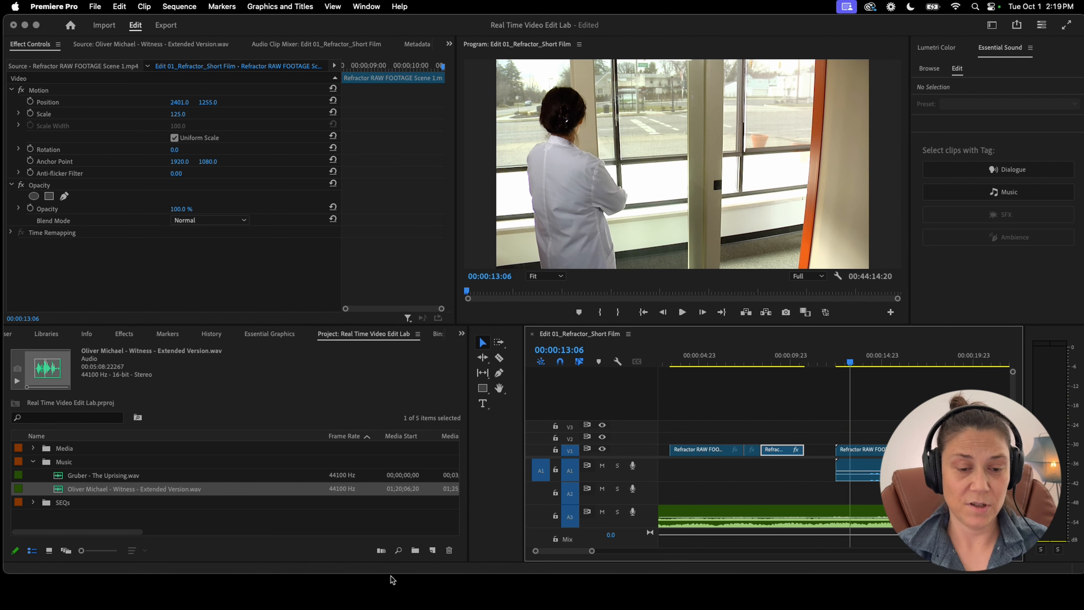
{"action": "key", "text": "super+Tab"}
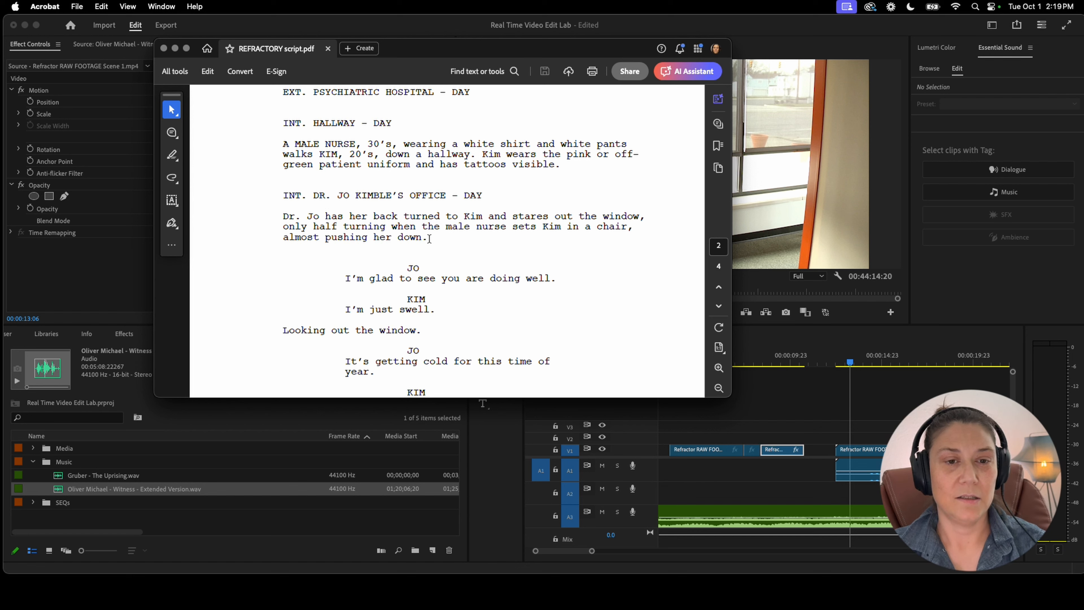
{"action": "scroll", "coordinate": [446, 238], "scroll_direction": "down", "scroll_amount": 2}
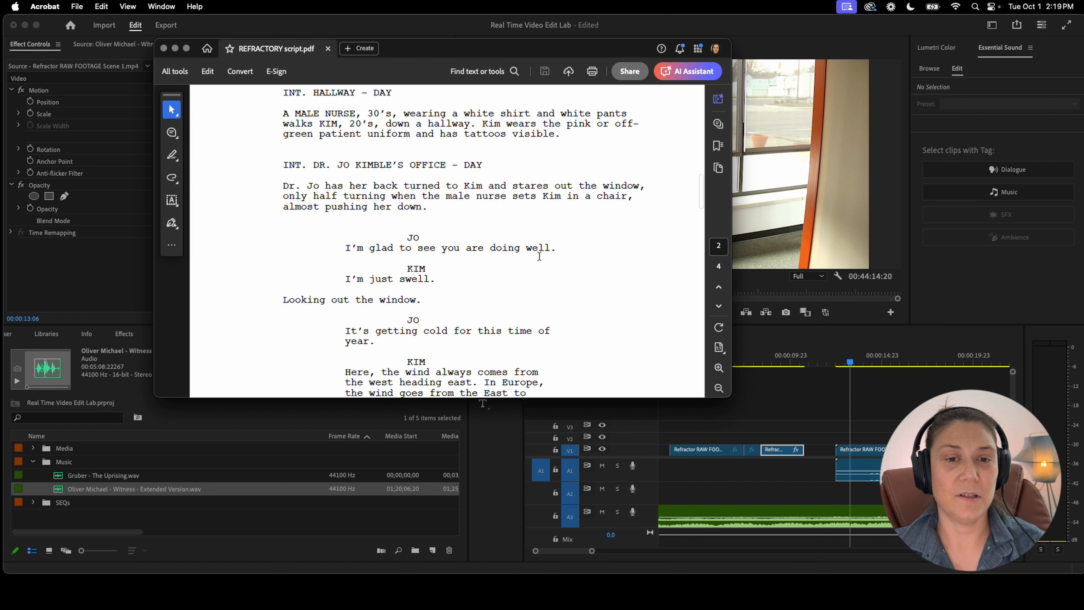
{"action": "scroll", "coordinate": [539, 256], "scroll_direction": "down", "scroll_amount": 3}
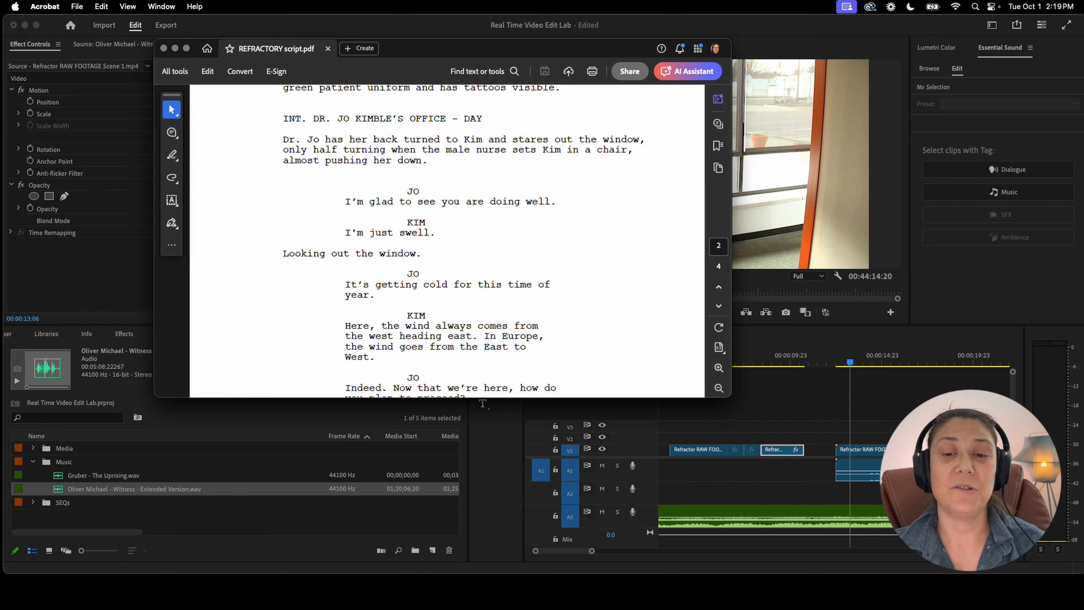
{"action": "left_click", "coordinate": [175, 49]}
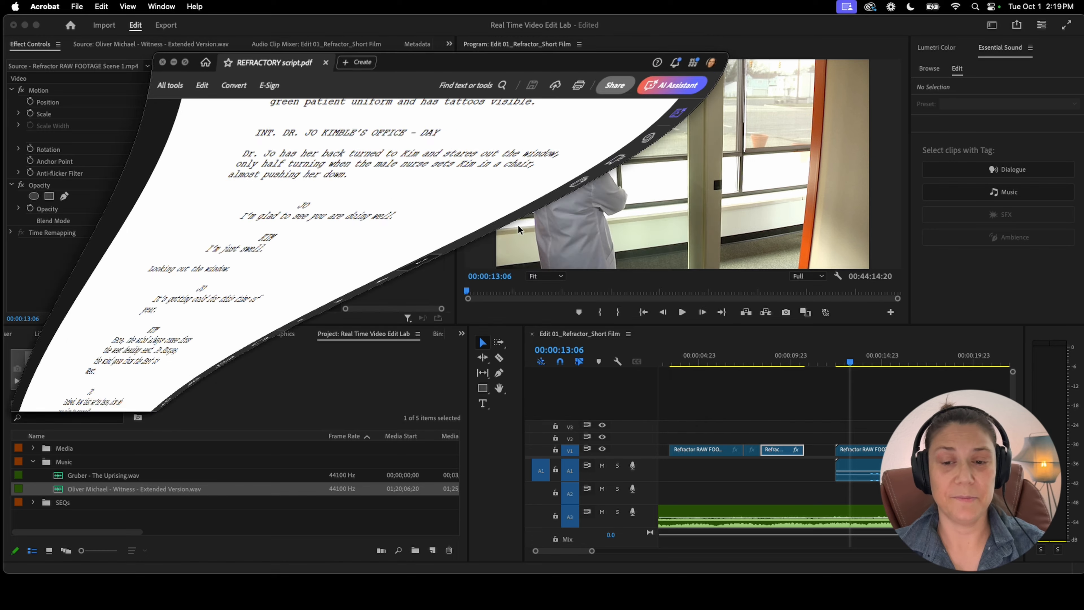
Mute music track A3 and play the doctor's window shot up to about 00:00:16:21
{"action": "left_click", "coordinate": [839, 361]}
{"action": "key", "text": "space"}
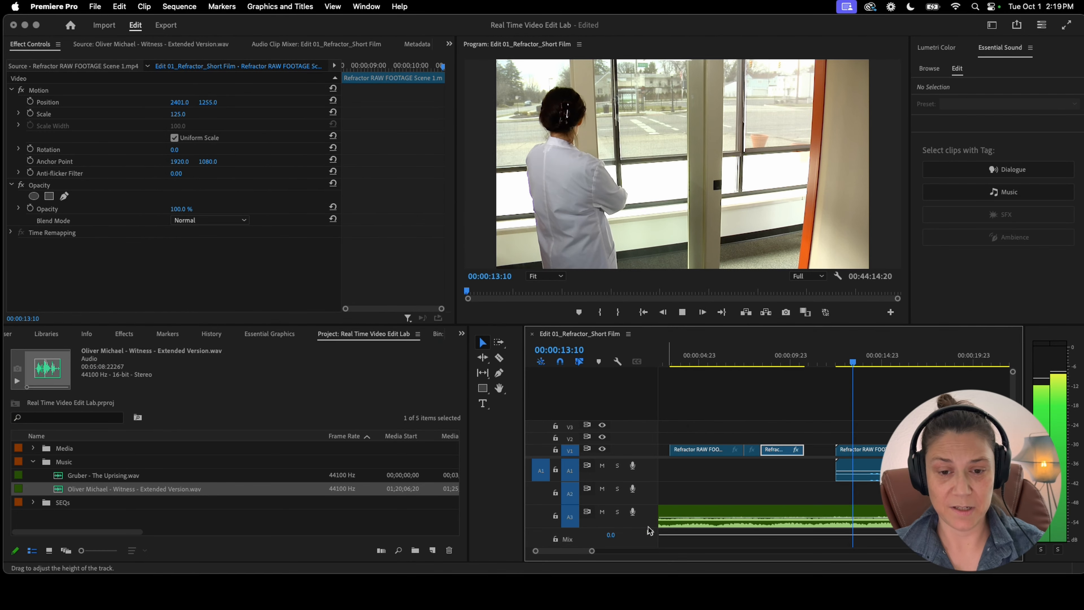
{"action": "left_click", "coordinate": [602, 512]}
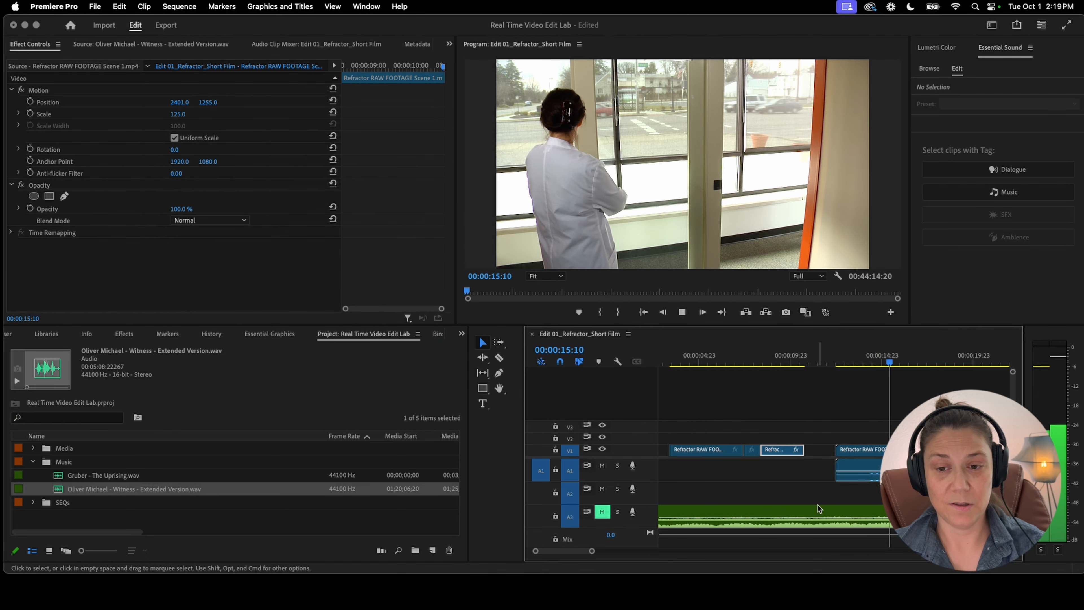
{"action": "key", "text": "minus"}
{"action": "key", "text": "minus"}
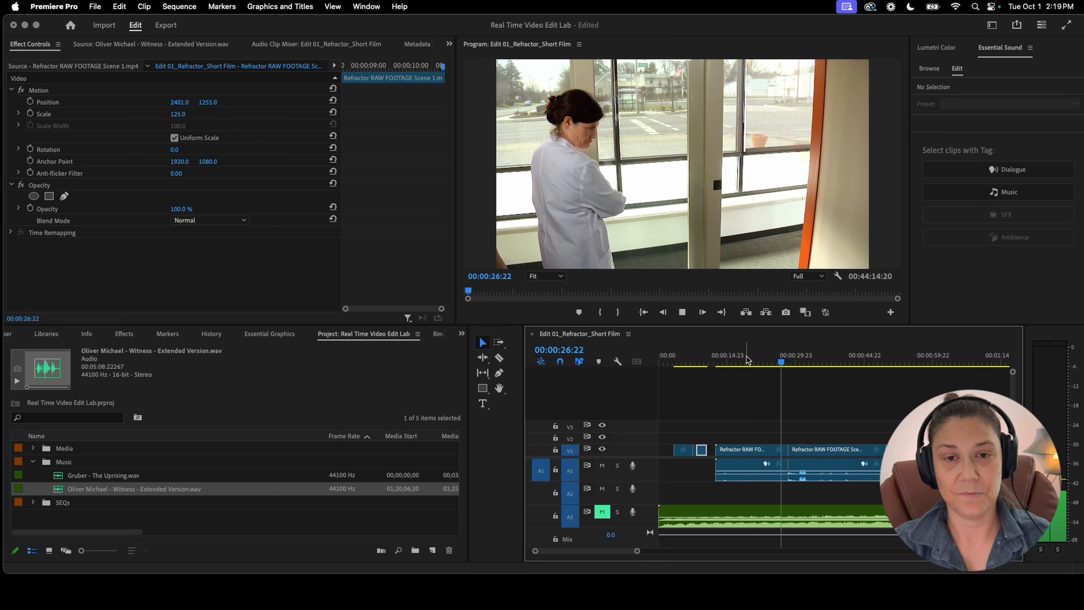
{"action": "left_click", "coordinate": [731, 357]}
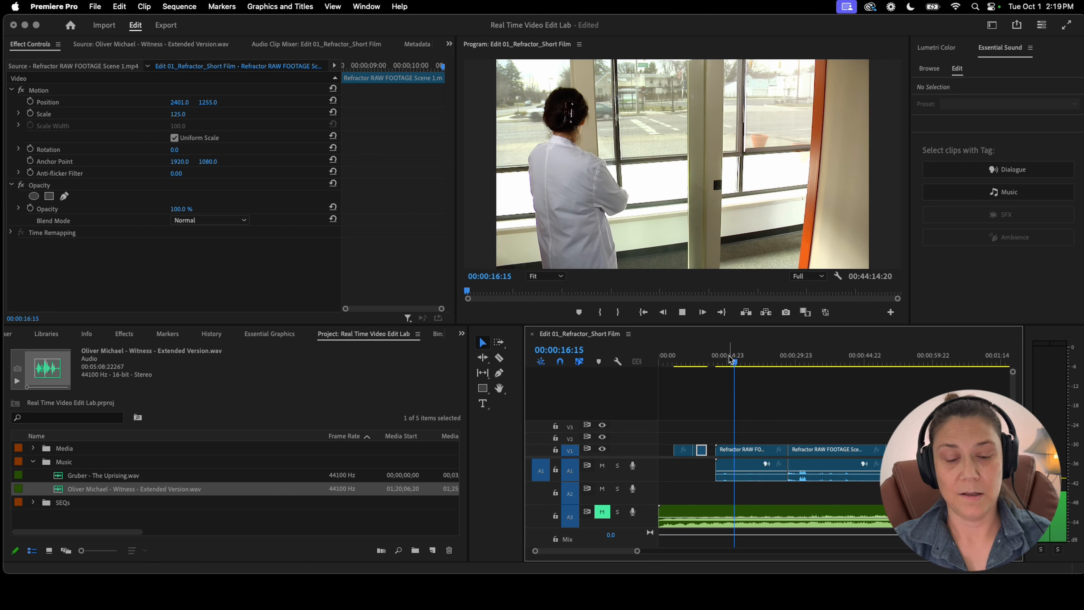
{"action": "left_click", "coordinate": [728, 358]}
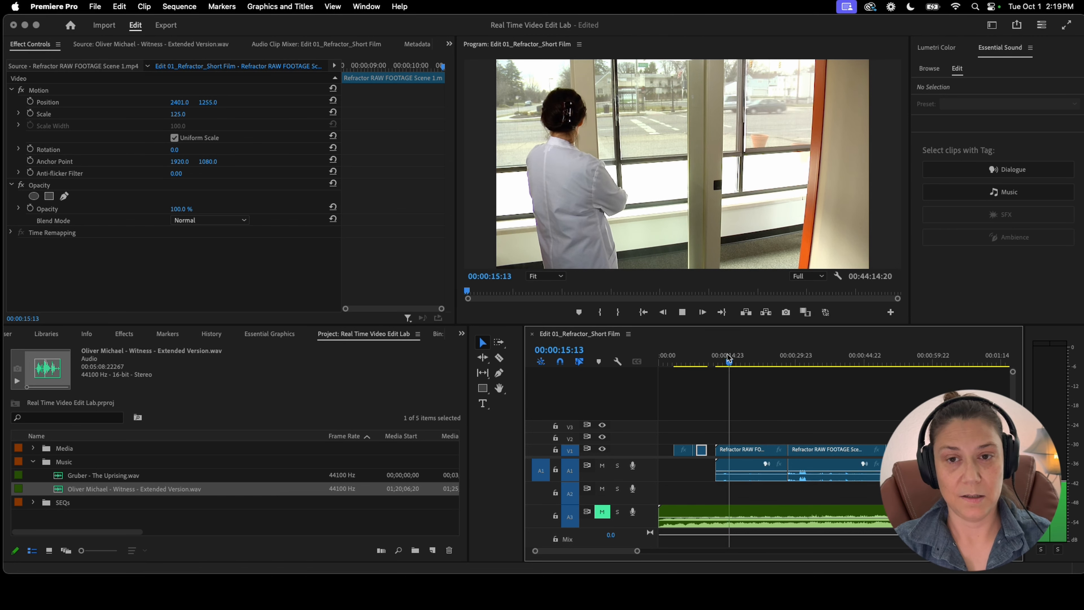
{"action": "key", "text": "space"}
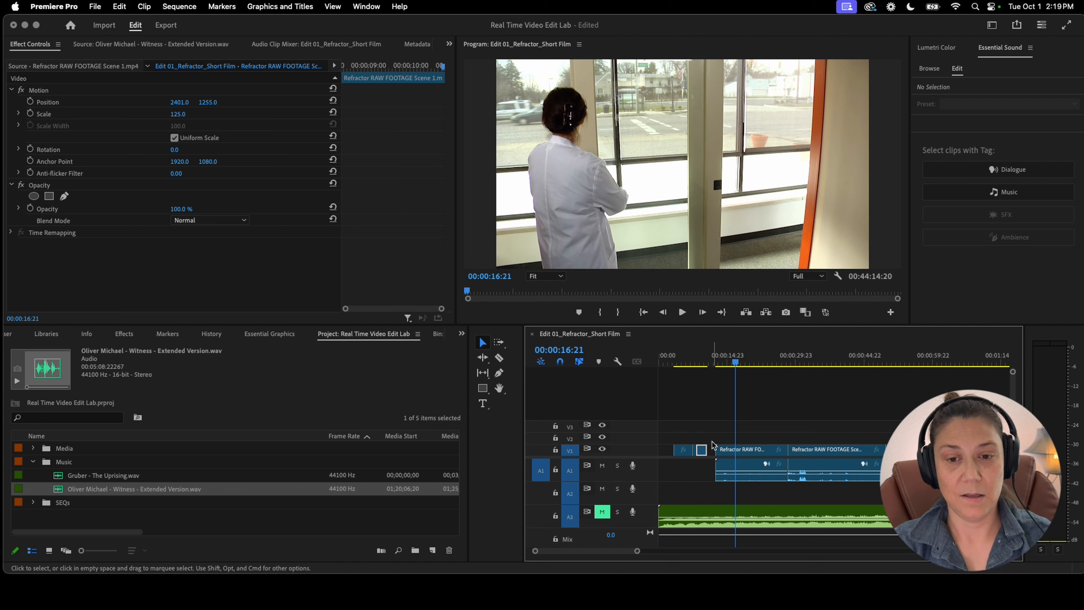
Try starting the doctor's window shot at about 00:00:16:21 and placing it directly against the face close-up
{"action": "left_click_drag", "start_coordinate": [718, 448], "coordinate": [733, 451]}
{"action": "left_click", "coordinate": [673, 354]}
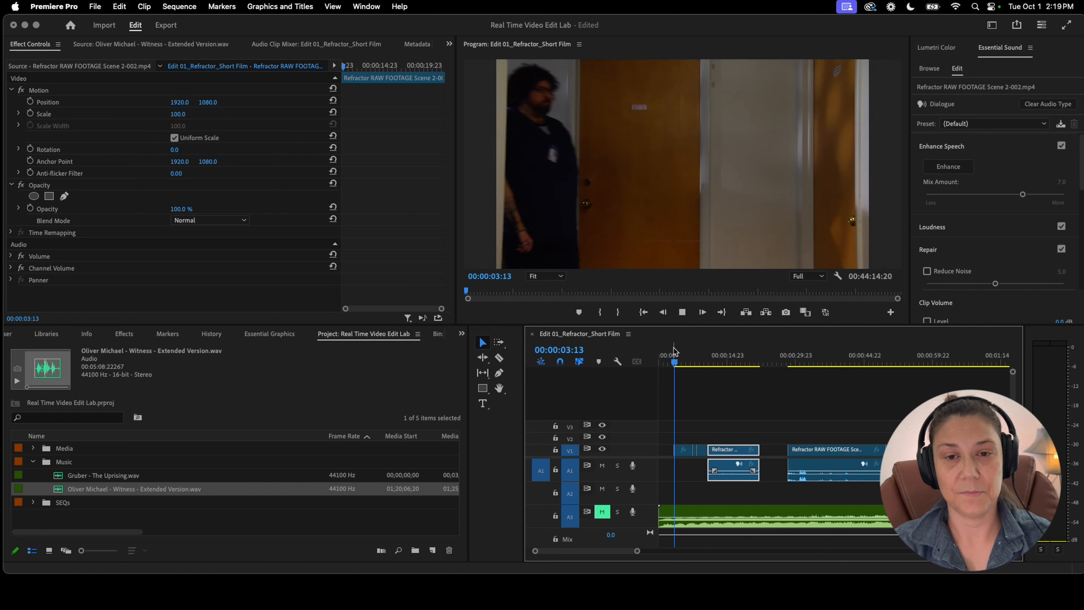
{"action": "key", "text": "space"}
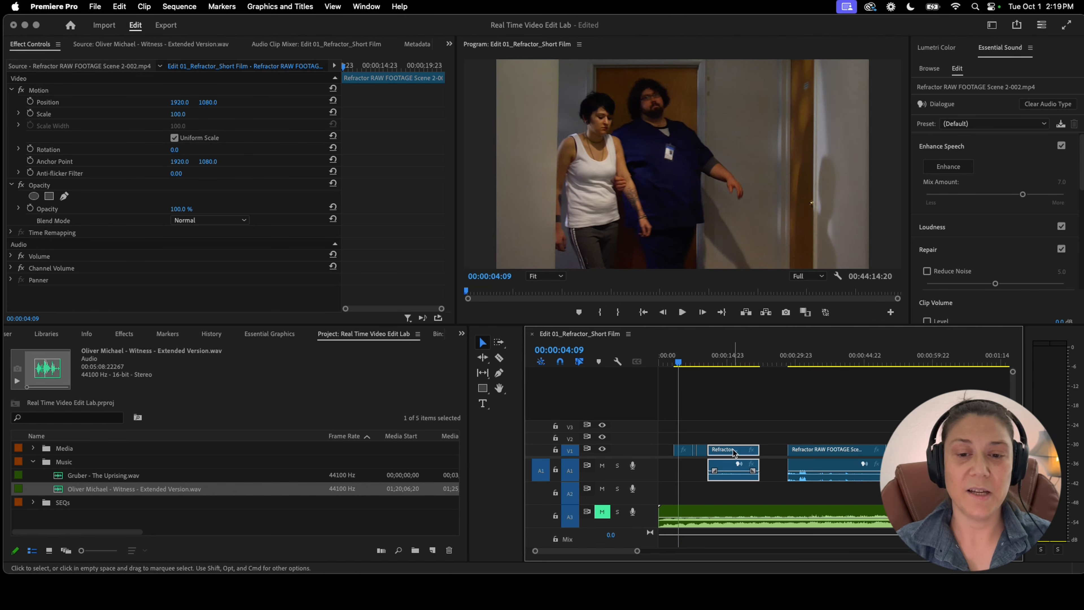
Extend the start of the doctor's window shot back to about 00:00:13:13 and split the shot at 00:00:16:16
{"action": "mouse_move", "coordinate": [700, 355]}
{"action": "left_mouse_down"}
{"action": "mouse_move", "coordinate": [729, 357]}
{"action": "mouse_move", "coordinate": [719, 359]}
{"action": "left_mouse_up"}
{"action": "mouse_move", "coordinate": [727, 452]}
{"action": "left_mouse_down"}
{"action": "mouse_move", "coordinate": [743, 453]}
{"action": "mouse_move", "coordinate": [720, 446]}
{"action": "left_mouse_up"}
{"action": "key", "text": "space"}
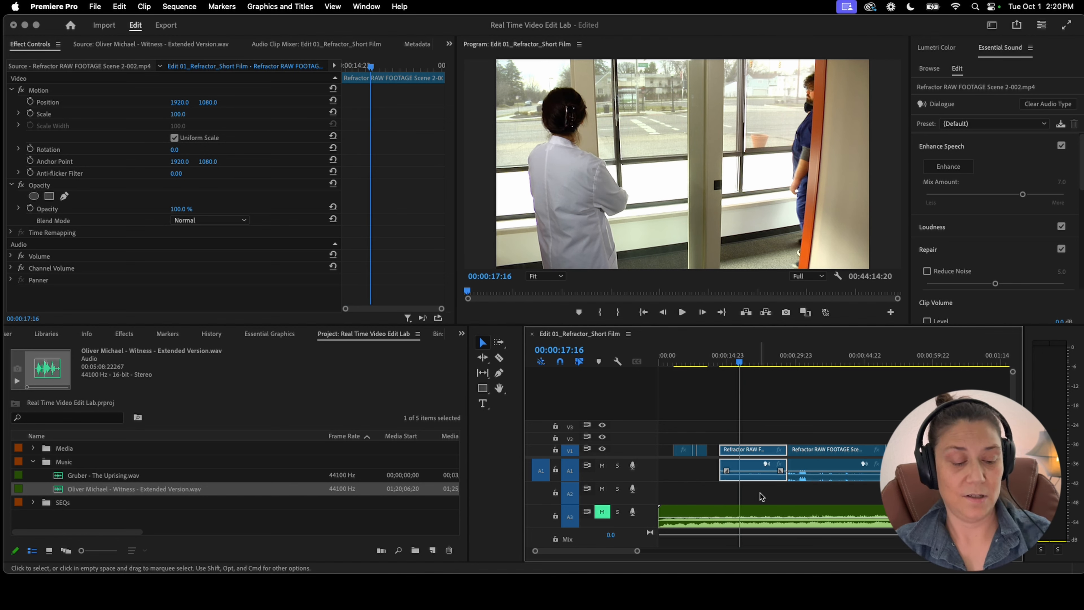
{"action": "key", "text": "j"}
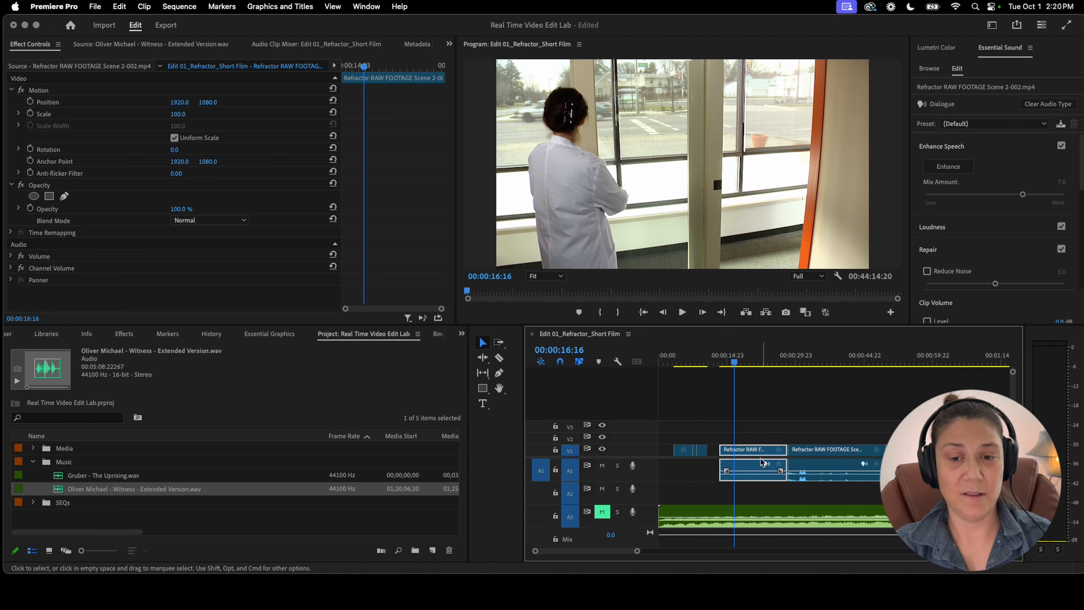
{"action": "left_click", "coordinate": [740, 485]}
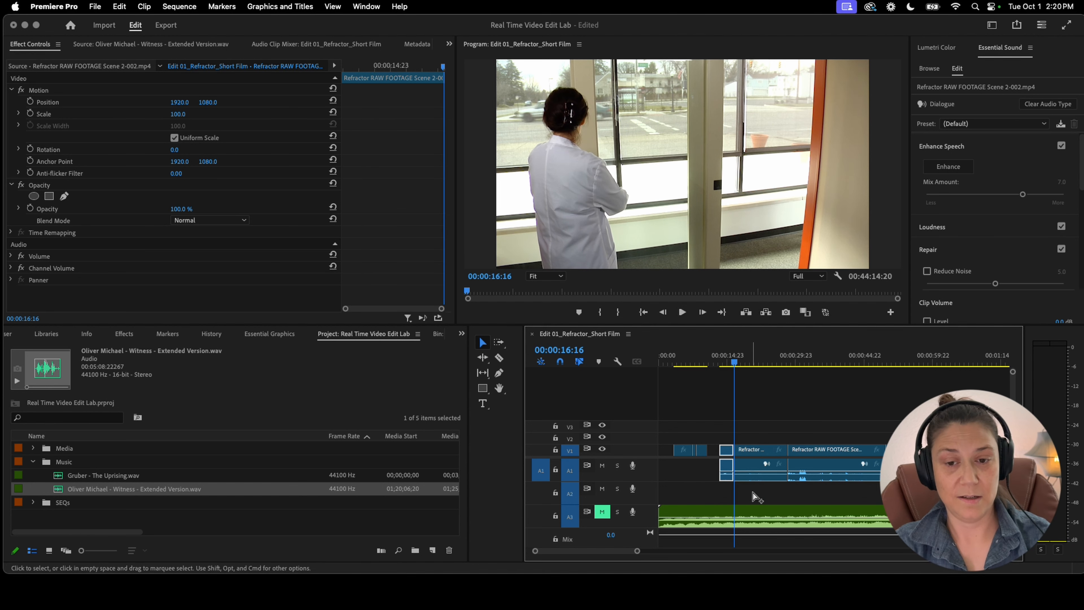
Delete the audio of the short first piece of the doctor's shot and move its video to the start of V1
{"action": "left_click", "coordinate": [727, 478]}
{"action": "key", "text": "Delete"}
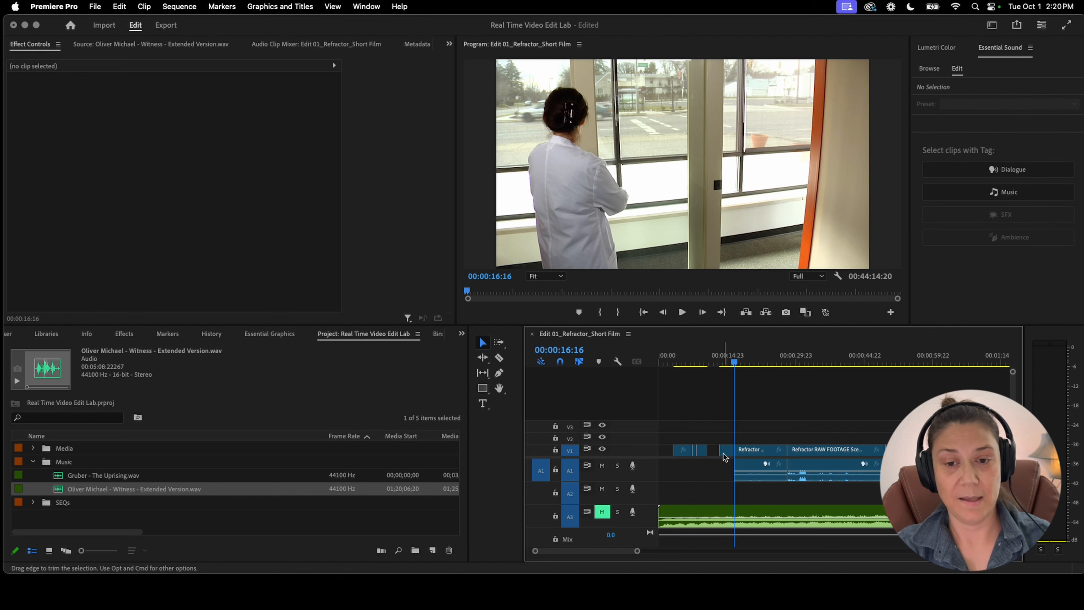
{"action": "left_click_drag", "start_coordinate": [725, 450], "coordinate": [664, 438]}
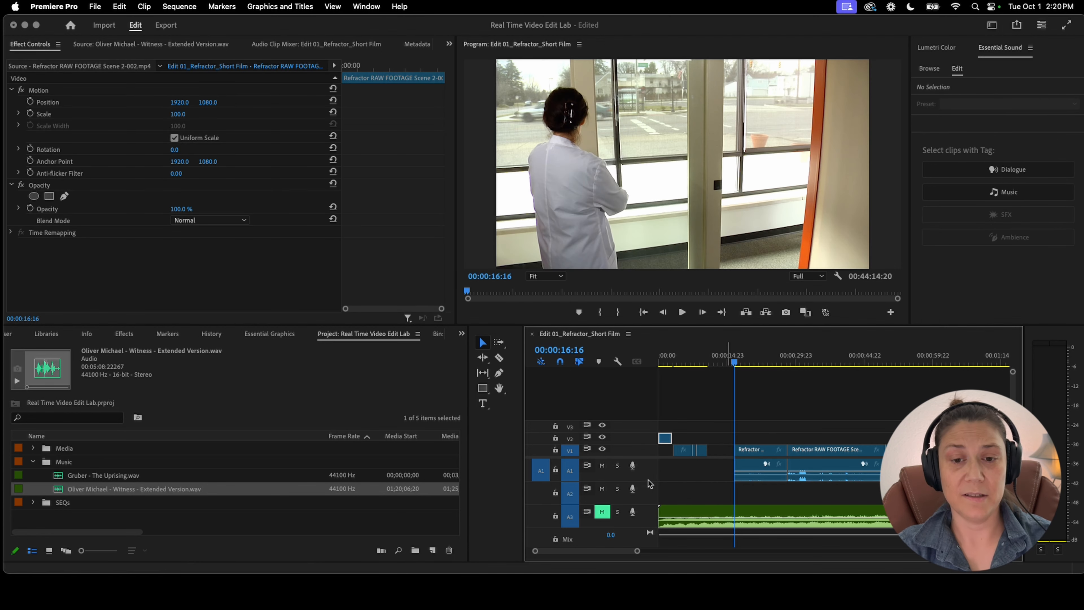
{"action": "left_click", "coordinate": [662, 362]}
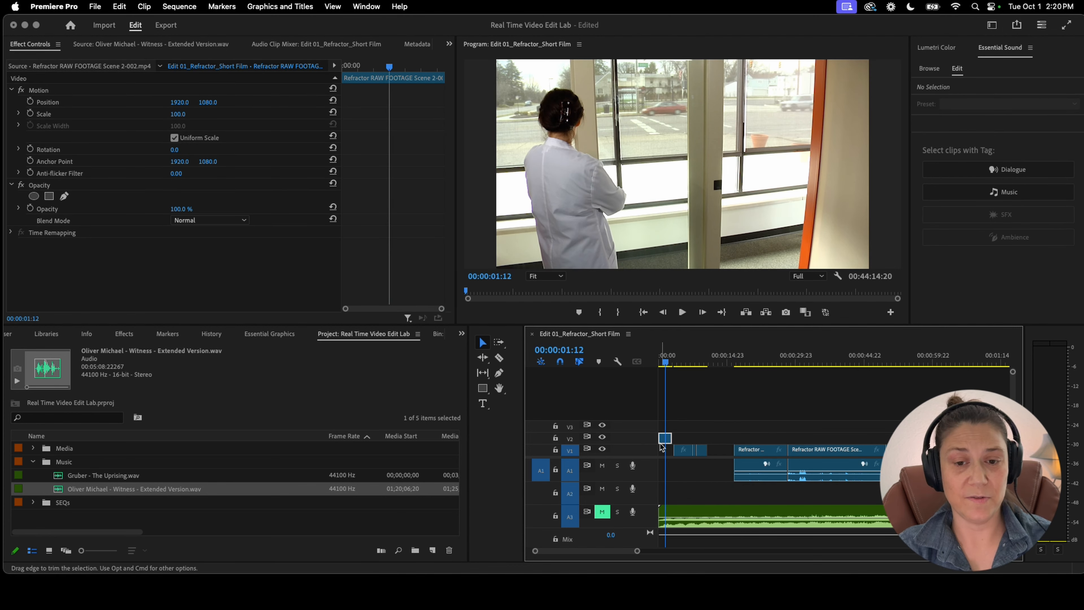
{"action": "left_click_drag", "start_coordinate": [665, 440], "coordinate": [639, 448]}
Unmute music track A3 and play the opening from the start of the sequence through the hallway shots
{"action": "key", "text": "="}
{"action": "key", "text": "="}
{"action": "key", "text": "="}
{"action": "left_click", "coordinate": [661, 362]}
{"action": "key", "text": "space"}
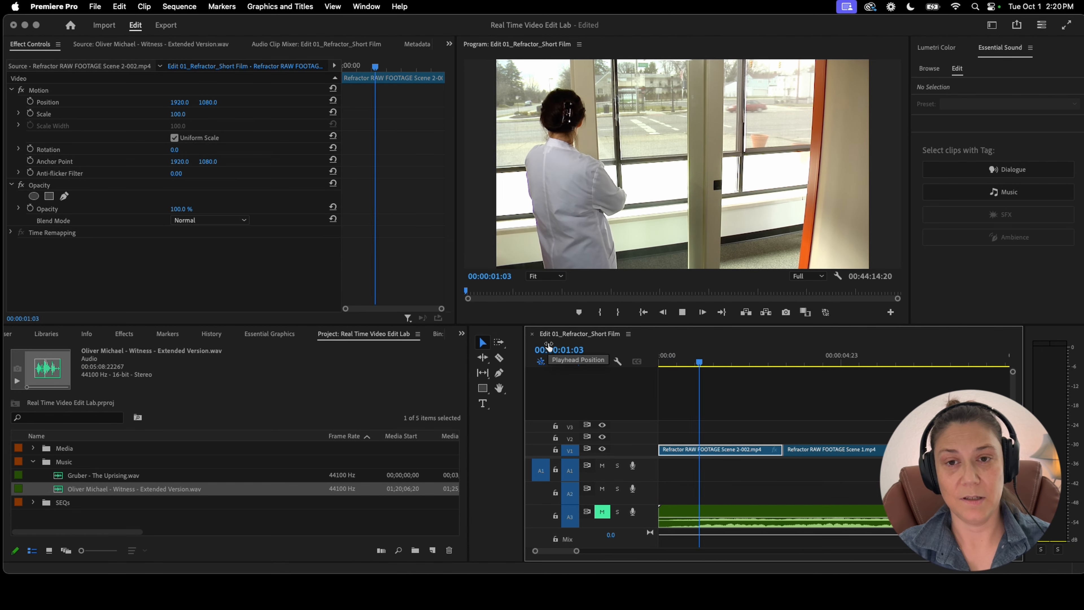
{"action": "key", "text": "space"}
{"action": "key", "text": "Home"}
{"action": "key", "text": "space"}
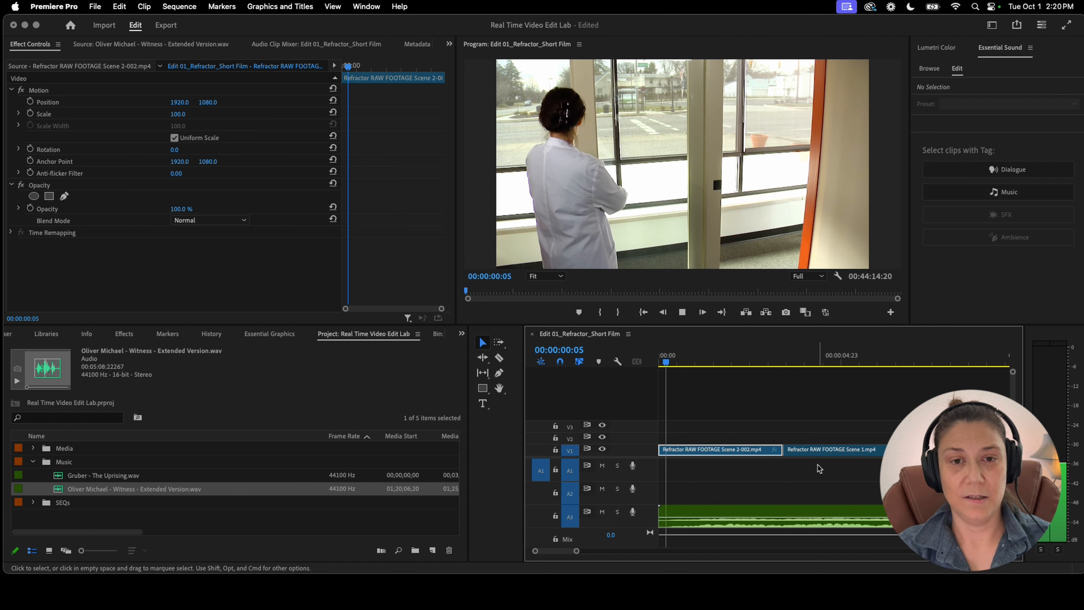
{"action": "key", "text": "minus"}
{"action": "key", "text": "minus"}
{"action": "key", "text": "minus"}
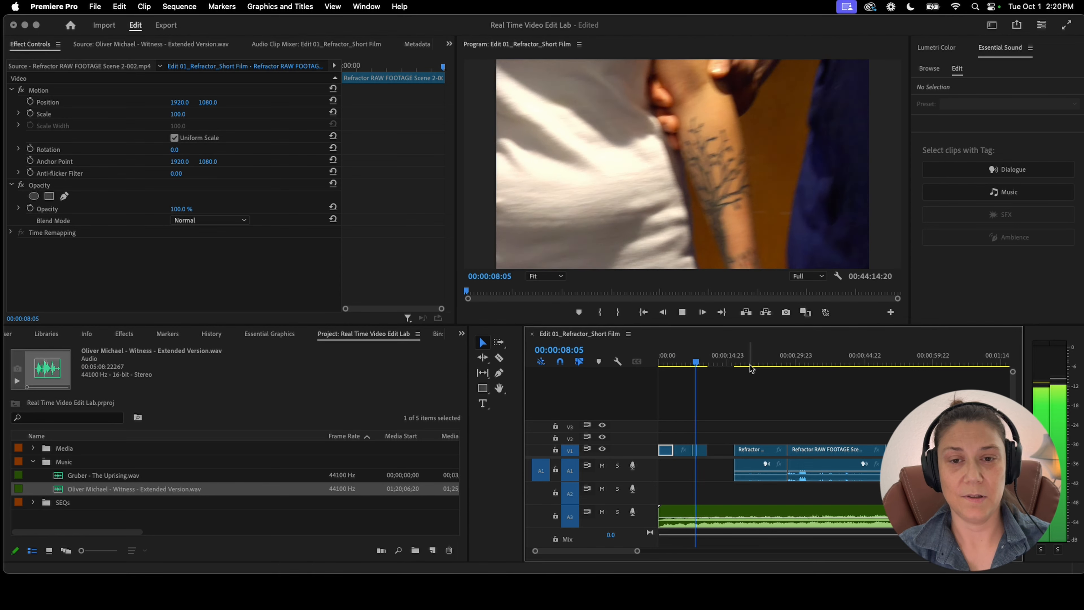
Split the later close view of the doctor at the window at 00:00:34:04 and delete the audio of the piece before the cut
{"action": "left_click_drag", "start_coordinate": [740, 363], "coordinate": [794, 382]}
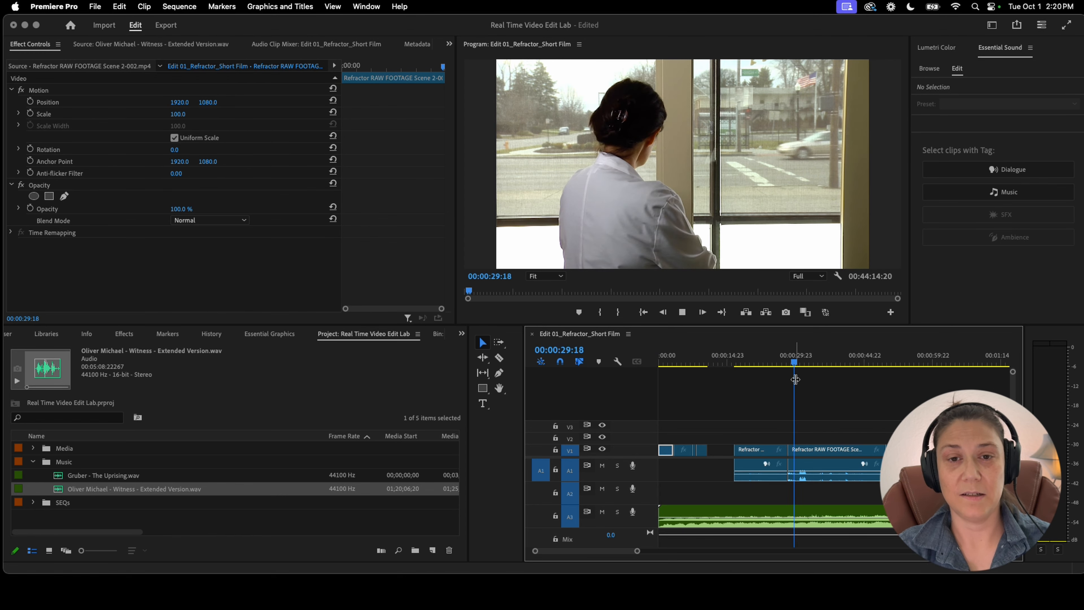
{"action": "key", "text": "space"}
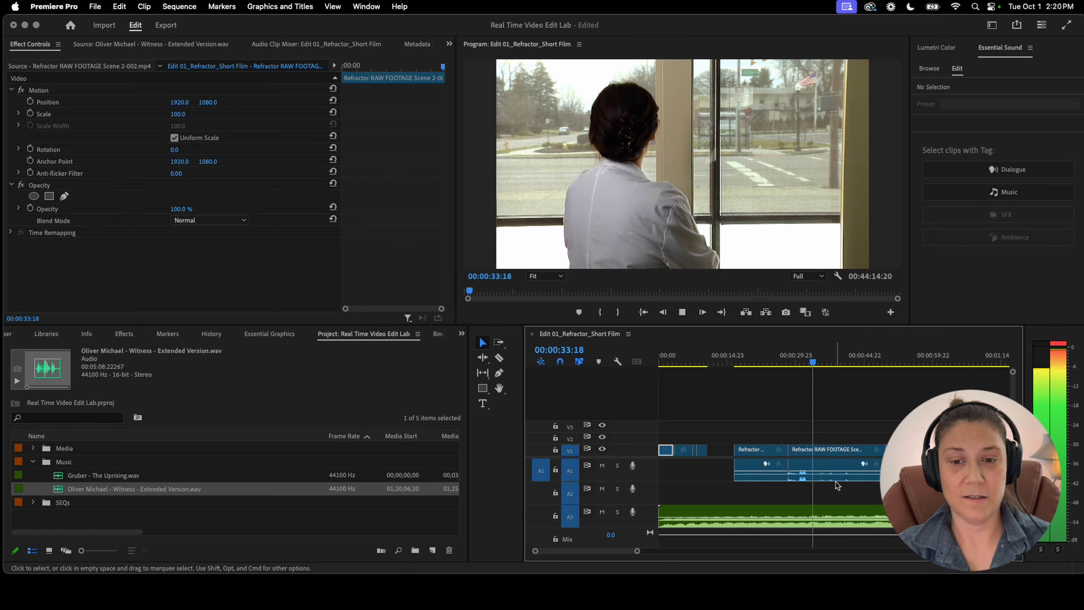
{"action": "key", "text": "space"}
{"action": "left_click", "coordinate": [825, 474]}
{"action": "key", "text": "super+k"}
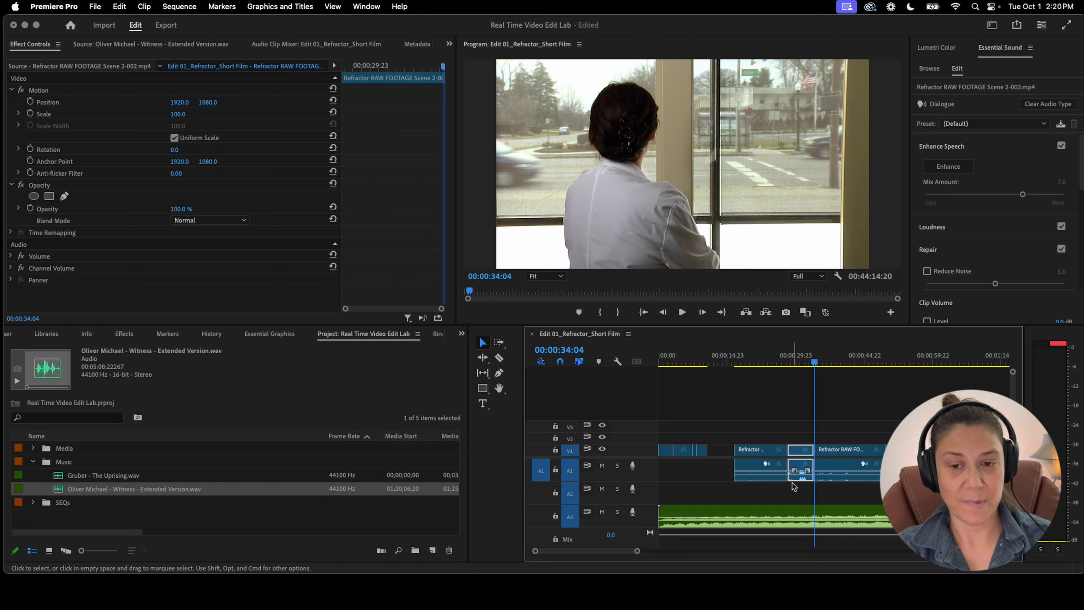
{"action": "left_click", "coordinate": [796, 494]}
{"action": "left_click", "coordinate": [800, 471], "text": "alt"}
{"action": "key", "text": "Delete"}
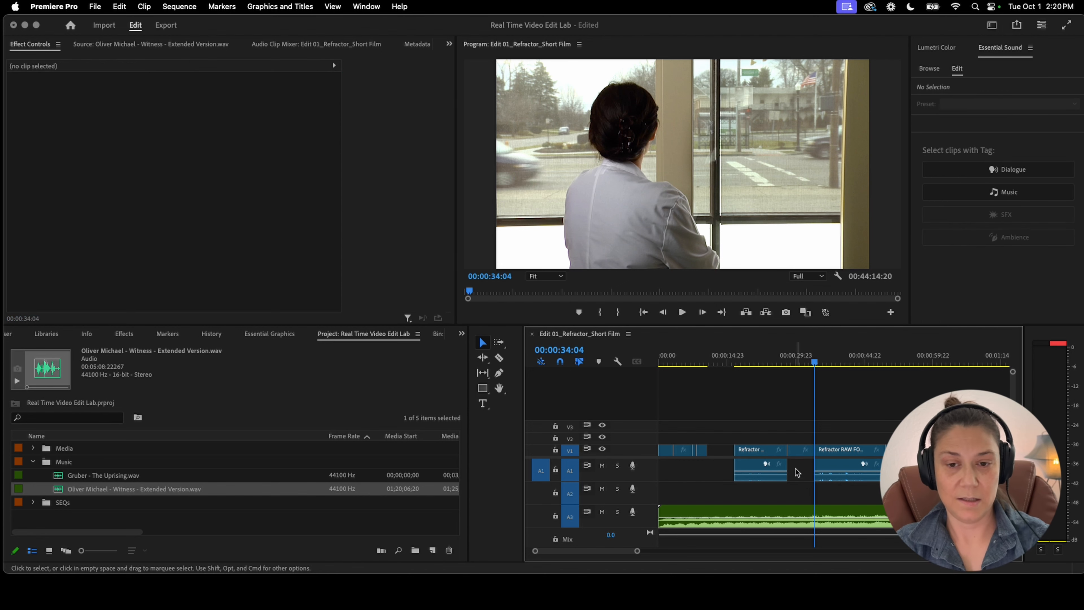
Move the hallway shots later against the next window shot and place the silent doctor close-up directly after the opening shot at 00:00:03:10
{"action": "left_click_drag", "start_coordinate": [681, 452], "coordinate": [700, 440]}
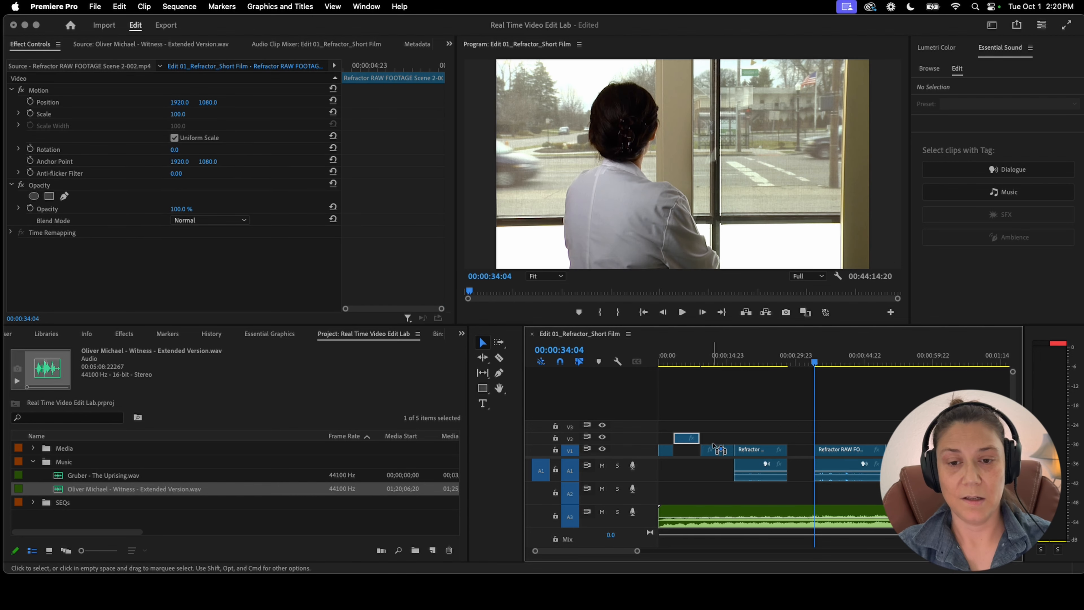
{"action": "left_click", "coordinate": [679, 355]}
{"action": "key", "text": "equal"}
{"action": "key", "text": "equal"}
{"action": "left_click_drag", "start_coordinate": [752, 445], "coordinate": [772, 461]}
{"action": "left_click", "coordinate": [708, 420]}
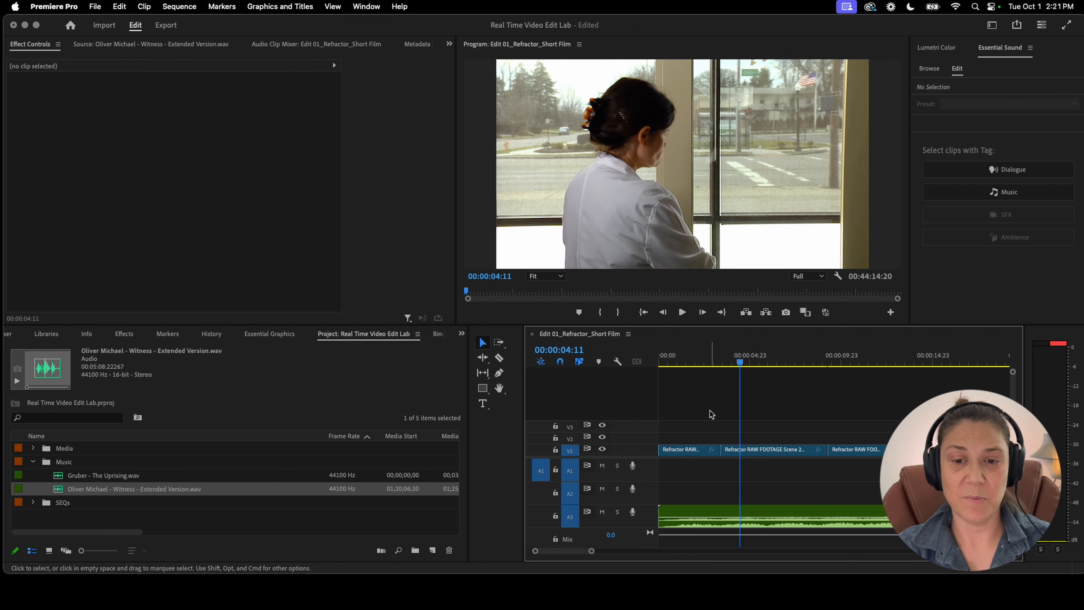
Enlarge video track V1 to show clip thumbnails and play the first two shots from the start
{"action": "key", "text": "minus"}
{"action": "left_click_drag", "start_coordinate": [646, 449], "coordinate": [641, 413]}
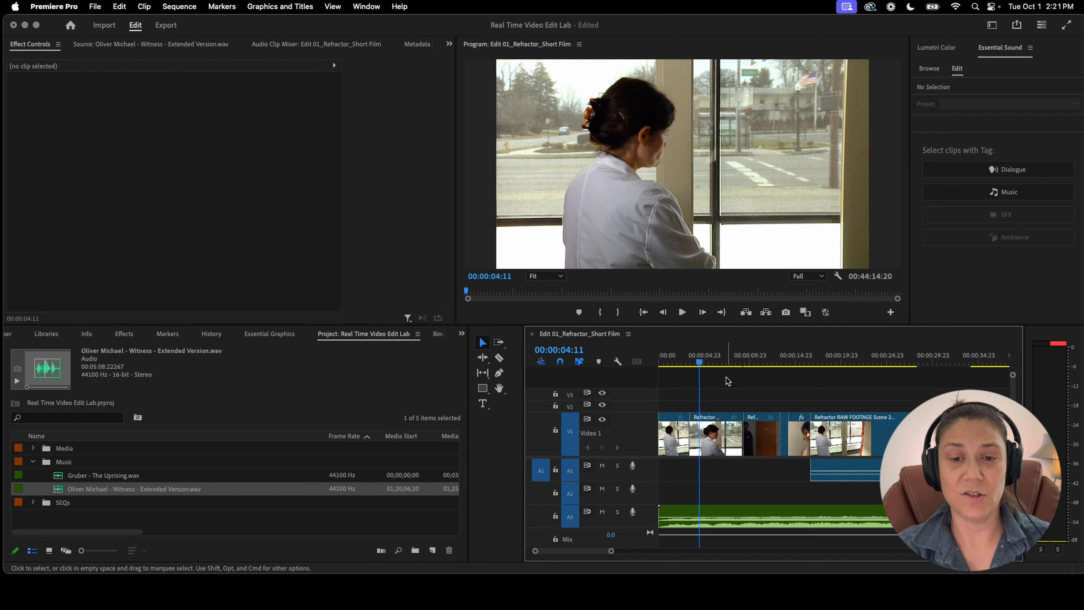
{"action": "key", "text": "Home"}
{"action": "key", "text": "space"}
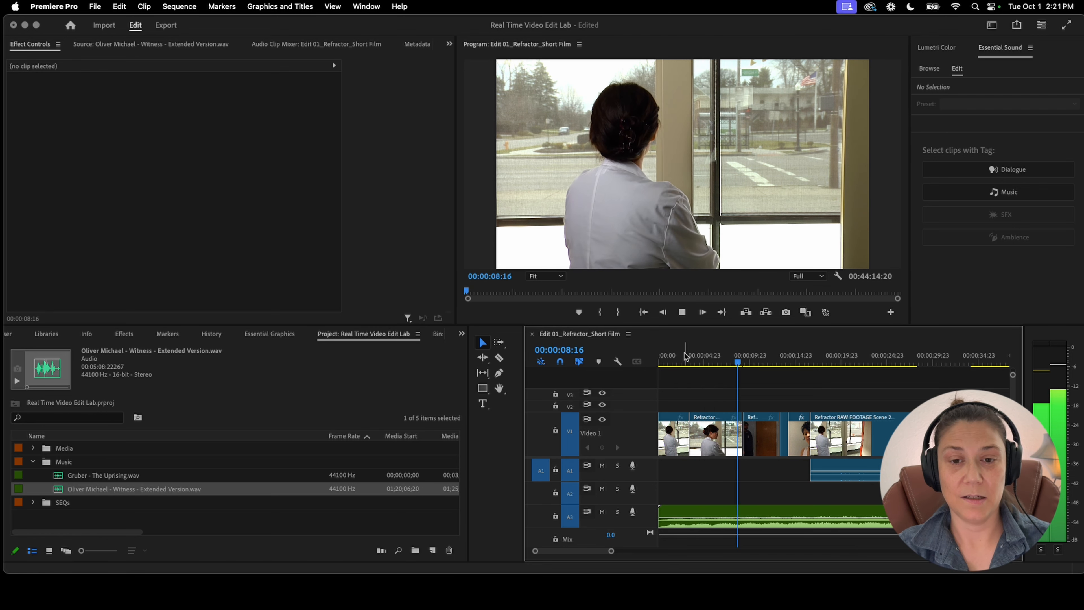
{"action": "key", "text": "Home"}
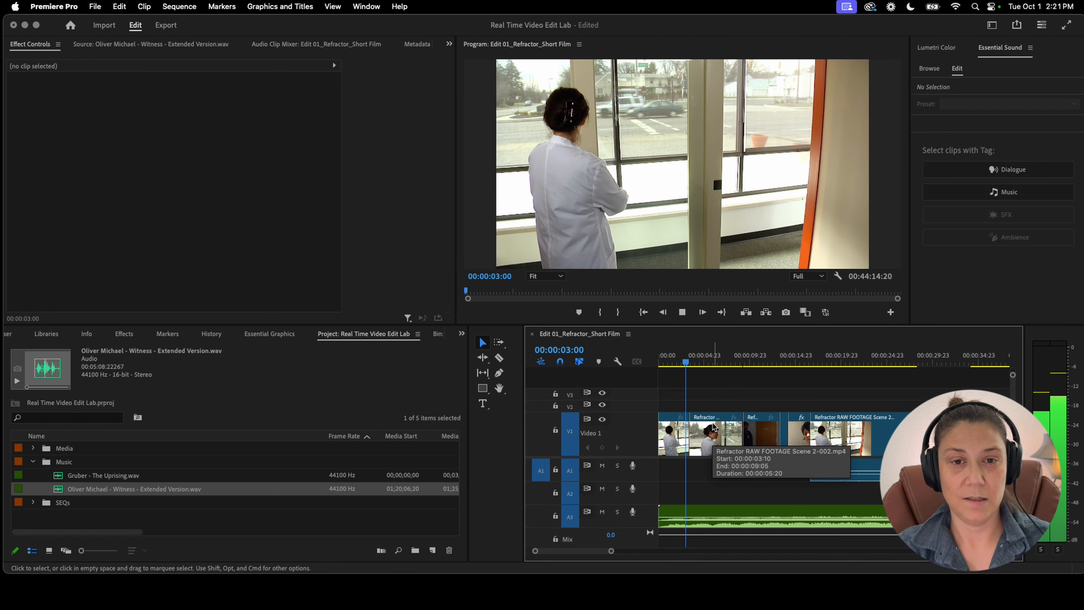
{"action": "key", "text": "space"}
Trim the start of the second shot, place it against the opening shot's end and play across the cut
{"action": "left_click_drag", "start_coordinate": [715, 432], "coordinate": [703, 442]}
{"action": "left_click_drag", "start_coordinate": [704, 363], "coordinate": [596, 357]}
{"action": "key", "text": "space"}
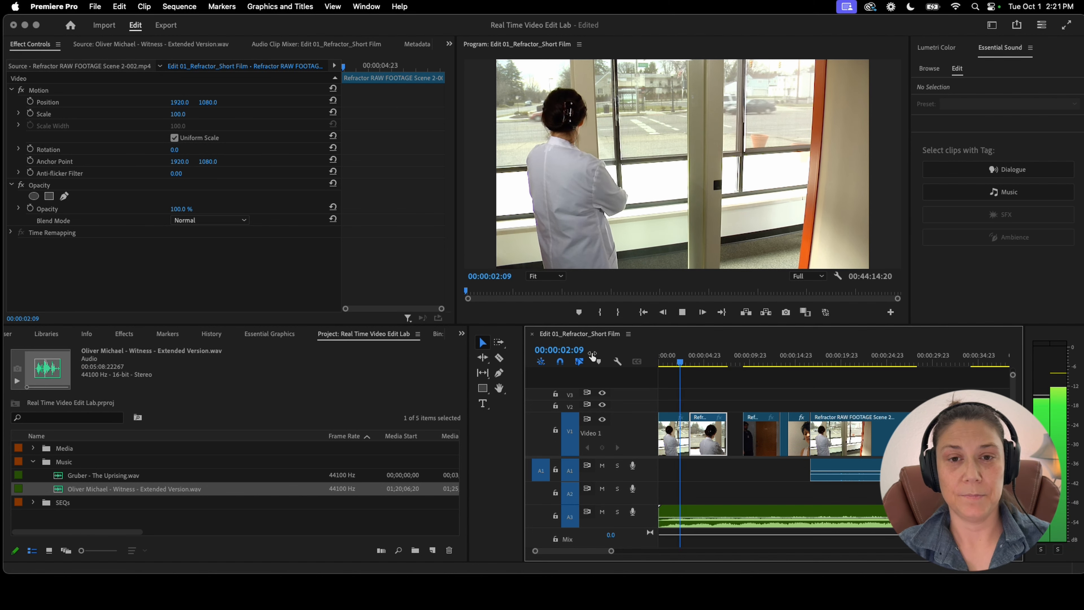
{"action": "key", "text": "space"}
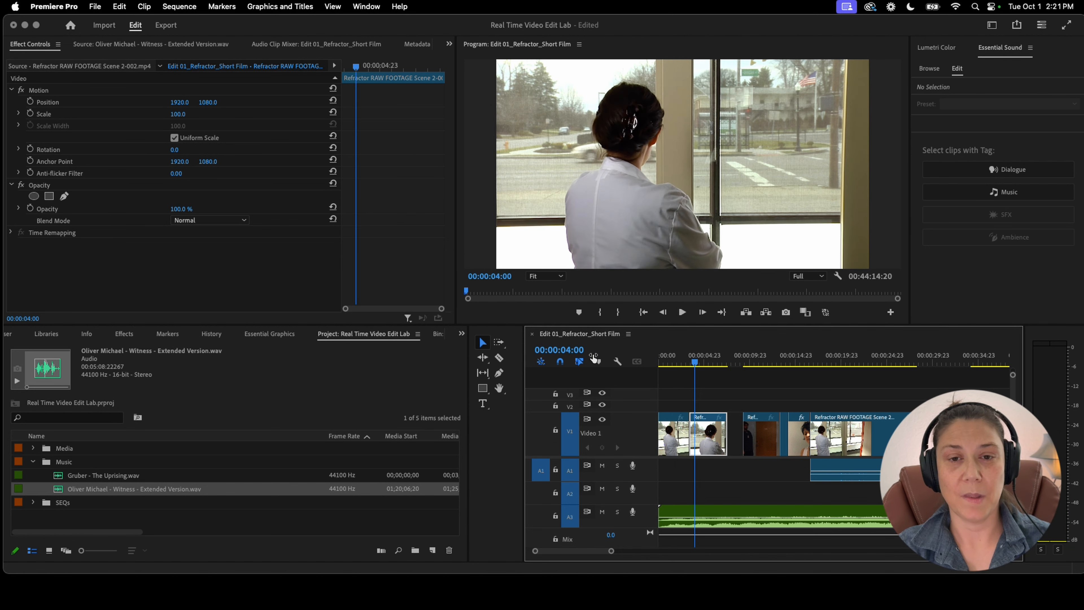
Move the doctor close-up back against the hallway shot, extend the opening shot to about 00:00:05:04 and play it
{"action": "left_click", "coordinate": [679, 359]}
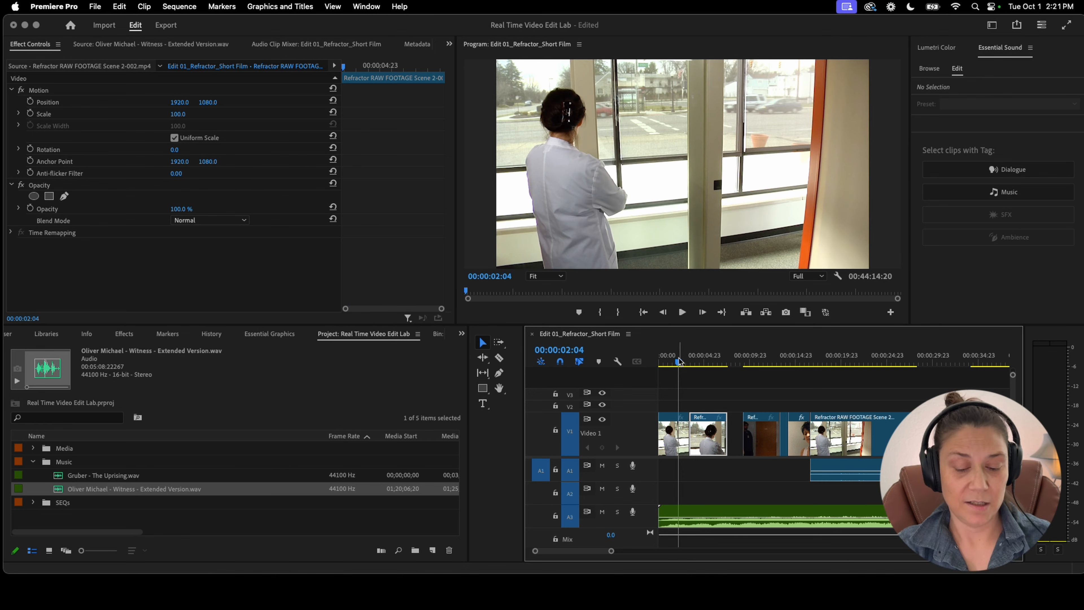
{"action": "left_click_drag", "start_coordinate": [678, 358], "coordinate": [680, 359]}
{"action": "mouse_move", "coordinate": [715, 449]}
{"action": "left_mouse_down"}
{"action": "mouse_move", "coordinate": [731, 447]}
{"action": "mouse_move", "coordinate": [703, 449]}
{"action": "left_mouse_up"}
{"action": "key", "text": "space"}
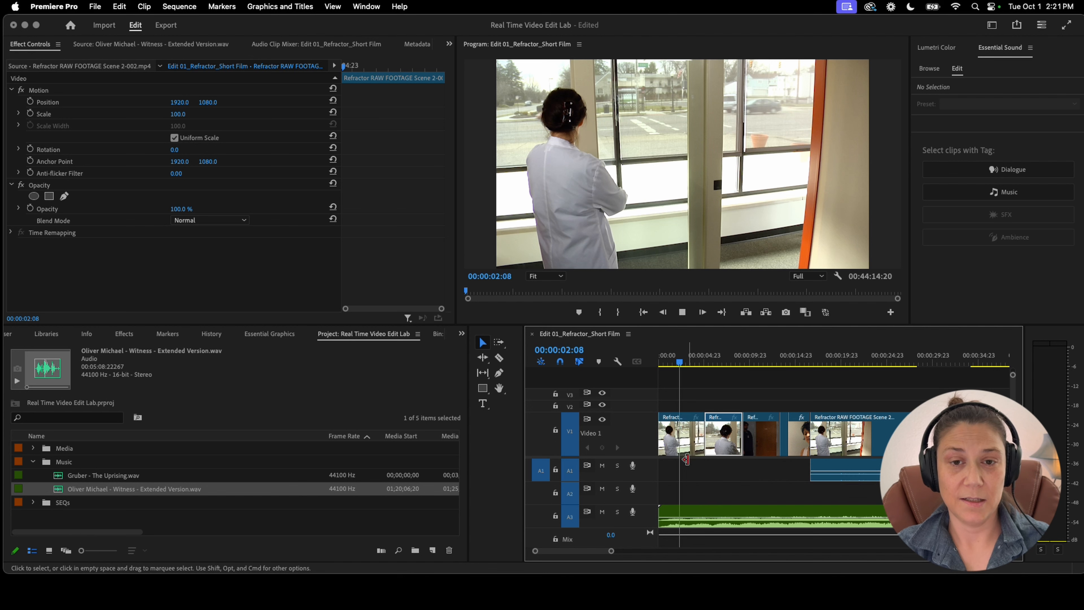
{"action": "key", "text": "space"}
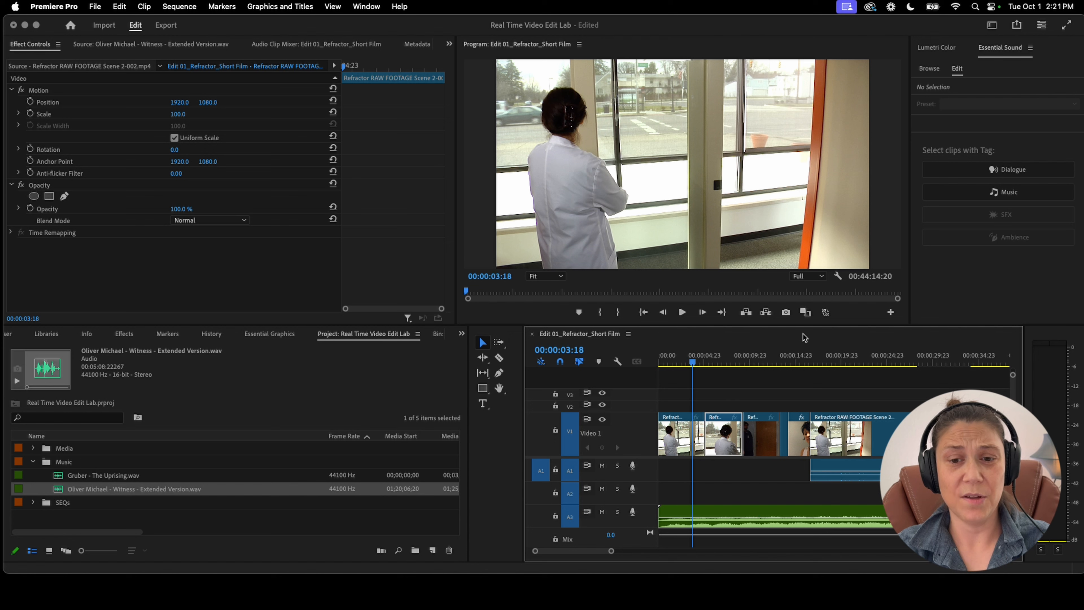
End the opening shot at 00:00:03:18, trim the close-up's start to 00:00:06:05 and move it directly after the opening shot
{"action": "left_click_drag", "start_coordinate": [702, 445], "coordinate": [692, 440]}
{"action": "key", "text": "space"}
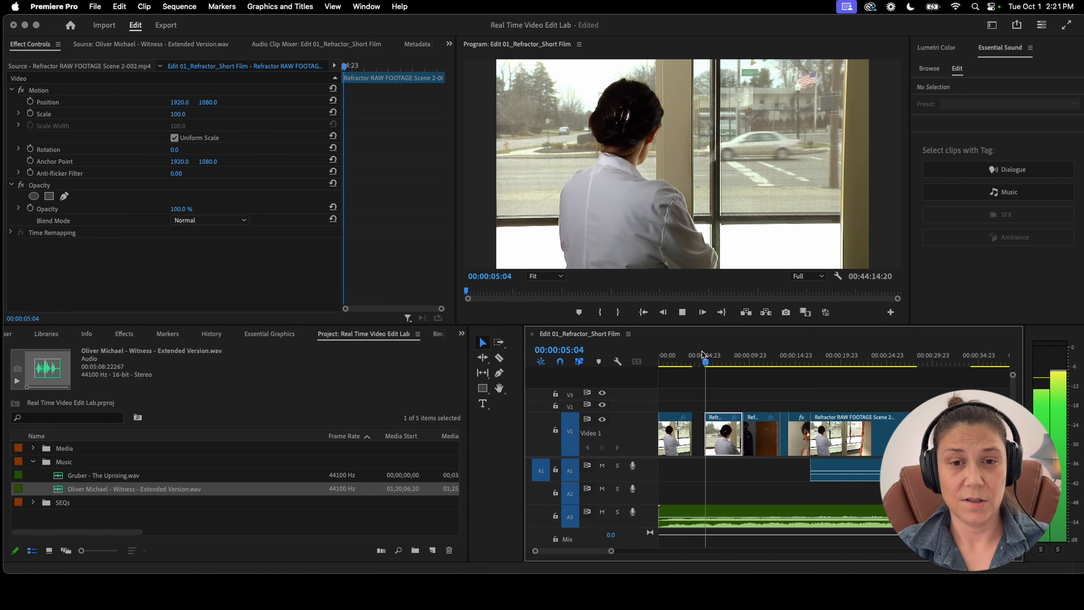
{"action": "key", "text": "space"}
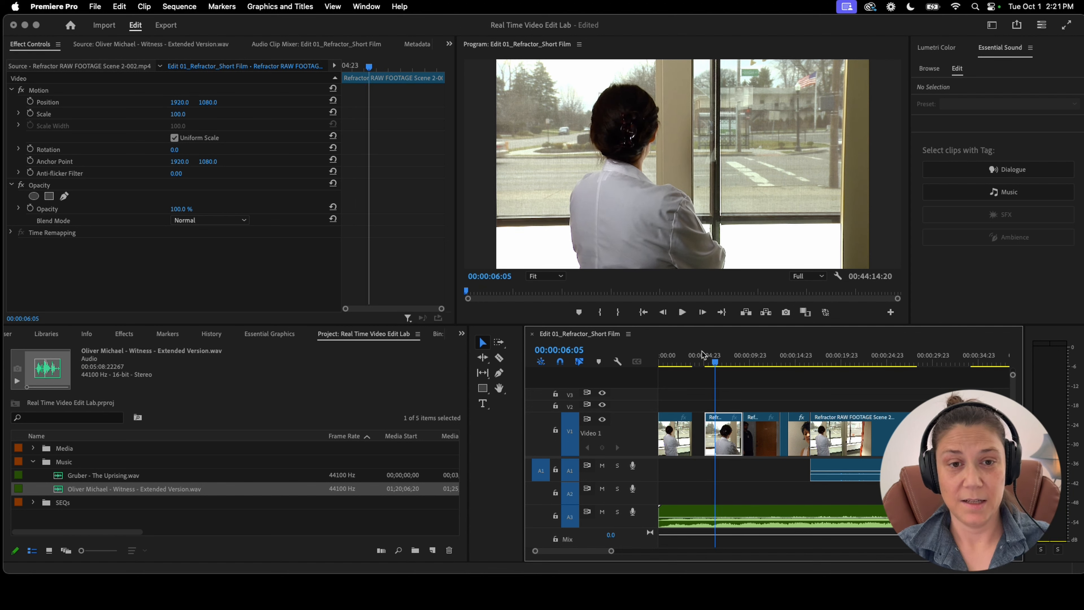
{"action": "left_click_drag", "start_coordinate": [729, 446], "coordinate": [703, 440]}
{"action": "key", "text": "super+z"}
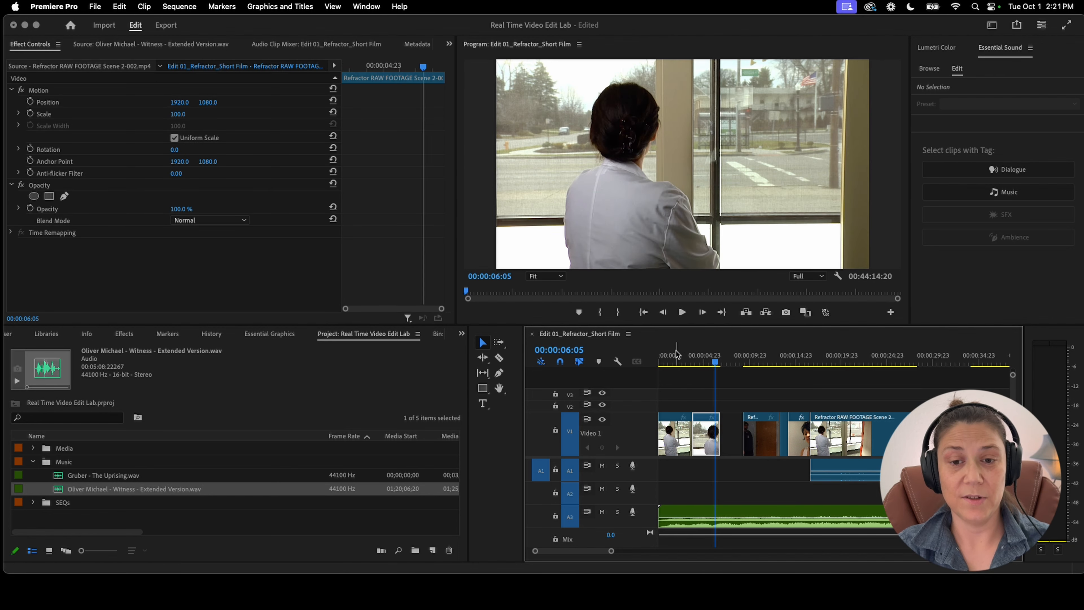
Play the retimed opening shots with music through to the first hallway shot
{"action": "left_click", "coordinate": [674, 362]}
{"action": "key", "text": "space"}
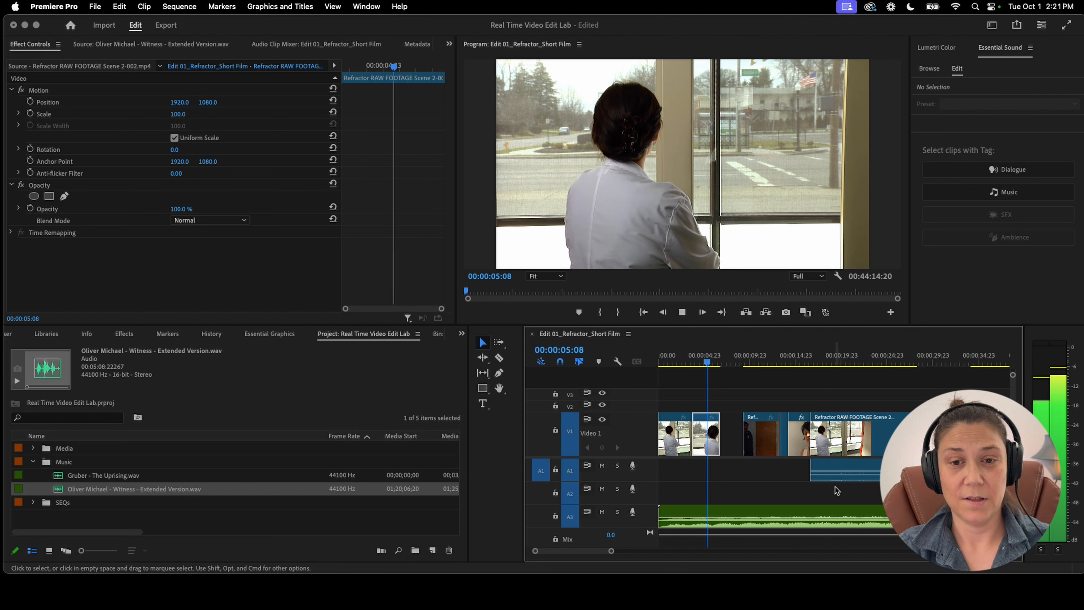
{"action": "left_click", "coordinate": [682, 361]}
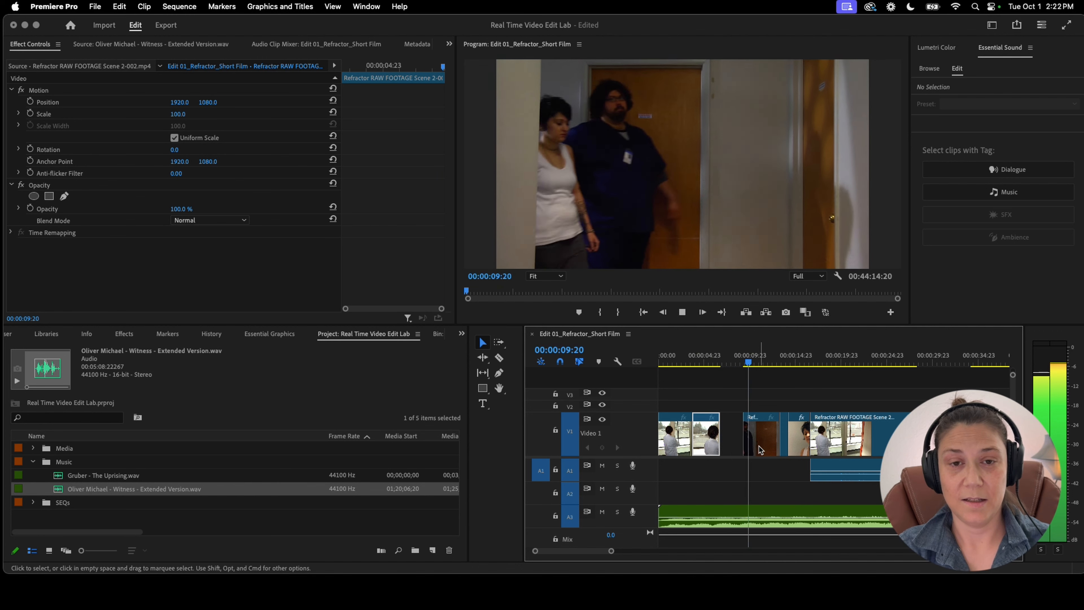
{"action": "key", "text": "space"}
Extend the start of the remaining doctor close-up back to recover earlier footage, leaving its start at 00:00:32:20
{"action": "left_click", "coordinate": [782, 403]}
{"action": "left_click_drag", "start_coordinate": [824, 357], "coordinate": [899, 366]}
{"action": "key", "text": "minus"}
{"action": "mouse_move", "coordinate": [733, 358]}
{"action": "left_mouse_down"}
{"action": "mouse_move", "coordinate": [780, 356]}
{"action": "mouse_move", "coordinate": [747, 357]}
{"action": "left_mouse_up"}
{"action": "key", "text": "space"}
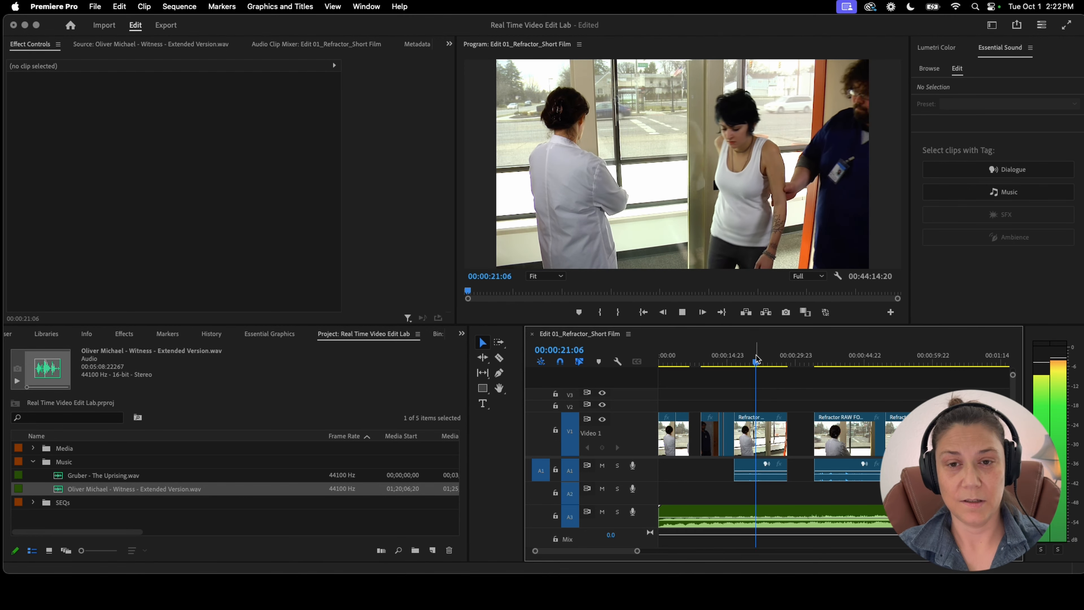
{"action": "left_click", "coordinate": [827, 362]}
{"action": "left_click_drag", "start_coordinate": [847, 364], "coordinate": [818, 368]}
{"action": "key", "text": "space"}
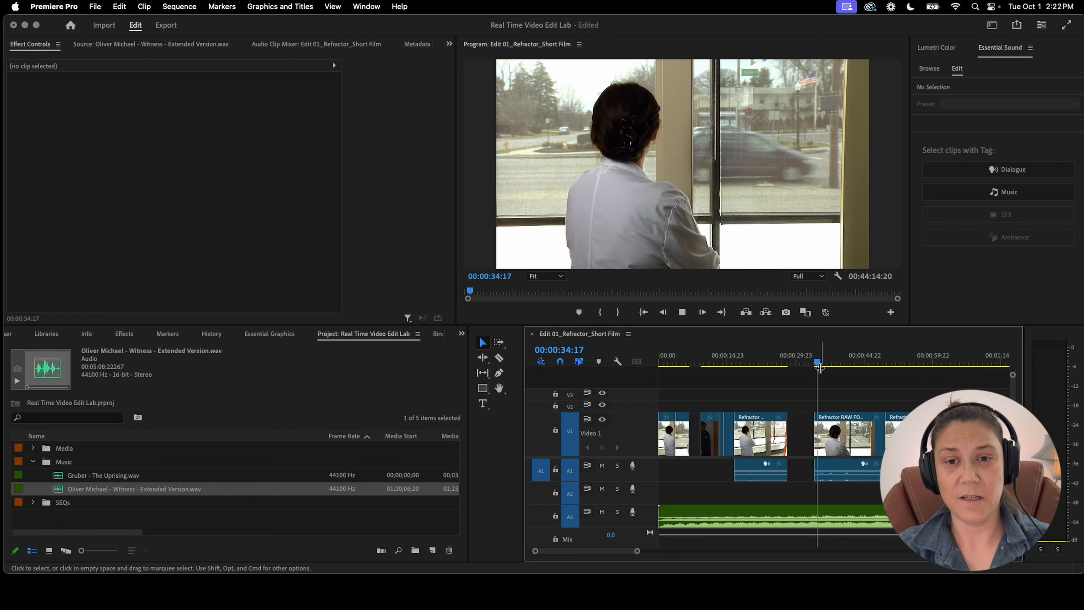
{"action": "mouse_move", "coordinate": [824, 363]}
{"action": "left_mouse_down"}
{"action": "mouse_move", "coordinate": [841, 362]}
{"action": "mouse_move", "coordinate": [815, 366]}
{"action": "left_mouse_up"}
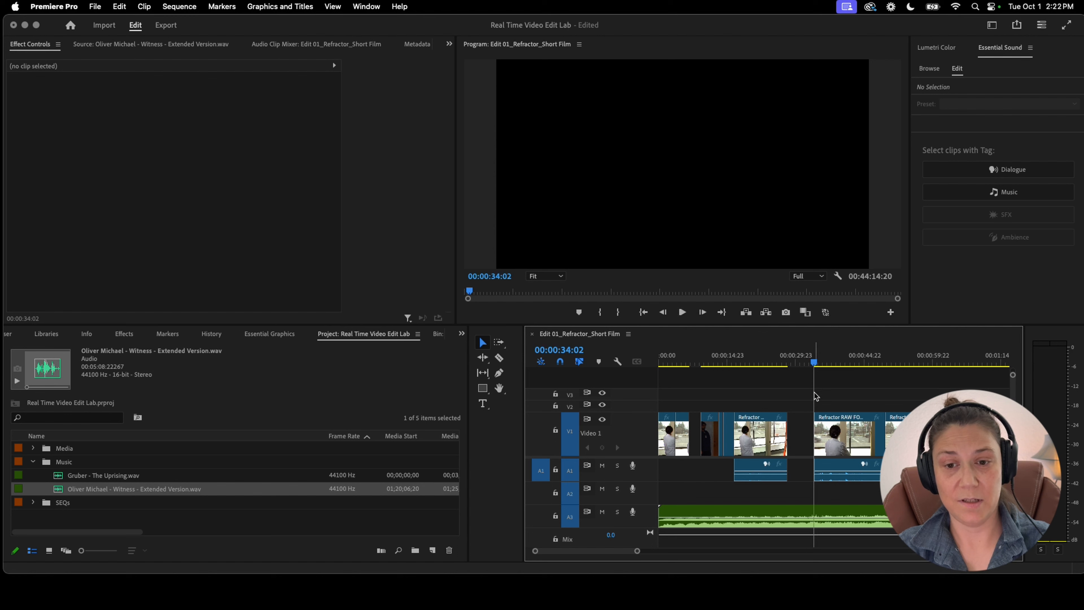
{"action": "left_click_drag", "start_coordinate": [819, 430], "coordinate": [788, 432]}
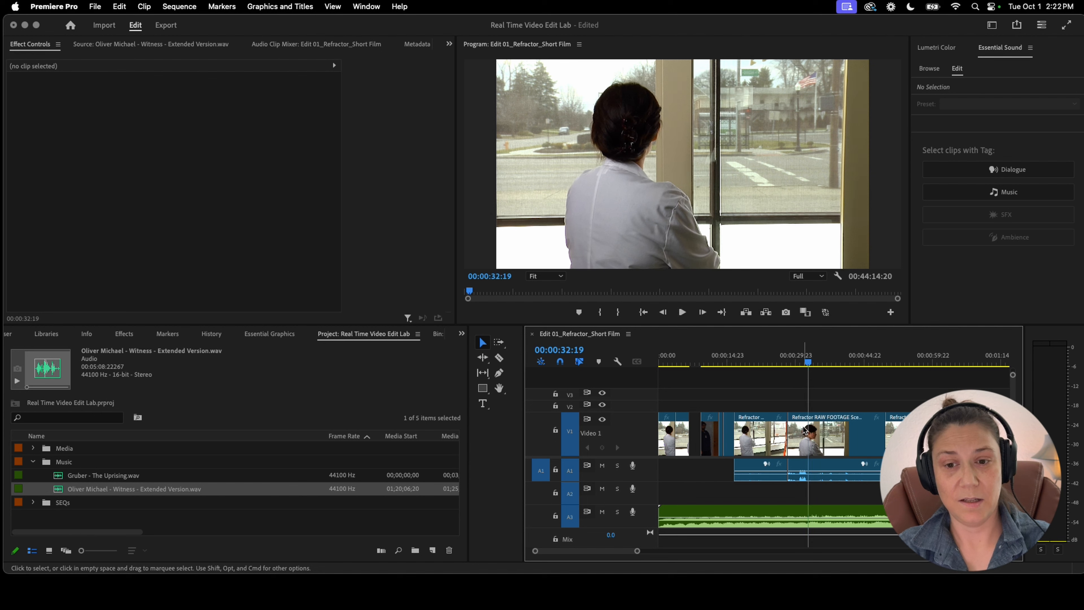
{"action": "left_click_drag", "start_coordinate": [797, 443], "coordinate": [819, 445]}
{"action": "left_click", "coordinate": [824, 461]}
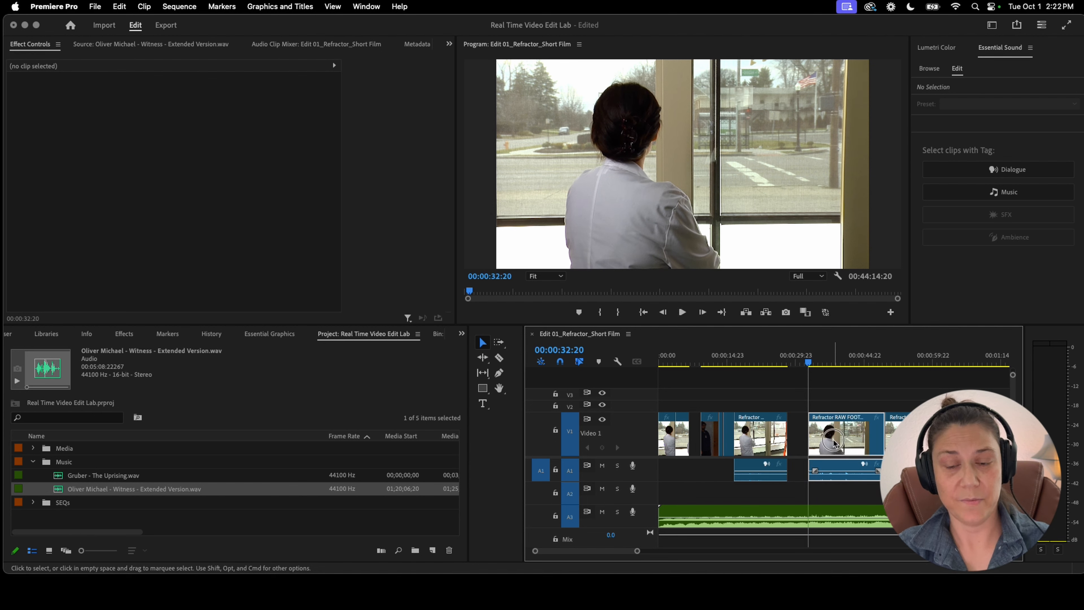
Split the doctor close-up at 00:00:35:16, delete the first piece's audio and cut its video from the timeline for reuse
{"action": "key", "text": "space"}
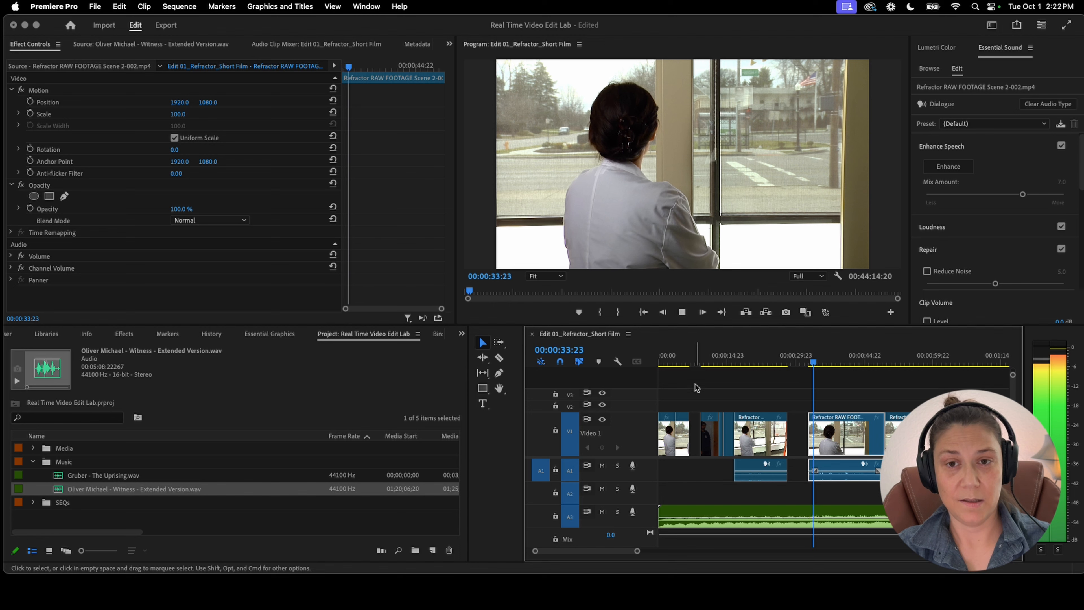
{"action": "key", "text": "space"}
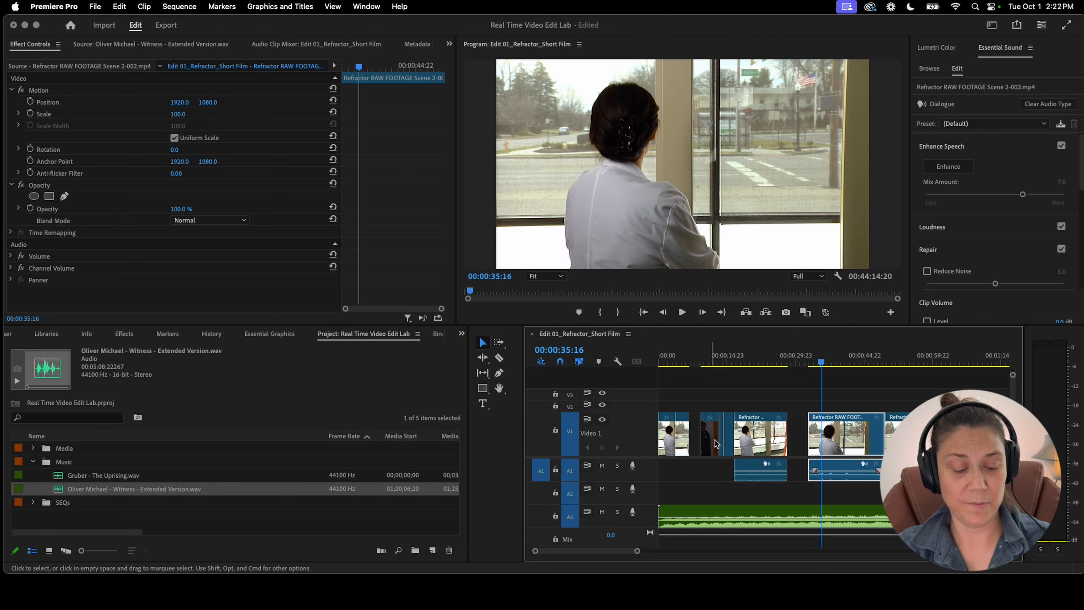
{"action": "left_click", "coordinate": [805, 448]}
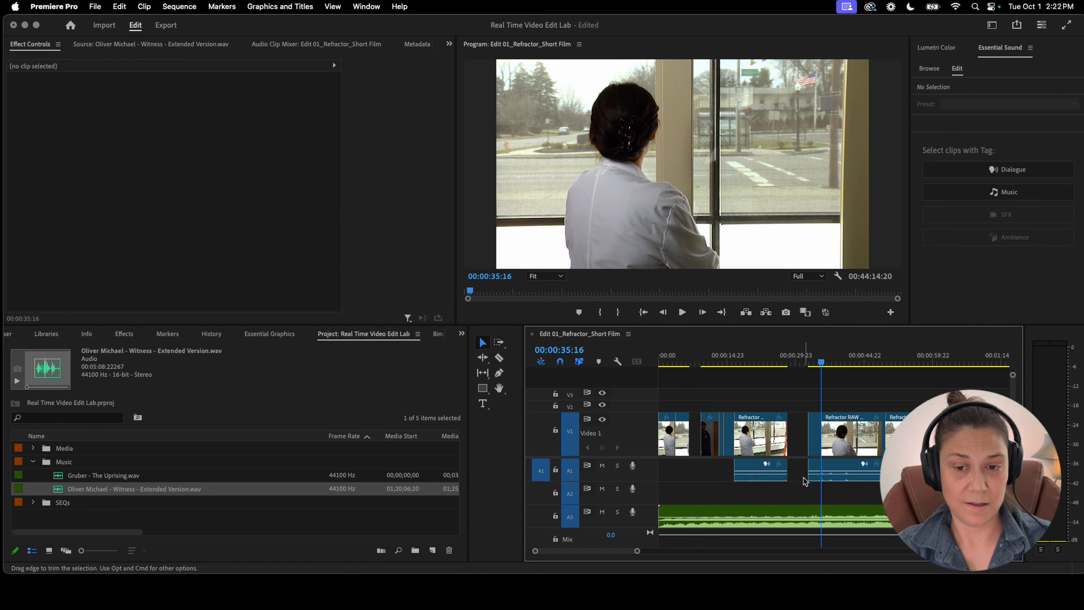
{"action": "left_click", "coordinate": [814, 477]}
{"action": "key", "text": "Delete"}
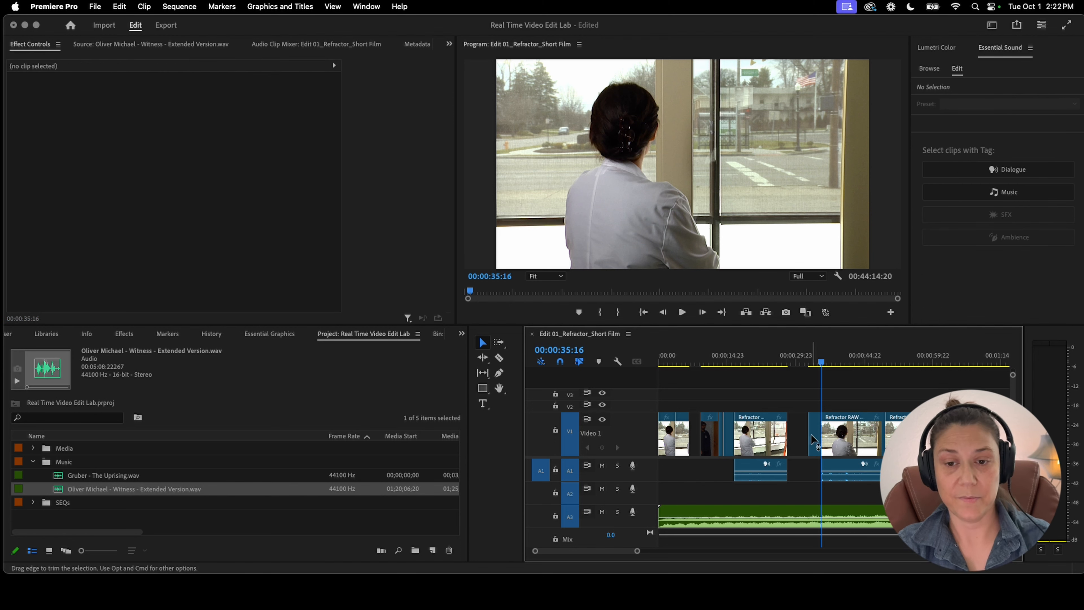
{"action": "left_click", "coordinate": [813, 439]}
{"action": "key", "text": "Delete"}
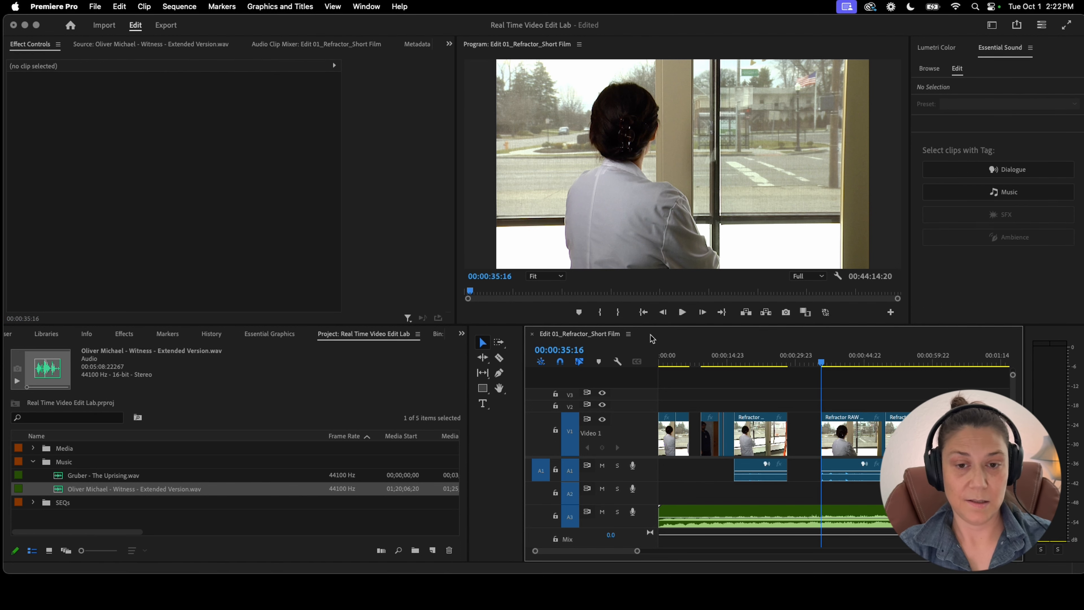
Play the opening across the cut from the wide window shot to the doctor close-up
{"action": "key", "text": "Home"}
{"action": "key", "text": "space"}
{"action": "key", "text": "equal"}
{"action": "key", "text": "equal"}
{"action": "left_click_drag", "start_coordinate": [695, 357], "coordinate": [712, 355]}
{"action": "key", "text": "space"}
{"action": "key", "text": "space"}
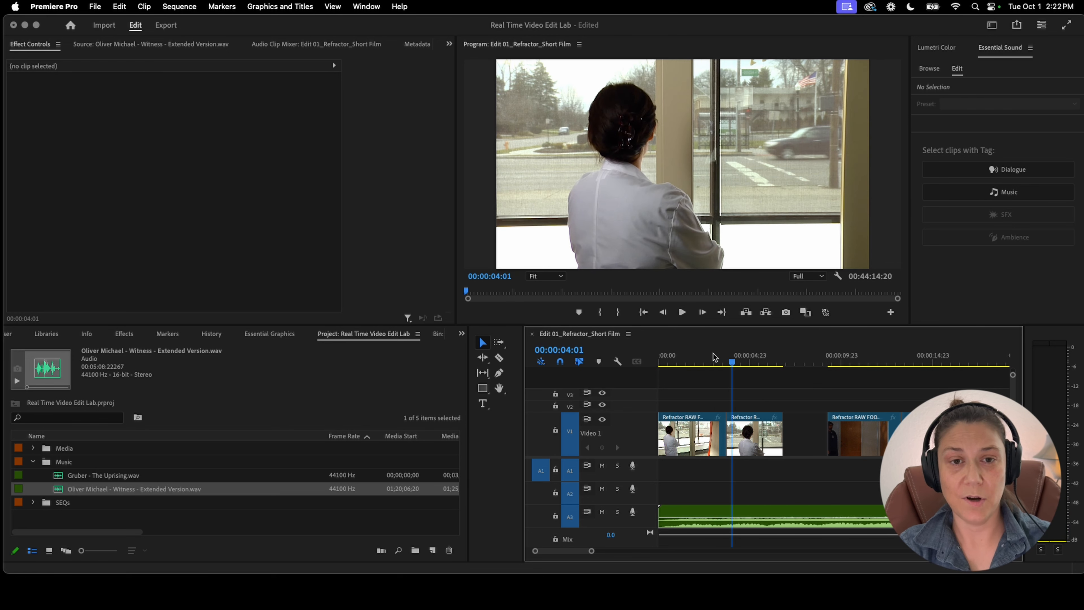
Replace the second shot at 00:00:03:18 with the newly cut piece of the doctor close-up
{"action": "left_click", "coordinate": [771, 448]}
{"action": "key", "text": "Delete"}
{"action": "key", "text": "Up"}
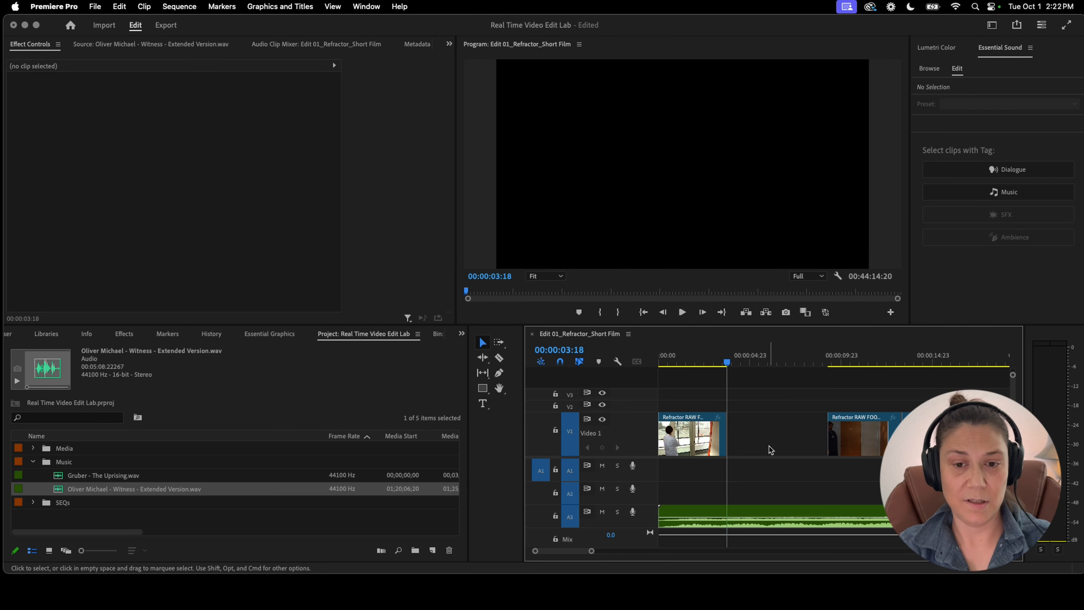
{"action": "key", "text": "super+z"}
{"action": "key", "text": "Down"}
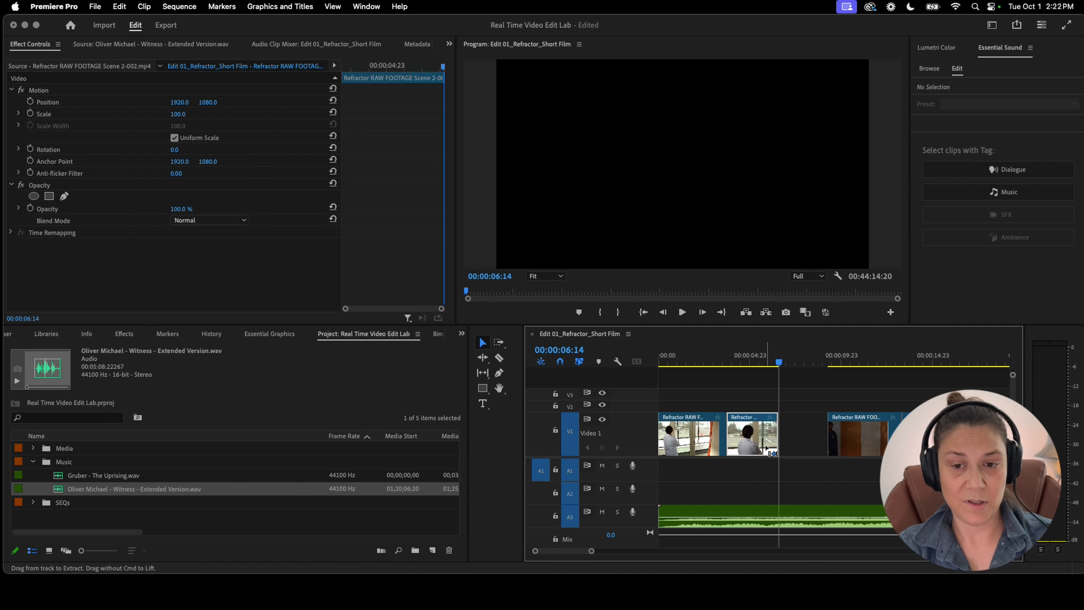
Play the transition from the opening shot into the replacement close-up to check its timing
{"action": "left_click", "coordinate": [710, 356]}
{"action": "key", "text": "space"}
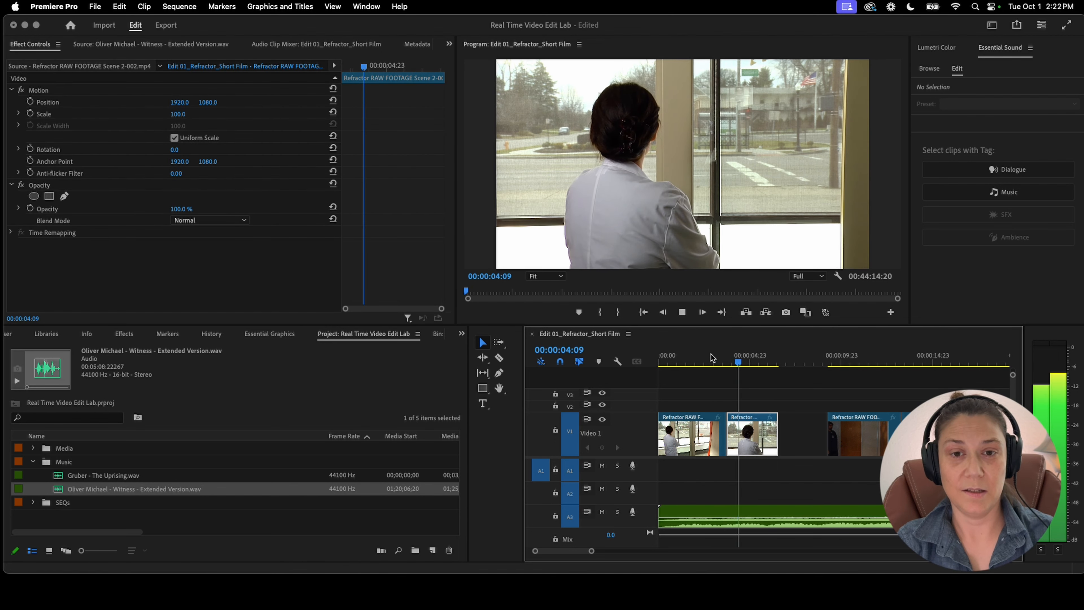
{"action": "left_click", "coordinate": [707, 357]}
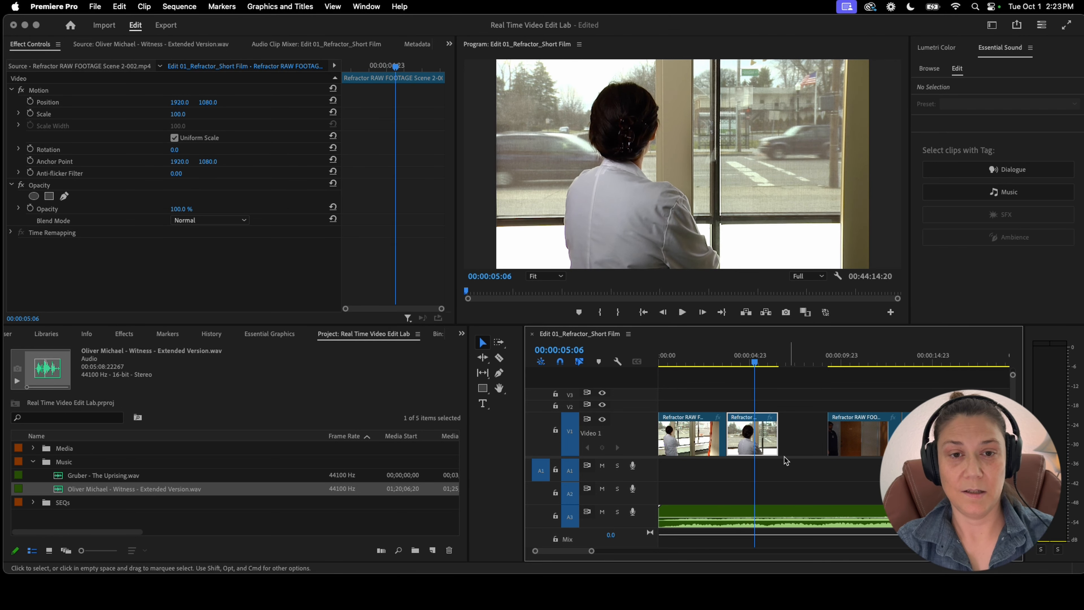
{"action": "key", "text": "space"}
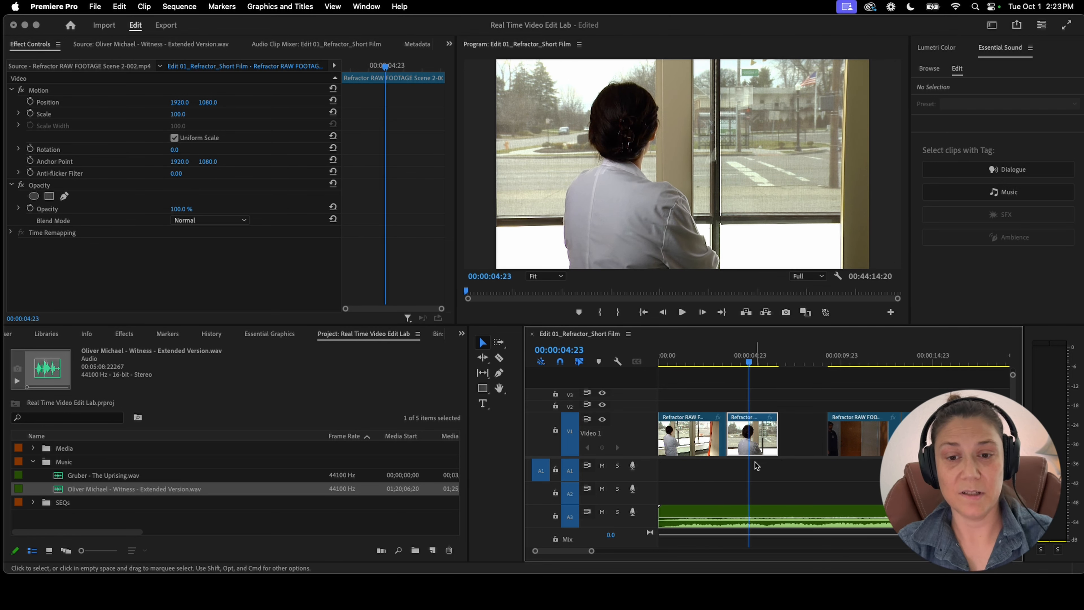
Extend the end of the second shot, the doctor close-up, to 00:00:08:16 and play through into the hallway shot
{"action": "left_click_drag", "start_coordinate": [738, 449], "coordinate": [747, 439]}
{"action": "left_click", "coordinate": [712, 360]}
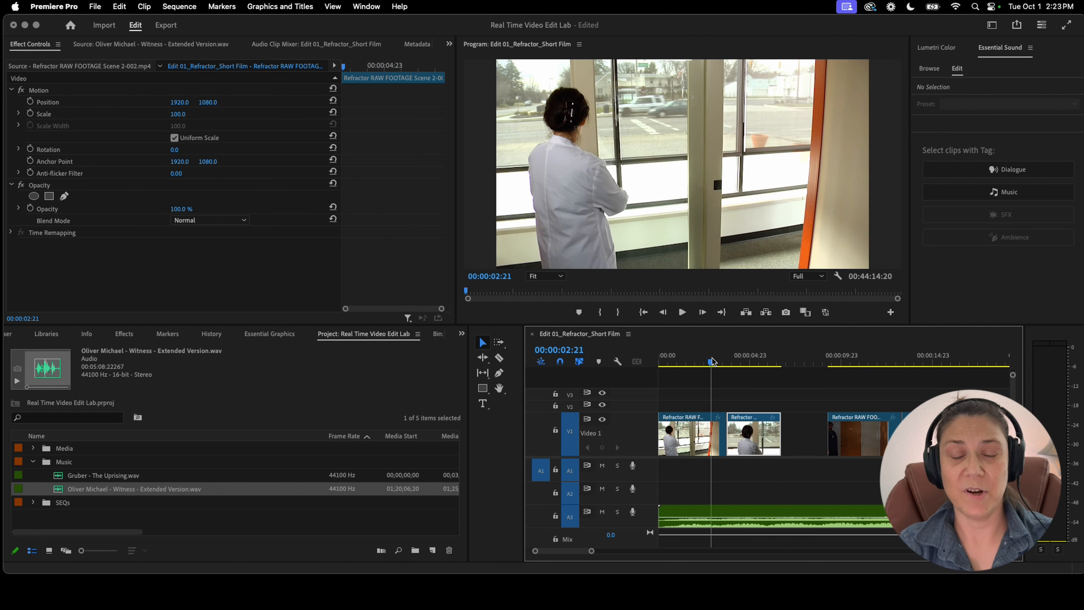
{"action": "key", "text": "space"}
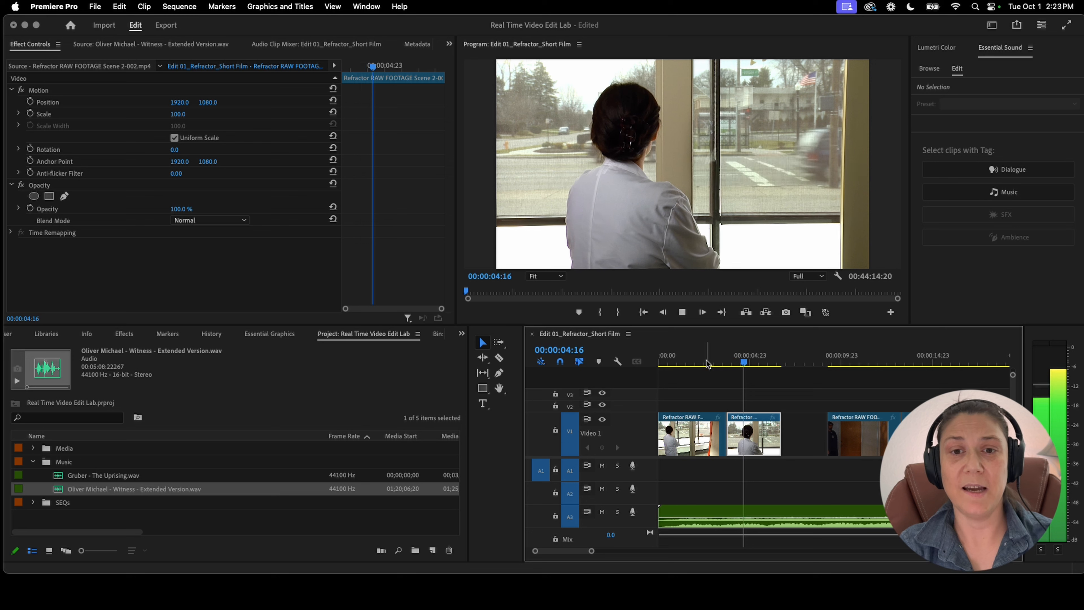
{"action": "key", "text": "space"}
{"action": "left_click_drag", "start_coordinate": [776, 438], "coordinate": [813, 435]}
{"action": "key", "text": "space"}
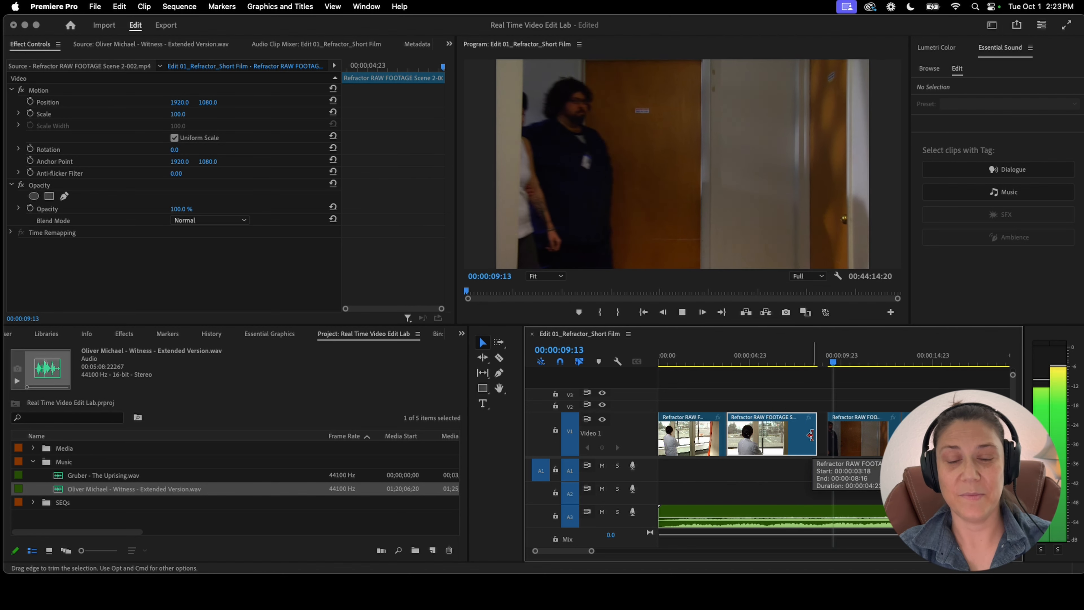
{"action": "key", "text": "space"}
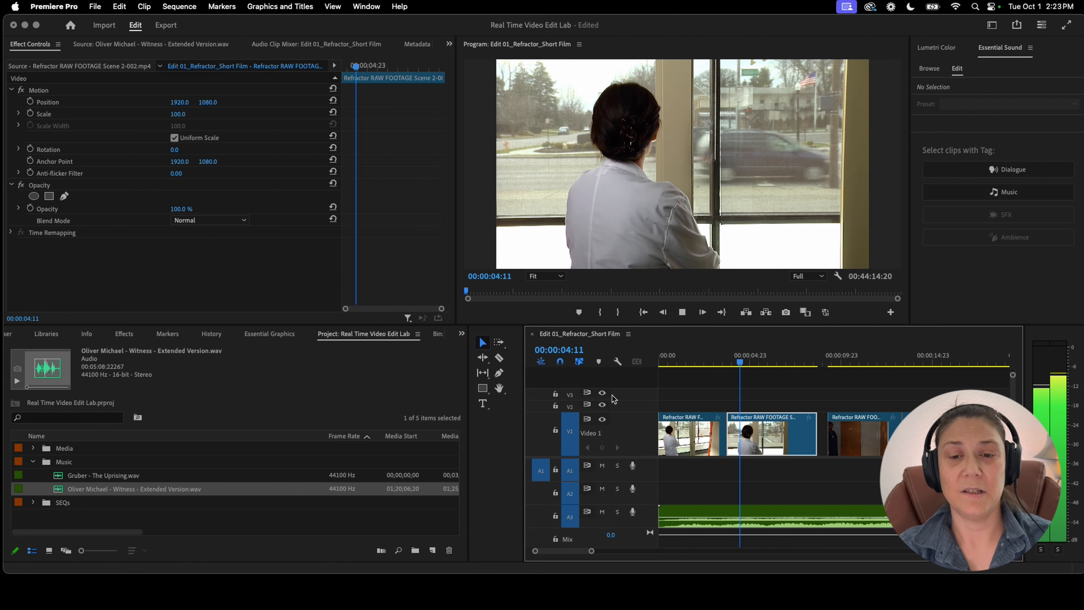
Play and scrub across the cut between the wide window shot and the doctor close-up to compare their timing and framing
{"action": "left_click", "coordinate": [711, 354]}
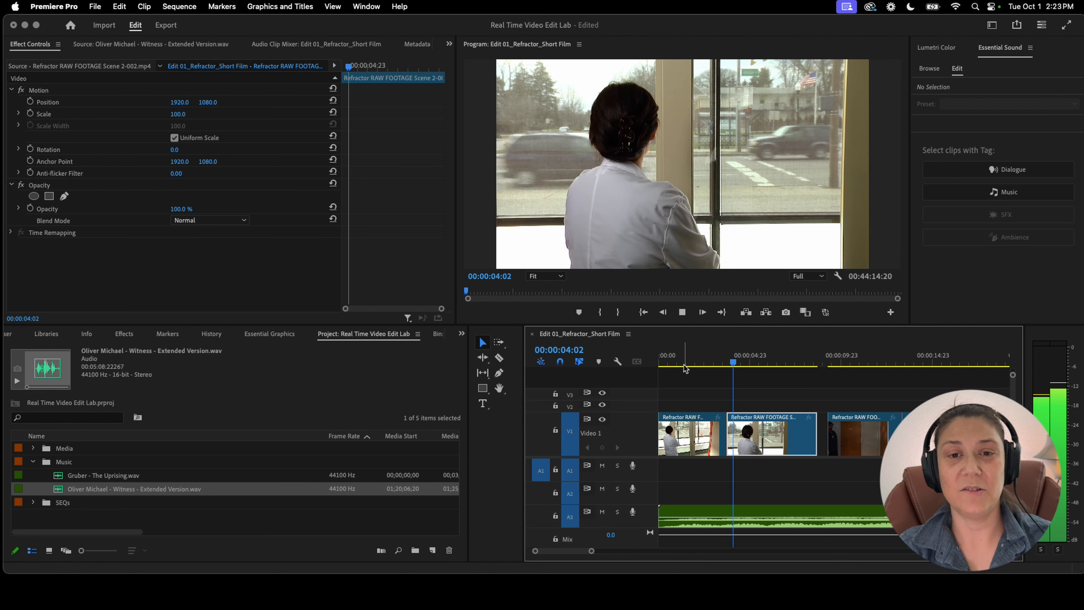
{"action": "key", "text": "space"}
{"action": "left_click", "coordinate": [693, 359]}
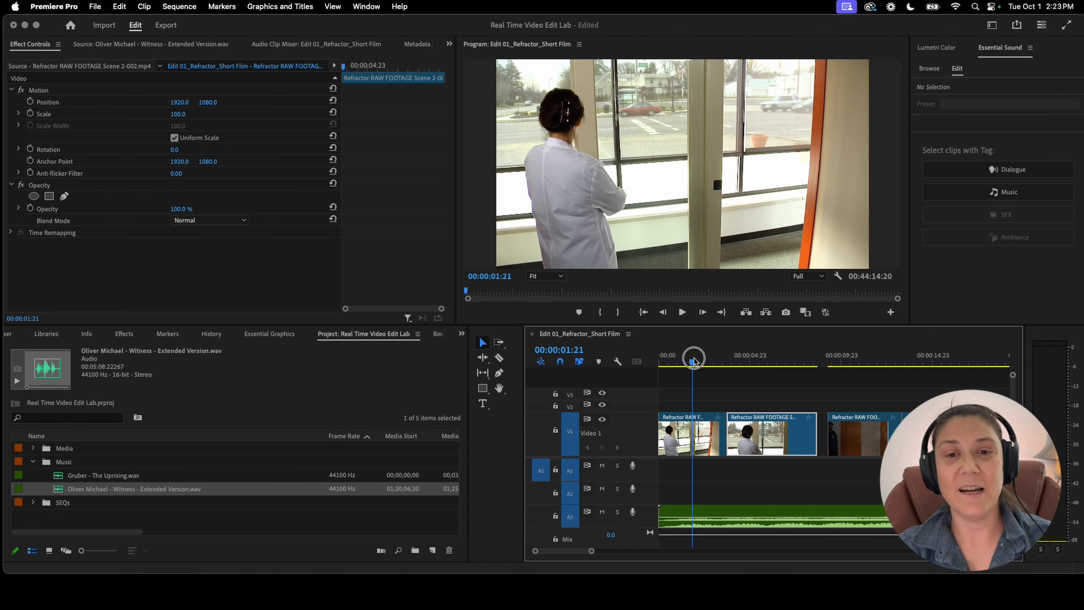
{"action": "left_click_drag", "start_coordinate": [693, 359], "coordinate": [700, 358]}
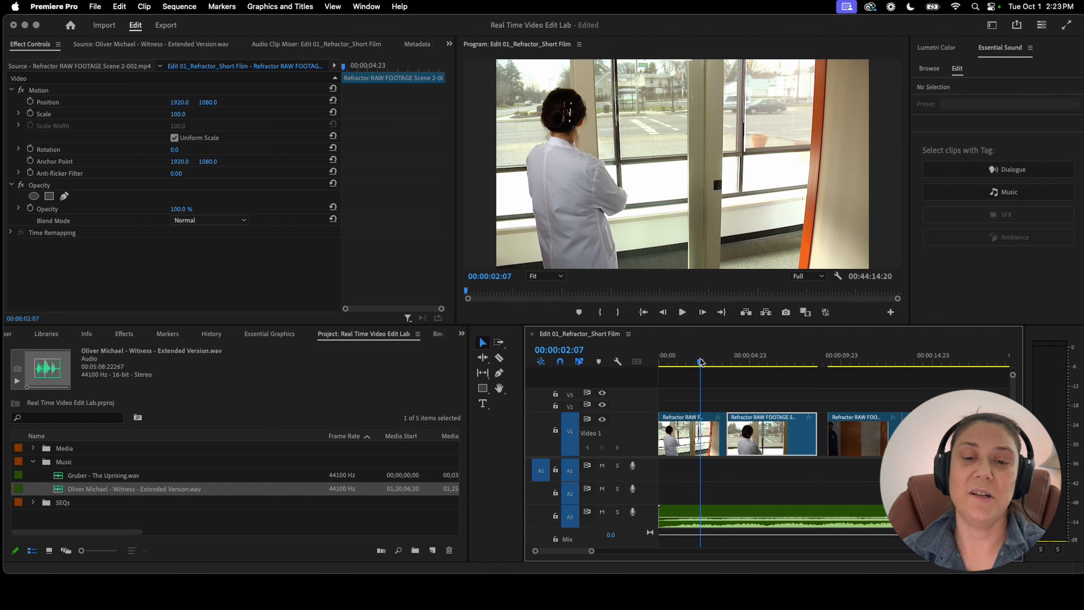
{"action": "key", "text": "space"}
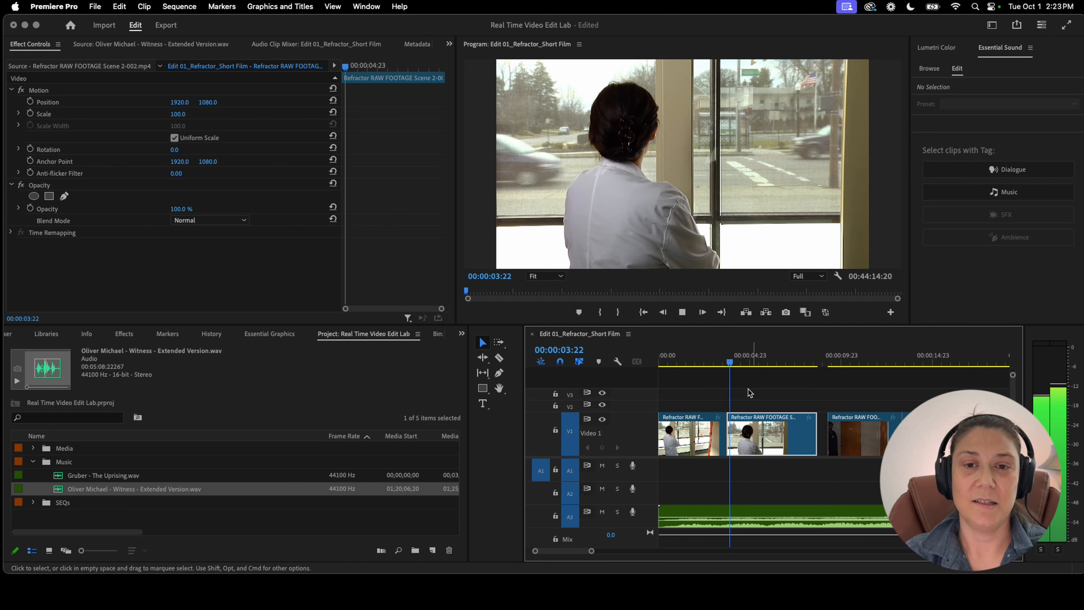
{"action": "key", "text": "space"}
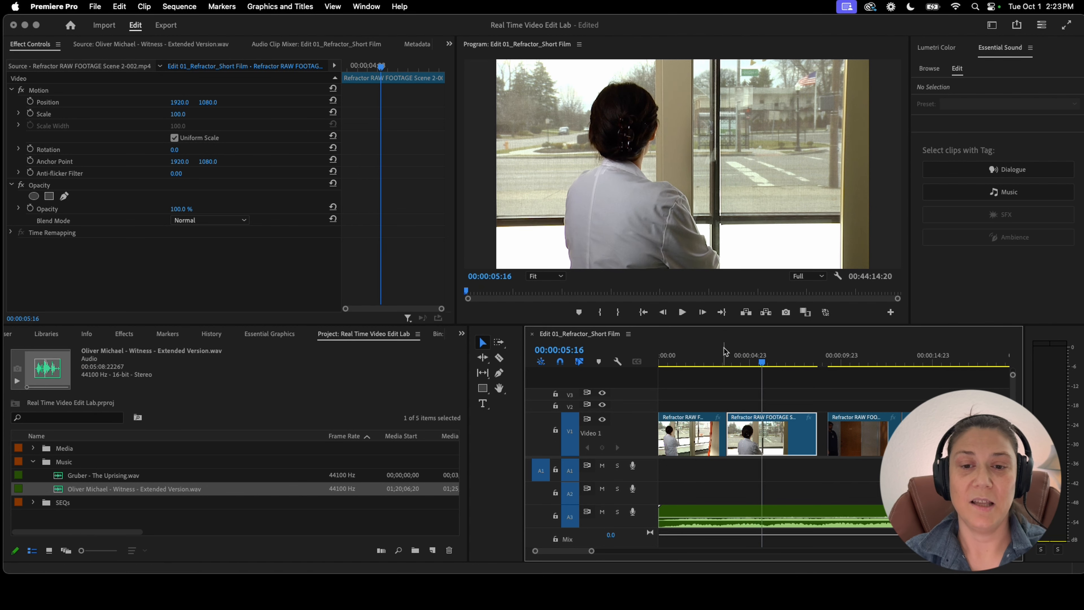
{"action": "left_click_drag", "start_coordinate": [683, 355], "coordinate": [668, 357]}
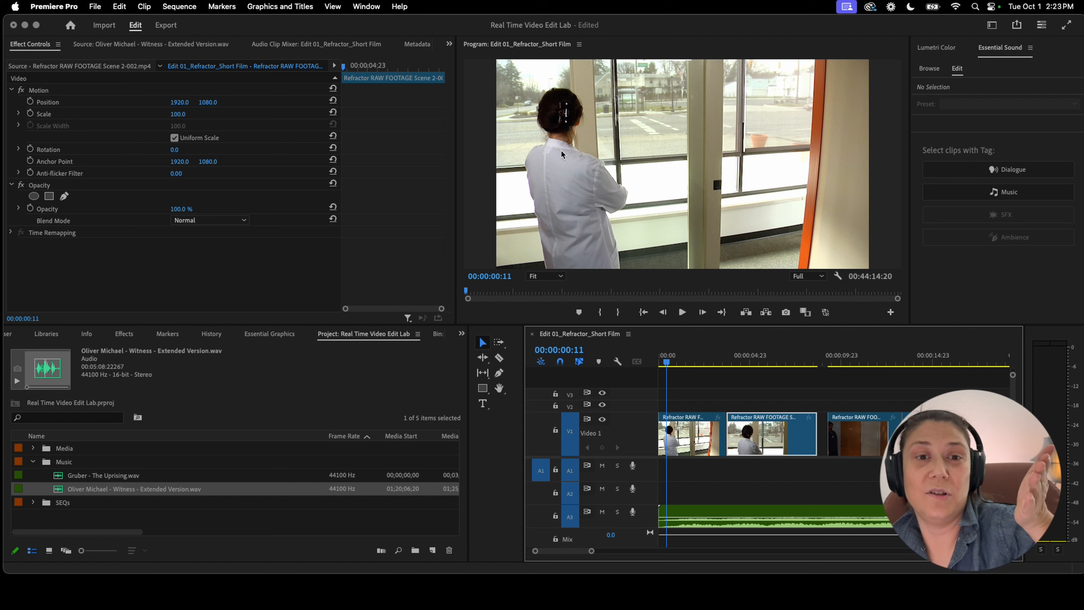
{"action": "left_click", "coordinate": [743, 355]}
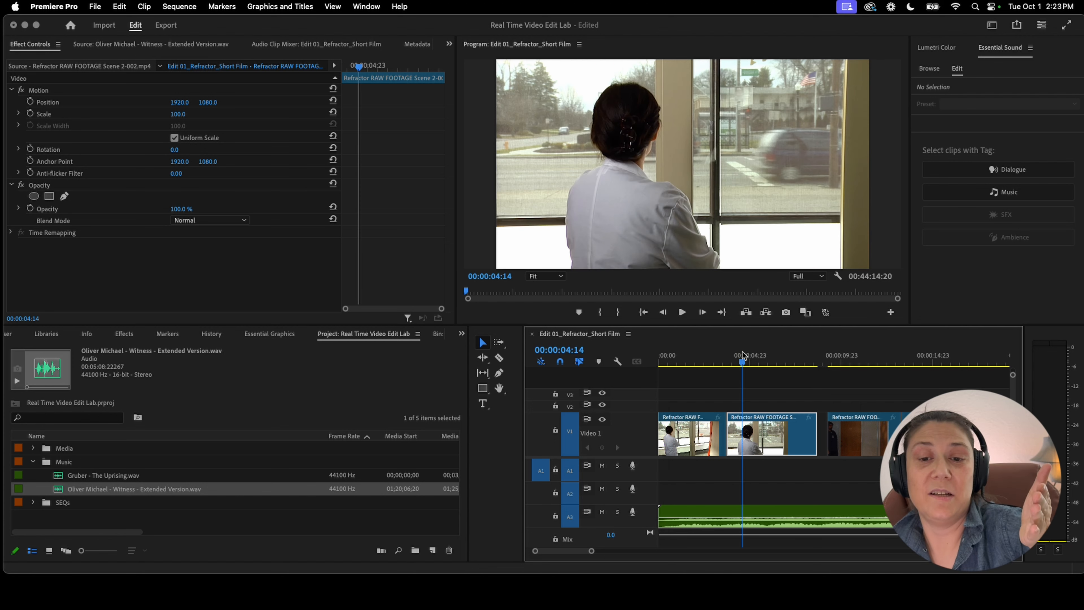
{"action": "left_click_drag", "start_coordinate": [679, 357], "coordinate": [669, 359]}
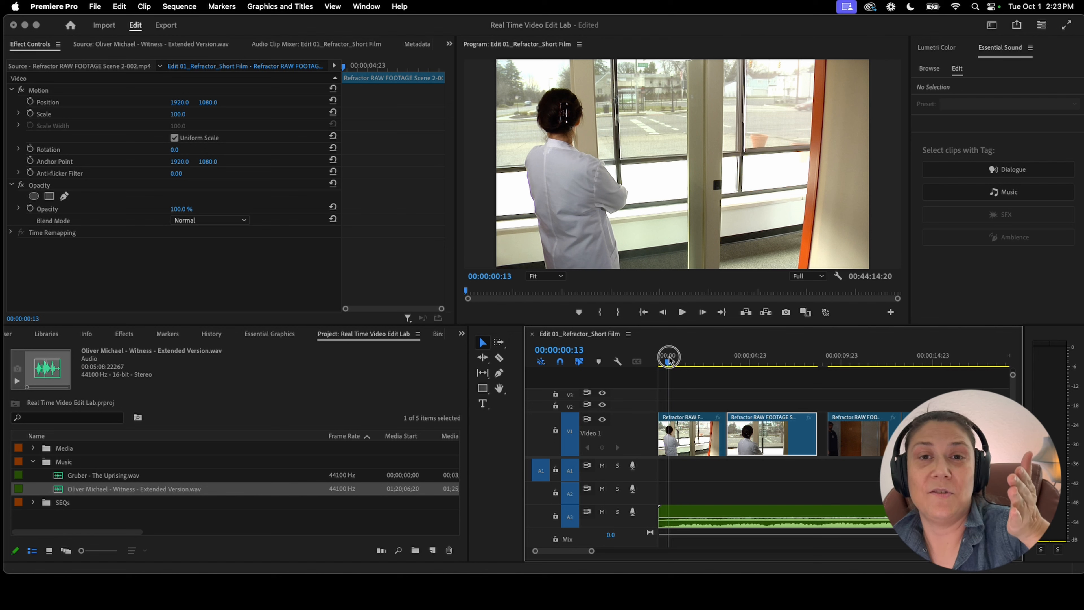
Set the opening wide shot's rotation to 4°, its scale to 114 and its position to 2104, 1106
{"action": "mouse_move", "coordinate": [669, 359]}
{"action": "left_mouse_down"}
{"action": "mouse_move", "coordinate": [799, 358]}
{"action": "mouse_move", "coordinate": [659, 358]}
{"action": "mouse_move", "coordinate": [823, 358]}
{"action": "mouse_move", "coordinate": [690, 357]}
{"action": "left_mouse_up"}
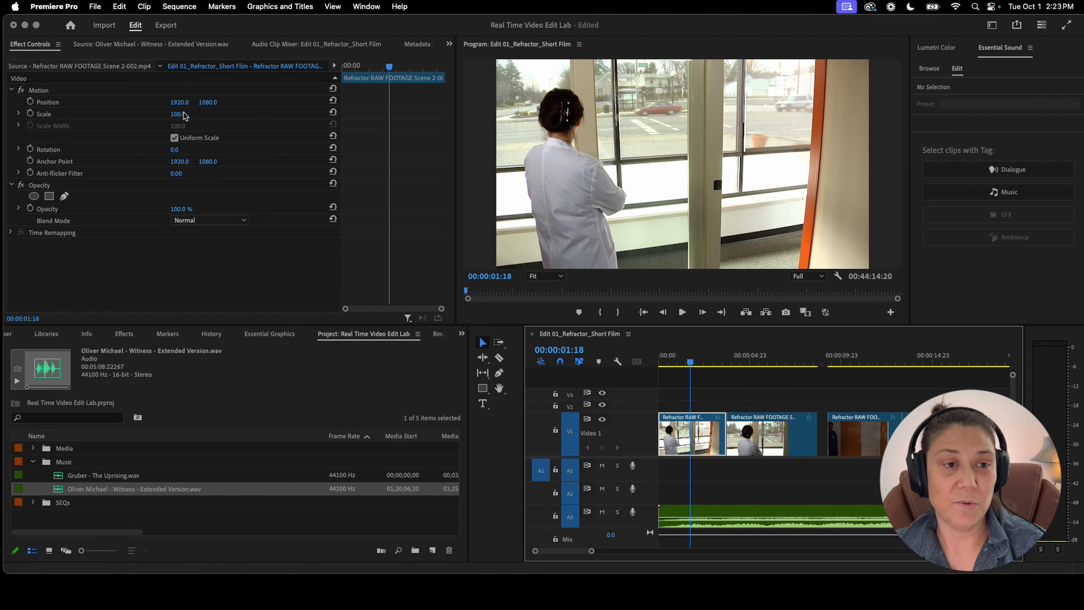
{"action": "left_click", "coordinate": [177, 151]}
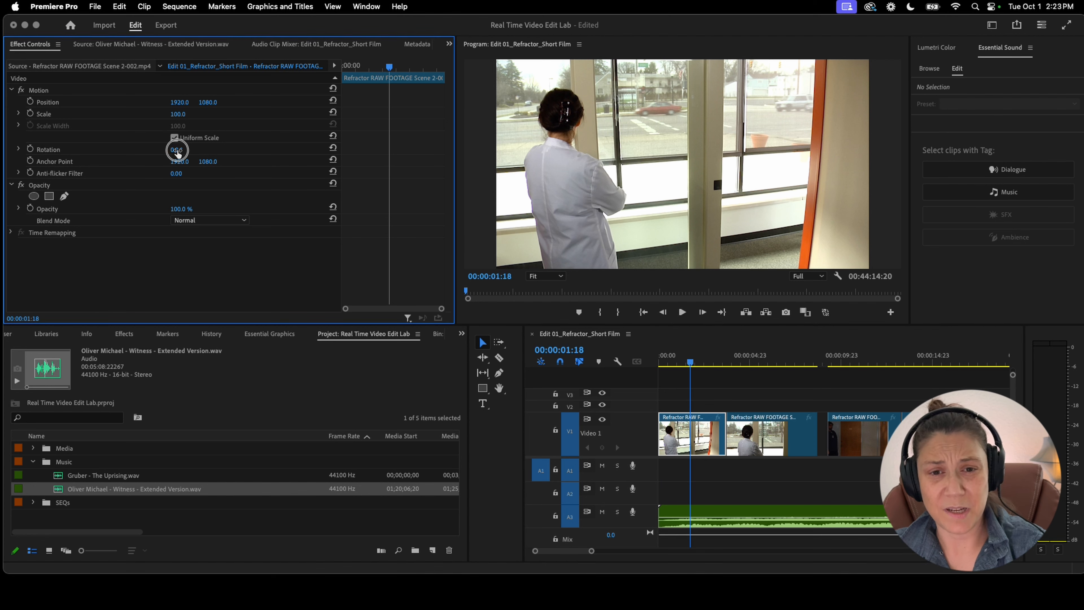
{"action": "left_click_drag", "start_coordinate": [177, 152], "coordinate": [177, 153]}
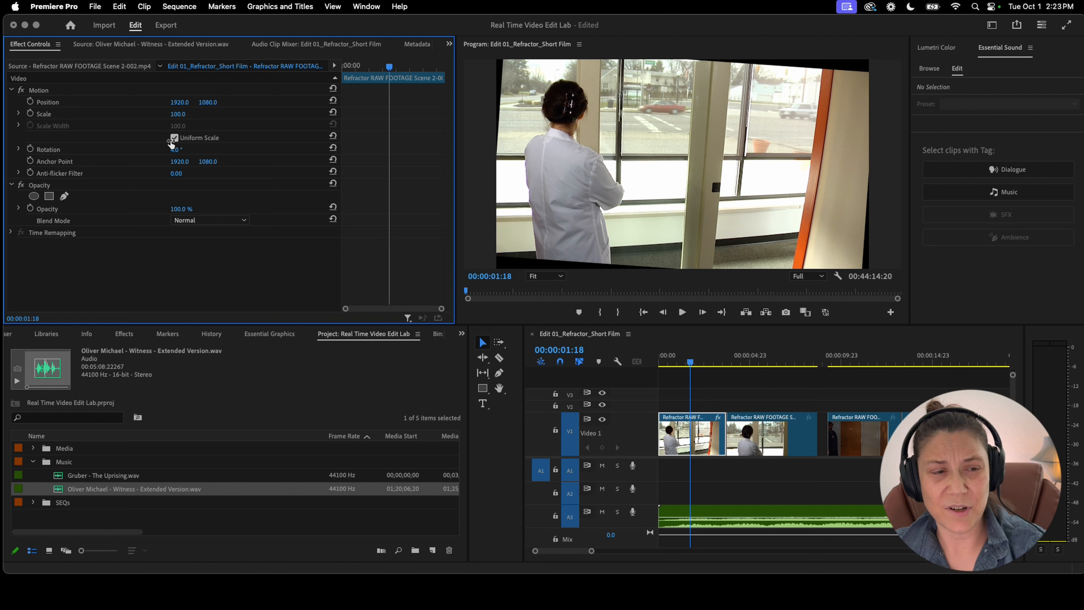
{"action": "left_click_drag", "start_coordinate": [178, 114], "coordinate": [177, 105]}
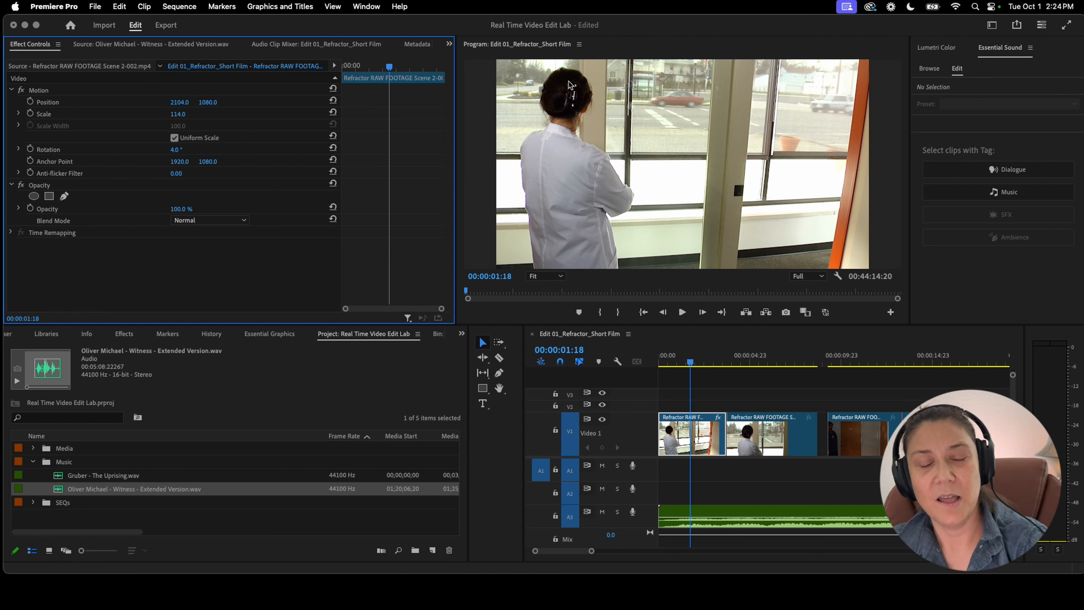
{"action": "left_click_drag", "start_coordinate": [206, 101], "coordinate": [206, 101]}
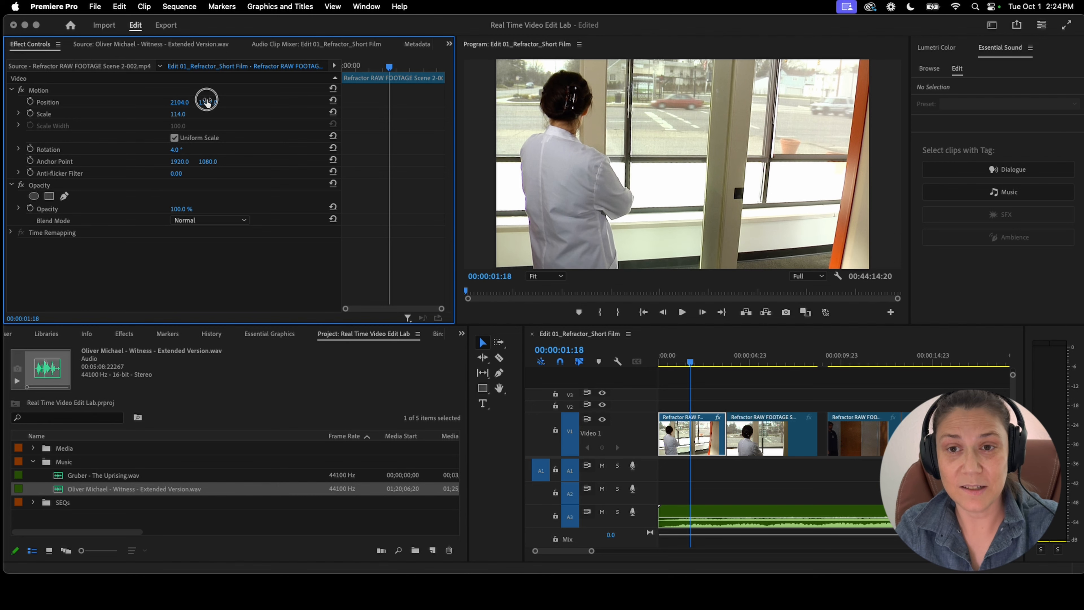
Compare the last frame of the reframed wide shot with the first frame of the doctor close-up
{"action": "mouse_move", "coordinate": [699, 359]}
{"action": "left_mouse_down"}
{"action": "mouse_move", "coordinate": [730, 363]}
{"action": "mouse_move", "coordinate": [709, 364]}
{"action": "left_mouse_up"}
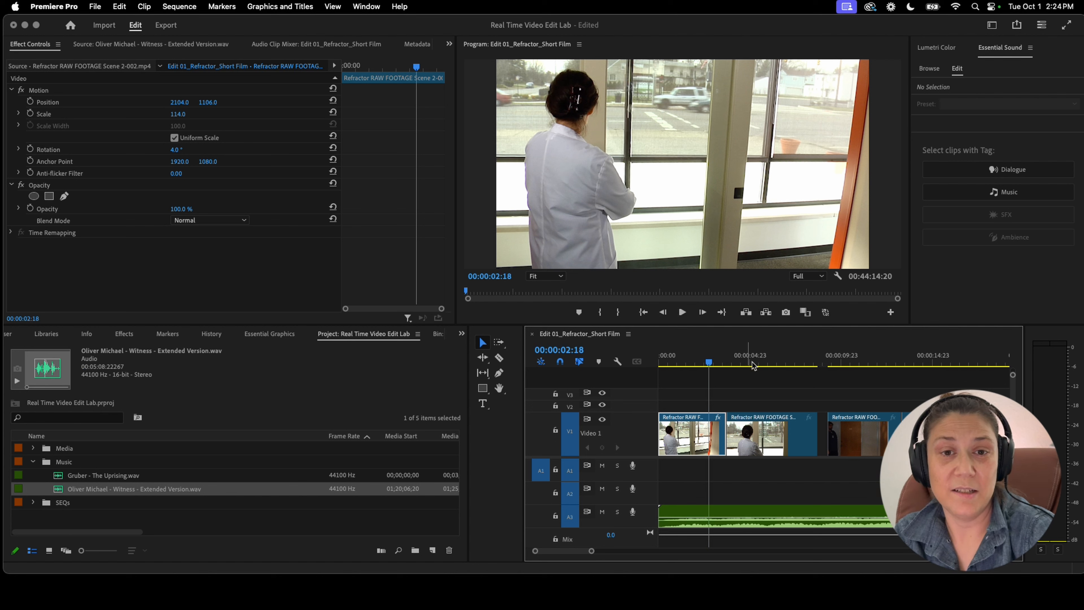
{"action": "left_click_drag", "start_coordinate": [717, 363], "coordinate": [747, 365]}
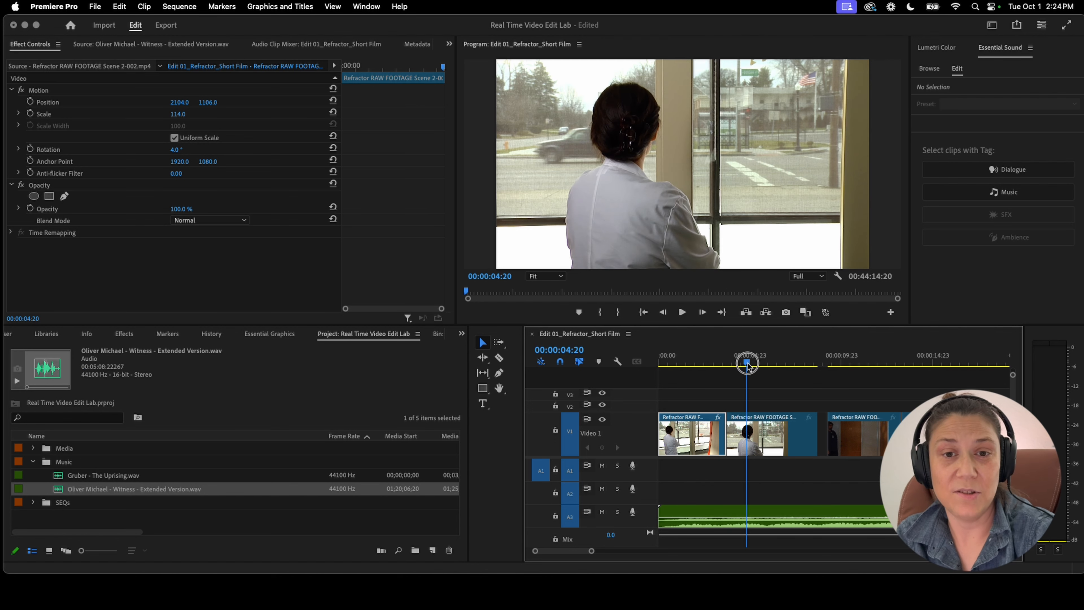
{"action": "key", "text": "Up"}
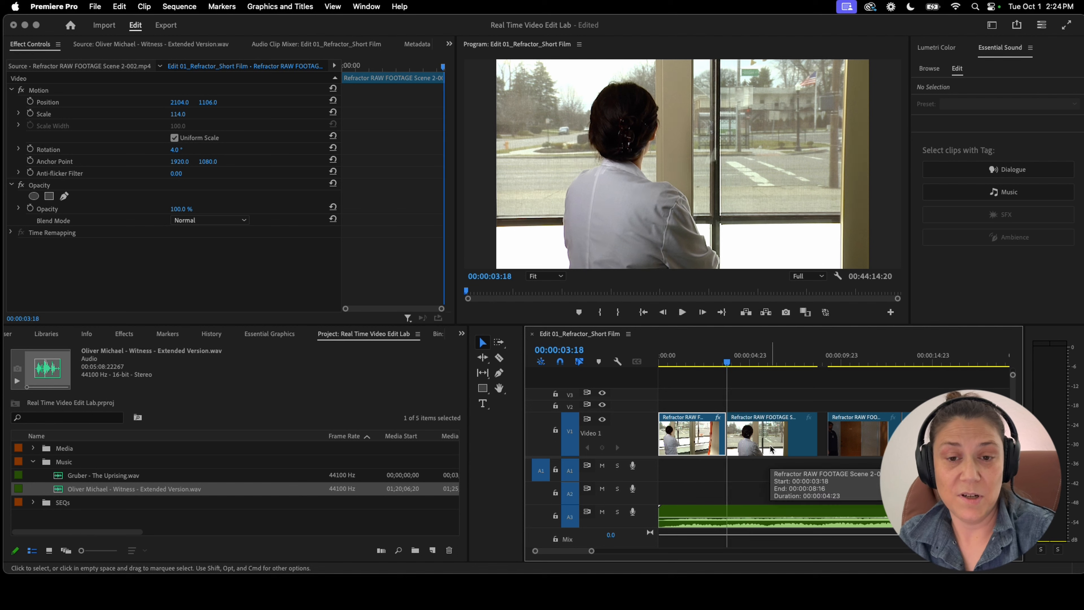
{"action": "key", "text": "Left"}
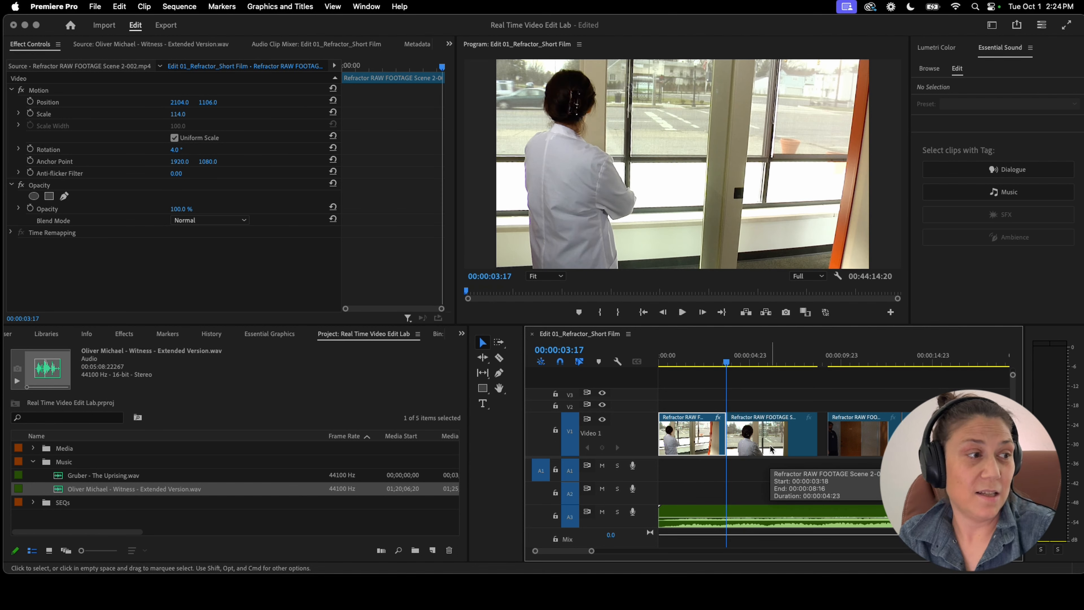
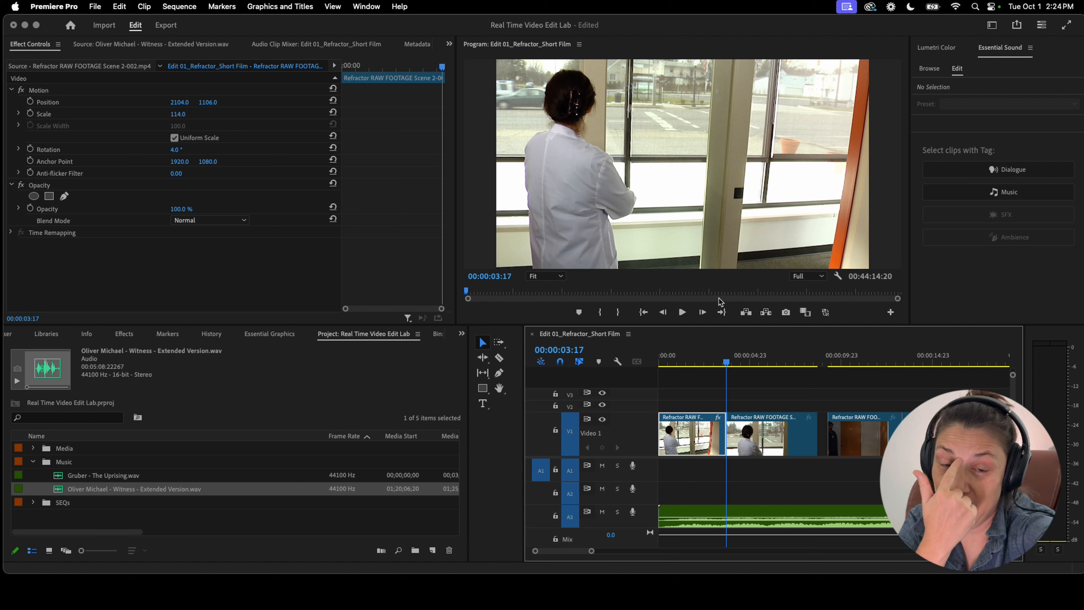
{"action": "key", "text": "Right"}
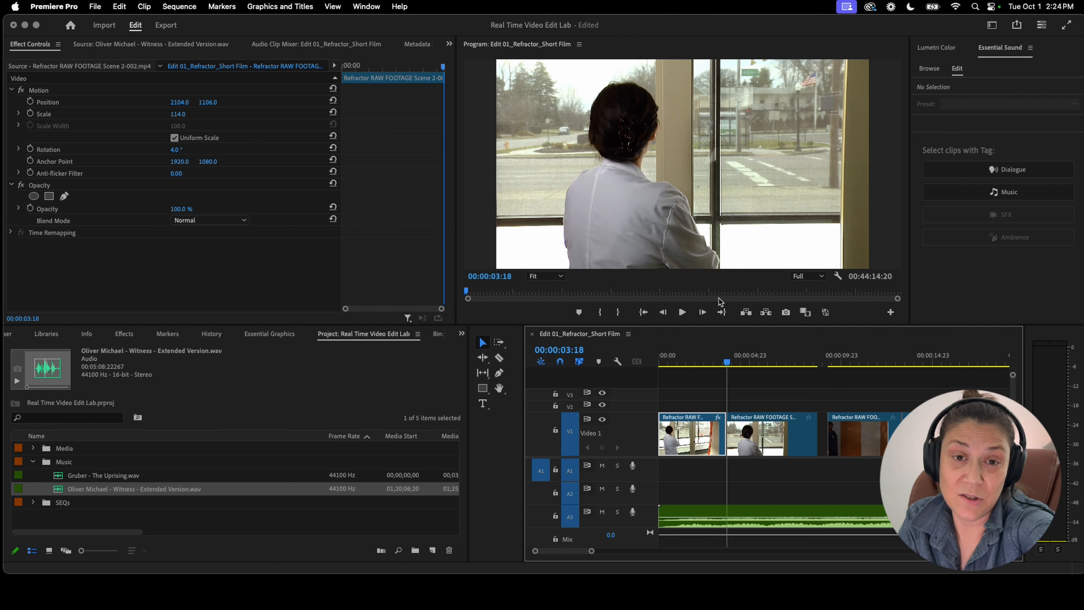
Scale the doctor close-up to 123, set its position to 1594, 1206 and play the opening from the start
{"action": "left_click", "coordinate": [176, 114]}
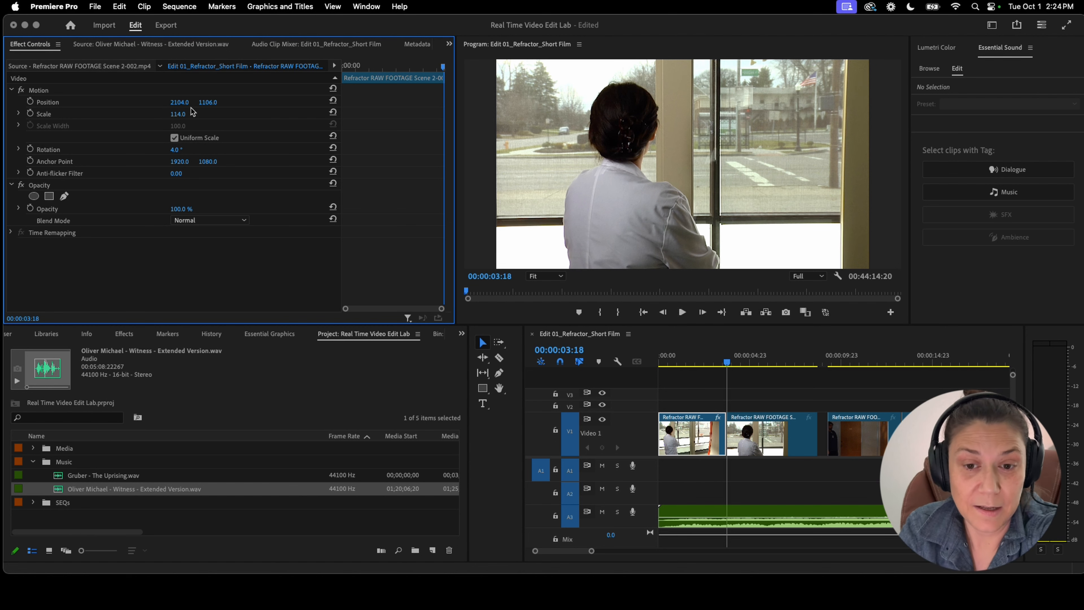
{"action": "left_click", "coordinate": [761, 442]}
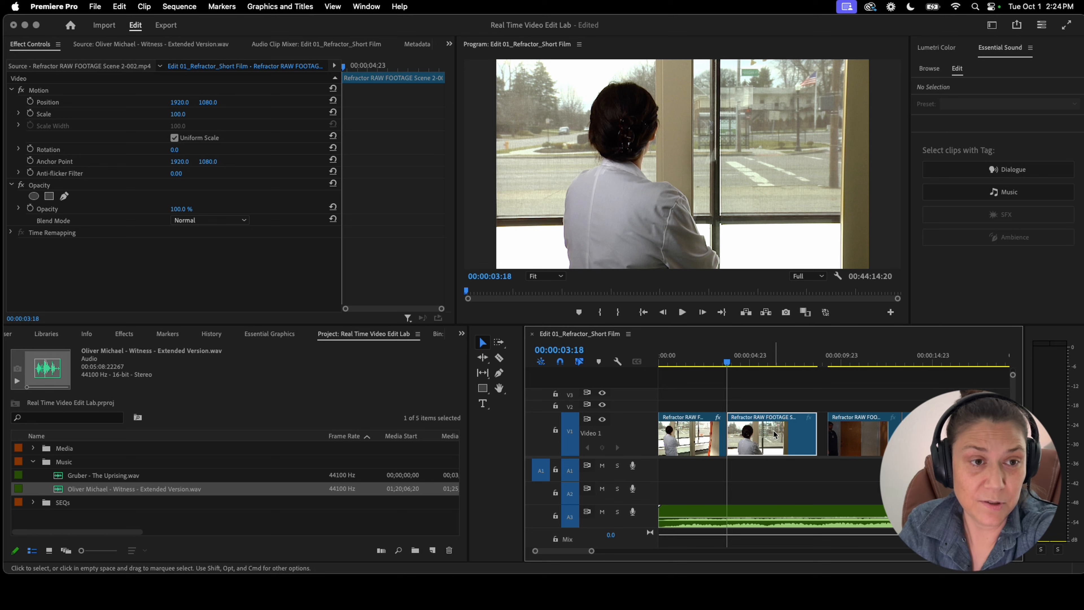
{"action": "mouse_move", "coordinate": [172, 114]}
{"action": "left_mouse_down"}
{"action": "mouse_move", "coordinate": [189, 98]}
{"action": "mouse_move", "coordinate": [179, 102]}
{"action": "mouse_move", "coordinate": [209, 102]}
{"action": "mouse_move", "coordinate": [177, 103]}
{"action": "left_mouse_up"}
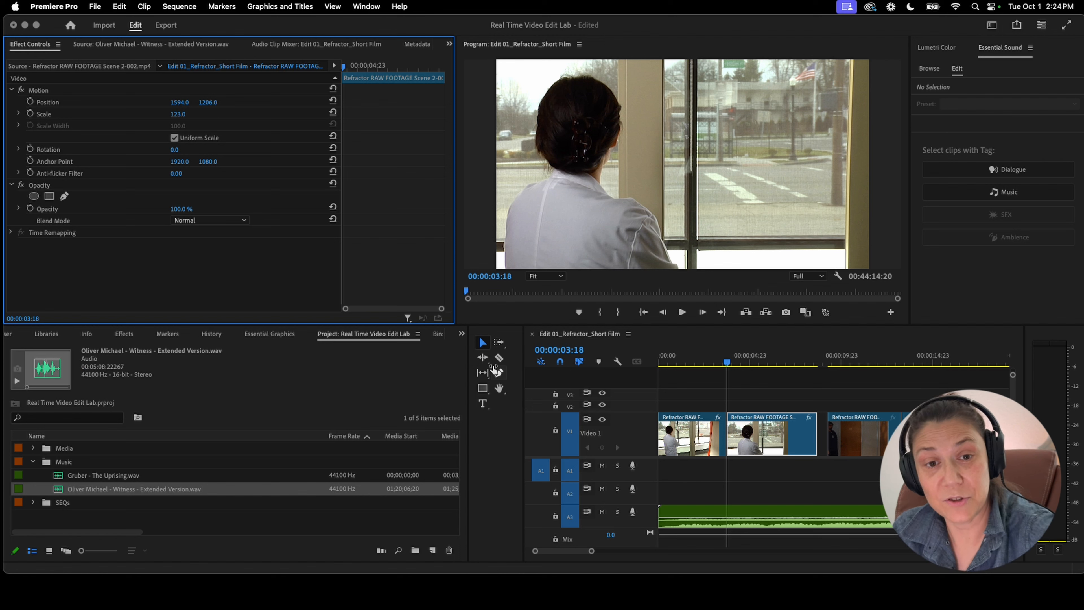
{"action": "left_click", "coordinate": [659, 361]}
{"action": "key", "text": "space"}
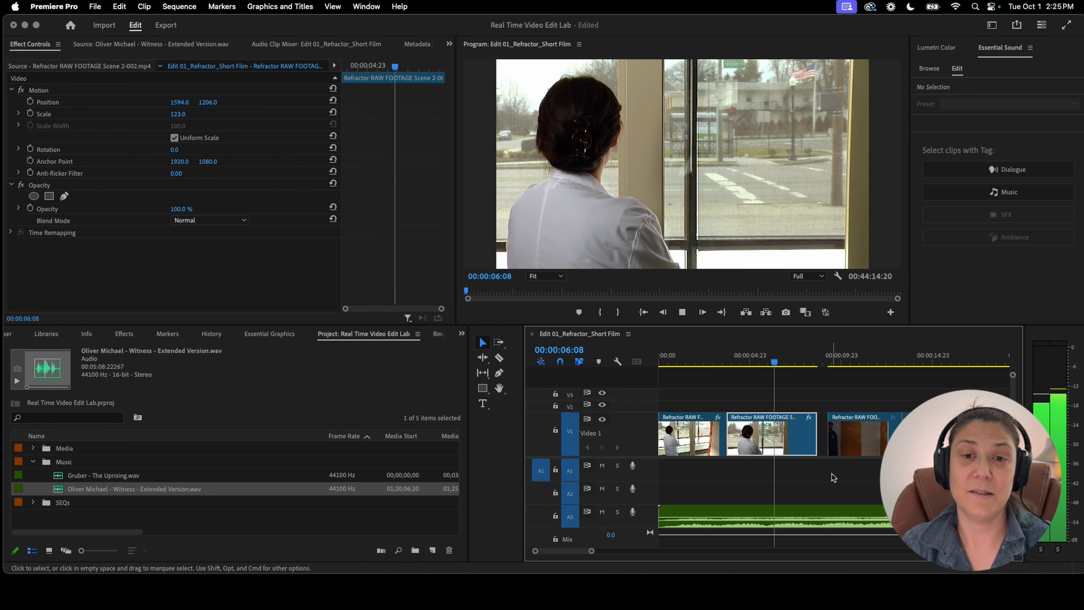
Set the opening wide shot's rotation to 3°
{"action": "left_click", "coordinate": [697, 361]}
{"action": "left_click_drag", "start_coordinate": [697, 361], "coordinate": [701, 362]}
{"action": "left_click", "coordinate": [699, 434]}
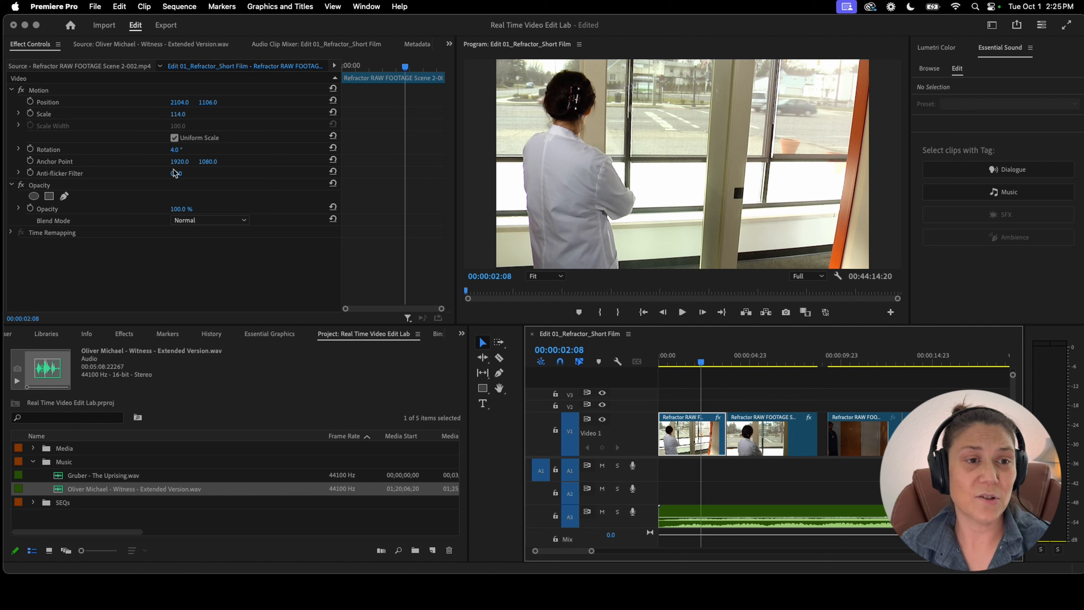
{"action": "left_click_drag", "start_coordinate": [175, 149], "coordinate": [175, 149]}
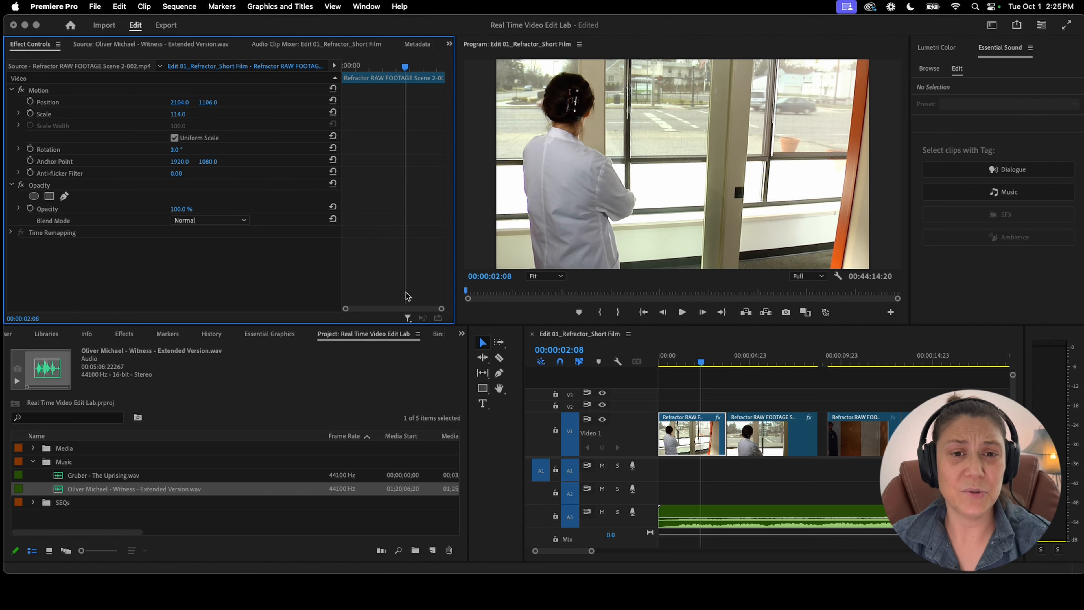
Play the opening from the start, then replay the reframed doctor close-up from the cut
{"action": "left_click_drag", "start_coordinate": [700, 361], "coordinate": [553, 350]}
{"action": "key", "text": "space"}
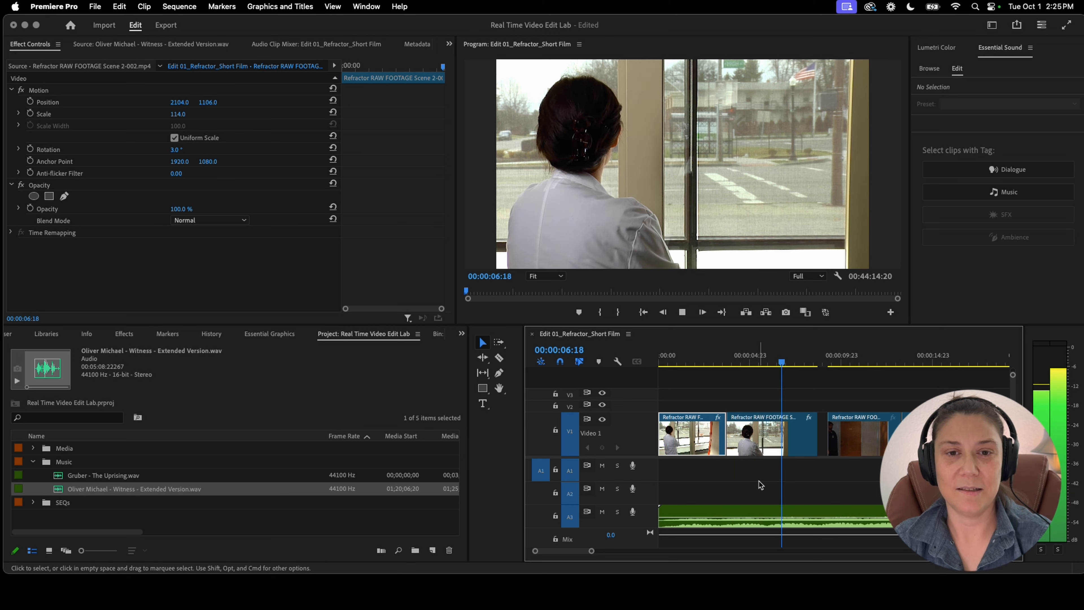
{"action": "left_click", "coordinate": [731, 360]}
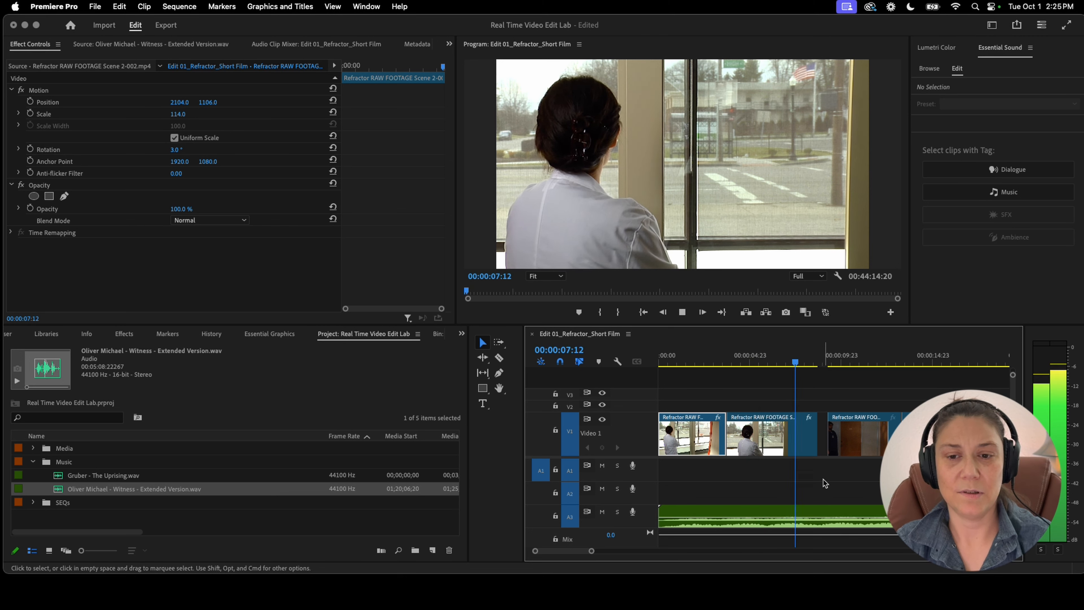
Move the hallway shot earlier so it overwrites the tail of the doctor close-up, and play the hallway shot
{"action": "left_click_drag", "start_coordinate": [841, 449], "coordinate": [818, 446]}
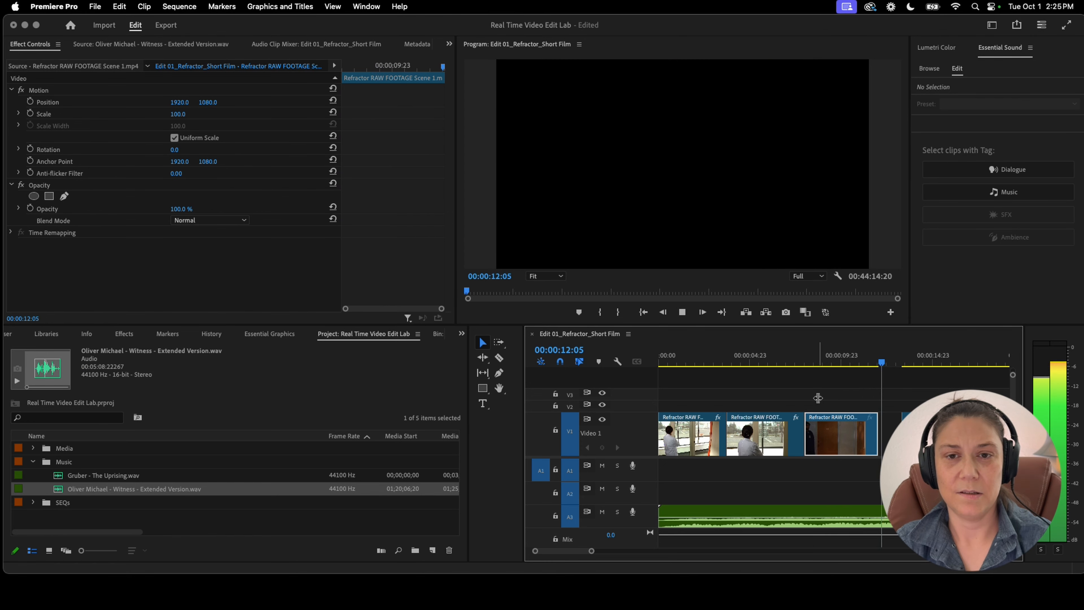
{"action": "left_click", "coordinate": [848, 364]}
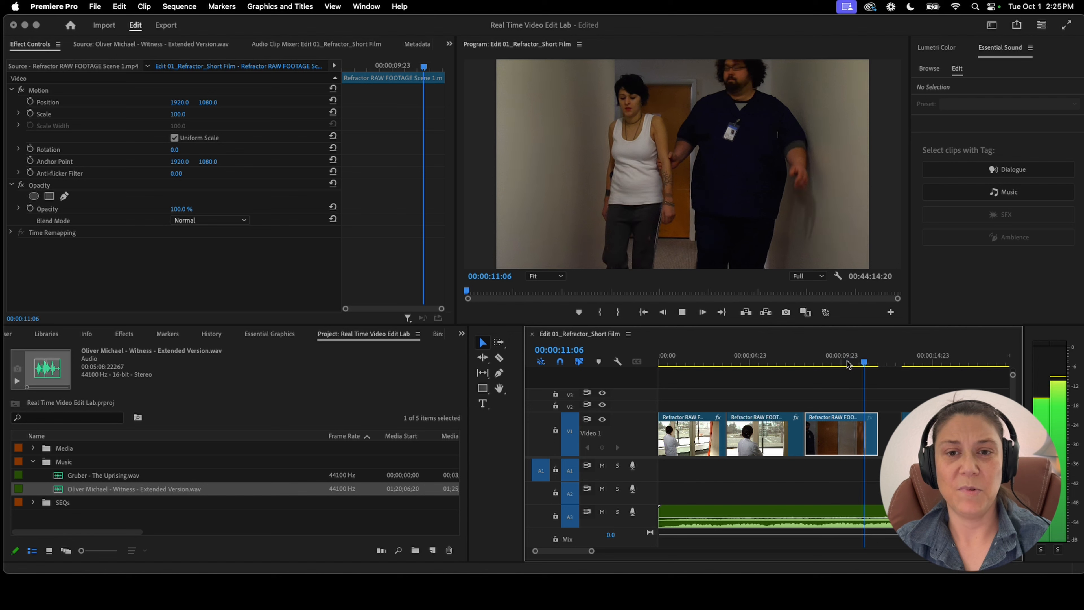
{"action": "key", "text": "space"}
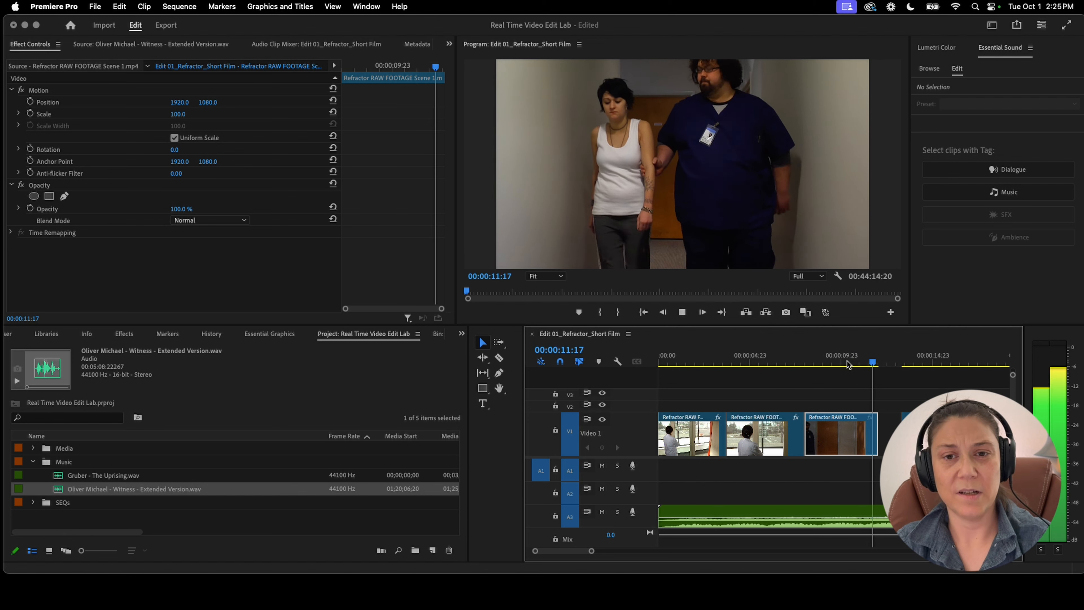
Move the short clip after the hallway shot up against that shot's end and play back the join
{"action": "left_click_drag", "start_coordinate": [916, 442], "coordinate": [889, 443]}
{"action": "left_click", "coordinate": [857, 357]}
{"action": "key", "text": "space"}
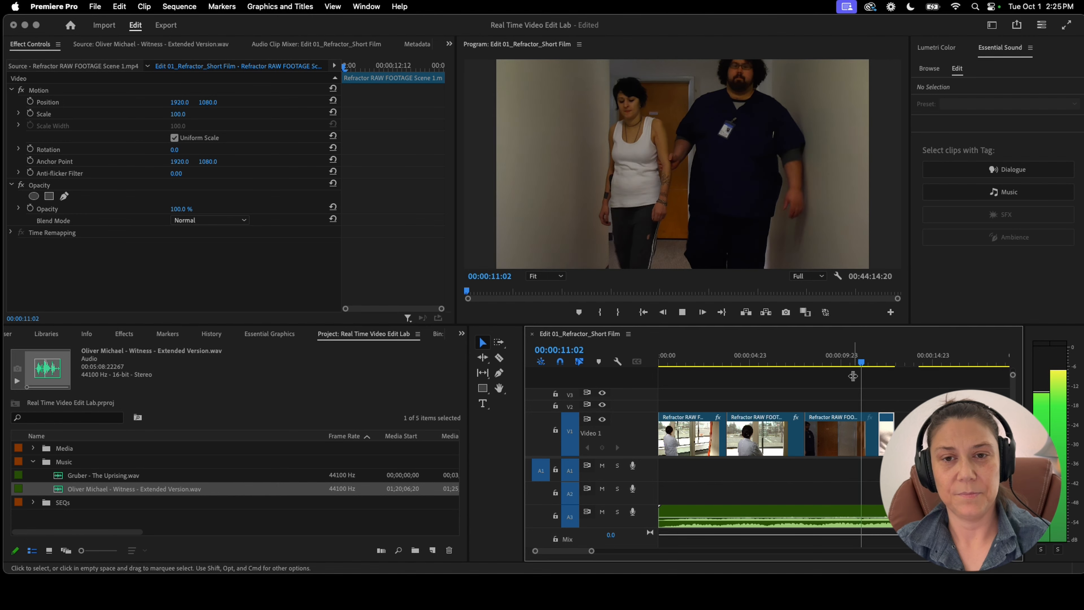
Trim the end of the hallway shot to 00:00:11:13, close the gaps with the two following clips, and play back the cut
{"action": "key", "text": "space"}
{"action": "key", "text": "Left"}
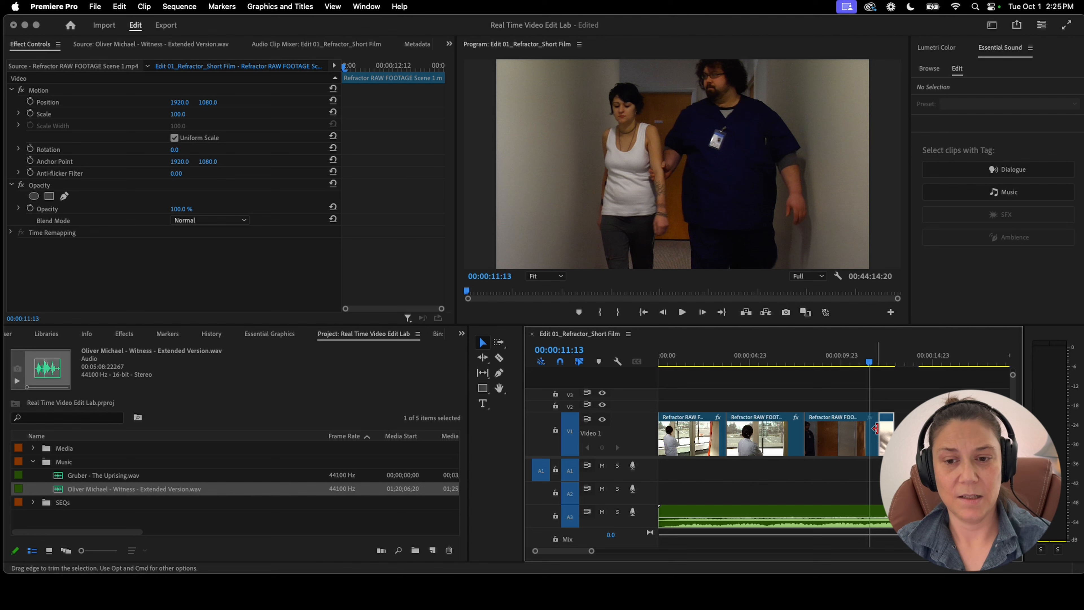
{"action": "left_click_drag", "start_coordinate": [880, 435], "coordinate": [879, 435]}
{"action": "left_click_drag", "start_coordinate": [947, 436], "coordinate": [922, 435]}
{"action": "key", "text": "space"}
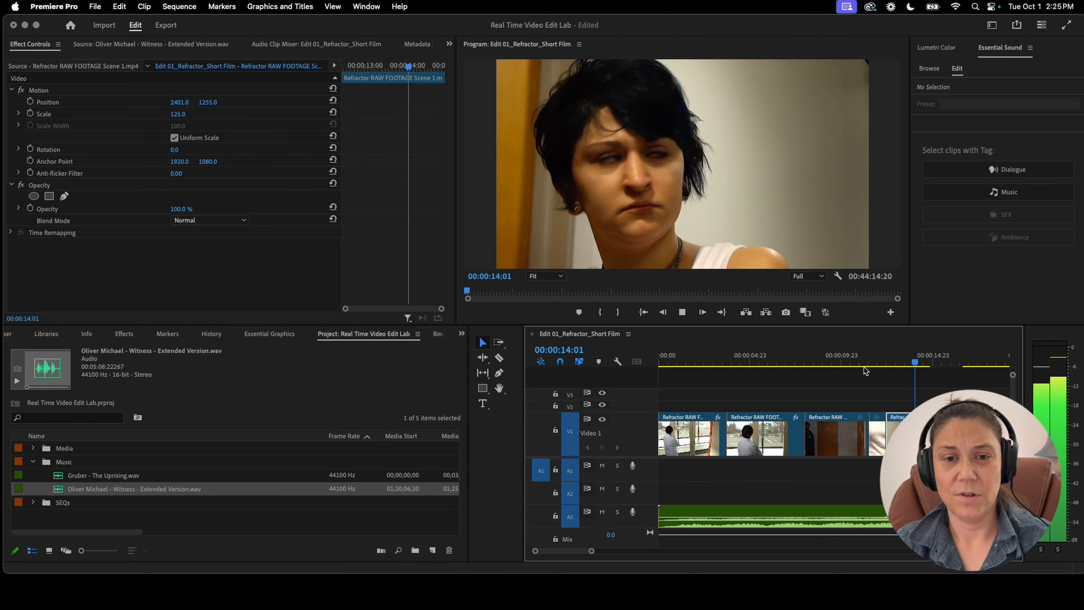
{"action": "key", "text": "space"}
{"action": "left_click", "coordinate": [859, 358]}
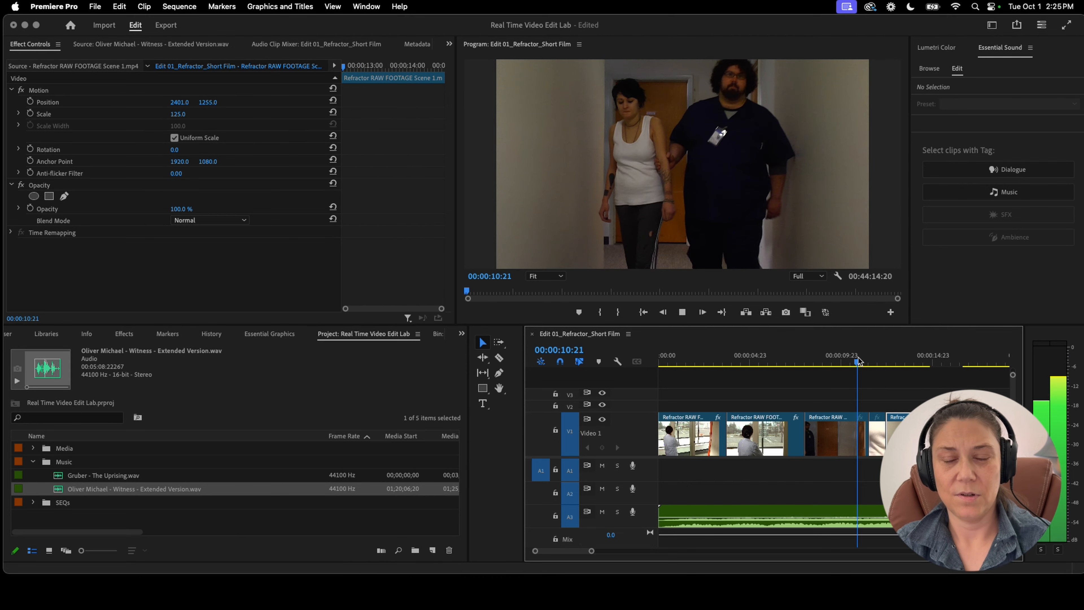
{"action": "key", "text": "space"}
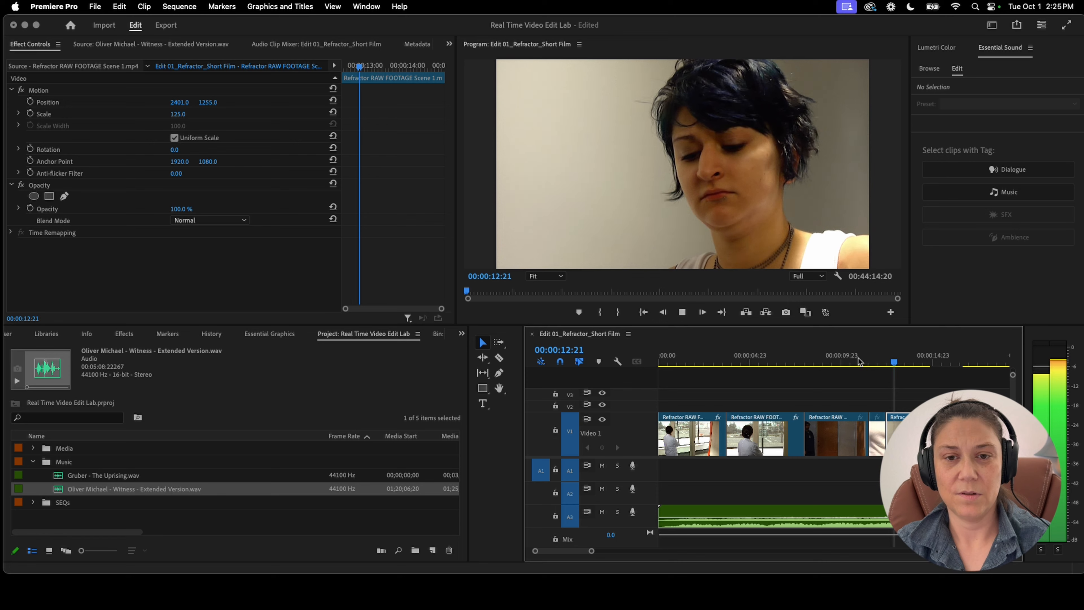
{"action": "left_click", "coordinate": [859, 360]}
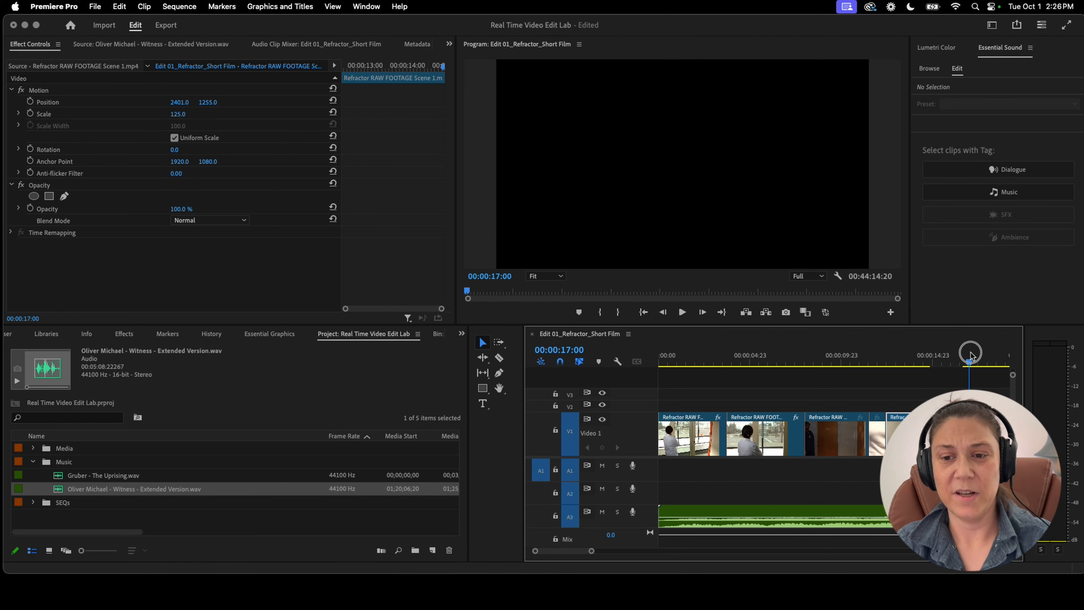
Scan the Scene 2 clips and move the first one back against the end of the opening sequence
{"action": "key", "text": "minus"}
{"action": "mouse_move", "coordinate": [749, 360]}
{"action": "left_mouse_down"}
{"action": "mouse_move", "coordinate": [763, 362]}
{"action": "mouse_move", "coordinate": [750, 362]}
{"action": "left_mouse_up"}
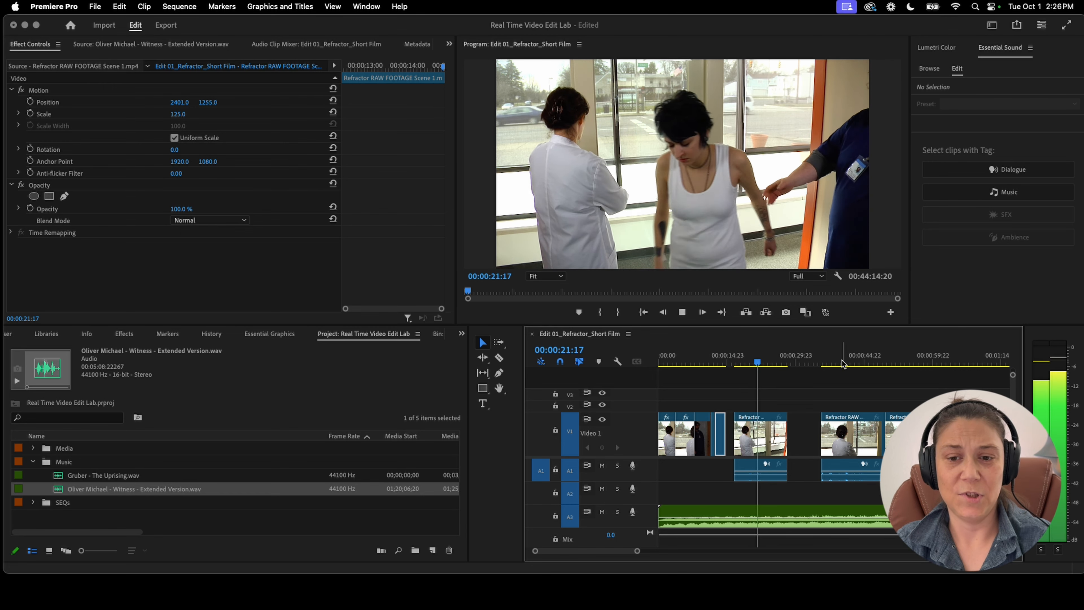
{"action": "left_click_drag", "start_coordinate": [820, 356], "coordinate": [857, 358]}
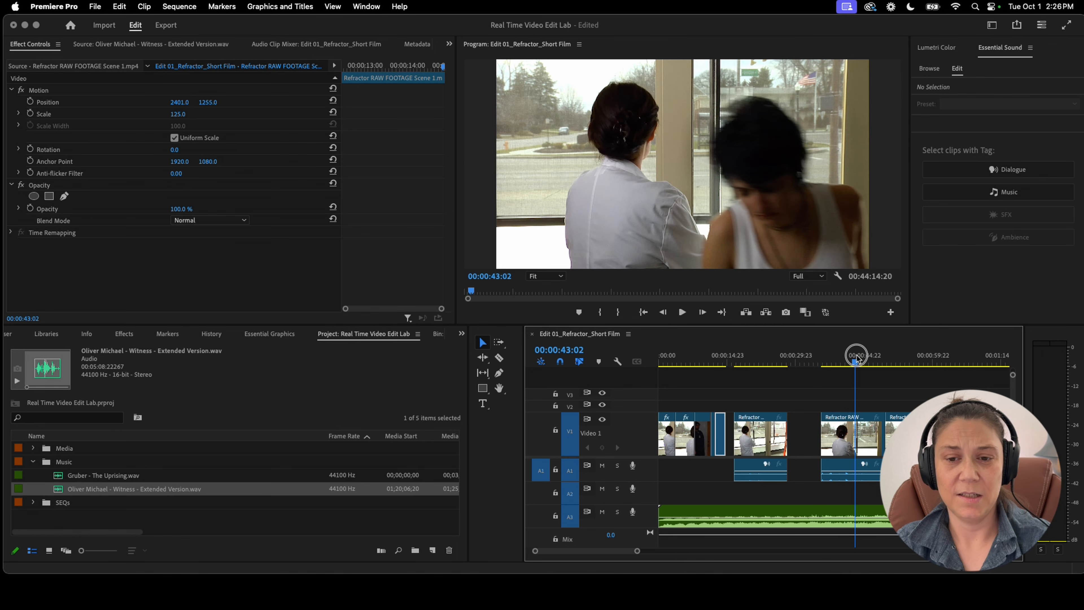
{"action": "left_click", "coordinate": [841, 429]}
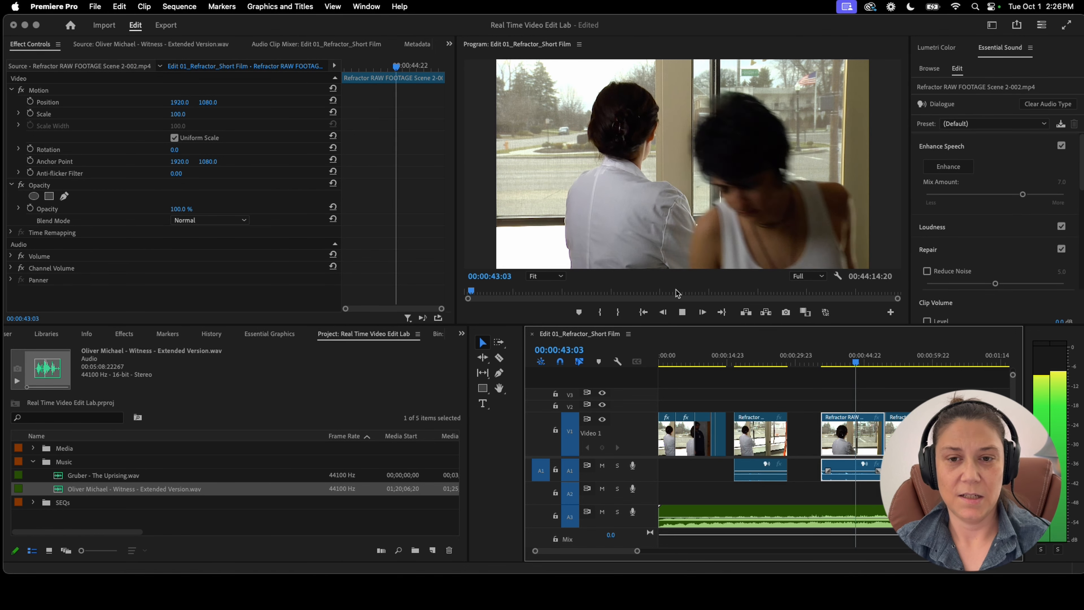
{"action": "key", "text": "space"}
{"action": "left_click_drag", "start_coordinate": [879, 356], "coordinate": [831, 363]}
{"action": "left_click_drag", "start_coordinate": [759, 438], "coordinate": [751, 440]}
Delete only the audio of the first Scene 2 clip, keeping its video
{"action": "left_click", "coordinate": [753, 480]}
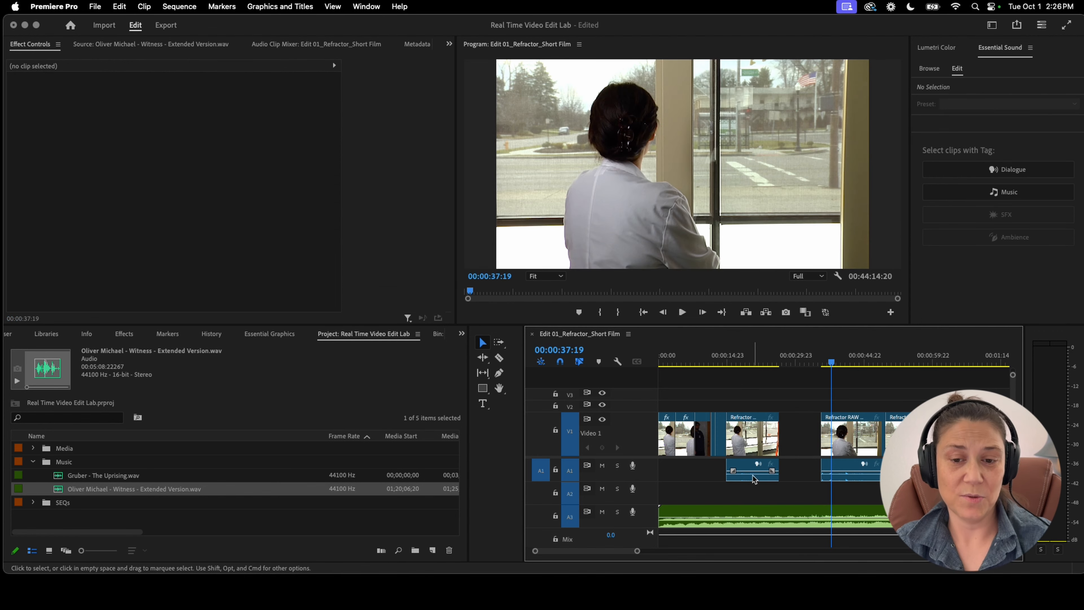
{"action": "left_click", "coordinate": [753, 478]}
{"action": "key", "text": "Delete"}
Review the first Scene 2 shot and straighten its framing with rotation 2.0°, scale 106 and vertical position 1061
{"action": "left_click_drag", "start_coordinate": [721, 358], "coordinate": [748, 351]}
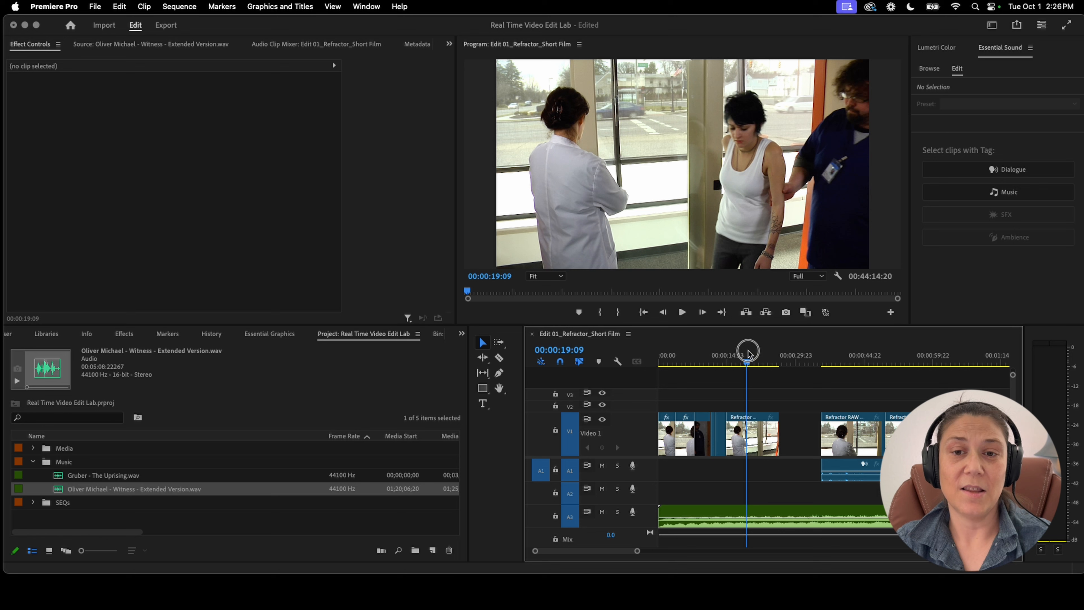
{"action": "left_click_drag", "start_coordinate": [828, 352], "coordinate": [858, 358]}
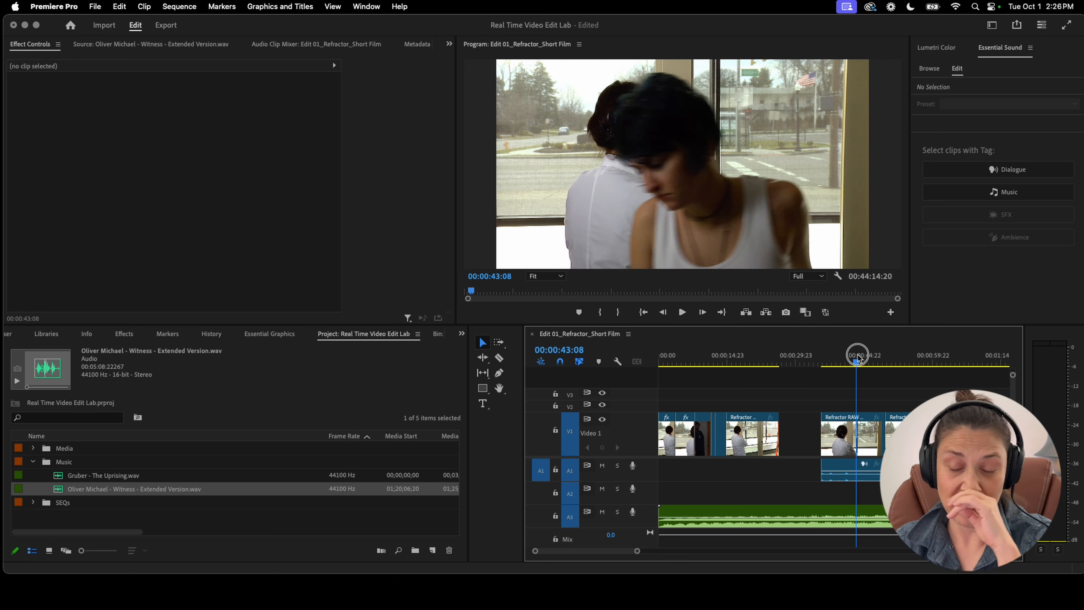
{"action": "left_click", "coordinate": [724, 357]}
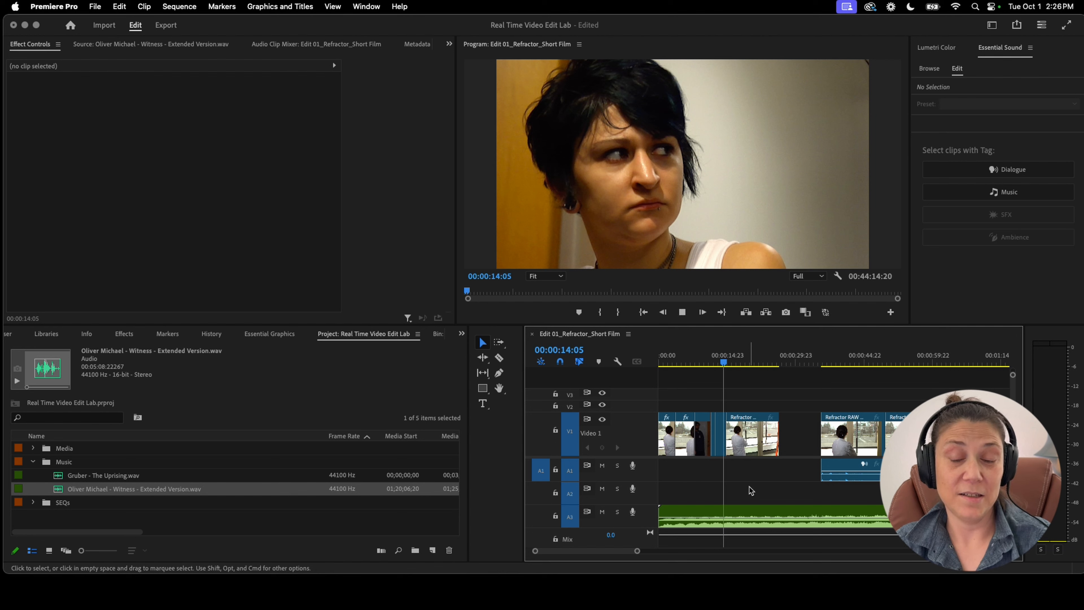
{"action": "key", "text": "space"}
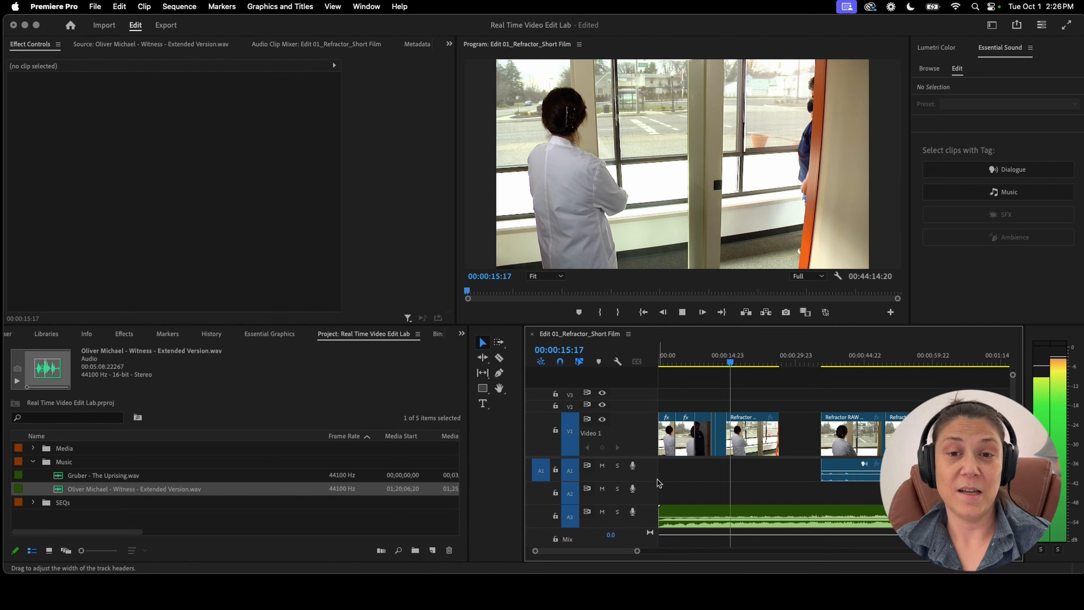
{"action": "key", "text": "space"}
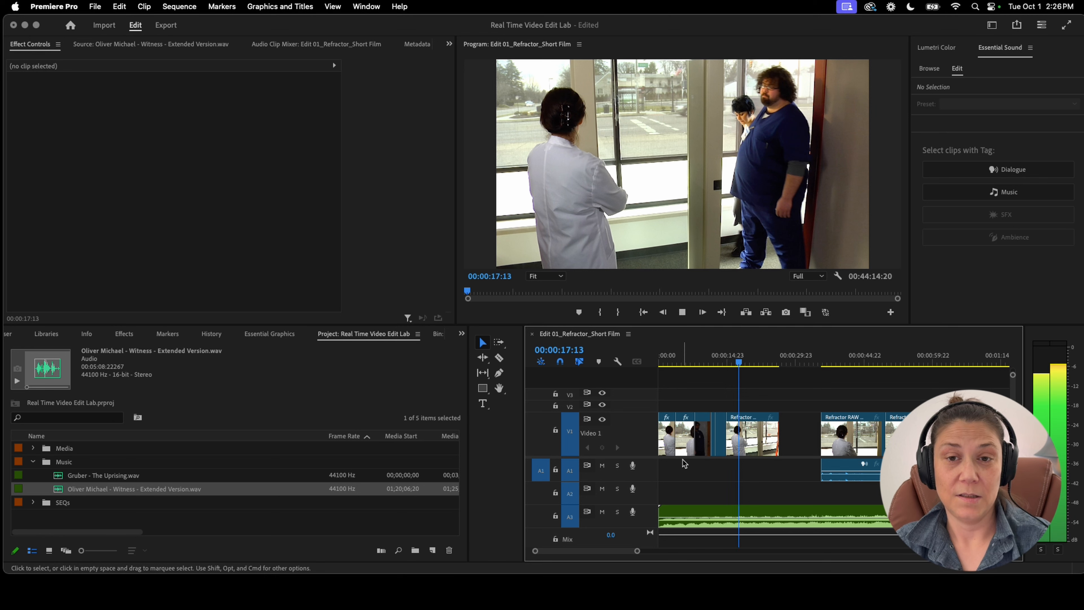
{"action": "key", "text": "space"}
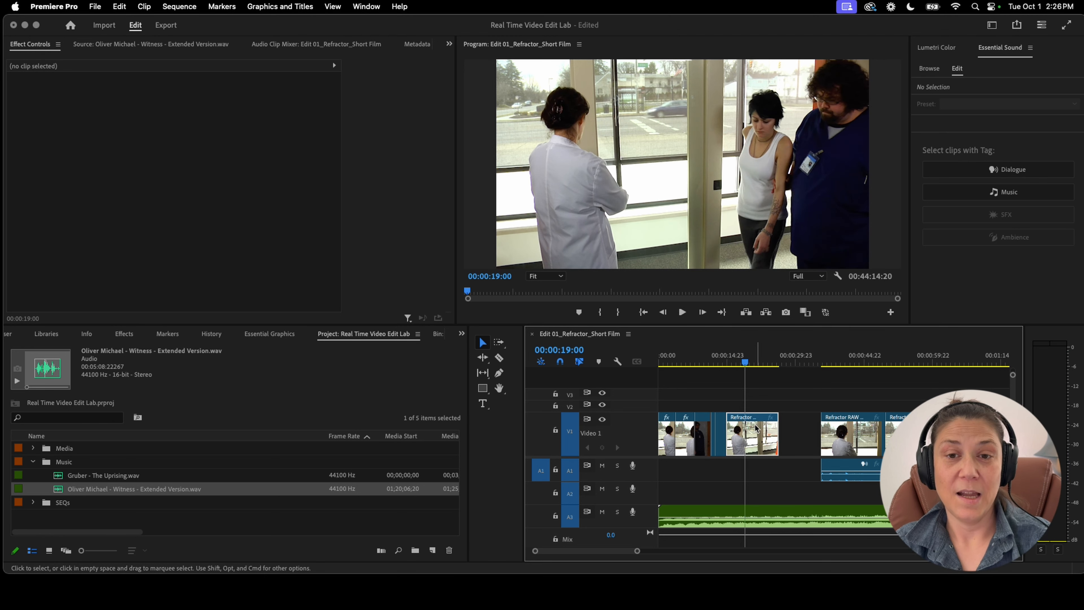
{"action": "left_click", "coordinate": [756, 427]}
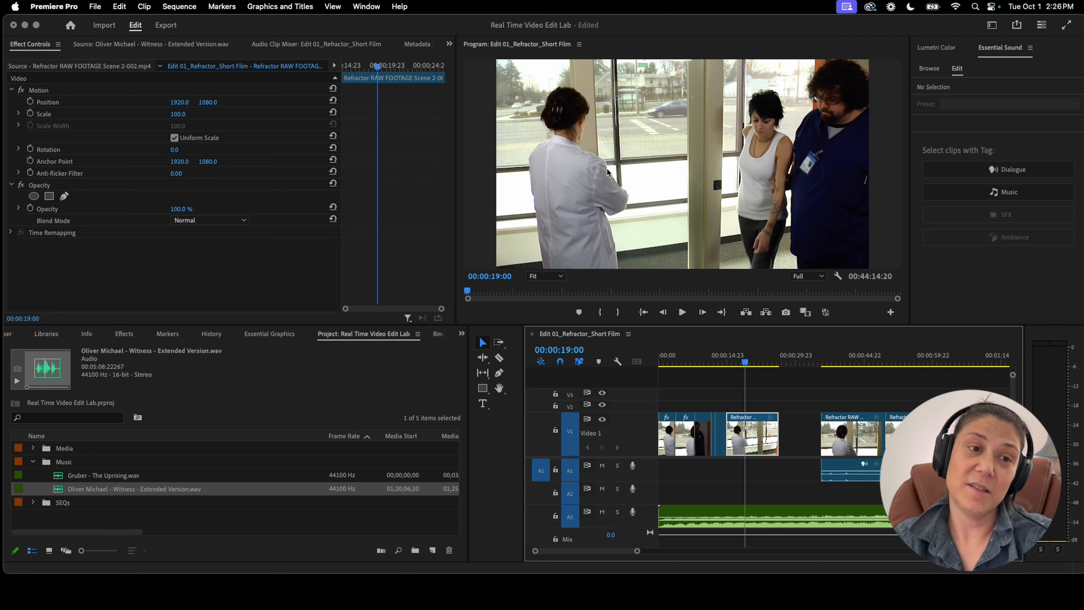
{"action": "left_click_drag", "start_coordinate": [174, 156], "coordinate": [173, 155]}
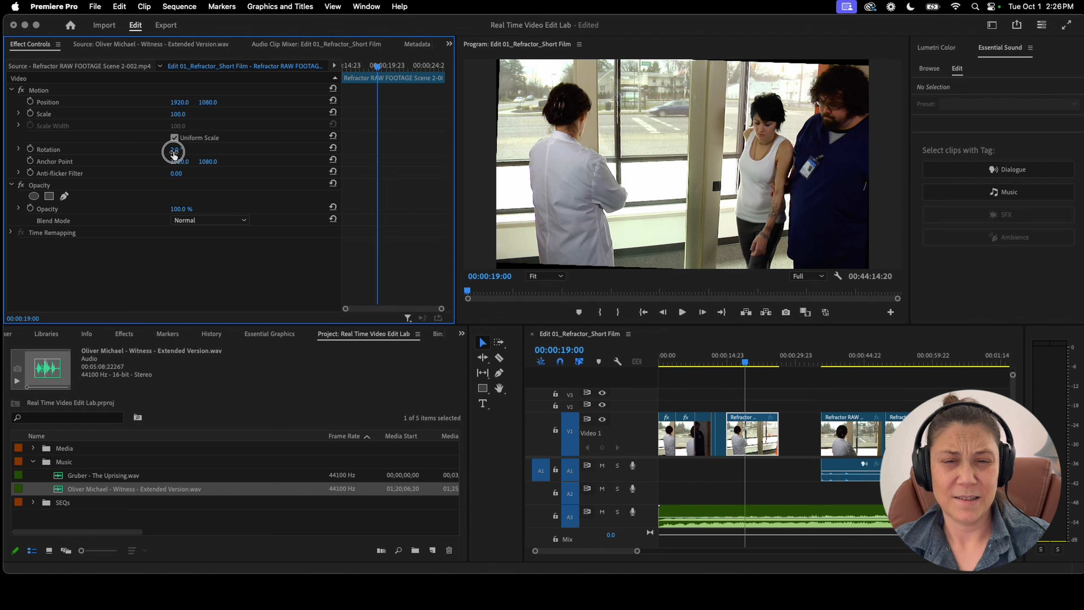
{"action": "left_click_drag", "start_coordinate": [177, 117], "coordinate": [206, 105]}
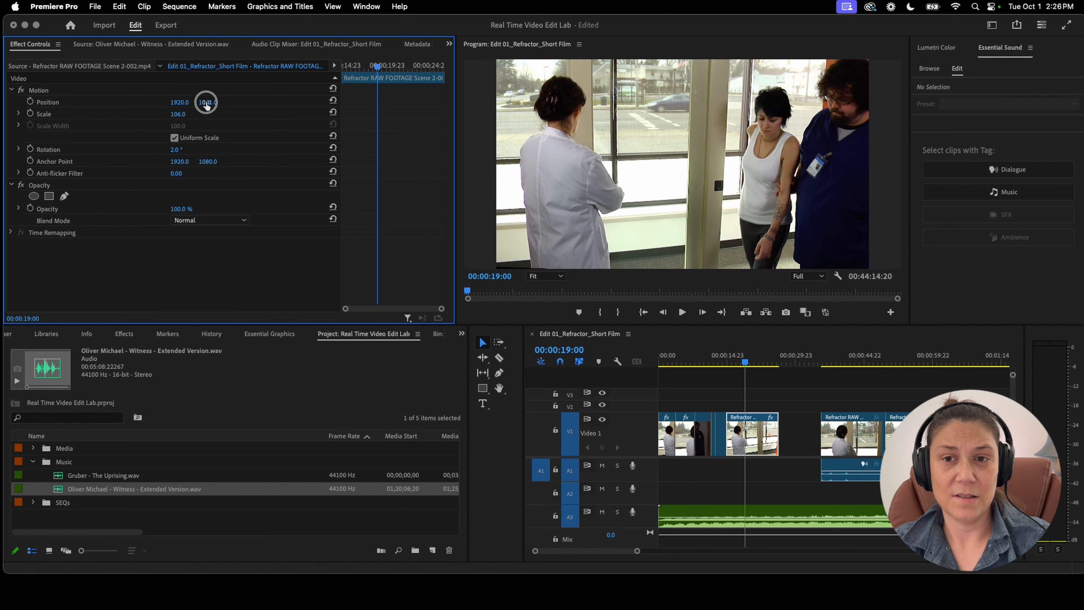
Trim the start of the straightened Scene 2 shot to 00:00:17:03 and close the gap before it
{"action": "left_click", "coordinate": [713, 356]}
{"action": "key", "text": "space"}
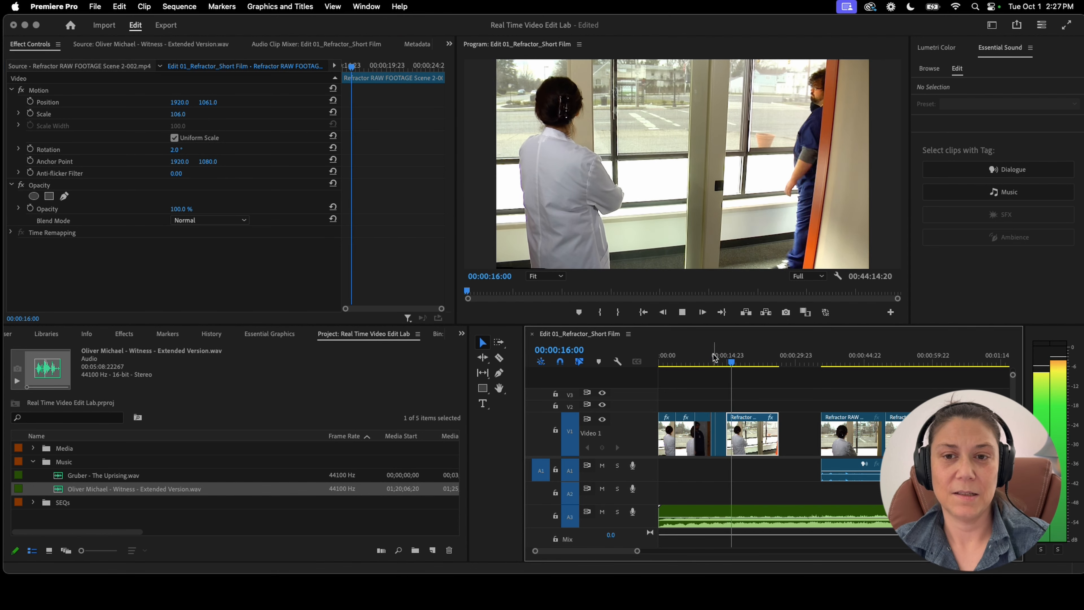
{"action": "key", "text": "space"}
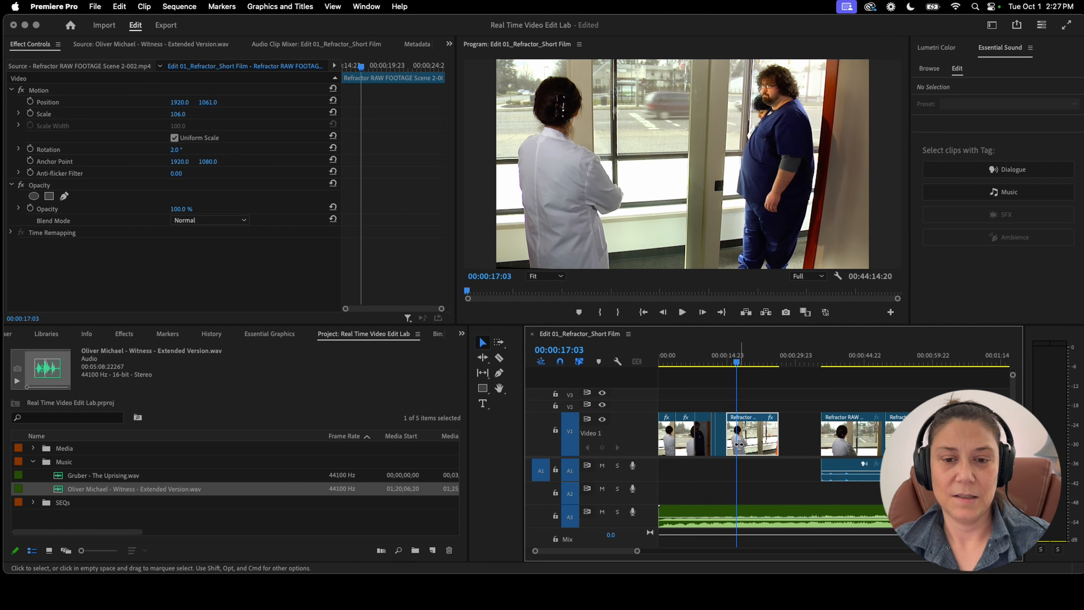
{"action": "left_click_drag", "start_coordinate": [731, 445], "coordinate": [744, 444]}
Play back the shortened Scene 2 shot and trim its end to 00:00:16:16, before the woman breaks away
{"action": "left_click", "coordinate": [725, 358]}
{"action": "key", "text": "space"}
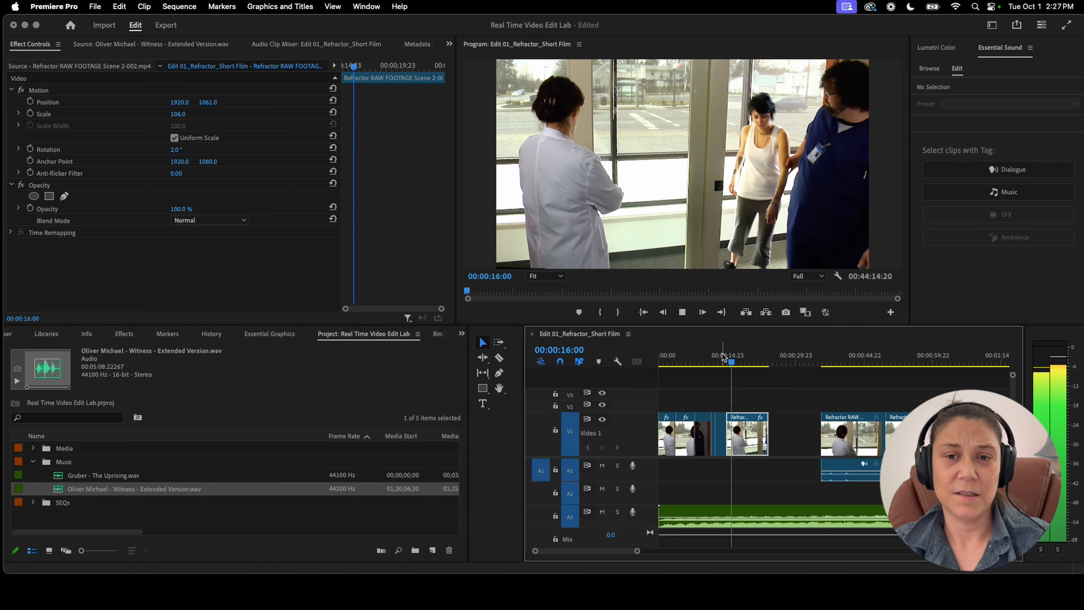
{"action": "key", "text": "space"}
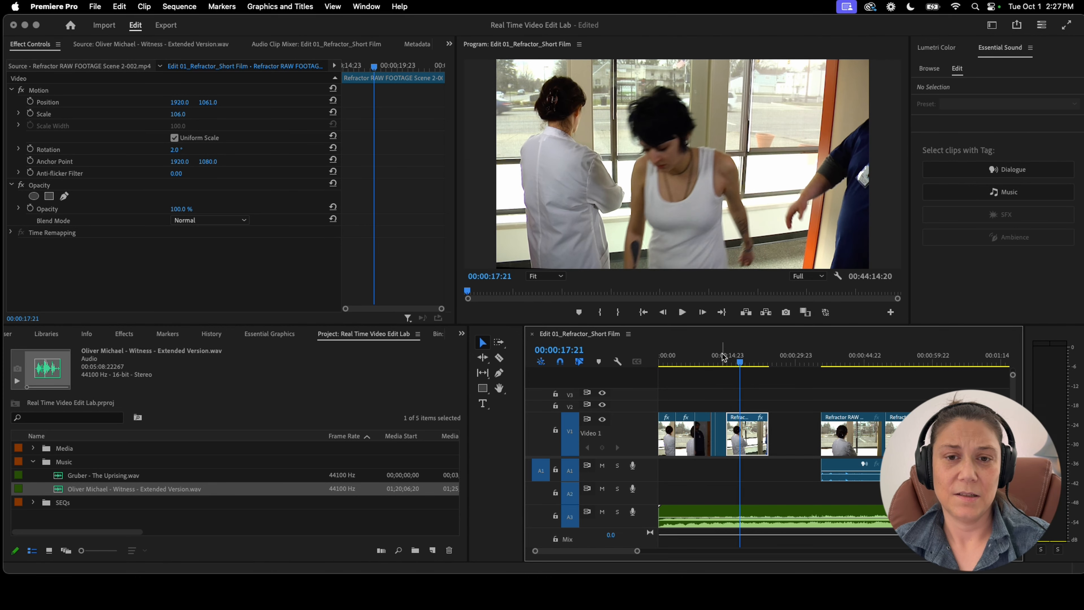
{"action": "left_click", "coordinate": [728, 360]}
{"action": "key", "text": "space"}
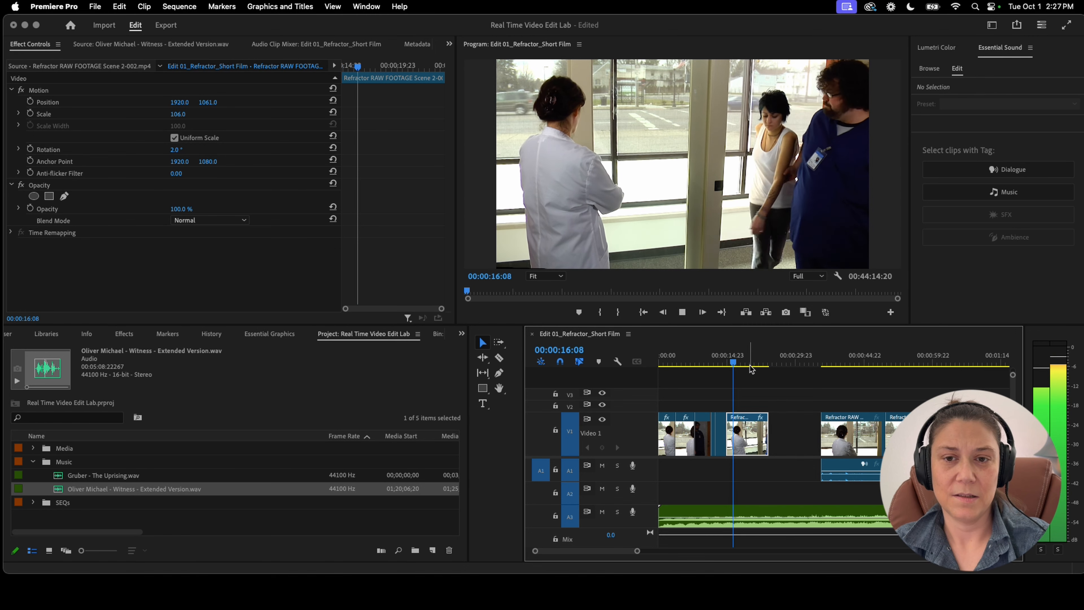
{"action": "key", "text": "space"}
{"action": "left_click_drag", "start_coordinate": [770, 447], "coordinate": [733, 446]}
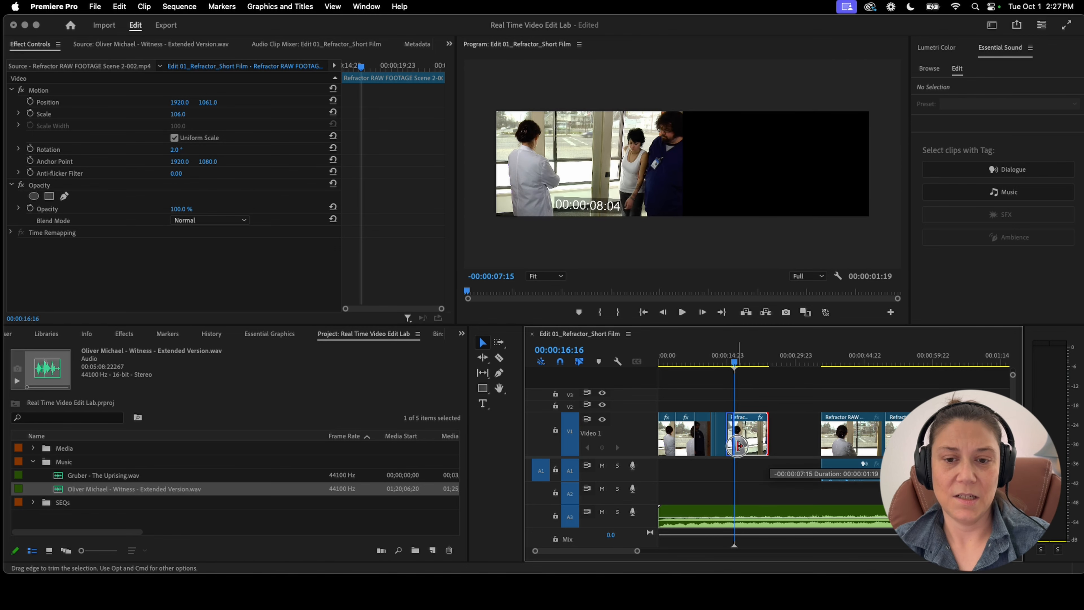
Scrub through the second Scene 2 shot at the window and move it against the end of the straightened shot
{"action": "left_click", "coordinate": [836, 357]}
{"action": "left_click_drag", "start_coordinate": [846, 358], "coordinate": [921, 358]}
{"action": "left_click_drag", "start_coordinate": [824, 431], "coordinate": [736, 431]}
Trim the start of the window shot to 00:00:23:18, where the woman in the white top enters the frame
{"action": "left_click", "coordinate": [732, 358]}
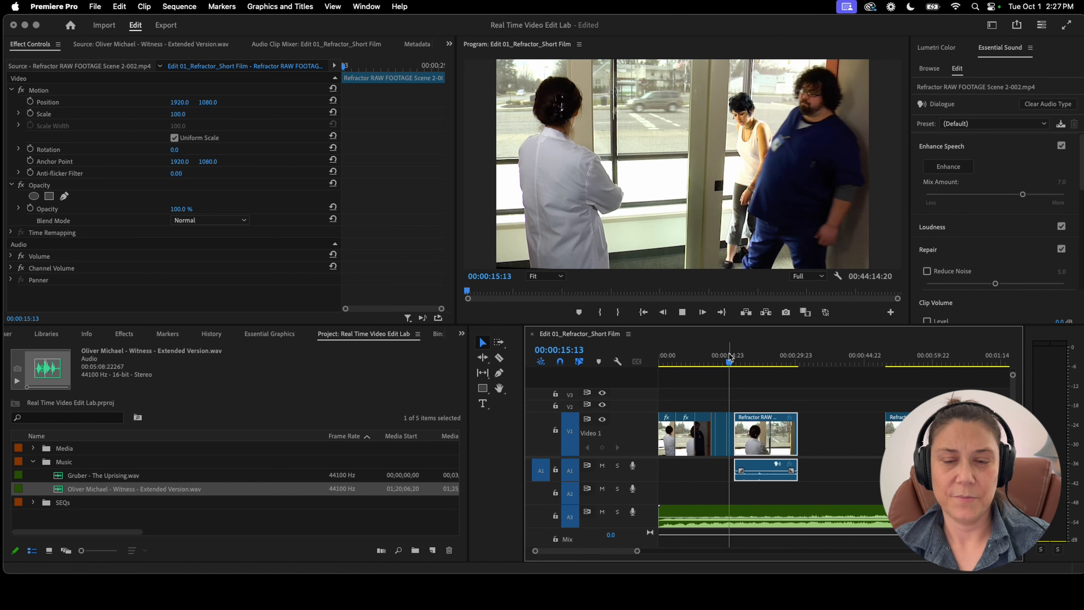
{"action": "key", "text": "space"}
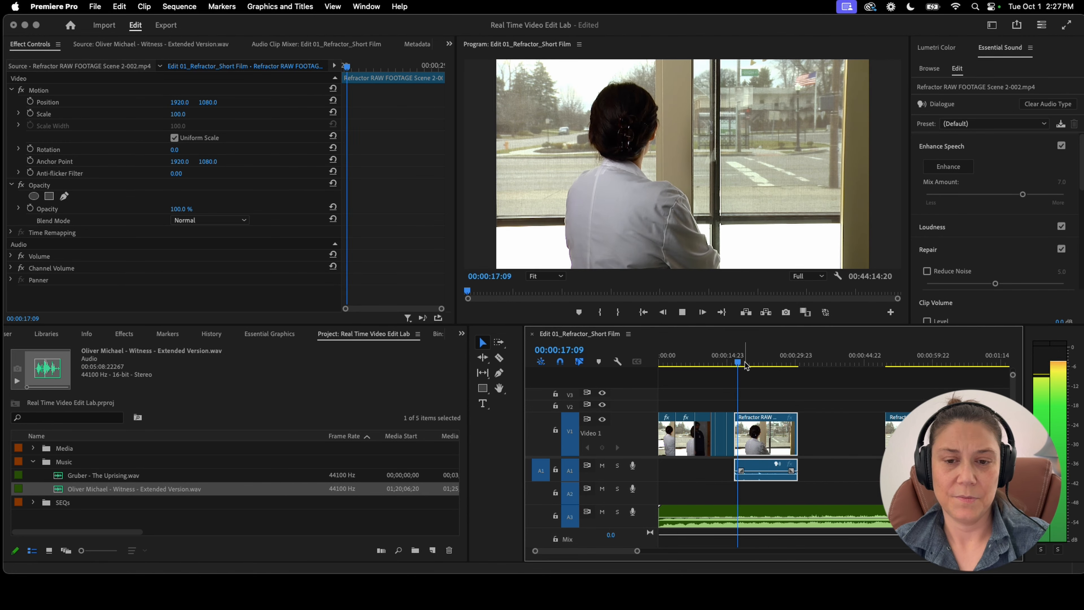
{"action": "mouse_move", "coordinate": [760, 357]}
{"action": "left_mouse_down"}
{"action": "mouse_move", "coordinate": [780, 357]}
{"action": "mouse_move", "coordinate": [767, 359]}
{"action": "left_mouse_up"}
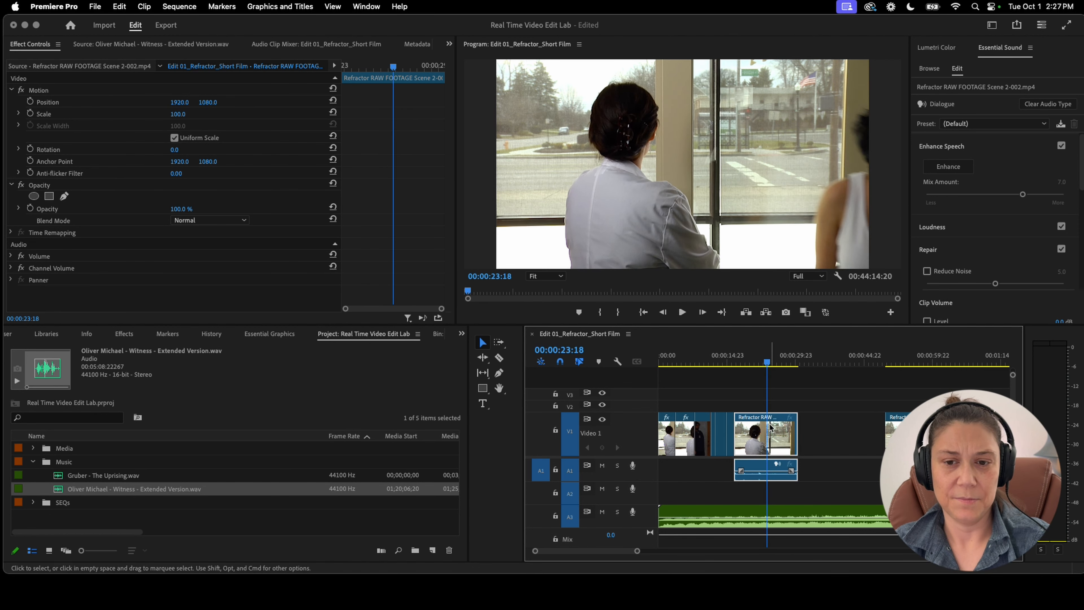
{"action": "left_click_drag", "start_coordinate": [736, 445], "coordinate": [767, 445]}
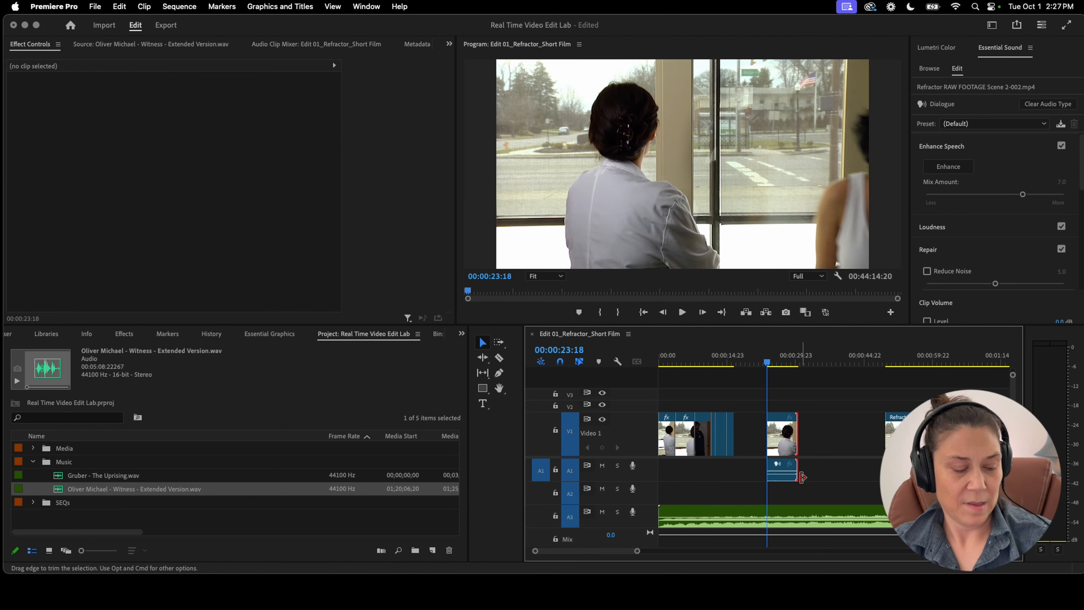
Delete only the audio of the trimmed window shot, keeping its video
{"action": "left_click", "coordinate": [784, 481]}
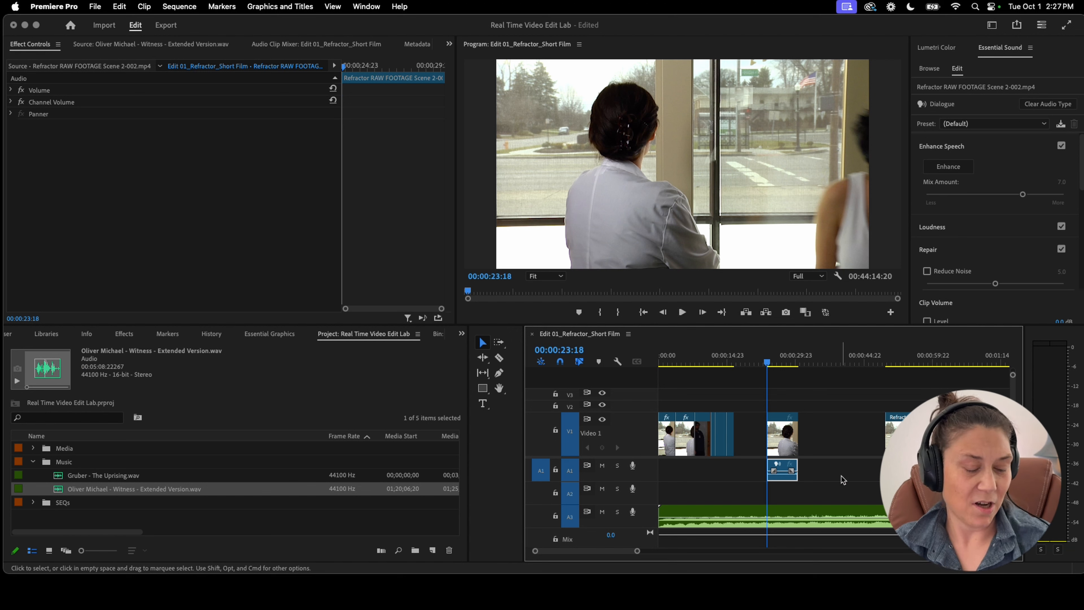
{"action": "left_click", "coordinate": [840, 454]}
{"action": "left_click", "coordinate": [790, 445]}
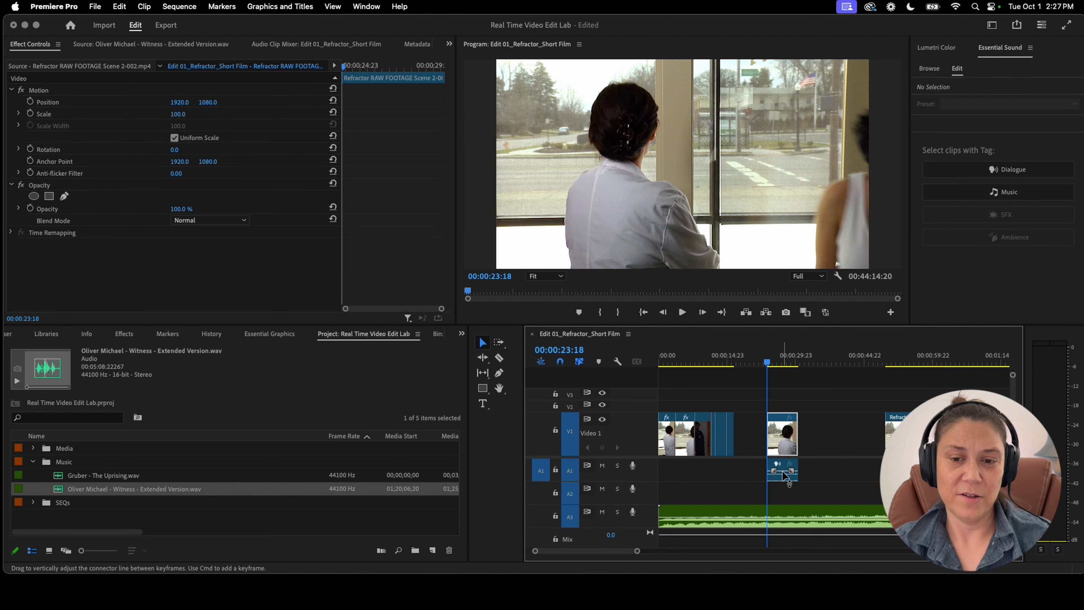
{"action": "left_click", "coordinate": [784, 474]}
{"action": "left_click", "coordinate": [782, 446]}
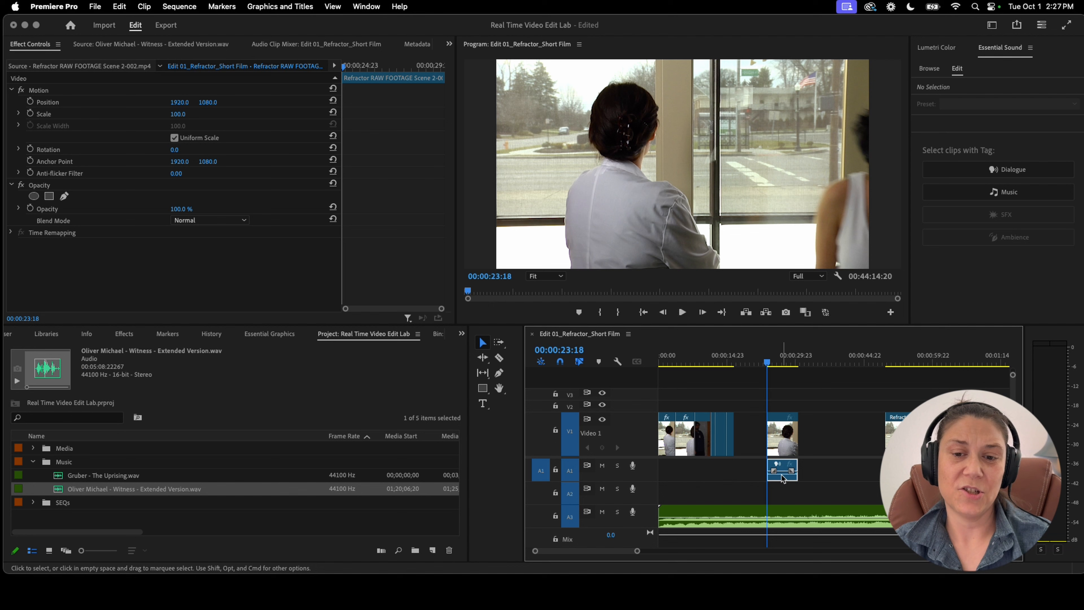
{"action": "key", "text": "Delete"}
Move the window shot back against the preceding clip and play back the cut between them
{"action": "left_click_drag", "start_coordinate": [780, 446], "coordinate": [748, 445]}
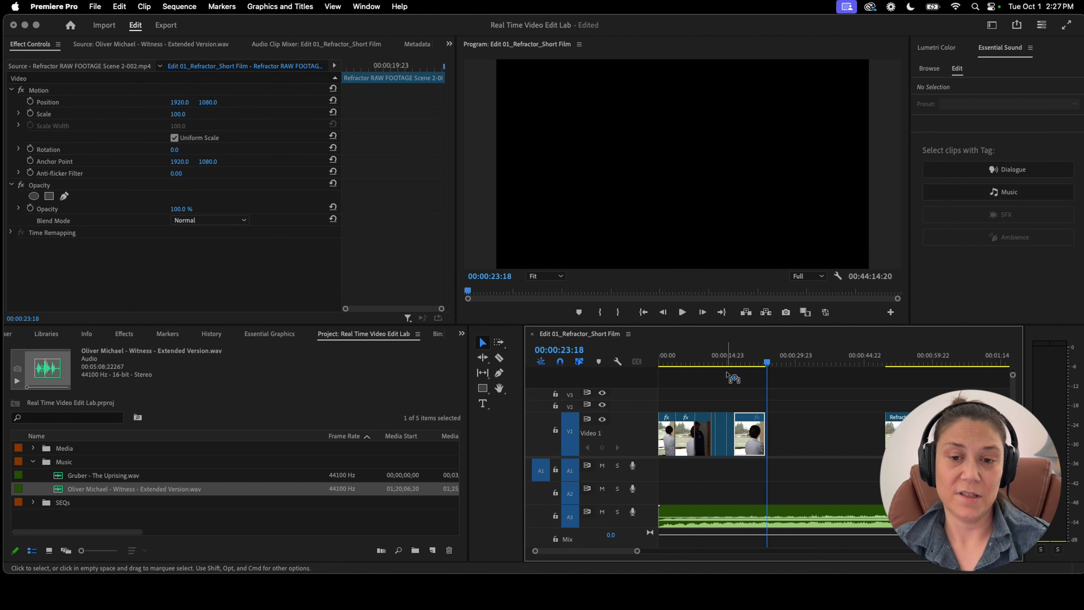
{"action": "left_click", "coordinate": [730, 357]}
{"action": "key", "text": "space"}
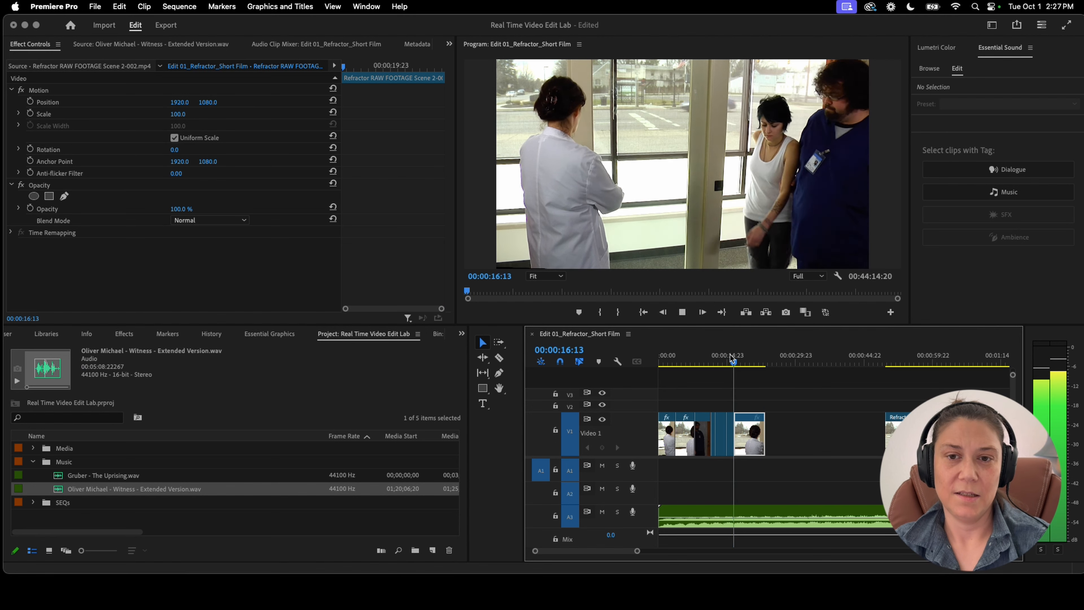
{"action": "key", "text": "space"}
{"action": "key", "text": "="}
{"action": "key", "text": "="}
{"action": "key", "text": "="}
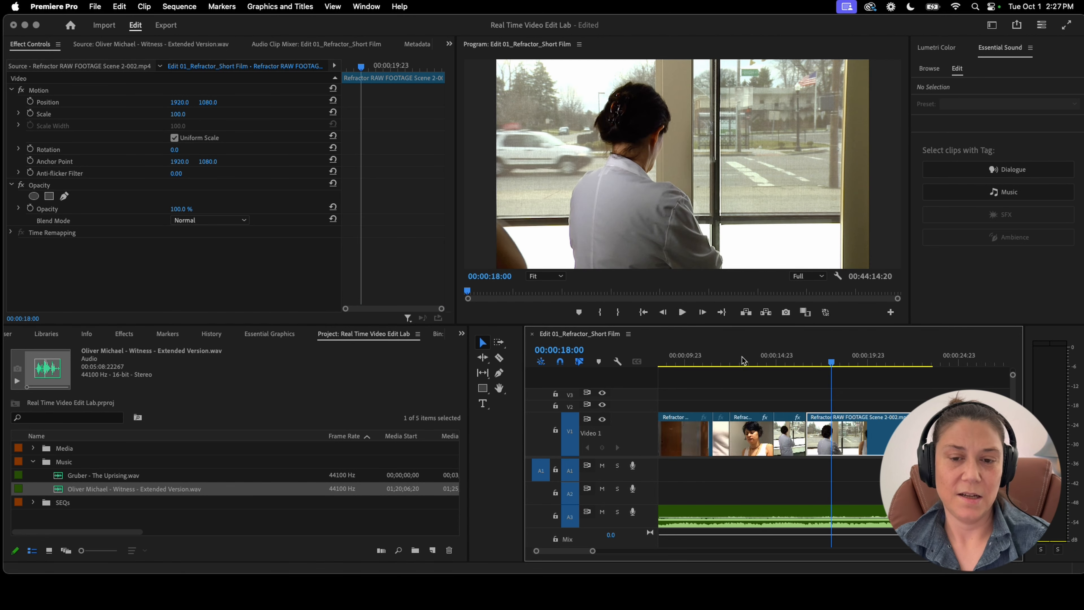
Play back and scrub the shot of the woman in the white coat at the window to locate its best end point
{"action": "key", "text": "space"}
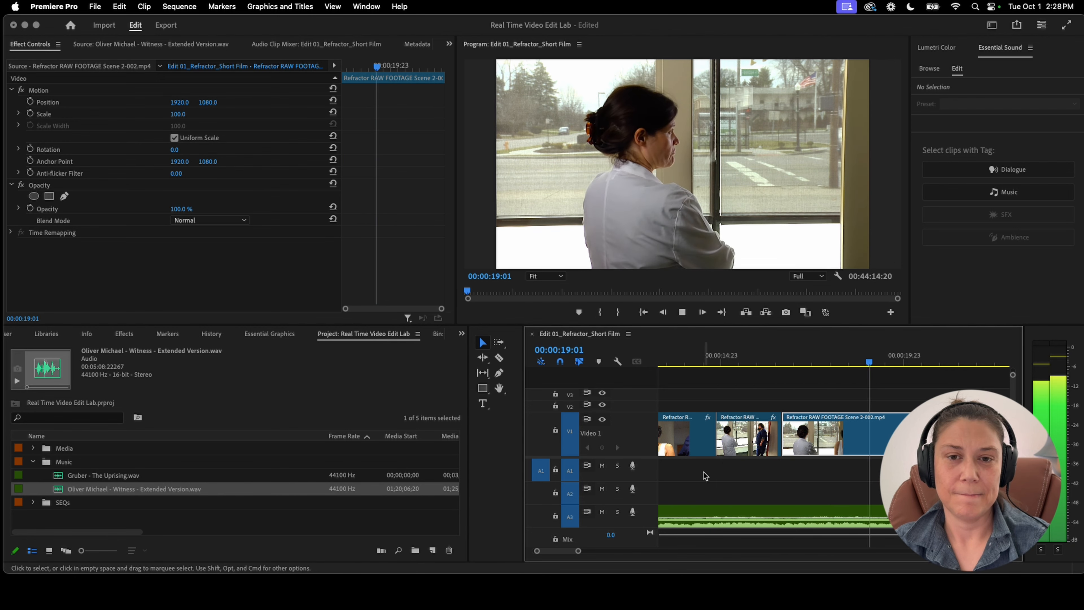
{"action": "key", "text": "-"}
{"action": "key", "text": "-"}
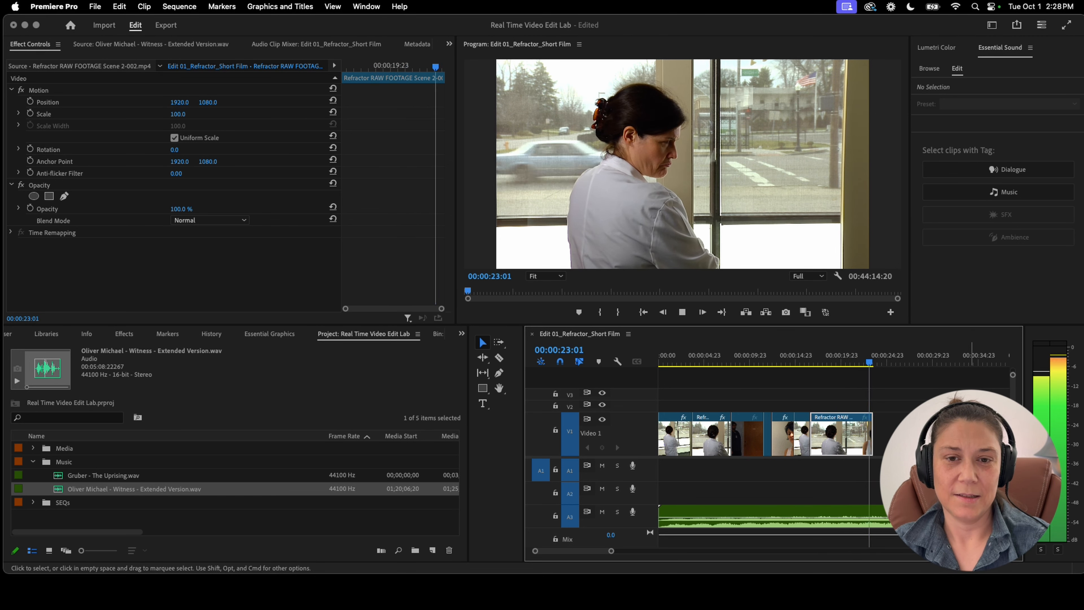
{"action": "left_click", "coordinate": [821, 356]}
{"action": "mouse_move", "coordinate": [796, 355]}
{"action": "left_mouse_down"}
{"action": "mouse_move", "coordinate": [818, 351]}
{"action": "mouse_move", "coordinate": [803, 358]}
{"action": "left_mouse_up"}
{"action": "key", "text": "space"}
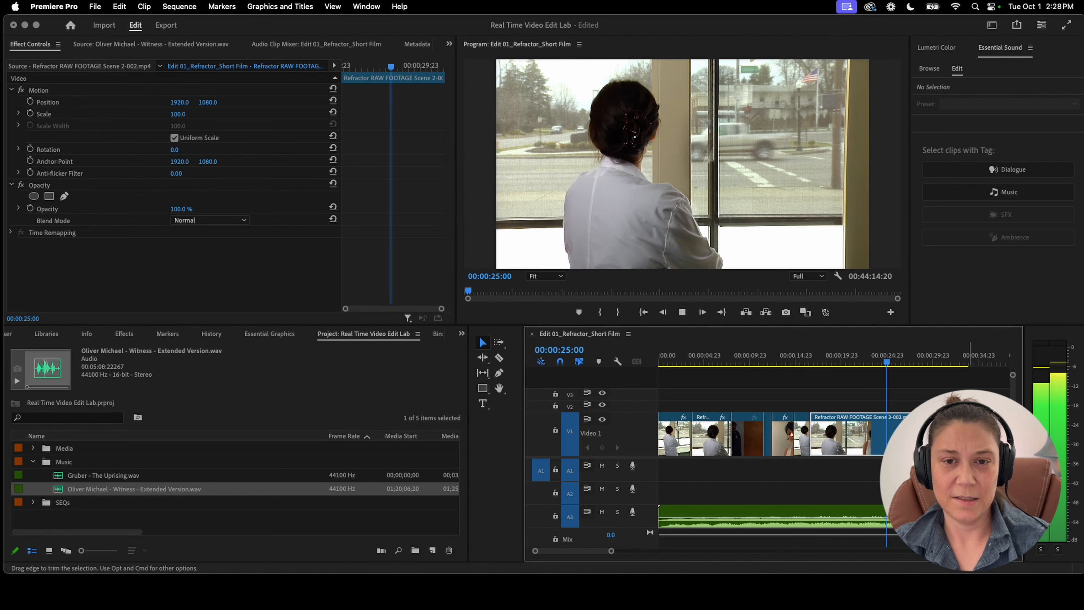
{"action": "left_click", "coordinate": [858, 472]}
{"action": "left_click", "coordinate": [839, 362]}
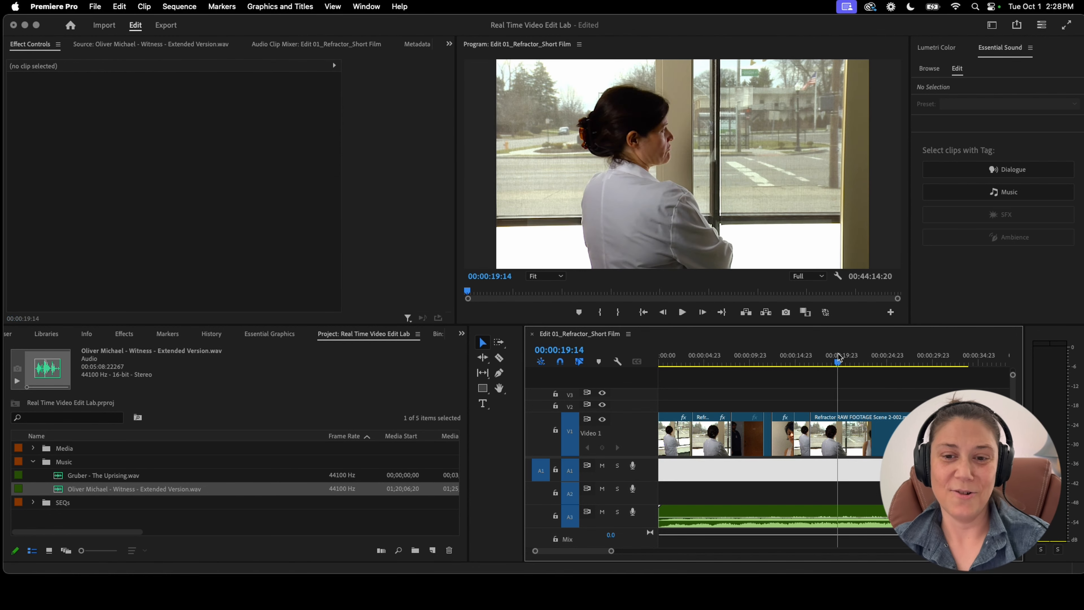
{"action": "key", "text": "space"}
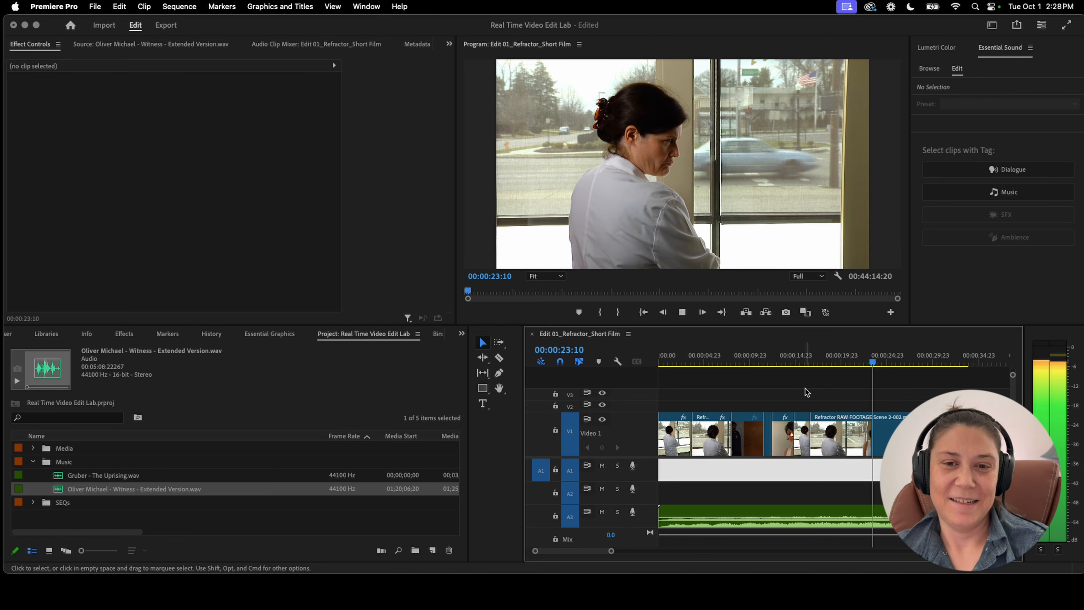
{"action": "key", "text": "space"}
{"action": "key", "text": "space"}
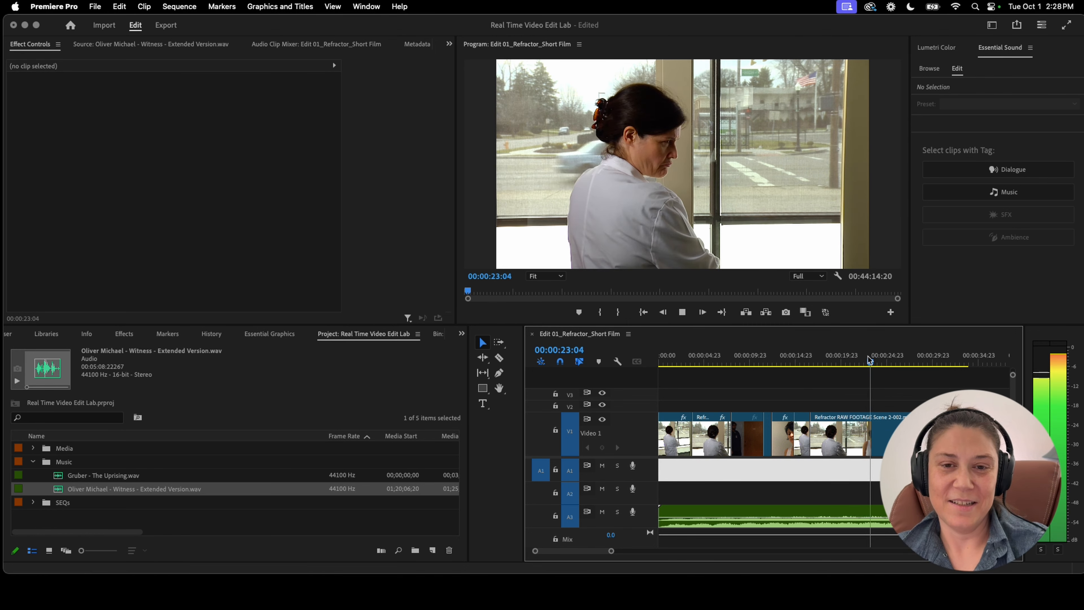
{"action": "key", "text": "space"}
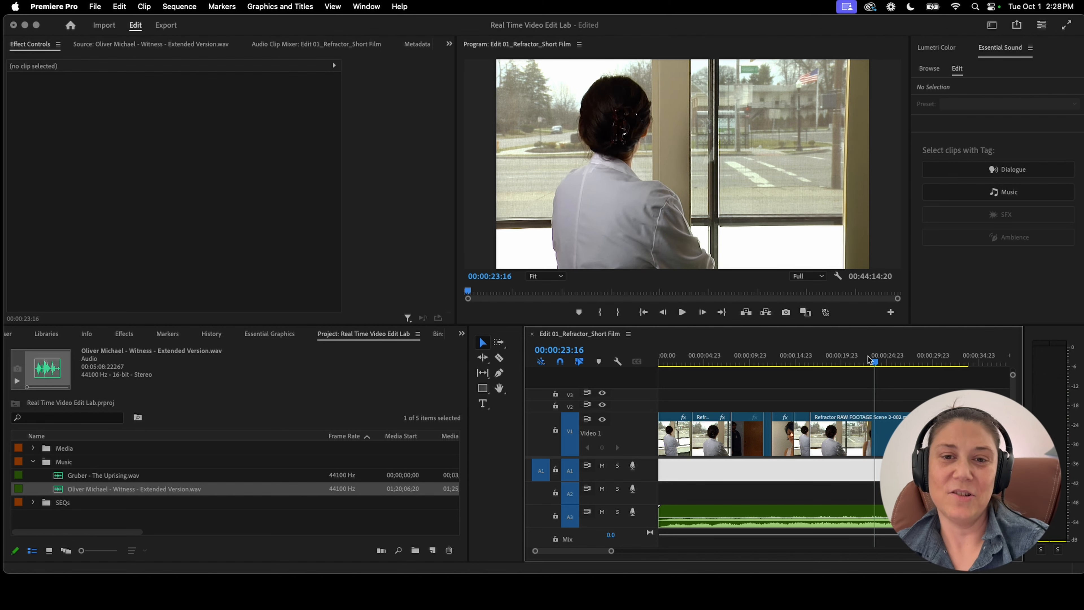
Find the last good frame frame by frame and trim the end of the window shot to 00:00:23:13
{"action": "key", "text": "Right"}
{"action": "key", "text": "Right"}
{"action": "key", "text": "Left"}
{"action": "key", "text": "Left"}
{"action": "key", "text": "Left"}
{"action": "key", "text": "Left"}
{"action": "key", "text": "Right"}
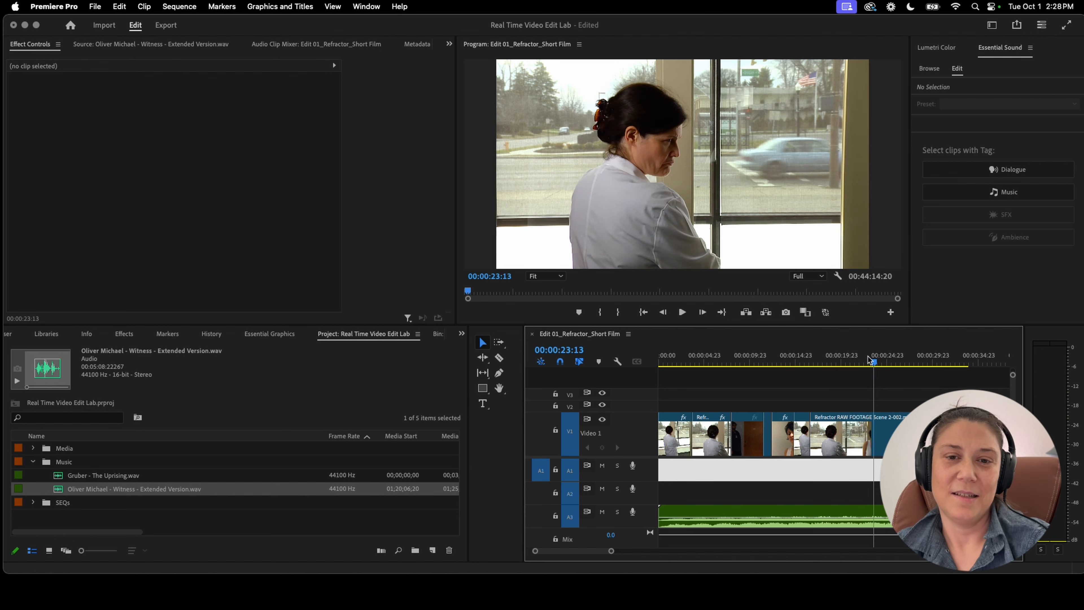
{"action": "key", "text": "Left"}
{"action": "key", "text": "Left"}
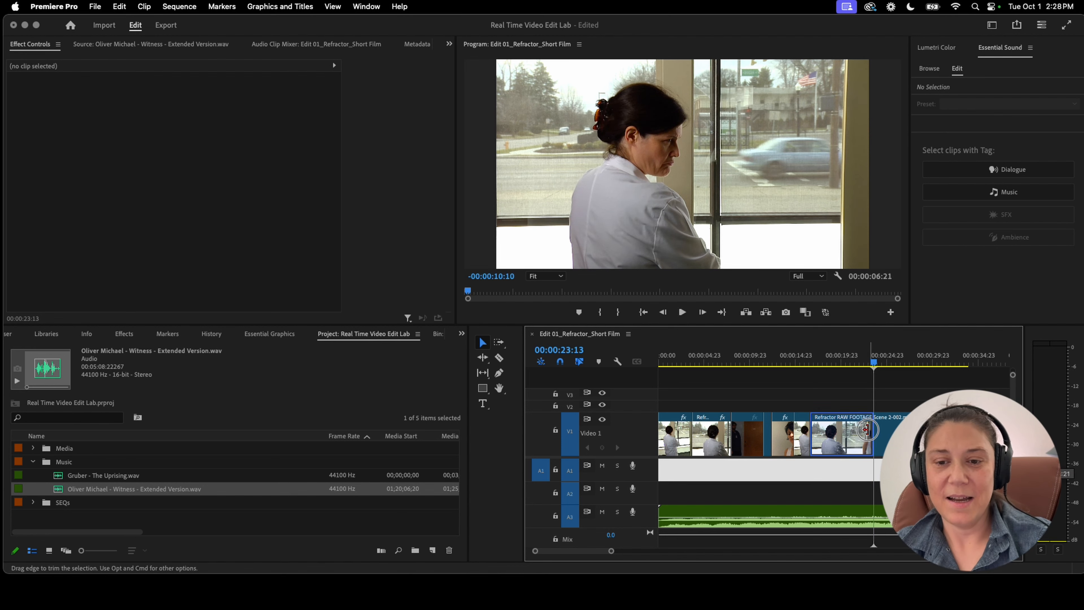
{"action": "left_click_drag", "start_coordinate": [870, 430], "coordinate": [874, 429]}
Delete the leftover window clip that sits directly before the close-up of the woman in the white coat against the red wall
{"action": "key", "text": "minus"}
{"action": "key", "text": "minus"}
{"action": "left_click_drag", "start_coordinate": [776, 358], "coordinate": [814, 358]}
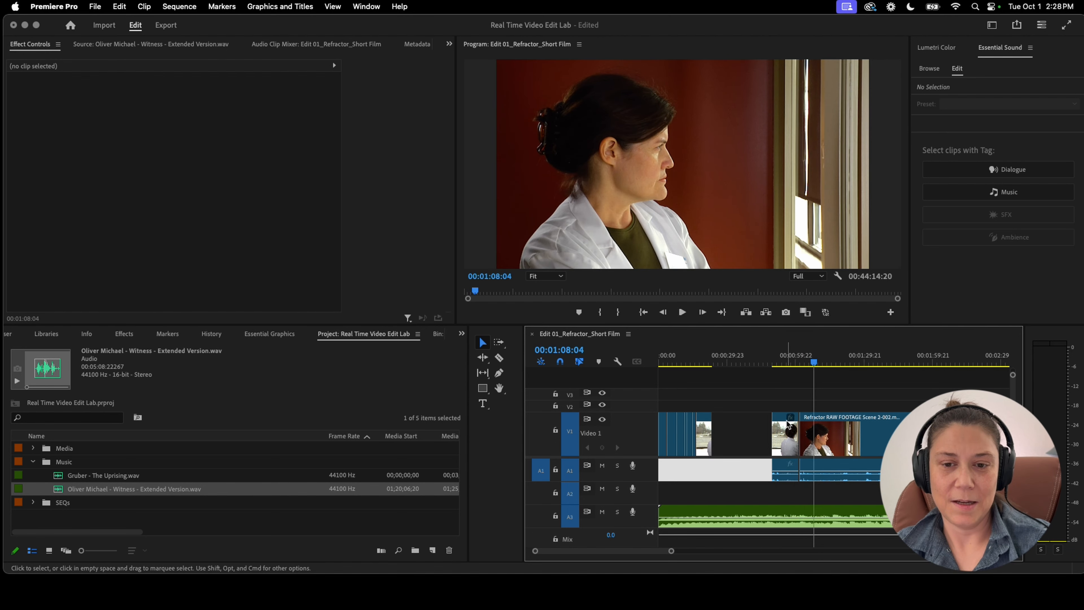
{"action": "left_click", "coordinate": [788, 424]}
{"action": "key", "text": "Delete"}
Play the sequence from the beginning to review the cuts up to the doorway shot
{"action": "left_click", "coordinate": [748, 363]}
{"action": "key", "text": "Home"}
{"action": "key", "text": "space"}
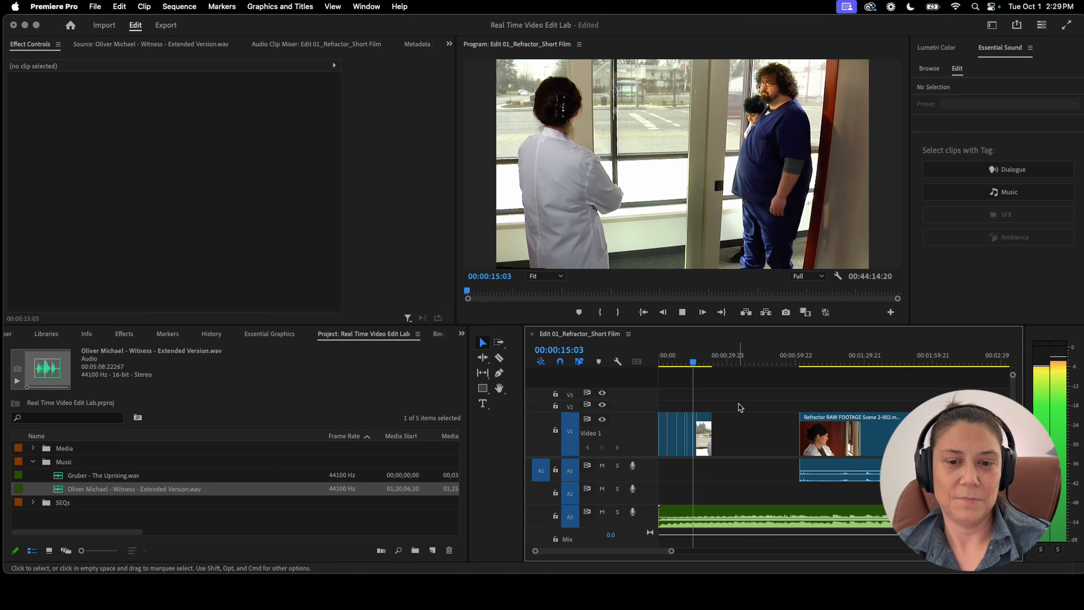
{"action": "key", "text": "space"}
Try moving the clips after the hallway shot later and lengthening the end of the hallway shot
{"action": "left_click_drag", "start_coordinate": [732, 436], "coordinate": [686, 439]}
{"action": "key", "text": "="}
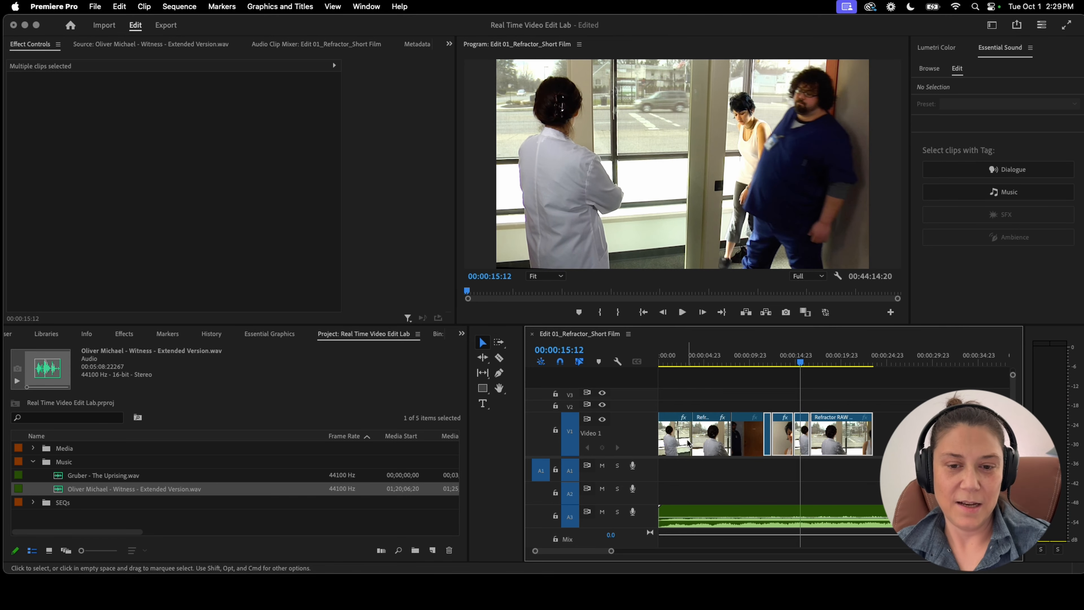
{"action": "left_click", "coordinate": [732, 362]}
{"action": "left_click_drag", "start_coordinate": [782, 440], "coordinate": [839, 440]}
{"action": "left_click_drag", "start_coordinate": [749, 361], "coordinate": [754, 362]}
{"action": "left_click_drag", "start_coordinate": [762, 435], "coordinate": [777, 435]}
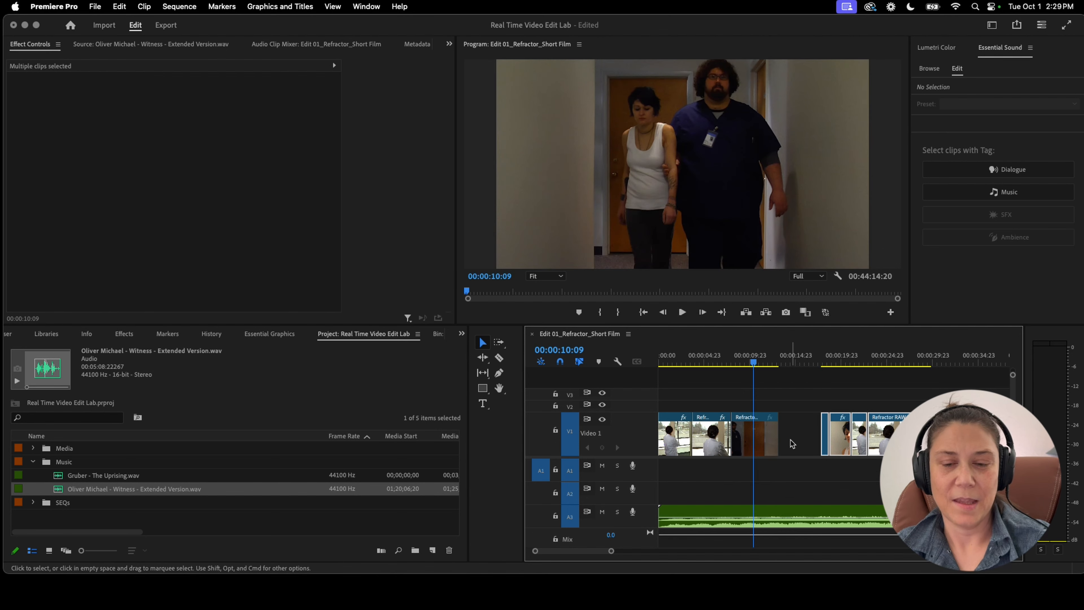
Close the gap after the lengthened hallway shot and play back the new cut into the following clips
{"action": "left_click", "coordinate": [791, 444]}
{"action": "key", "text": "Delete"}
{"action": "left_click_drag", "start_coordinate": [753, 362], "coordinate": [765, 362]}
{"action": "key", "text": "space"}
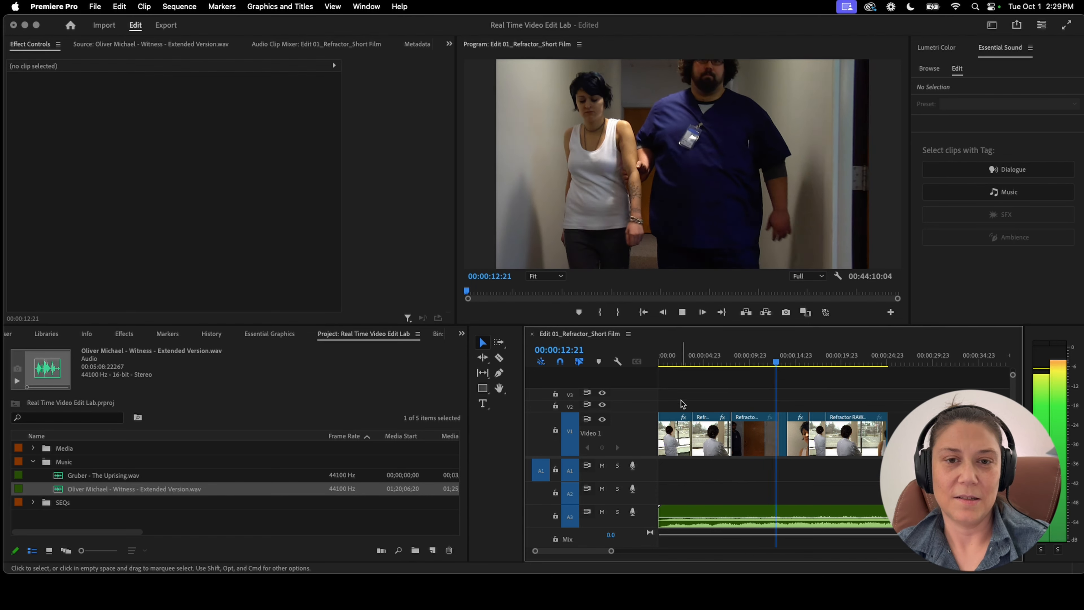
{"action": "key", "text": "space"}
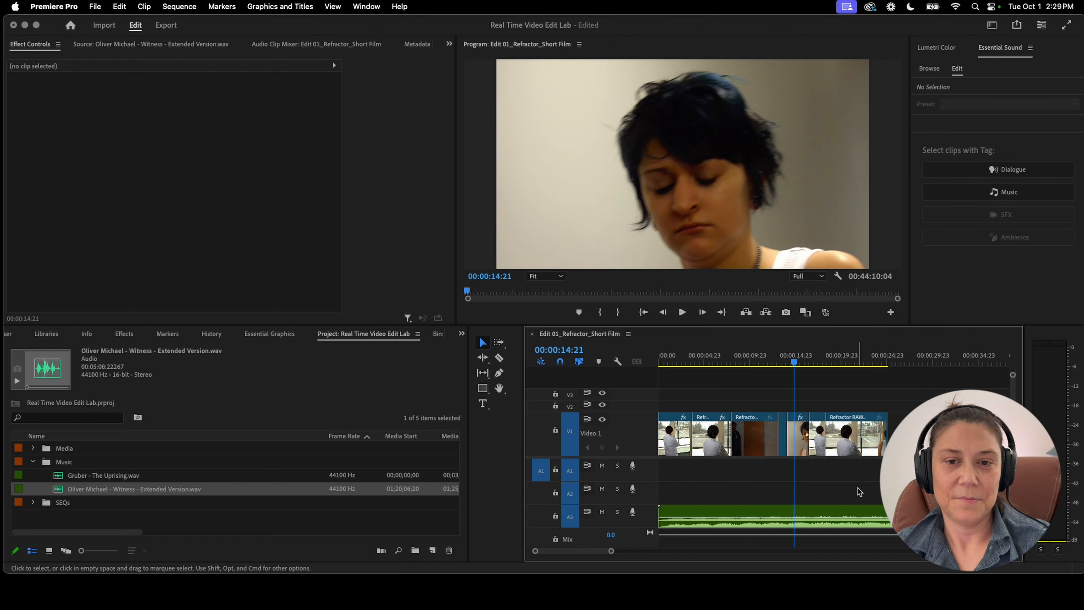
Undo the gap removal, the hallway shot extension and the move of the following clips
{"action": "key", "text": "super+z"}
{"action": "key", "text": "super+z"}
{"action": "key", "text": "super+z"}
Play back the end of the window shot and the opening of the close-up against the red wall
{"action": "key", "text": "space"}
{"action": "left_click", "coordinate": [859, 359]}
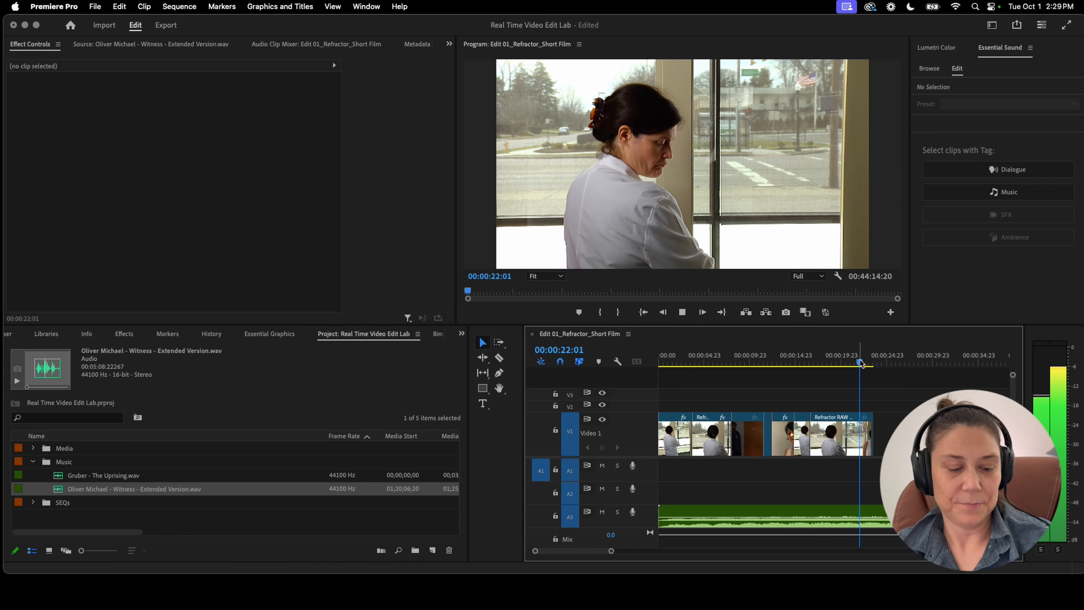
{"action": "key", "text": "minus"}
{"action": "key", "text": "minus"}
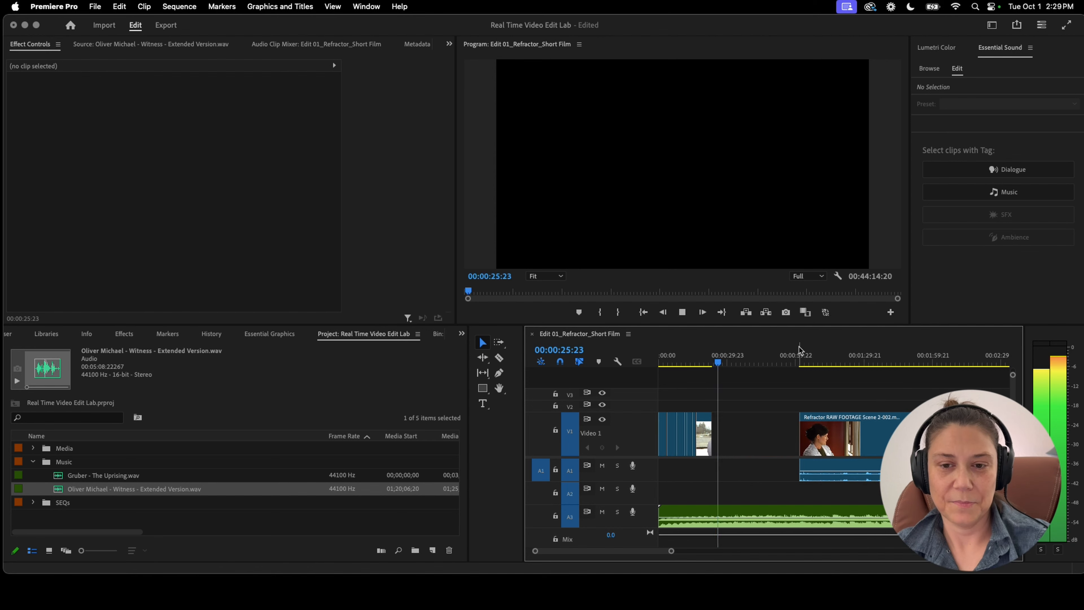
{"action": "left_click", "coordinate": [802, 359]}
{"action": "key", "text": "space"}
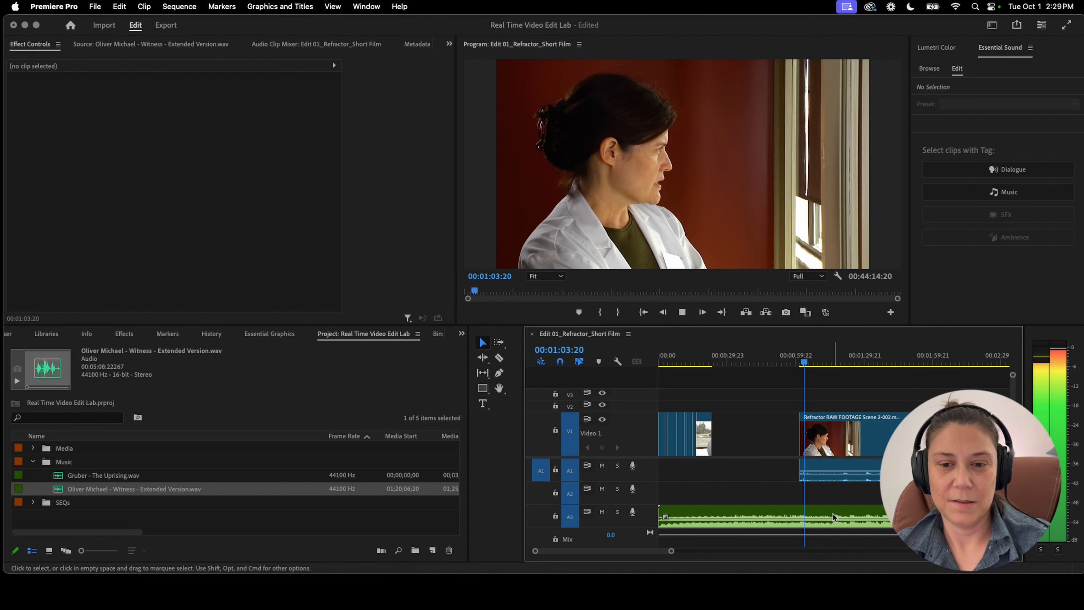
Mute the music track A3 and play the close-up with only its own audio
{"action": "left_click", "coordinate": [812, 360]}
{"action": "left_click", "coordinate": [602, 511]}
{"action": "key", "text": "space"}
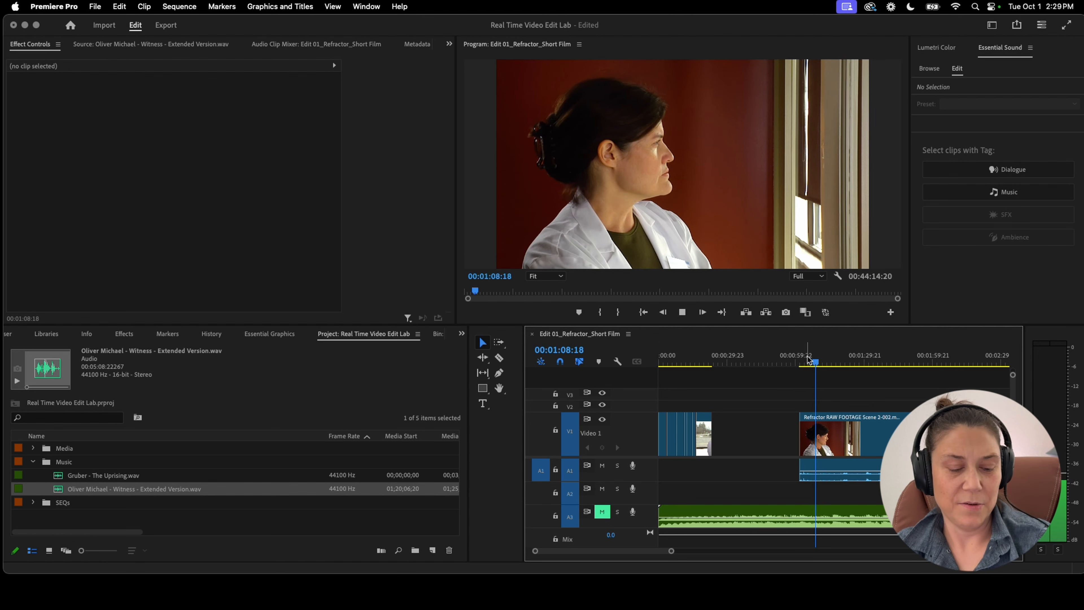
Compare the woman's head movement in the window shot with the close-up, and check the frames where the window shot ends
{"action": "left_click", "coordinate": [697, 361]}
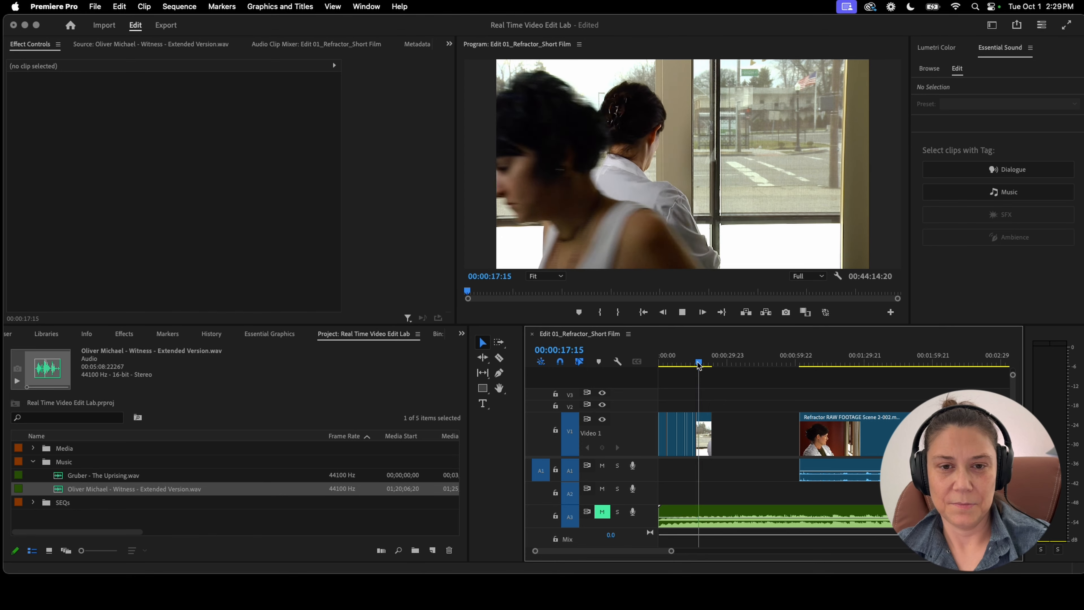
{"action": "left_click", "coordinate": [808, 361]}
{"action": "left_click_drag", "start_coordinate": [811, 353], "coordinate": [836, 356]}
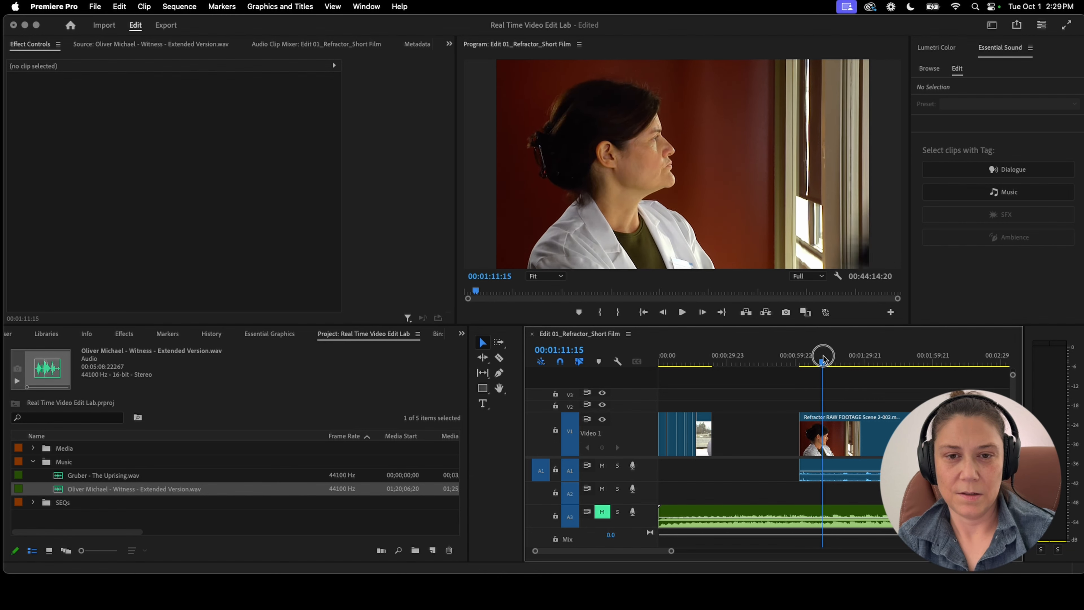
{"action": "key", "text": "space"}
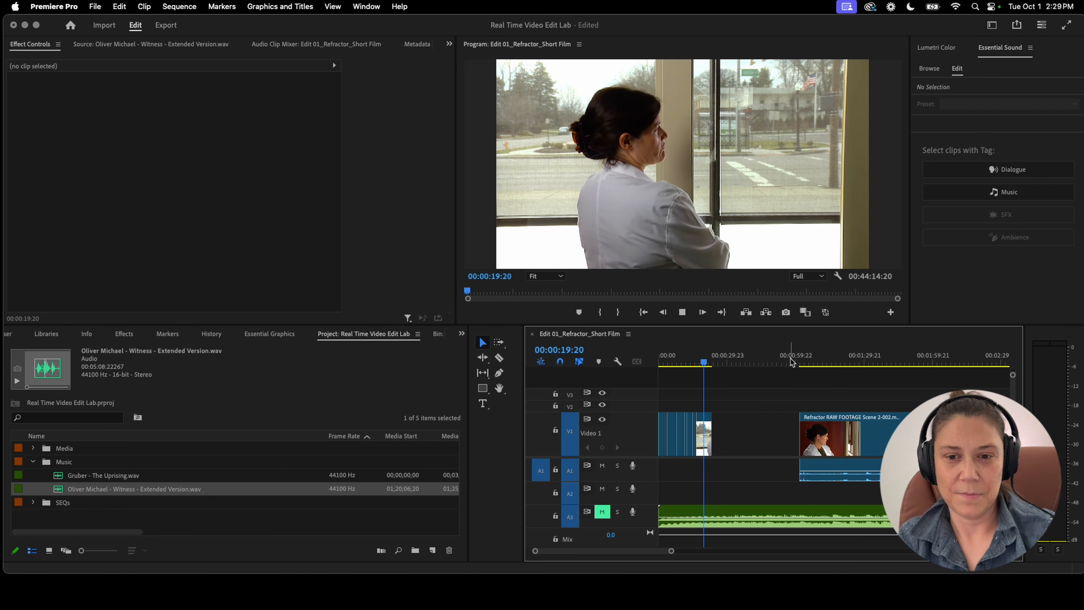
{"action": "left_click", "coordinate": [805, 361]}
{"action": "mouse_move", "coordinate": [810, 360]}
{"action": "left_mouse_down"}
{"action": "mouse_move", "coordinate": [679, 361]}
{"action": "mouse_move", "coordinate": [829, 362]}
{"action": "left_mouse_up"}
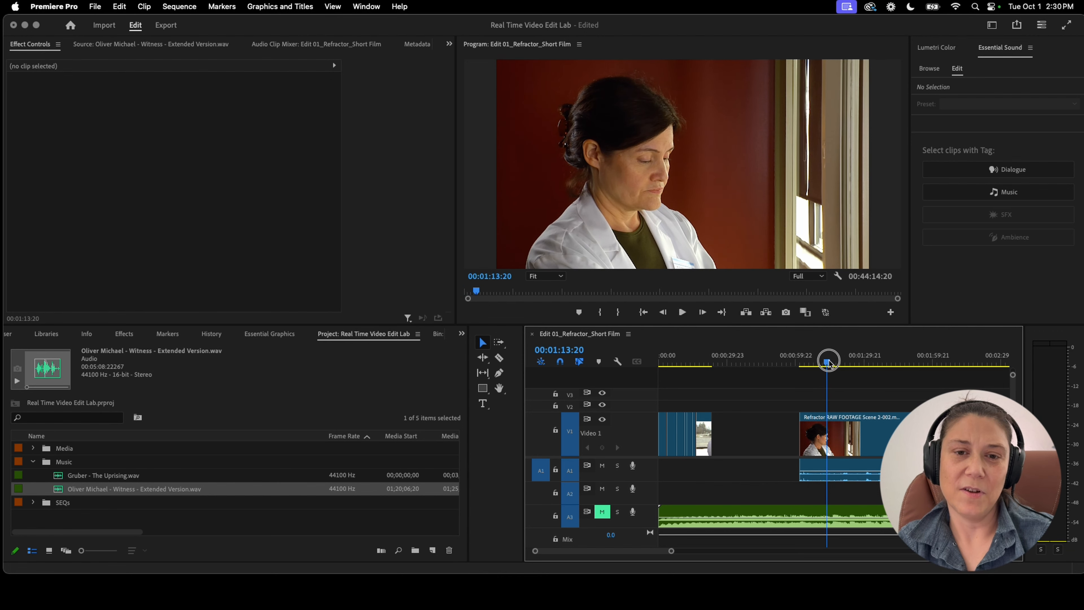
{"action": "key", "text": "space"}
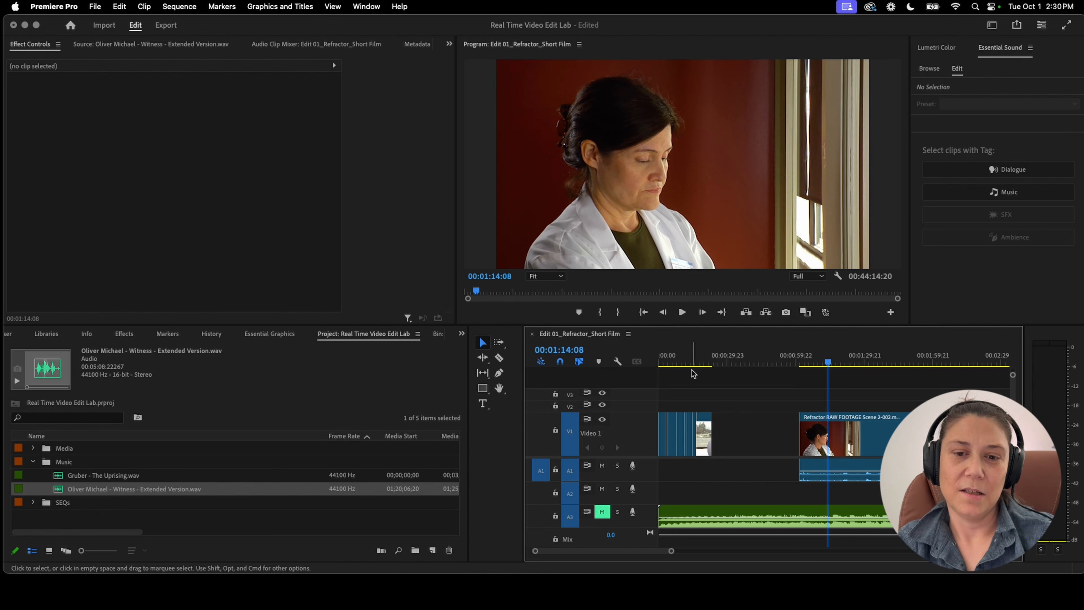
{"action": "left_click", "coordinate": [724, 358]}
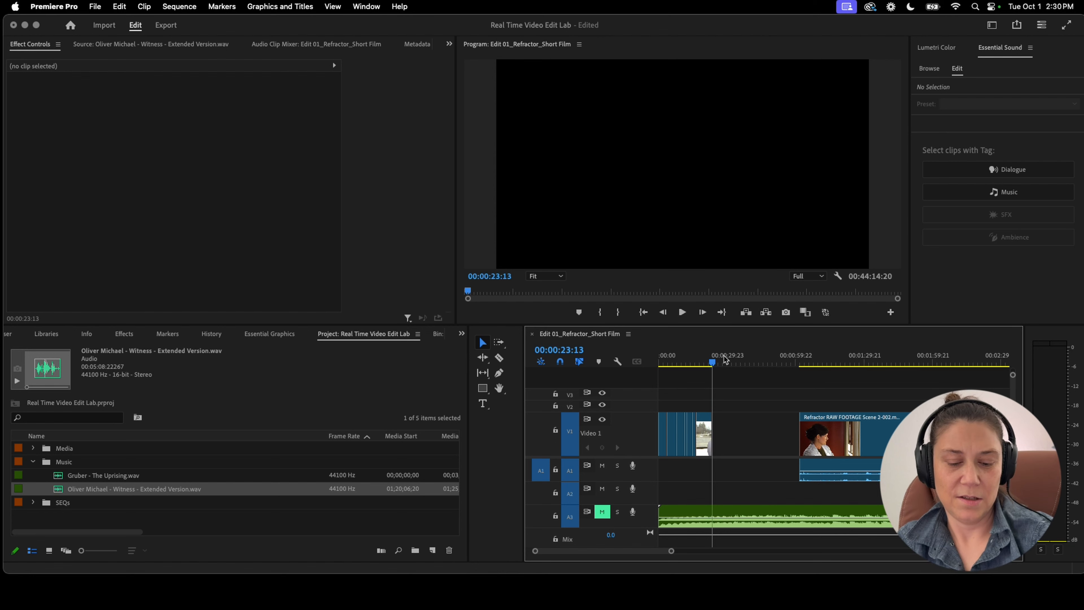
{"action": "key", "text": "Left"}
{"action": "key", "text": "Right"}
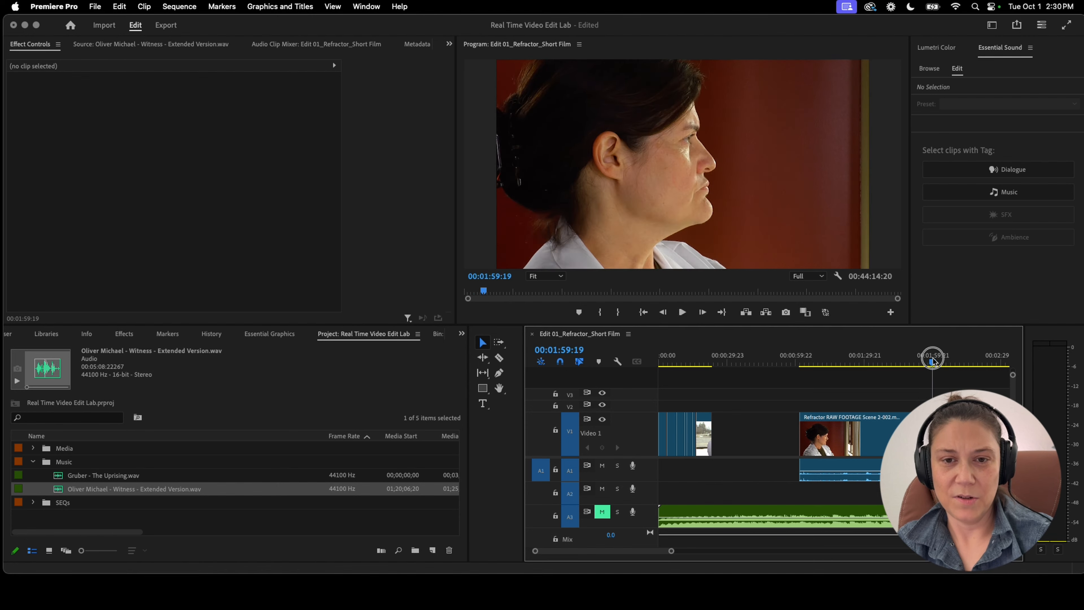
Remove the leftover sliver before the close-up and extend the close-up's start back to about 00:00:57 to expose the head of the take
{"action": "left_click_drag", "start_coordinate": [934, 358], "coordinate": [797, 363]}
{"action": "left_click_drag", "start_coordinate": [801, 422], "coordinate": [767, 436]}
{"action": "key", "text": "l"}
{"action": "key", "text": "l"}
{"action": "key", "text": "l"}
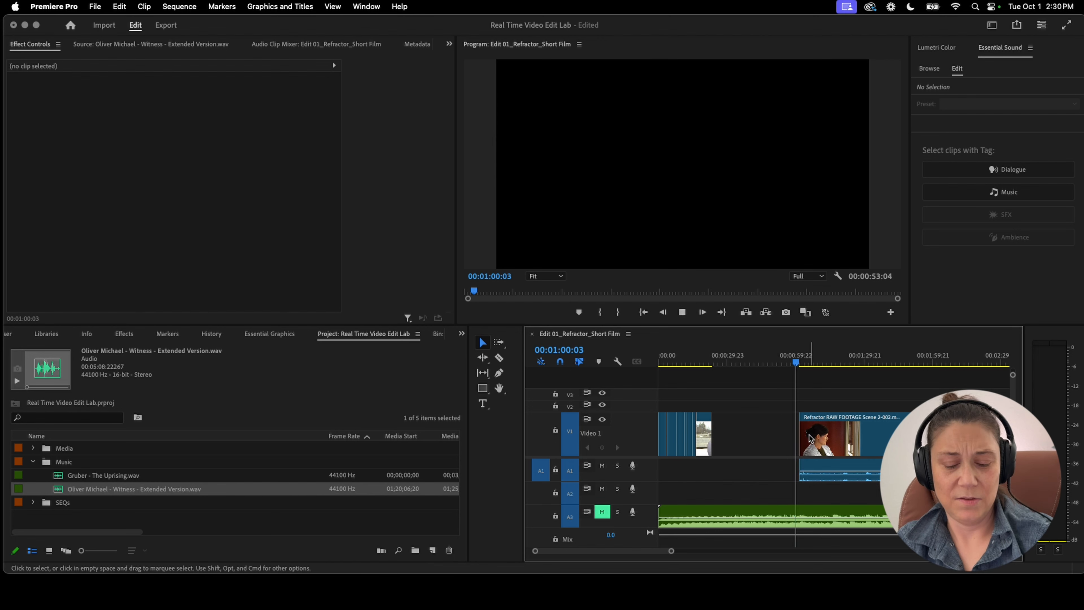
{"action": "key", "text": "="}
{"action": "key", "text": "="}
{"action": "key", "text": "="}
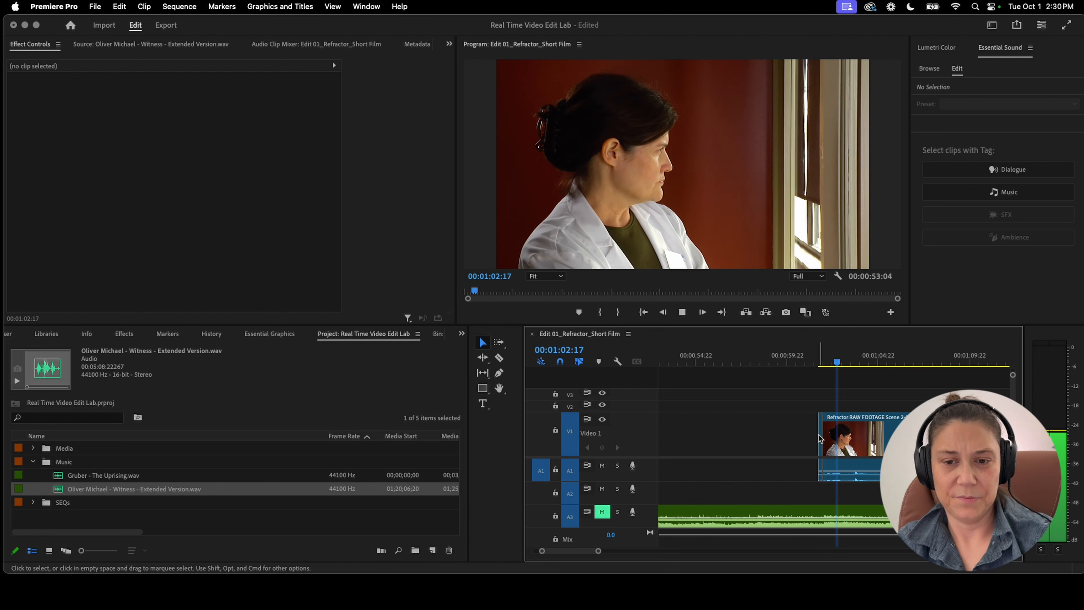
{"action": "left_click", "coordinate": [821, 433]}
{"action": "left_click_drag", "start_coordinate": [821, 433], "coordinate": [746, 431]}
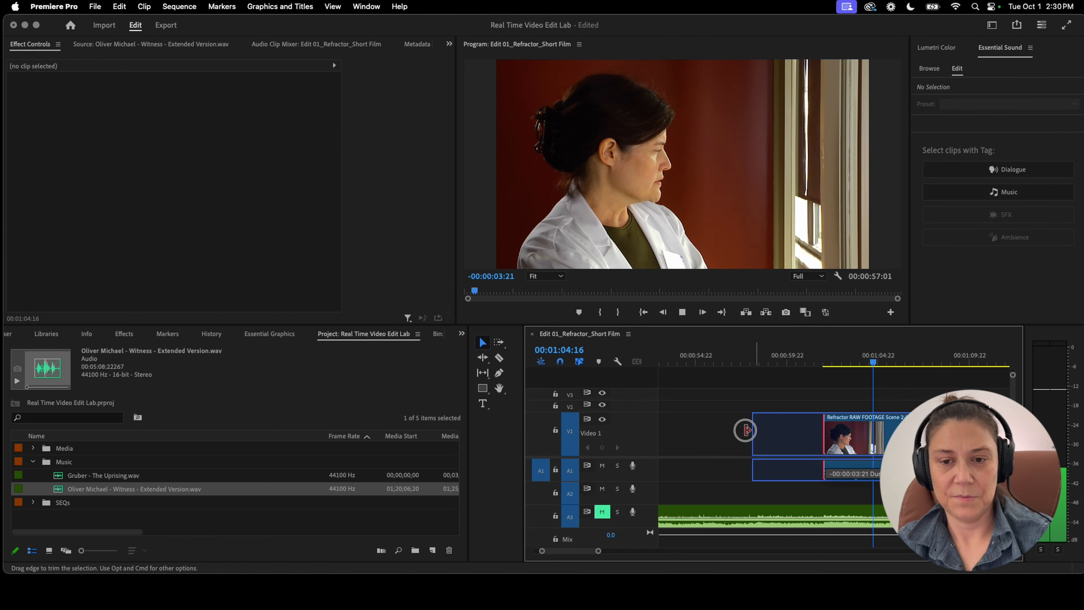
Scrub through the remaining Scene 2 takes to the wide office shot at 00:04:57:21 and cut that clip from the timeline
{"action": "left_click", "coordinate": [783, 351]}
{"action": "left_click_drag", "start_coordinate": [783, 351], "coordinate": [827, 350]}
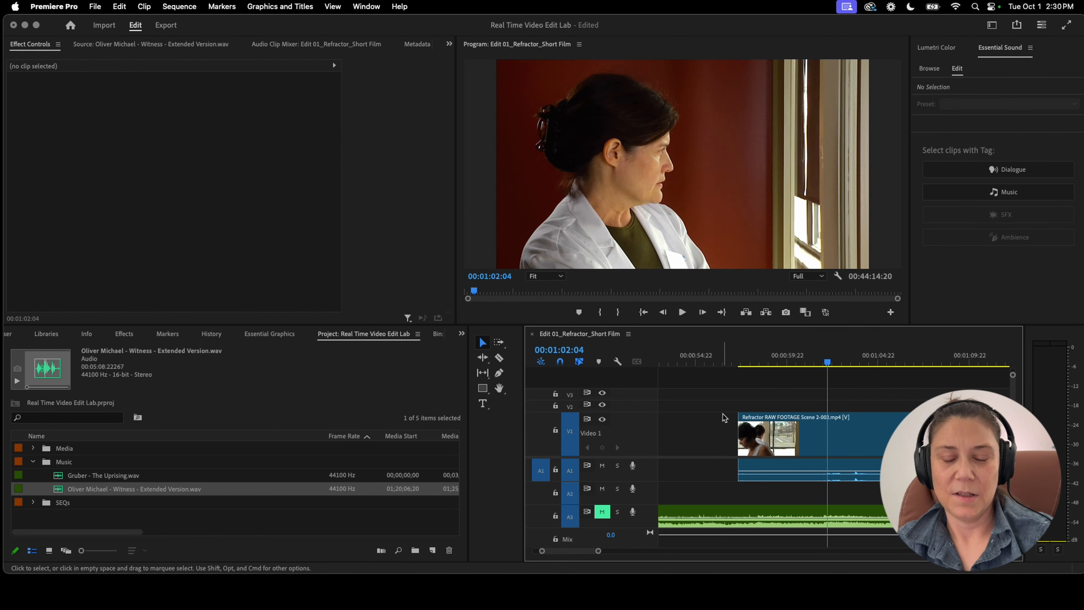
{"action": "scroll", "coordinate": [728, 415], "scroll_direction": "left", "scroll_amount": 12}
{"action": "scroll", "coordinate": [727, 417], "scroll_direction": "left", "scroll_amount": 5}
{"action": "left_click_drag", "start_coordinate": [809, 357], "coordinate": [904, 358]}
{"action": "key", "text": "minus"}
{"action": "key", "text": "minus"}
{"action": "key", "text": "minus"}
{"action": "key", "text": "minus"}
{"action": "left_click_drag", "start_coordinate": [750, 354], "coordinate": [863, 363]}
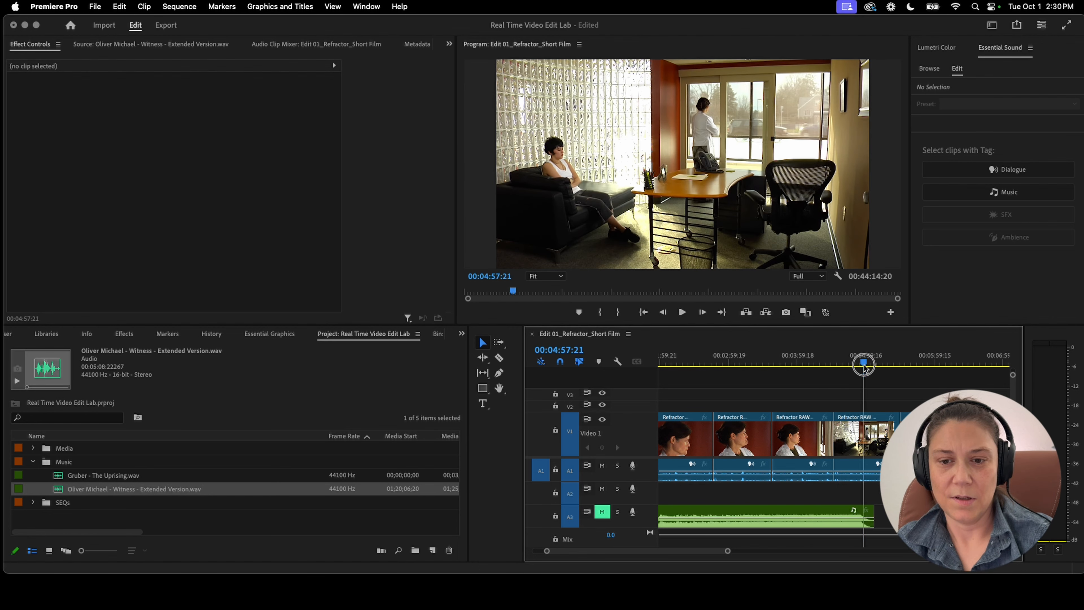
{"action": "left_click", "coordinate": [853, 432]}
{"action": "key", "text": "Delete"}
Place the playhead at 00:00:36:01 and move the remaining Scene 2 clips about 90 seconds later to make room
{"action": "scroll", "coordinate": [719, 456], "scroll_direction": "left", "scroll_amount": 5}
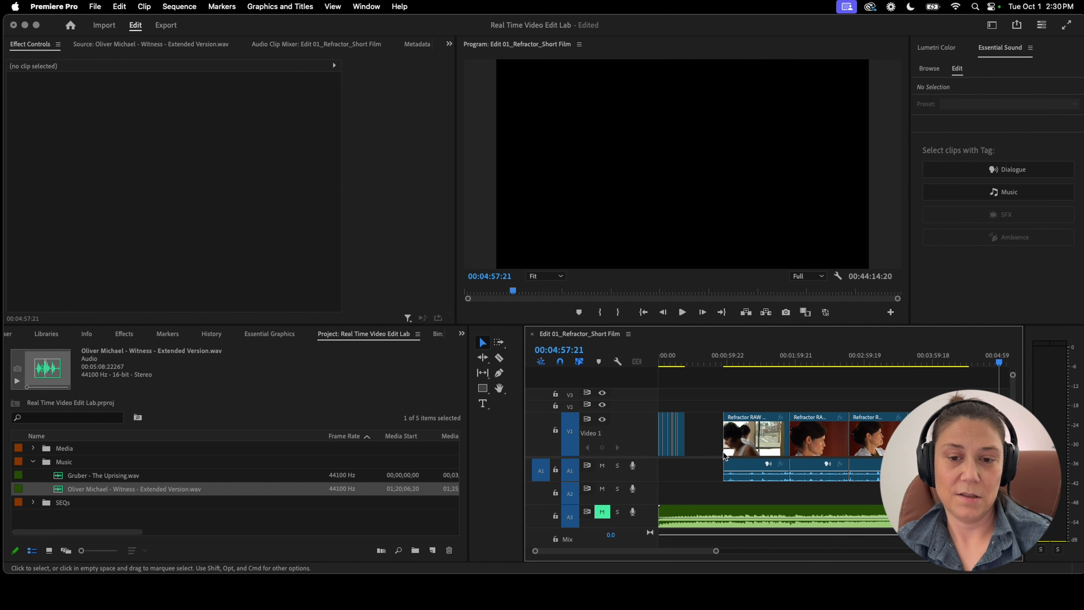
{"action": "left_click", "coordinate": [699, 363]}
{"action": "left_click_drag", "start_coordinate": [722, 406], "coordinate": [930, 478]}
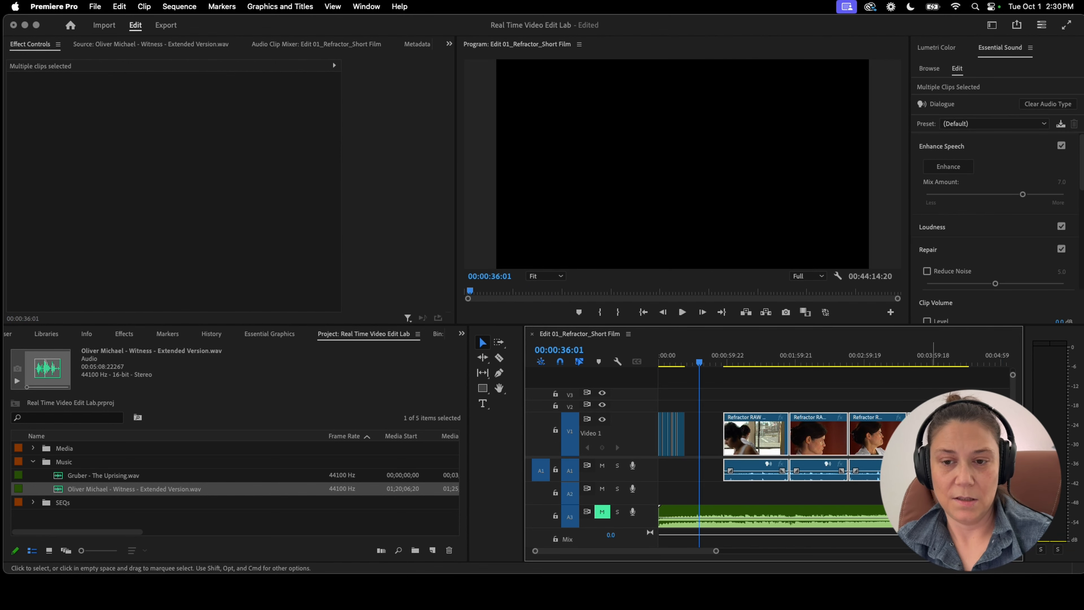
{"action": "left_click_drag", "start_coordinate": [761, 440], "coordinate": [864, 441]}
Paste the wide office shot into the gap at 00:00:36:01 and play it back
{"action": "key", "text": "super+v"}
{"action": "left_click", "coordinate": [700, 349]}
{"action": "key", "text": "space"}
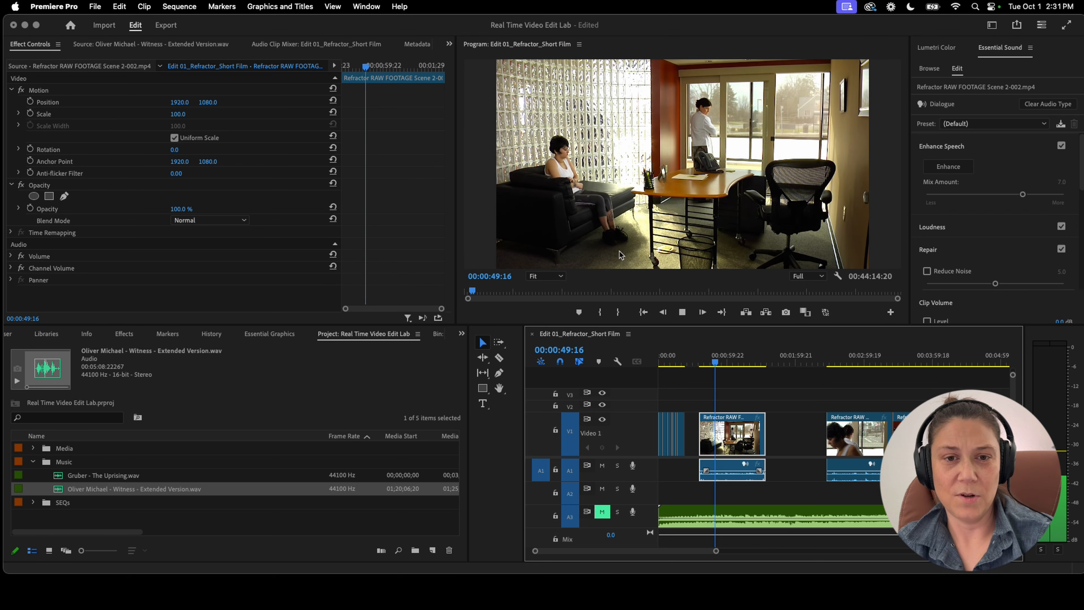
{"action": "key", "text": "space"}
Extend the start of the wide office shot back to about 00:00:35, play it, and compare it with the doorway shot at 00:00:15:04
{"action": "key", "text": "="}
{"action": "key", "text": "="}
{"action": "left_click_drag", "start_coordinate": [761, 363], "coordinate": [801, 366]}
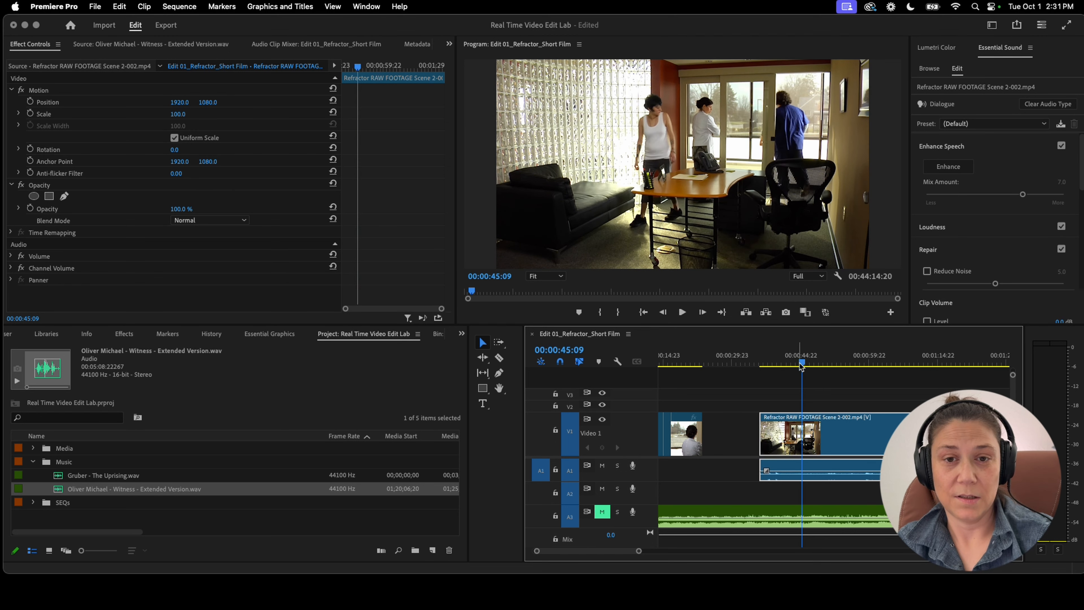
{"action": "mouse_move", "coordinate": [761, 433]}
{"action": "left_mouse_down"}
{"action": "mouse_move", "coordinate": [785, 433]}
{"action": "mouse_move", "coordinate": [755, 433]}
{"action": "left_mouse_up"}
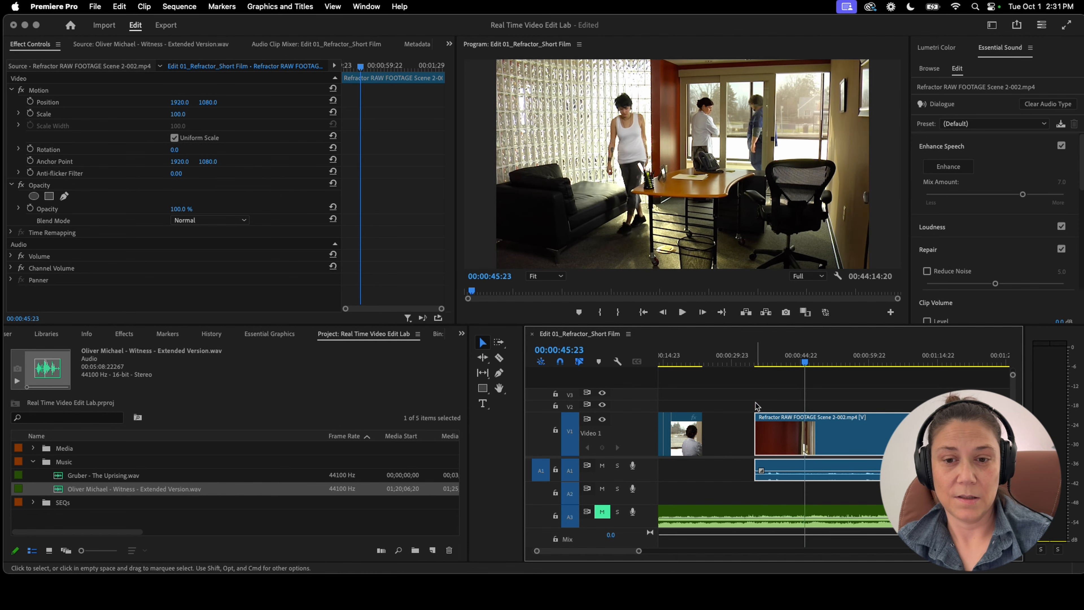
{"action": "left_click", "coordinate": [756, 363]}
{"action": "key", "text": "space"}
{"action": "scroll", "coordinate": [770, 394], "scroll_direction": "left", "scroll_amount": 2}
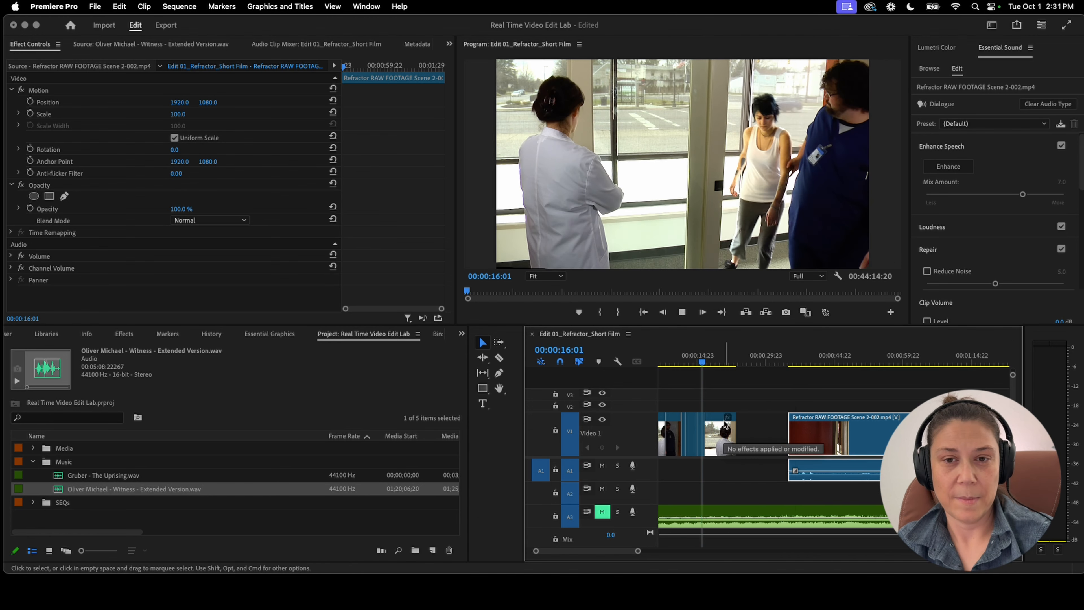
{"action": "left_click", "coordinate": [699, 361]}
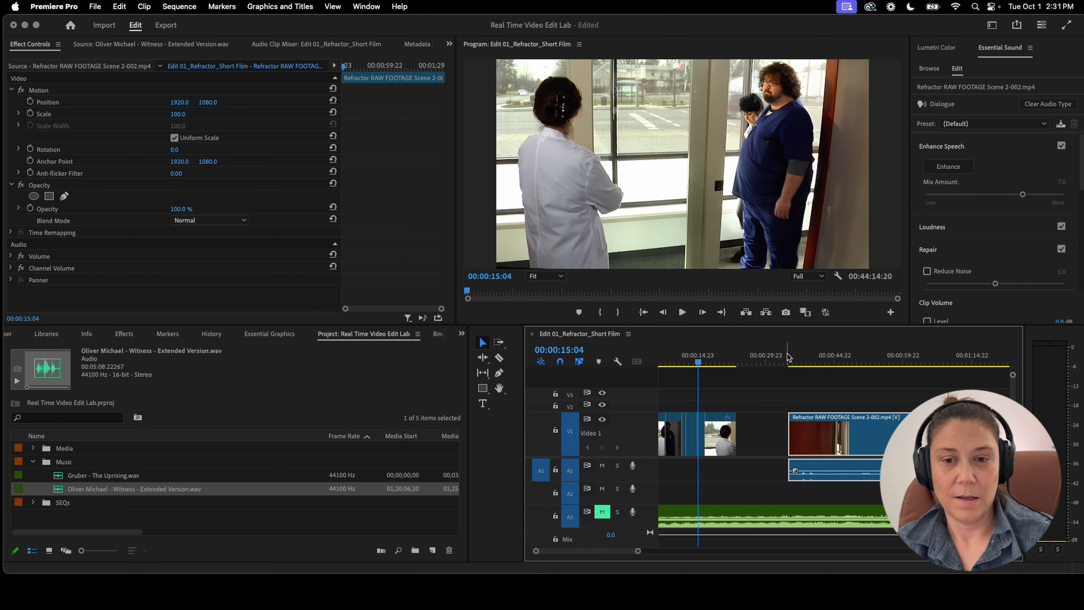
Expose more of the wide office shot's head to locate the entrance, and trim the clip's start to about 00:00:41:11
{"action": "left_click", "coordinate": [790, 354]}
{"action": "key", "text": "space"}
{"action": "left_click_drag", "start_coordinate": [789, 436], "coordinate": [746, 436]}
{"action": "left_click_drag", "start_coordinate": [753, 356], "coordinate": [816, 358]}
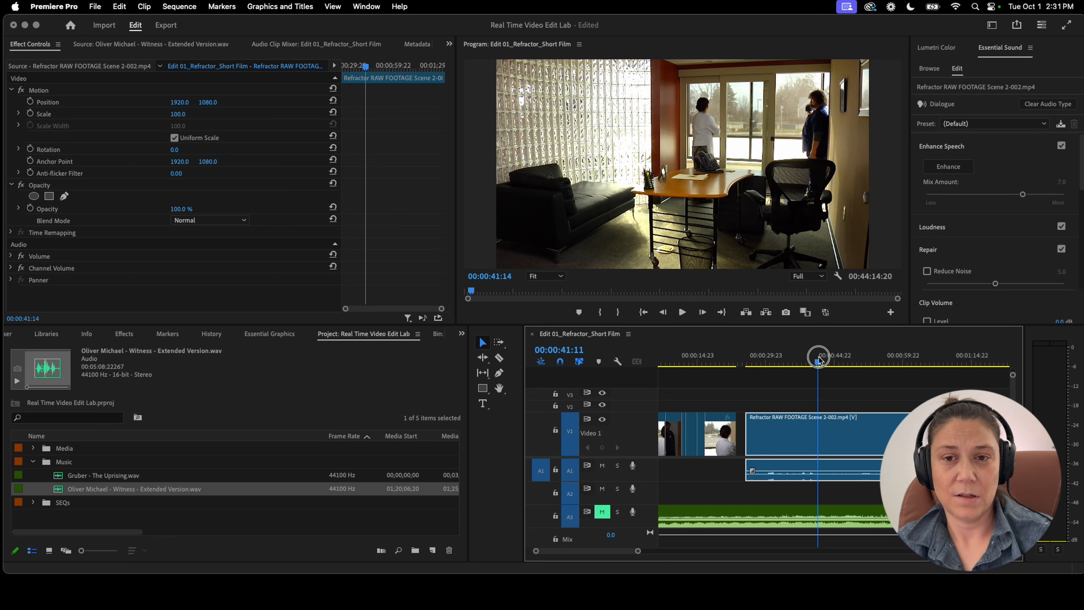
{"action": "left_click_drag", "start_coordinate": [750, 441], "coordinate": [817, 440]}
Play the doorway and window shots from about 00:00:15:04 to 00:00:17:18 to examine the entrance action
{"action": "left_click", "coordinate": [687, 353]}
{"action": "key", "text": "space"}
{"action": "left_click_drag", "start_coordinate": [687, 353], "coordinate": [725, 363]}
{"action": "key", "text": "space"}
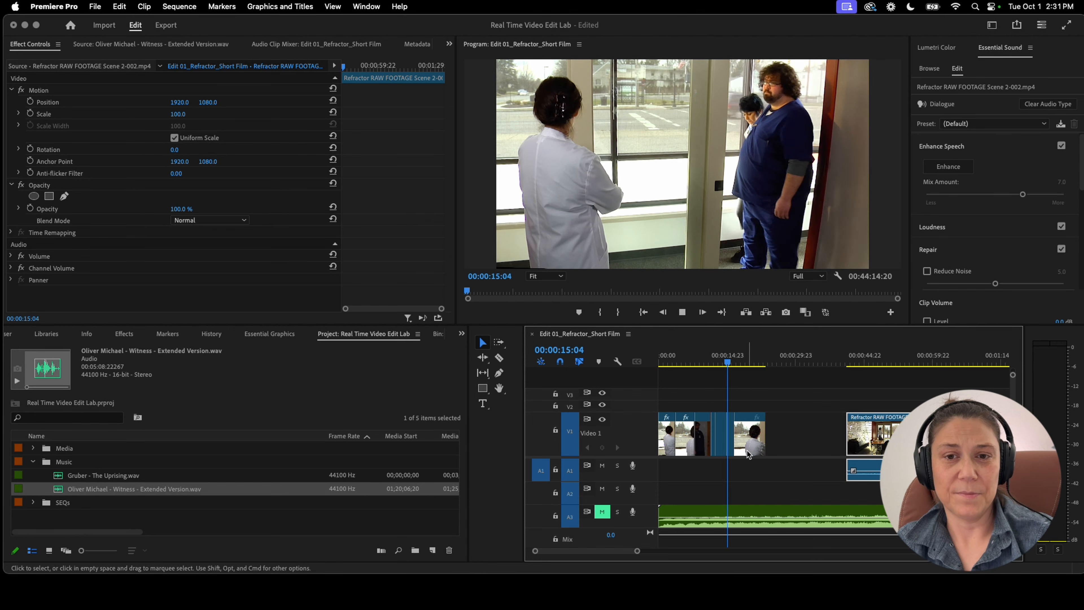
{"action": "key", "text": "space"}
{"action": "key", "text": "space"}
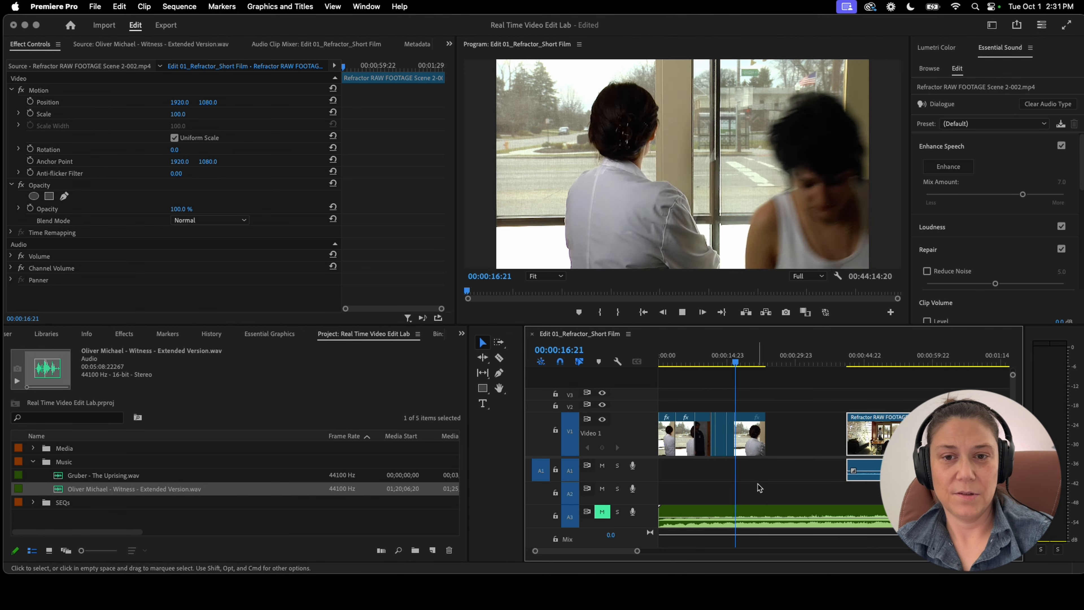
{"action": "key", "text": "space"}
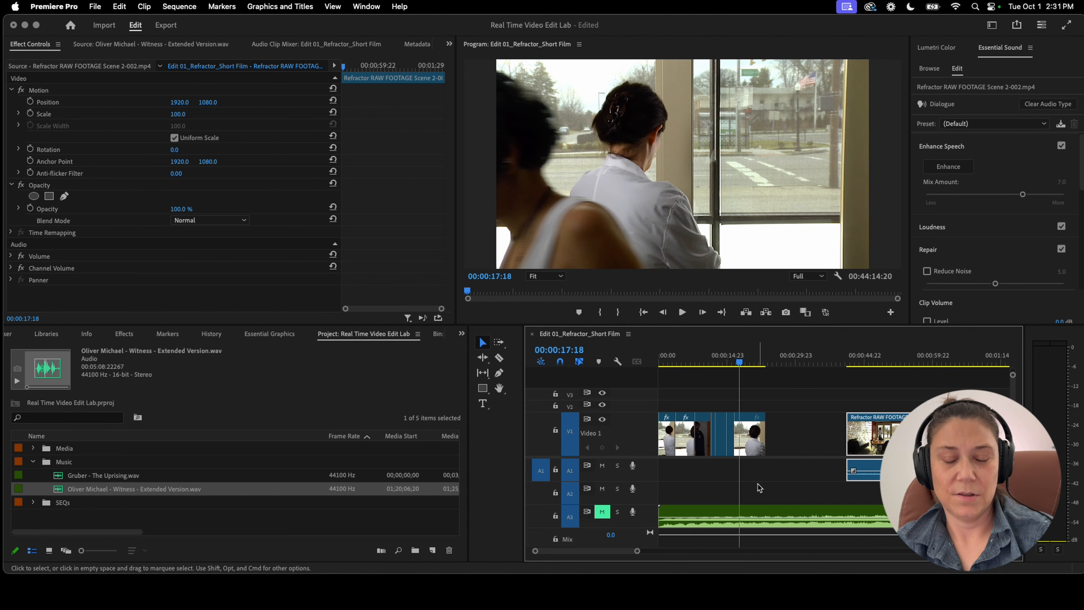
Move the doorway and window clips following the close-up about 10 seconds later to open a gap after 00:00:14
{"action": "left_click", "coordinate": [848, 362]}
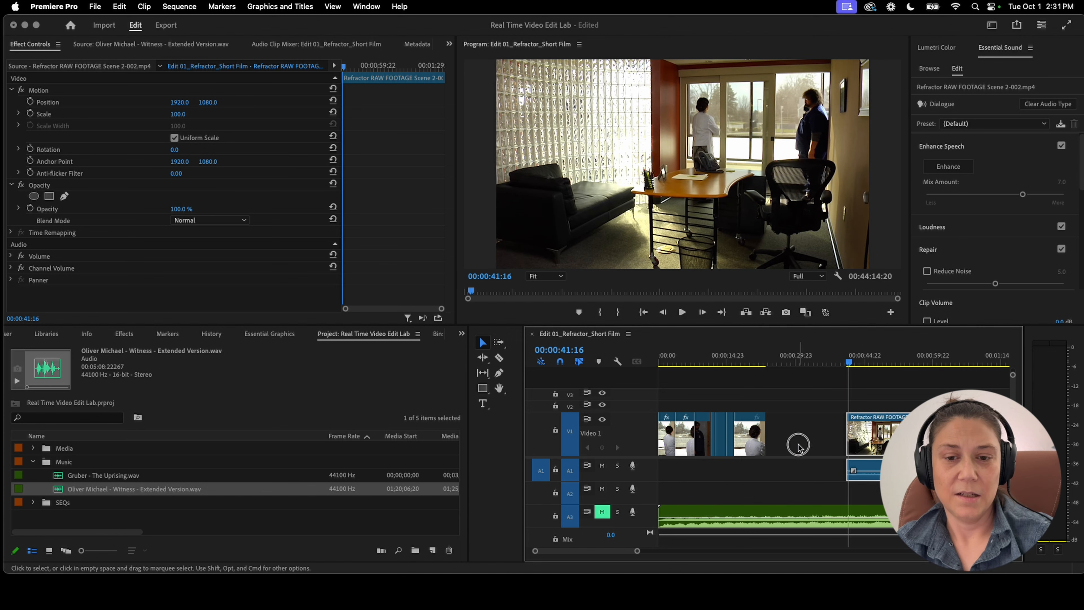
{"action": "left_click_drag", "start_coordinate": [728, 433], "coordinate": [777, 433]}
{"action": "left_click", "coordinate": [719, 359]}
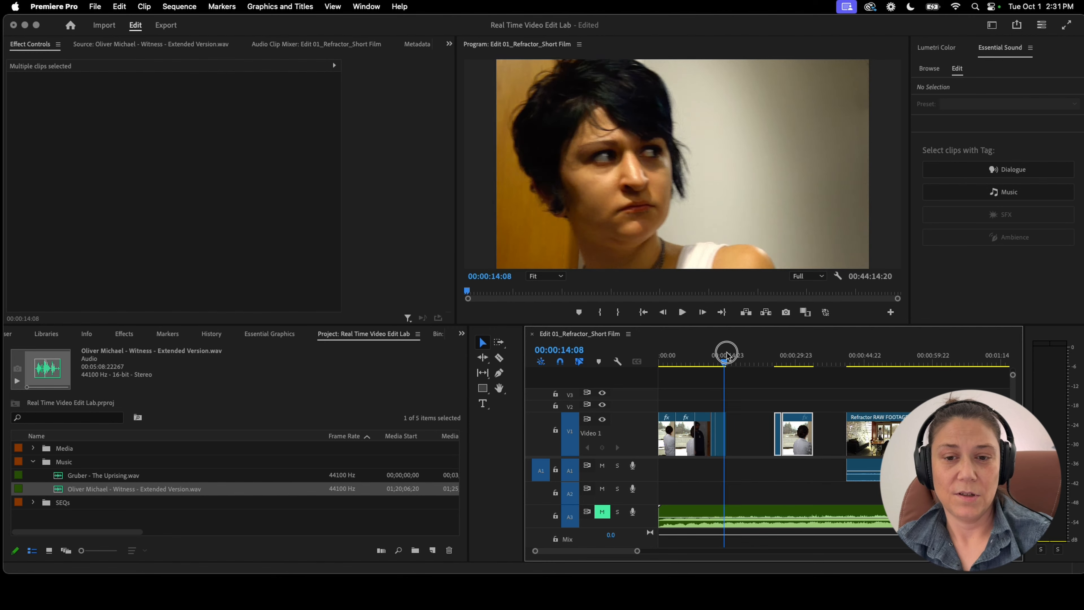
Play the start of the wide office shot to find the entrance and split the clip at 00:00:43:08
{"action": "left_click", "coordinate": [848, 358]}
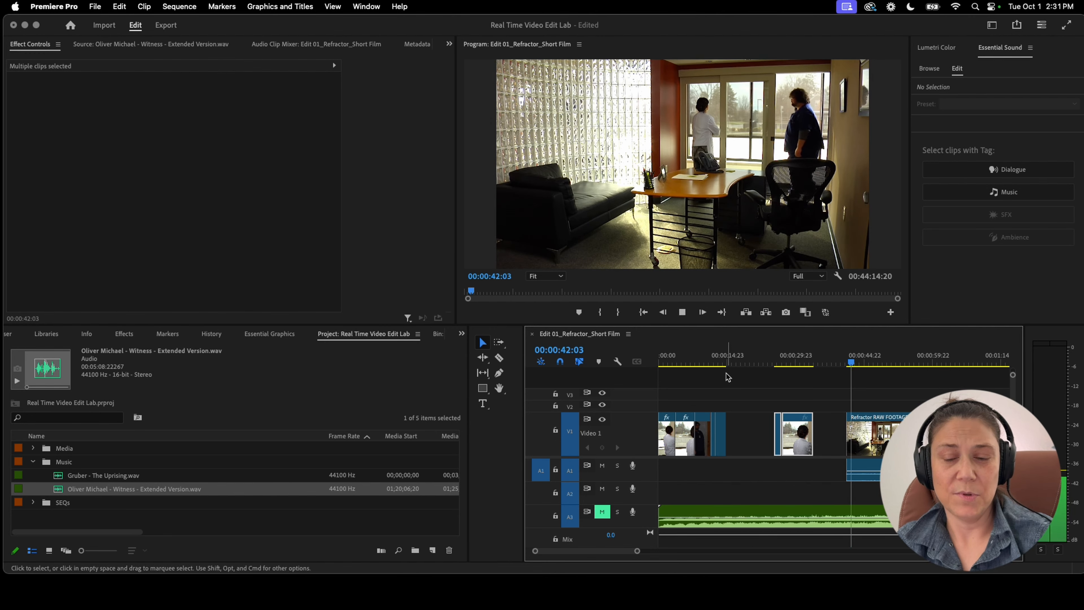
{"action": "key", "text": "space"}
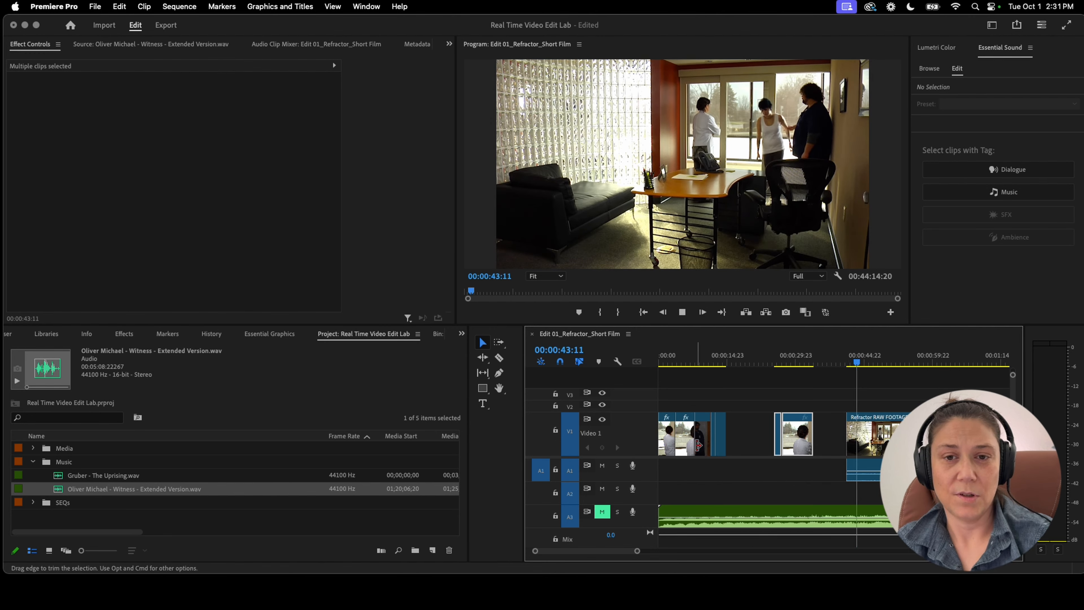
{"action": "key", "text": "space"}
{"action": "key", "text": "space"}
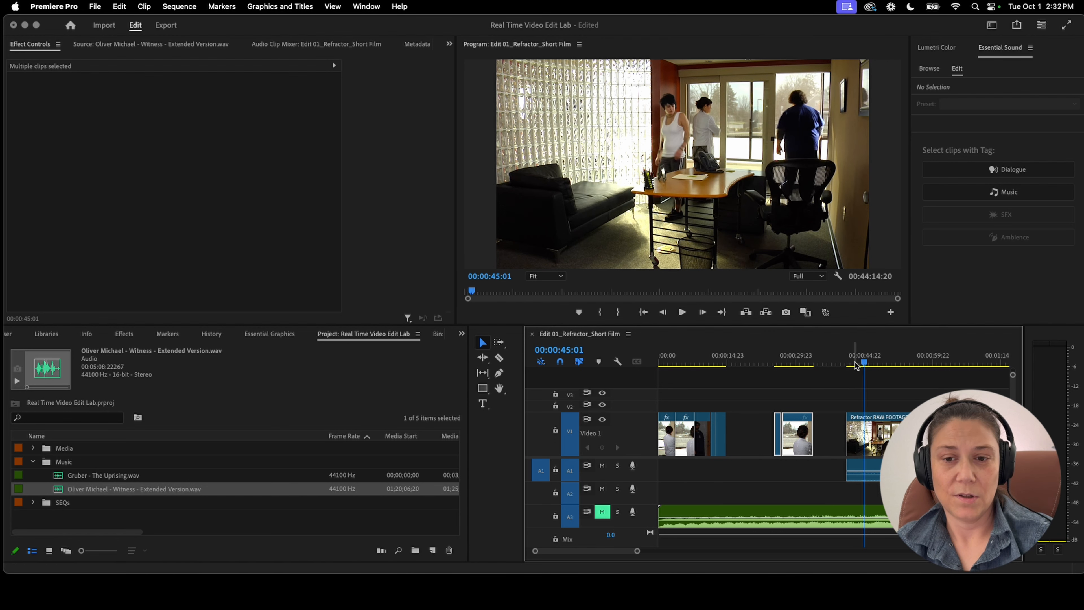
{"action": "key", "text": "space"}
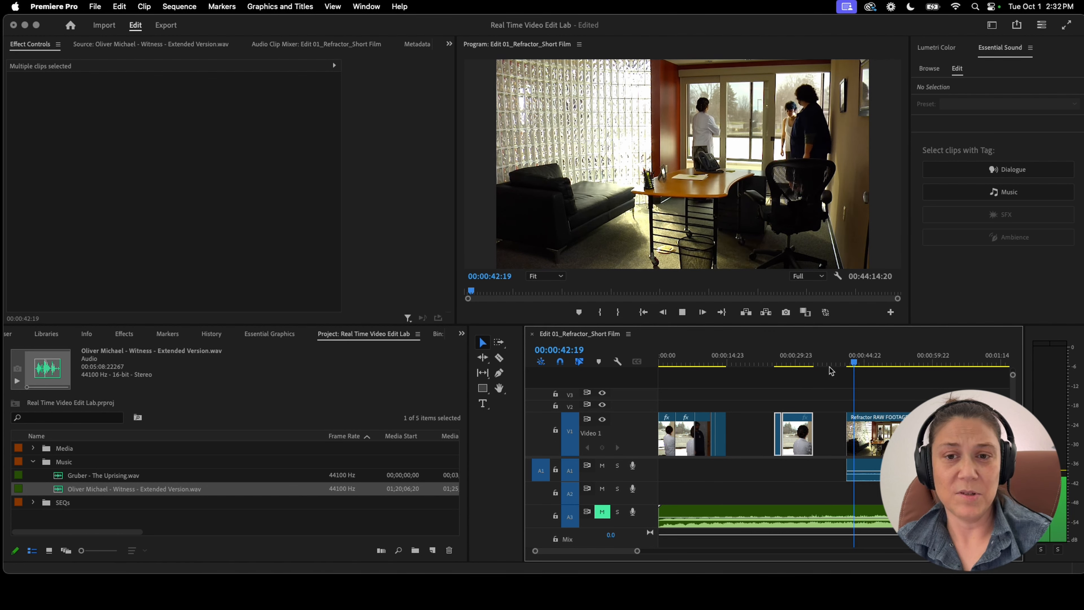
{"action": "key", "text": "space"}
Move the short opening piece of the wide office shot directly after the close-up and delete its audio
{"action": "left_click", "coordinate": [850, 431]}
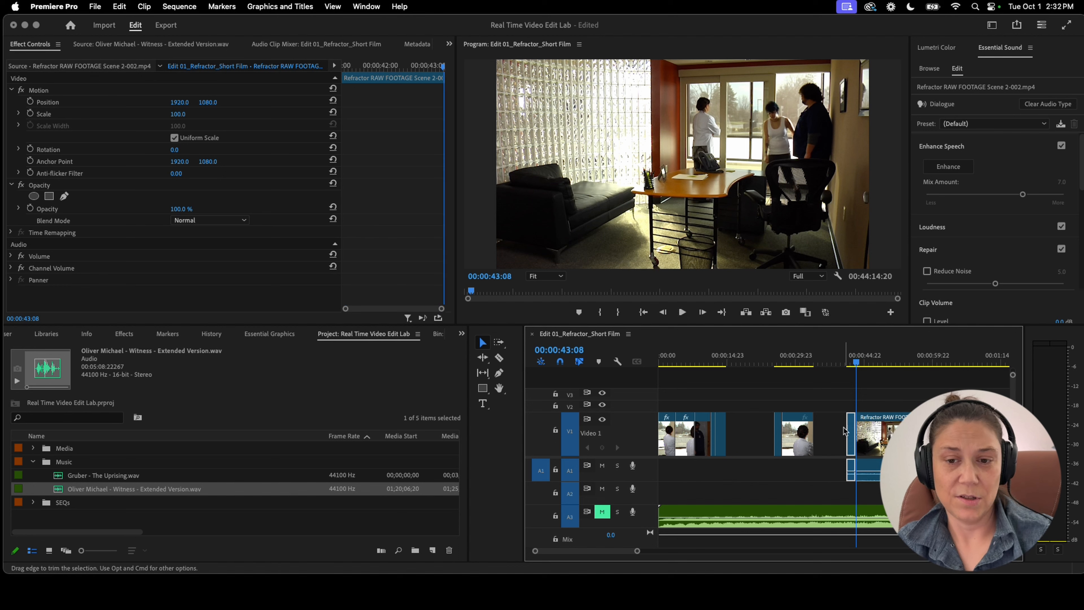
{"action": "left_click_drag", "start_coordinate": [851, 434], "coordinate": [733, 443]}
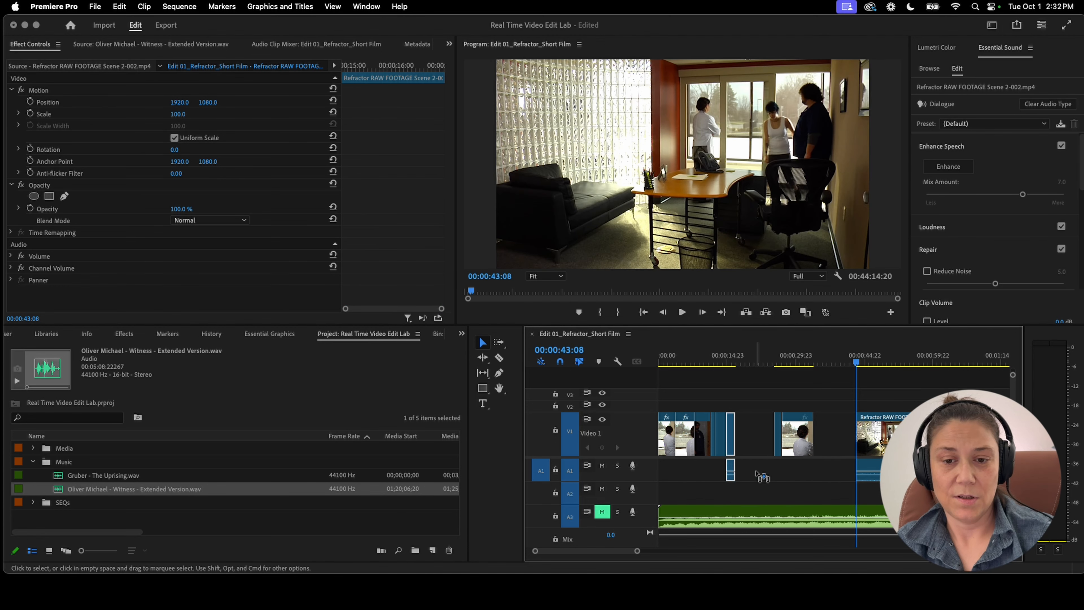
{"action": "left_click", "coordinate": [760, 477]}
{"action": "left_click", "coordinate": [731, 475], "text": "alt"}
{"action": "key", "text": "Delete"}
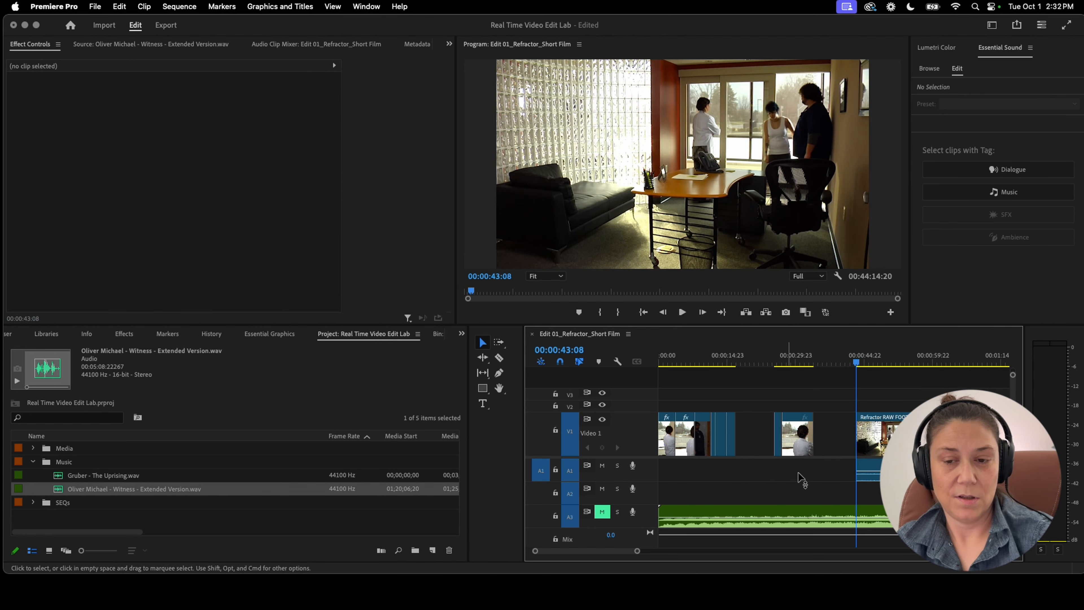
Play the shifted doorway and window clips to 00:00:27:06 and delete the short portion before that point
{"action": "left_click_drag", "start_coordinate": [775, 363], "coordinate": [730, 359]}
{"action": "key", "text": "space"}
{"action": "key", "text": "space"}
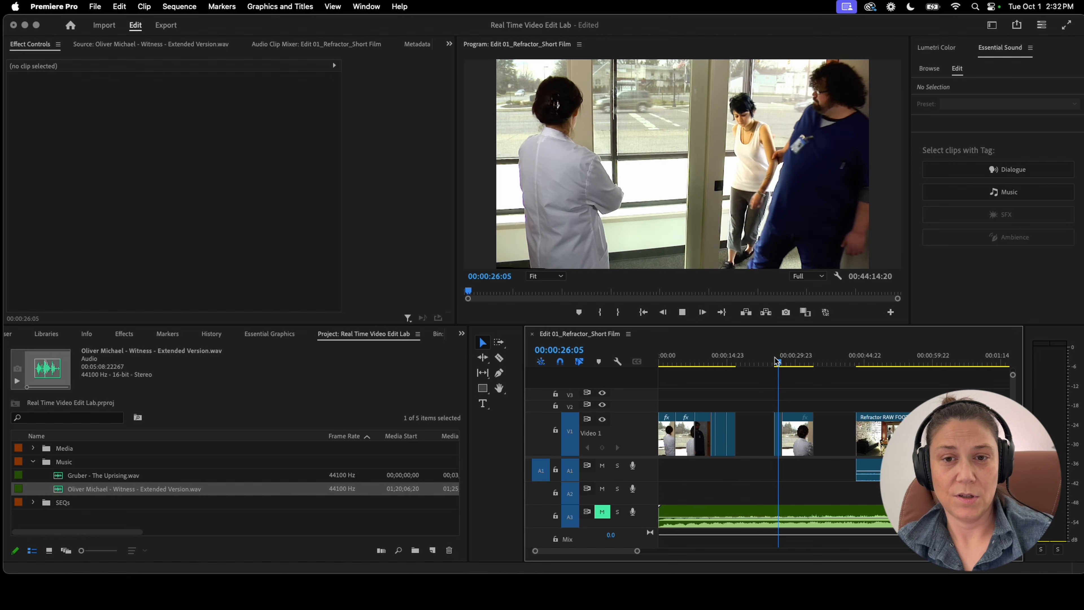
{"action": "key", "text": "space"}
{"action": "key", "text": "space"}
{"action": "key", "text": "space"}
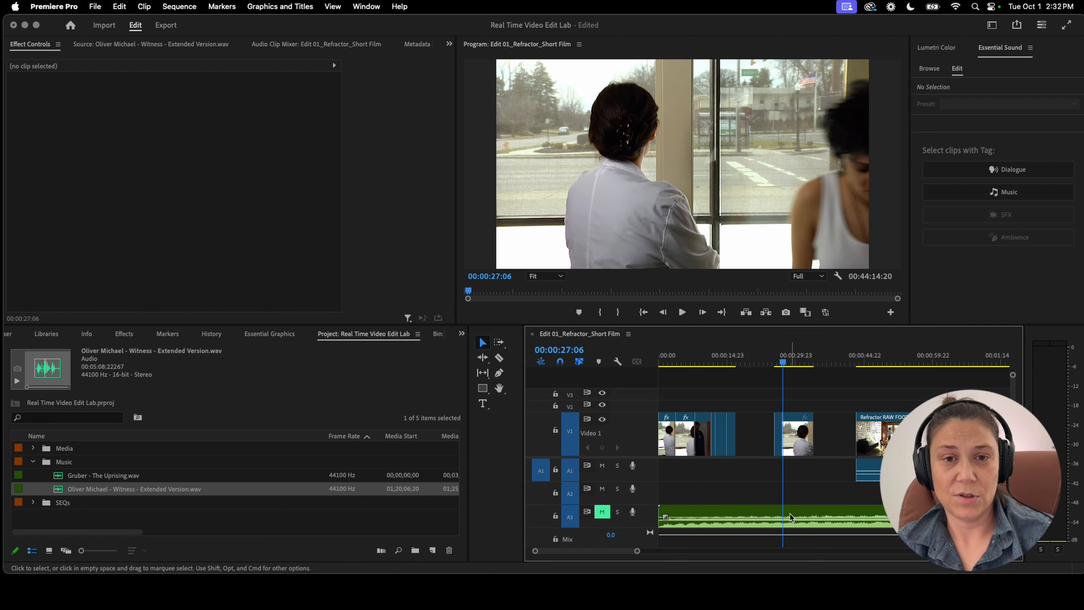
{"action": "left_click", "coordinate": [776, 443]}
{"action": "key", "text": "Delete"}
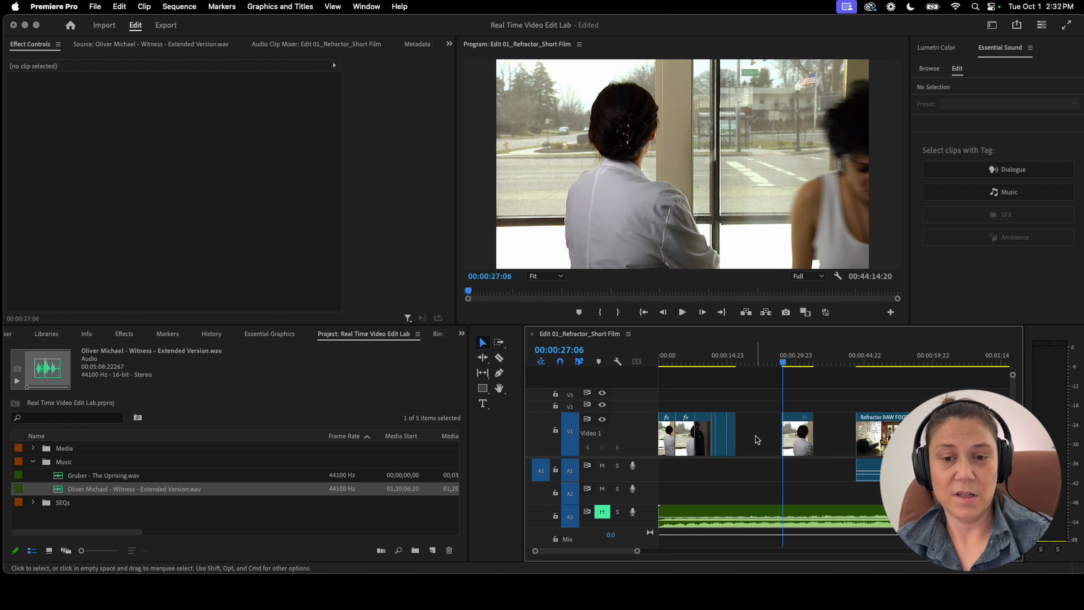
Close the gap between the short wide office piece and the window shot, and play back the joined cut
{"action": "left_click", "coordinate": [758, 440]}
{"action": "key", "text": "Delete"}
{"action": "left_click", "coordinate": [719, 357]}
{"action": "key", "text": "space"}
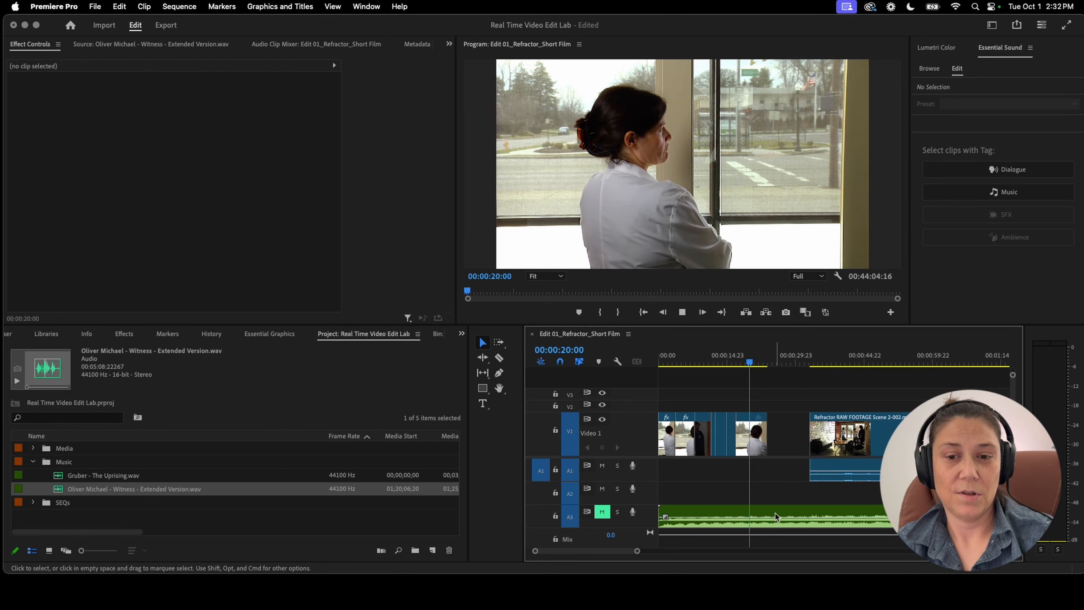
Trim the start of the remaining wide office shot to 00:00:34:21, join it to the window shot, and play the sequence
{"action": "left_click", "coordinate": [807, 358]}
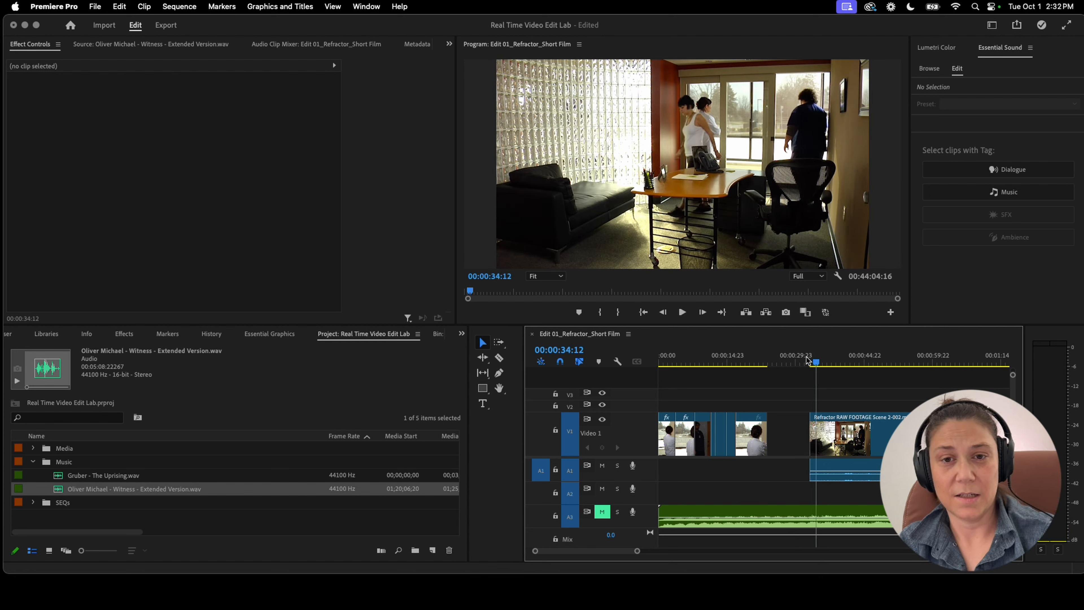
{"action": "key", "text": "space"}
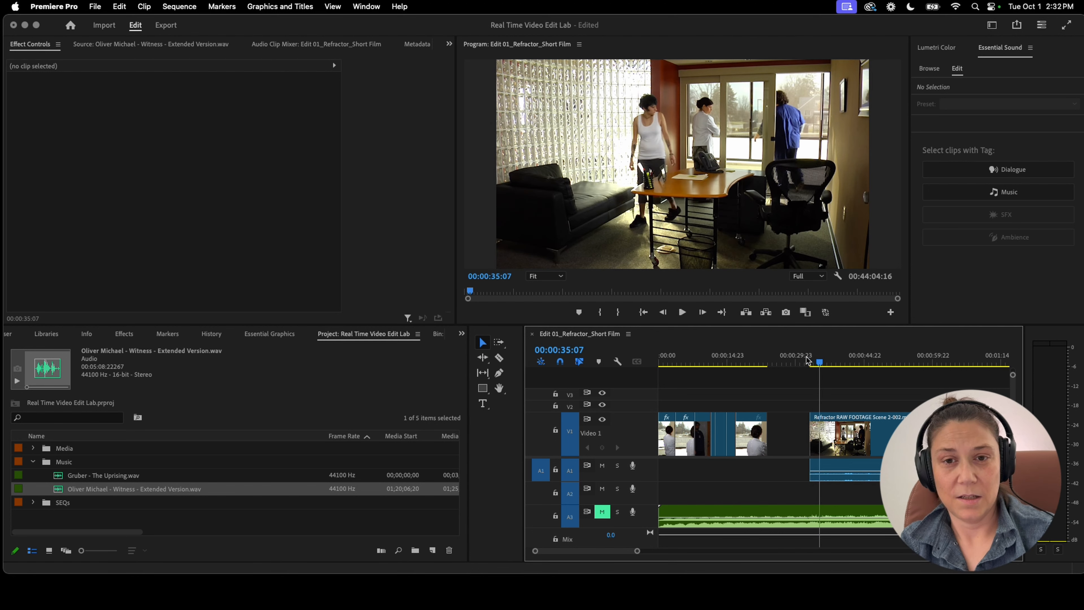
{"action": "key", "text": "Left"}
{"action": "key", "text": "Left"}
{"action": "key", "text": "Left"}
{"action": "key", "text": "Left"}
{"action": "key", "text": "Left"}
{"action": "key", "text": "Left"}
{"action": "key", "text": "Left"}
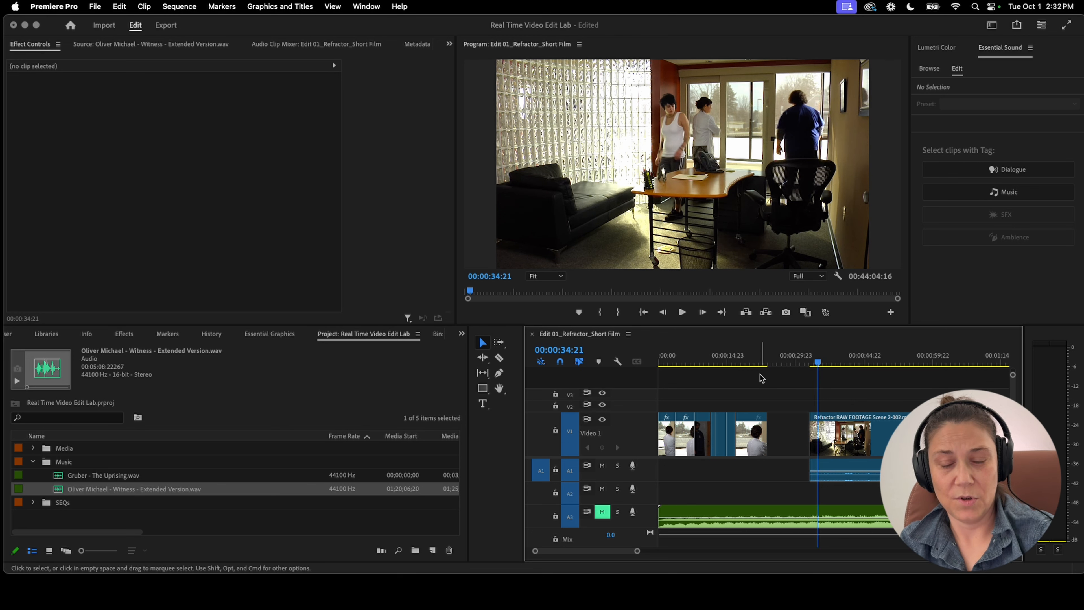
{"action": "left_click_drag", "start_coordinate": [811, 433], "coordinate": [819, 434]}
{"action": "left_click_drag", "start_coordinate": [740, 358], "coordinate": [716, 357]}
{"action": "key", "text": "space"}
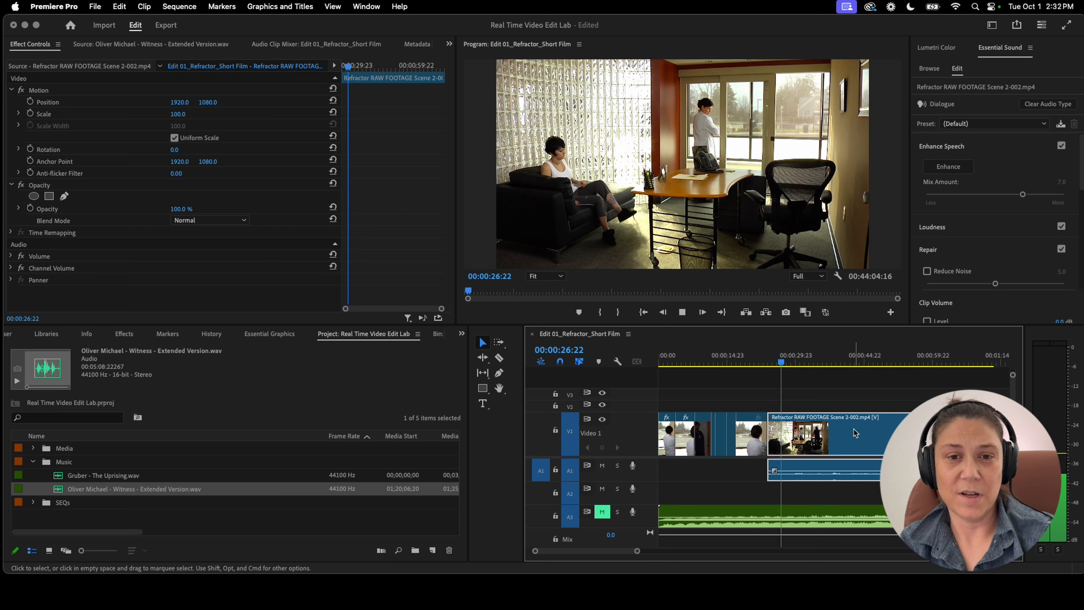
Play the wide office shot and split it at 00:00:29:18, where the seated woman covers her face
{"action": "key", "text": "space"}
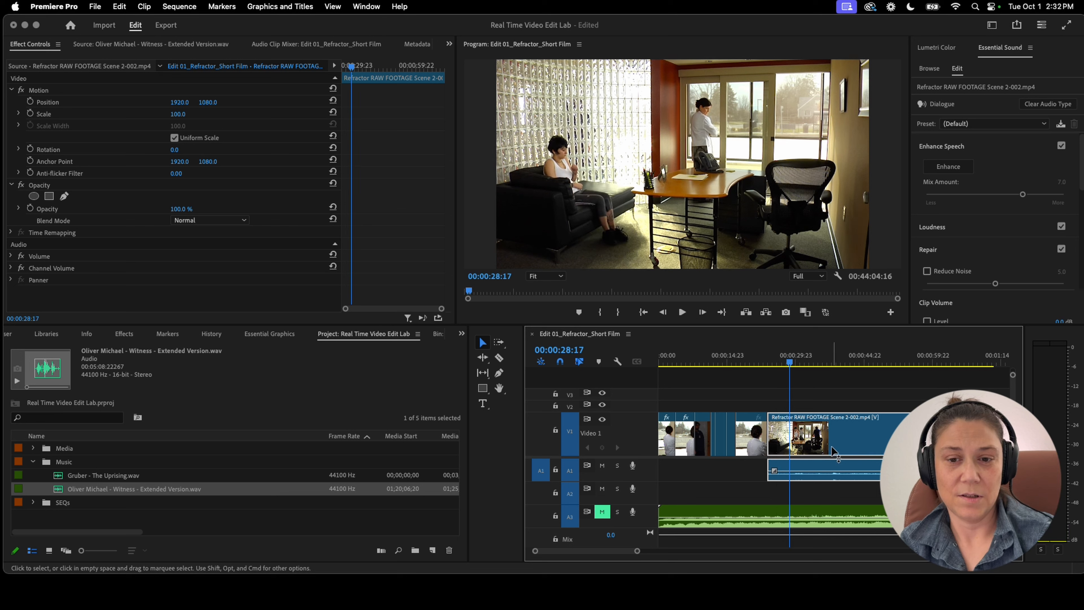
{"action": "key", "text": "space"}
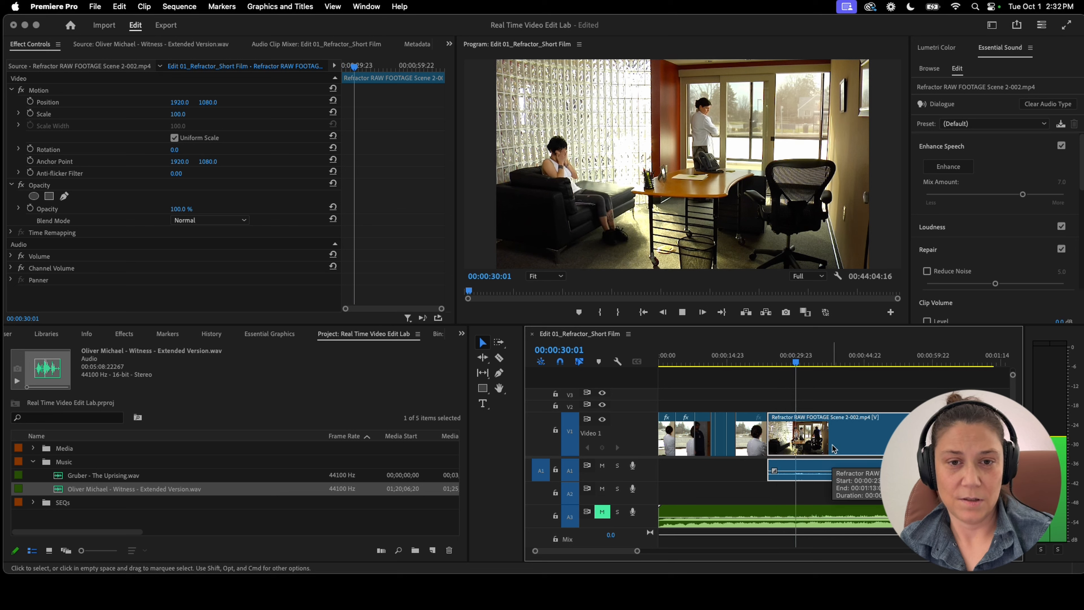
{"action": "key", "text": "Left"}
{"action": "key", "text": "Left"}
{"action": "key", "text": "Left"}
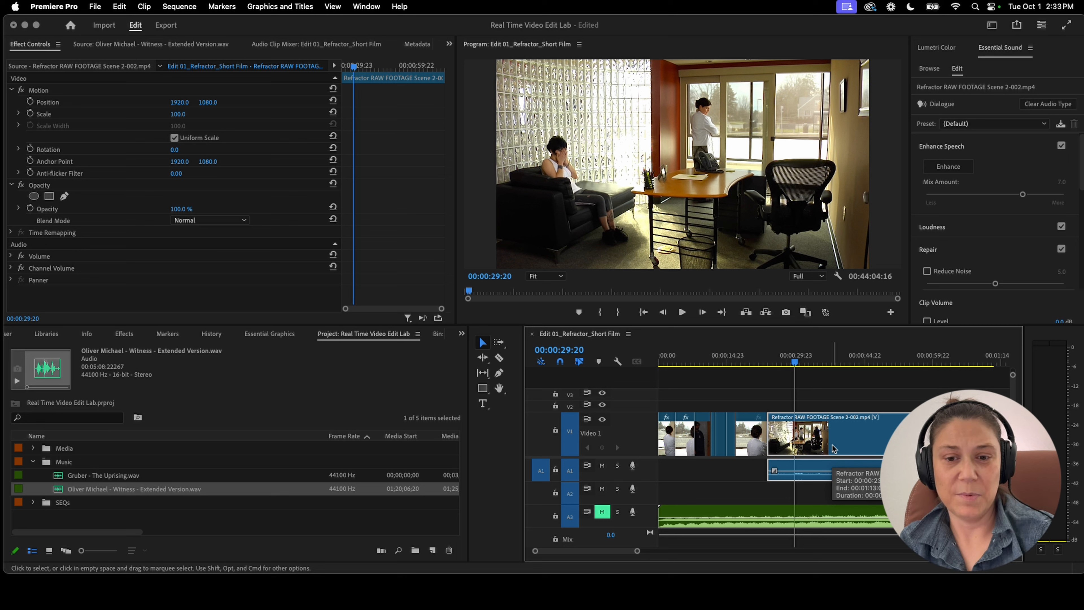
{"action": "key", "text": "Left"}
{"action": "key", "text": "Left"}
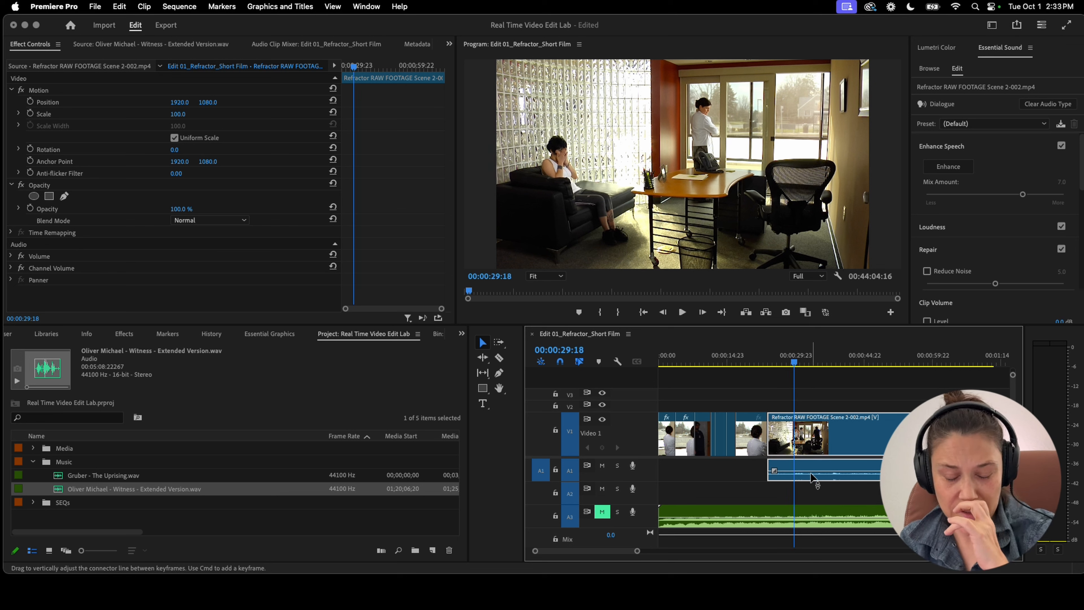
{"action": "key", "text": "super+k"}
Delete the audio under the wide office piece before 00:00:29:18 and play on from the split
{"action": "left_click", "coordinate": [762, 477]}
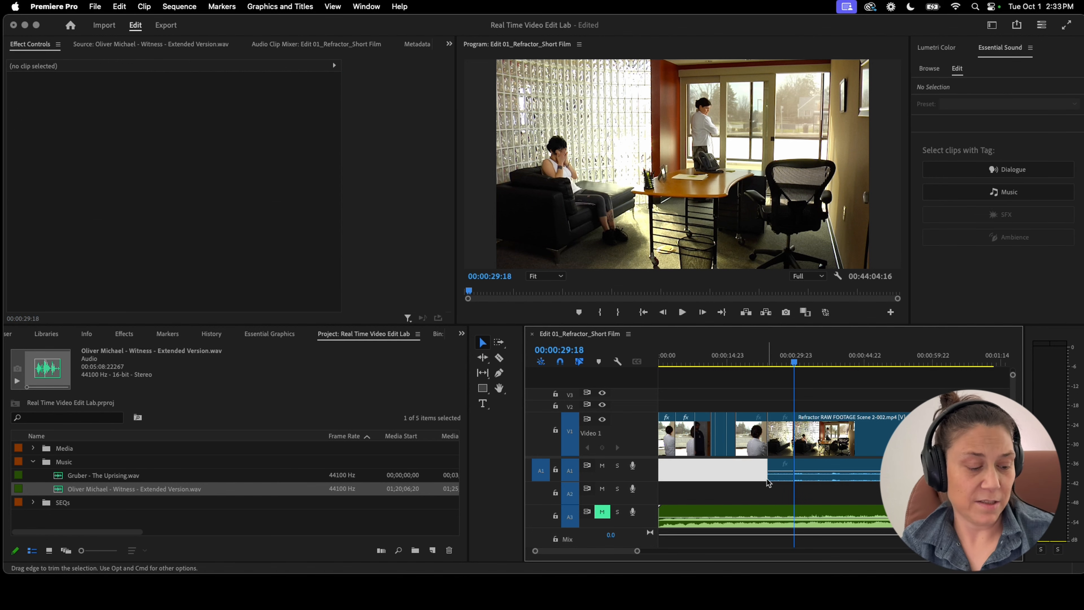
{"action": "left_click", "coordinate": [775, 475], "text": "alt"}
{"action": "key", "text": "Delete"}
{"action": "key", "text": "space"}
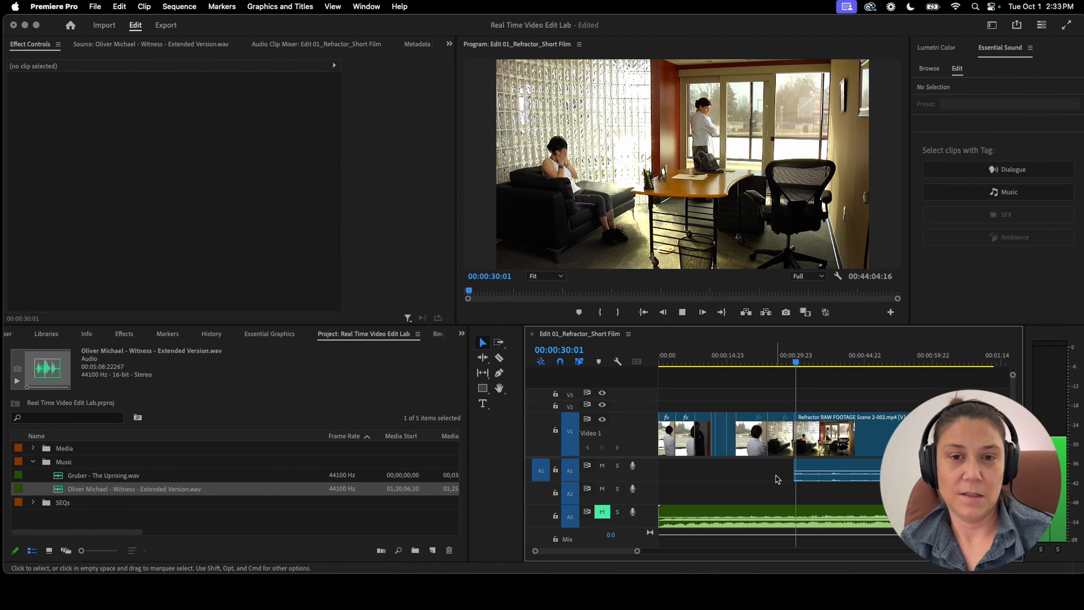
{"action": "key", "text": "space"}
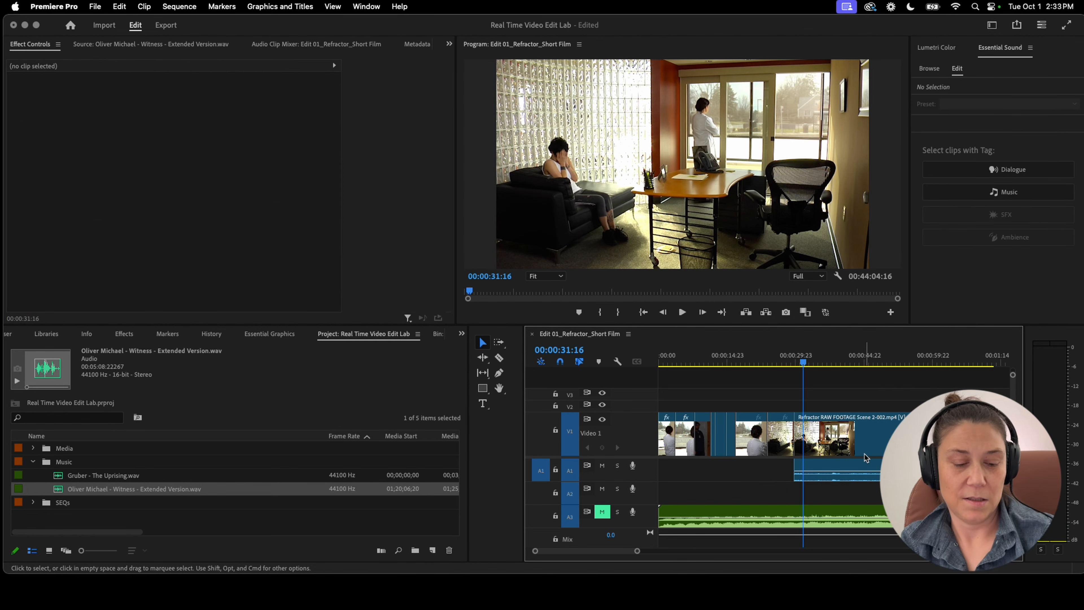
Scrub through and play the remaining Scene 2 takes, from around 00:03:35 past 00:07:12, to look for the next shot
{"action": "key", "text": "minus"}
{"action": "key", "text": "minus"}
{"action": "left_click_drag", "start_coordinate": [808, 352], "coordinate": [899, 357]}
{"action": "key", "text": "space"}
{"action": "scroll", "coordinate": [845, 451], "scroll_direction": "right", "scroll_amount": 5}
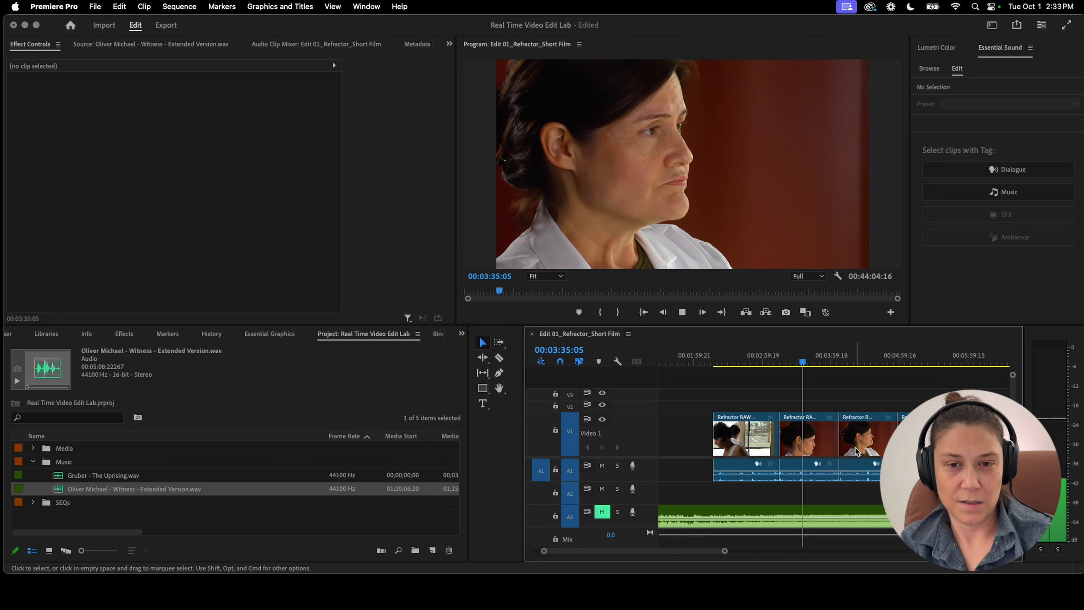
{"action": "key", "text": "space"}
{"action": "key", "text": "minus"}
{"action": "key", "text": "minus"}
{"action": "key", "text": "minus"}
{"action": "left_click_drag", "start_coordinate": [755, 355], "coordinate": [784, 356]}
{"action": "key", "text": "space"}
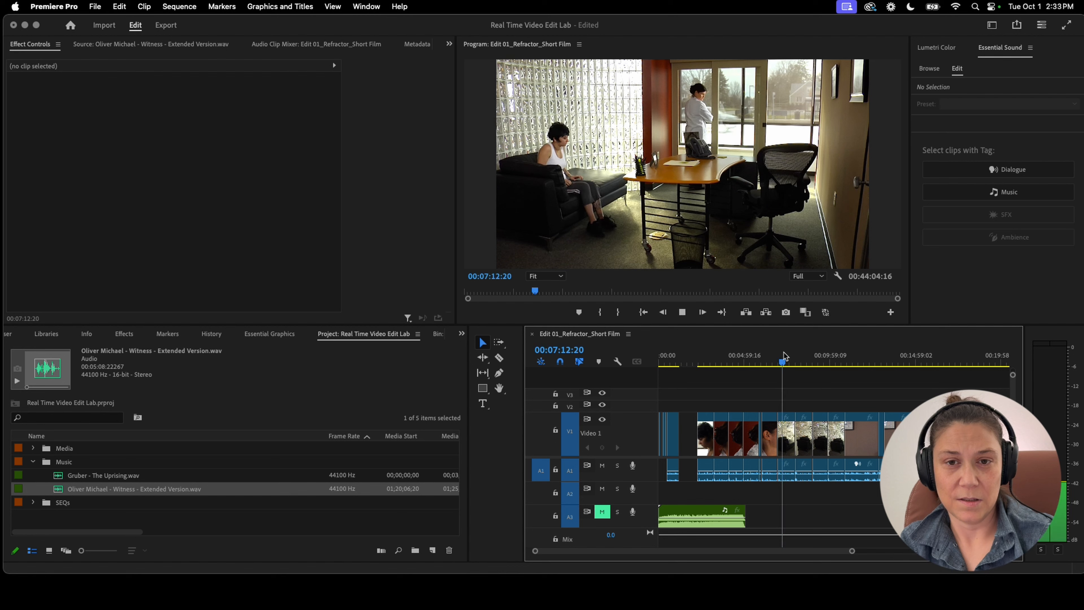
{"action": "left_click_drag", "start_coordinate": [791, 355], "coordinate": [760, 376]}
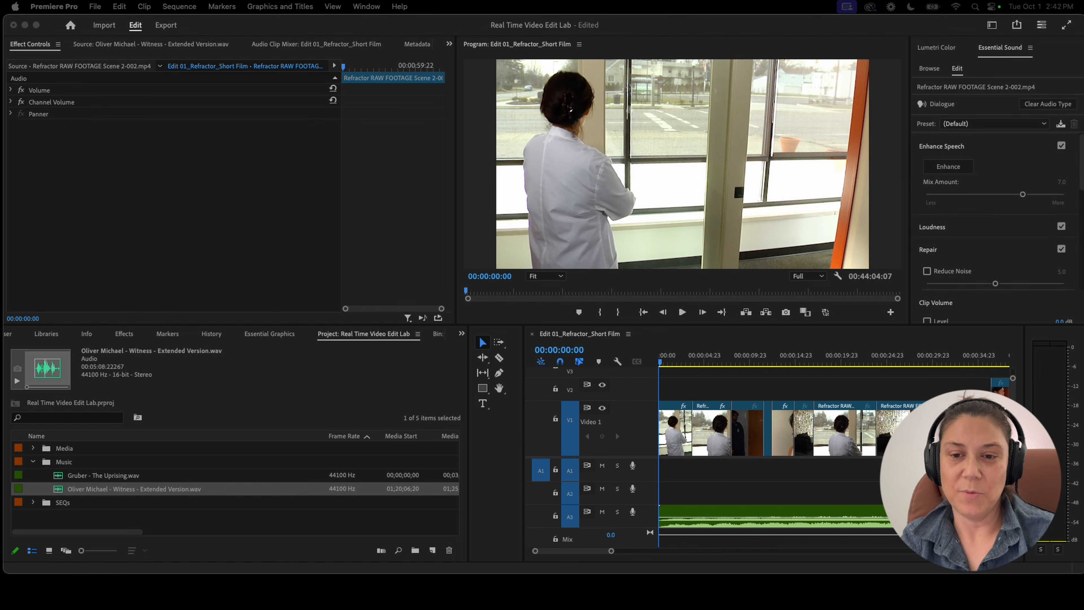
Play the sequence from 00:00:12:04 through the window shots and into the wide office shot to review the edit
{"action": "left_click", "coordinate": [770, 358]}
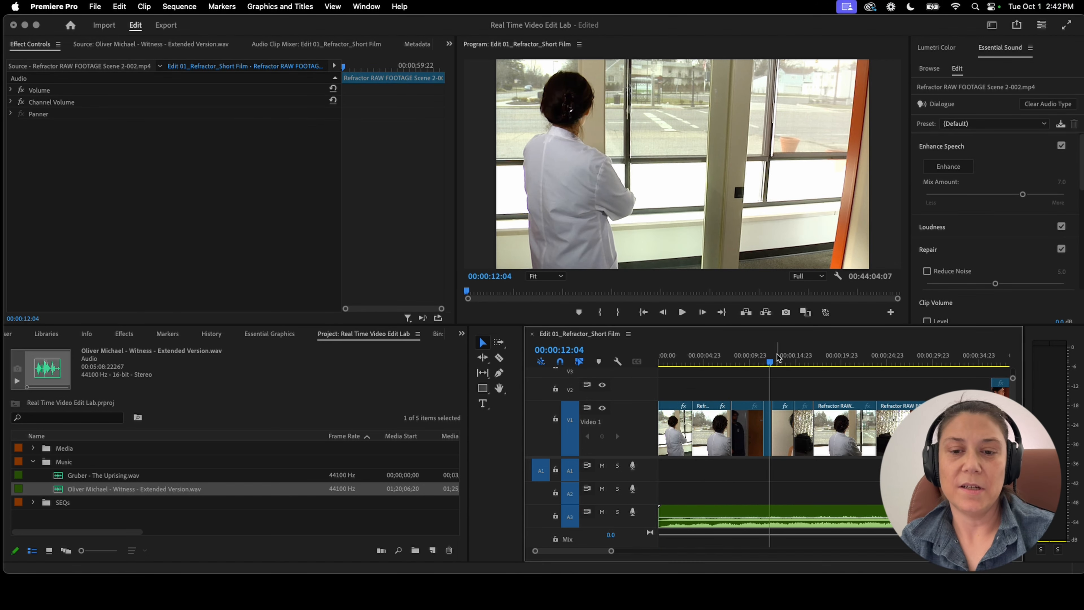
{"action": "key", "text": "space"}
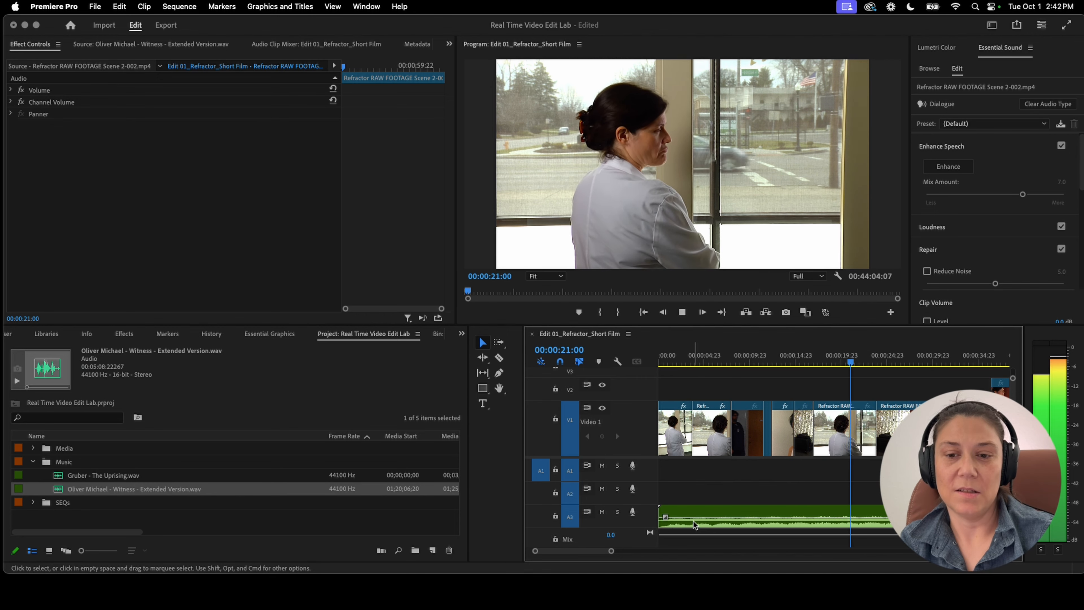
{"action": "scroll", "coordinate": [697, 518], "scroll_direction": "right", "scroll_amount": 4}
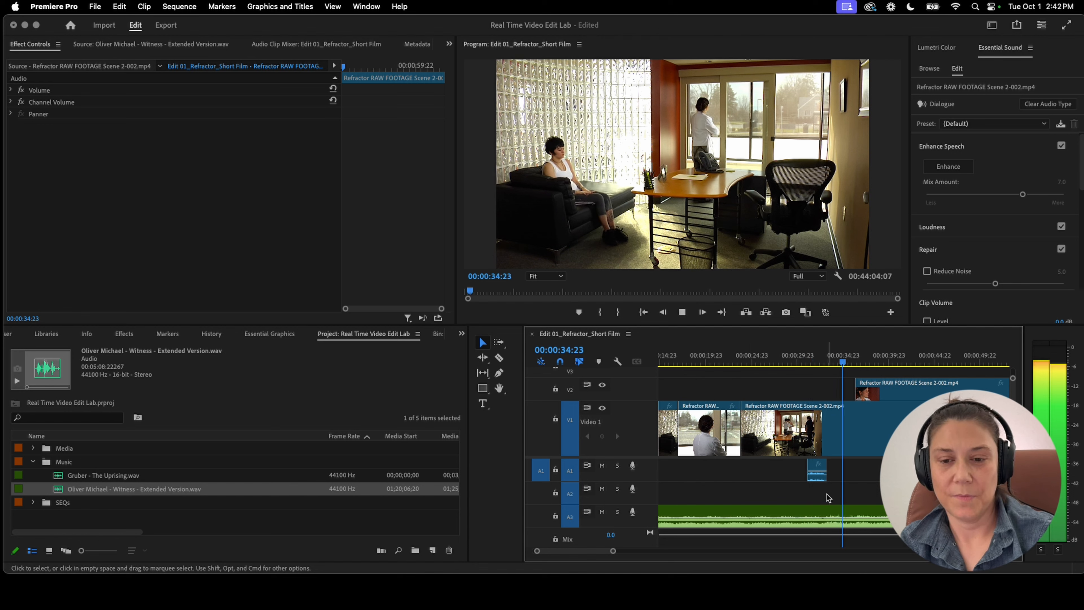
{"action": "key", "text": "space"}
{"action": "left_click", "coordinate": [817, 477]}
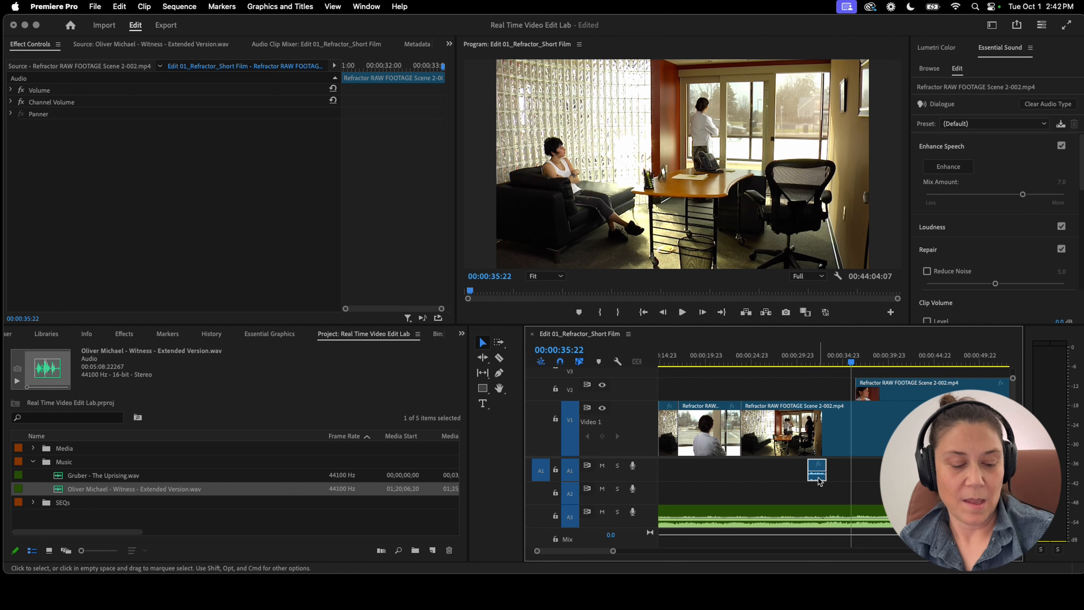
{"action": "key", "text": "super+comma"}
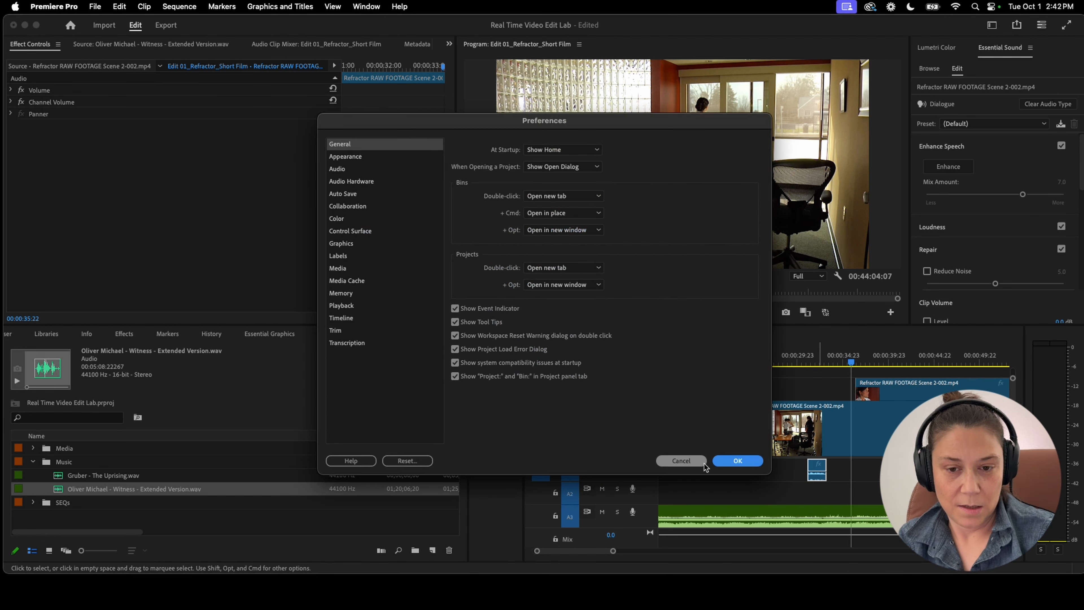
{"action": "left_click", "coordinate": [681, 461]}
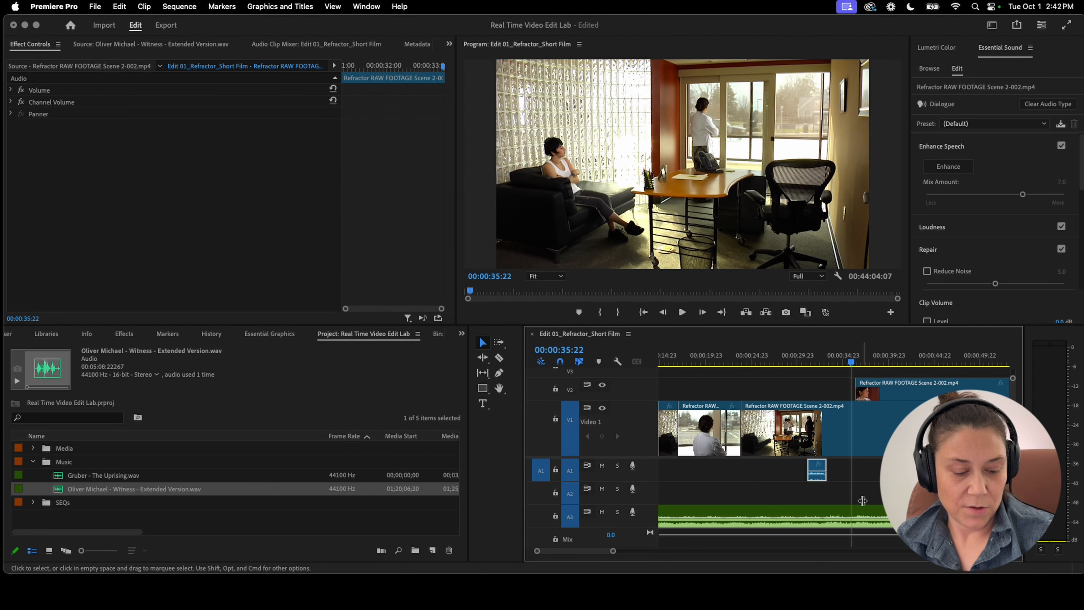
Scrub through the wide office shots and the overlapping close-up, up to 00:01:06:03, to compare their framing and action
{"action": "left_click", "coordinate": [794, 357]}
{"action": "scroll", "coordinate": [869, 425], "scroll_direction": "right", "scroll_amount": 4}
{"action": "left_click", "coordinate": [975, 357]}
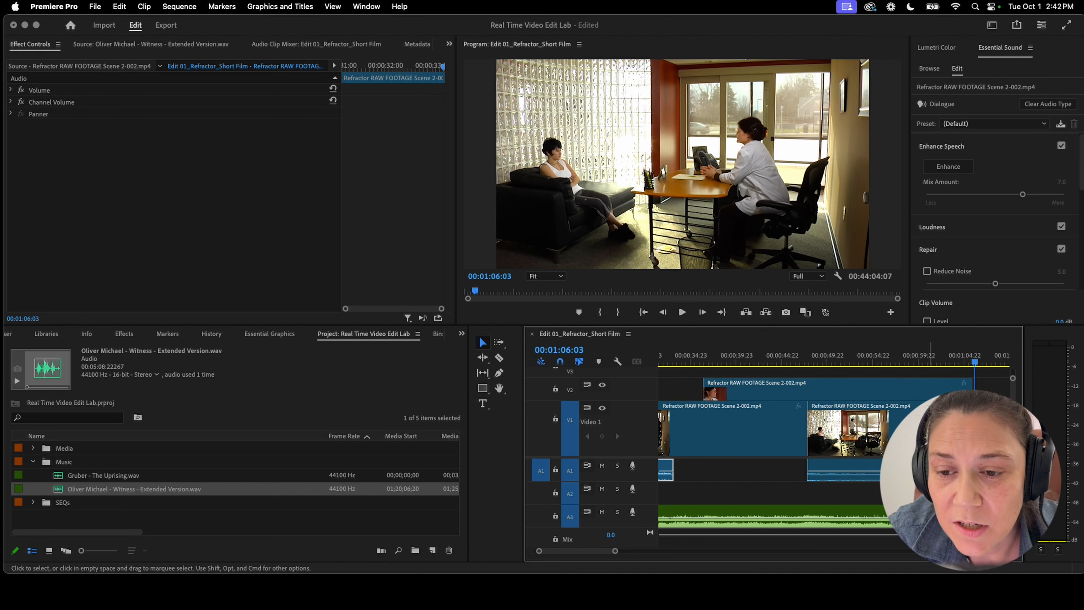
{"action": "left_click", "coordinate": [937, 429]}
{"action": "left_click_drag", "start_coordinate": [975, 362], "coordinate": [831, 362]}
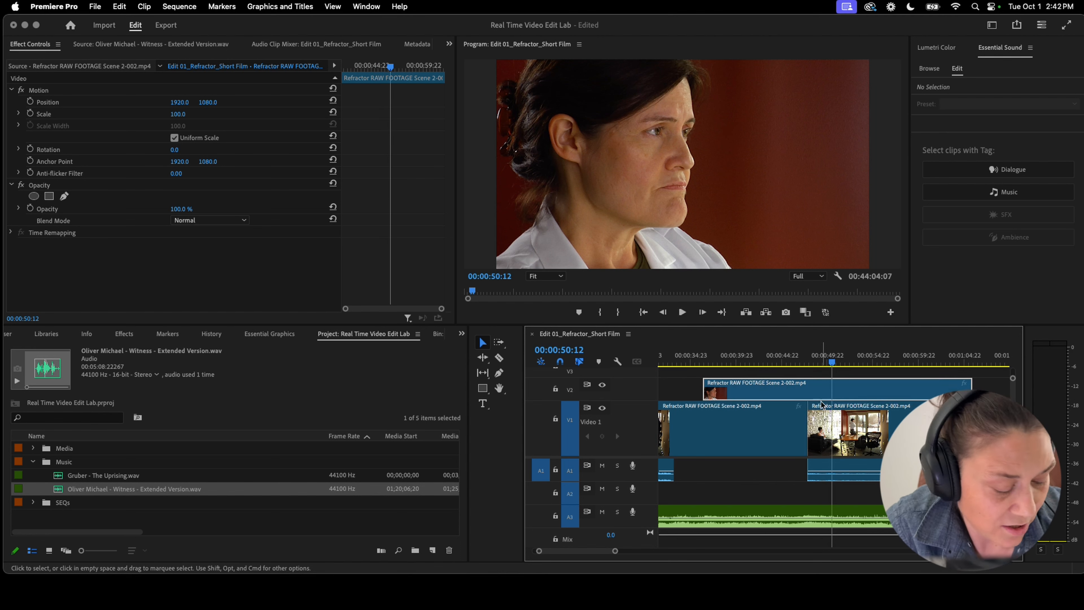
{"action": "left_click", "coordinate": [805, 358]}
{"action": "left_click_drag", "start_coordinate": [805, 358], "coordinate": [811, 360]}
{"action": "scroll", "coordinate": [839, 439], "scroll_direction": "left", "scroll_amount": 5}
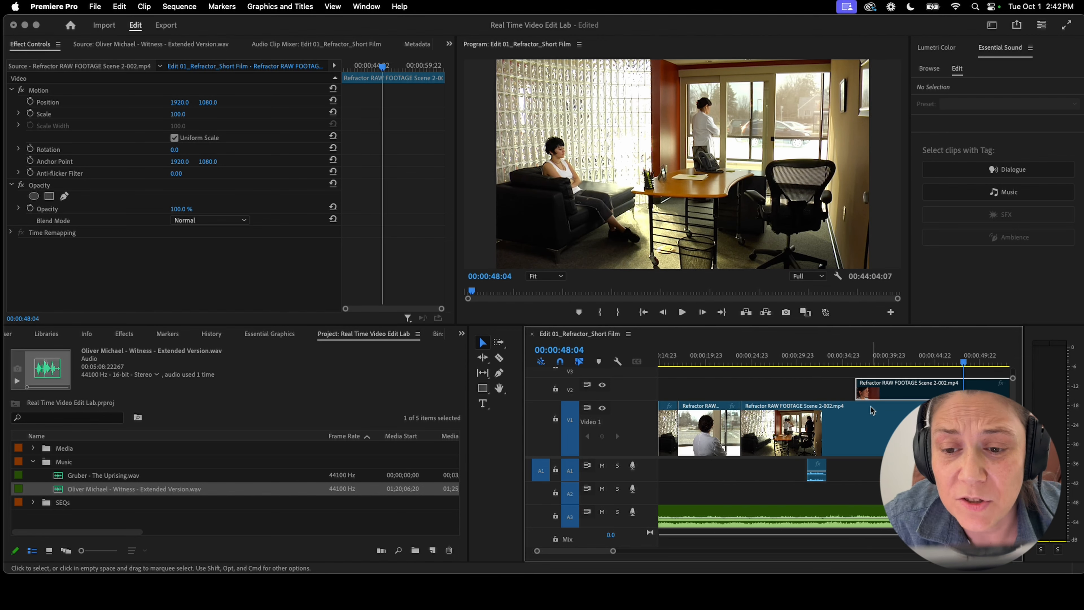
Disable the woman's close-up on V2 and play the wide office shot underneath past 00:00:37
{"action": "left_click", "coordinate": [859, 360]}
{"action": "left_click_drag", "start_coordinate": [860, 362], "coordinate": [874, 362]}
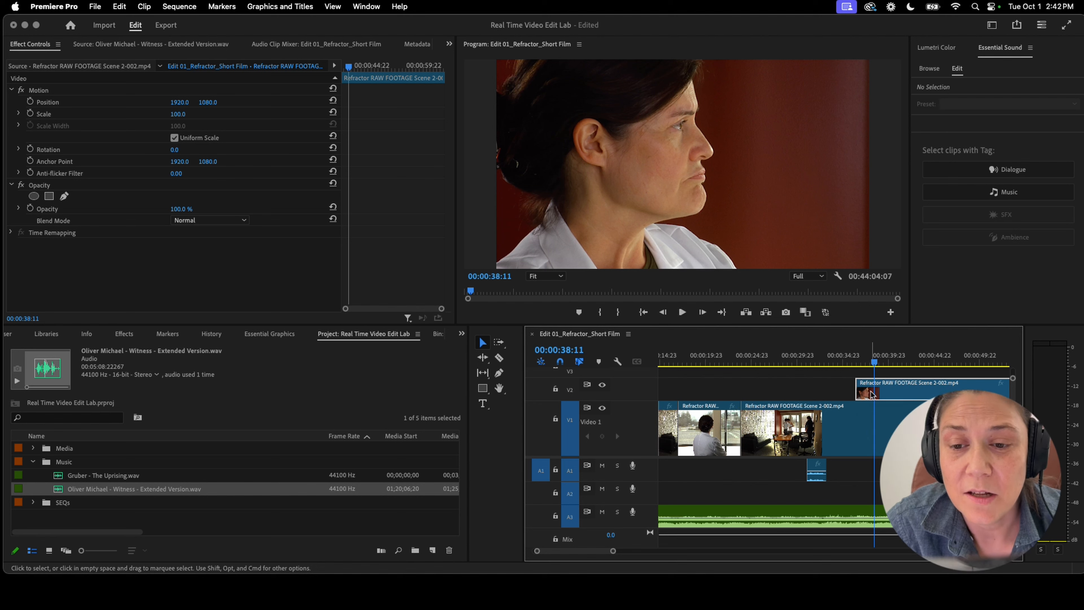
{"action": "left_click_drag", "start_coordinate": [872, 393], "coordinate": [872, 393]}
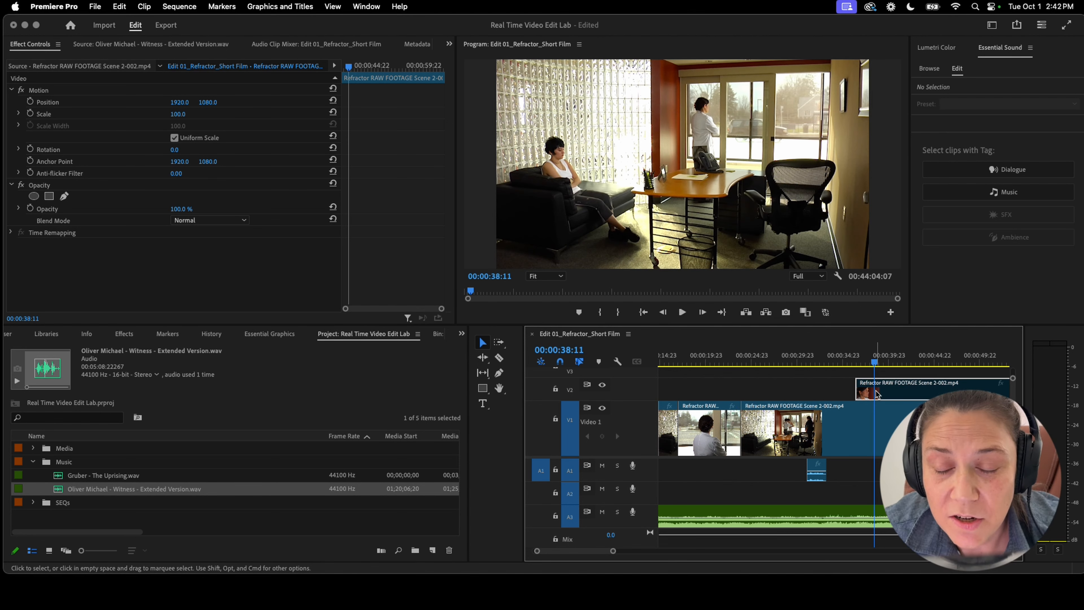
{"action": "left_click", "coordinate": [807, 362]}
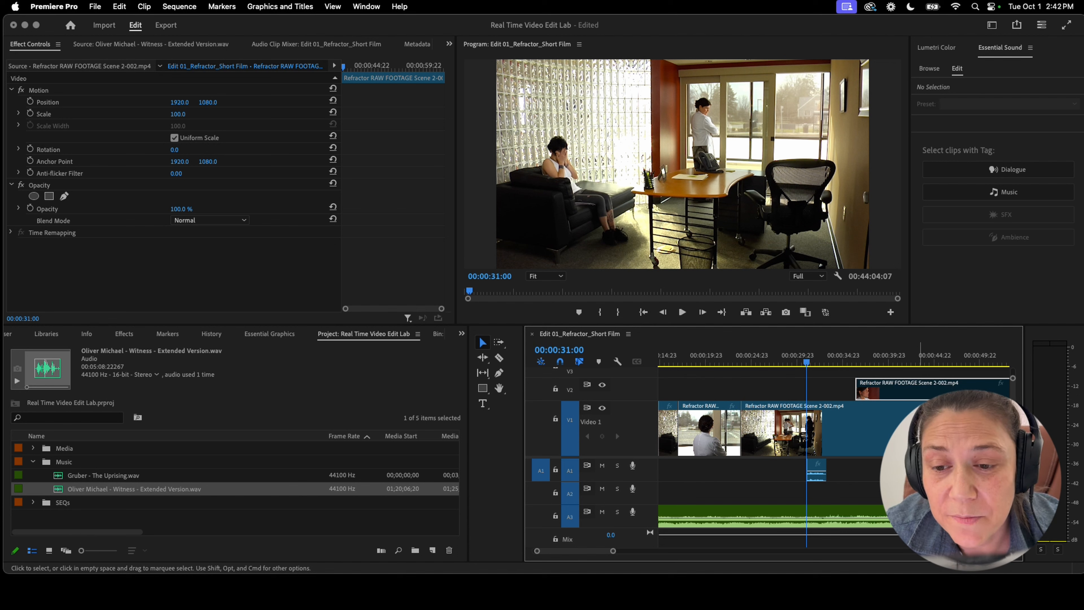
{"action": "scroll", "coordinate": [768, 427], "scroll_direction": "right", "scroll_amount": 5}
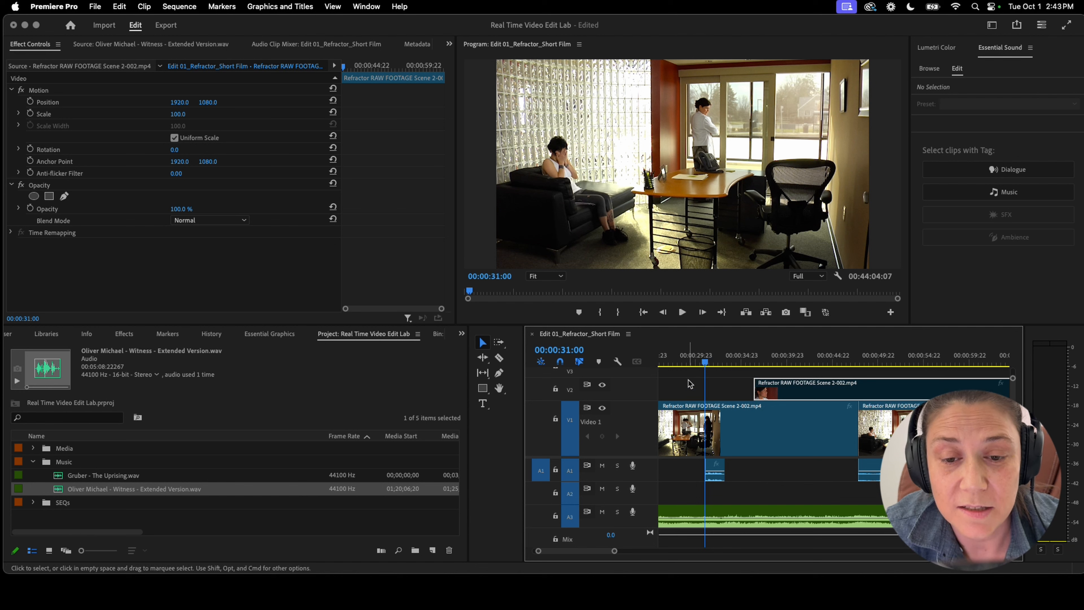
{"action": "left_click", "coordinate": [681, 353]}
{"action": "key", "text": "space"}
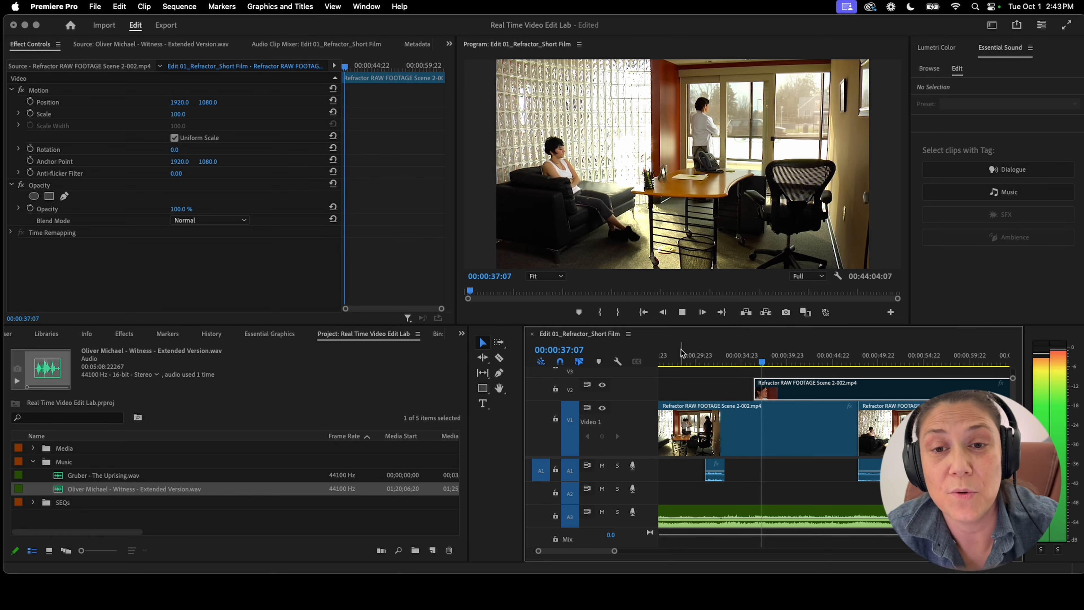
{"action": "key", "text": "space"}
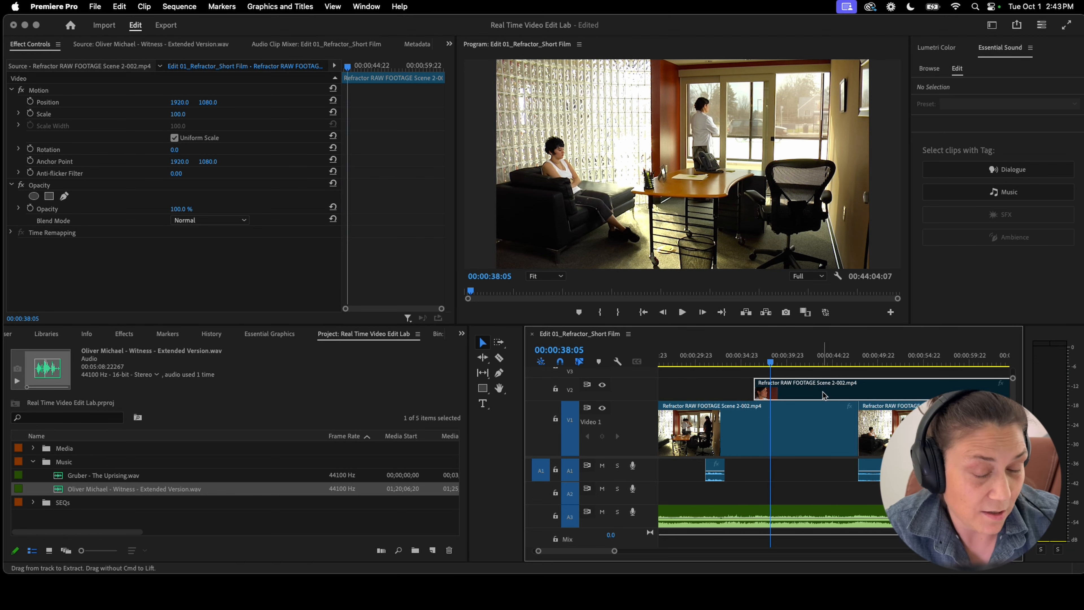
Re-enable the close-up on V2 and play across the cut from the wide office shot
{"action": "key", "text": "shift+super+e"}
{"action": "left_click", "coordinate": [724, 361]}
{"action": "key", "text": "space"}
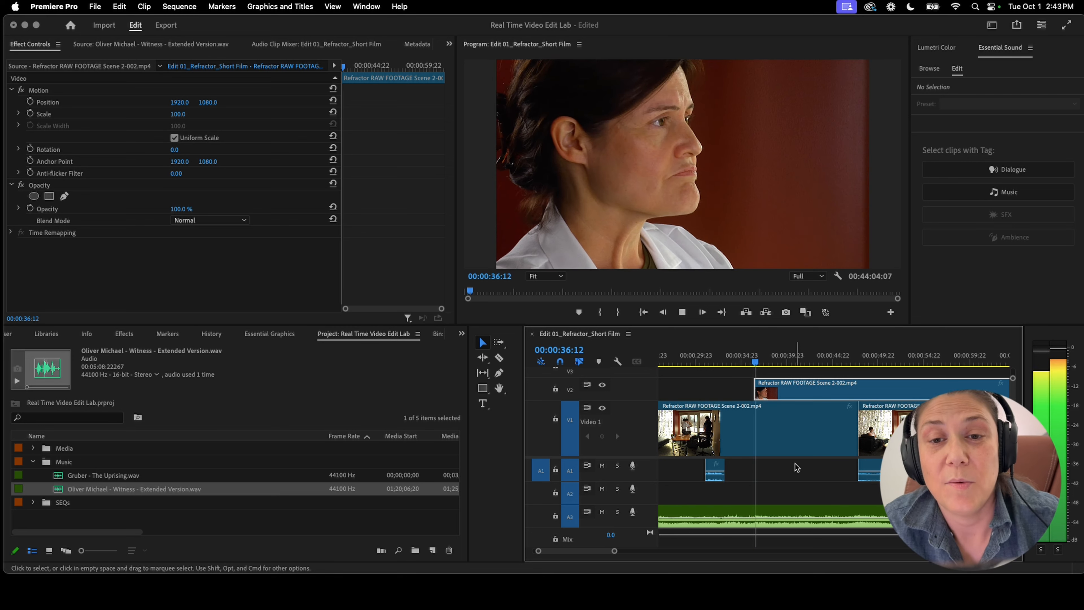
{"action": "key", "text": "space"}
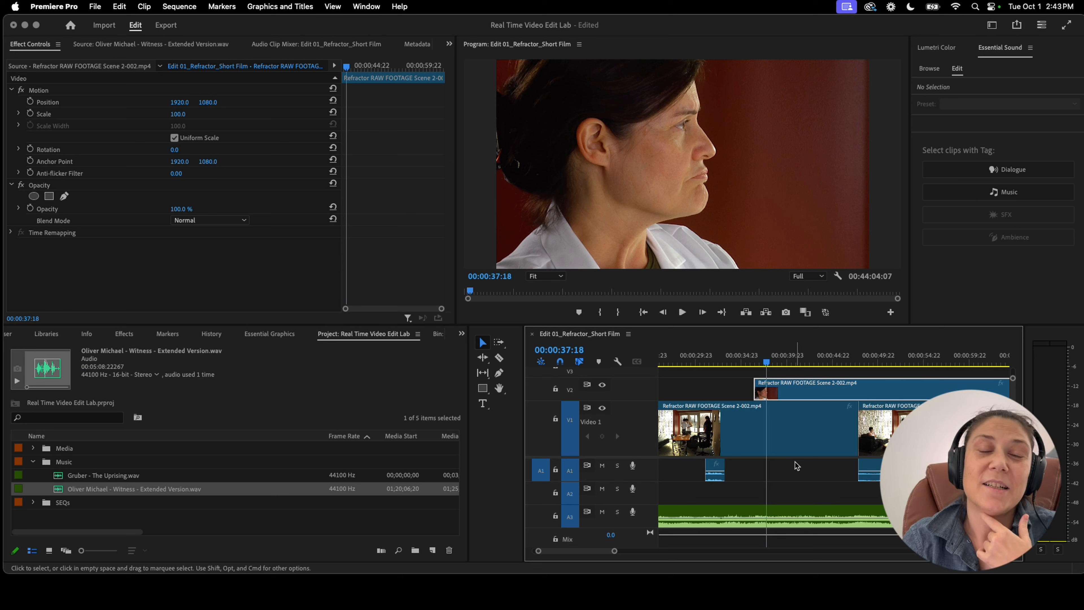
Try starting the close-up on V2 about two seconds earlier, play the cut, and undo the extension
{"action": "left_click_drag", "start_coordinate": [752, 388], "coordinate": [734, 389]}
{"action": "left_click", "coordinate": [737, 352]}
{"action": "key", "text": "space"}
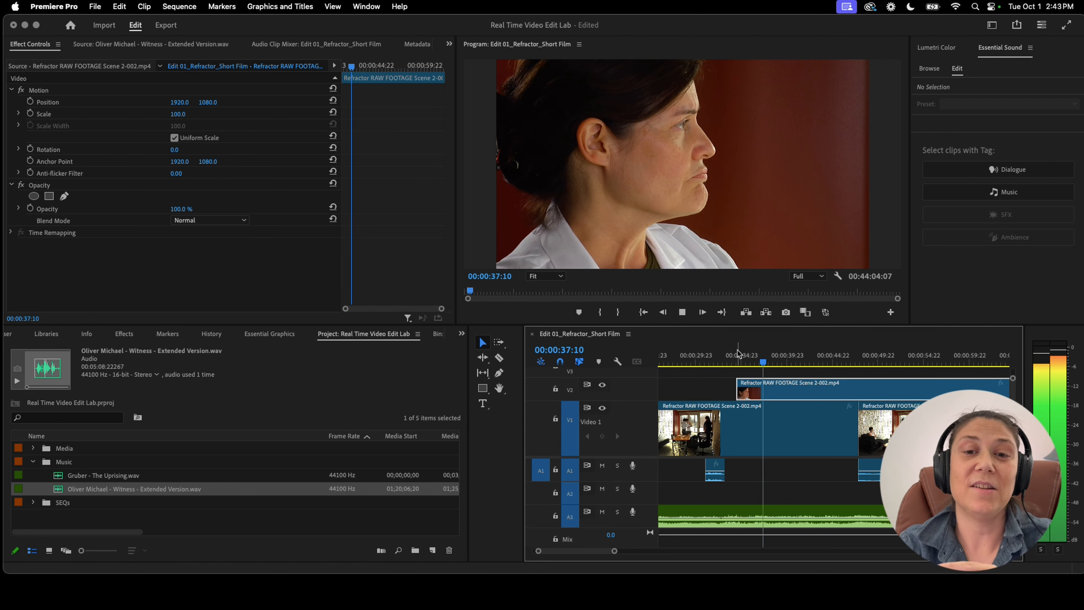
{"action": "key", "text": "space"}
{"action": "key", "text": "super+z"}
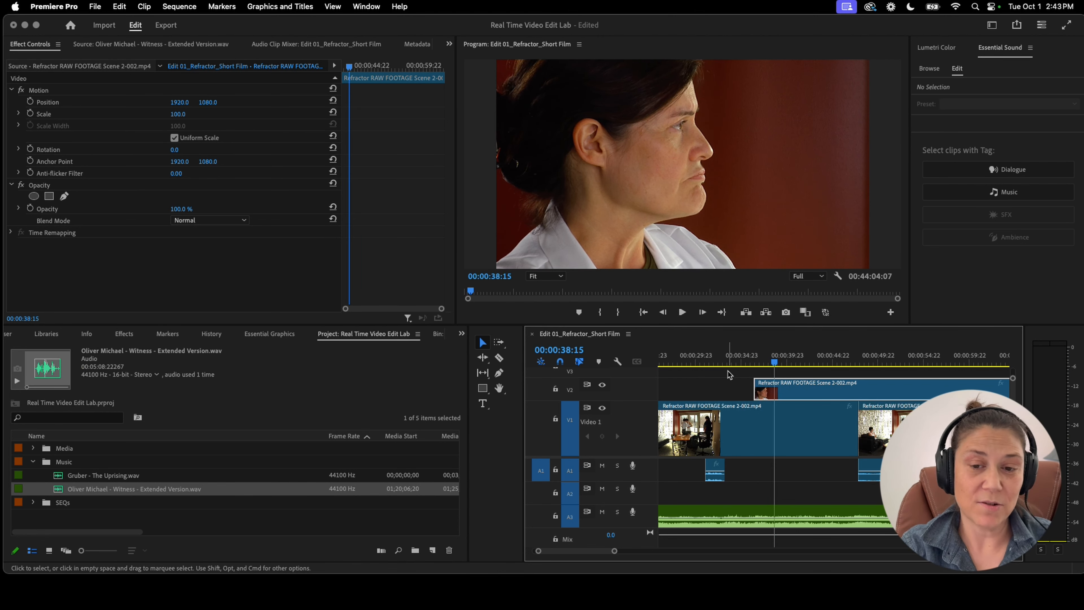
Play across the cut from the wide office shot into the close-up to review its original timing
{"action": "left_click", "coordinate": [751, 353]}
{"action": "key", "text": "space"}
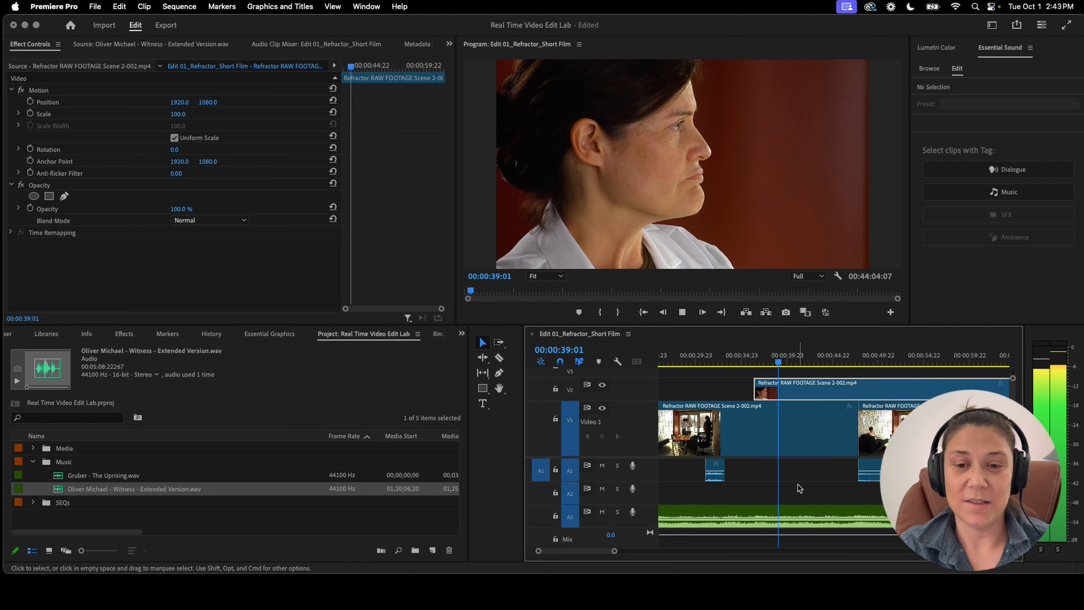
{"action": "key", "text": "space"}
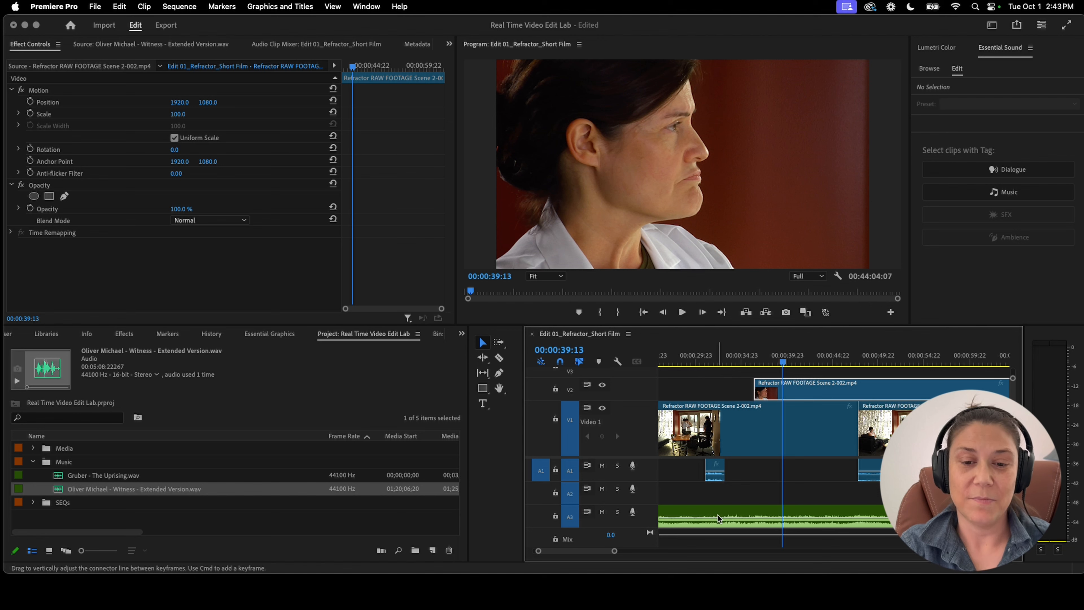
Select the Witness music clip and play it soloed from 00:00:39:13 to check its level
{"action": "left_click", "coordinate": [715, 523]}
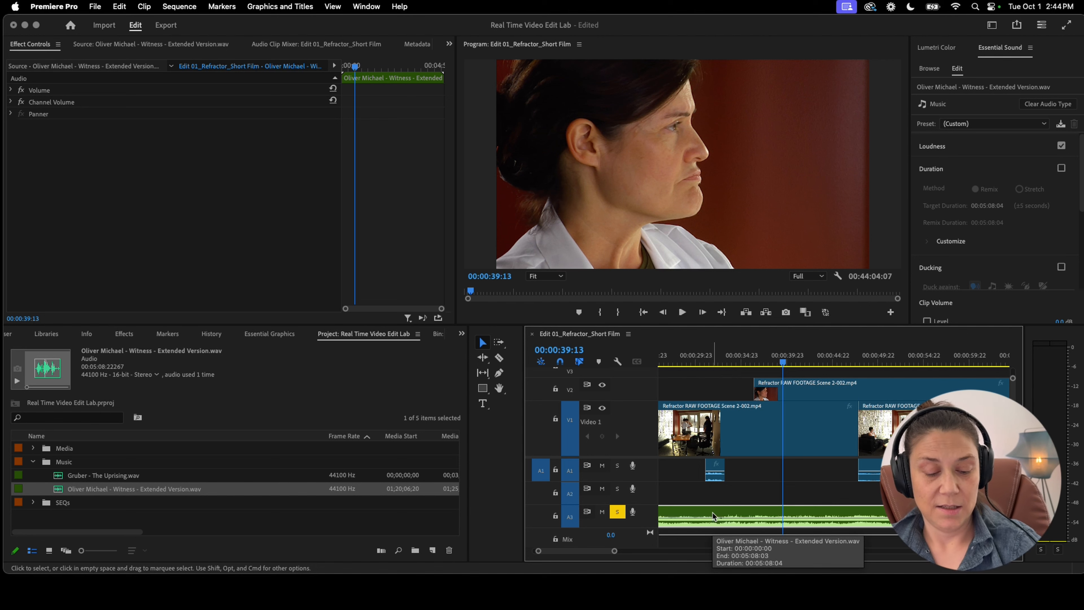
{"action": "key", "text": "space"}
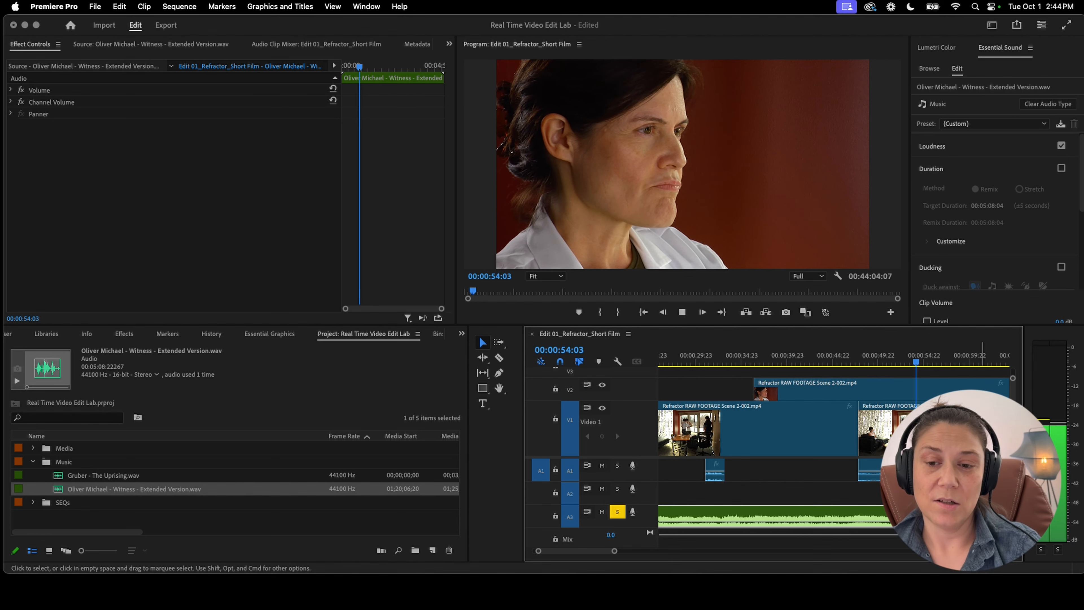
{"action": "key", "text": "space"}
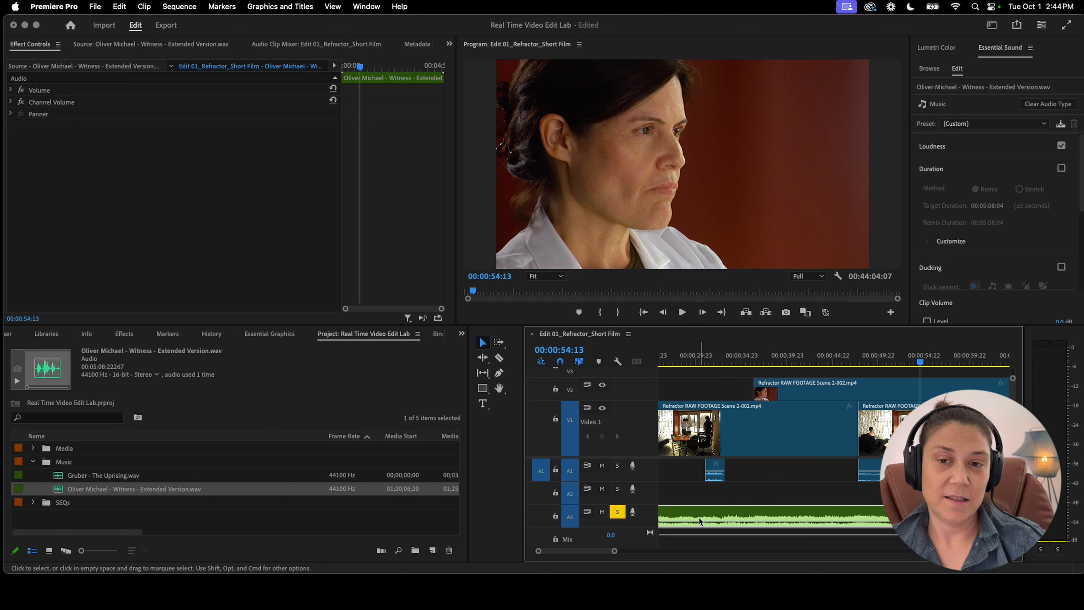
Adjust the Witness music clip's audio gain by 20 dB and play a moment to hear the level
{"action": "key", "text": "g"}
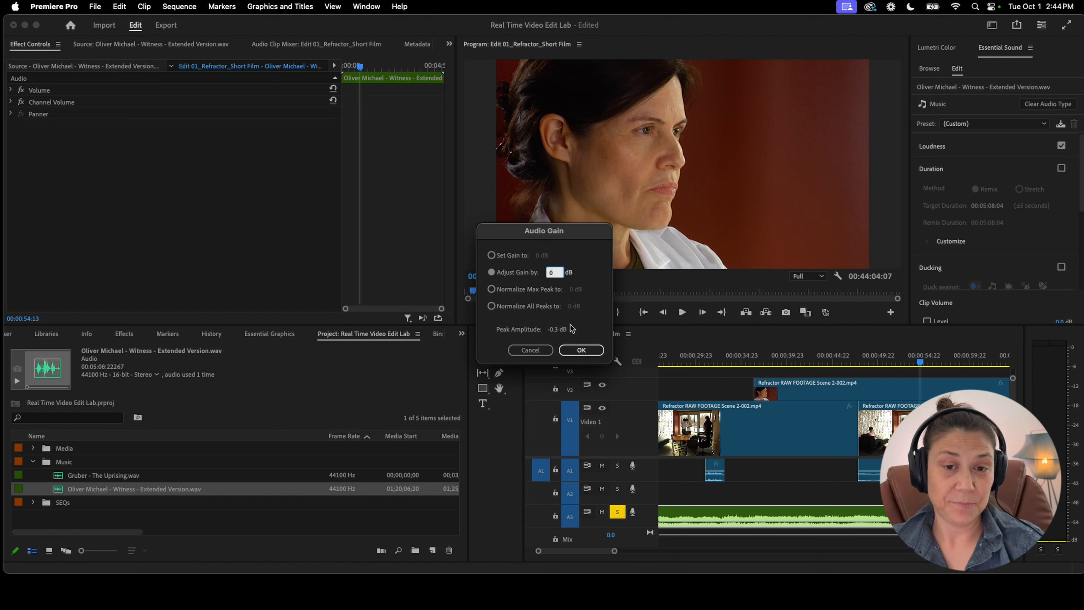
{"action": "left_click", "coordinate": [521, 348]}
{"action": "key", "text": "g"}
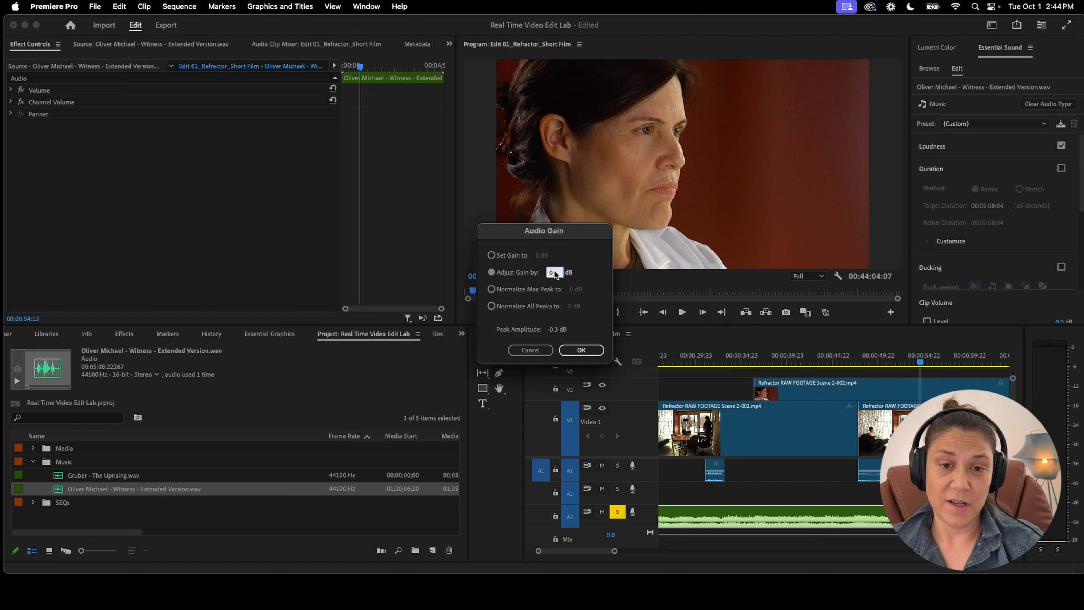
{"action": "type", "text": "20"}
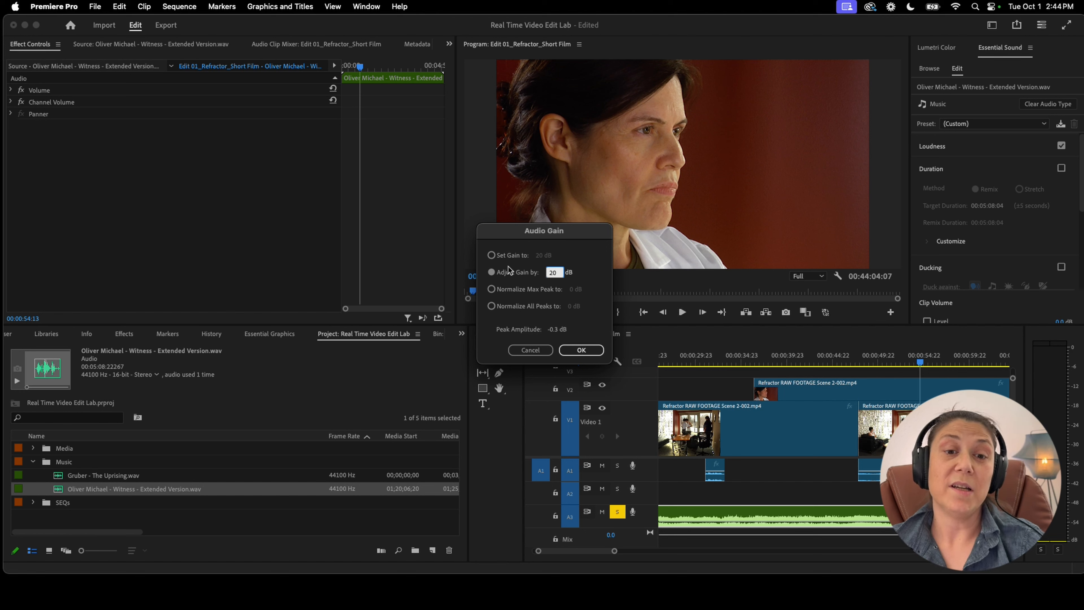
{"action": "key", "text": "Return"}
{"action": "key", "text": "space"}
{"action": "key", "text": "space"}
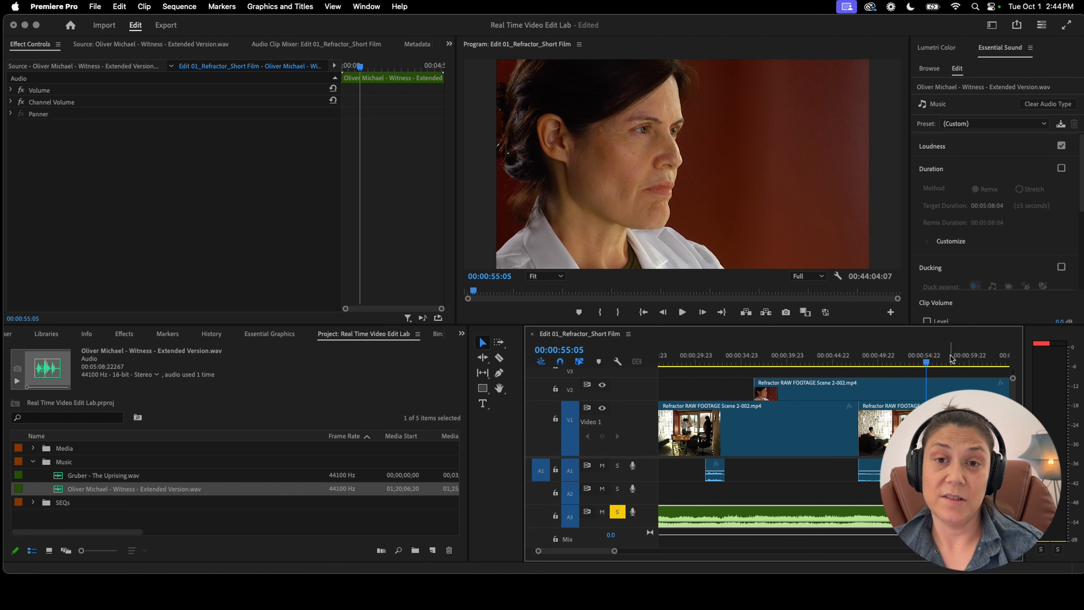
Solo audio track A1 and play the short Scene 2 sound piece under the wide office shot
{"action": "left_click", "coordinate": [700, 354]}
{"action": "left_click", "coordinate": [618, 465]}
{"action": "key", "text": "space"}
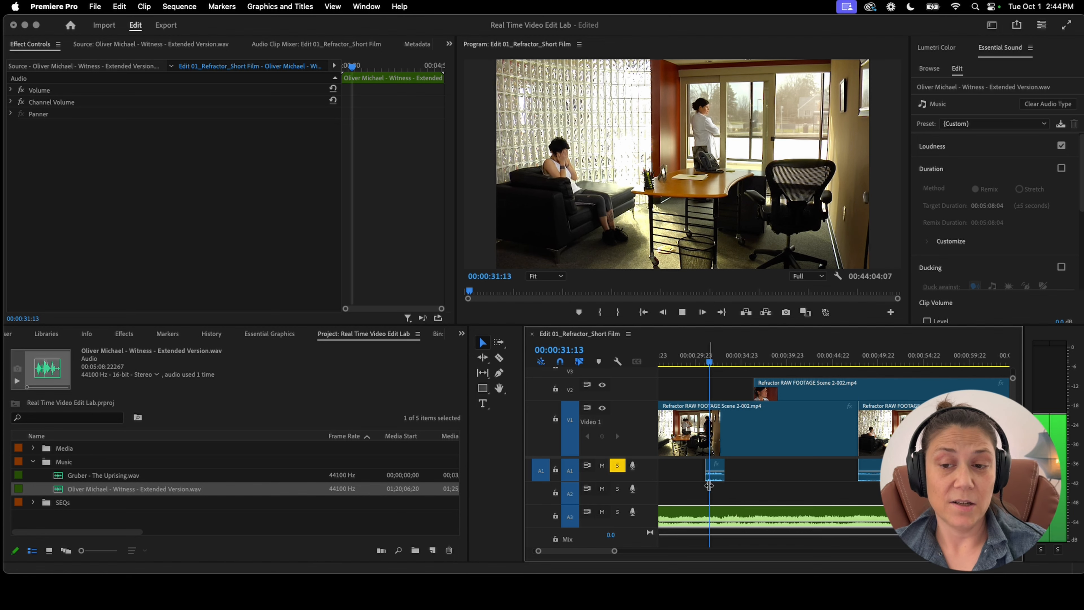
{"action": "key", "text": "space"}
Select the short Scene 2 sound piece on A1 and replay it several times to examine its level
{"action": "left_click", "coordinate": [711, 475]}
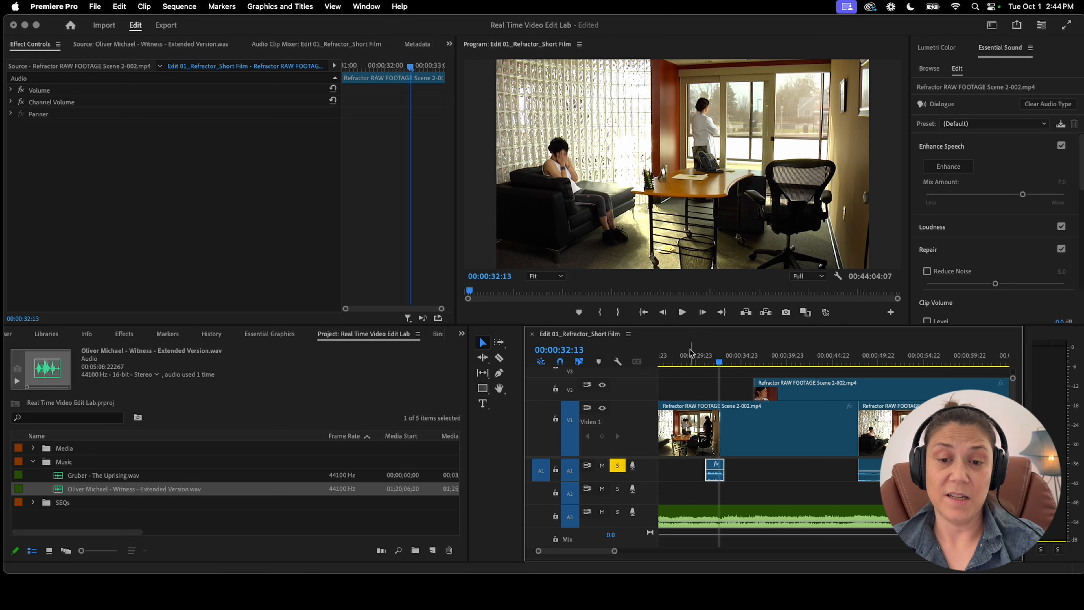
{"action": "key", "text": "space"}
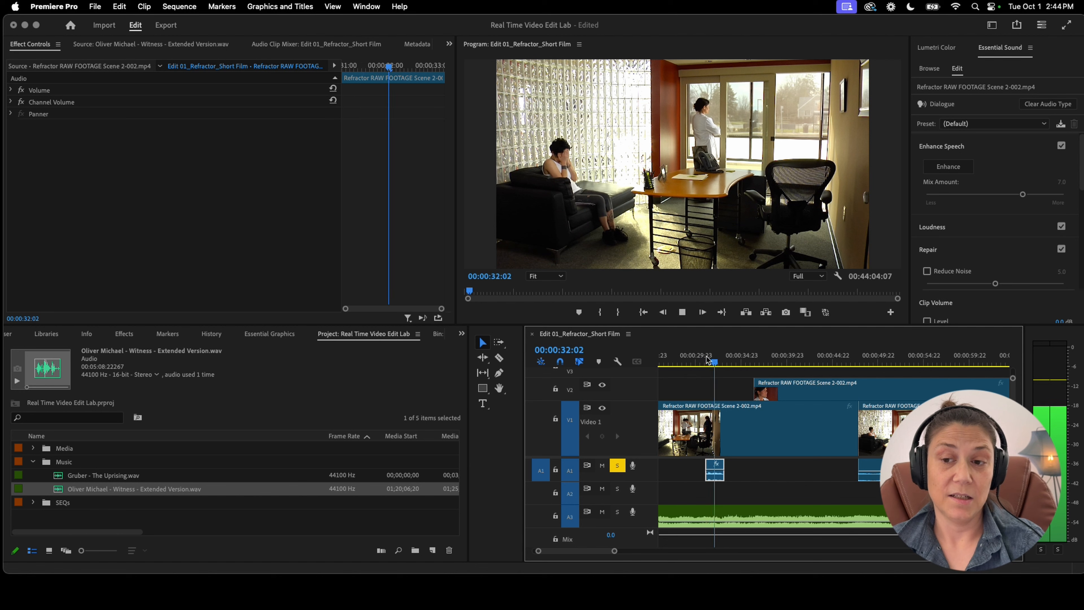
{"action": "key", "text": "space"}
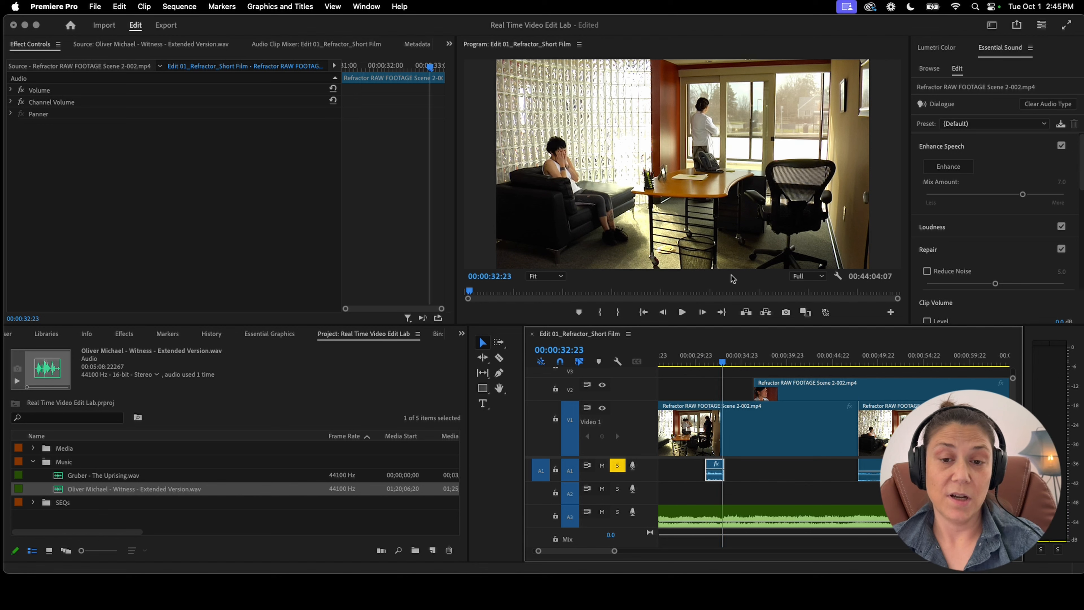
{"action": "left_click", "coordinate": [707, 353]}
{"action": "key", "text": "space"}
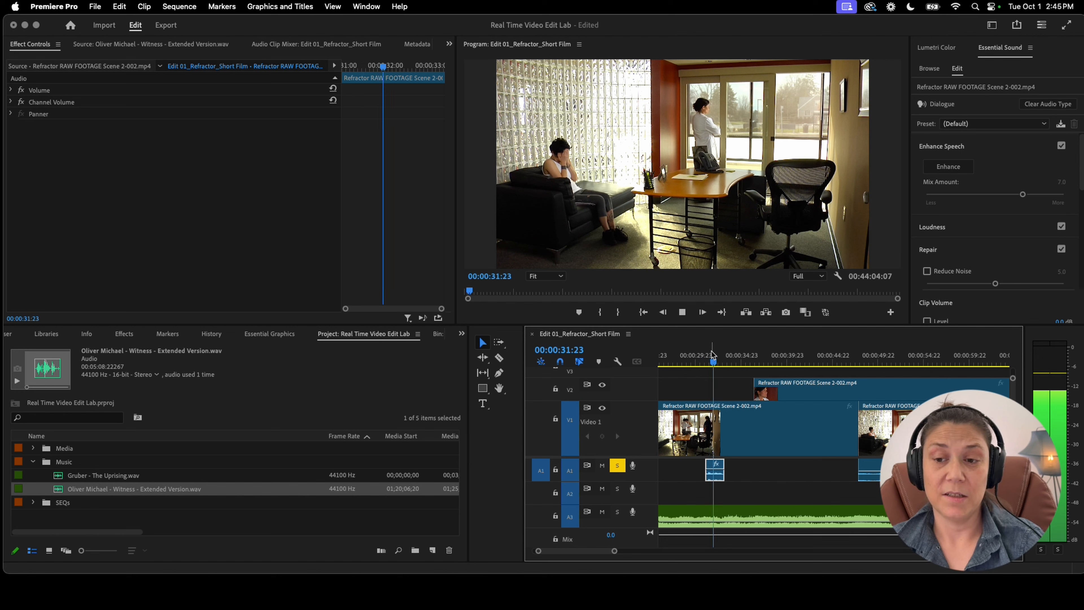
{"action": "key", "text": "space"}
{"action": "left_click", "coordinate": [699, 361]}
{"action": "key", "text": "space"}
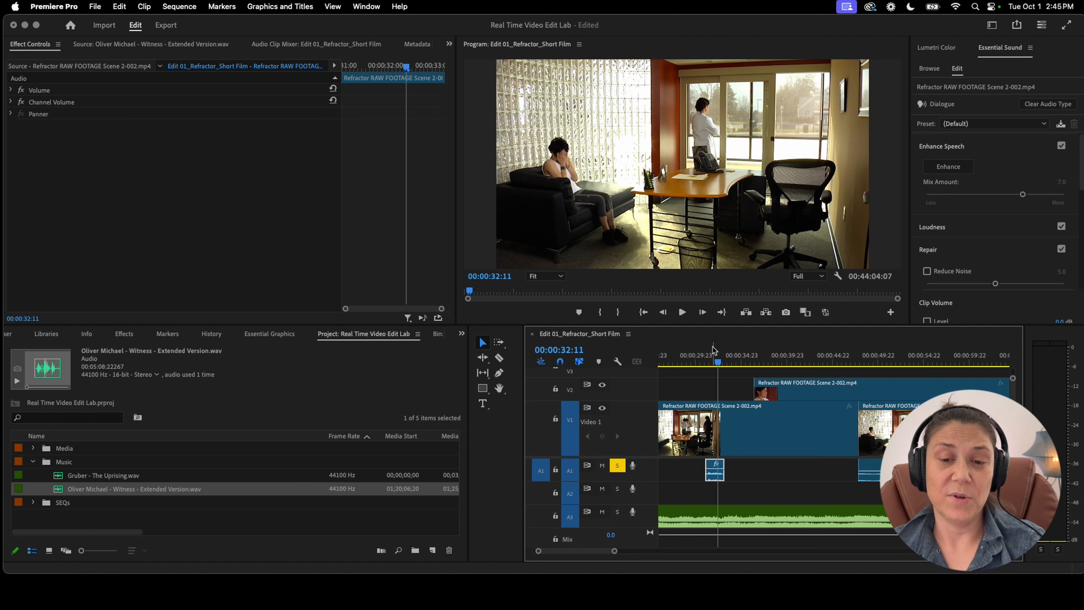
{"action": "left_click", "coordinate": [710, 359]}
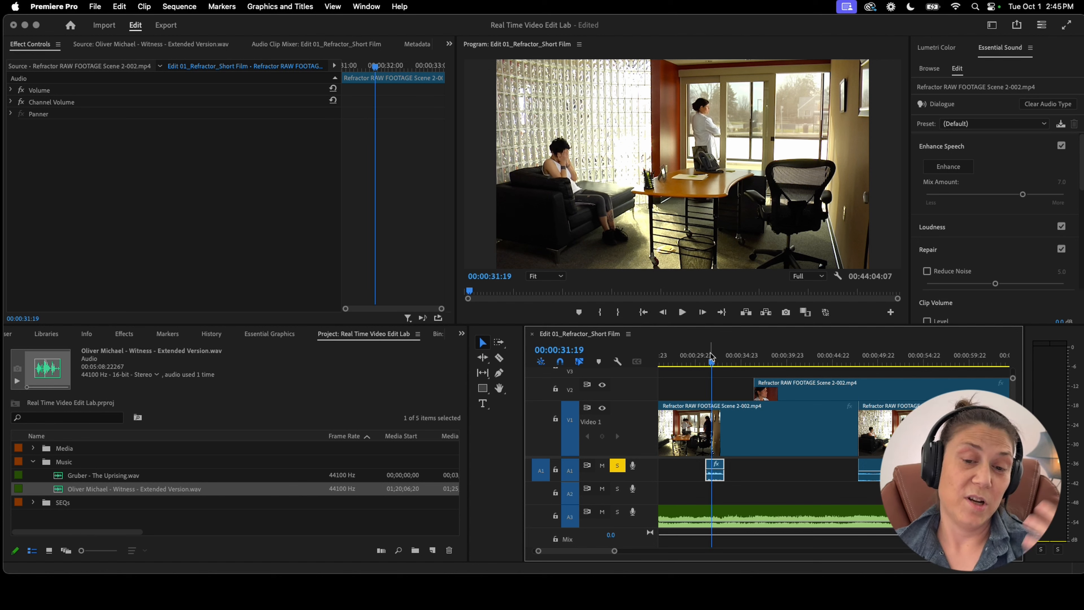
Replay the short Scene 2 sound piece, unsolo audio track A1 and play the wide office shot together with the music
{"action": "key", "text": "space"}
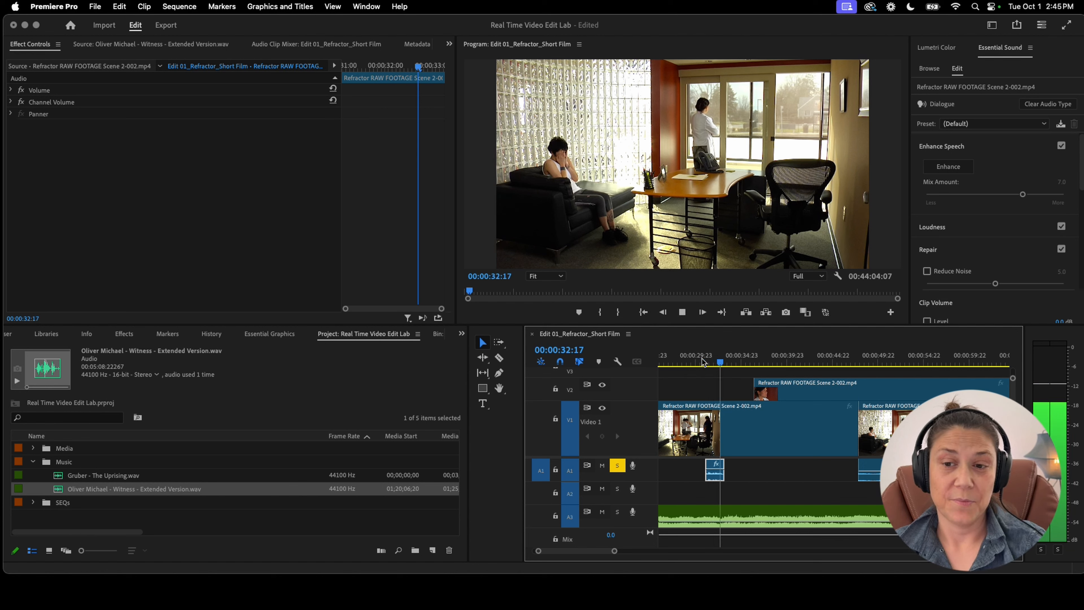
{"action": "key", "text": "space"}
{"action": "left_click", "coordinate": [617, 466]}
{"action": "left_click", "coordinate": [695, 358]}
{"action": "key", "text": "space"}
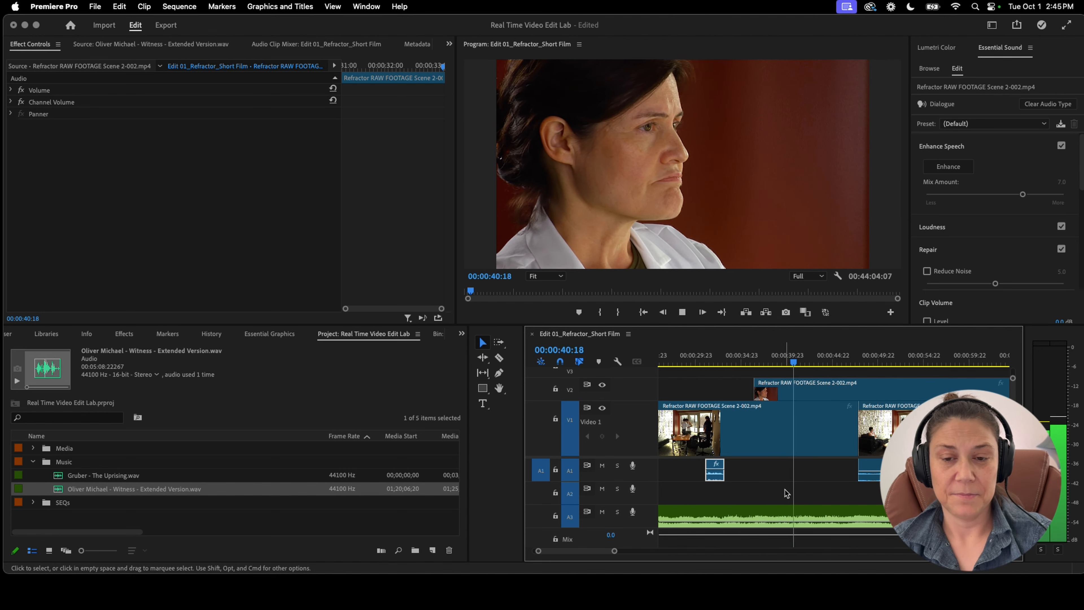
Replay the end of the wide office shot and its cut to the doctor's close-up to judge the pacing with music
{"action": "left_click", "coordinate": [740, 362]}
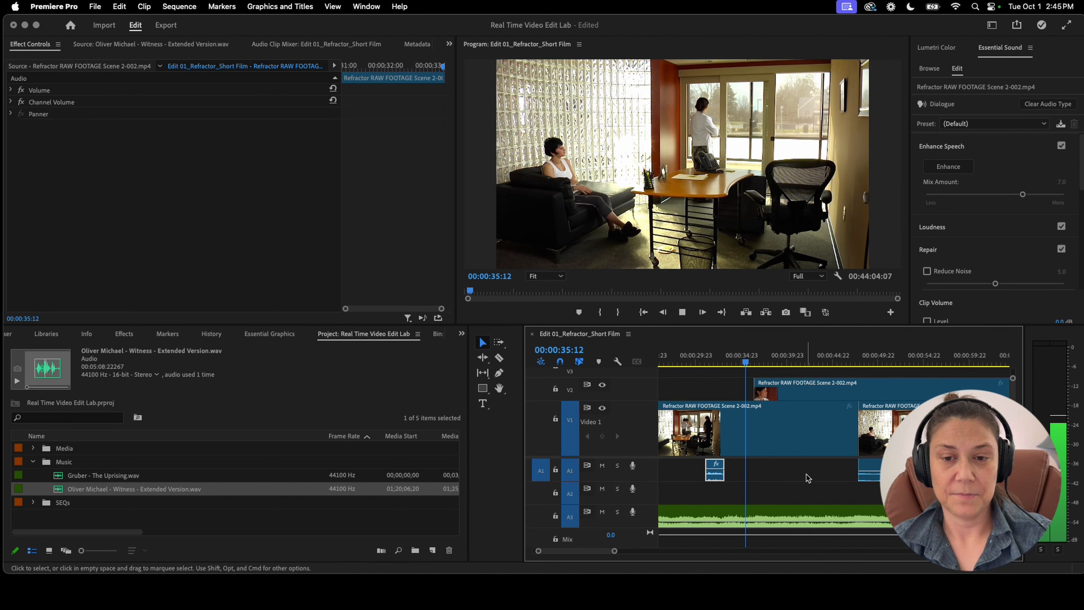
{"action": "key", "text": "space"}
{"action": "key", "text": "minus"}
{"action": "left_click_drag", "start_coordinate": [766, 361], "coordinate": [732, 362]}
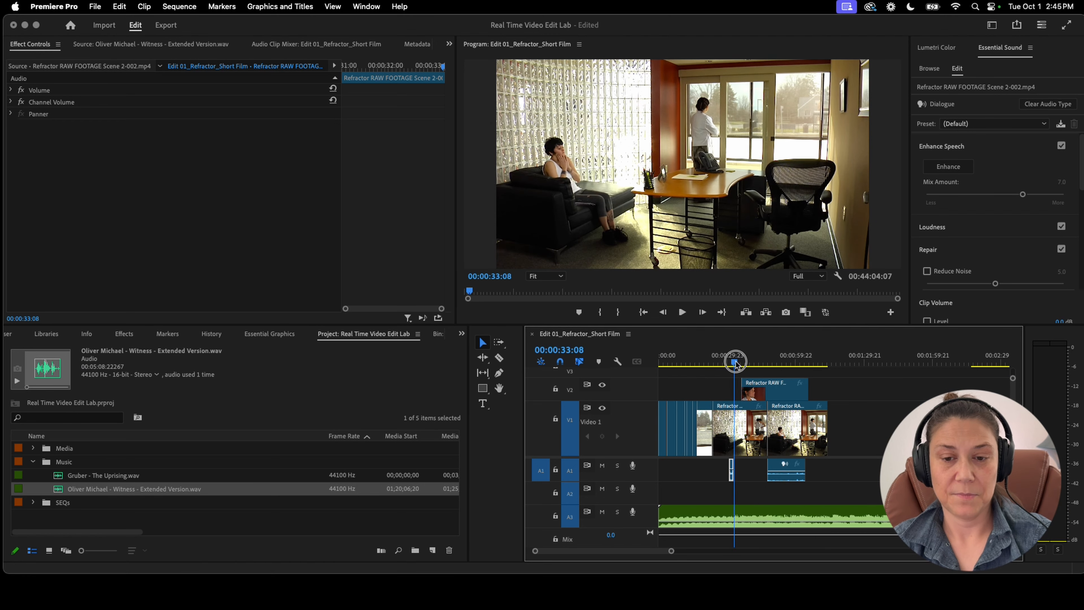
{"action": "key", "text": "space"}
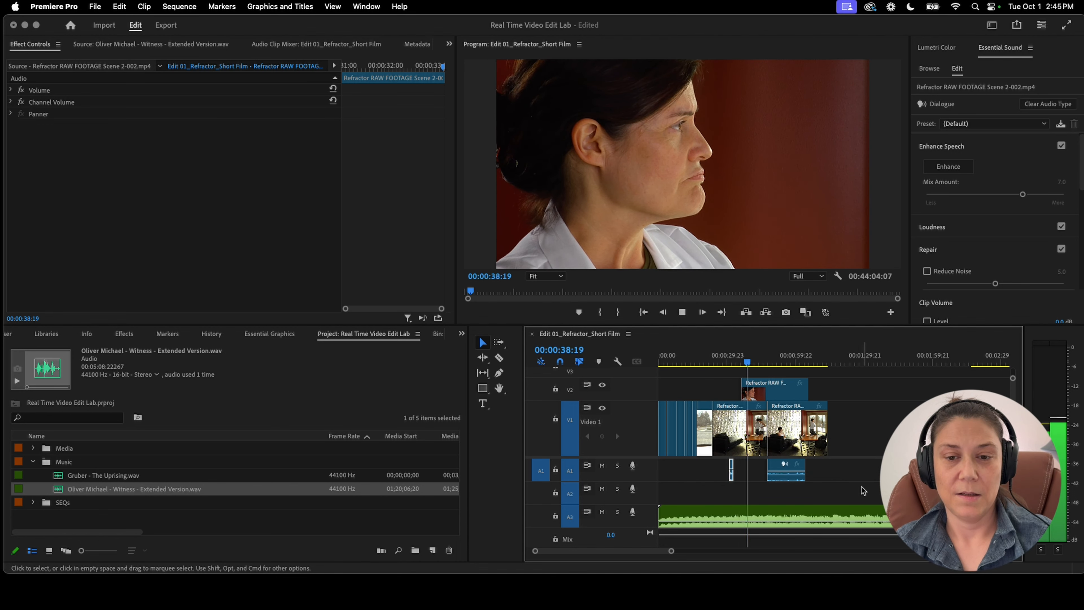
{"action": "key", "text": "super+equal"}
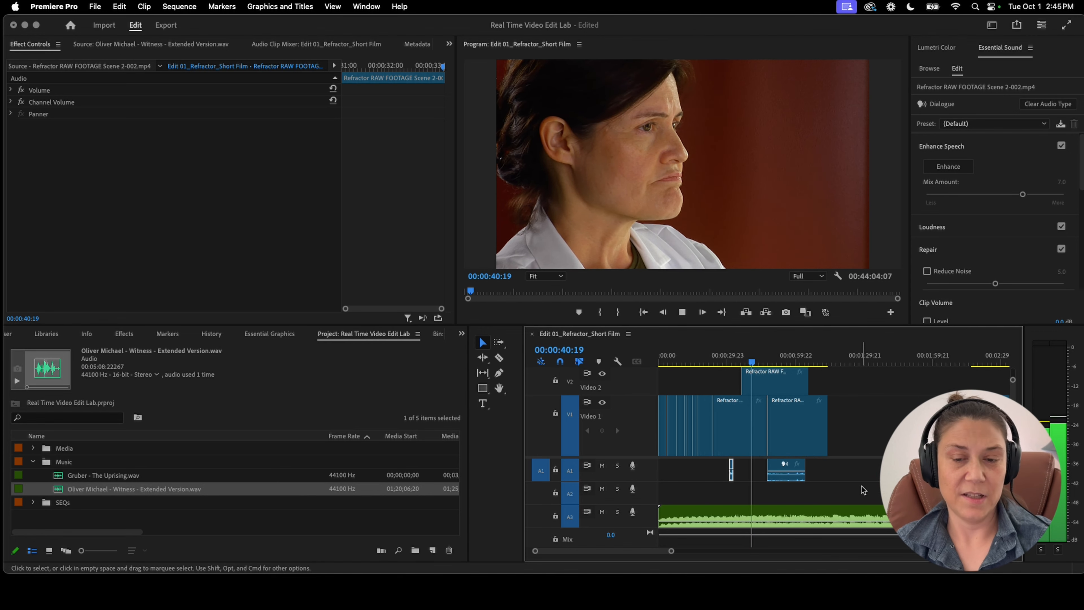
{"action": "left_click", "coordinate": [745, 361]}
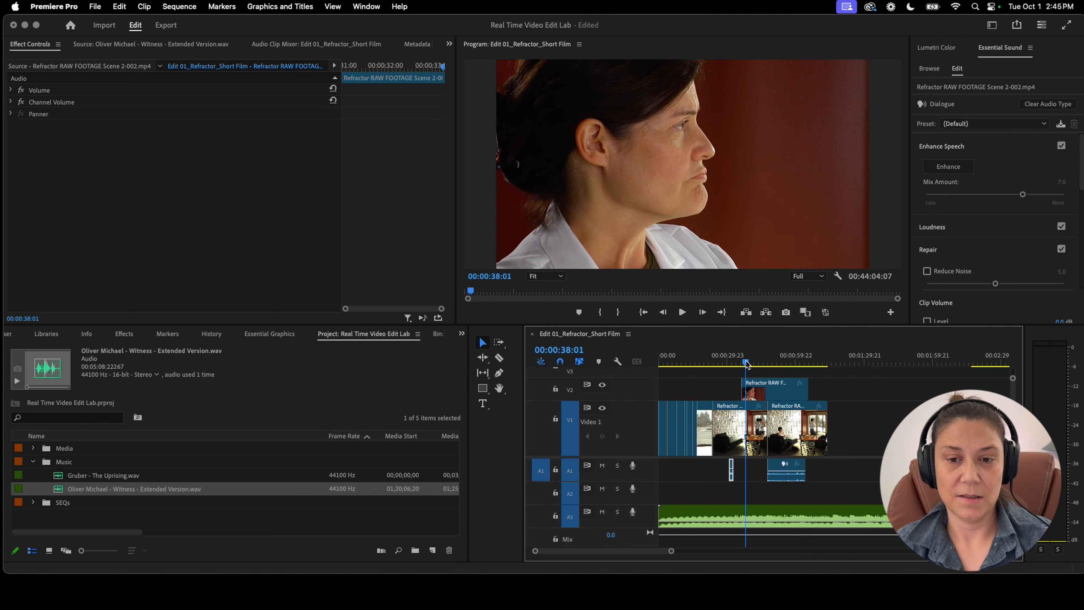
{"action": "key", "text": "space"}
{"action": "key", "text": "space"}
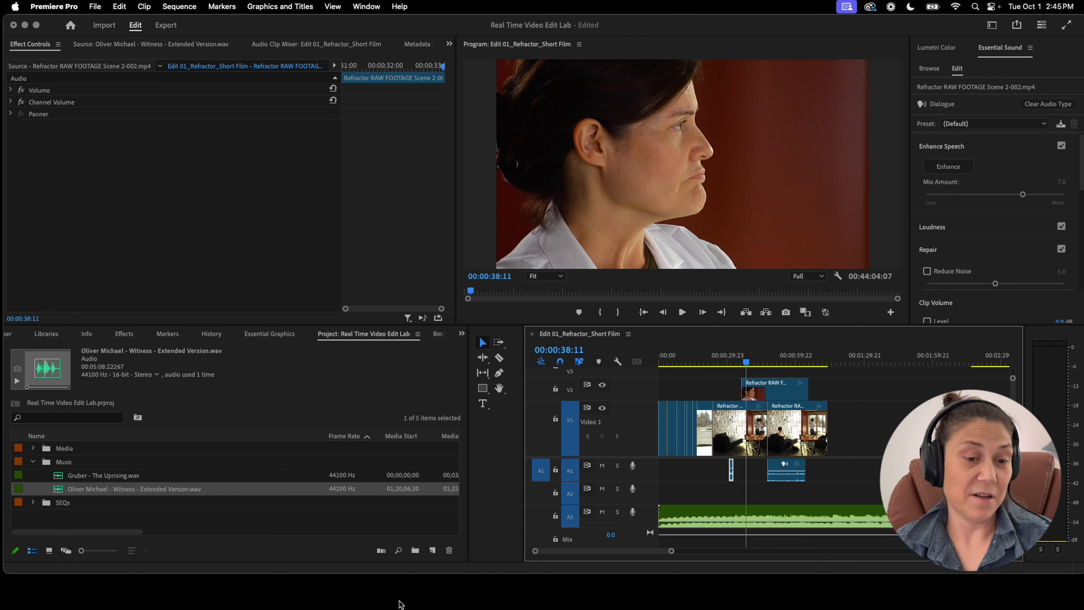
Switch to Acrobat to check the office dialogue in REFRACTORY script.pdf, and return to the Premiere Pro sequence
{"action": "mouse_move", "coordinate": [395, 600]}
{"action": "left_click", "coordinate": [719, 593]}
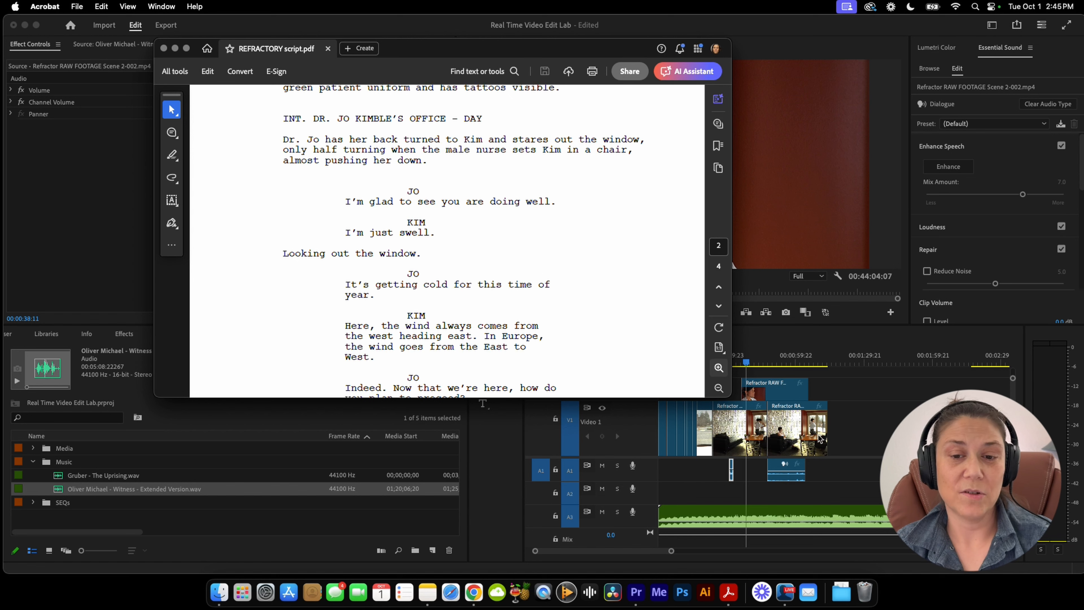
{"action": "left_click", "coordinate": [770, 353]}
Play the doctor's close-up with audio track A1 soloed to listen to its Scene 2 sound
{"action": "key", "text": "space"}
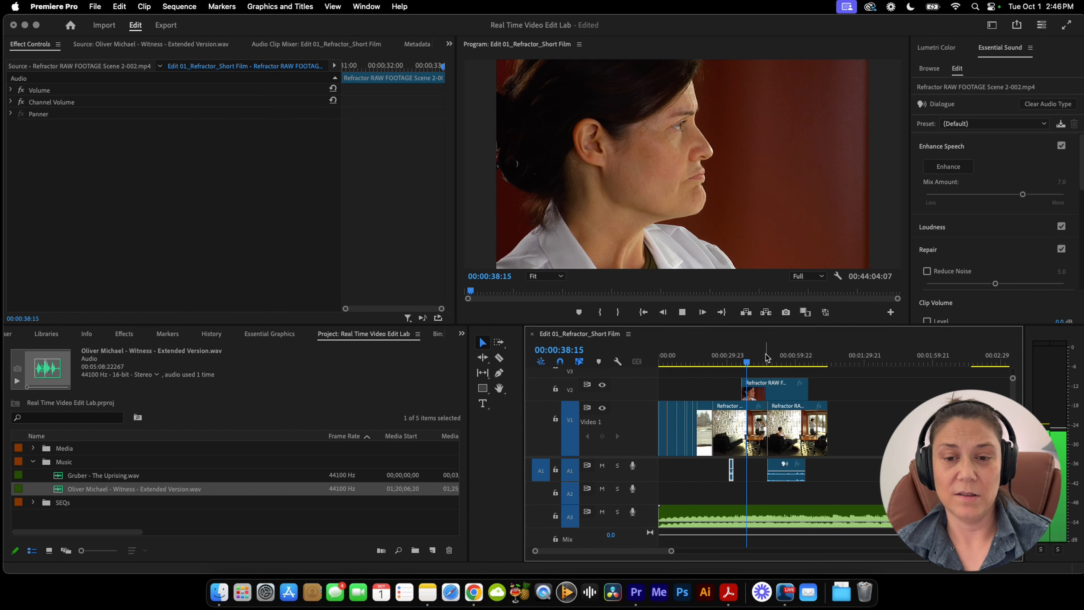
{"action": "left_click", "coordinate": [617, 465]}
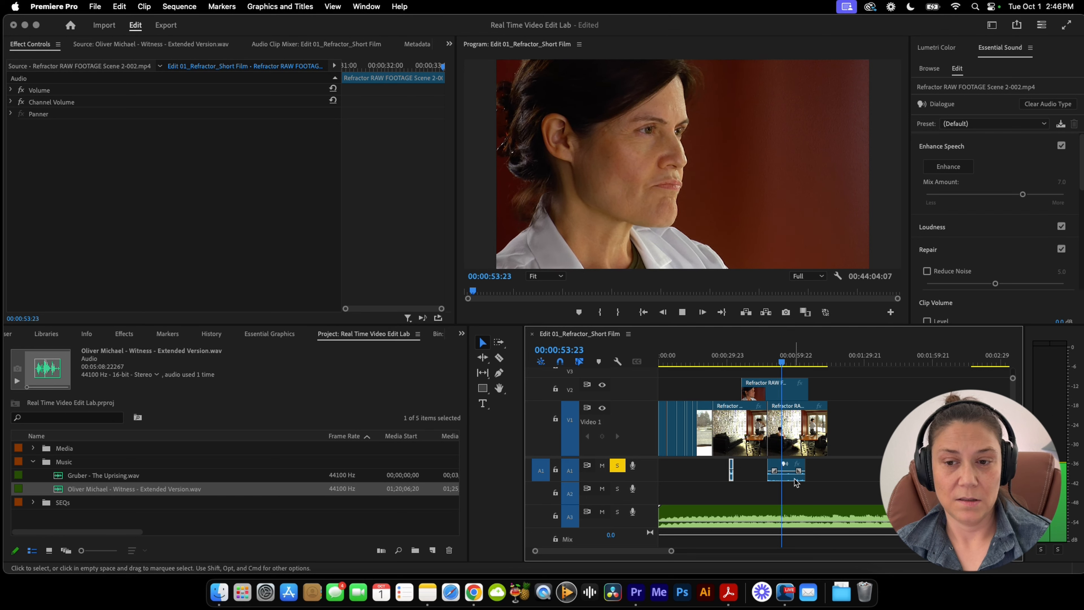
{"action": "mouse_move", "coordinate": [796, 483]}
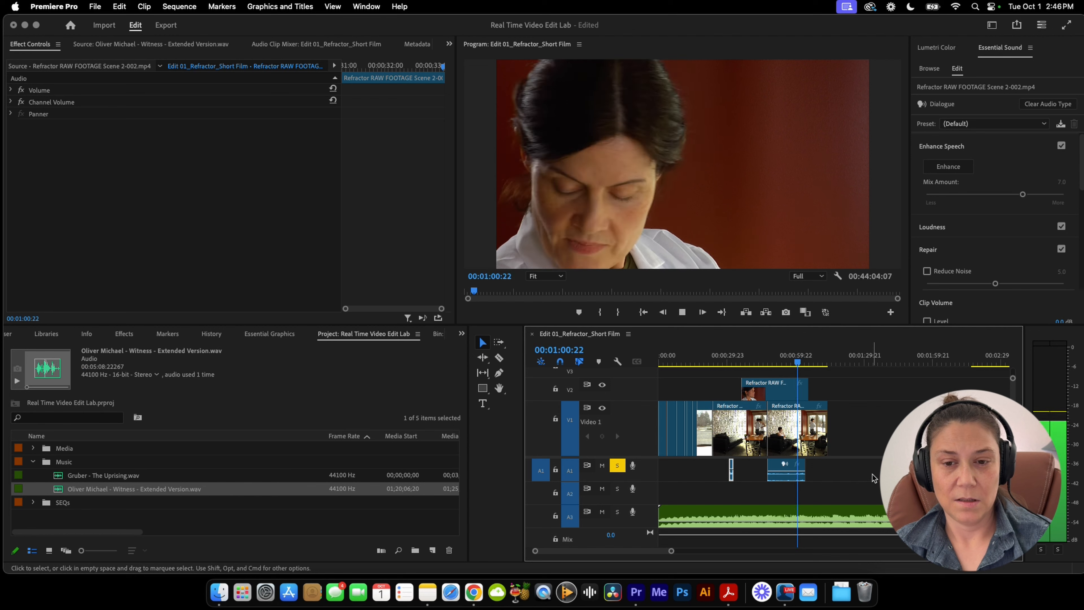
Skim the unused Scene 2 clips further along the sequence and play the wide office take from about 00:07:18
{"action": "scroll", "coordinate": [873, 475], "scroll_direction": "right", "scroll_amount": 5}
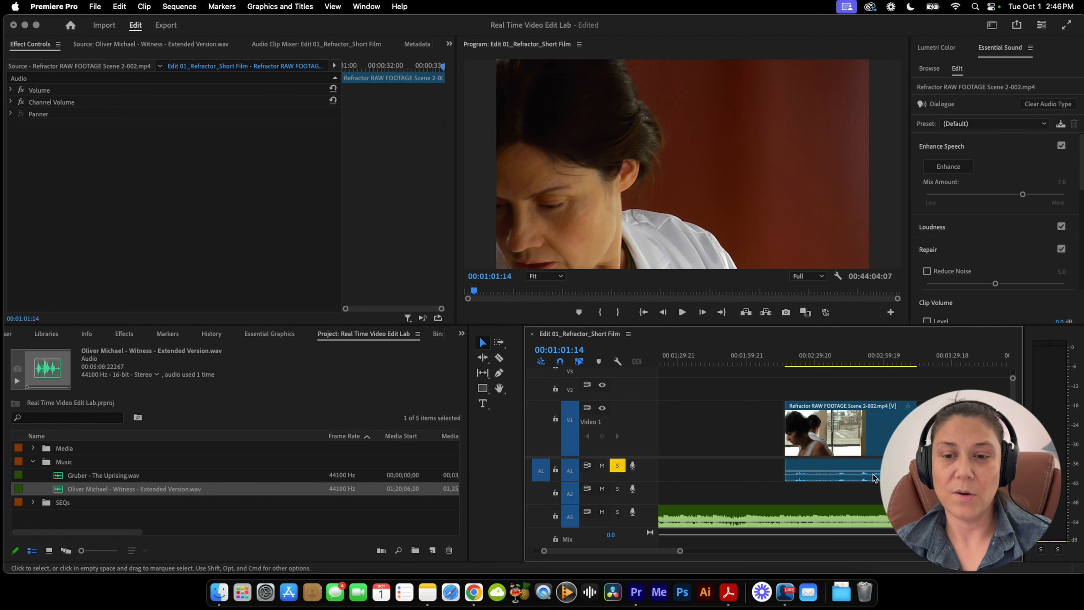
{"action": "left_click", "coordinate": [795, 355]}
{"action": "left_click_drag", "start_coordinate": [795, 354], "coordinate": [885, 367]}
{"action": "key", "text": "super+minus"}
{"action": "key", "text": "super+minus"}
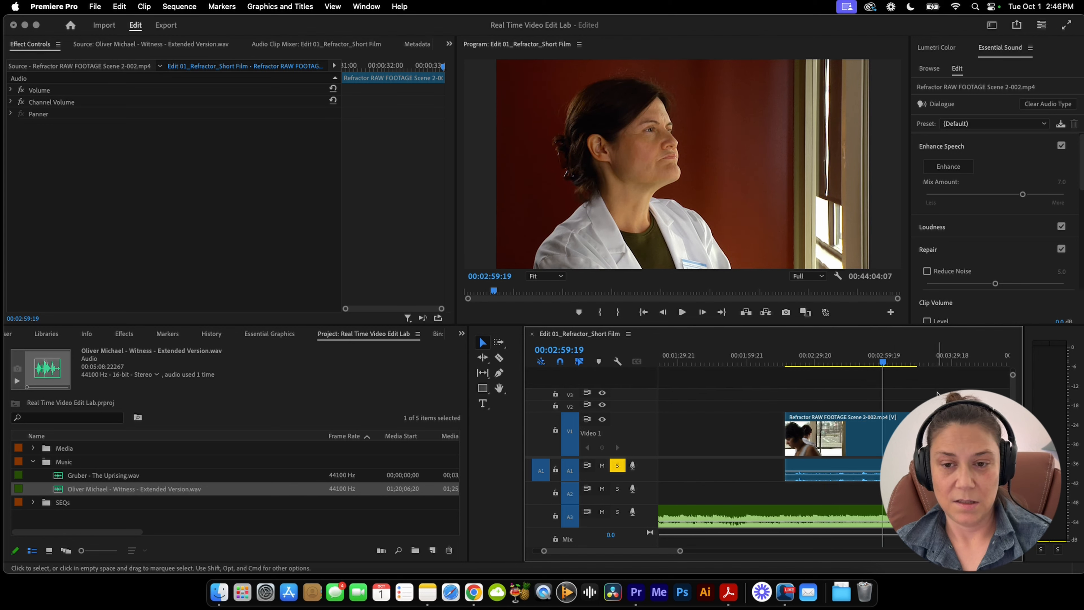
{"action": "key", "text": "minus"}
{"action": "key", "text": "minus"}
{"action": "left_click_drag", "start_coordinate": [802, 349], "coordinate": [908, 358]}
{"action": "key", "text": "space"}
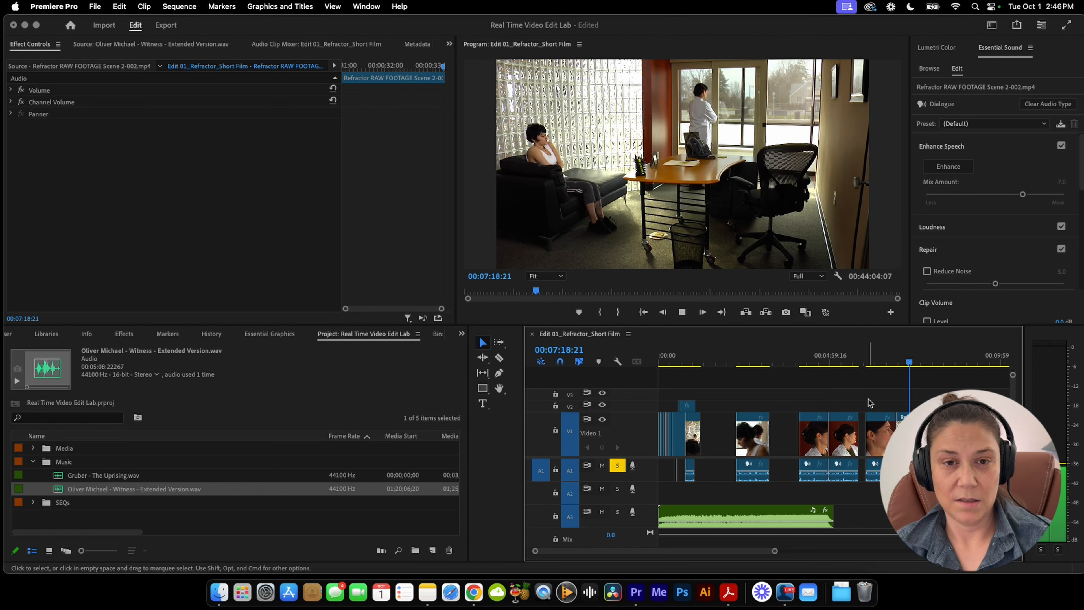
Play the wide office takes from about 00:07:22 and 00:08:10 to examine their dialogue
{"action": "scroll", "coordinate": [924, 377], "scroll_direction": "right", "scroll_amount": 5}
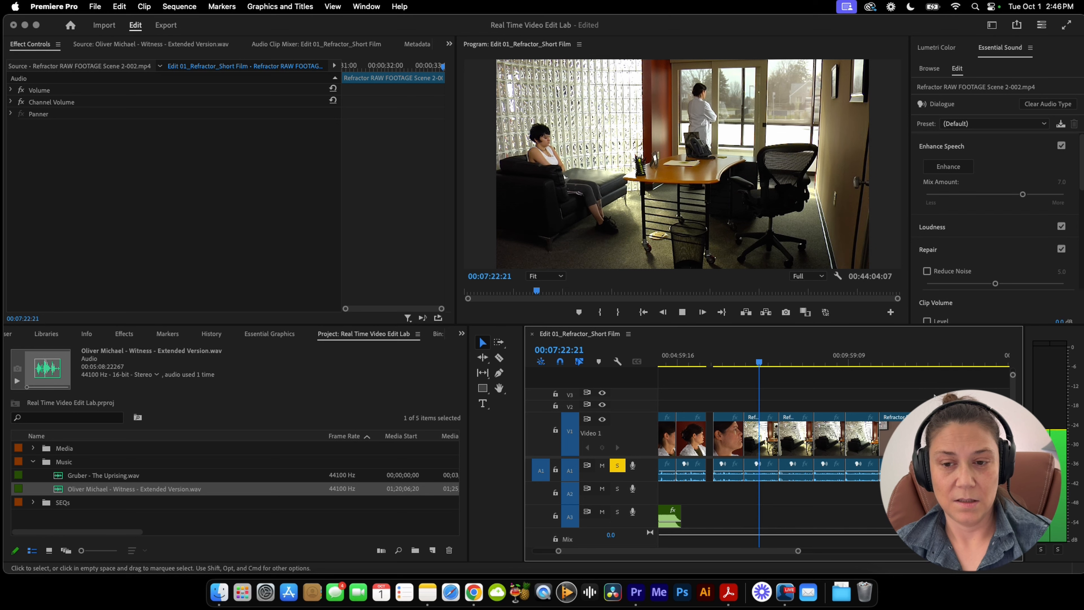
{"action": "left_click_drag", "start_coordinate": [894, 354], "coordinate": [757, 356]}
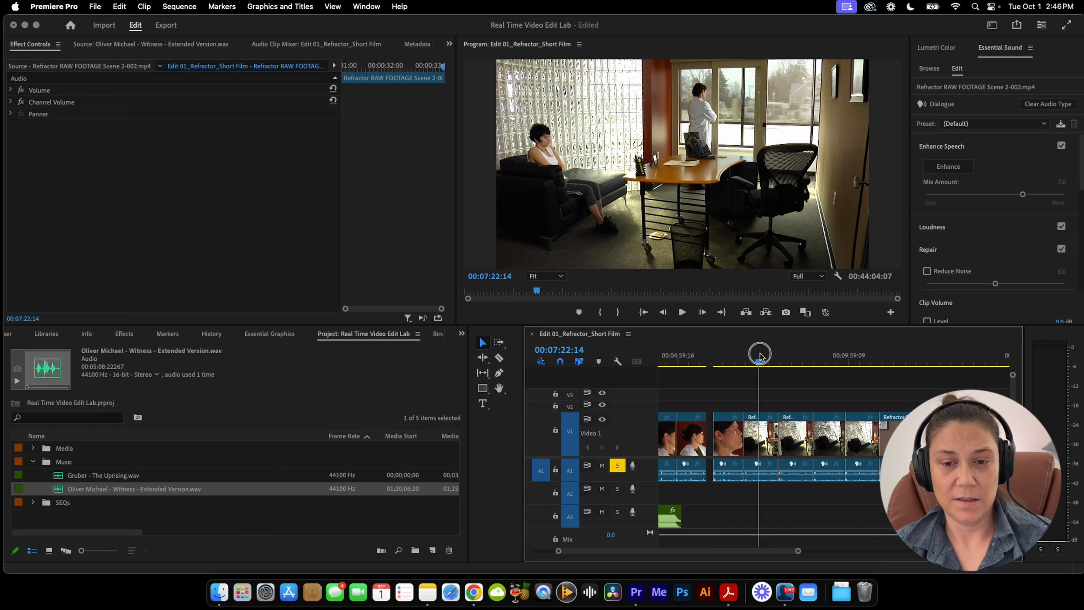
{"action": "key", "text": "space"}
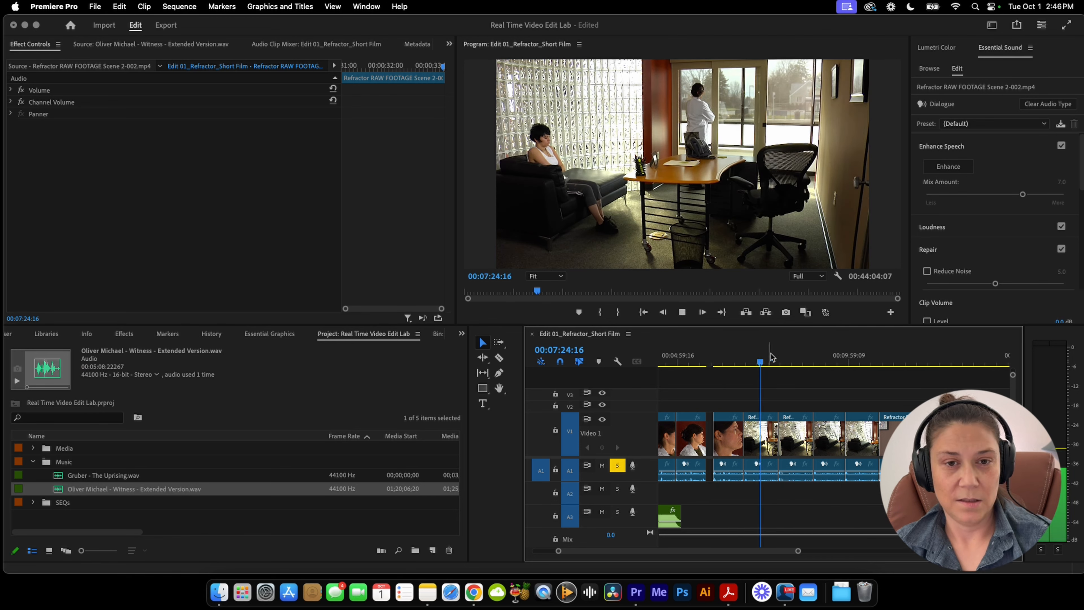
{"action": "left_click_drag", "start_coordinate": [776, 358], "coordinate": [747, 356]}
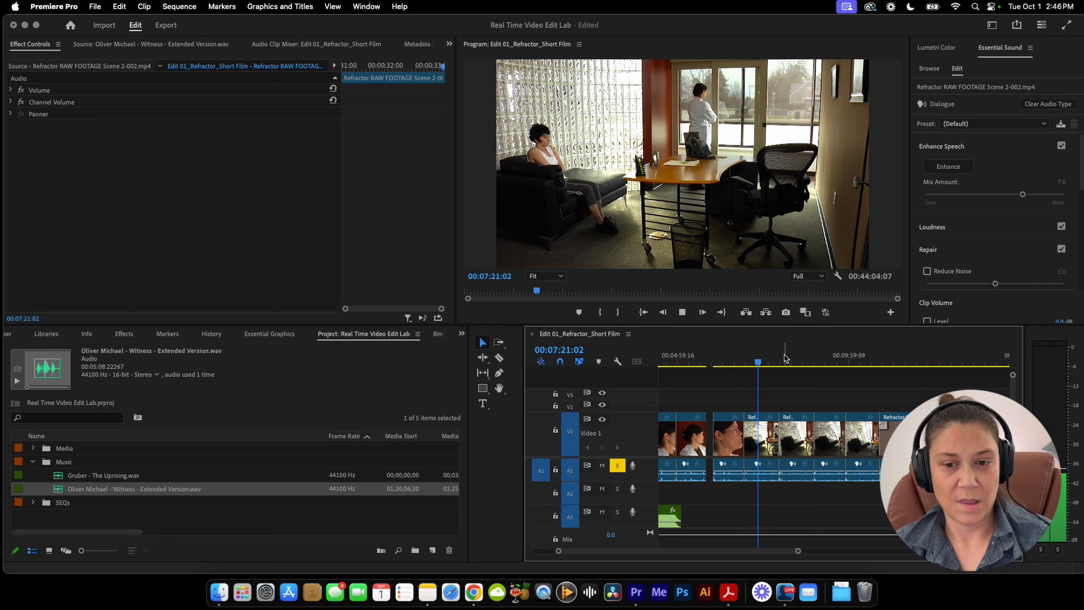
{"action": "left_click", "coordinate": [783, 355]}
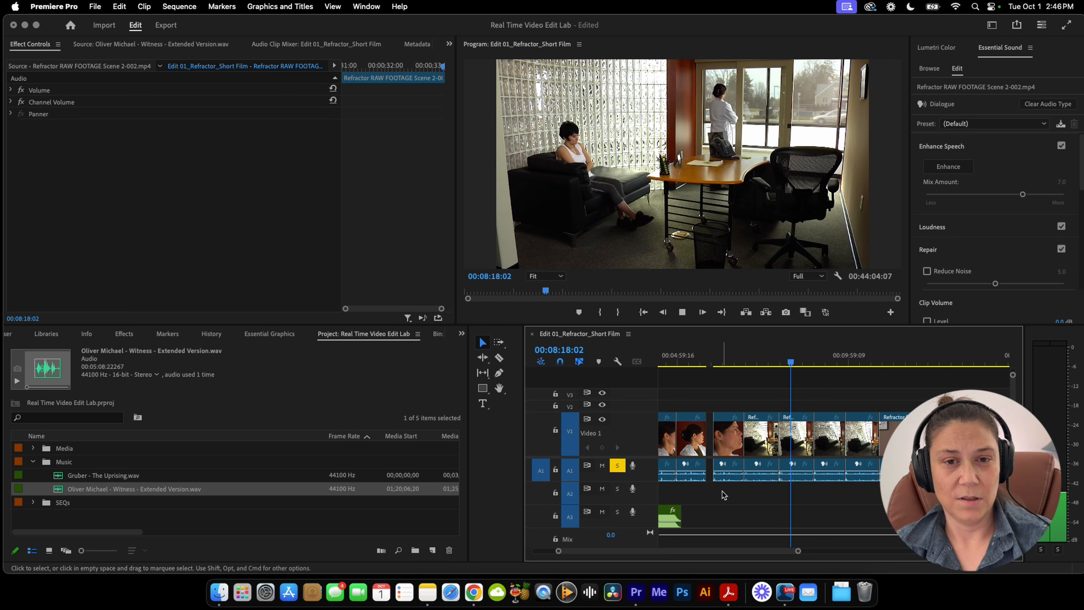
{"action": "left_click", "coordinate": [786, 356]}
{"action": "key", "text": "space"}
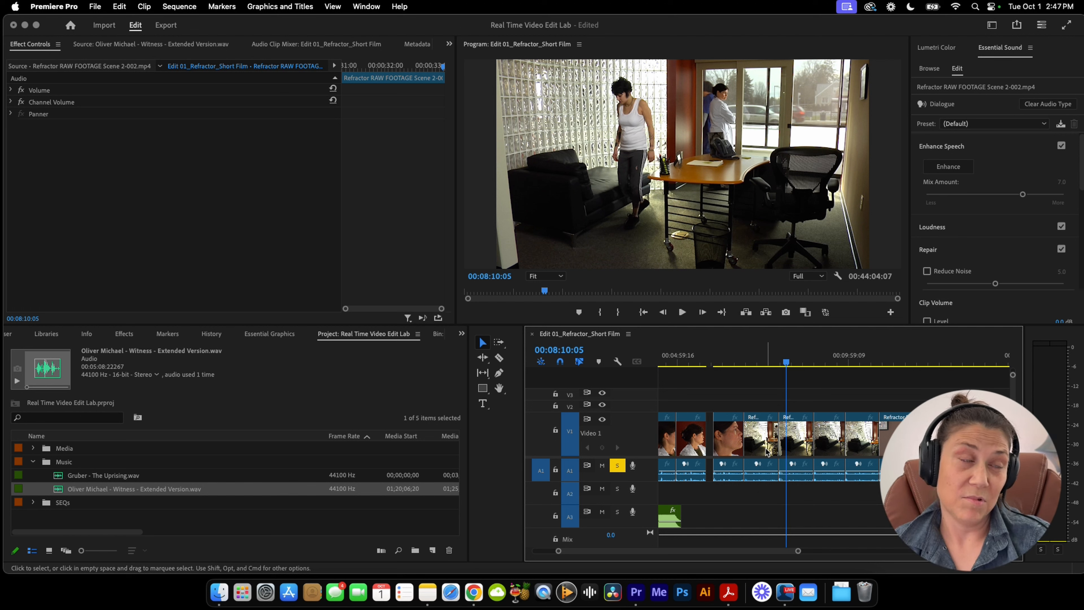
Trim the start of the second wide office take to 00:08:22:05
{"action": "key", "text": "space"}
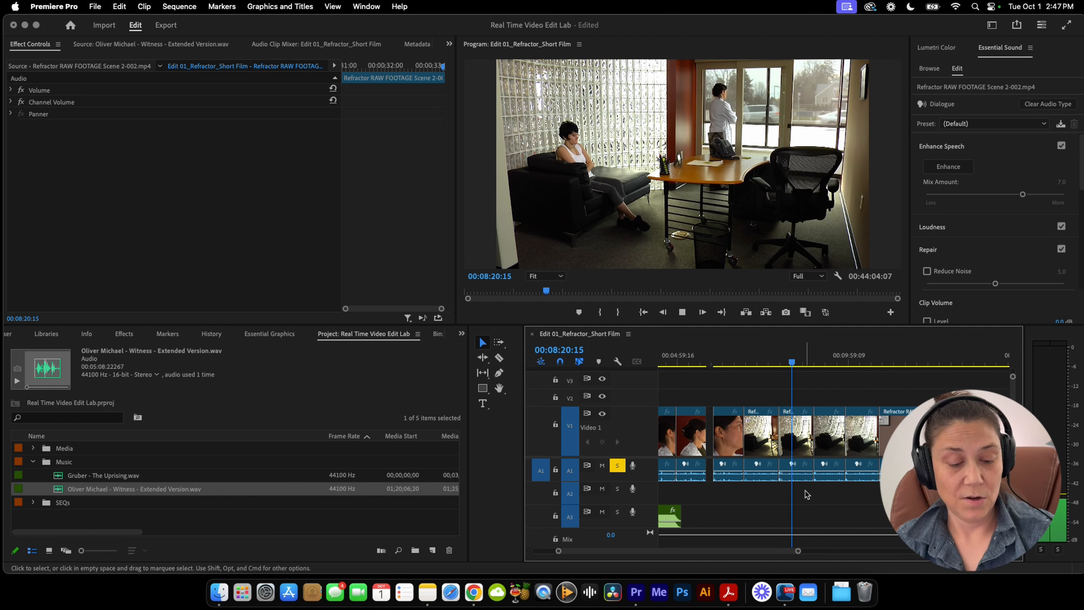
{"action": "key", "text": "="}
{"action": "key", "text": "="}
{"action": "key", "text": "="}
{"action": "left_click", "coordinate": [812, 355]}
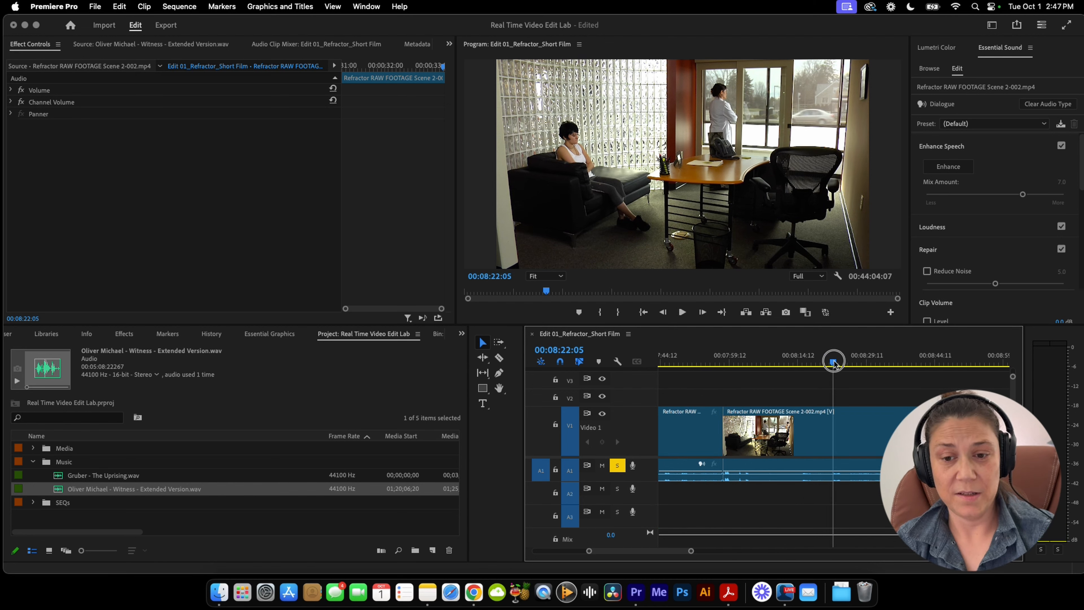
{"action": "left_click_drag", "start_coordinate": [724, 431], "coordinate": [831, 439]}
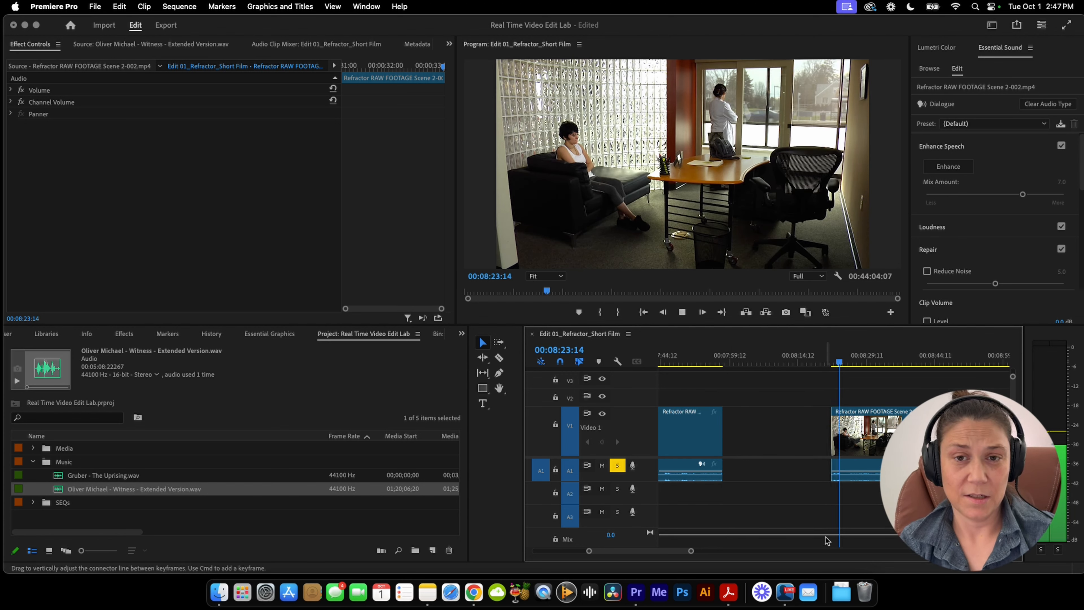
Play the trimmed wide office take and extend its start earlier in two passes
{"action": "key", "text": "space"}
{"action": "left_click_drag", "start_coordinate": [832, 427], "coordinate": [808, 423]}
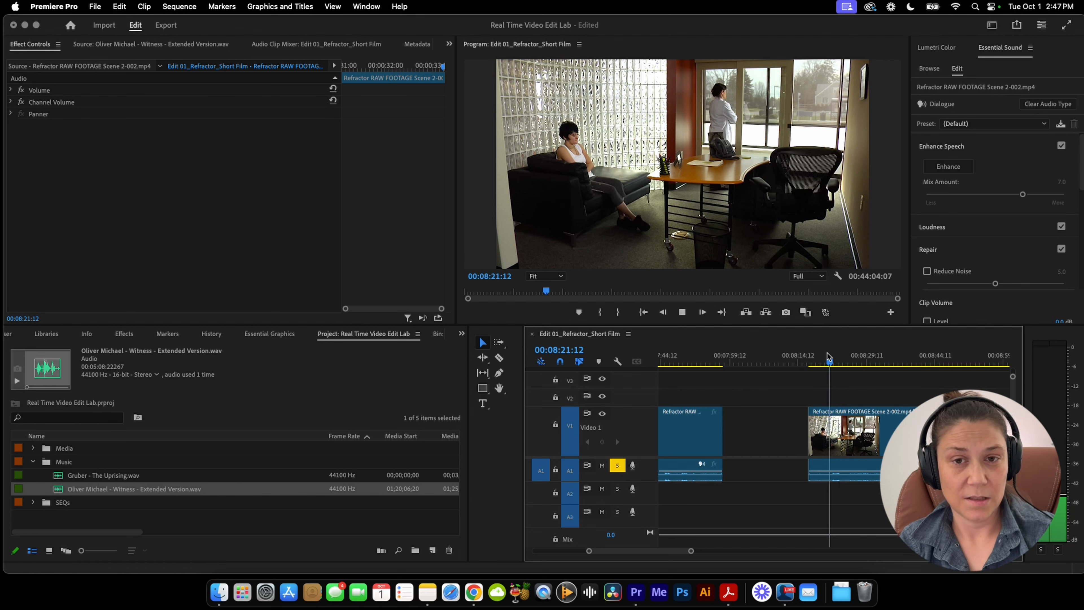
{"action": "left_click_drag", "start_coordinate": [809, 431], "coordinate": [776, 432]}
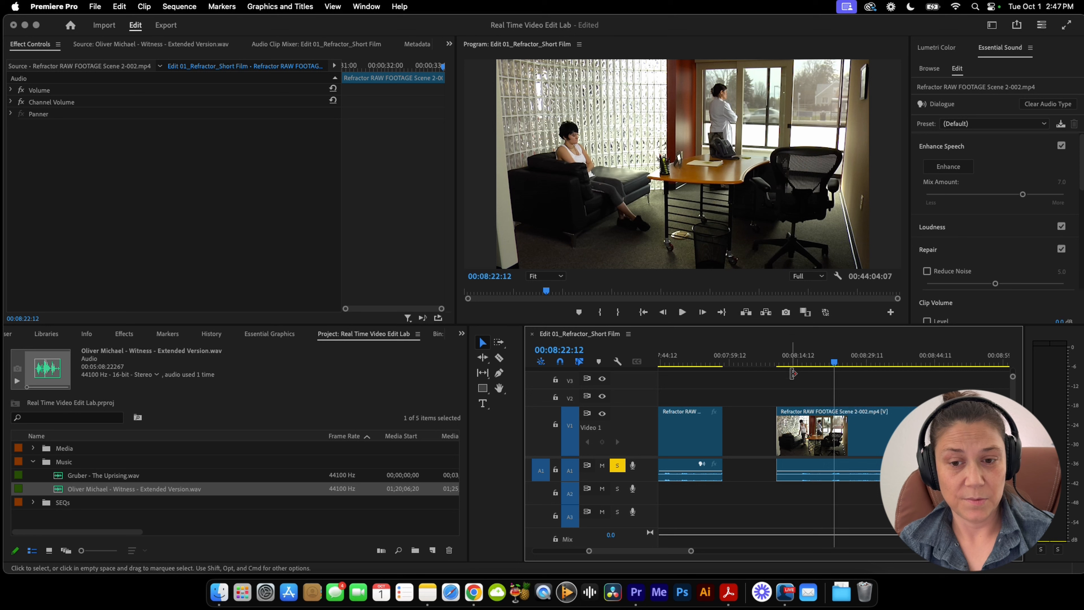
Find the point just before the dialogue and trim the wide office take's start to 00:08:18:03
{"action": "left_click", "coordinate": [799, 358]}
{"action": "key", "text": "space"}
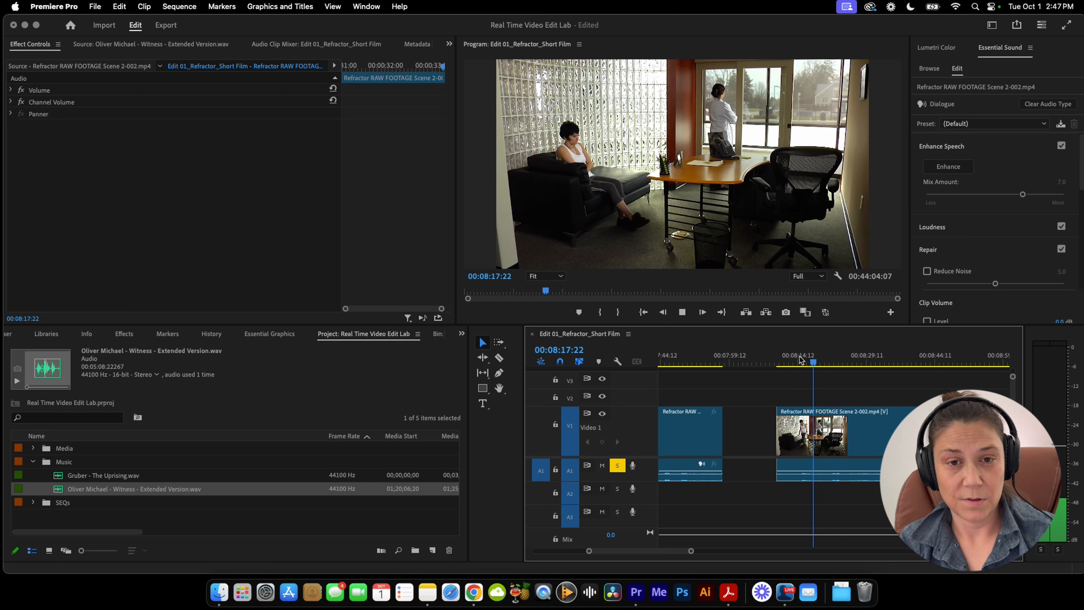
{"action": "key", "text": "space"}
{"action": "key", "text": "Left"}
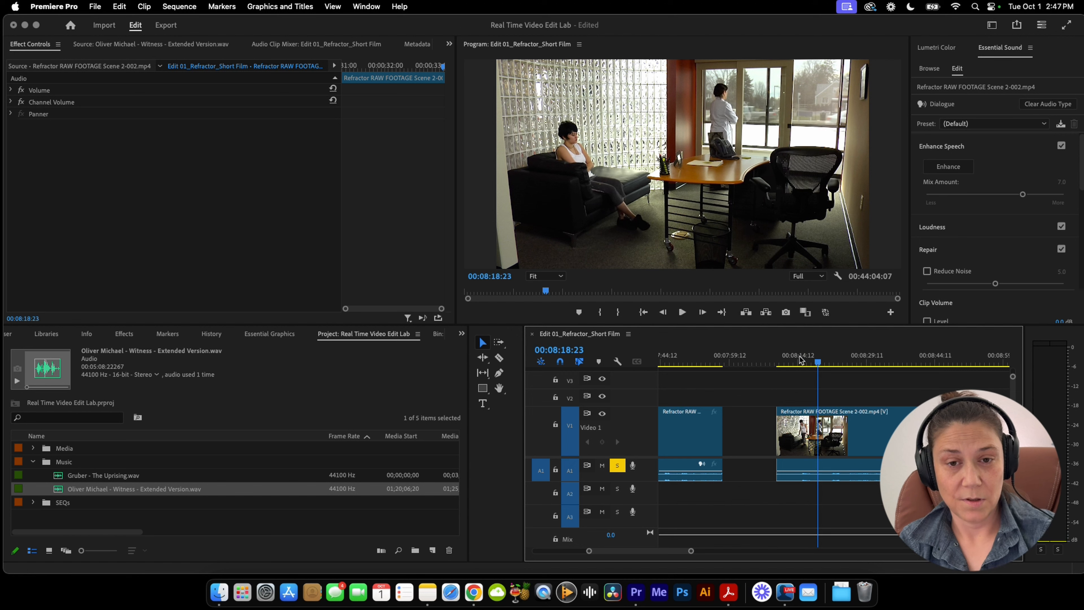
{"action": "key", "text": "Left"}
{"action": "key", "text": "Left"}
{"action": "key", "text": "Left"}
{"action": "key", "text": "Left"}
{"action": "key", "text": "Left"}
{"action": "key", "text": "Left"}
{"action": "key", "text": "Left"}
{"action": "key", "text": "Left"}
{"action": "key", "text": "Left"}
{"action": "key", "text": "Left"}
{"action": "key", "text": "Left"}
{"action": "key", "text": "Left"}
{"action": "key", "text": "Left"}
{"action": "key", "text": "Left"}
{"action": "key", "text": "Left"}
{"action": "key", "text": "Left"}
{"action": "key", "text": "Left"}
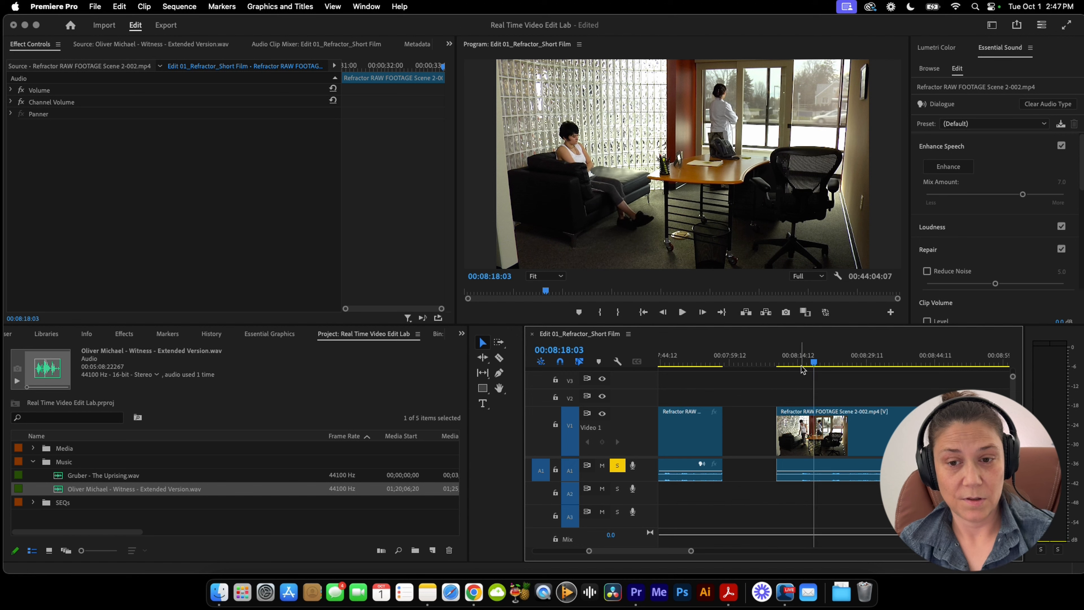
{"action": "left_click_drag", "start_coordinate": [784, 445], "coordinate": [811, 442]}
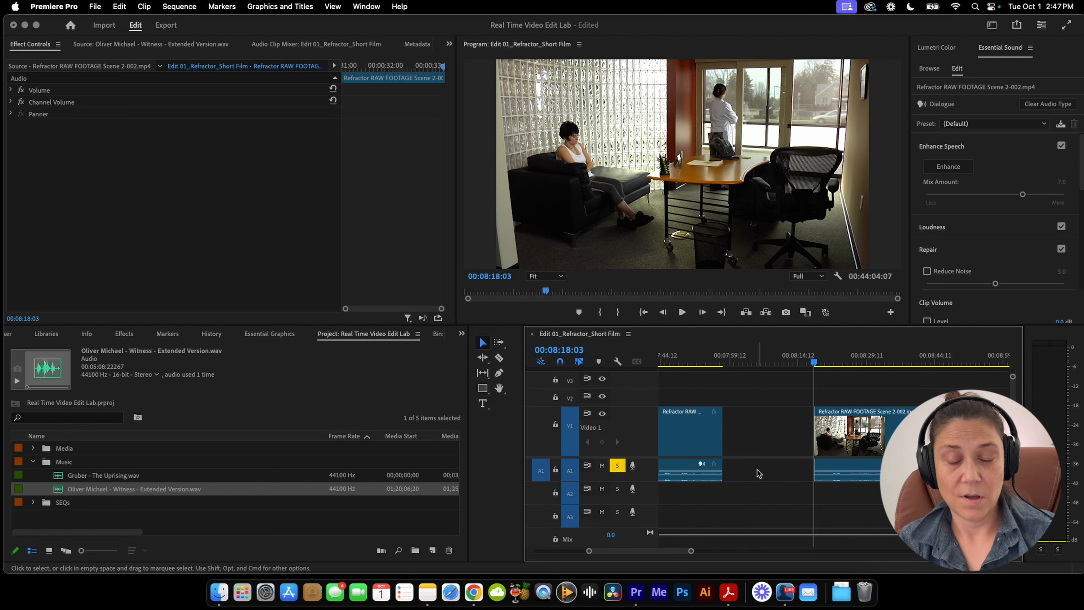
Back in the opening, extend the start of the close-up's A1 sound clip to just after the short sound piece and play the transition
{"action": "scroll", "coordinate": [807, 443], "scroll_direction": "left", "scroll_amount": 10}
{"action": "scroll", "coordinate": [807, 443], "scroll_direction": "left", "scroll_amount": 3}
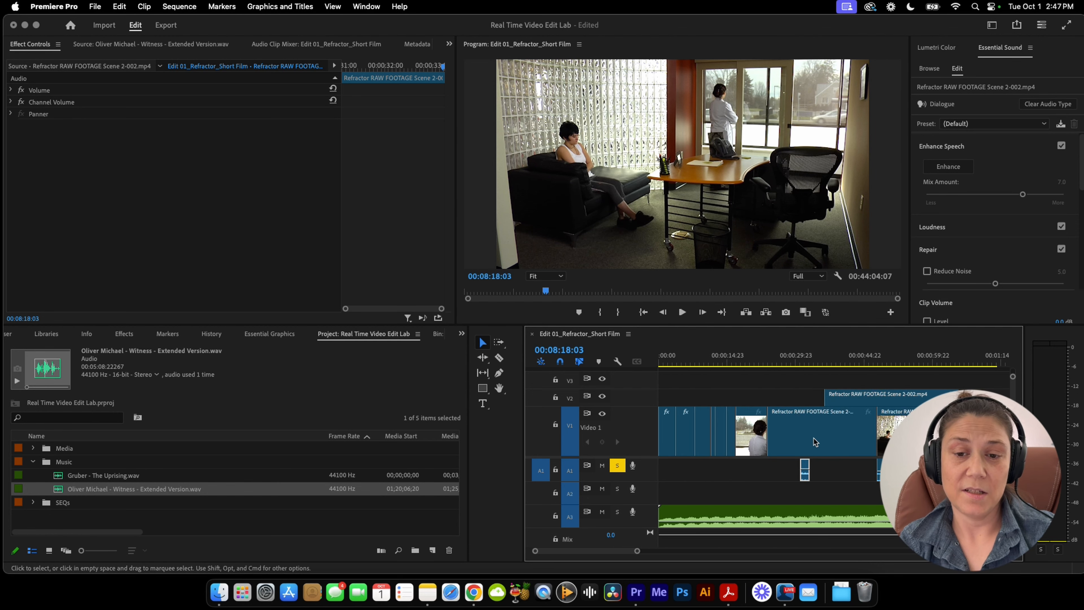
{"action": "key", "text": "space"}
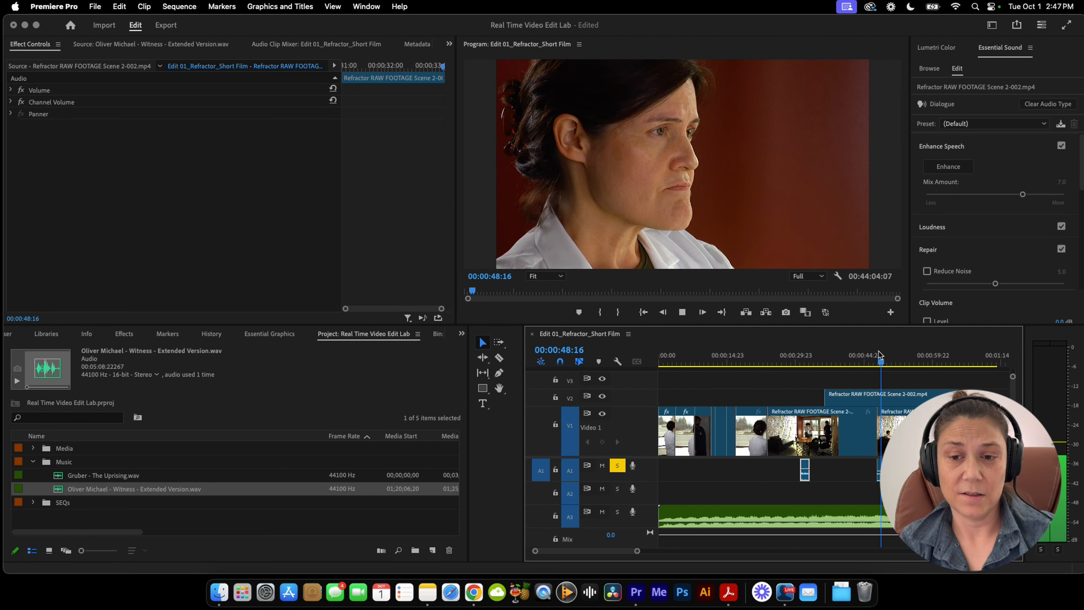
{"action": "key", "text": "space"}
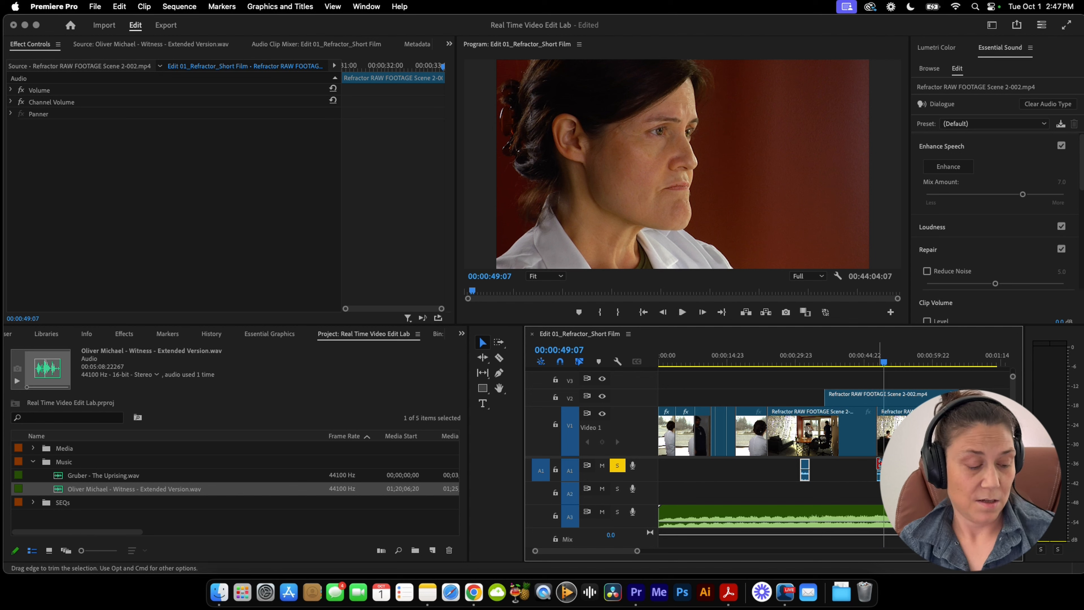
{"action": "left_click_drag", "start_coordinate": [879, 463], "coordinate": [818, 465]}
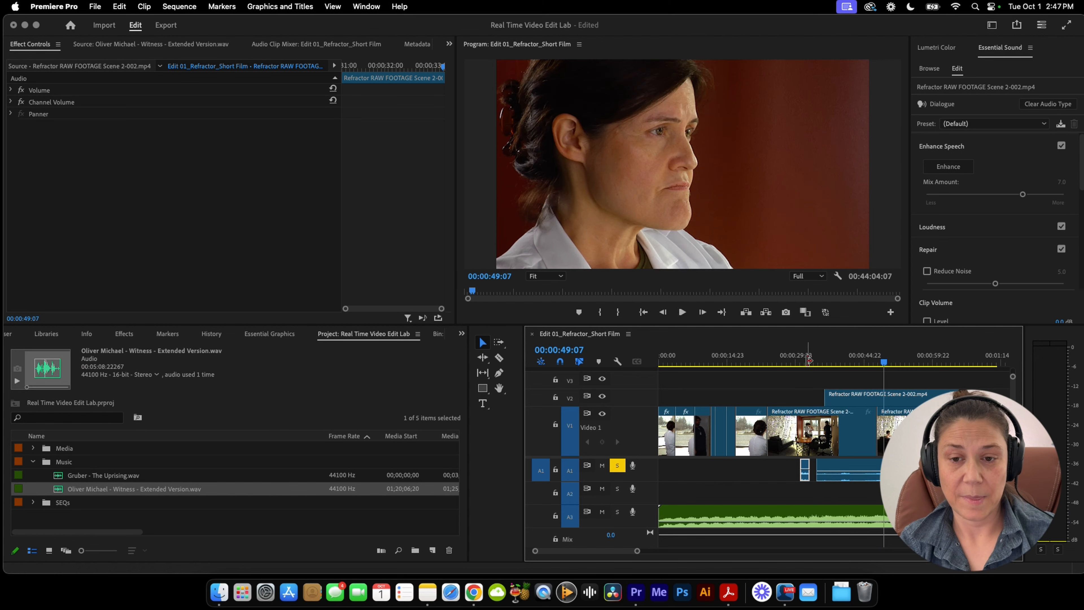
{"action": "left_click", "coordinate": [807, 358]}
{"action": "key", "text": "space"}
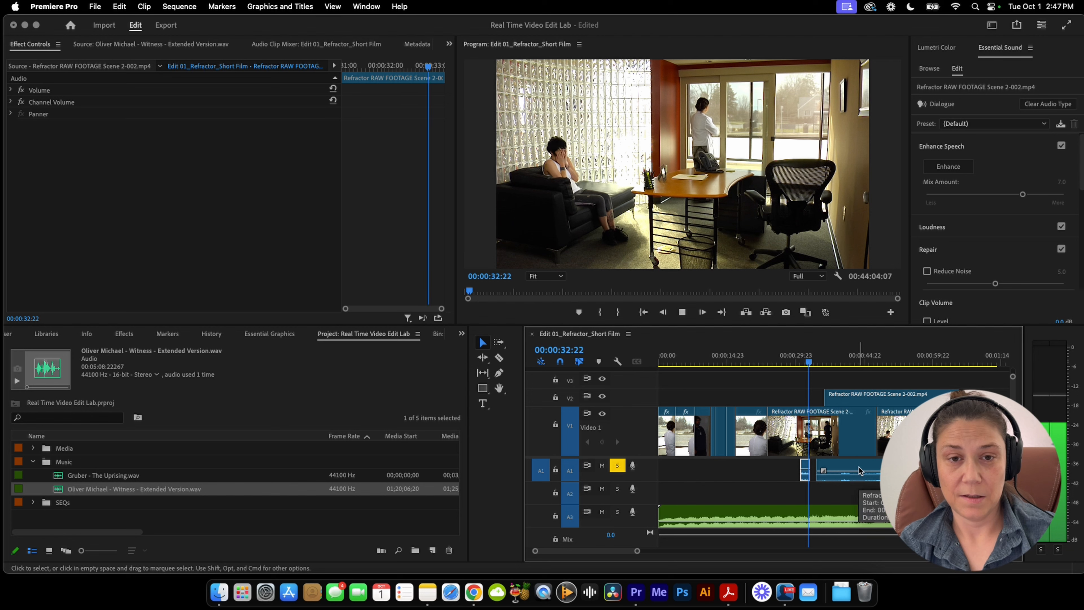
Delete the second sound clip on A1 and add the wide office take's source audio to A2, aligned with its picture start
{"action": "key", "text": "space"}
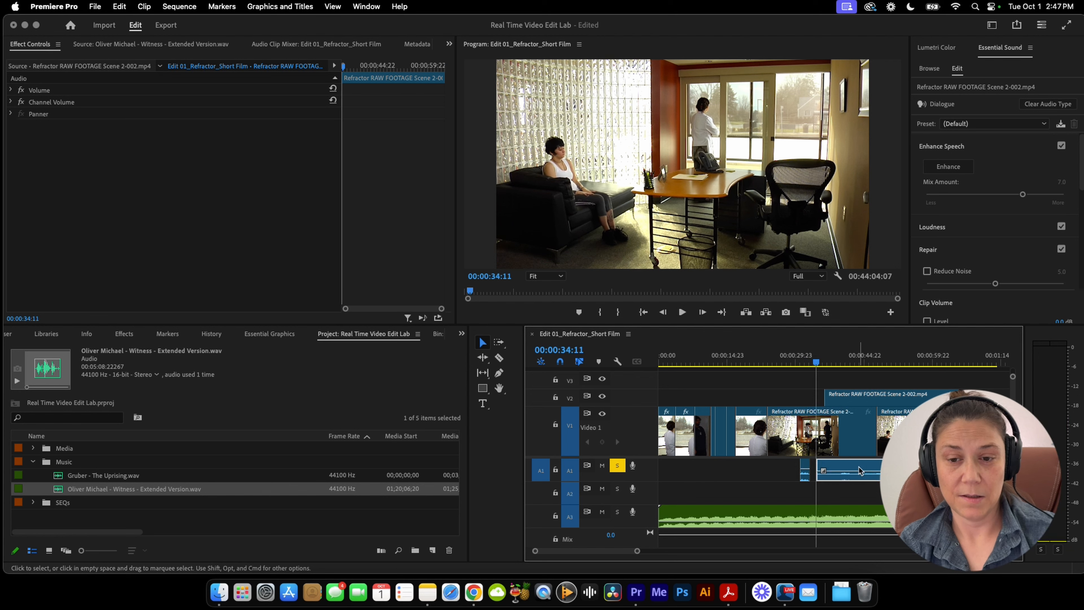
{"action": "key", "text": "Delete"}
{"action": "left_click", "coordinate": [845, 450]}
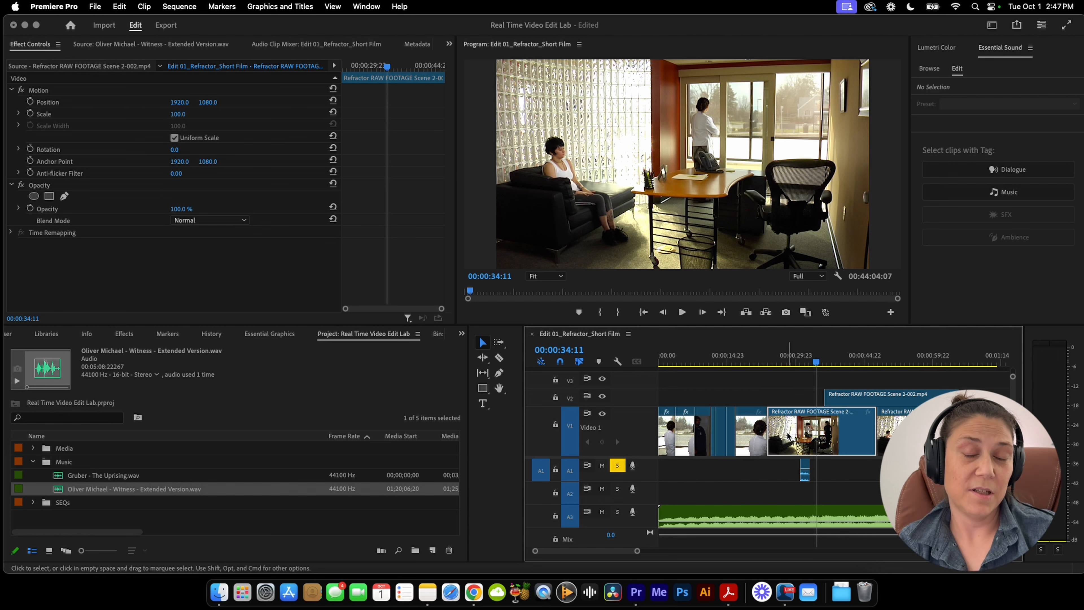
{"action": "double_click", "coordinate": [796, 433]}
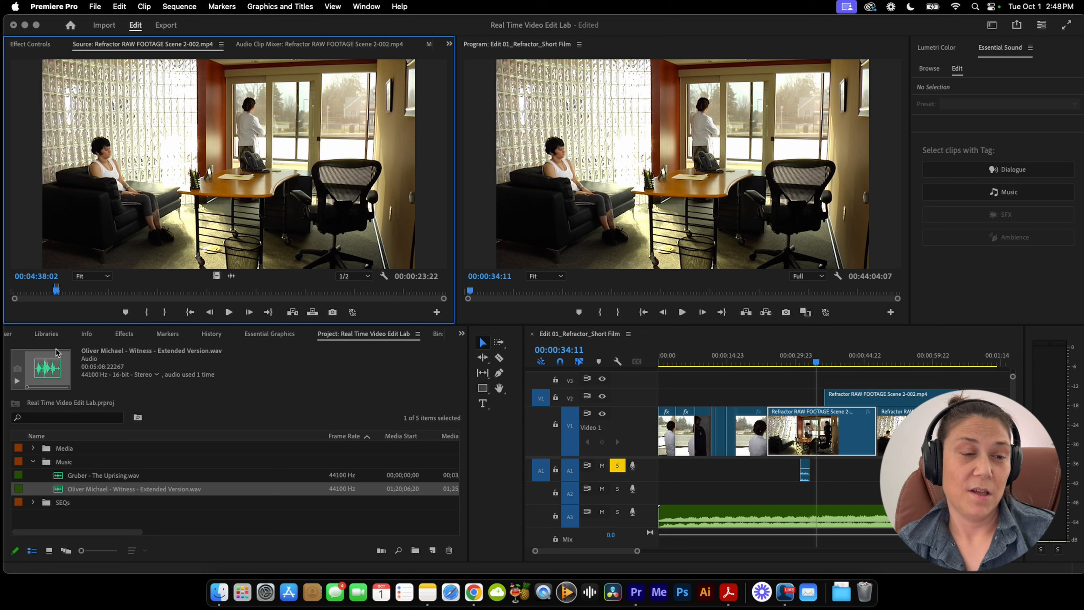
{"action": "key", "text": "space"}
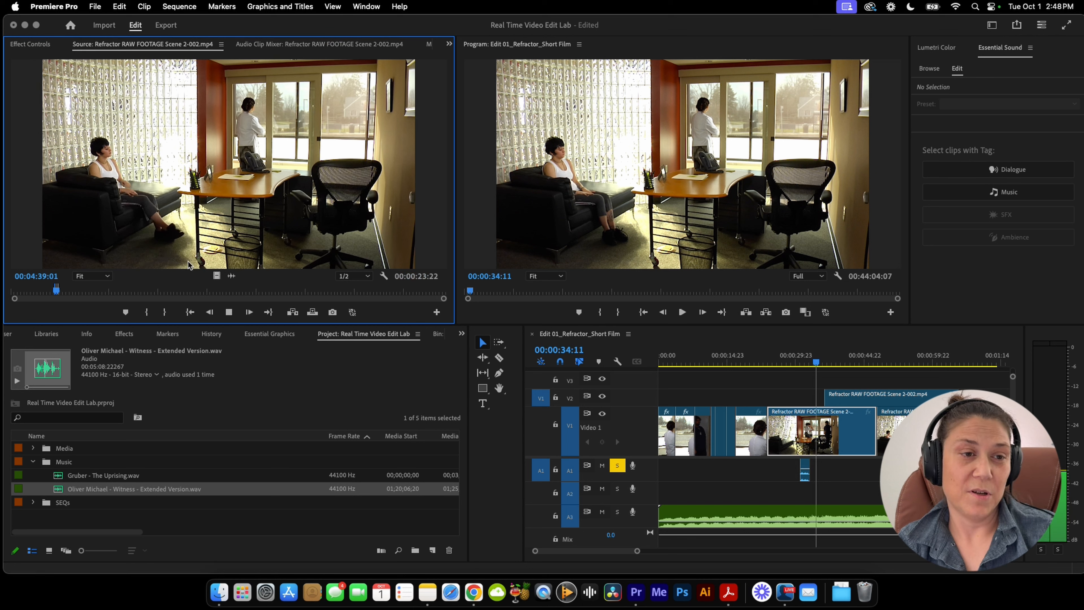
{"action": "key", "text": "space"}
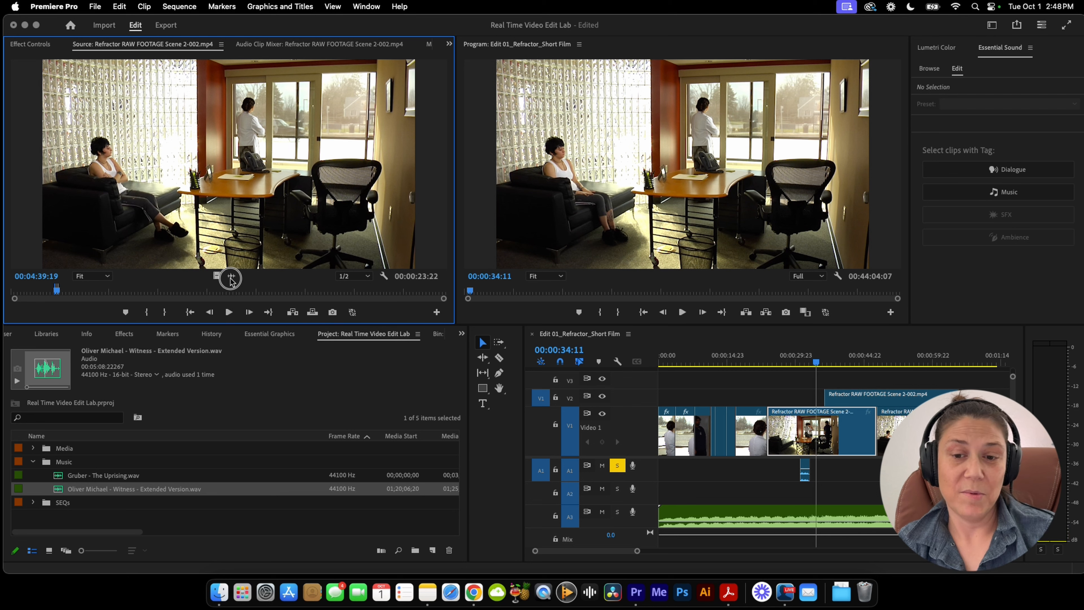
{"action": "left_click_drag", "start_coordinate": [230, 278], "coordinate": [765, 484]}
Play the wide office take's A2 sound, muting A1 between passes
{"action": "left_click", "coordinate": [793, 370]}
{"action": "key", "text": "space"}
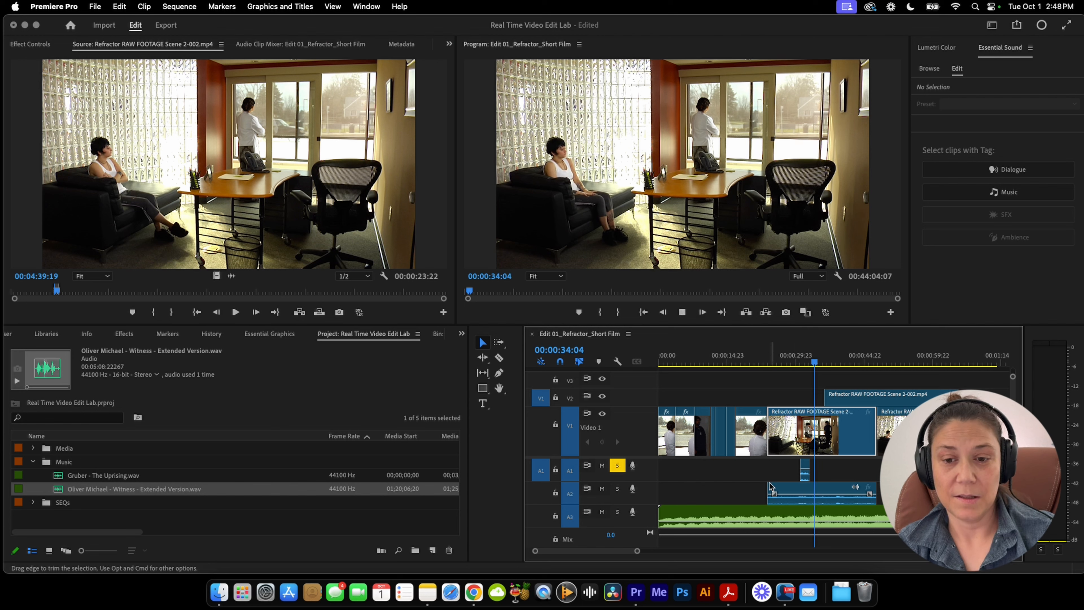
{"action": "key", "text": "space"}
{"action": "left_click", "coordinate": [609, 465]}
{"action": "left_click", "coordinate": [816, 348]}
{"action": "key", "text": "space"}
{"action": "key", "text": "space"}
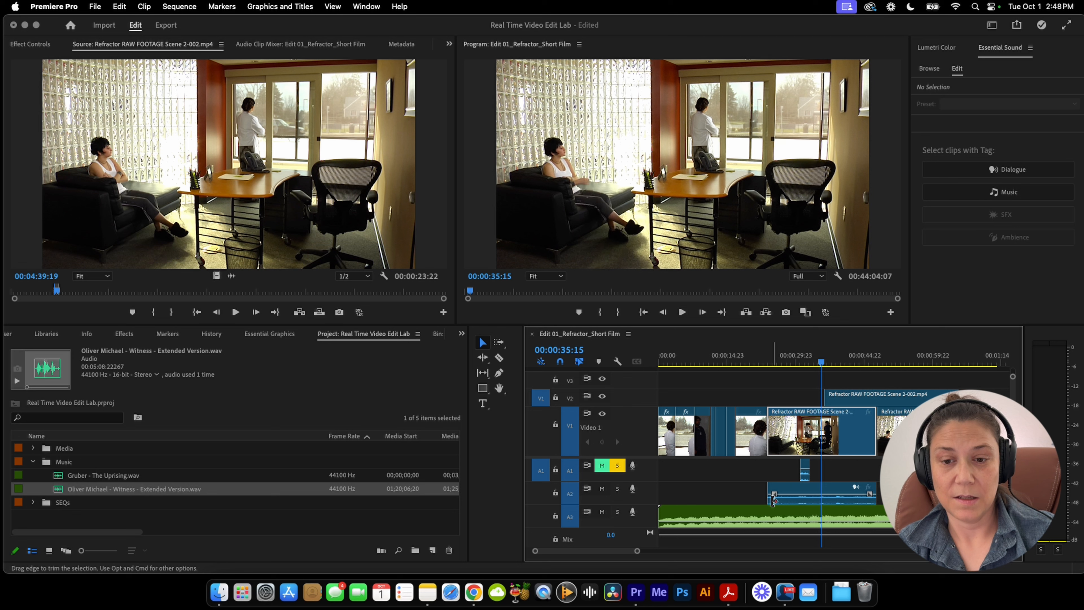
Trim the start of the wide take's A2 sound clip to 00:00:32:17 and play into the close-up
{"action": "left_click", "coordinate": [807, 359]}
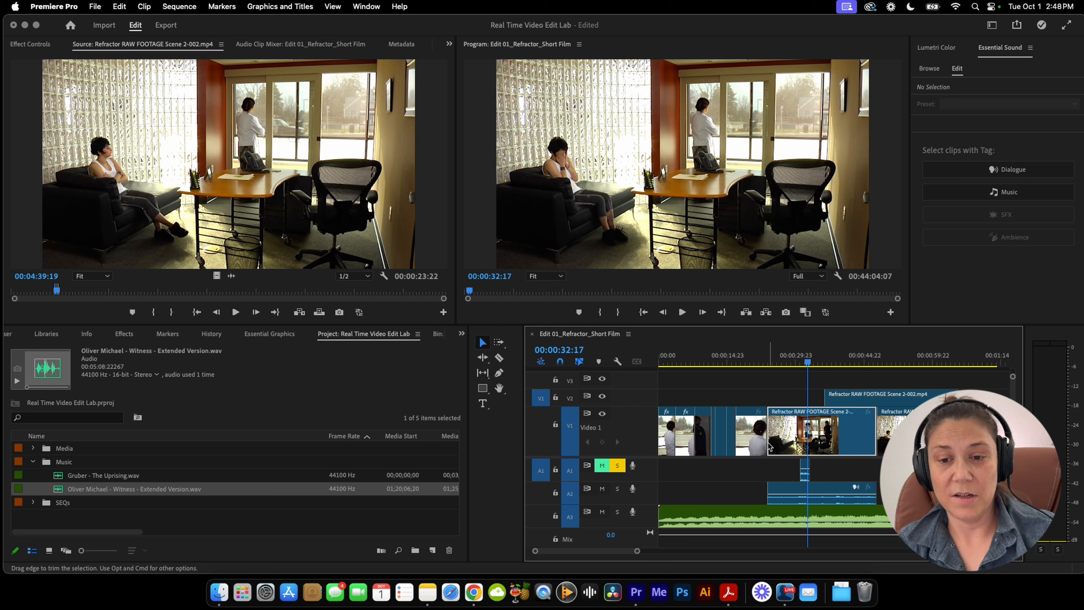
{"action": "left_click_drag", "start_coordinate": [777, 484], "coordinate": [808, 483]}
{"action": "key", "text": "space"}
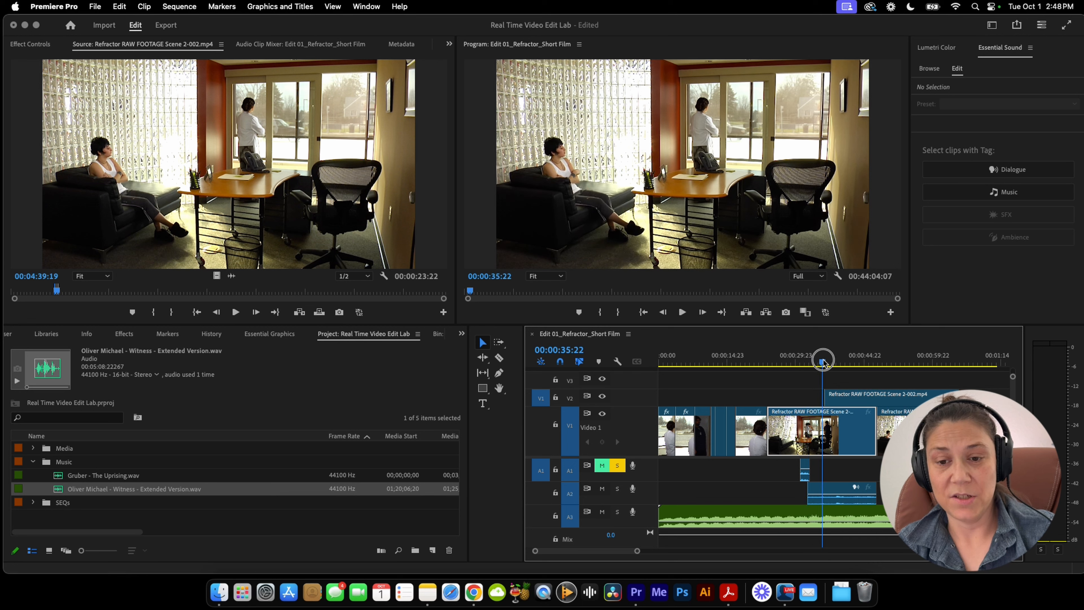
{"action": "key", "text": "space"}
Cut the A2 sound clip at 00:00:36:18, delete the remainder, and extend the kept piece's end further under the close-up
{"action": "left_click", "coordinate": [834, 501]}
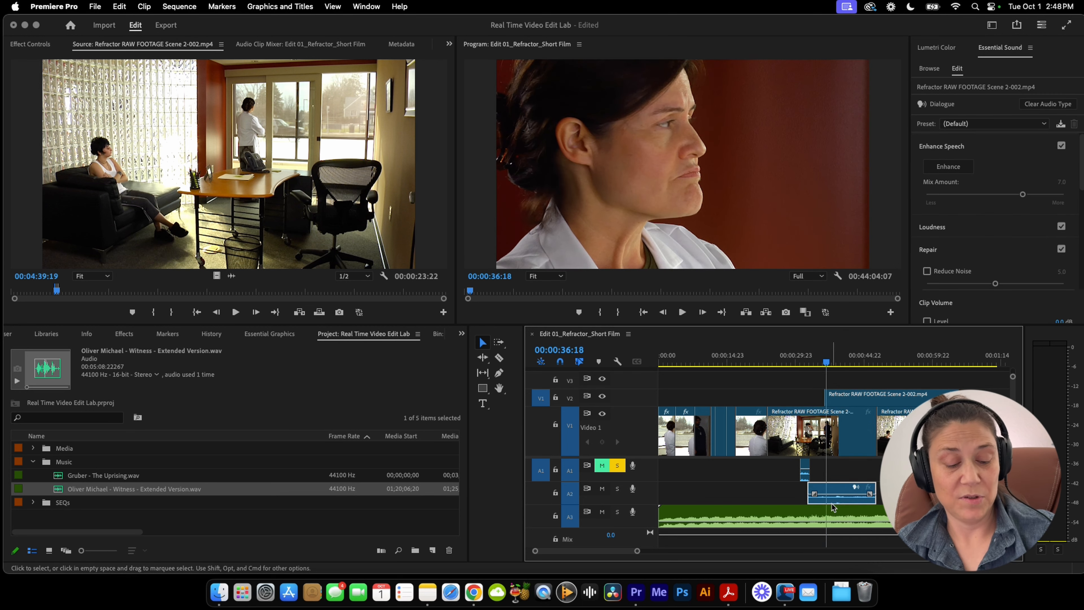
{"action": "key", "text": "super+k"}
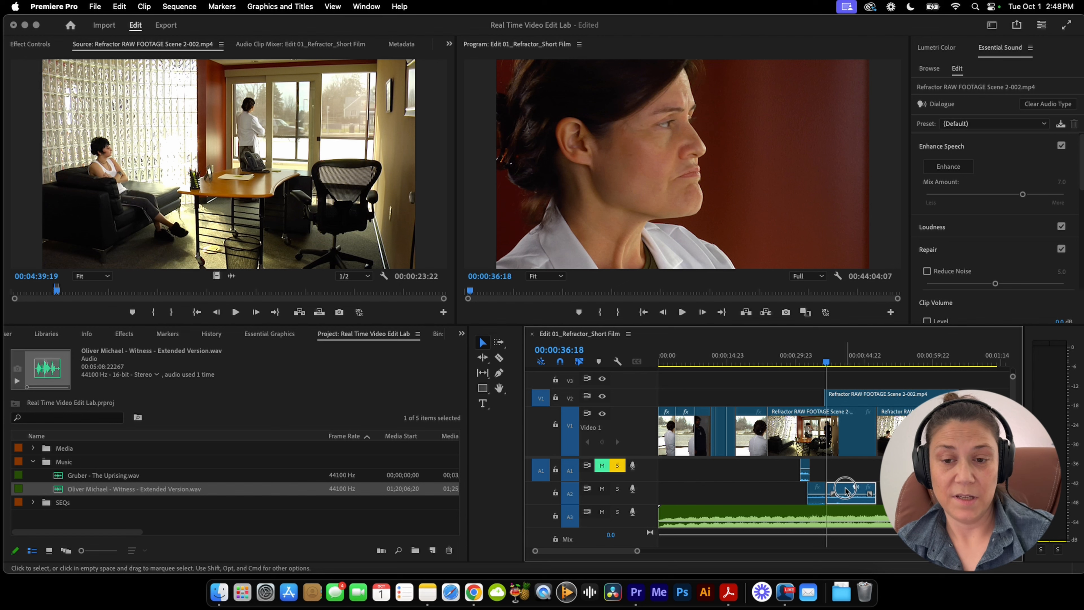
{"action": "key", "text": "Delete"}
{"action": "left_click", "coordinate": [819, 362]}
{"action": "left_click_drag", "start_coordinate": [824, 486], "coordinate": [842, 487]}
{"action": "left_click", "coordinate": [826, 492]}
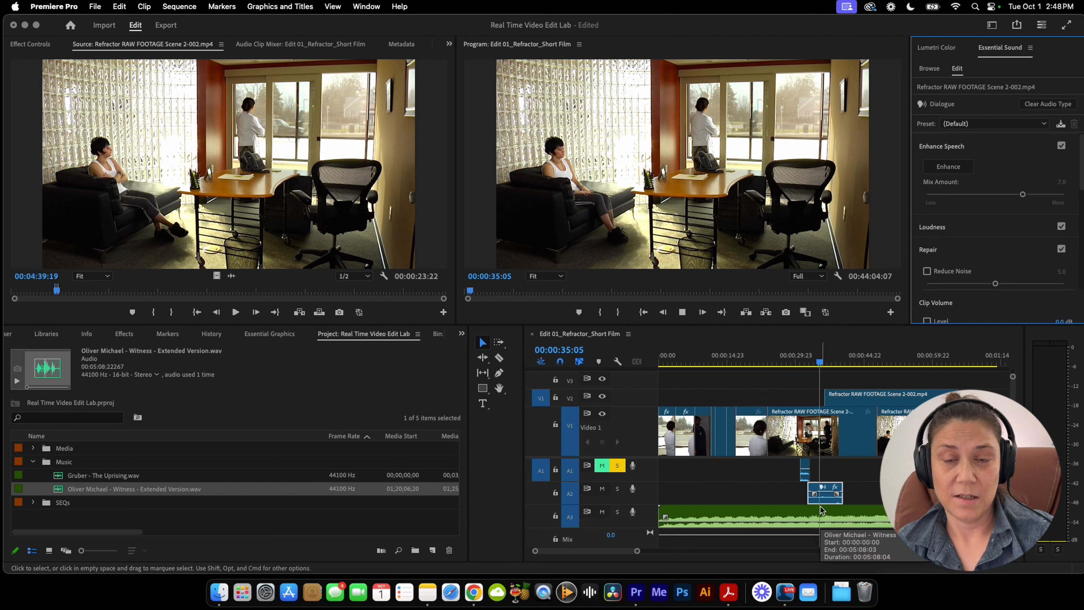
Clear mute and solo on A1 and play the cut from the wide take to the close-up with all tracks
{"action": "key", "text": "space"}
{"action": "left_click", "coordinate": [606, 468]}
{"action": "left_click", "coordinate": [616, 467]}
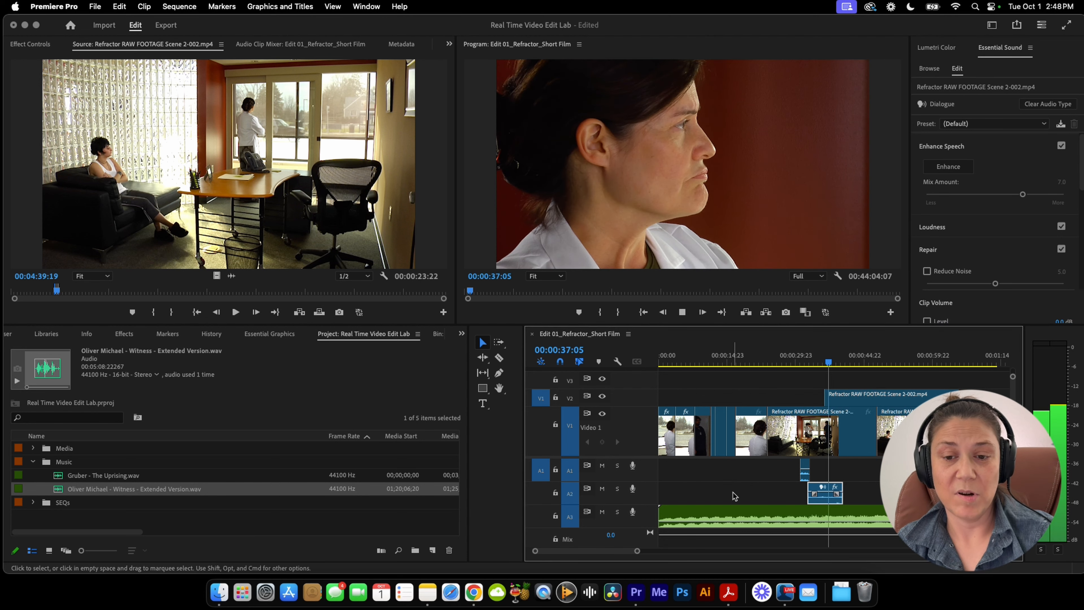
{"action": "left_click", "coordinate": [817, 359]}
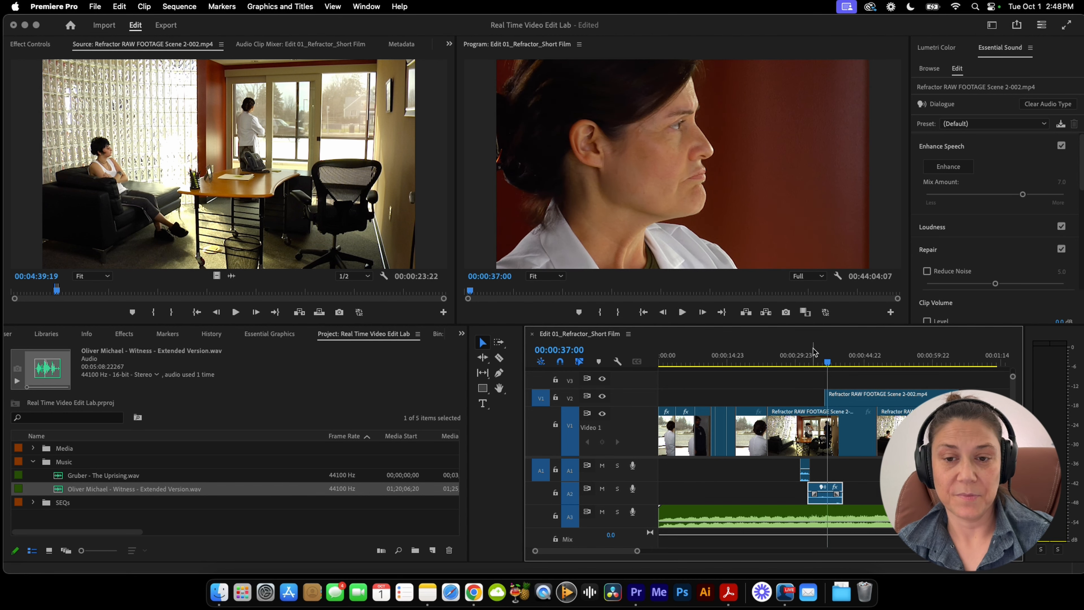
{"action": "left_click", "coordinate": [811, 351]}
Solo A2 and replay its sound clip across the cut to the close-up
{"action": "left_click", "coordinate": [617, 489]}
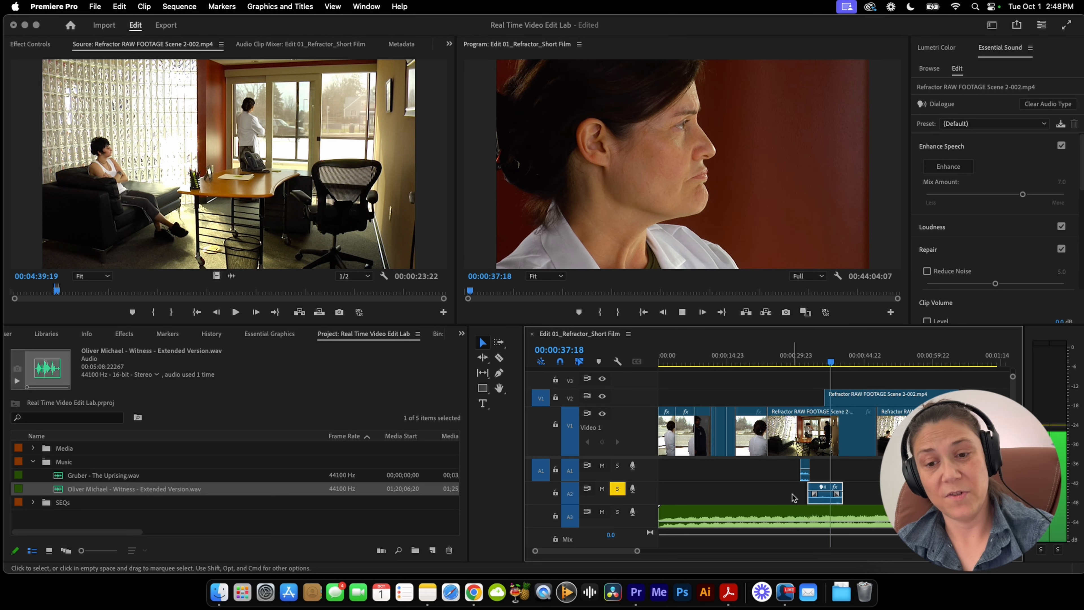
{"action": "left_click", "coordinate": [805, 361]}
{"action": "key", "text": "space"}
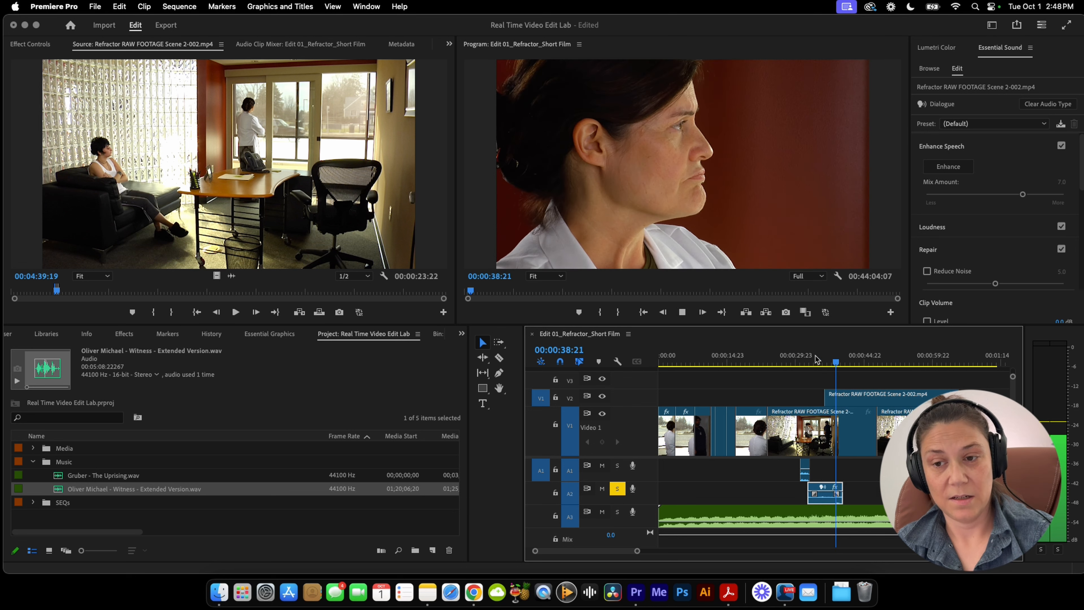
{"action": "left_click", "coordinate": [816, 361]}
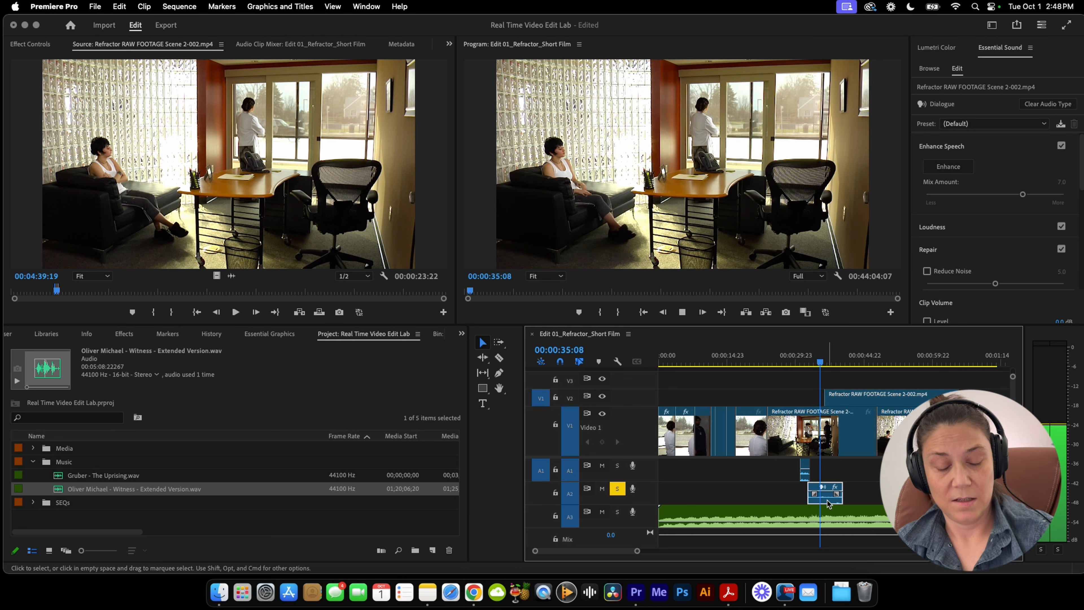
{"action": "key", "text": "space"}
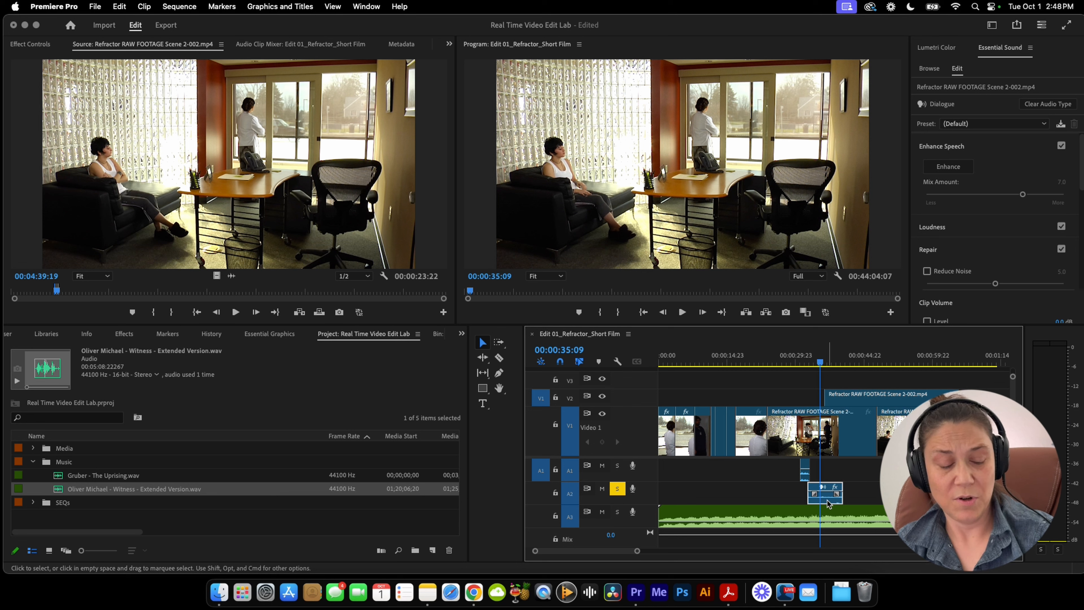
Adjust the audio gain of the A2 sound clip and play it across the cut
{"action": "key", "text": "g"}
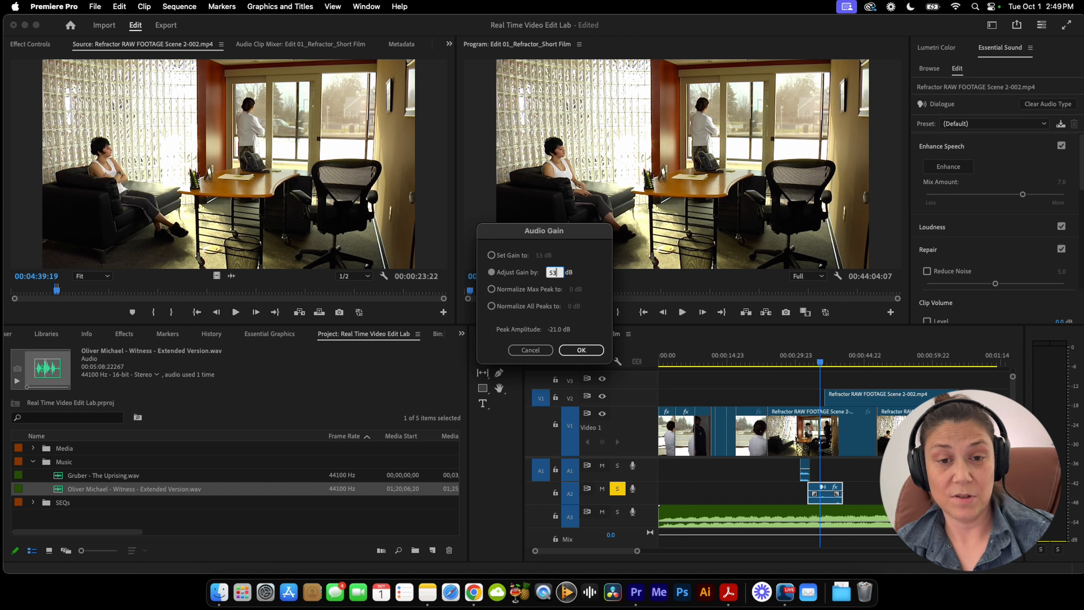
{"action": "key", "text": "Return"}
{"action": "key", "text": "space"}
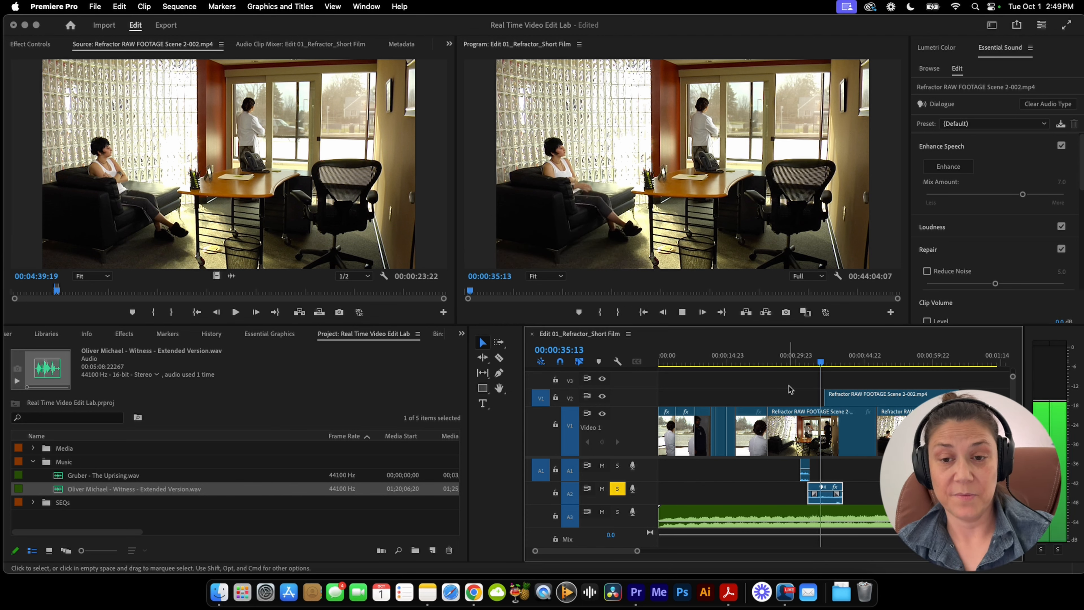
{"action": "key", "text": "space"}
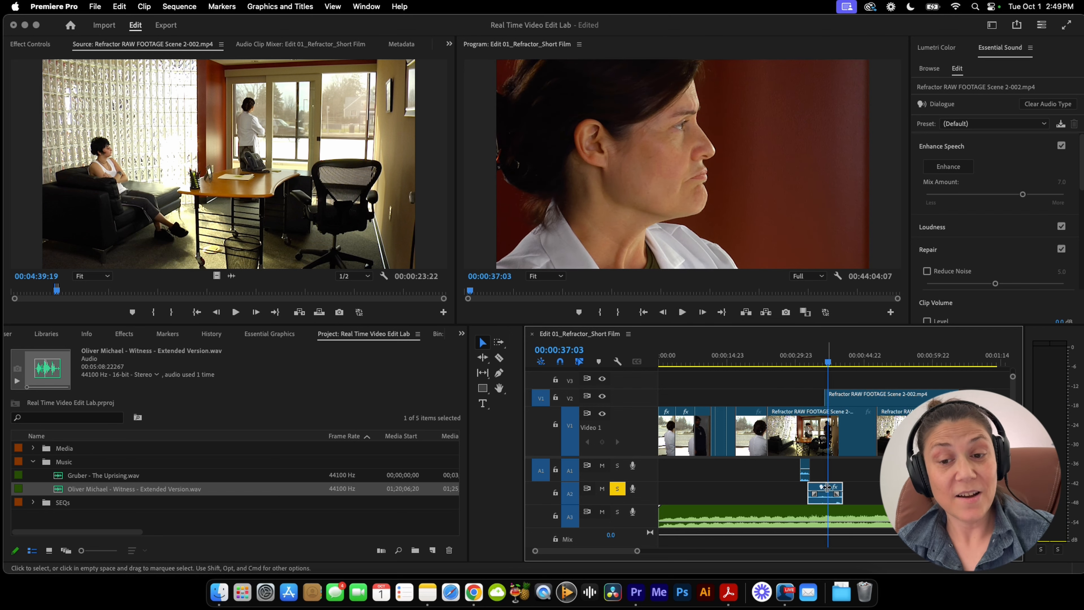
Trim 13 frames off the A2 sound clip's start, move it up to A1 behind the short sound piece, and play it
{"action": "left_click", "coordinate": [807, 499]}
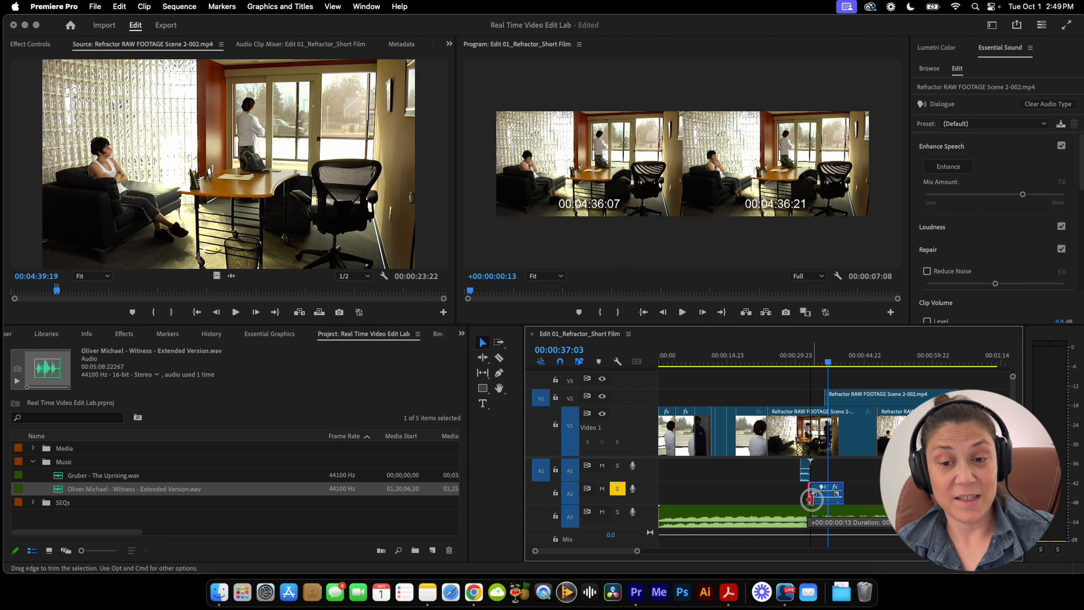
{"action": "left_click_drag", "start_coordinate": [825, 491], "coordinate": [825, 465]}
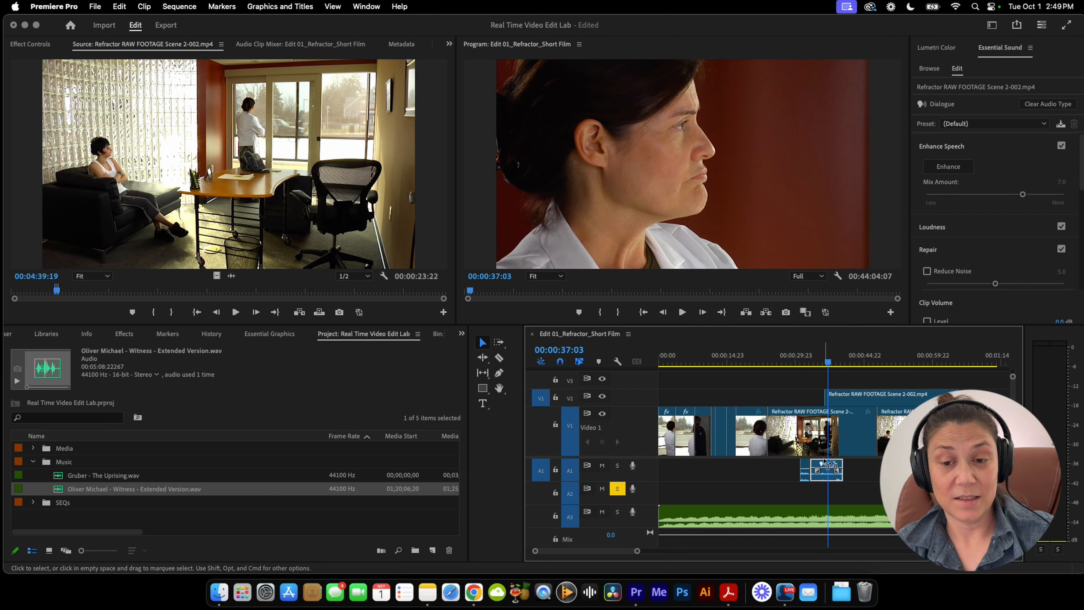
{"action": "left_click", "coordinate": [805, 359]}
{"action": "key", "text": "space"}
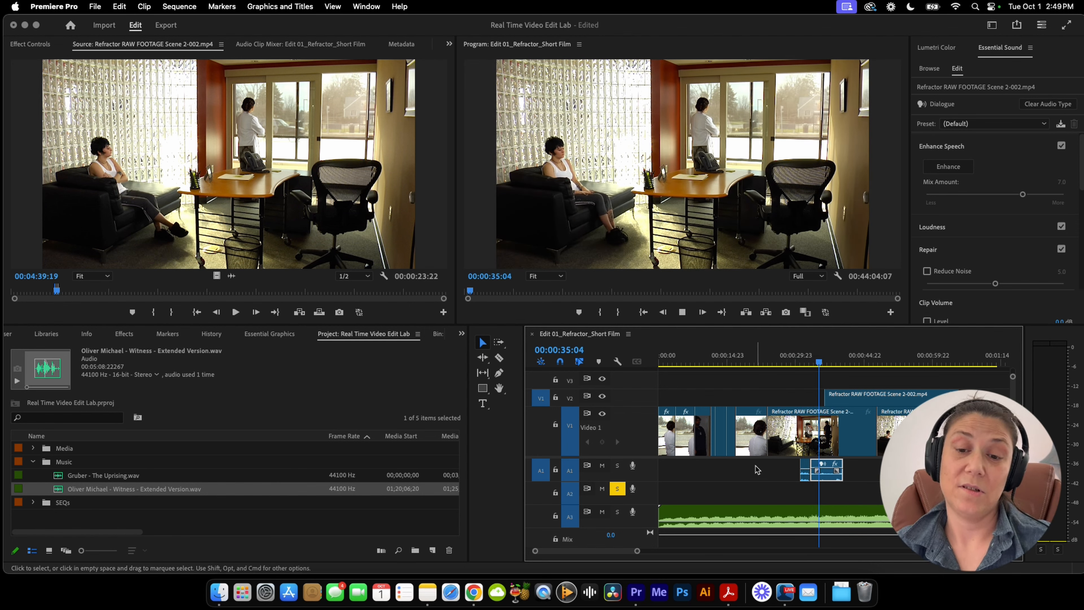
{"action": "key", "text": "space"}
Clear the A2 solo, trim the end of the longer A1 sound clip to just after the close-up begins, and play the transition
{"action": "left_click", "coordinate": [631, 489]}
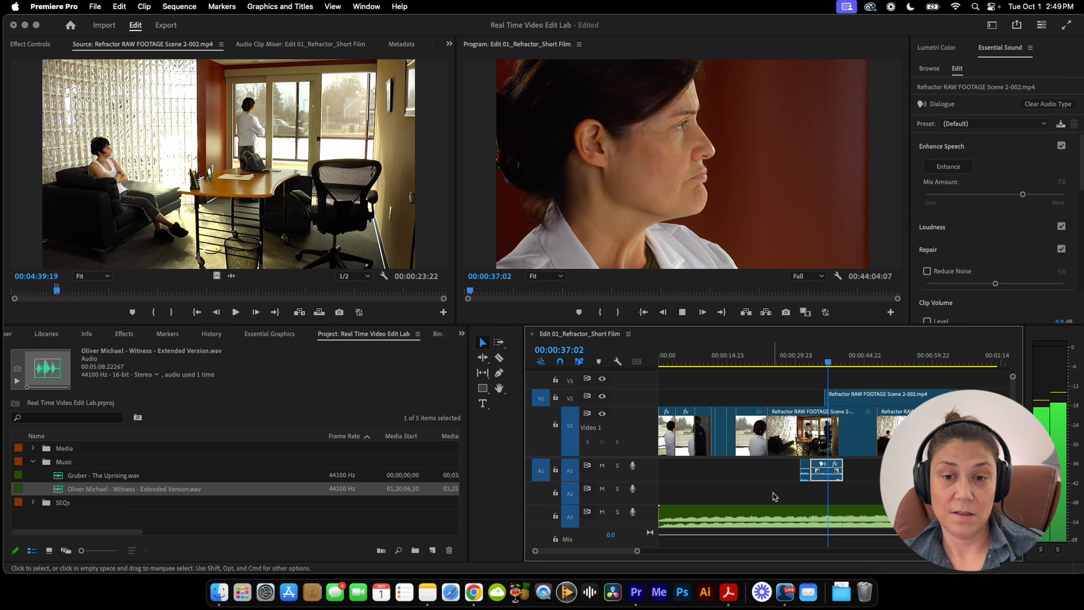
{"action": "key", "text": "space"}
{"action": "left_click_drag", "start_coordinate": [842, 470], "coordinate": [828, 462]}
{"action": "left_click", "coordinate": [808, 359]}
{"action": "key", "text": "space"}
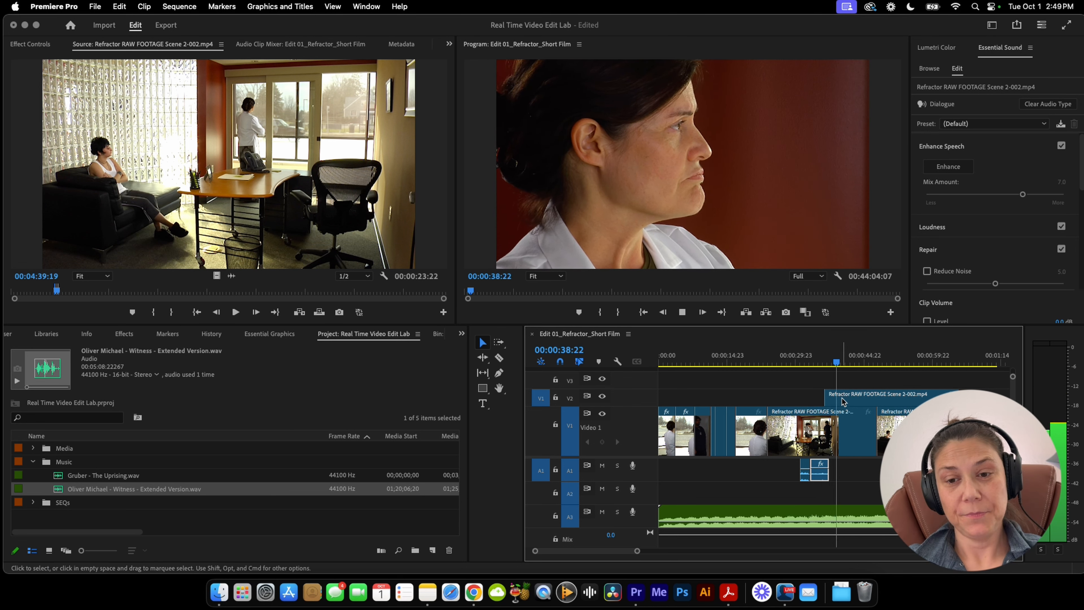
Play into the close-up's dialogue and add the close-up's source audio to A2, aligned with its V2 picture
{"action": "scroll", "coordinate": [839, 491], "scroll_direction": "right", "scroll_amount": 5}
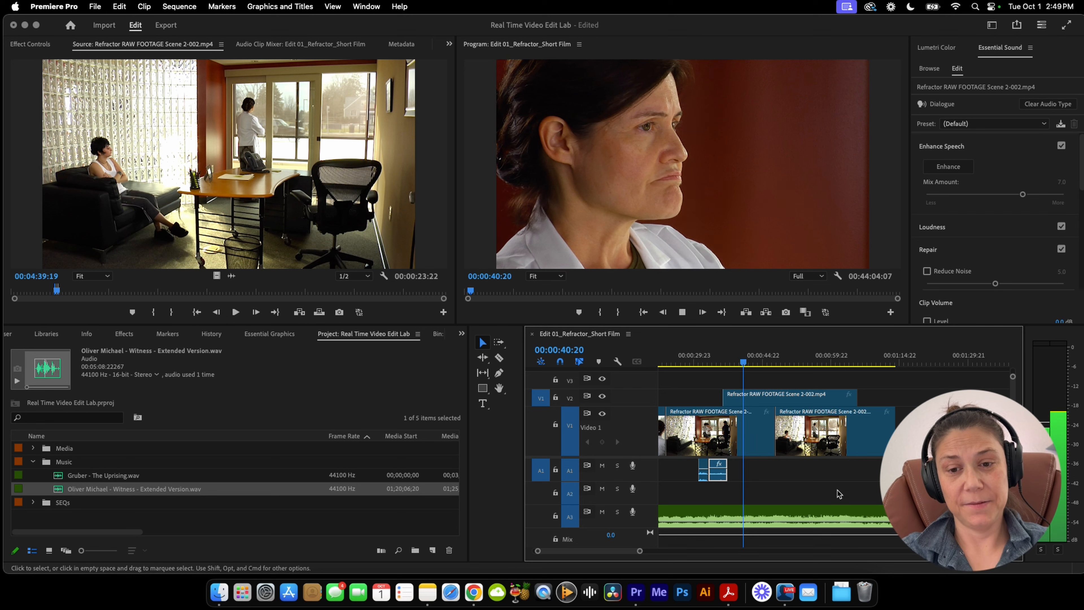
{"action": "key", "text": "space"}
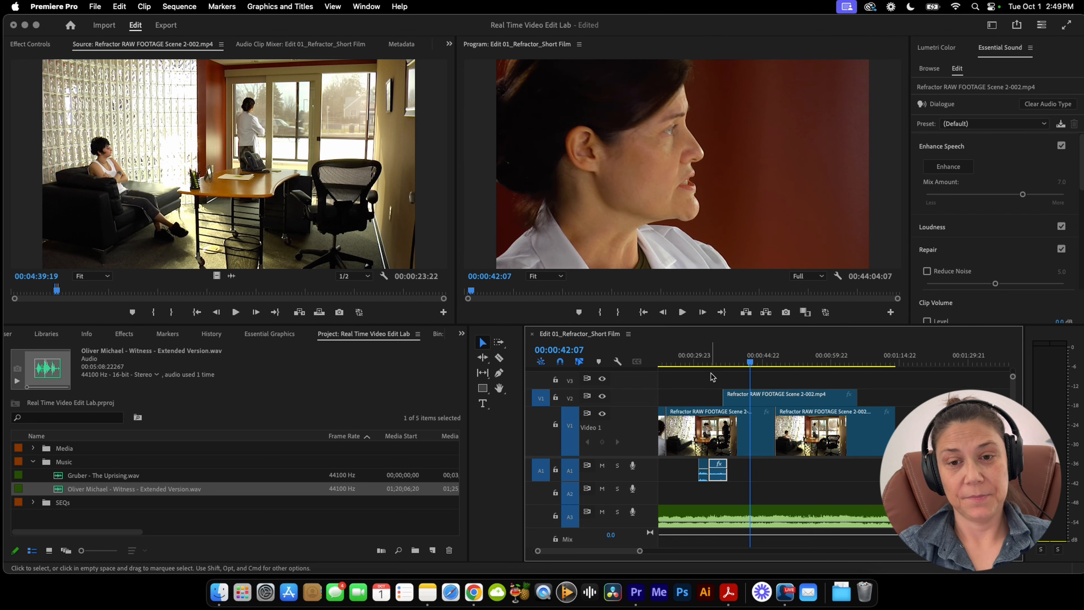
{"action": "left_click", "coordinate": [762, 403]}
{"action": "key", "text": "f"}
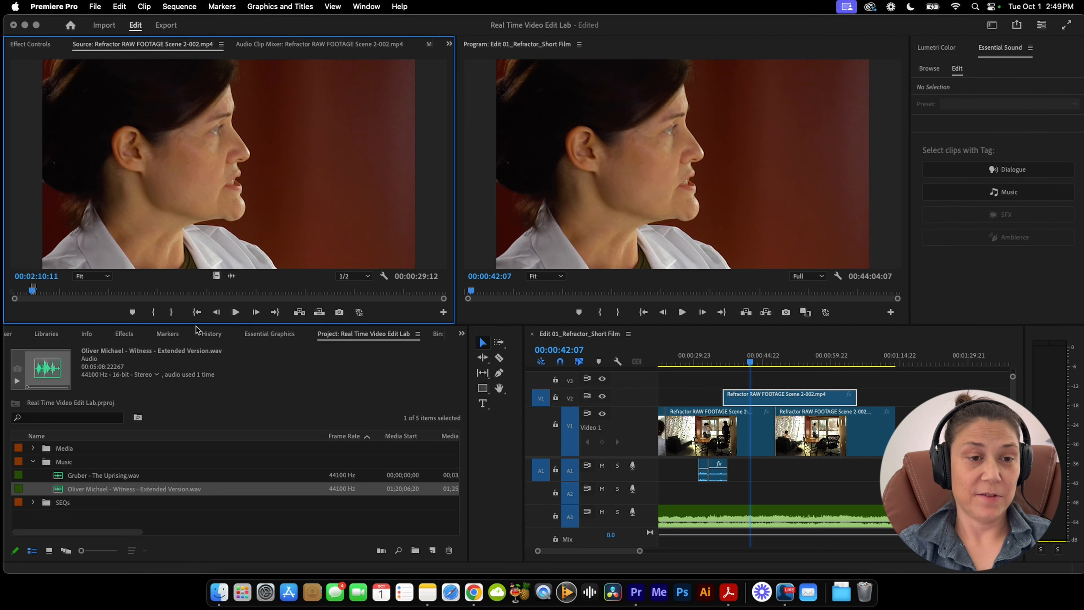
{"action": "left_click_drag", "start_coordinate": [244, 289], "coordinate": [724, 500]}
Trim the start of the close-up's A2 sound clip to 00:00:39:04 and play the dialogue
{"action": "key", "text": "space"}
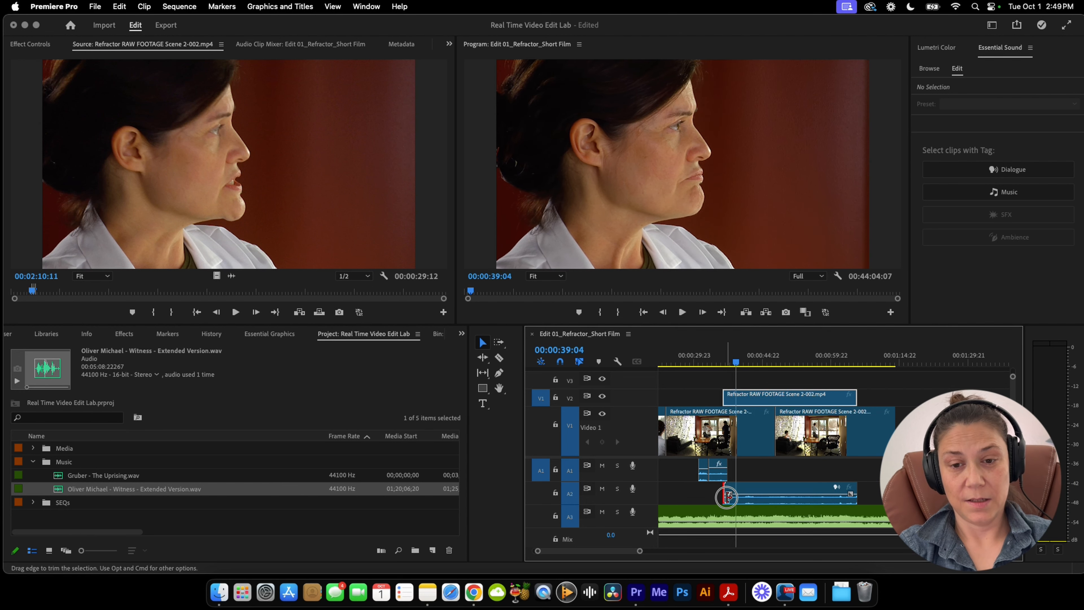
{"action": "left_click_drag", "start_coordinate": [726, 497], "coordinate": [741, 496]}
{"action": "key", "text": "space"}
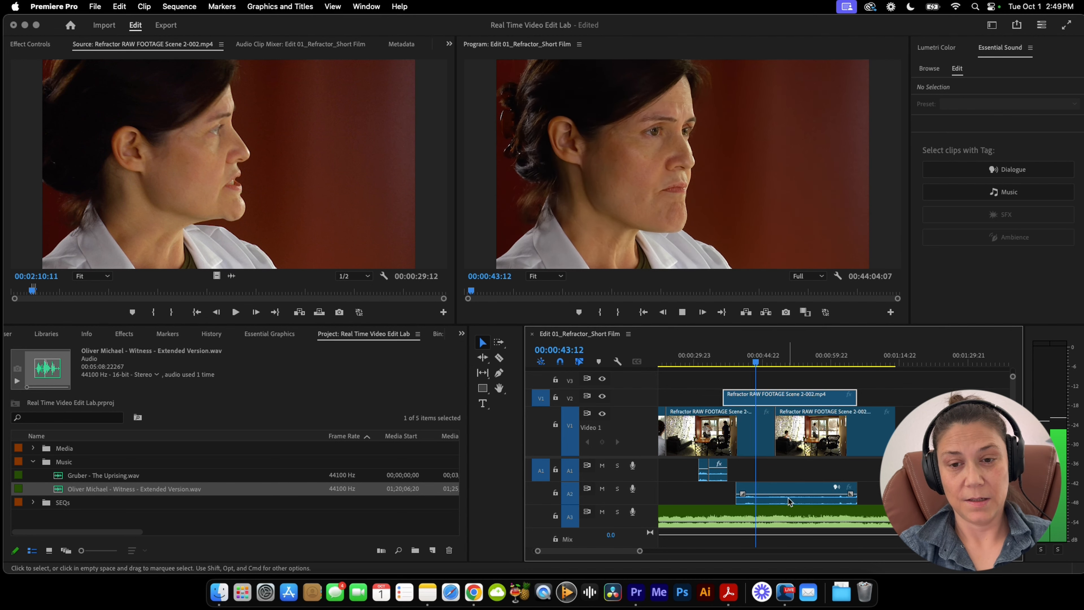
{"action": "key", "text": "space"}
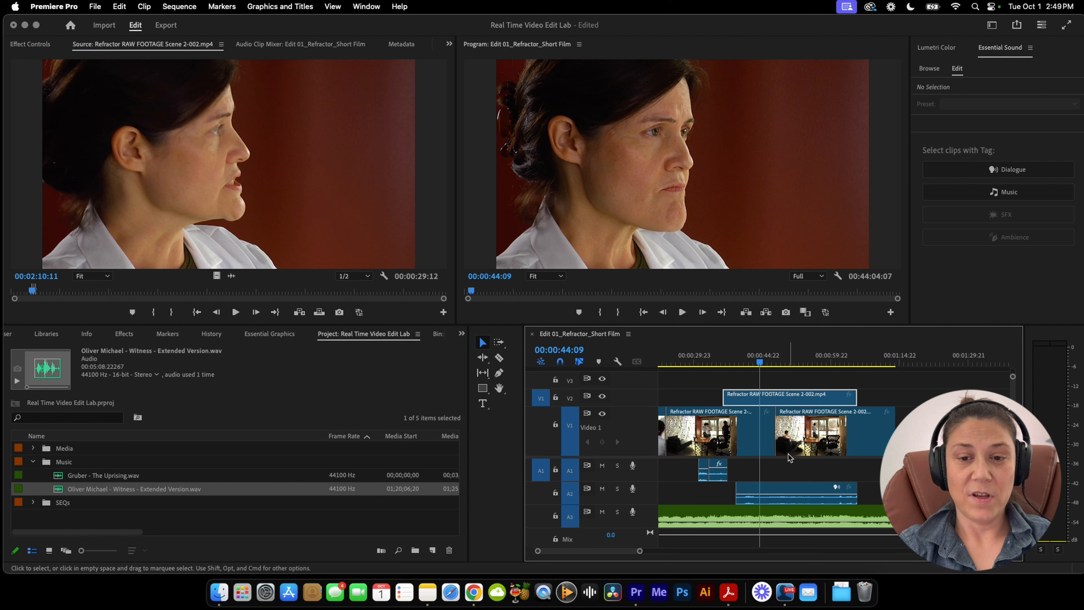
Delete the last wide-shot clip on V1, extend the preceding wide shot's end over its place, and load the extended clip for source viewing
{"action": "left_click", "coordinate": [743, 448]}
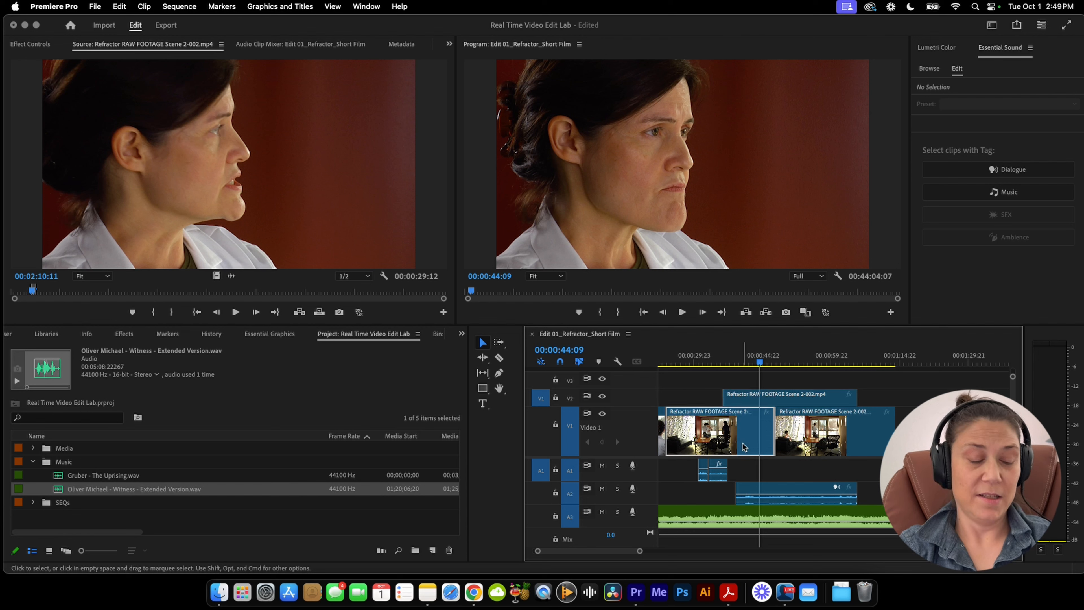
{"action": "double_click", "coordinate": [743, 448]}
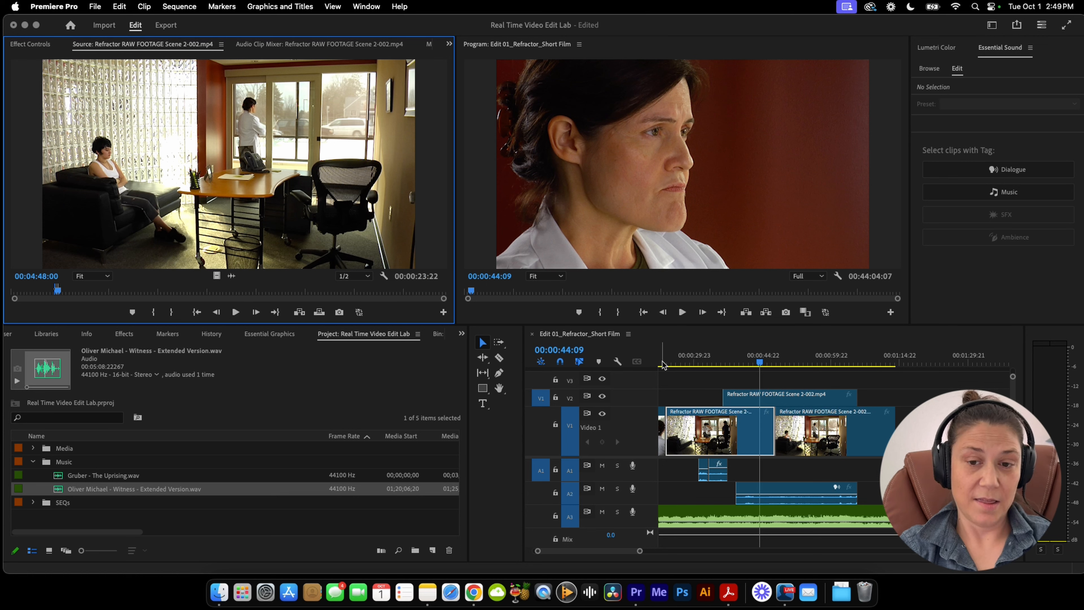
{"action": "left_click", "coordinate": [850, 448]}
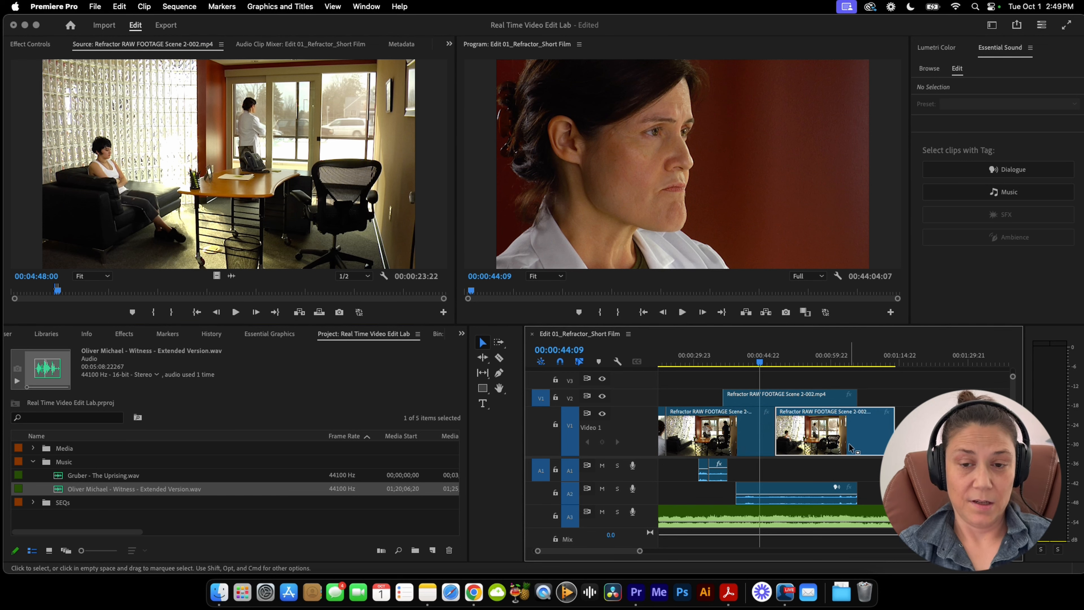
{"action": "key", "text": "Delete"}
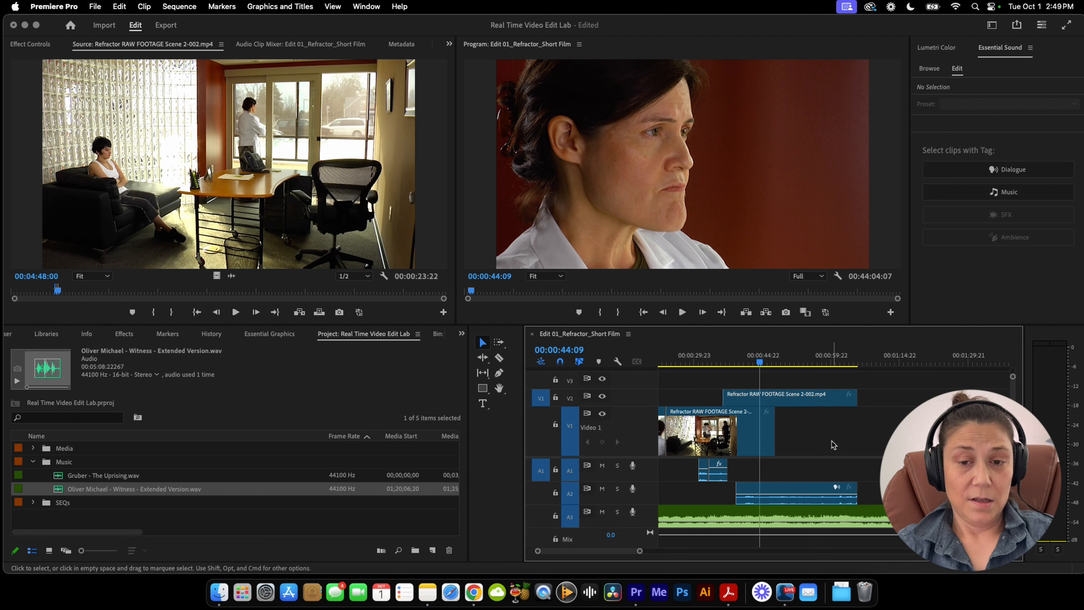
{"action": "left_click_drag", "start_coordinate": [775, 440], "coordinate": [912, 440]}
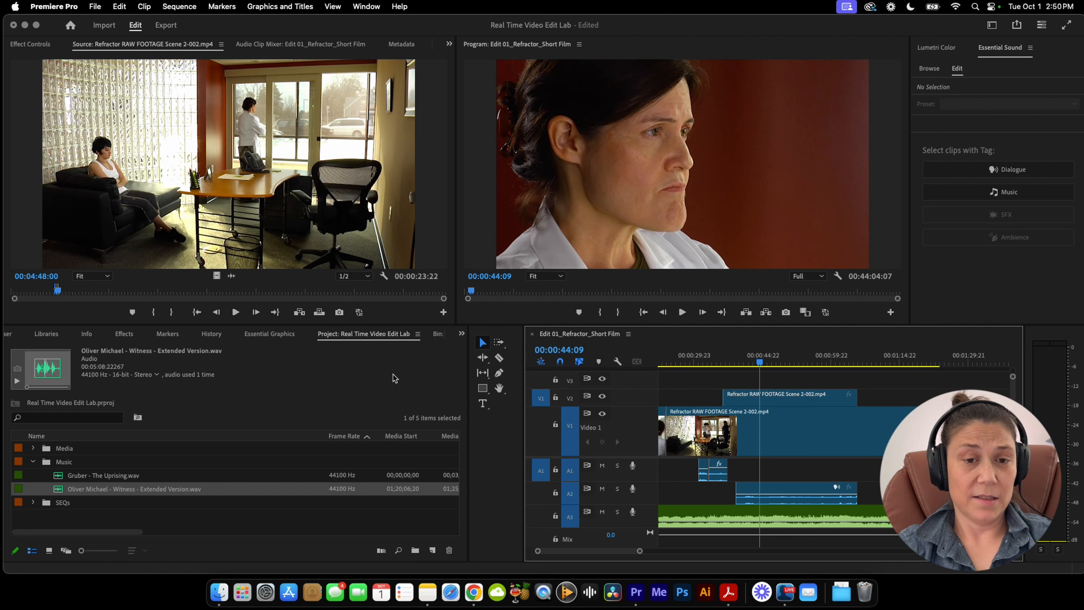
{"action": "double_click", "coordinate": [756, 426]}
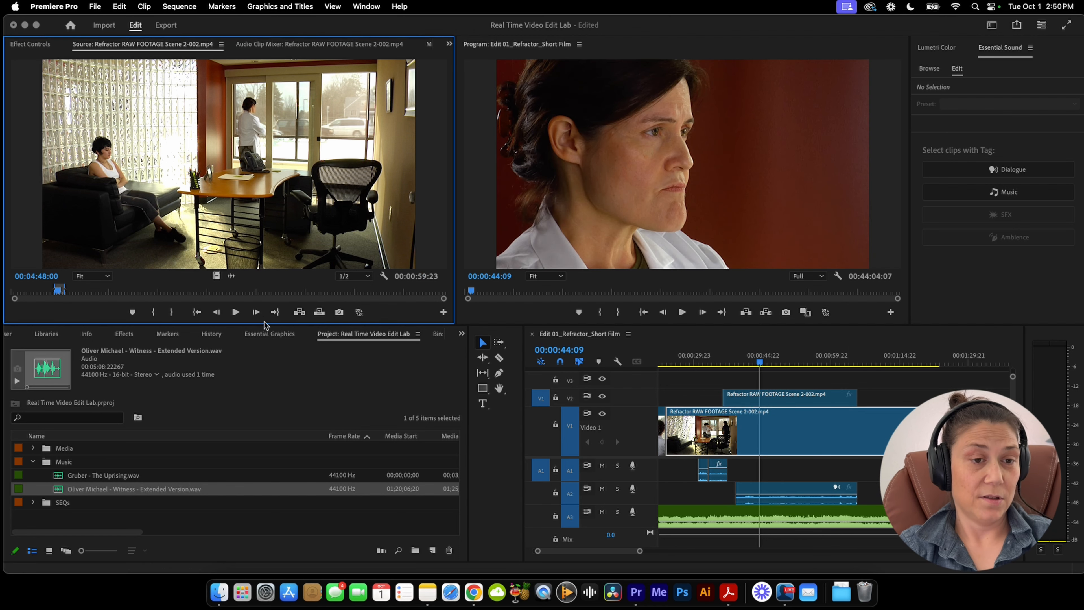
Move the Oliver Michael music clip down one audio track to A4
{"action": "left_click_drag", "start_coordinate": [566, 451], "coordinate": [671, 490]}
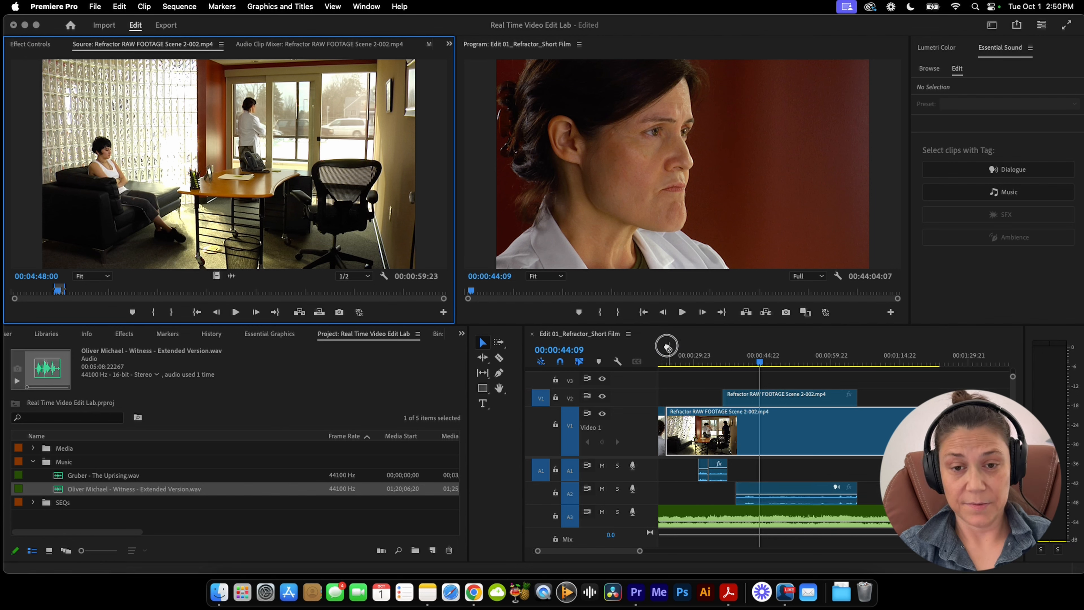
{"action": "left_click", "coordinate": [721, 511]}
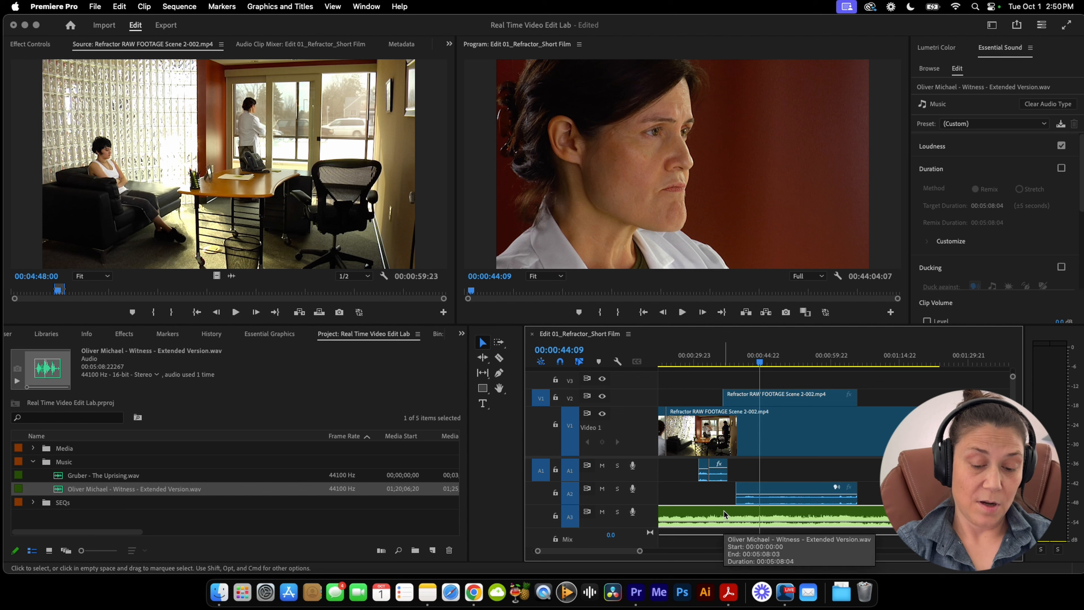
{"action": "key", "text": "alt+Down"}
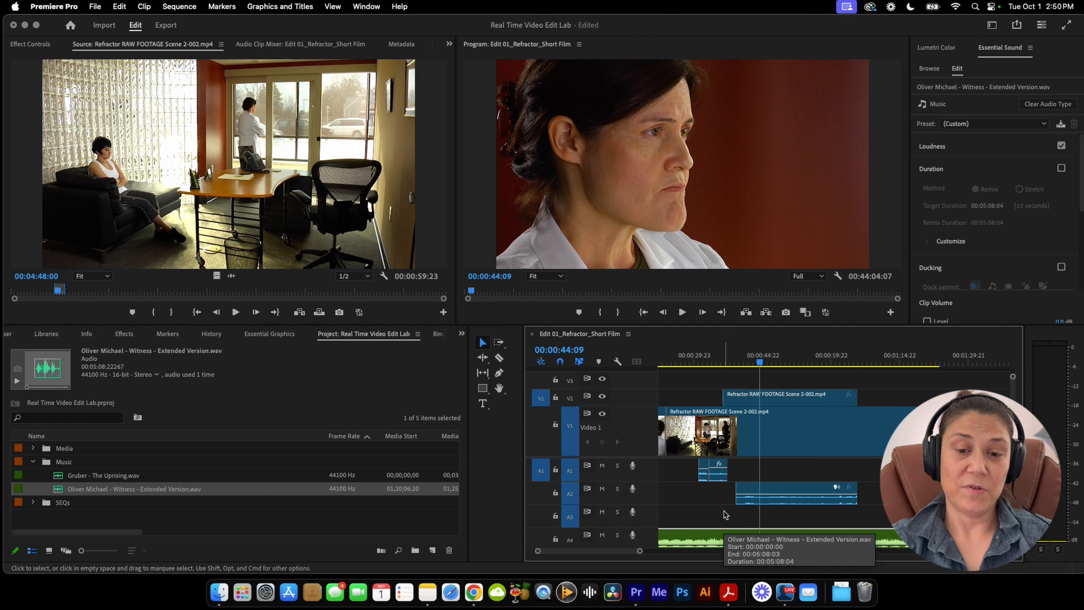
Move the close-up's sound clip from A2 up to A1 and the short sound piece before it down to A2
{"action": "left_click", "coordinate": [768, 489]}
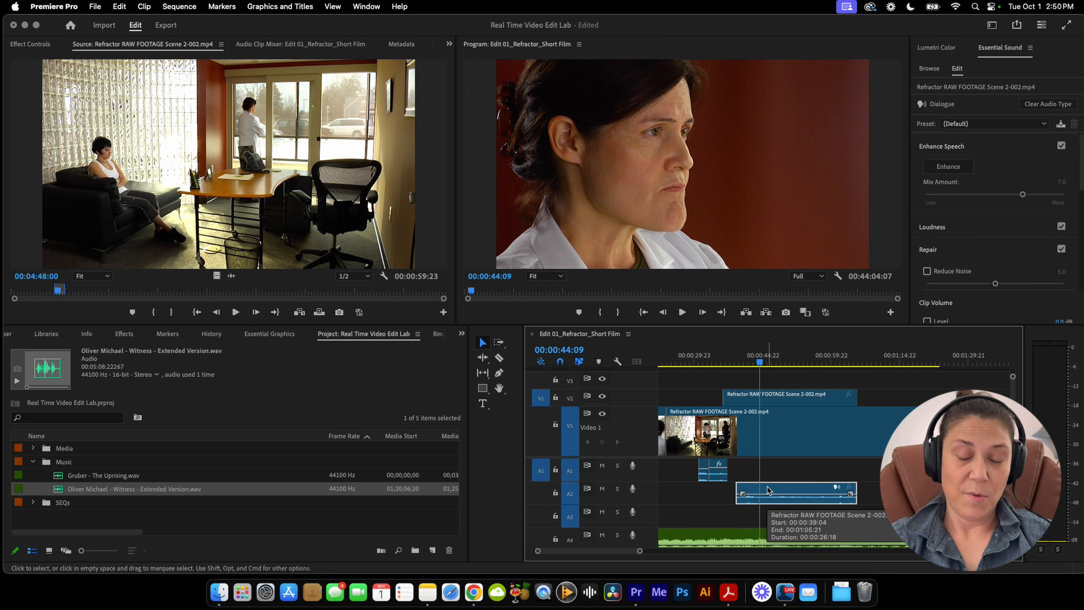
{"action": "left_click_drag", "start_coordinate": [768, 490], "coordinate": [768, 467]}
{"action": "left_click", "coordinate": [719, 479]}
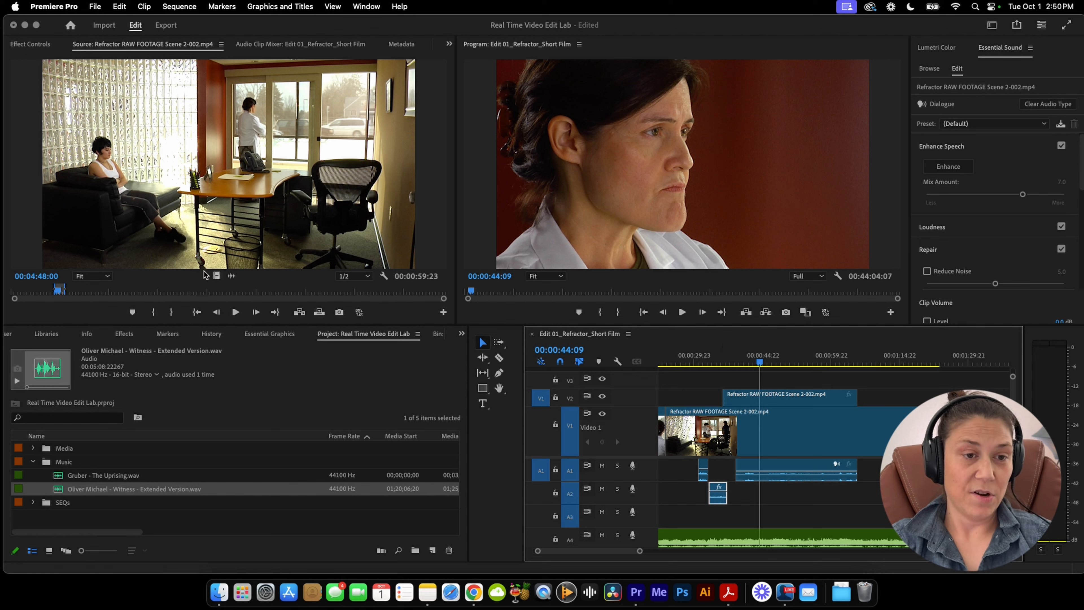
Add the extended wide shot's source audio to A2, aligned with its V1 picture and starting at 00:00:41:04
{"action": "left_click_drag", "start_coordinate": [231, 276], "coordinate": [790, 495]}
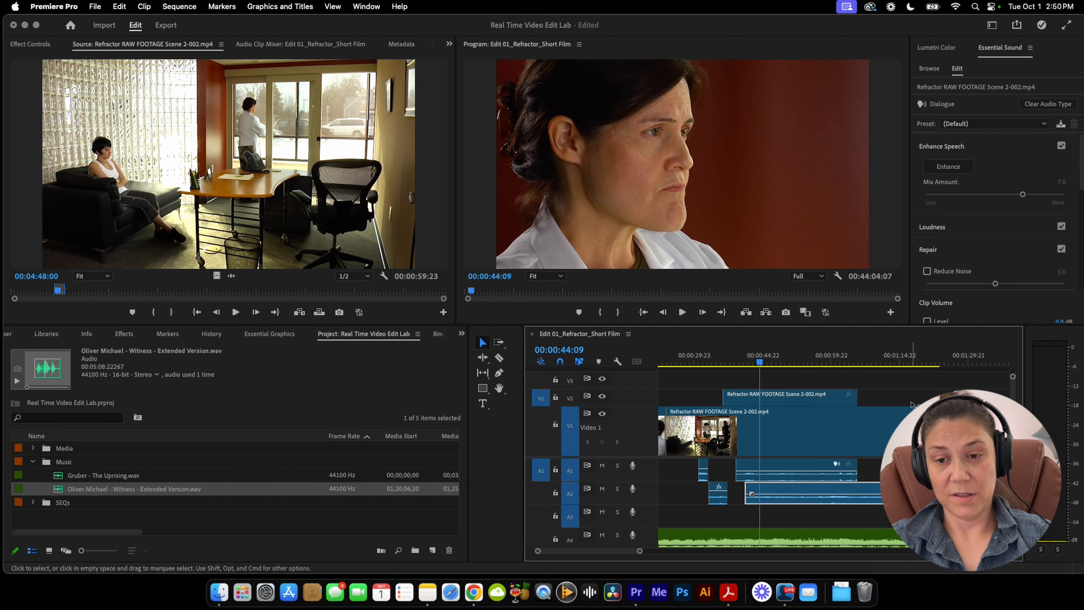
{"action": "left_click", "coordinate": [740, 359]}
{"action": "key", "text": "space"}
{"action": "key", "text": "space"}
Adjust the audio gain of the wide shot's A2 clip and play the dialogue under the close-up
{"action": "left_click", "coordinate": [786, 491]}
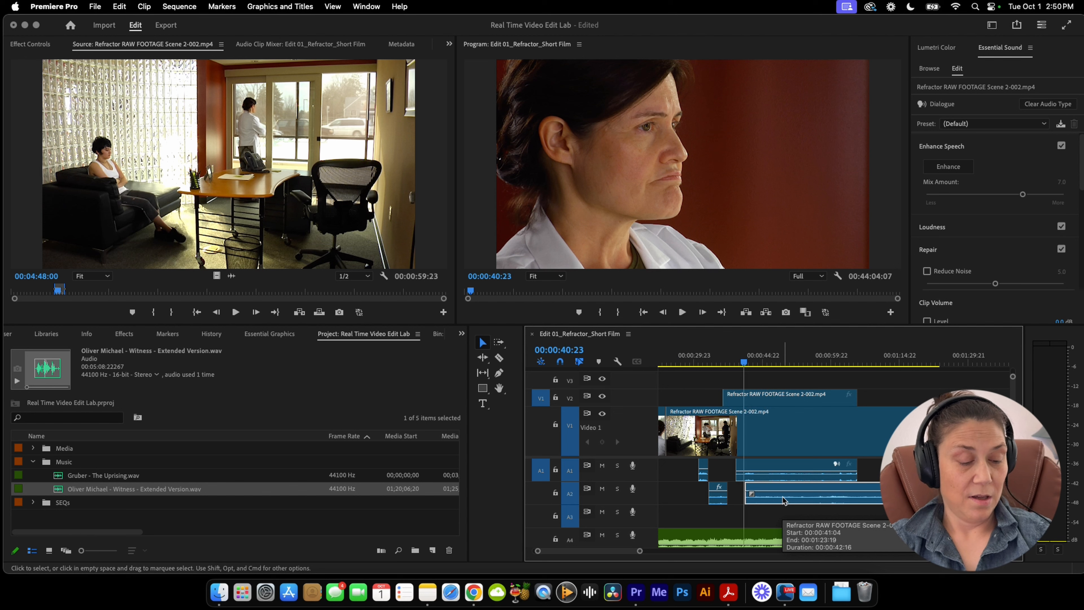
{"action": "key", "text": "g"}
{"action": "key", "text": "Return"}
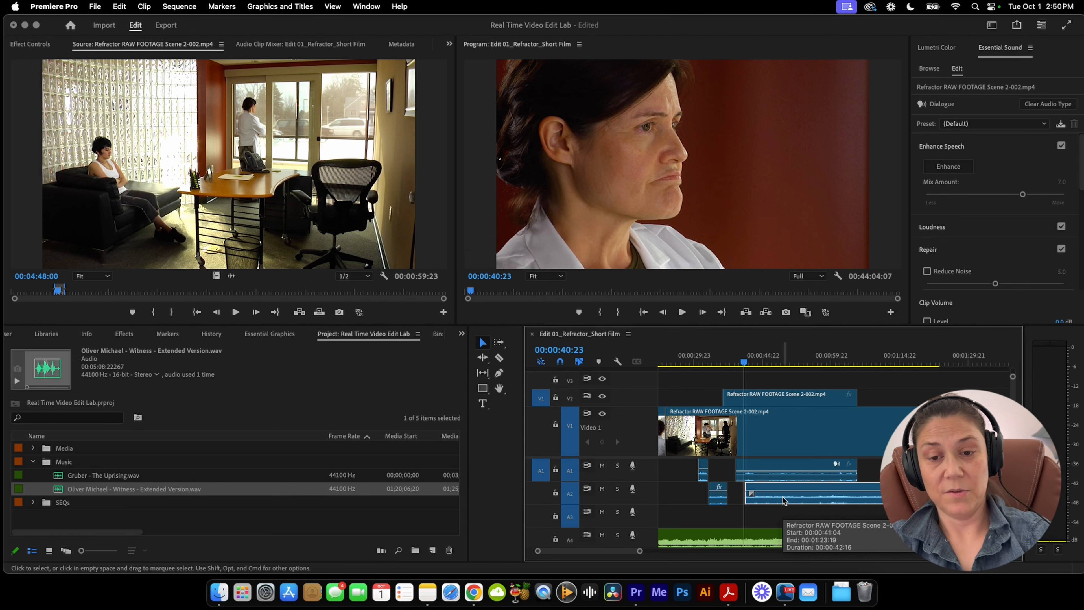
{"action": "key", "text": "space"}
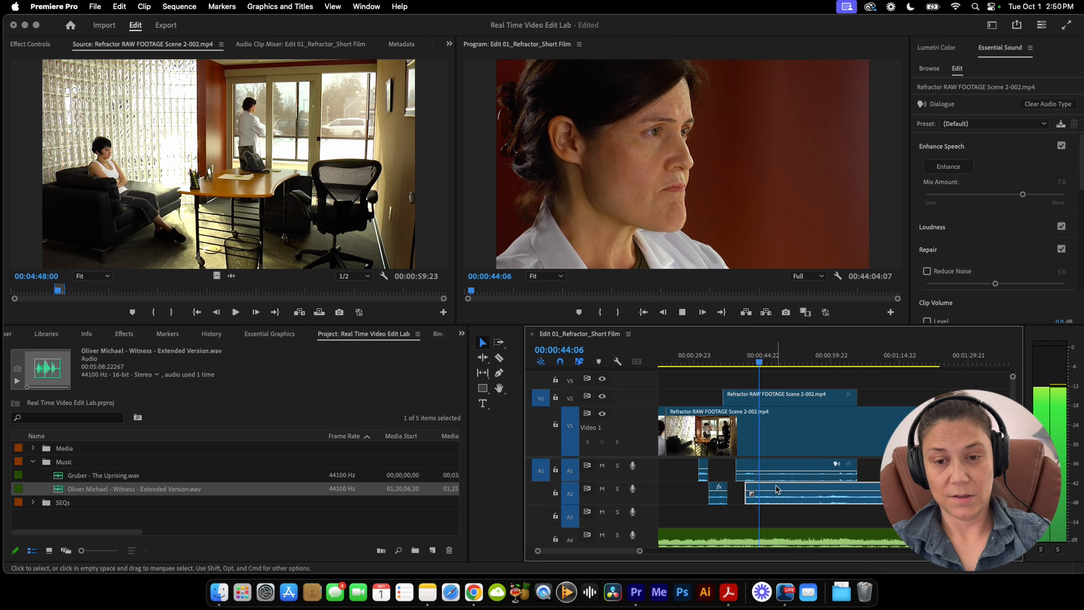
{"action": "key", "text": "space"}
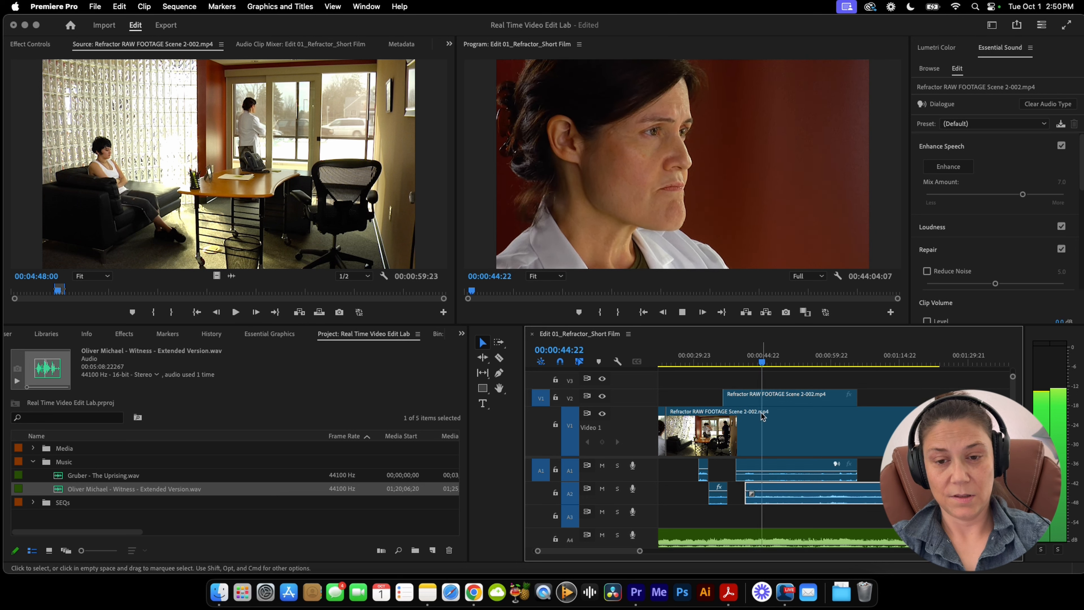
{"action": "left_click", "coordinate": [734, 363]}
{"action": "key", "text": "space"}
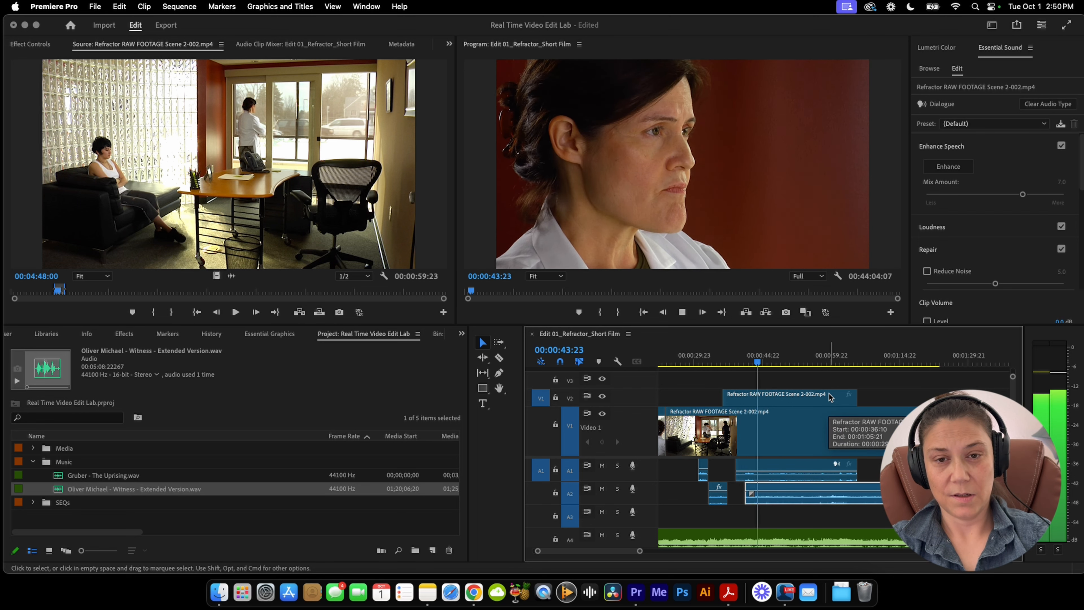
{"action": "key", "text": "space"}
{"action": "key", "text": "space"}
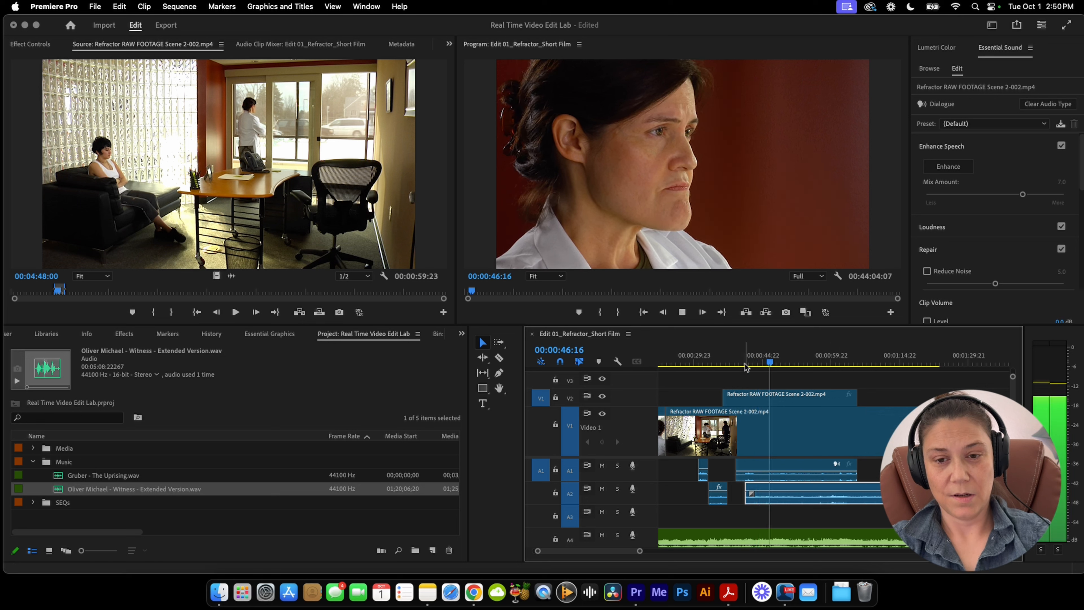
{"action": "key", "text": "Up"}
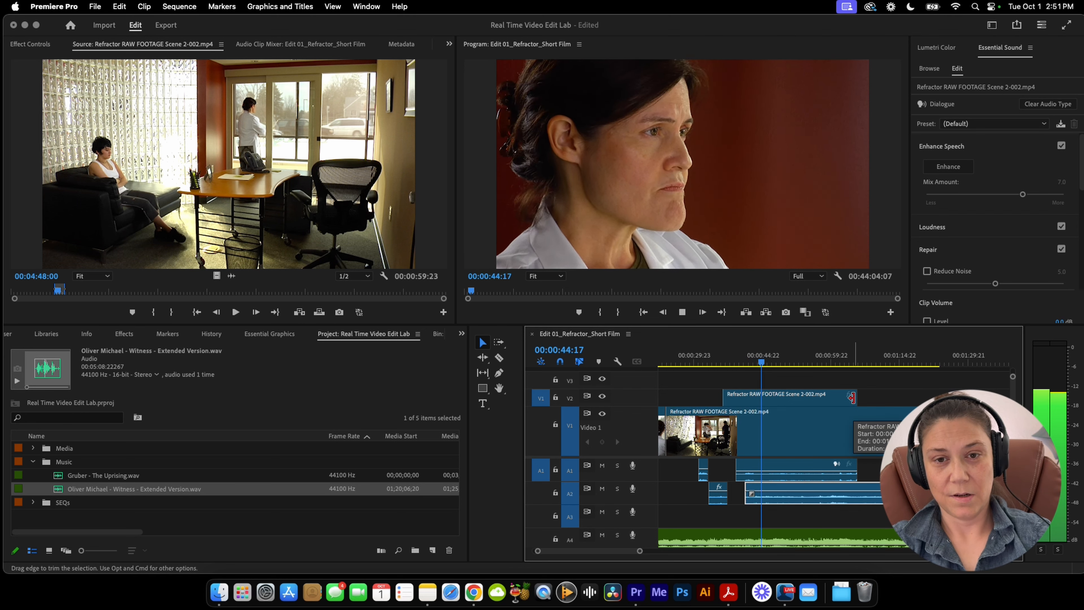
Try ending the V2 close-up at about 00:00:45:00 and play the cut into the wide shot
{"action": "left_click_drag", "start_coordinate": [852, 398], "coordinate": [762, 401]}
{"action": "left_click", "coordinate": [760, 355]}
{"action": "key", "text": "space"}
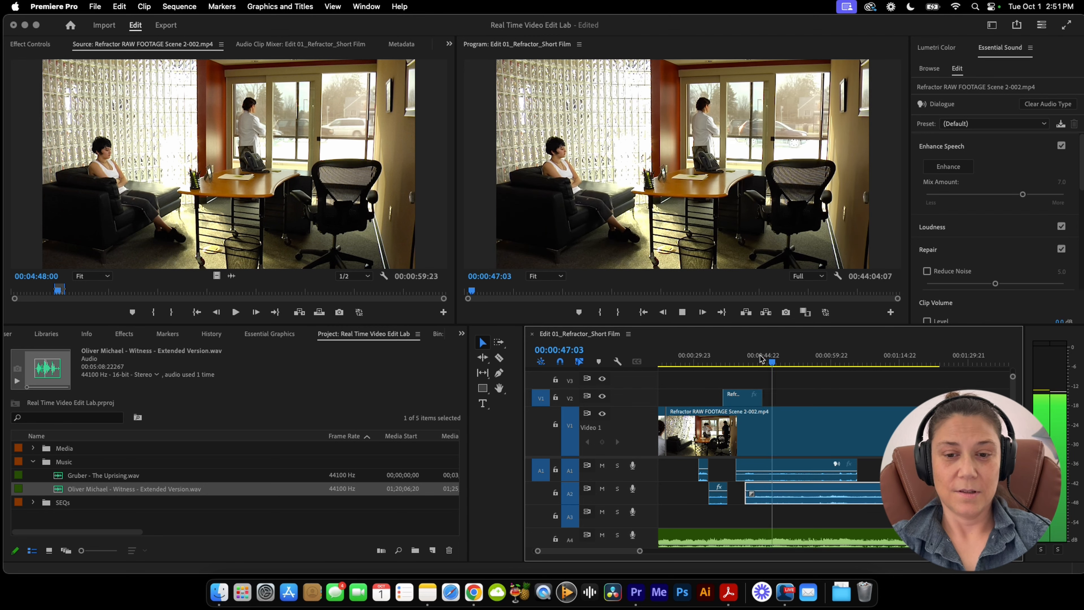
{"action": "key", "text": "space"}
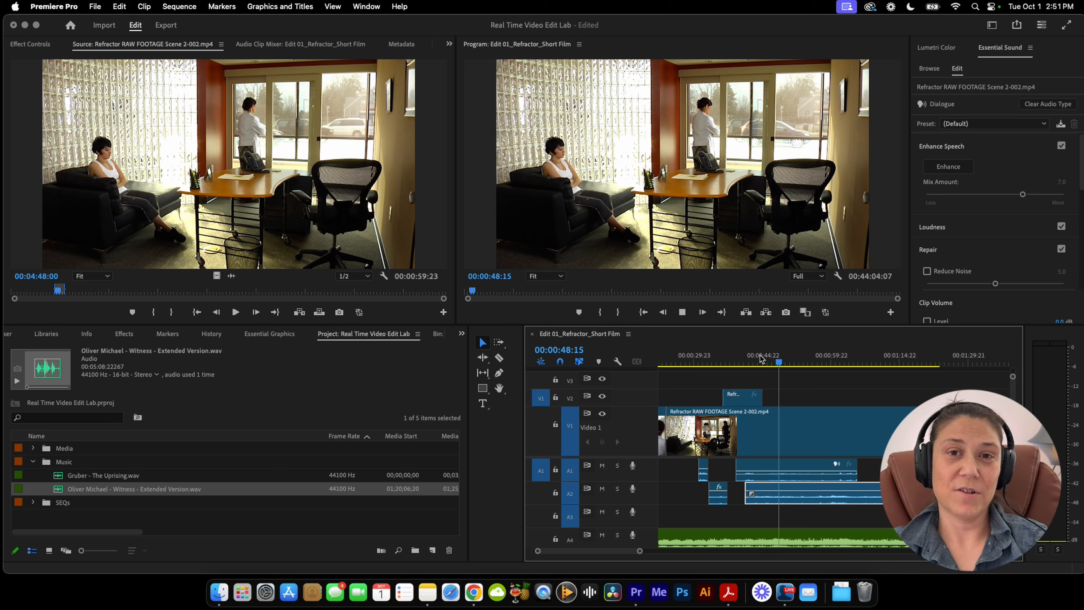
{"action": "key", "text": "space"}
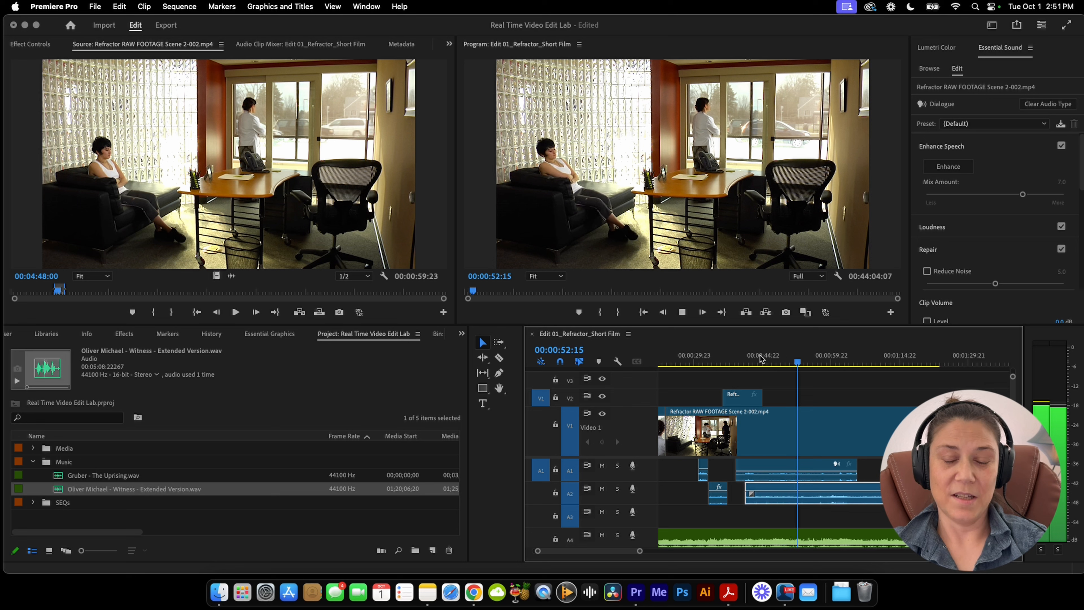
{"action": "key", "text": "space"}
Extend the V2 close-up's end to 00:01:27:05 and replay the dialogue up to 00:00:47:08 to choose a cut point
{"action": "left_click_drag", "start_coordinate": [760, 398], "coordinate": [950, 391]}
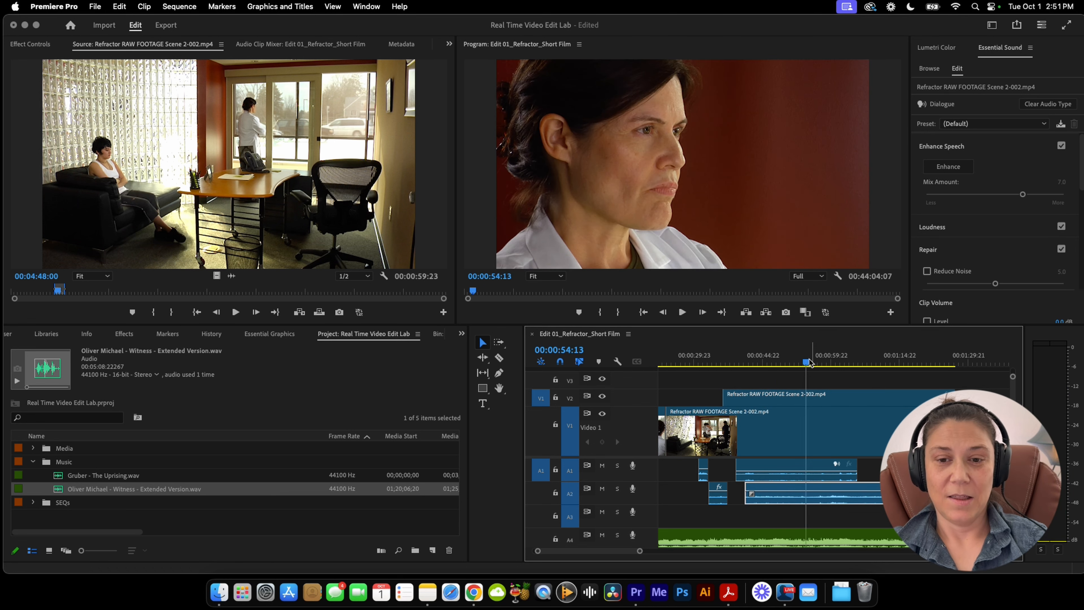
{"action": "left_click", "coordinate": [744, 361]}
{"action": "key", "text": "space"}
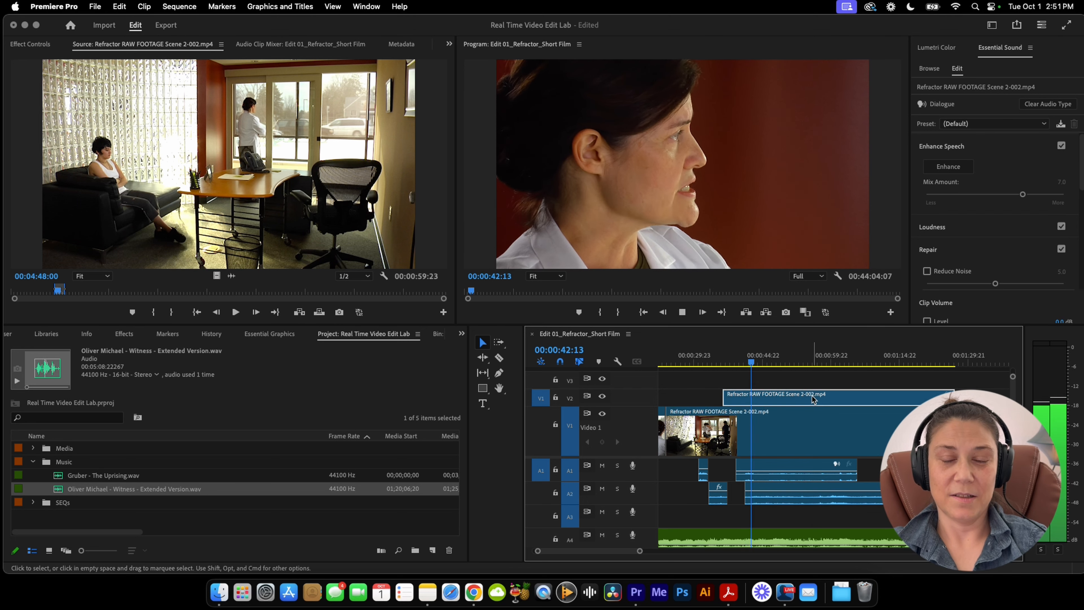
{"action": "left_click", "coordinate": [717, 390]}
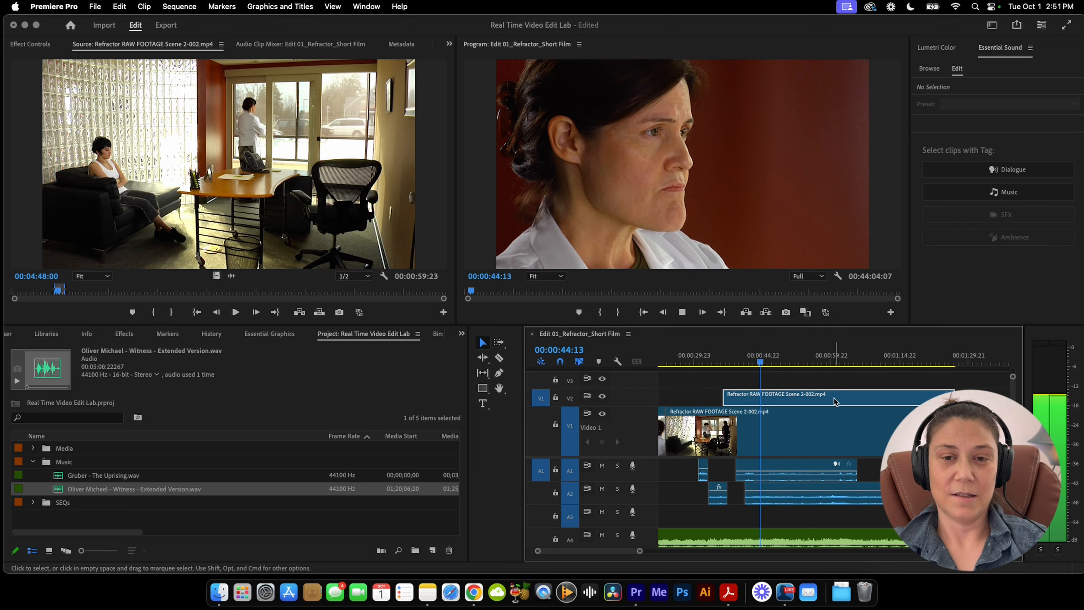
{"action": "left_click", "coordinate": [746, 365]}
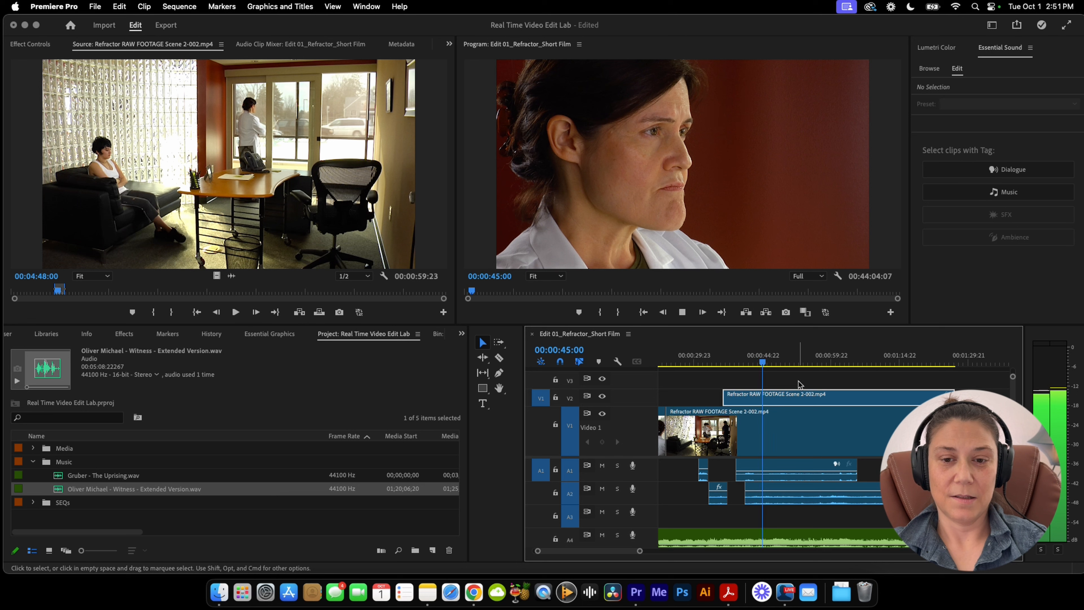
{"action": "key", "text": "space"}
{"action": "key", "text": "space"}
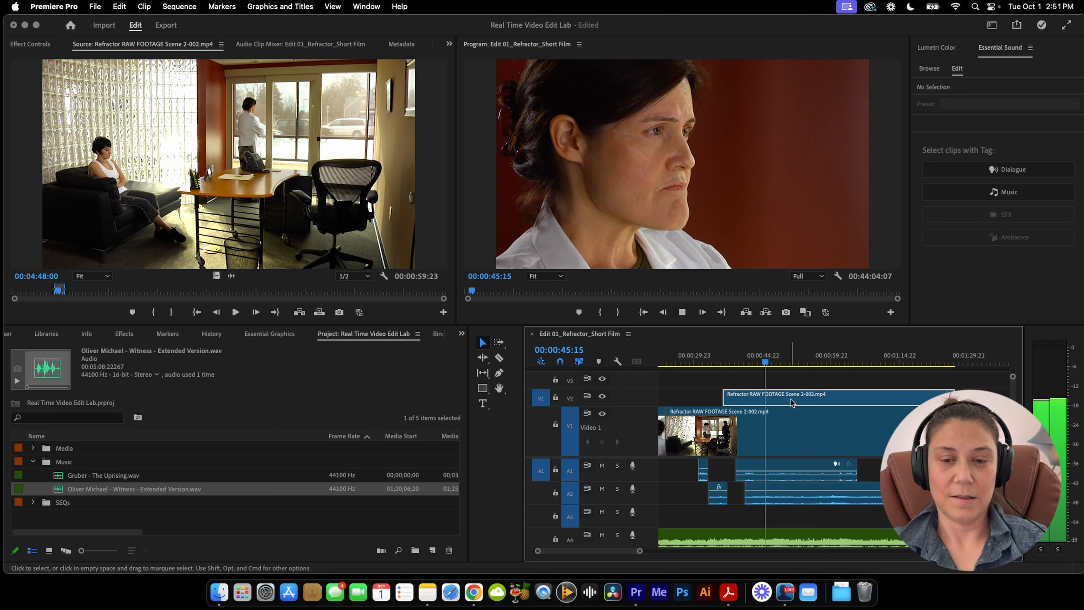
{"action": "key", "text": "space"}
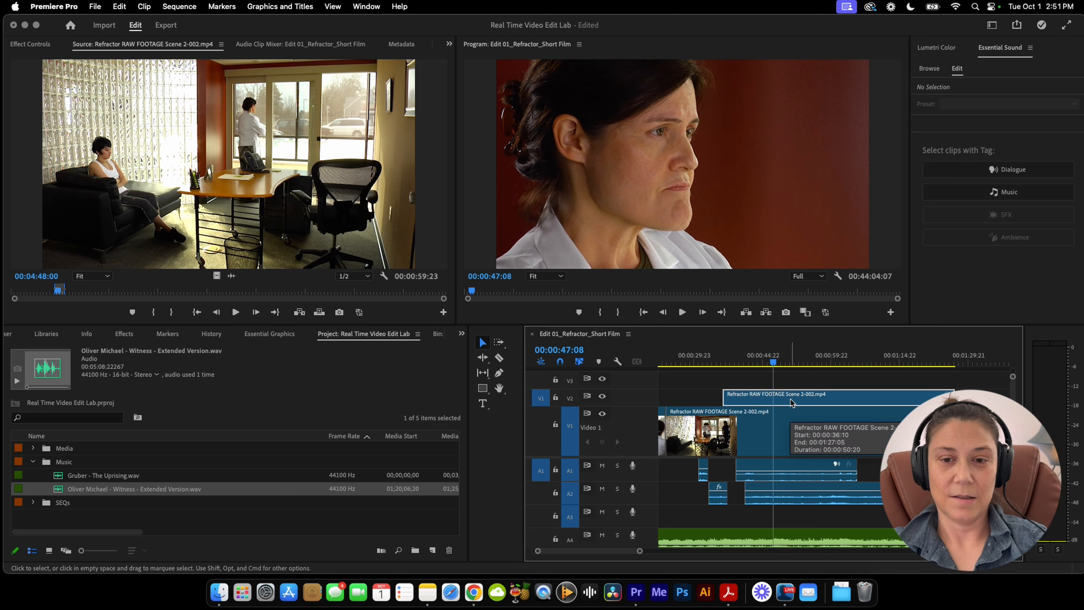
Split the V2 close-up at 00:00:47:08 and trim the second part's start to about 00:00:52:15 to show the wide shot between them
{"action": "key", "text": "super+k"}
{"action": "left_click_drag", "start_coordinate": [778, 397], "coordinate": [847, 398]}
{"action": "key", "text": "space"}
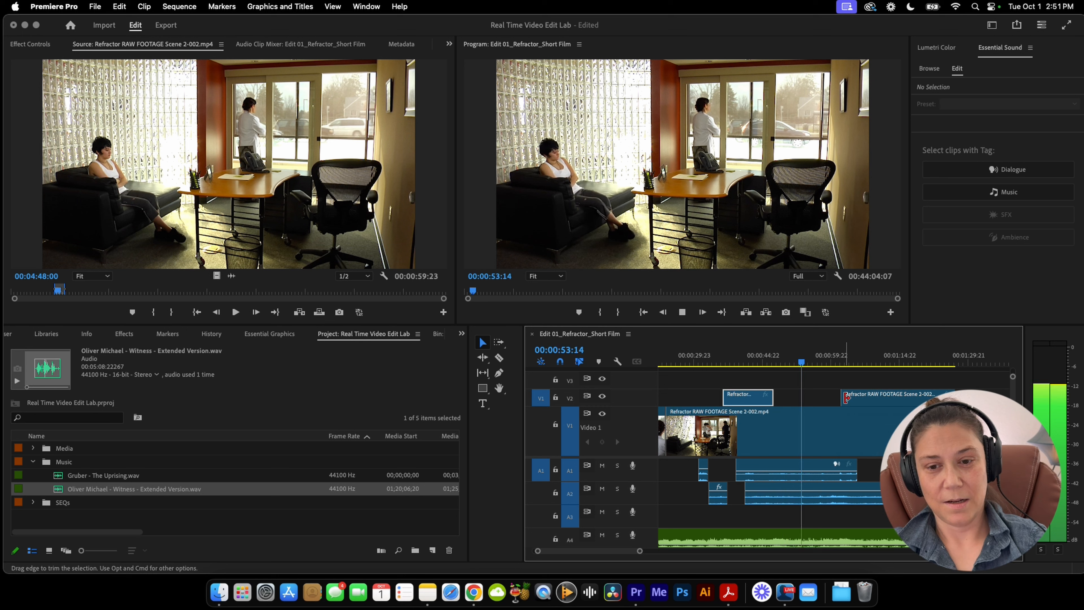
{"action": "left_click", "coordinate": [791, 353]}
{"action": "key", "text": "space"}
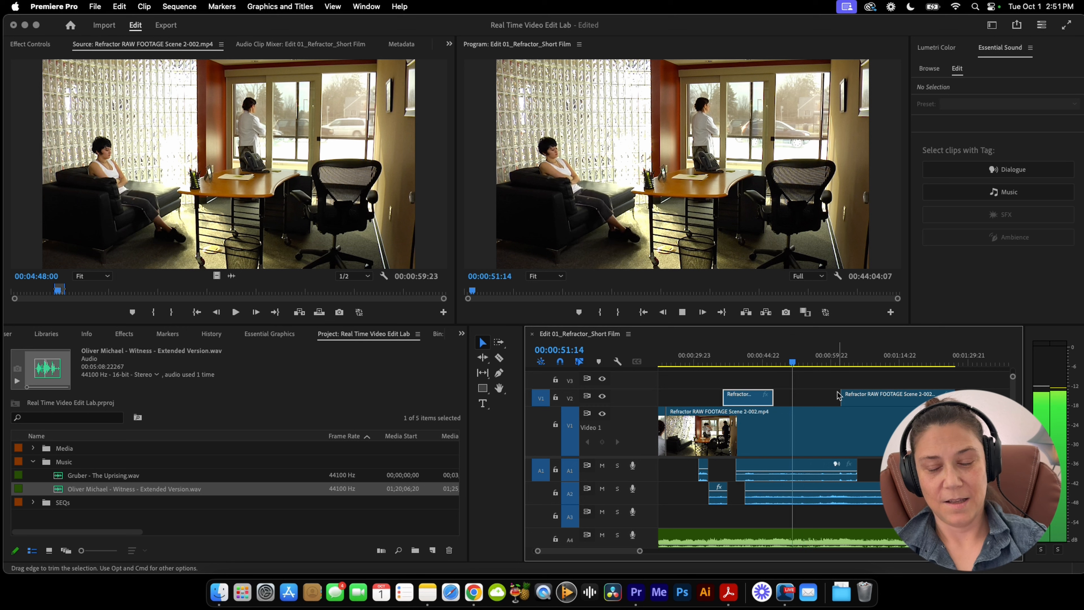
{"action": "key", "text": "space"}
{"action": "left_click_drag", "start_coordinate": [842, 394], "coordinate": [791, 415]}
{"action": "key", "text": "space"}
{"action": "key", "text": "space"}
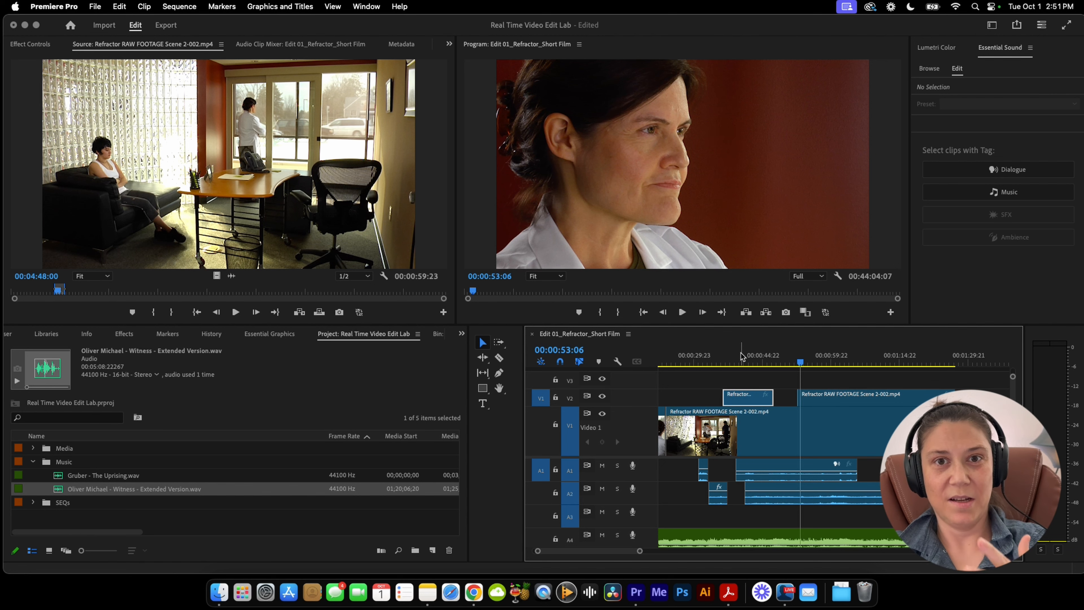
Play the close-up, wide-shot and close-up cuts from 00:00:36:13 and return to 00:00:51:18 with the second close-up selected
{"action": "left_click", "coordinate": [726, 360]}
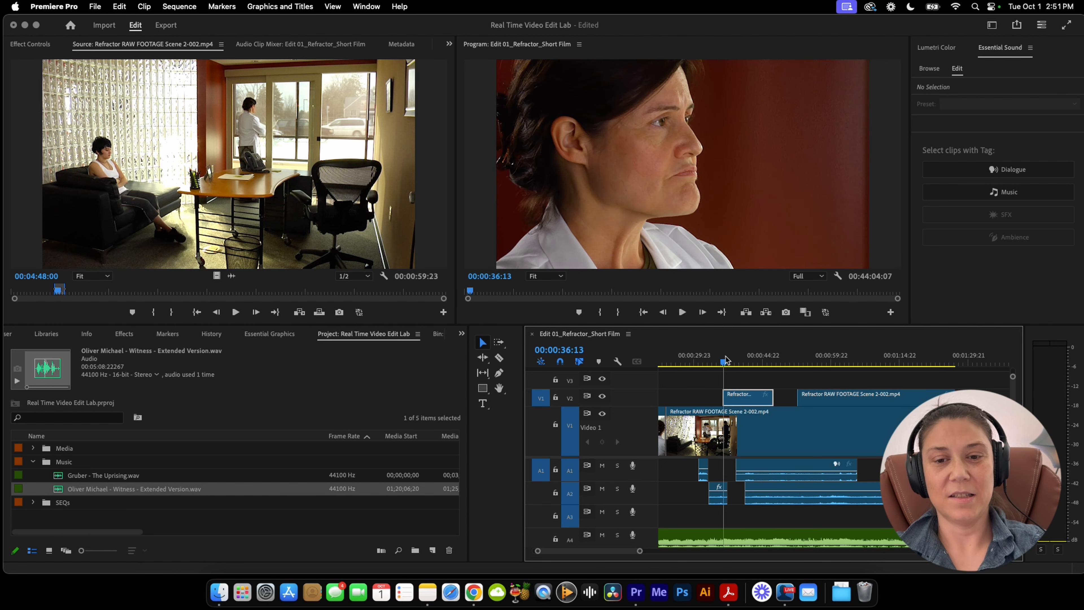
{"action": "key", "text": "space"}
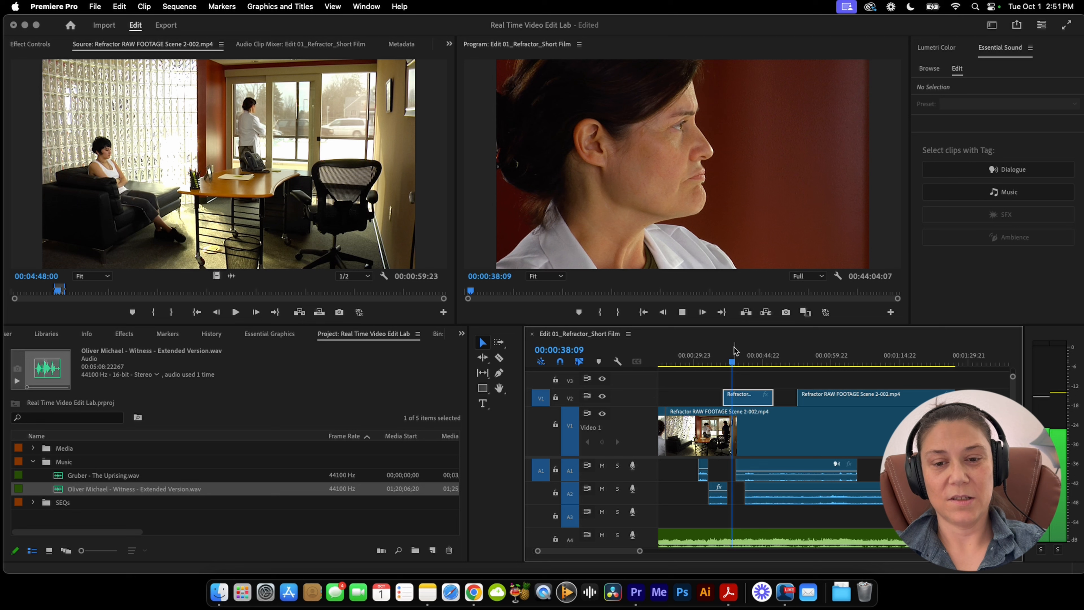
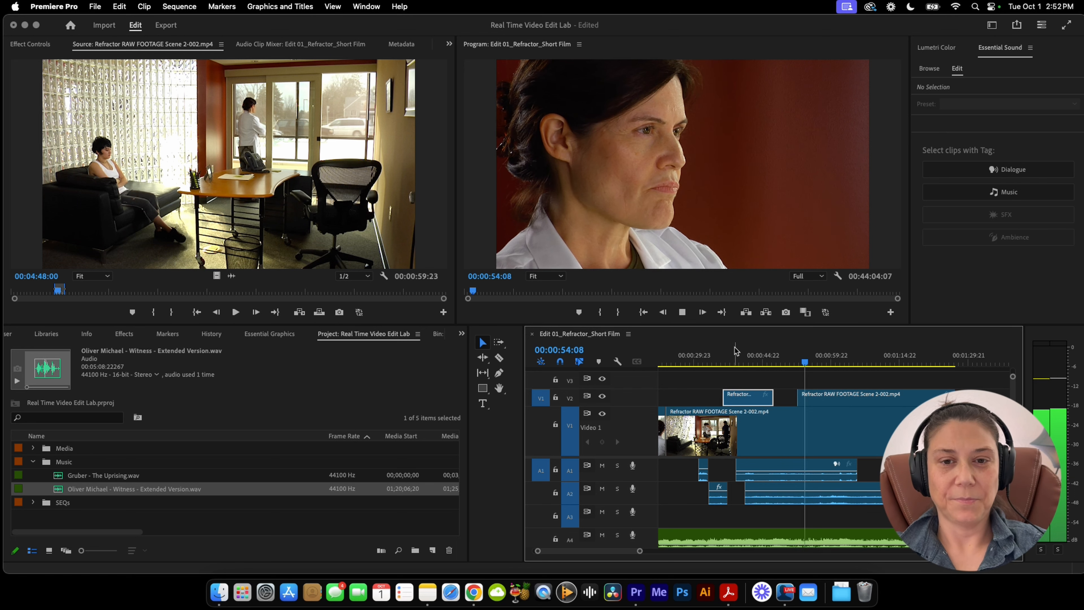
{"action": "left_click", "coordinate": [845, 402]}
{"action": "left_click", "coordinate": [794, 362]}
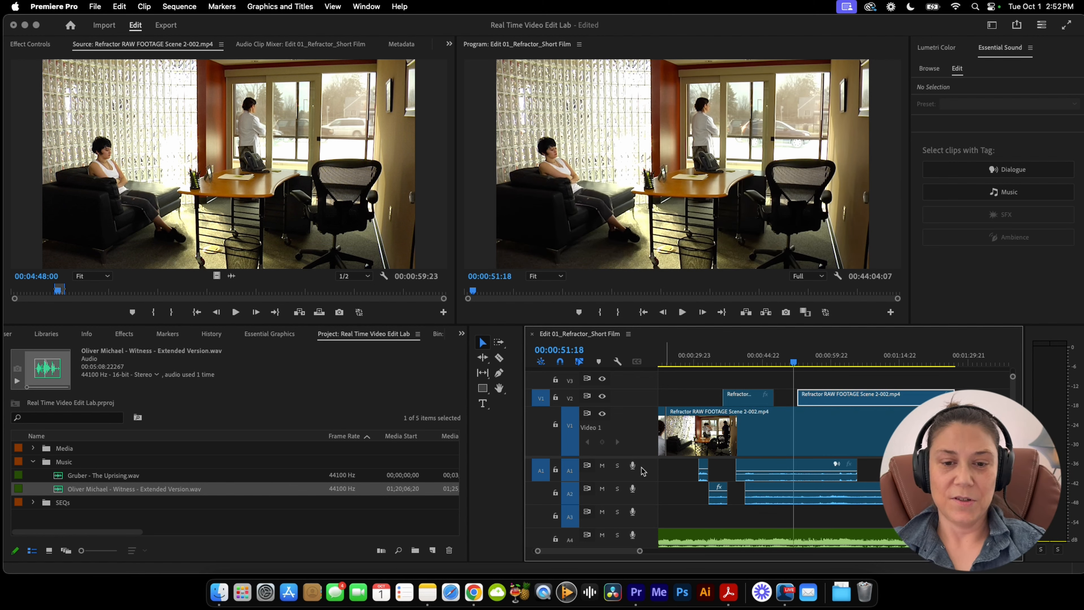
Try starting the second V2 close-up at about 00:00:49:10 and play the cut with A1 soloed
{"action": "left_click", "coordinate": [617, 468]}
{"action": "key", "text": "space"}
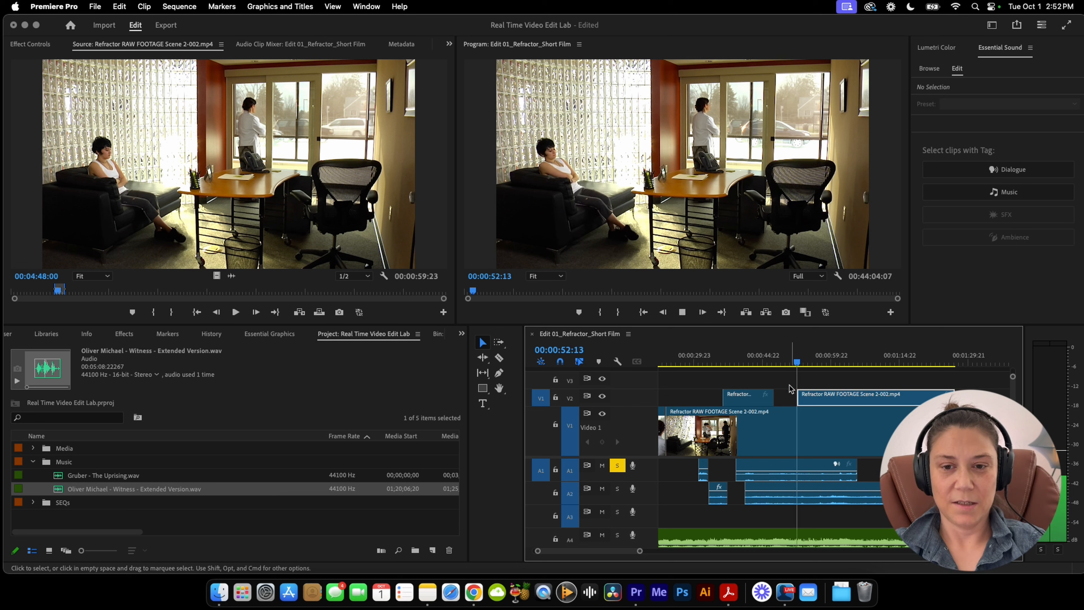
{"action": "left_click", "coordinate": [783, 362]}
{"action": "left_click_drag", "start_coordinate": [799, 397], "coordinate": [784, 397]}
{"action": "key", "text": "space"}
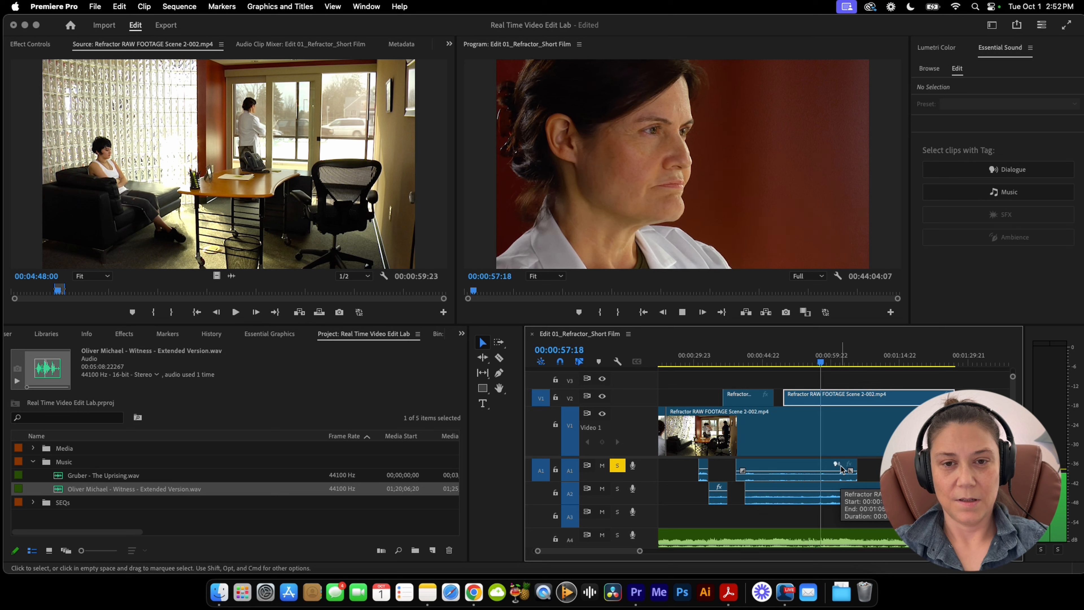
{"action": "left_click", "coordinate": [819, 357]}
{"action": "left_click", "coordinate": [778, 360]}
{"action": "key", "text": "space"}
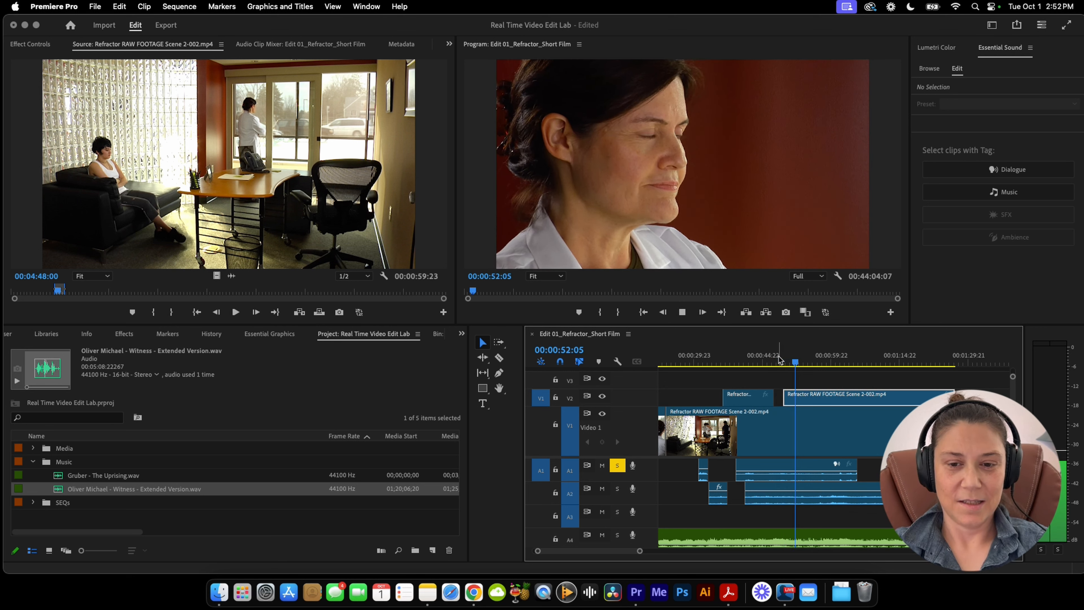
Compare the A2 and A1 dialogue recordings under the second close-up by soloing each track during playback
{"action": "left_click", "coordinate": [617, 465]}
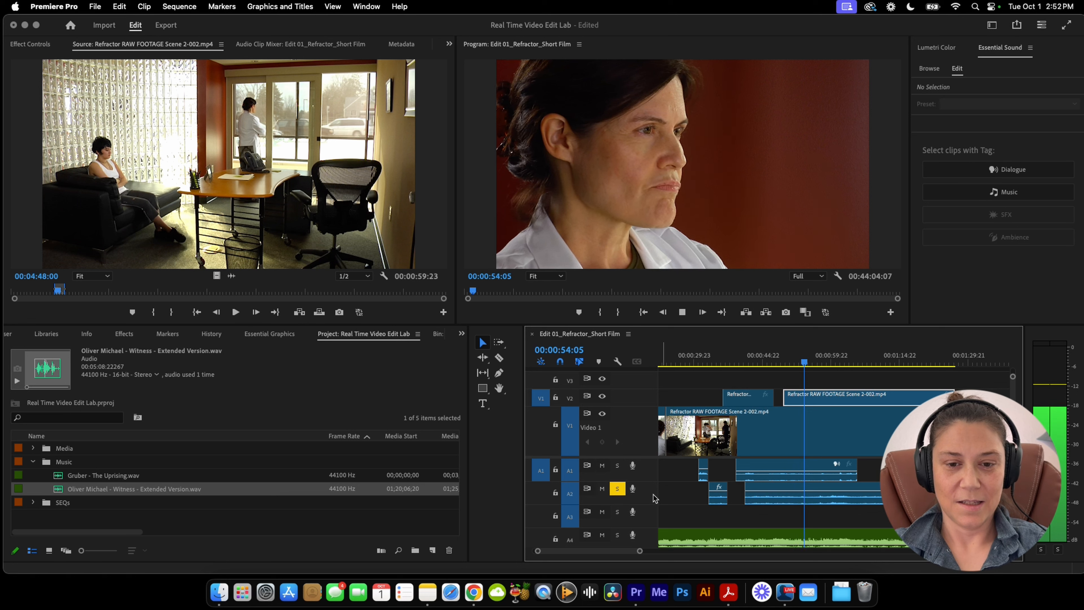
{"action": "left_click", "coordinate": [782, 355]}
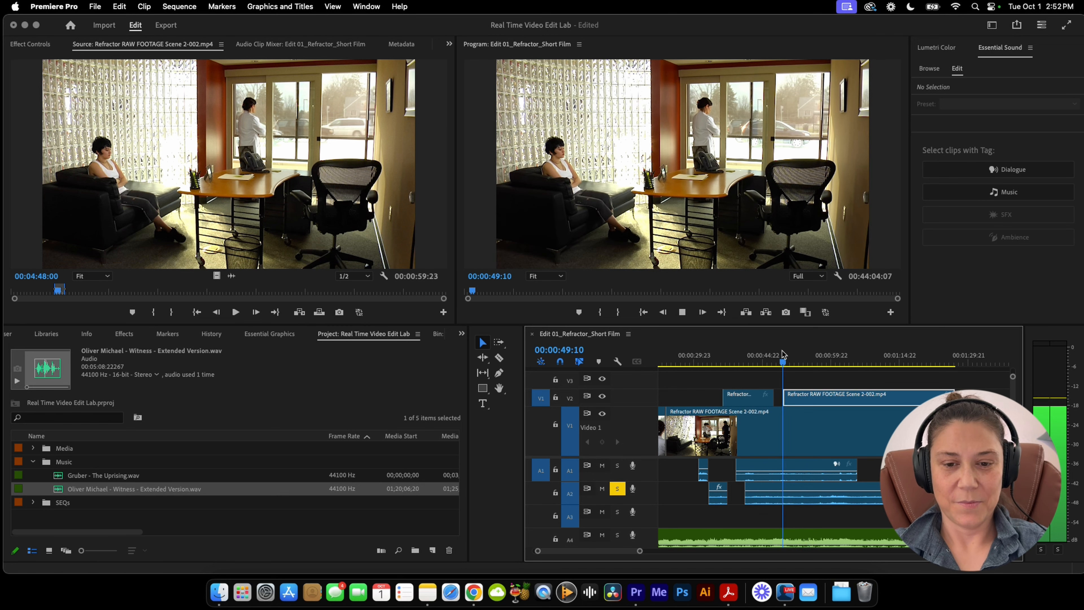
{"action": "left_click", "coordinate": [818, 495]}
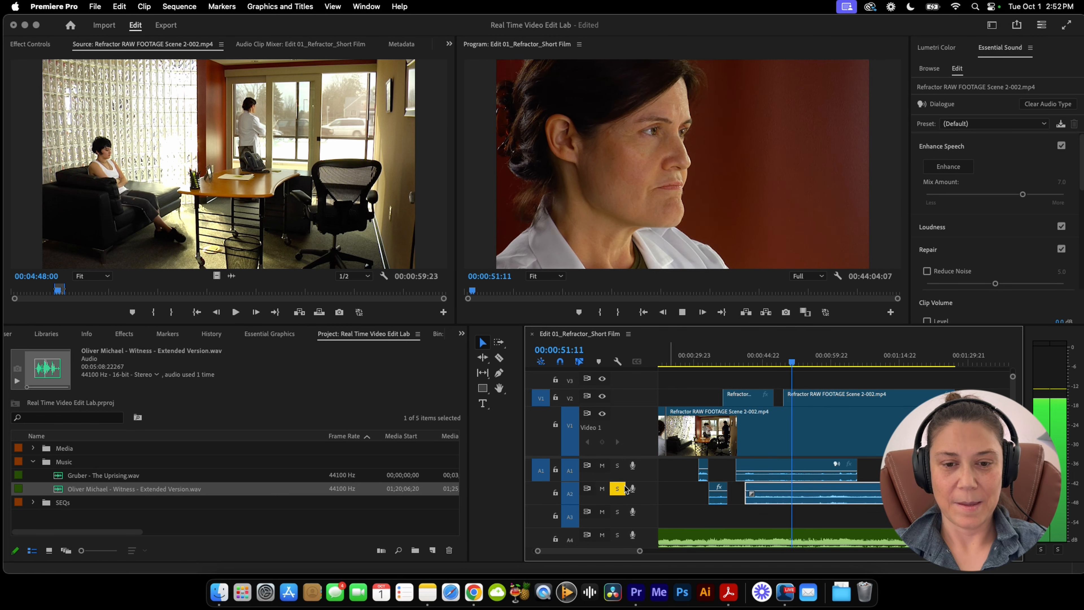
{"action": "right_click", "coordinate": [624, 488]}
{"action": "left_click", "coordinate": [622, 490]}
{"action": "right_click", "coordinate": [620, 491]}
{"action": "left_click", "coordinate": [616, 491]}
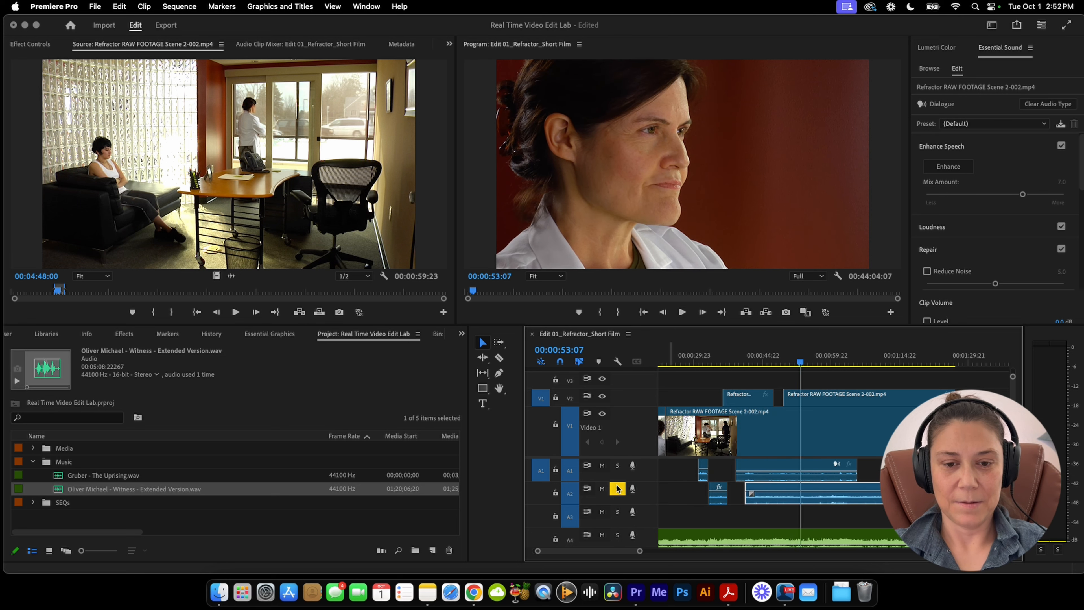
{"action": "left_click", "coordinate": [617, 489]}
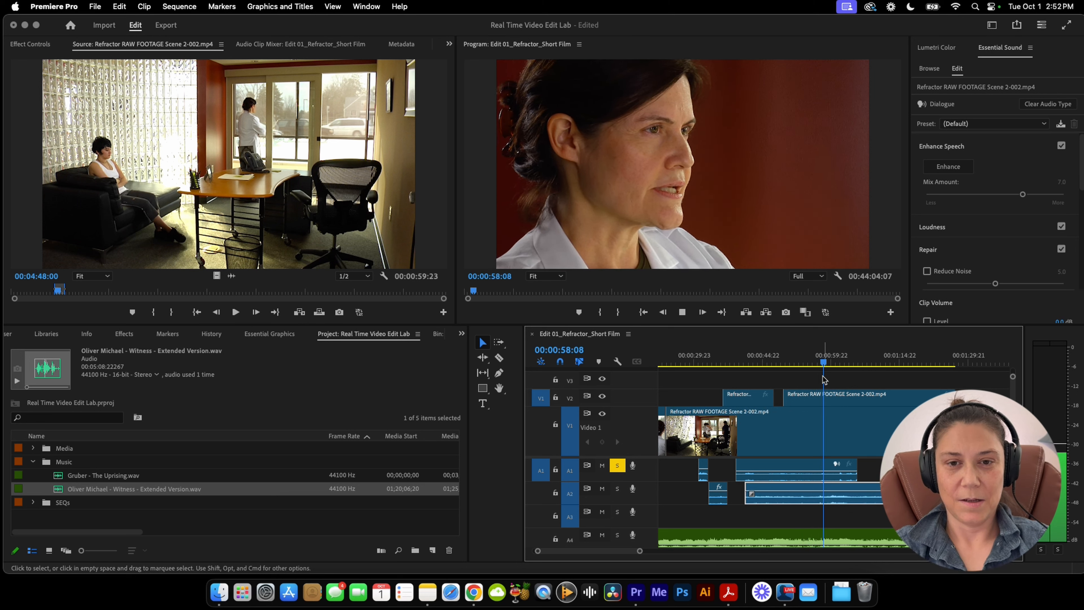
Split the second V2 close-up and its A1 dialogue at 00:00:57:17 and delete the pieces before the split
{"action": "left_click", "coordinate": [819, 359]}
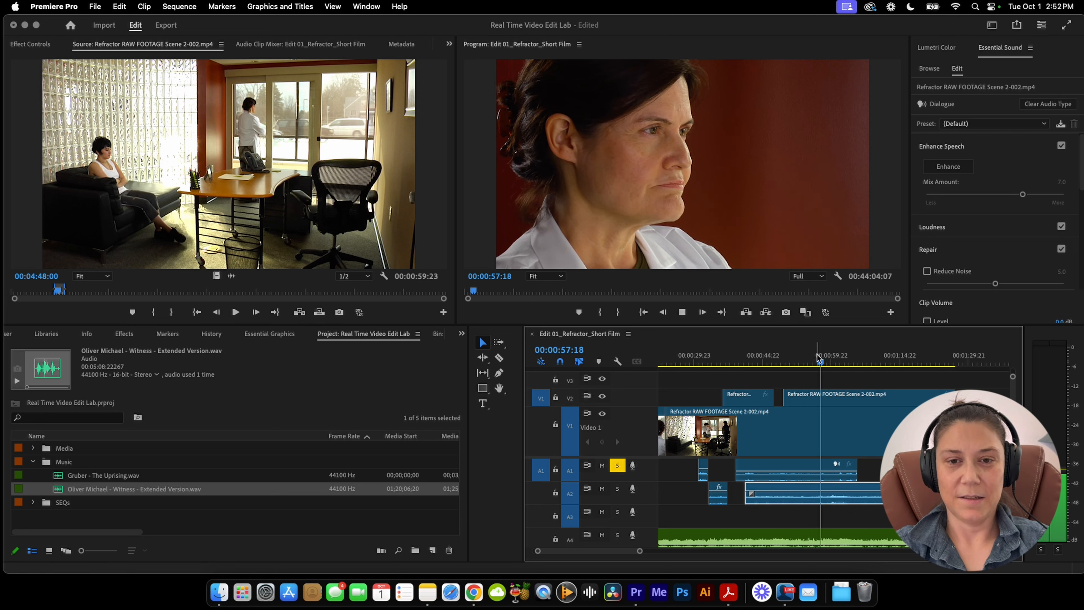
{"action": "key", "text": "space"}
{"action": "key", "text": "Left"}
{"action": "key", "text": "Left"}
{"action": "key", "text": "Left"}
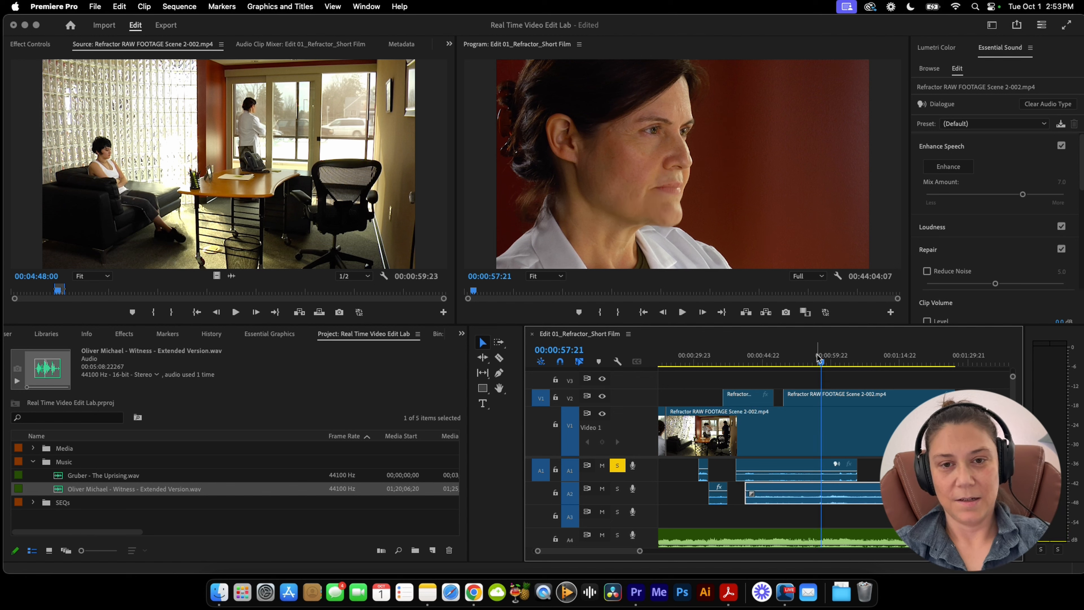
{"action": "key", "text": "Left"}
{"action": "key", "text": "Left"}
{"action": "key", "text": "Left"}
{"action": "key", "text": "Left"}
{"action": "left_click", "coordinate": [837, 399]}
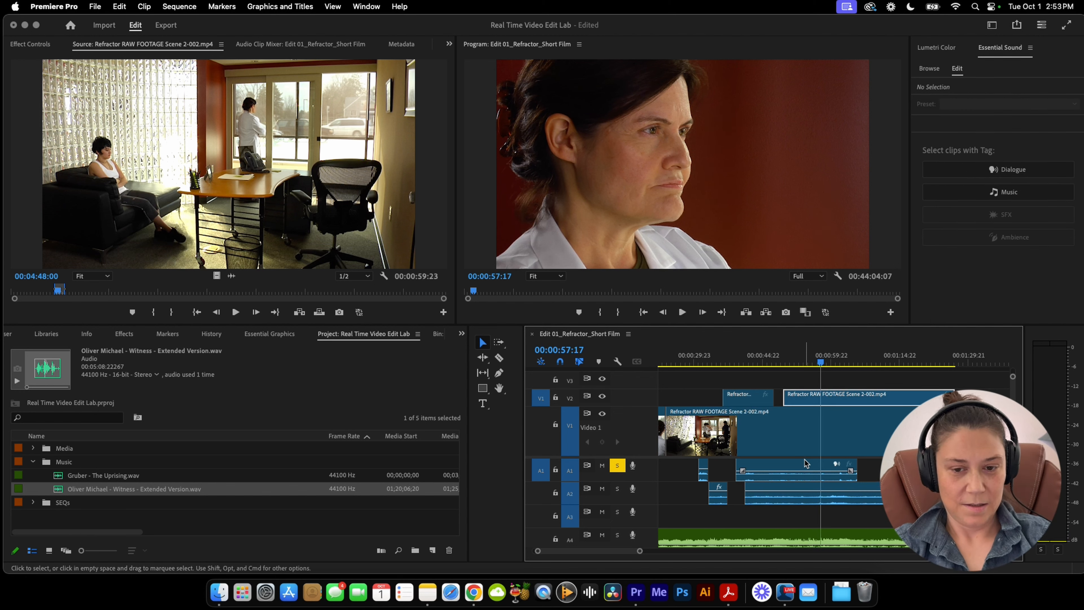
{"action": "left_click", "coordinate": [799, 468]}
{"action": "key", "text": "super+k"}
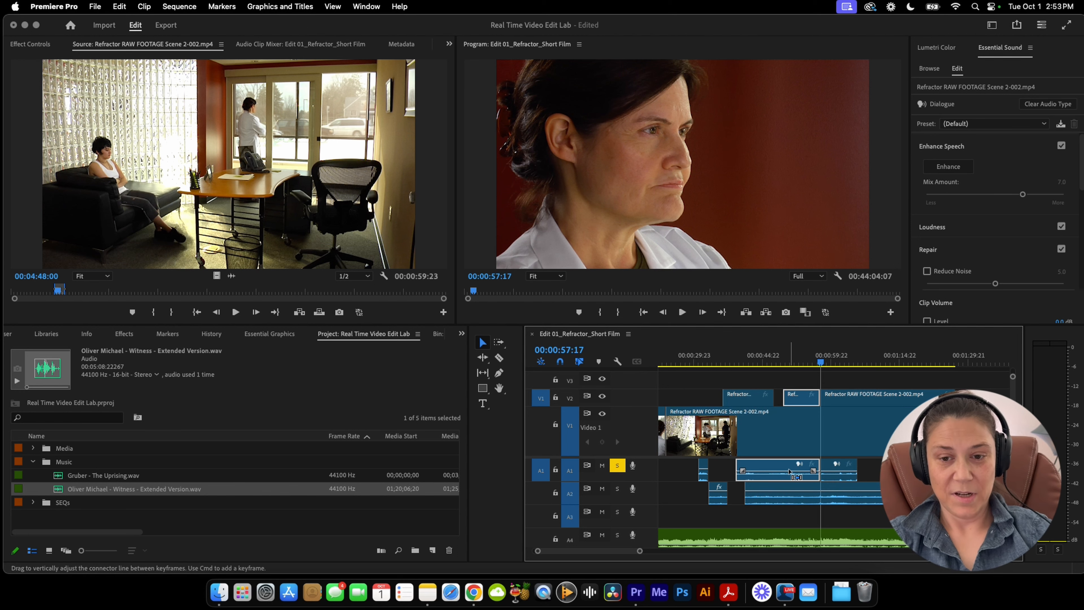
{"action": "right_click", "coordinate": [779, 467]}
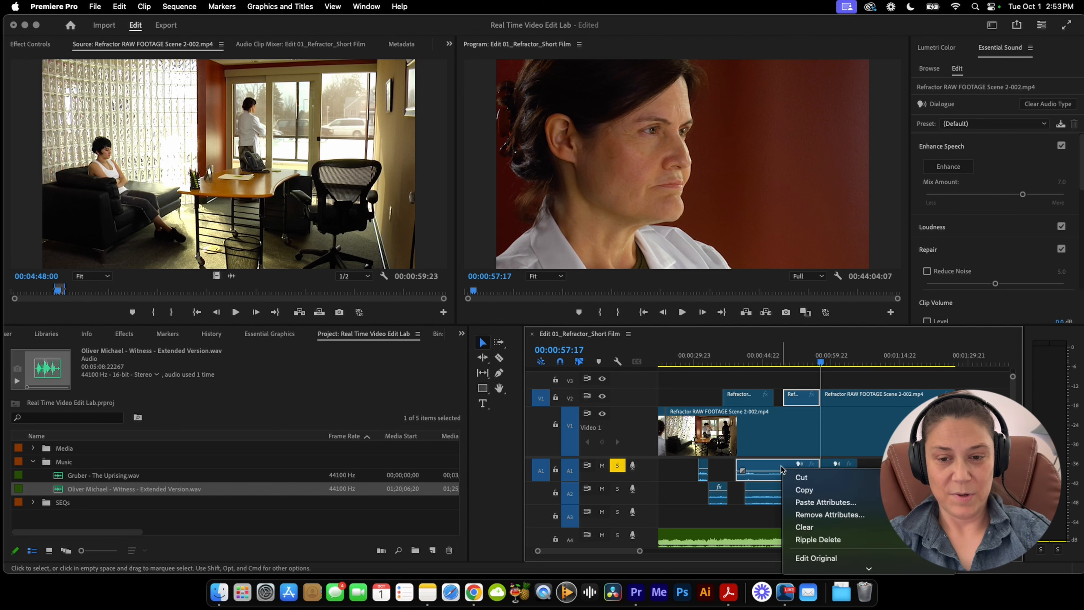
{"action": "left_click", "coordinate": [756, 389]}
{"action": "key", "text": "Delete"}
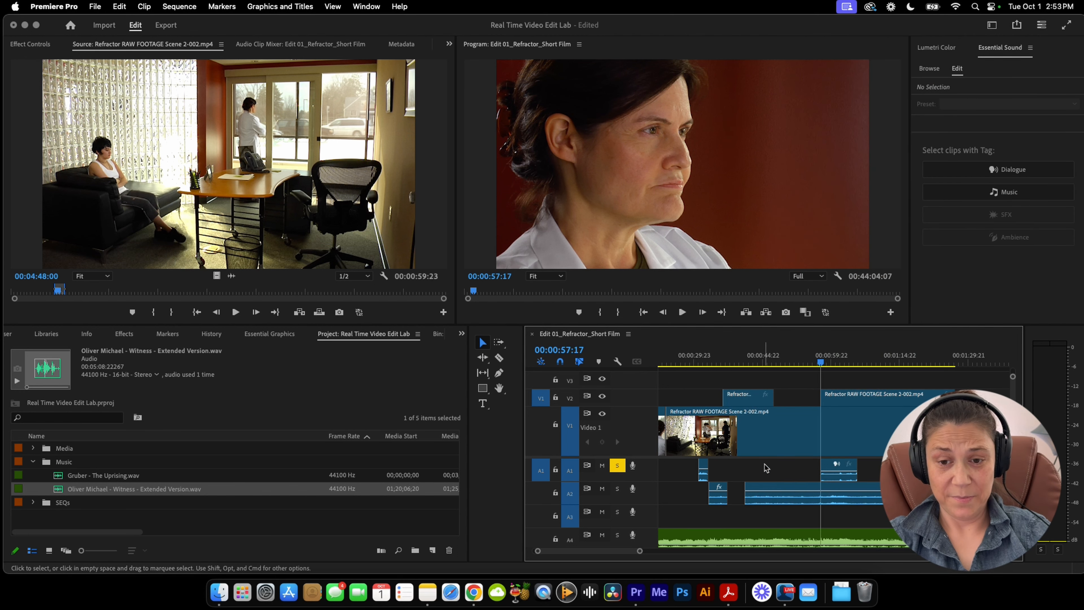
Turn off the A1 solo and trim the remaining V2 close-up's end to line up with its A1 audio
{"action": "left_click", "coordinate": [777, 362]}
{"action": "key", "text": "space"}
{"action": "left_click", "coordinate": [617, 466]}
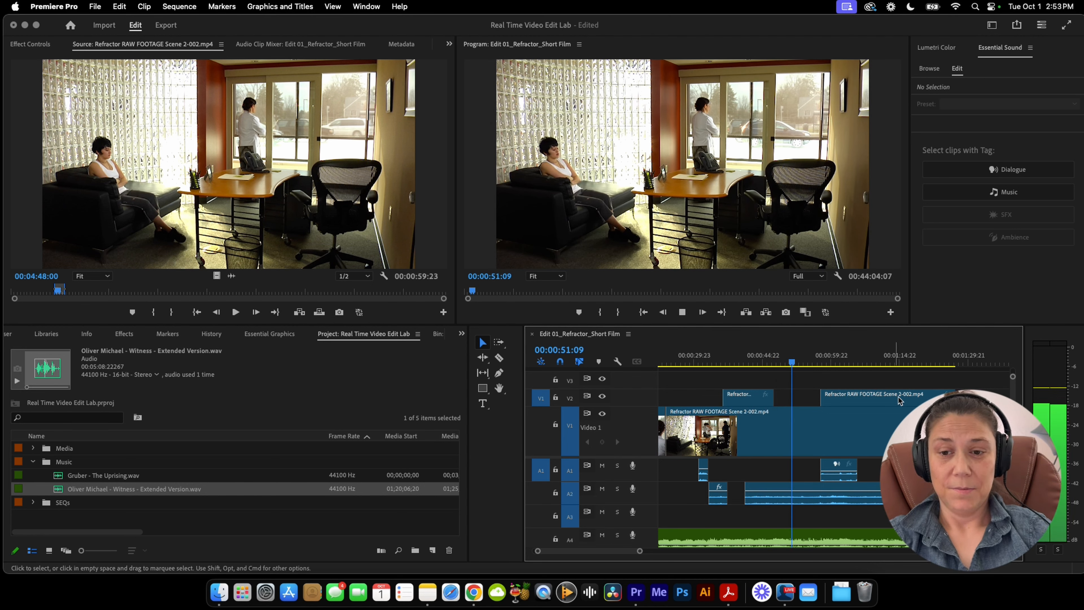
{"action": "left_click_drag", "start_coordinate": [953, 394], "coordinate": [857, 394]}
{"action": "key", "text": "space"}
Split the long A2 dialogue clip at 00:00:52:16 and trim the second part's start to about 00:00:59
{"action": "left_click", "coordinate": [787, 357]}
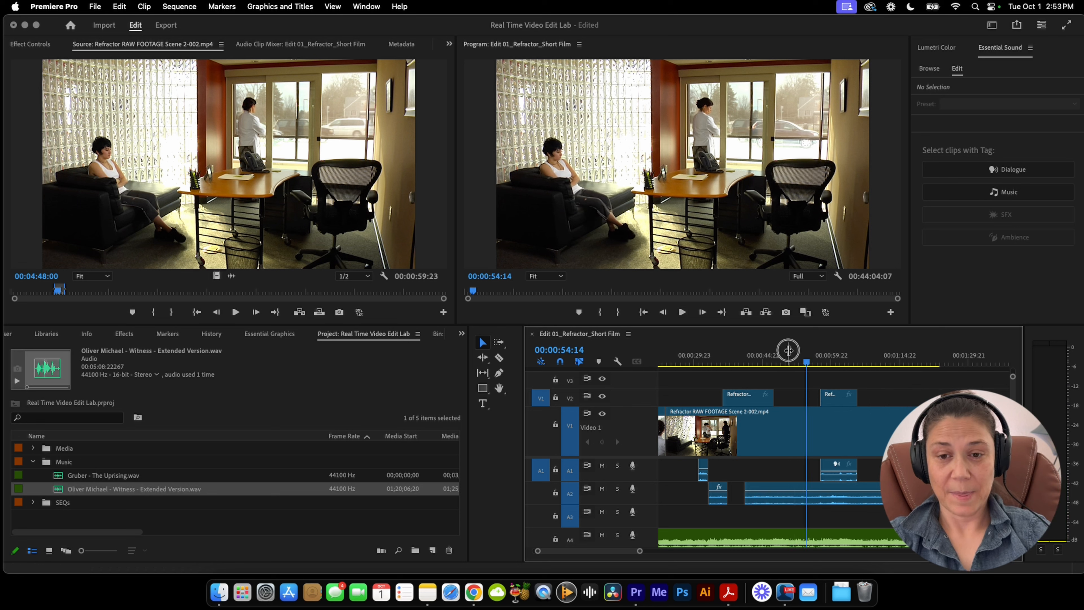
{"action": "key", "text": "space"}
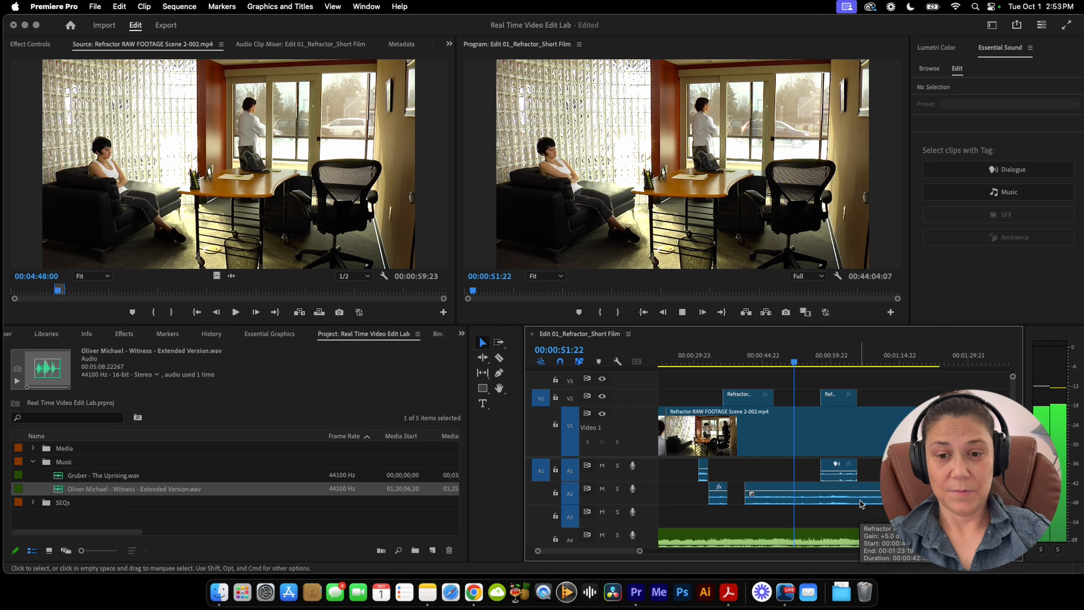
{"action": "key", "text": "space"}
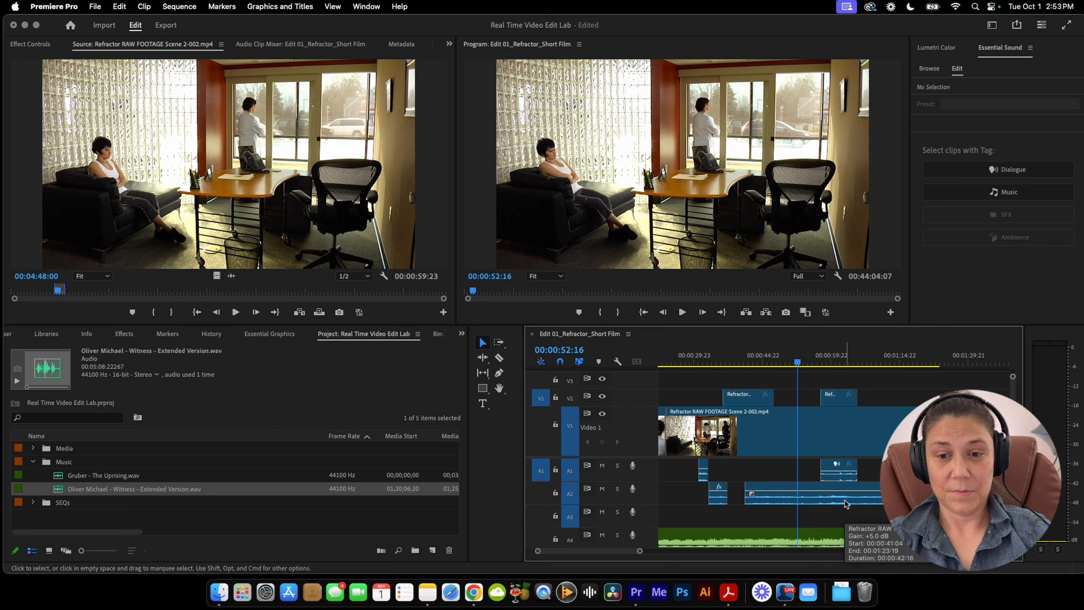
{"action": "left_click", "coordinate": [844, 502]}
{"action": "key", "text": "super+k"}
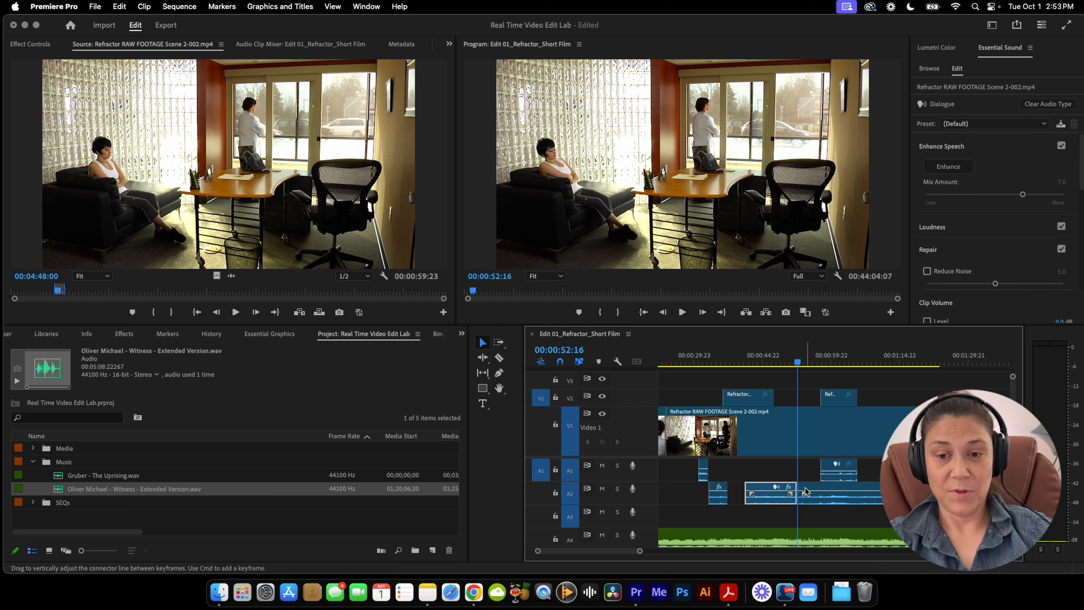
{"action": "left_click_drag", "start_coordinate": [802, 485], "coordinate": [829, 487]}
Move the second V2 close-up and its A1 audio earlier to start at 00:00:52:16 and play the cut
{"action": "left_click", "coordinate": [836, 397]}
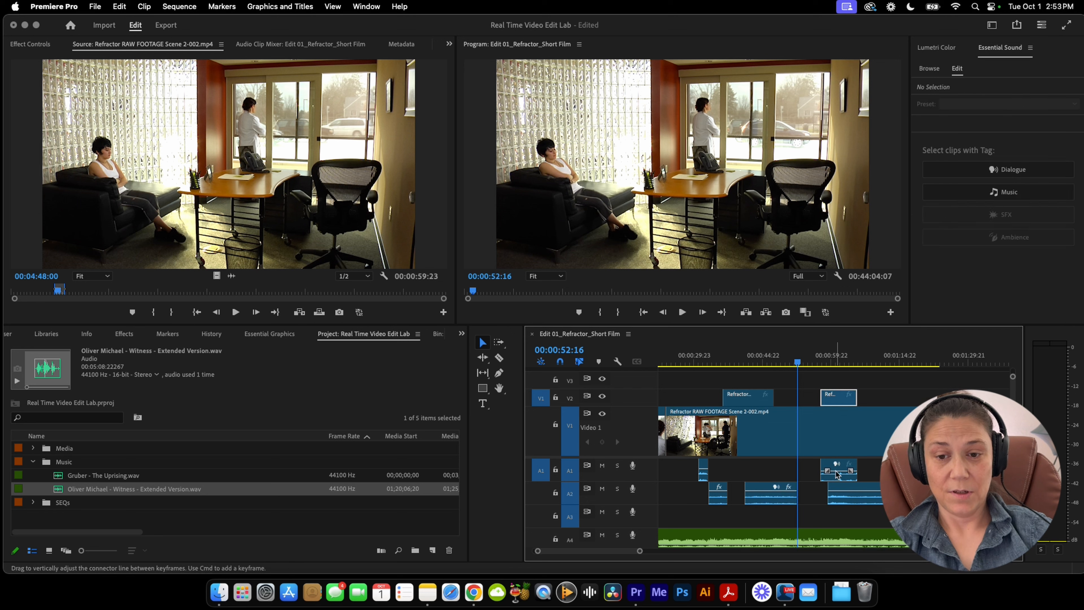
{"action": "left_click_drag", "start_coordinate": [840, 401], "coordinate": [817, 402]}
{"action": "left_click", "coordinate": [791, 354]}
{"action": "key", "text": "space"}
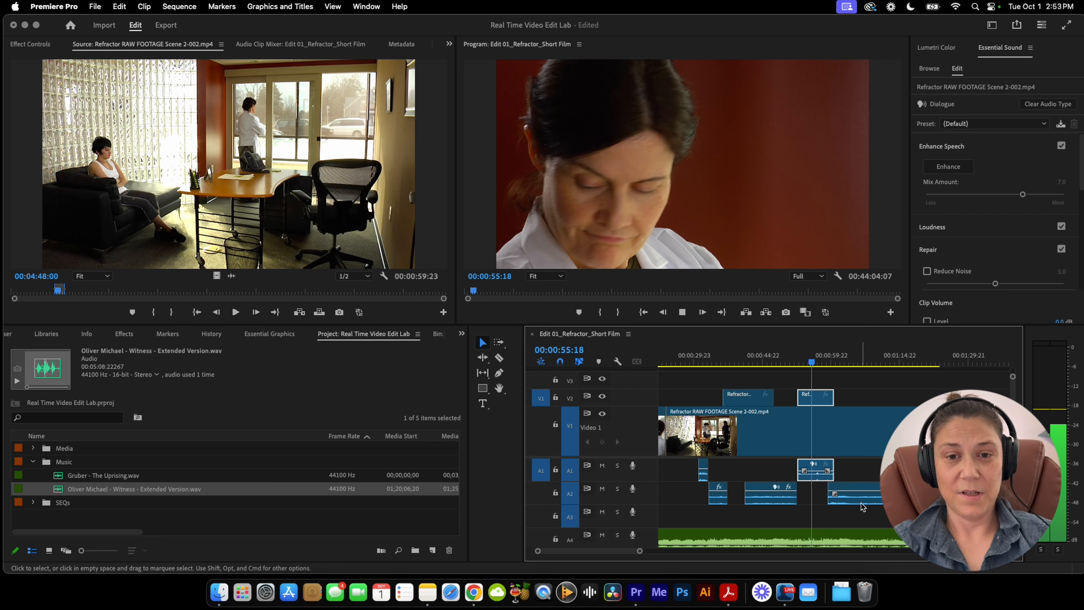
{"action": "key", "text": "space"}
{"action": "mouse_move", "coordinate": [818, 359]}
{"action": "left_mouse_down"}
{"action": "mouse_move", "coordinate": [845, 357]}
{"action": "mouse_move", "coordinate": [813, 361]}
{"action": "left_mouse_up"}
{"action": "key", "text": "space"}
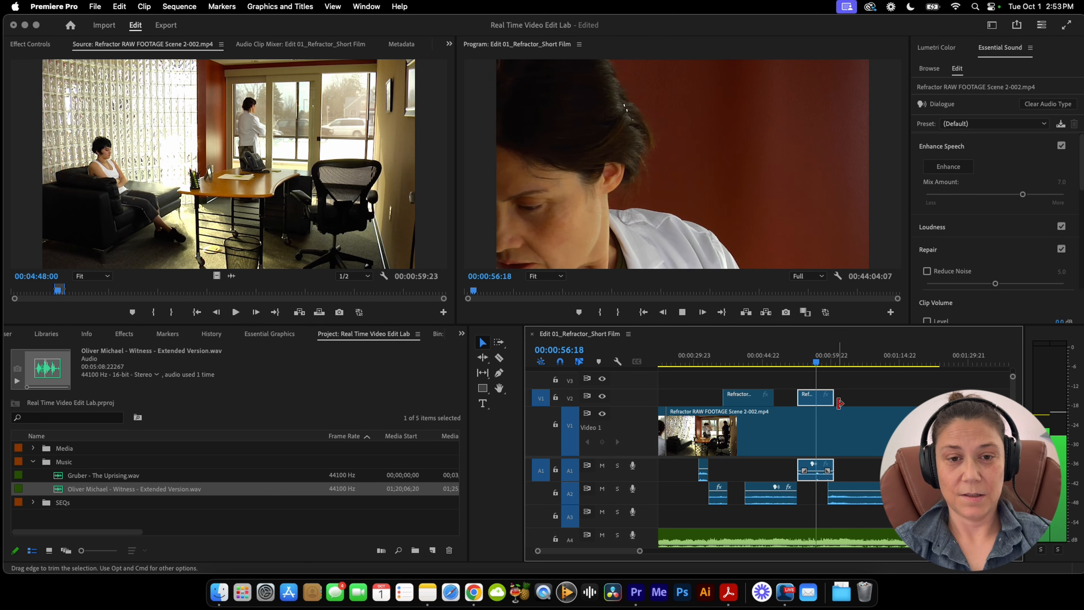
{"action": "key", "text": "space"}
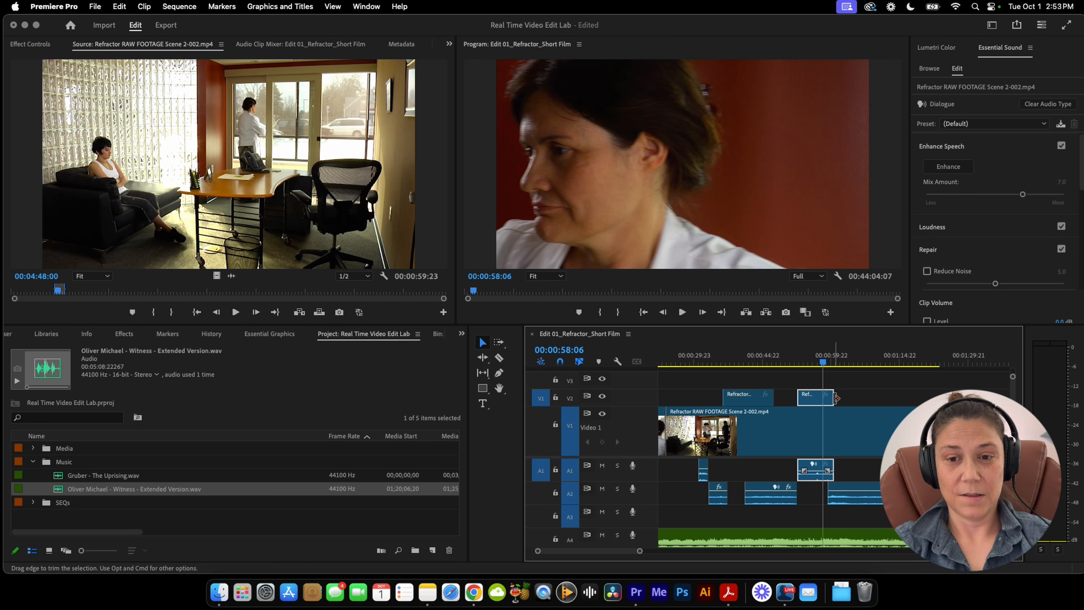
Trim the end of the second V2 close-up and its A1 audio to about 00:00:55:05
{"action": "left_click", "coordinate": [807, 354]}
{"action": "key", "text": "space"}
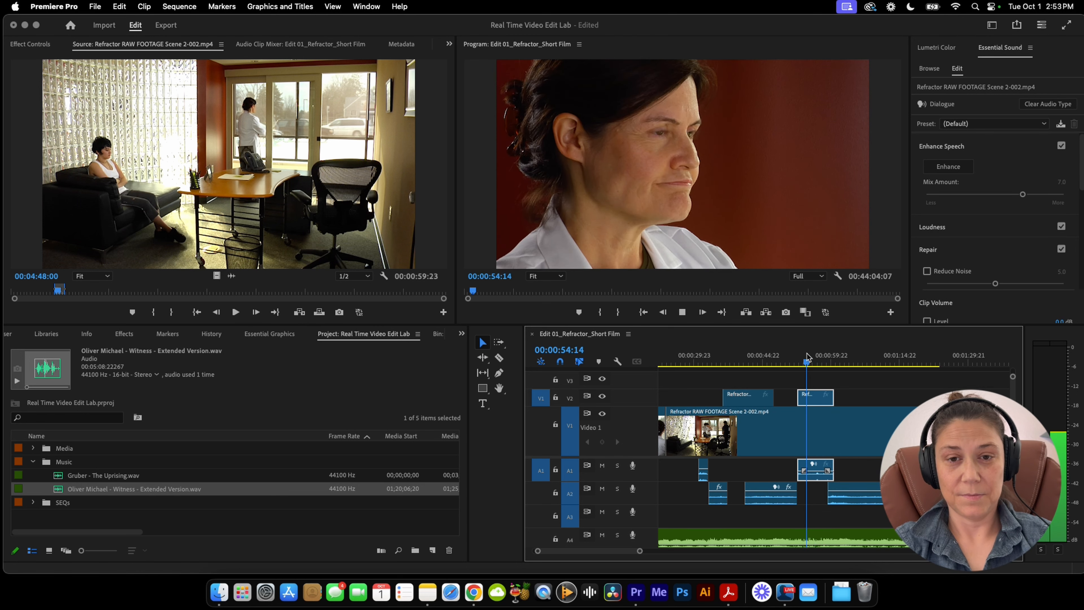
{"action": "key", "text": "space"}
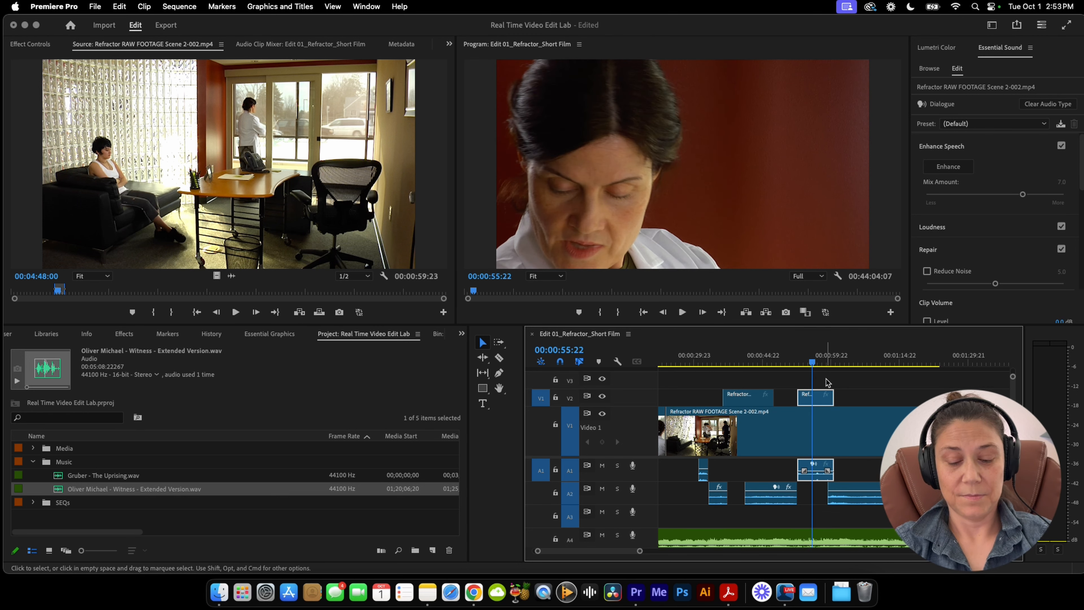
{"action": "key", "text": "Left"}
{"action": "key", "text": "Left"}
{"action": "key", "text": "Left"}
{"action": "key", "text": "Left"}
{"action": "key", "text": "Left"}
{"action": "key", "text": "Left"}
{"action": "key", "text": "Left"}
{"action": "key", "text": "Left"}
{"action": "key", "text": "Left"}
{"action": "key", "text": "Left"}
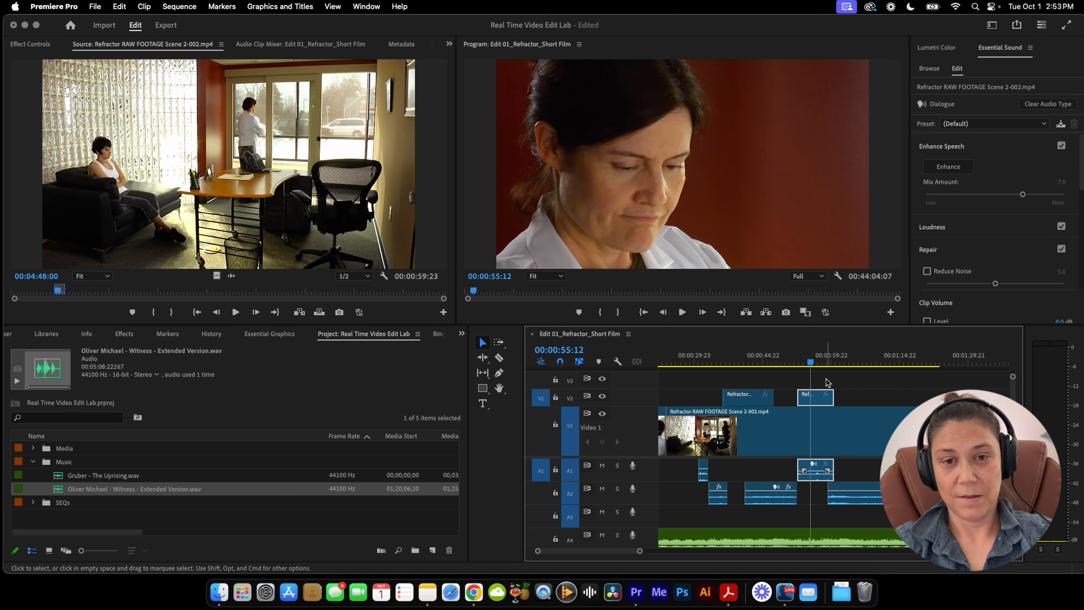
{"action": "left_click_drag", "start_coordinate": [799, 397], "coordinate": [809, 397]}
Extend the second A2 dialogue clip's start back to about 00:00:55:10 and play it under the wide shot
{"action": "left_click_drag", "start_coordinate": [810, 355], "coordinate": [817, 354]}
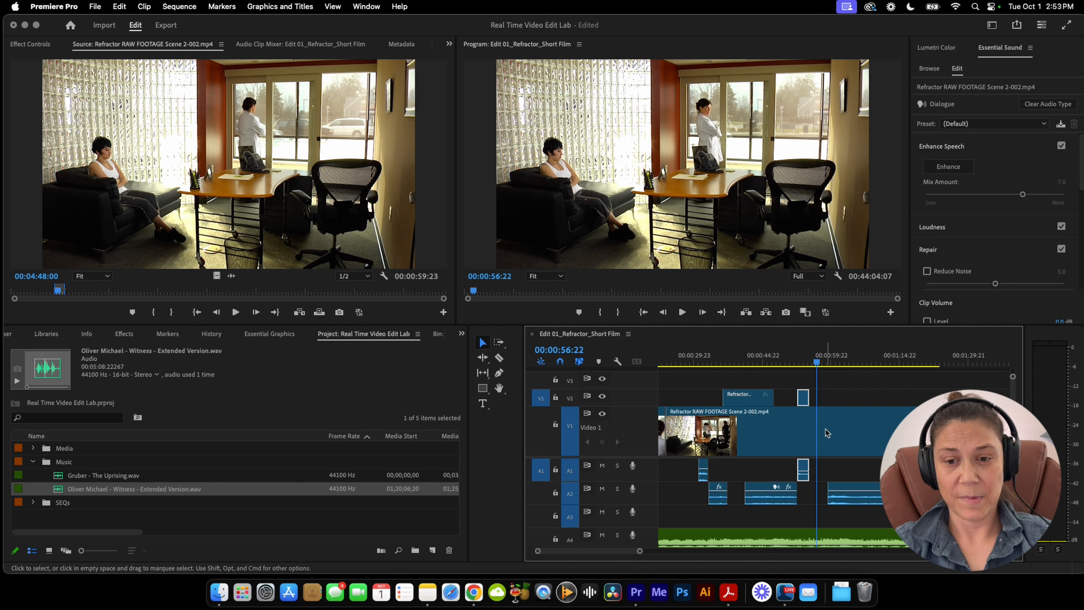
{"action": "left_click", "coordinate": [825, 429]}
{"action": "key", "text": "space"}
{"action": "left_click_drag", "start_coordinate": [832, 489], "coordinate": [811, 489]}
{"action": "left_click", "coordinate": [812, 363]}
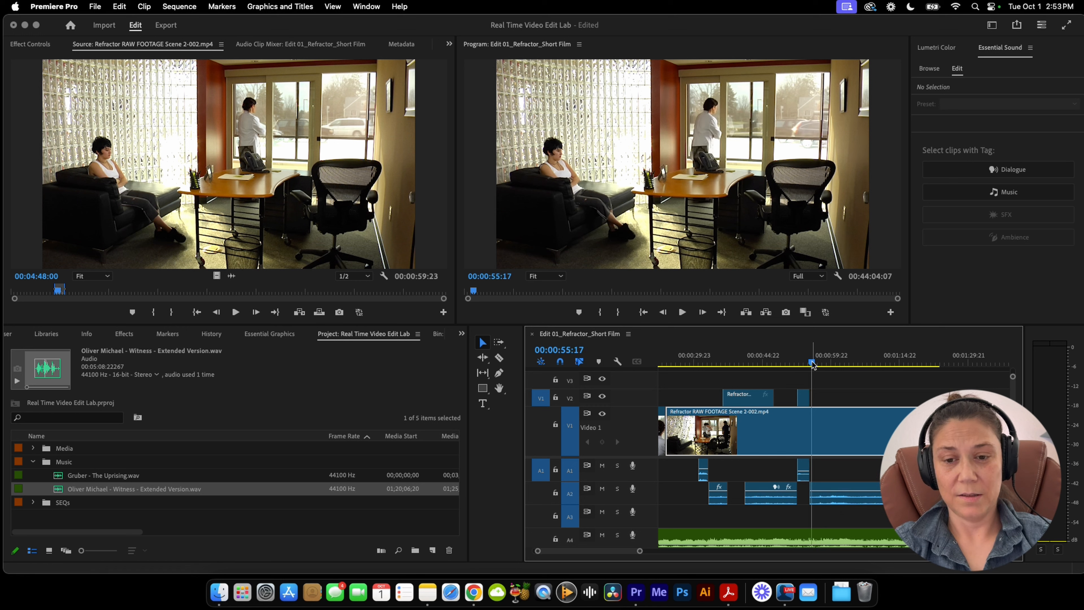
{"action": "key", "text": "space"}
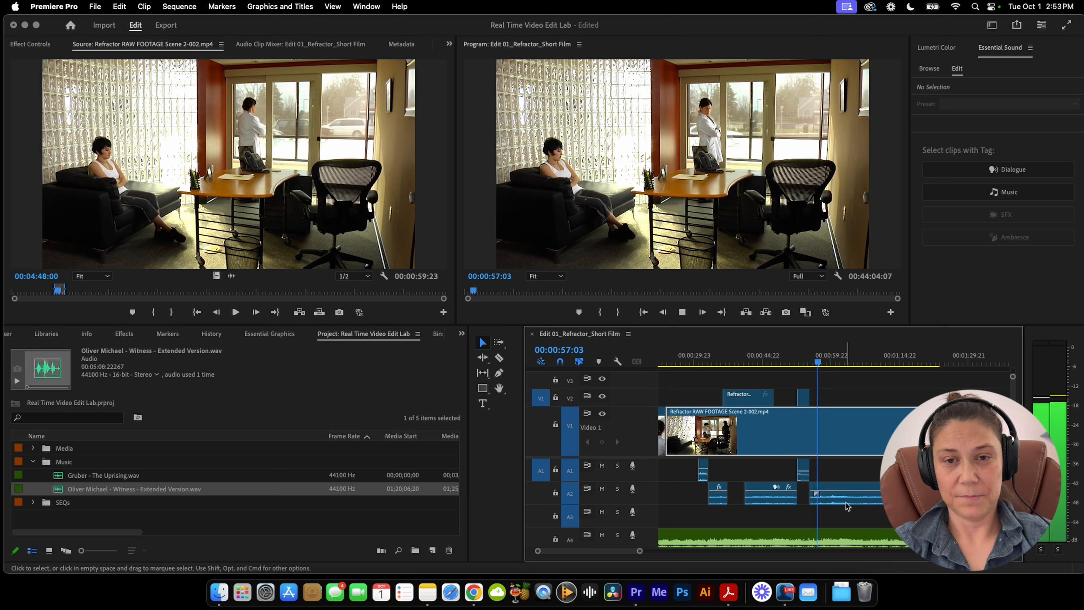
{"action": "key", "text": "space"}
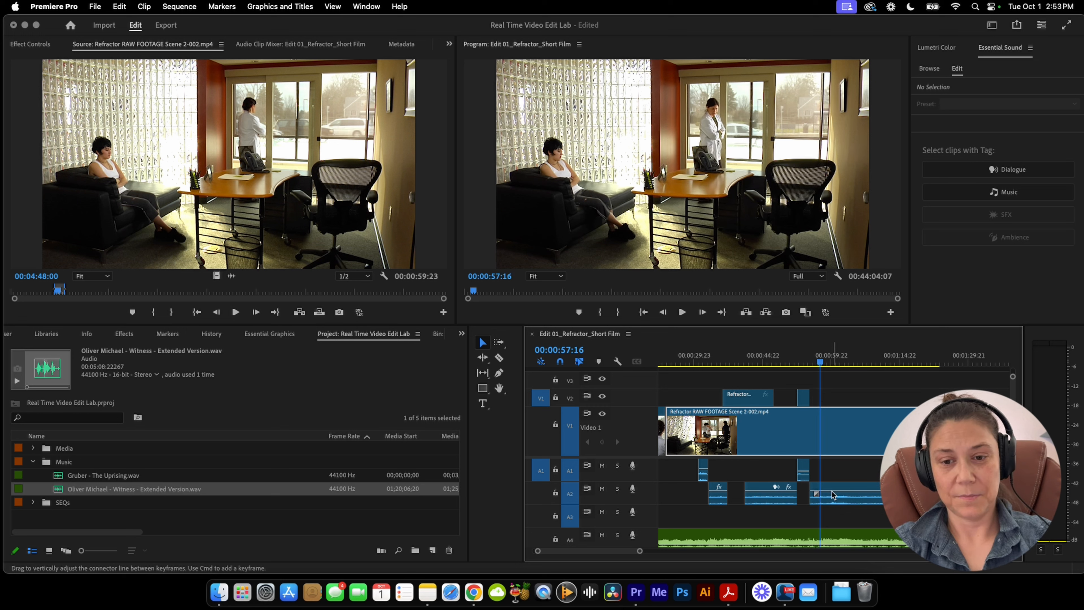
Extend the short close-up's A1 audio well past its picture, under the wide shot, and replay from about 00:00:54:17
{"action": "left_click_drag", "start_coordinate": [811, 465], "coordinate": [881, 468]}
{"action": "key", "text": "Up"}
{"action": "key", "text": "space"}
{"action": "left_click", "coordinate": [836, 470]}
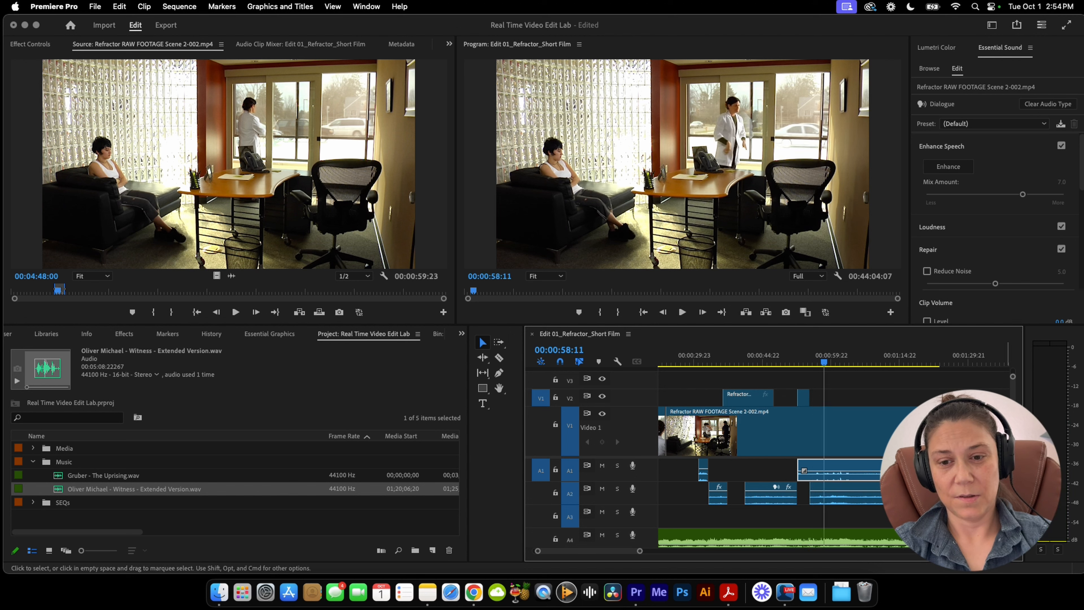
{"action": "key", "text": "space"}
{"action": "left_click", "coordinate": [816, 361]}
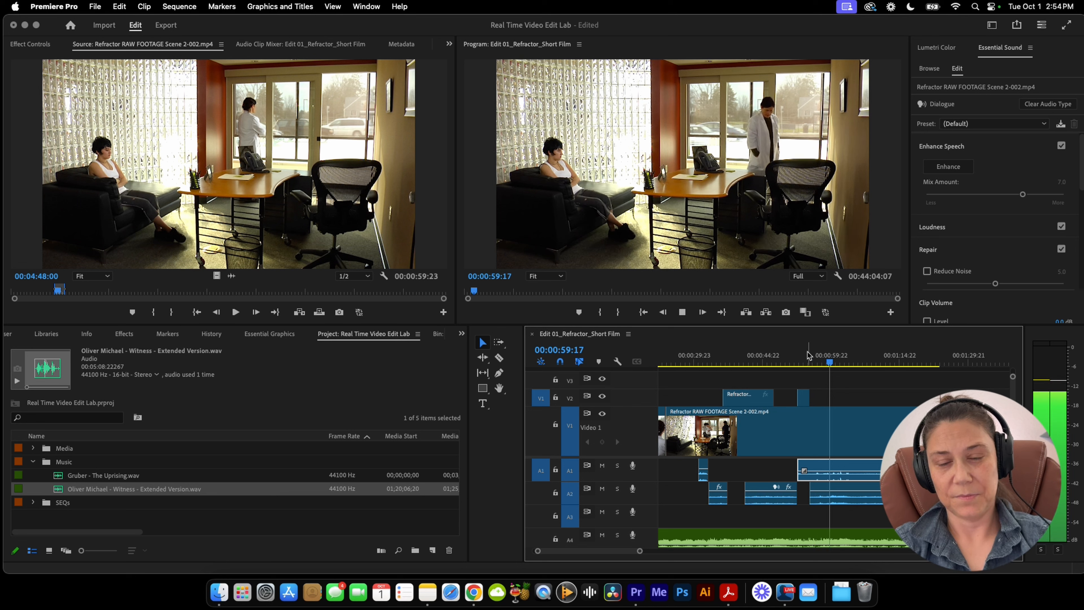
{"action": "key", "text": "space"}
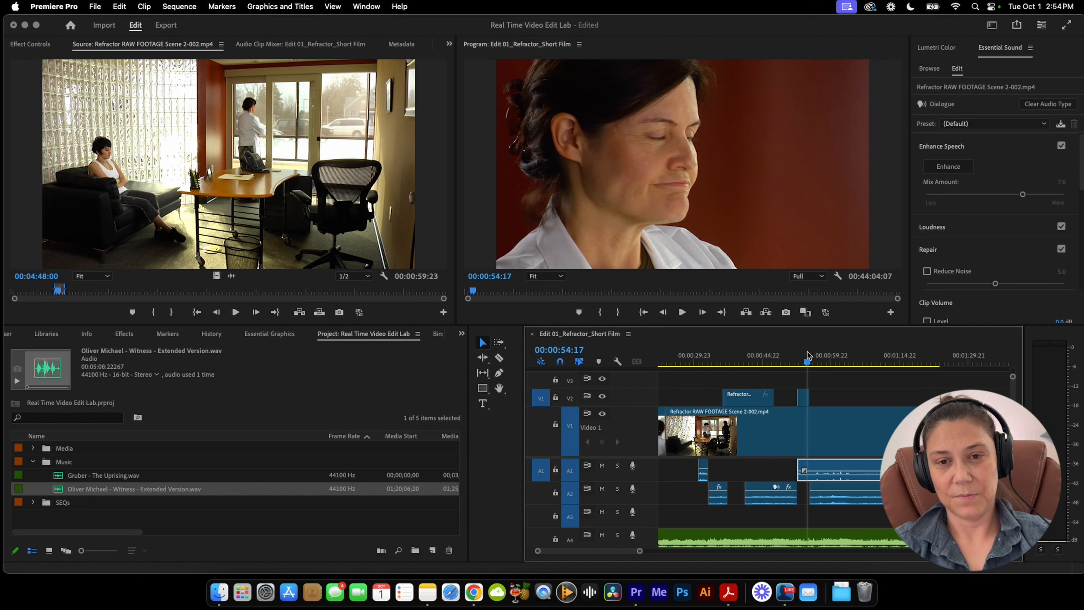
{"action": "key", "text": "space"}
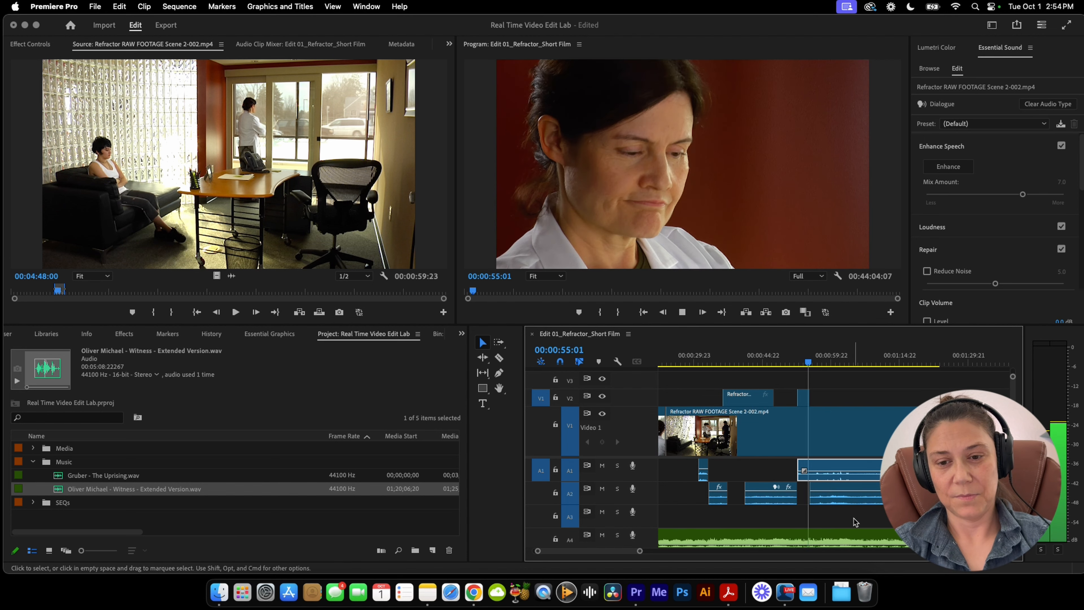
{"action": "key", "text": "space"}
{"action": "left_click", "coordinate": [814, 364]}
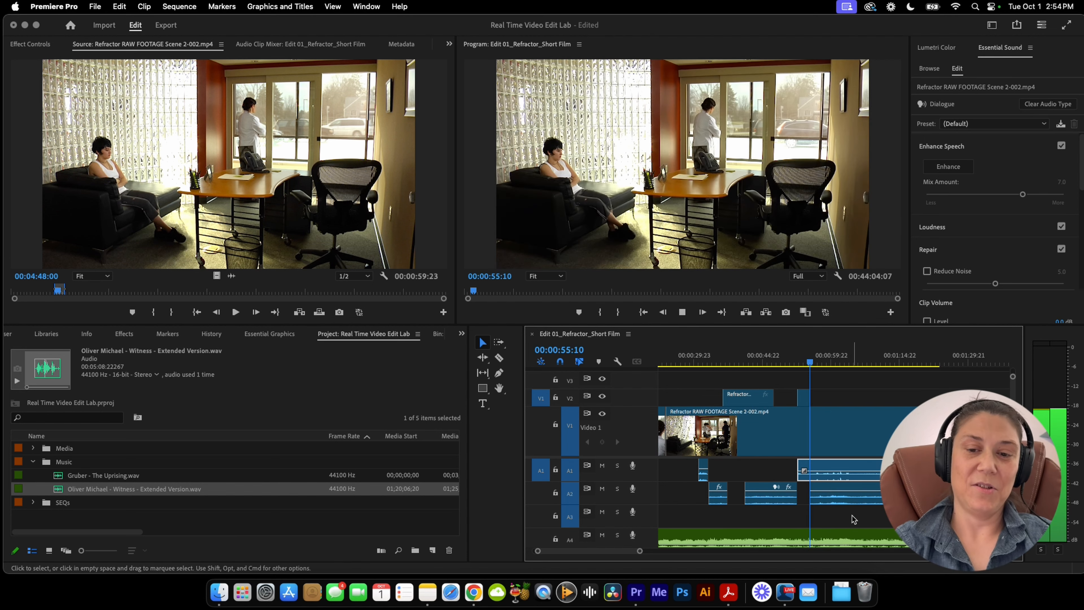
Replay the transition from the second V2 close-up to the wide shot around 00:00:55:12, listening to the overlapping dialogue
{"action": "left_click", "coordinate": [813, 364]}
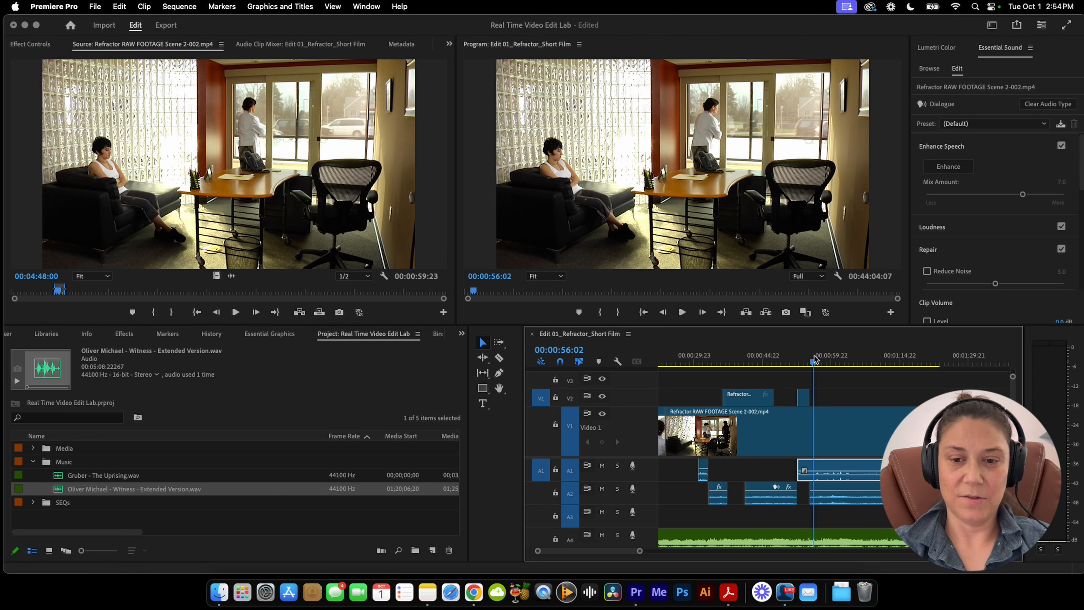
{"action": "key", "text": "space"}
{"action": "key", "text": "space"}
{"action": "left_click", "coordinate": [806, 356]}
{"action": "key", "text": "space"}
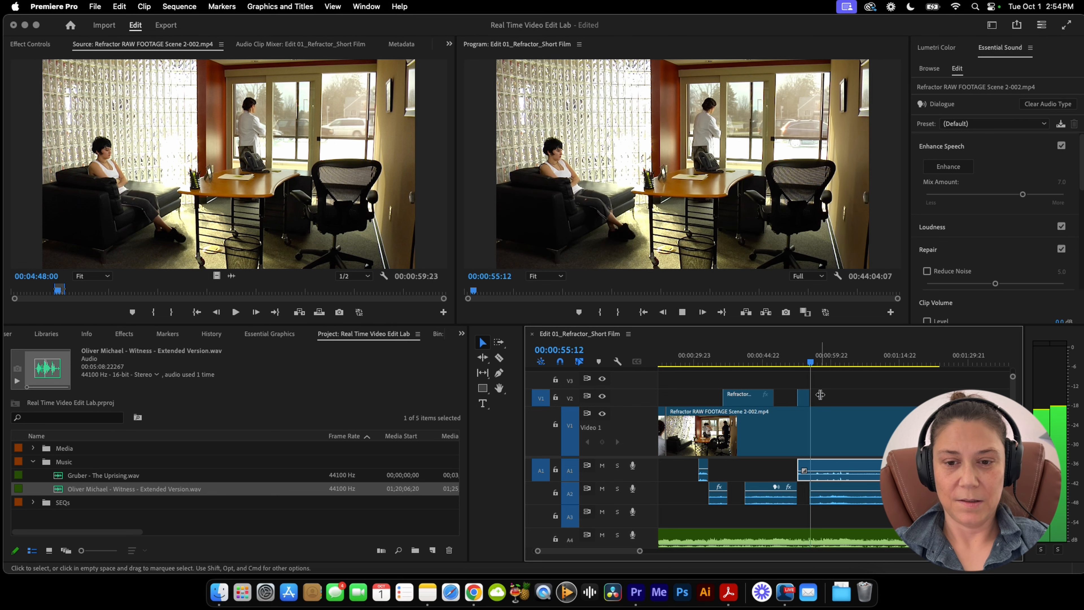
{"action": "key", "text": "space"}
{"action": "key", "text": "space"}
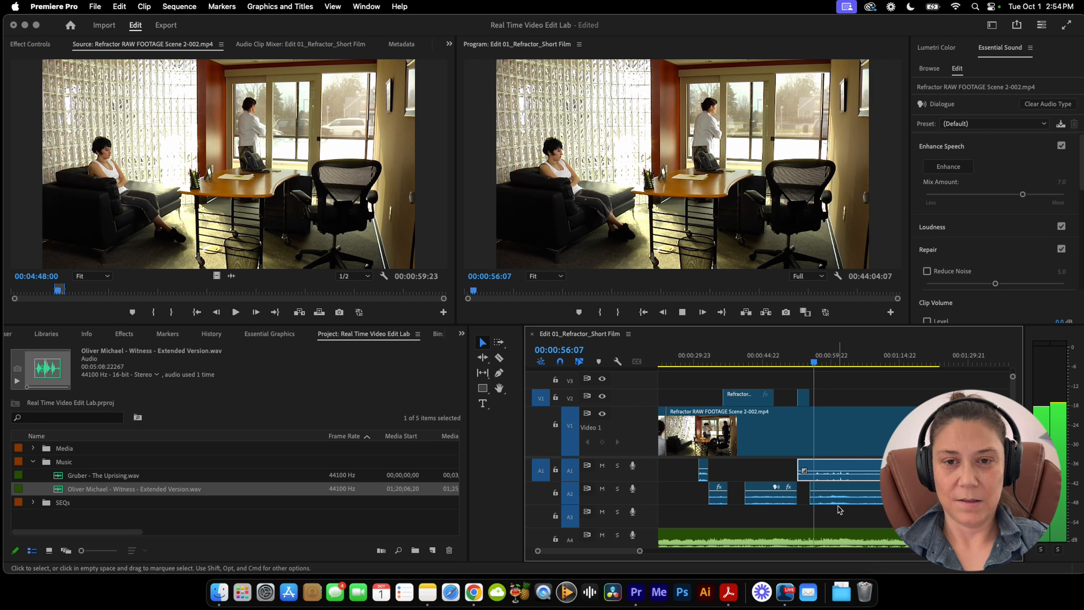
{"action": "key", "text": "space"}
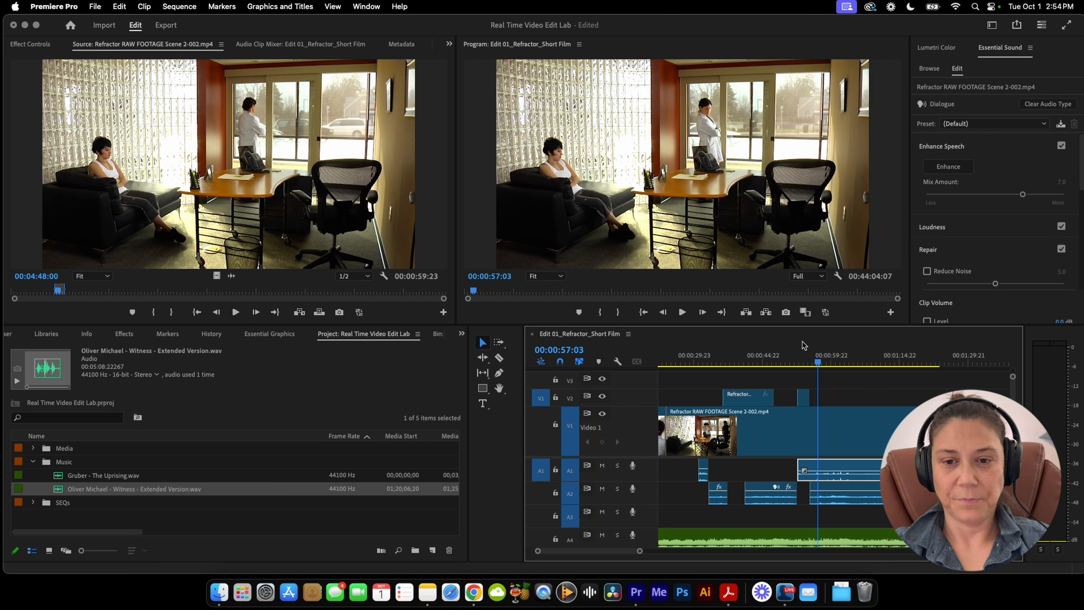
{"action": "key", "text": "space"}
{"action": "key", "text": "space"}
Trim the end of the short close-up's A1 audio back to match its V2 picture and play the cut
{"action": "left_click_drag", "start_coordinate": [907, 465], "coordinate": [808, 463]}
{"action": "left_click_drag", "start_coordinate": [795, 357], "coordinate": [800, 356]}
{"action": "key", "text": "space"}
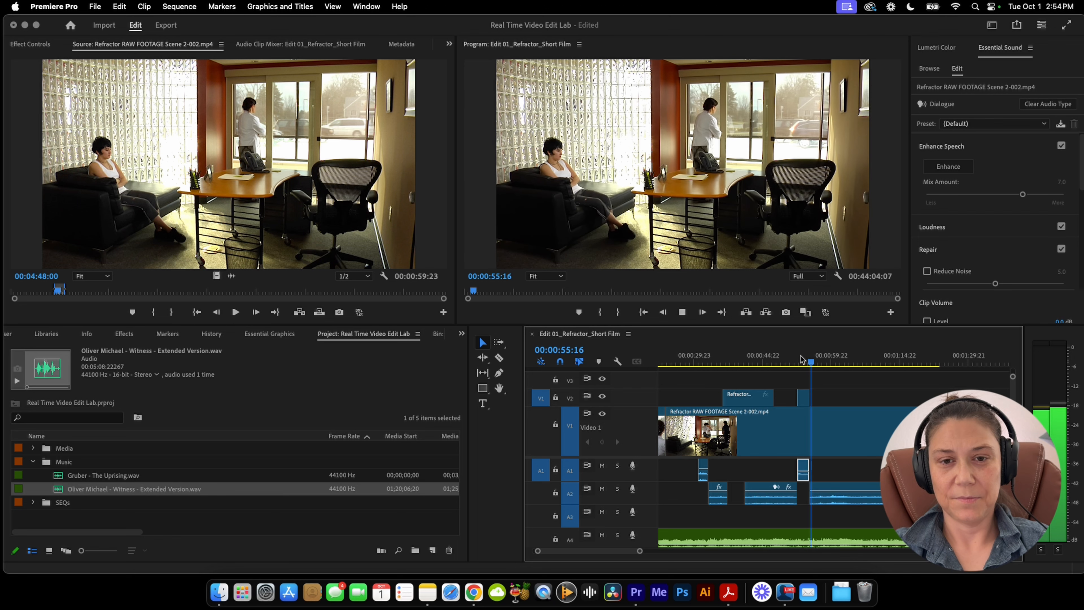
{"action": "key", "text": "space"}
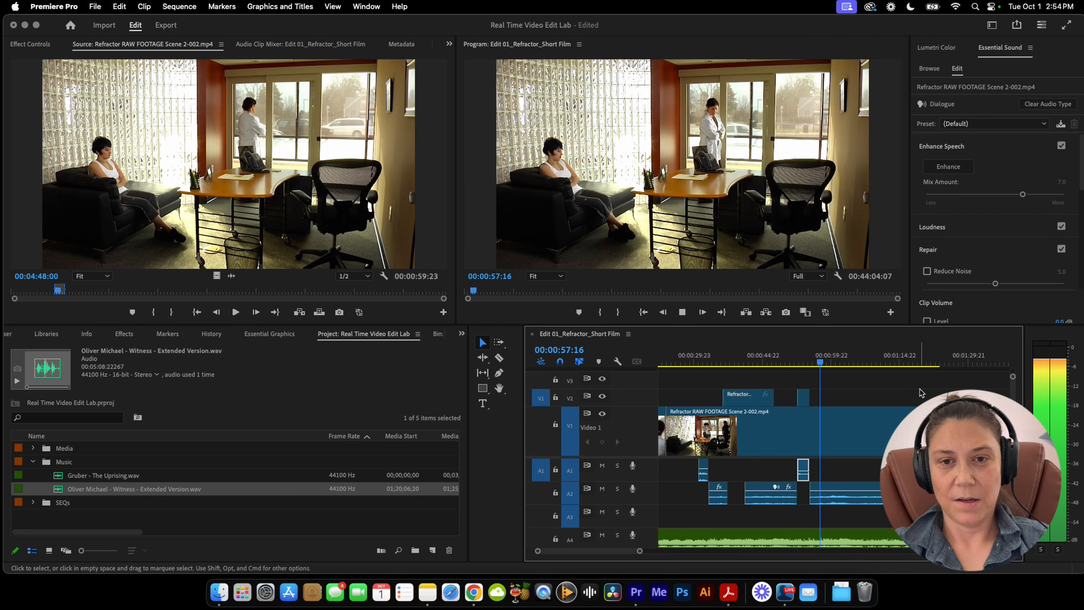
Split the wide shot on V1 and its A2 audio at 00:00:56:17
{"action": "key", "text": "Left"}
{"action": "key", "text": "Left"}
{"action": "key", "text": "Left"}
{"action": "key", "text": "Left"}
{"action": "key", "text": "Left"}
{"action": "key", "text": "Left"}
{"action": "key", "text": "Left"}
{"action": "key", "text": "Left"}
{"action": "key", "text": "Left"}
{"action": "key", "text": "Left"}
{"action": "key", "text": "Left"}
{"action": "key", "text": "Left"}
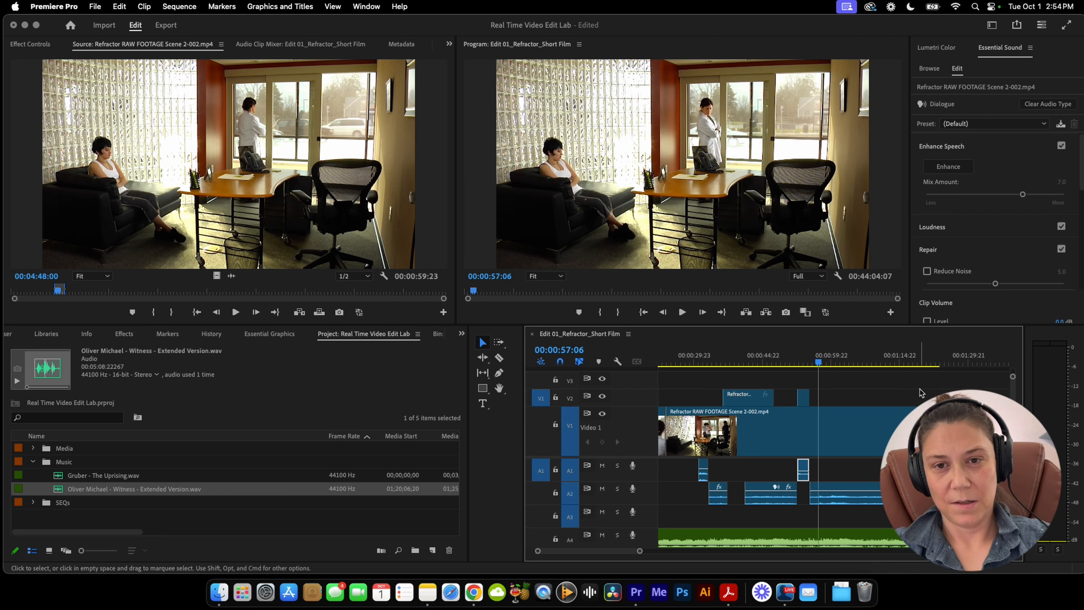
{"action": "left_click", "coordinate": [874, 505]}
{"action": "key", "text": "super+k"}
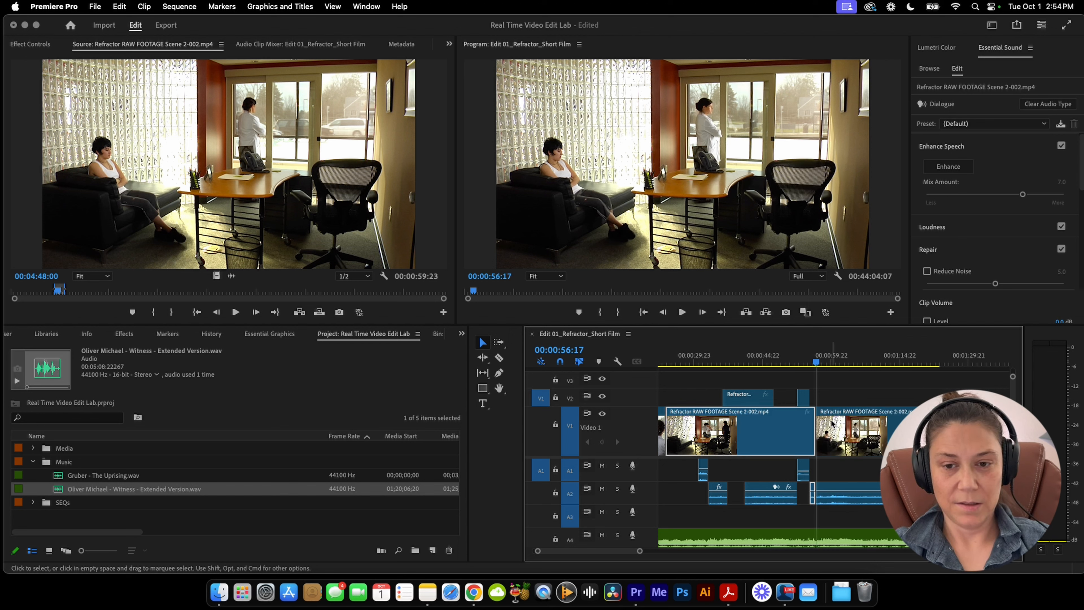
Delete the short A2 audio piece before the split, move the later wide shot and its audio to the close-up's end, and play from 00:00:53:11
{"action": "left_click_drag", "start_coordinate": [846, 424], "coordinate": [841, 426]}
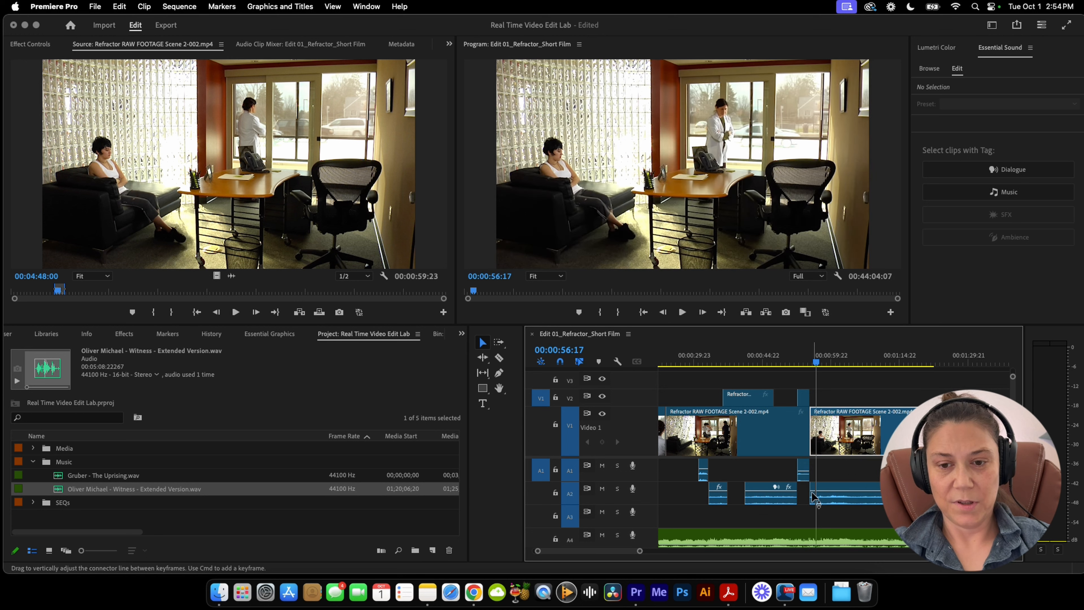
{"action": "key", "text": "super+z"}
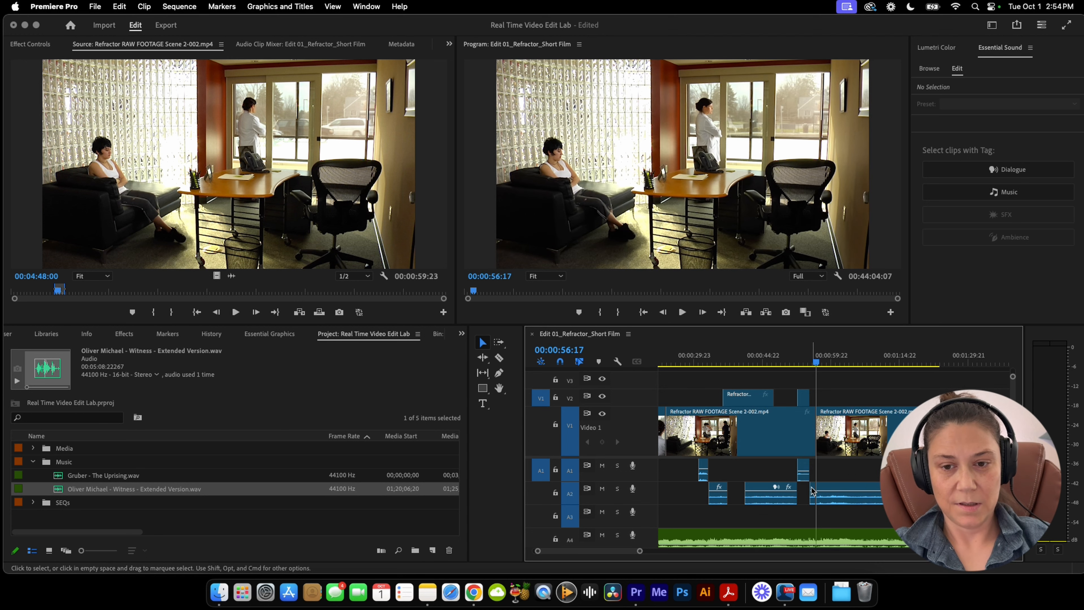
{"action": "left_click", "coordinate": [861, 442]}
{"action": "left_click", "coordinate": [814, 491]}
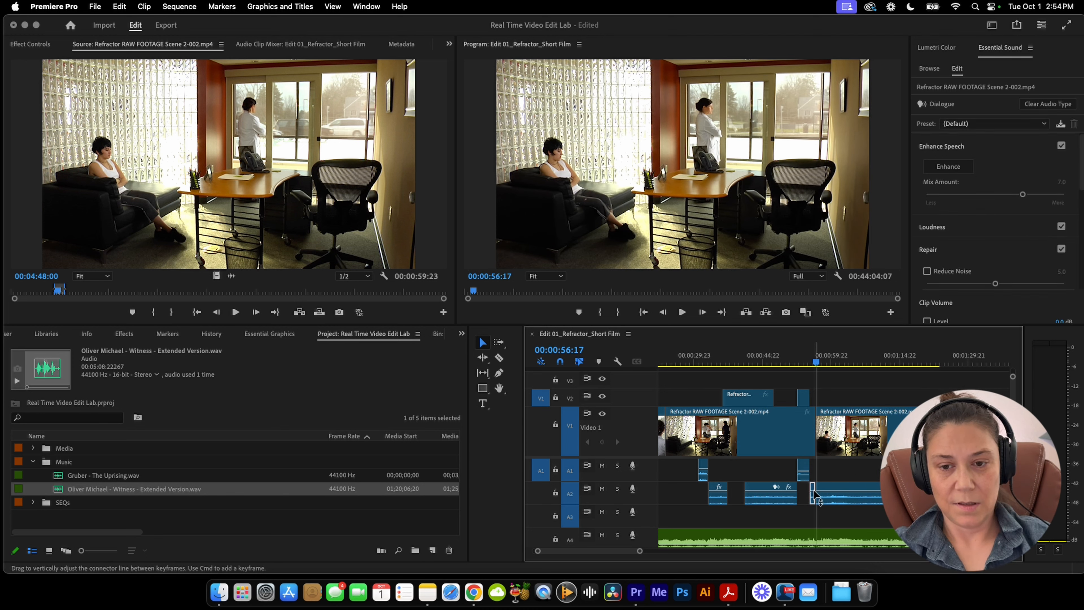
{"action": "left_click", "coordinate": [862, 495]}
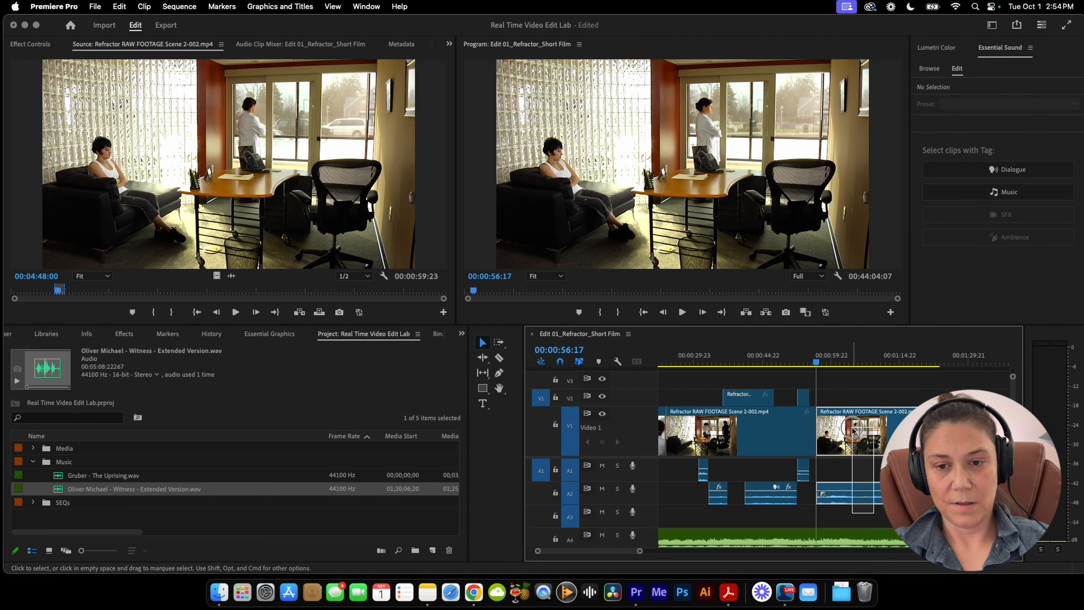
{"action": "left_click_drag", "start_coordinate": [857, 424], "coordinate": [850, 426]}
{"action": "left_click", "coordinate": [800, 361]}
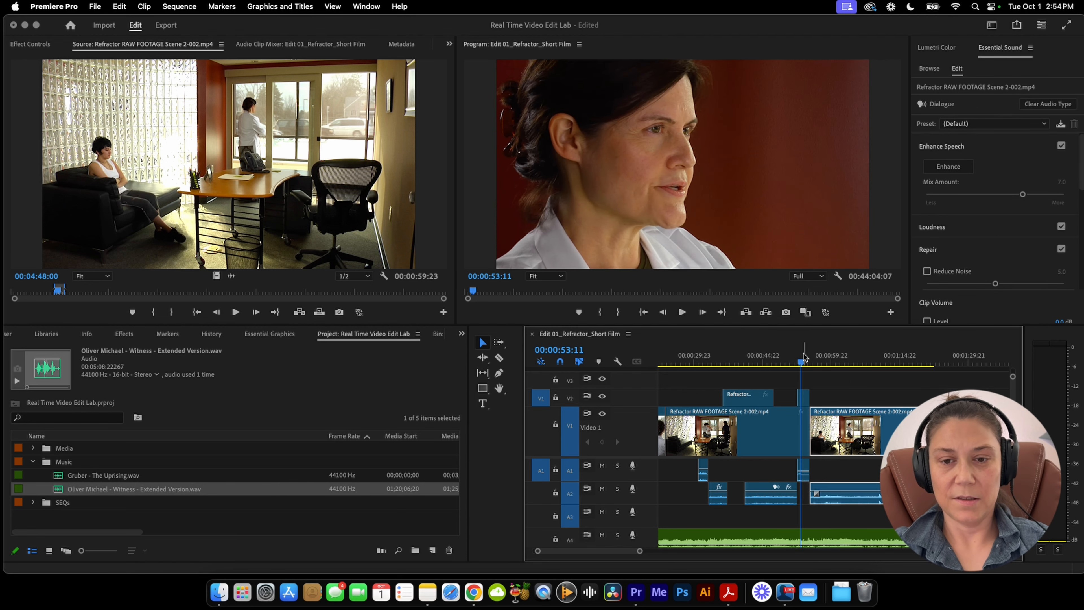
{"action": "key", "text": "space"}
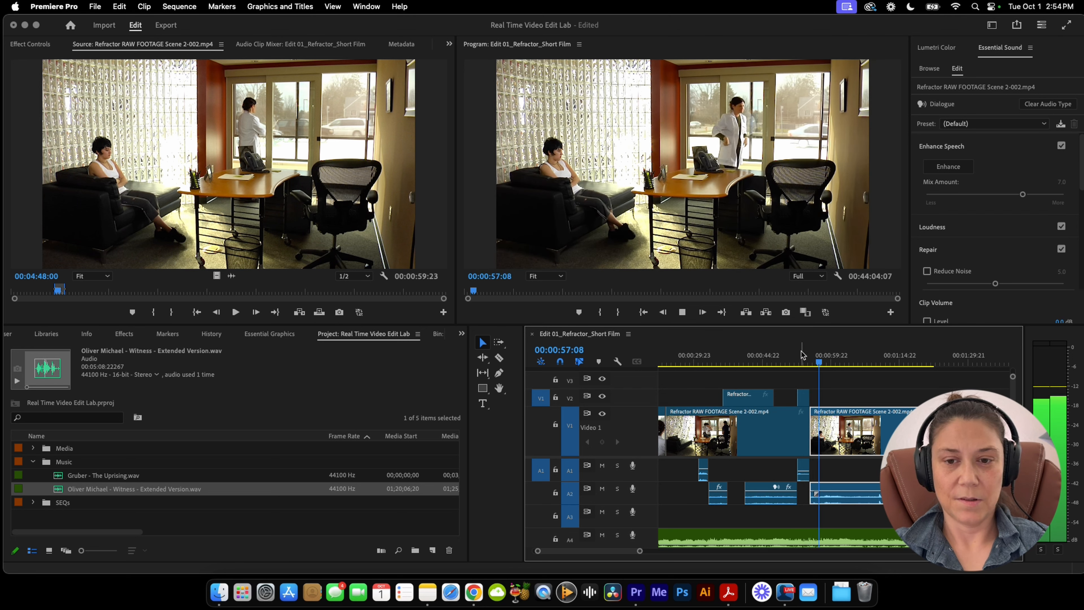
Try a longer close-up by moving the wide shot and its A2 audio later and extending the second V2 close-up's end, playing the result
{"action": "left_click", "coordinate": [807, 360]}
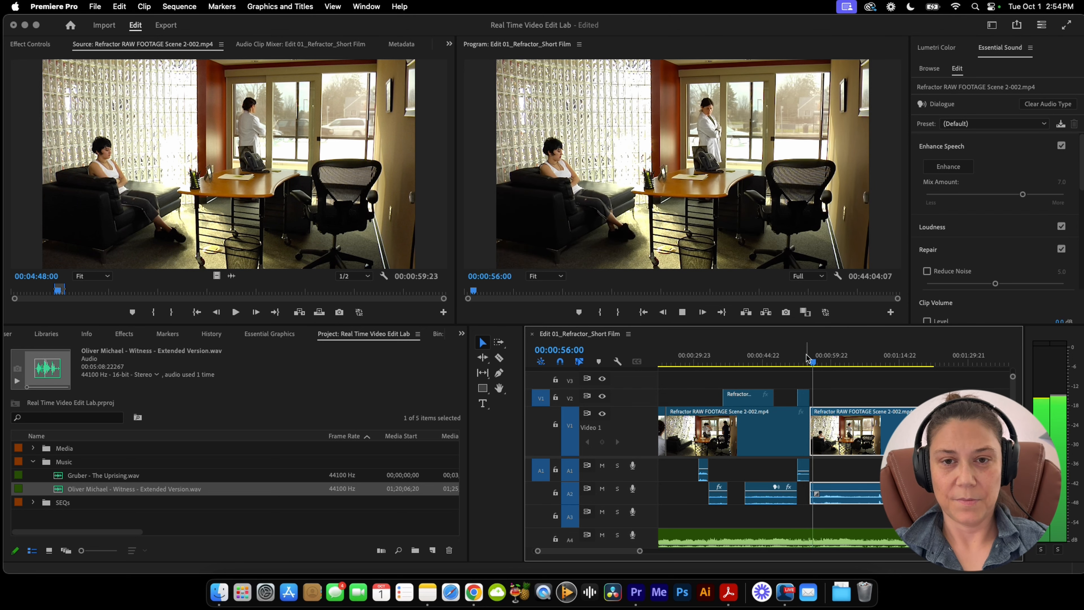
{"action": "left_click", "coordinate": [805, 360]}
{"action": "key", "text": "space"}
{"action": "left_click_drag", "start_coordinate": [853, 495], "coordinate": [840, 434]}
{"action": "key", "text": "super+z"}
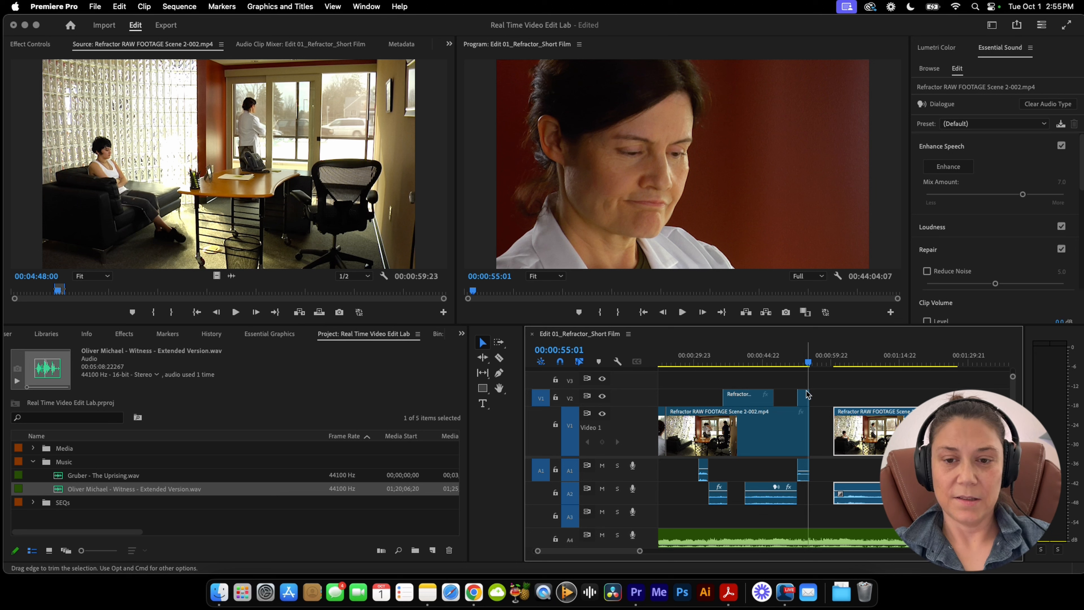
{"action": "left_click_drag", "start_coordinate": [808, 398], "coordinate": [812, 404]}
{"action": "key", "text": "space"}
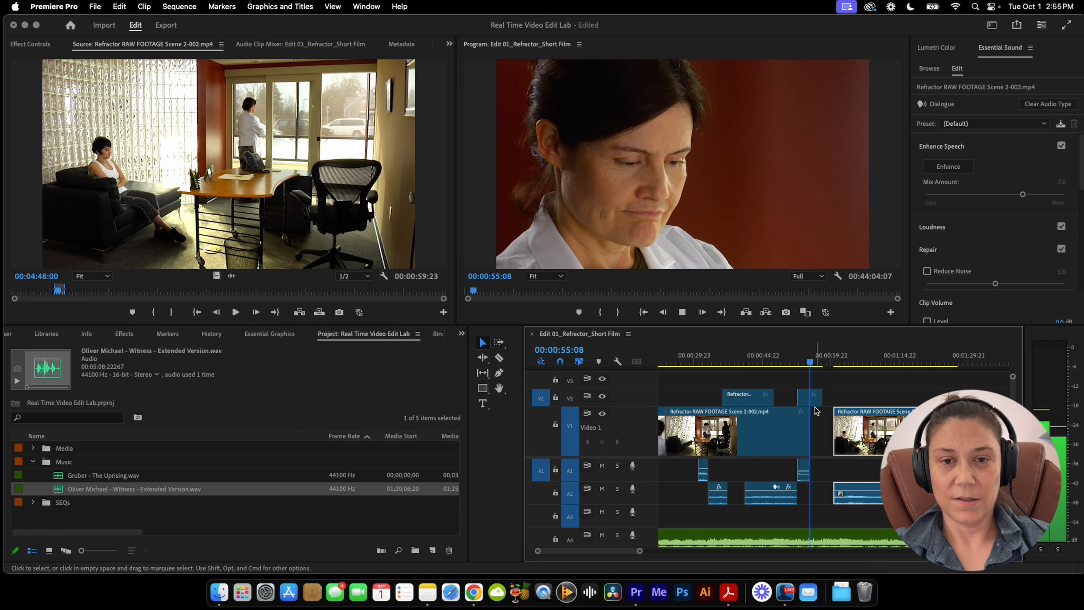
Move the wide shot and its audio back earlier, shorten the V2 close-up to end at its start, and play the cut
{"action": "left_click_drag", "start_coordinate": [893, 427], "coordinate": [871, 426]}
{"action": "left_click_drag", "start_coordinate": [820, 398], "coordinate": [809, 397]}
{"action": "left_click", "coordinate": [804, 344]}
{"action": "key", "text": "space"}
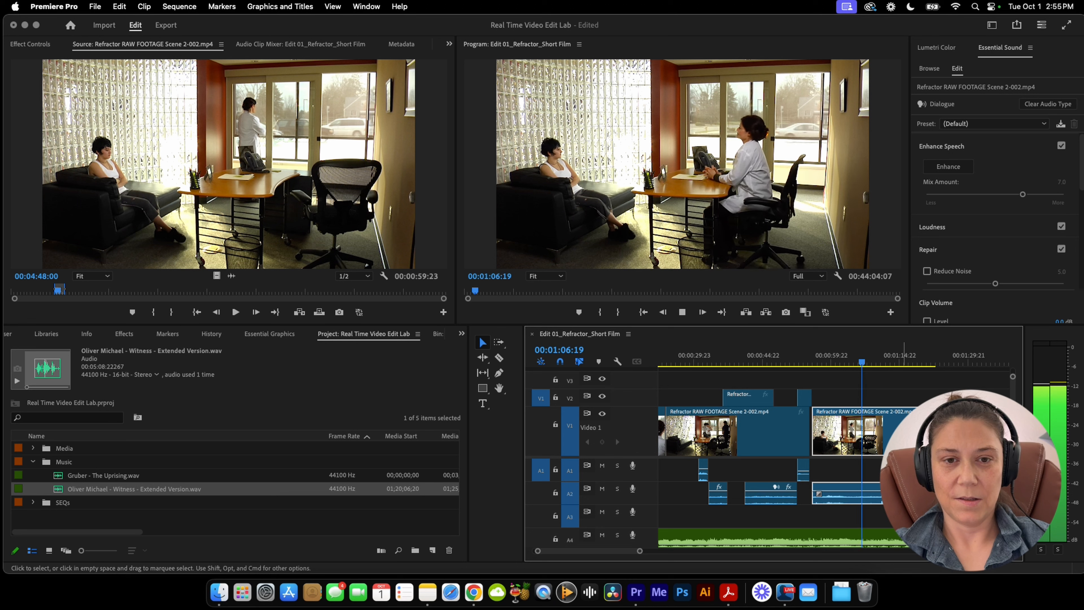
Scan the unedited footage further along the timeline, up to about 00:13:34
{"action": "key", "text": "space"}
{"action": "key", "text": "minus"}
{"action": "key", "text": "minus"}
{"action": "key", "text": "minus"}
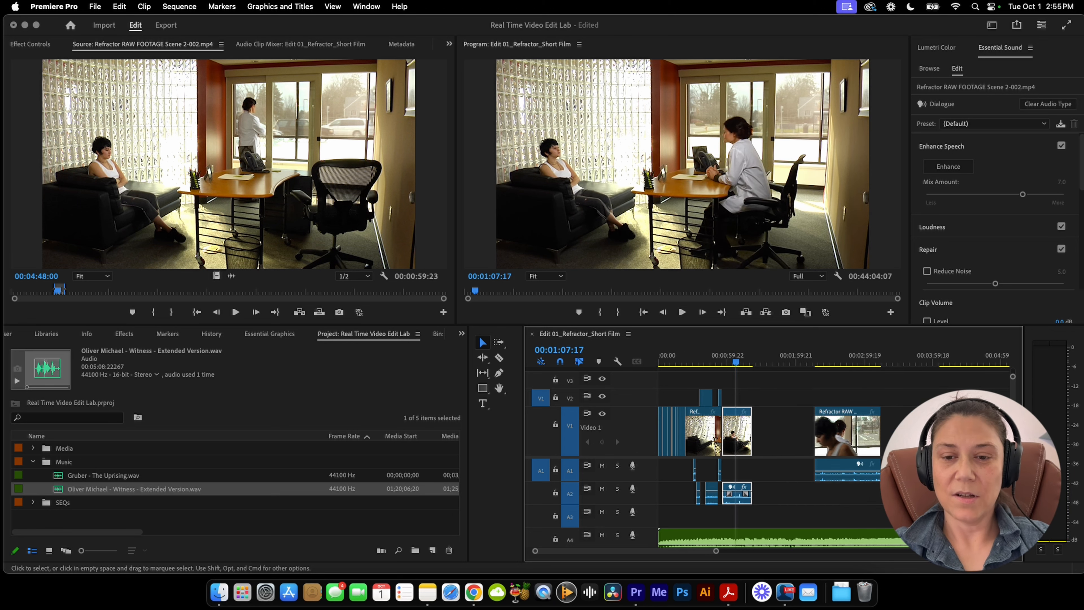
{"action": "left_click_drag", "start_coordinate": [806, 362], "coordinate": [957, 363]}
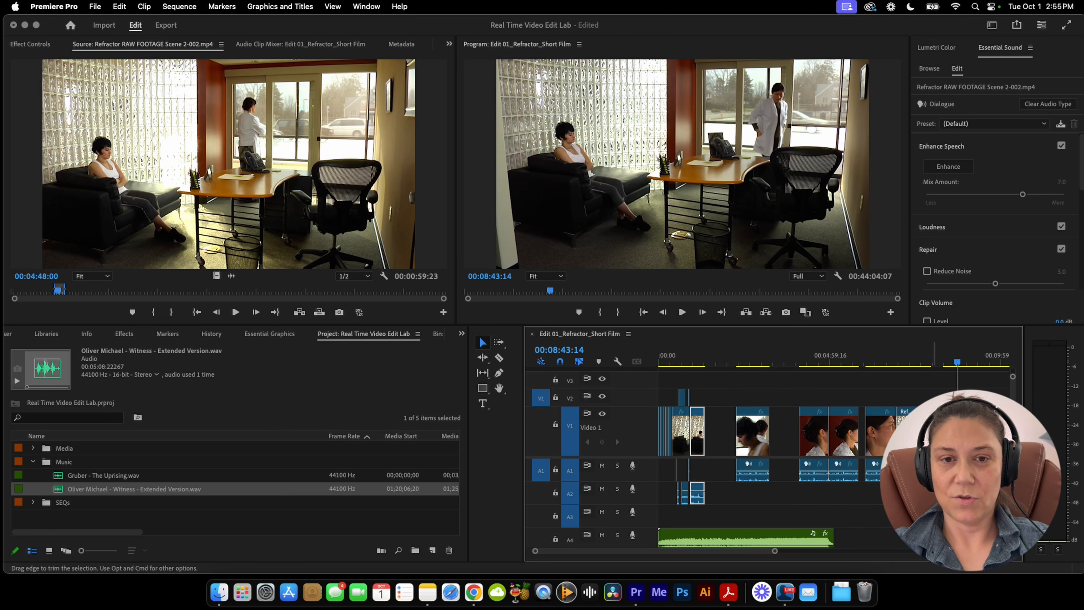
{"action": "scroll", "coordinate": [849, 385], "scroll_direction": "right", "scroll_amount": 5}
{"action": "left_click_drag", "start_coordinate": [774, 348], "coordinate": [937, 367]}
{"action": "key", "text": "space"}
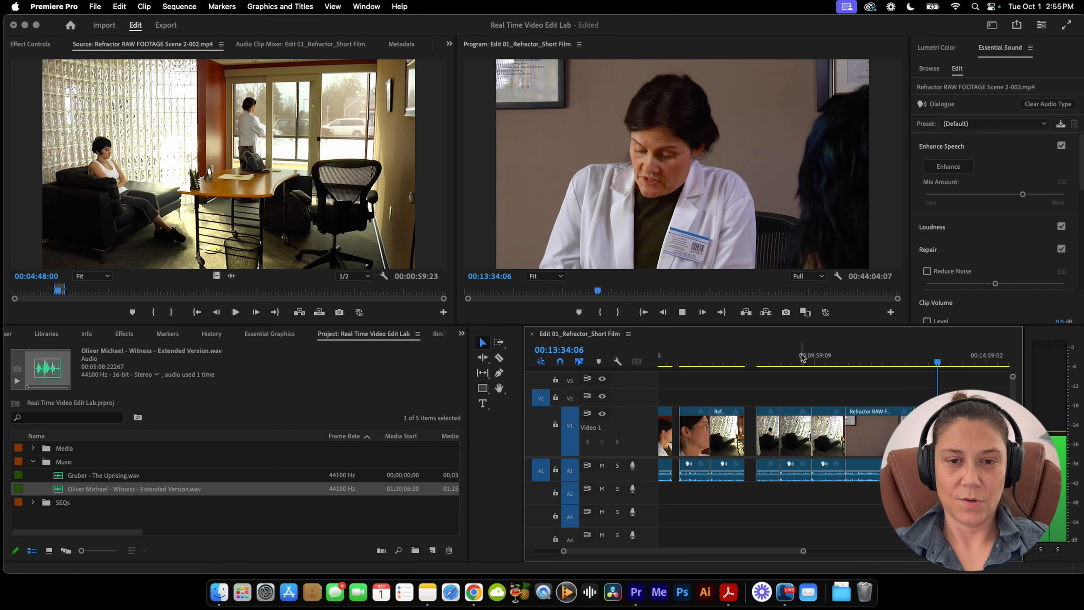
Preview the over-the-shoulder and couch shots in the raw footage between about 00:13:11 and 00:15:01
{"action": "left_click_drag", "start_coordinate": [810, 355], "coordinate": [887, 360]}
{"action": "key", "text": "space"}
{"action": "key", "text": "space"}
{"action": "scroll", "coordinate": [808, 378], "scroll_direction": "right", "scroll_amount": 5}
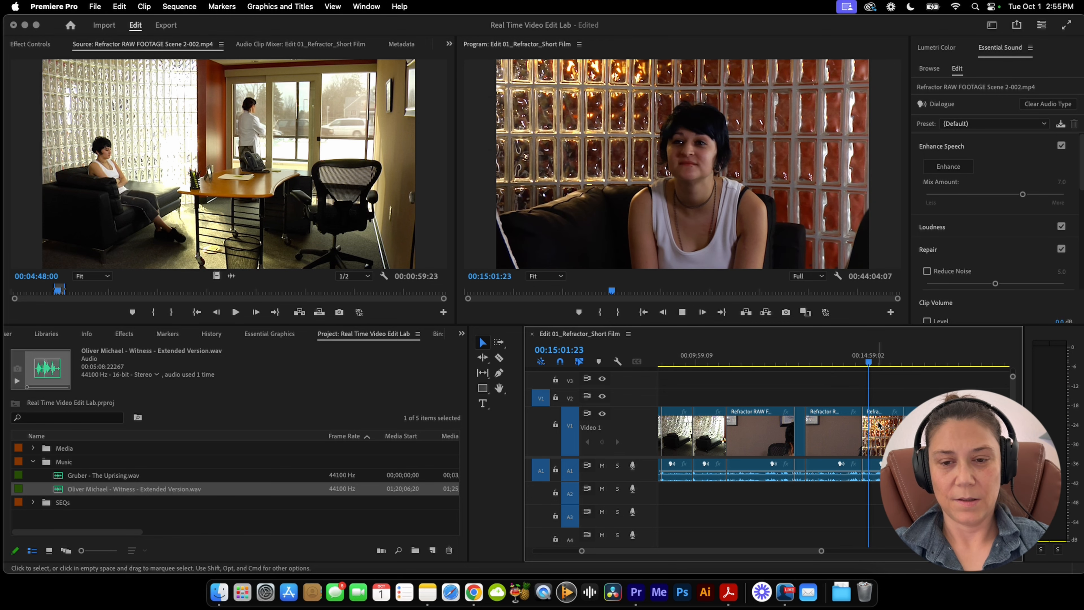
{"action": "key", "text": "space"}
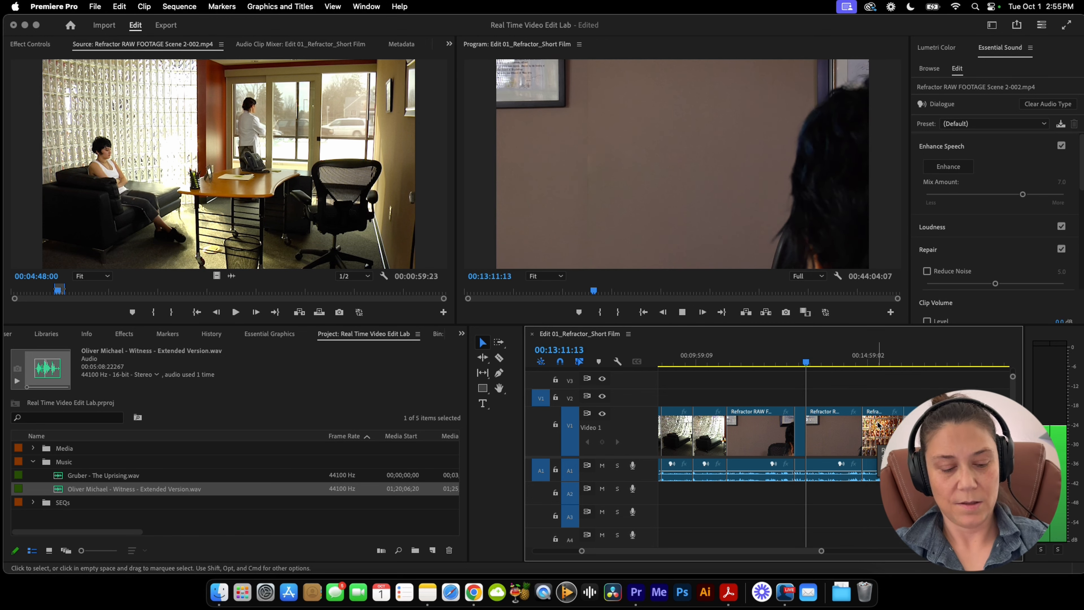
{"action": "left_click_drag", "start_coordinate": [816, 361], "coordinate": [872, 360]}
{"action": "left_click_drag", "start_coordinate": [798, 363], "coordinate": [771, 365]}
{"action": "key", "text": "space"}
{"action": "left_click", "coordinate": [867, 361]}
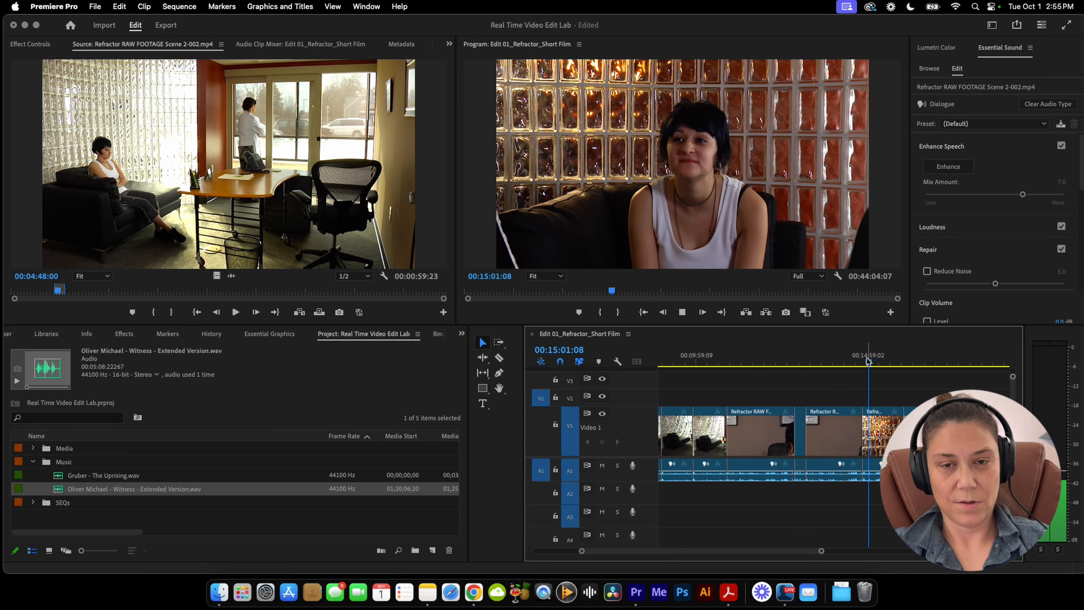
{"action": "key", "text": "Up"}
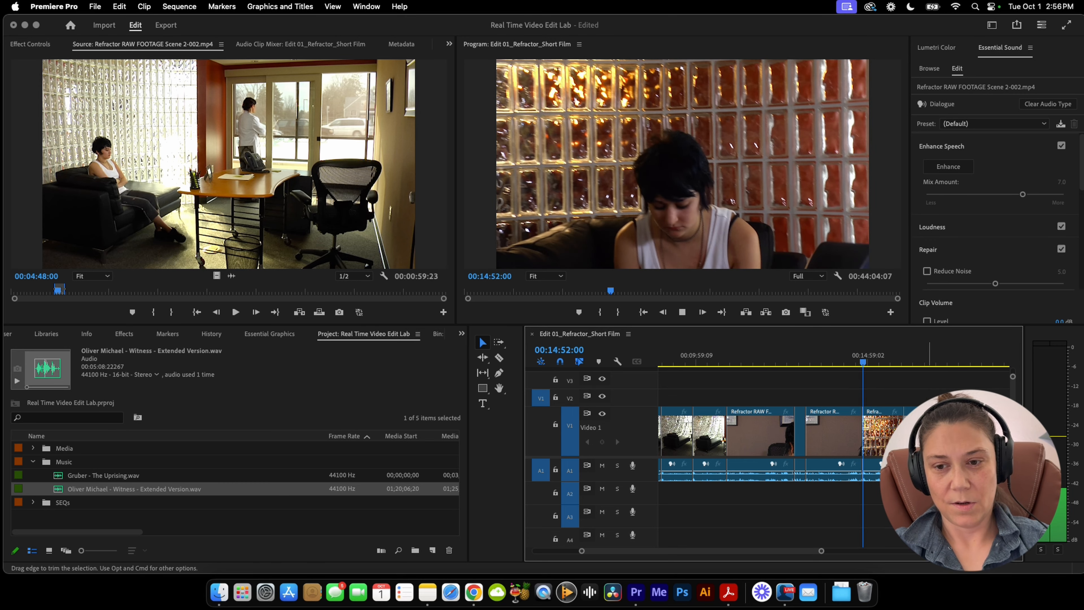
{"action": "scroll", "coordinate": [929, 432], "scroll_direction": "right", "scroll_amount": 3}
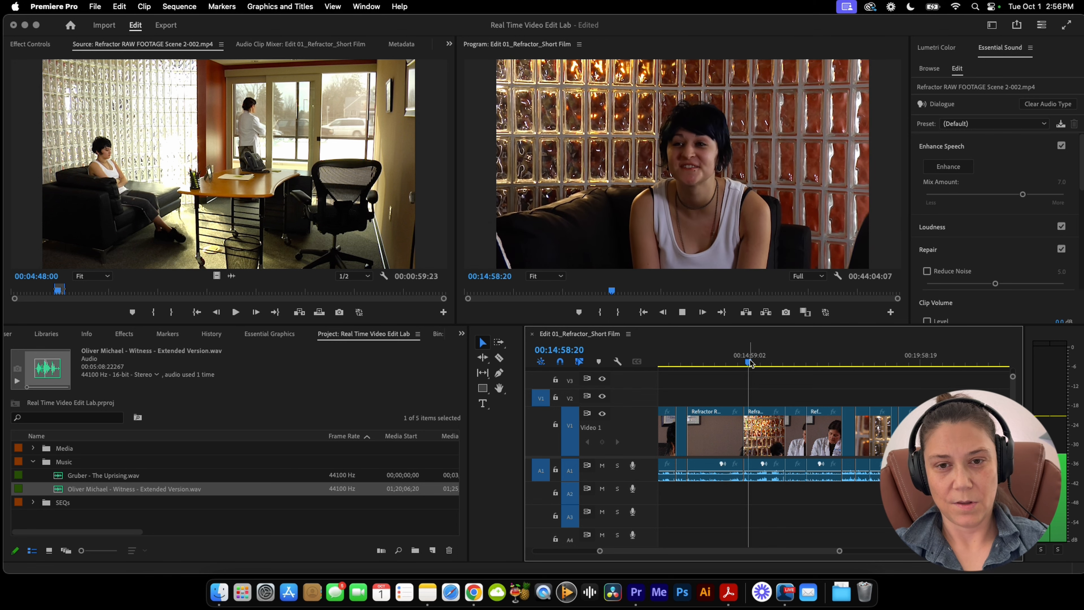
Skim the rest of the raw footage, sampling takes around 00:19:26, 00:22:58 and 00:31:28
{"action": "left_click_drag", "start_coordinate": [750, 362], "coordinate": [852, 362]}
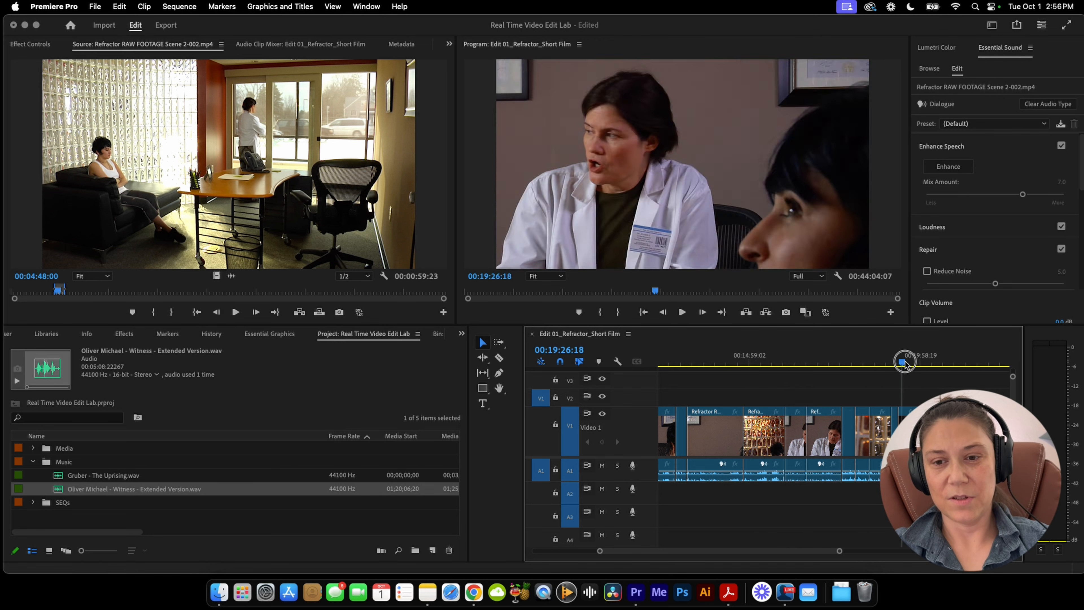
{"action": "left_click_drag", "start_coordinate": [958, 366], "coordinate": [962, 366]}
{"action": "key", "text": "backslash"}
{"action": "left_click", "coordinate": [848, 361]}
{"action": "left_click_drag", "start_coordinate": [857, 360], "coordinate": [868, 360]}
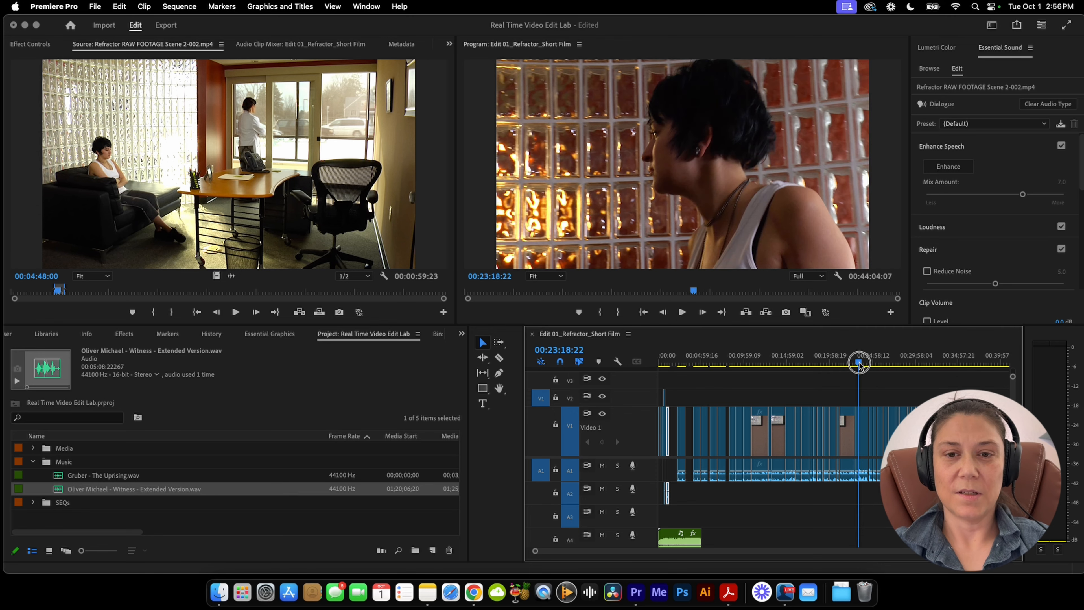
{"action": "left_click_drag", "start_coordinate": [859, 364], "coordinate": [856, 364]}
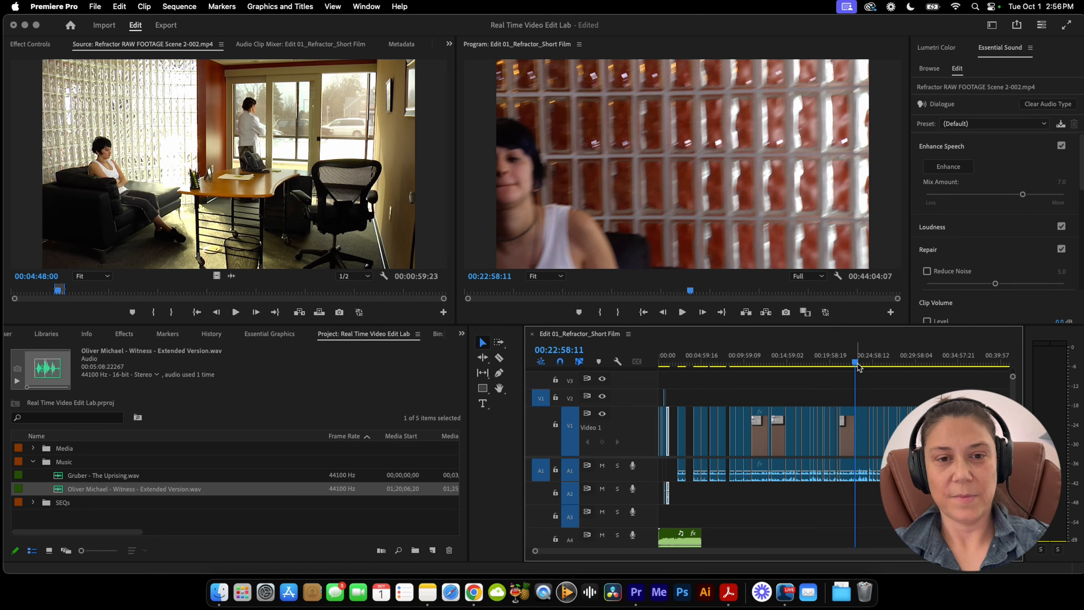
{"action": "key", "text": "space"}
{"action": "key", "text": "super+equal"}
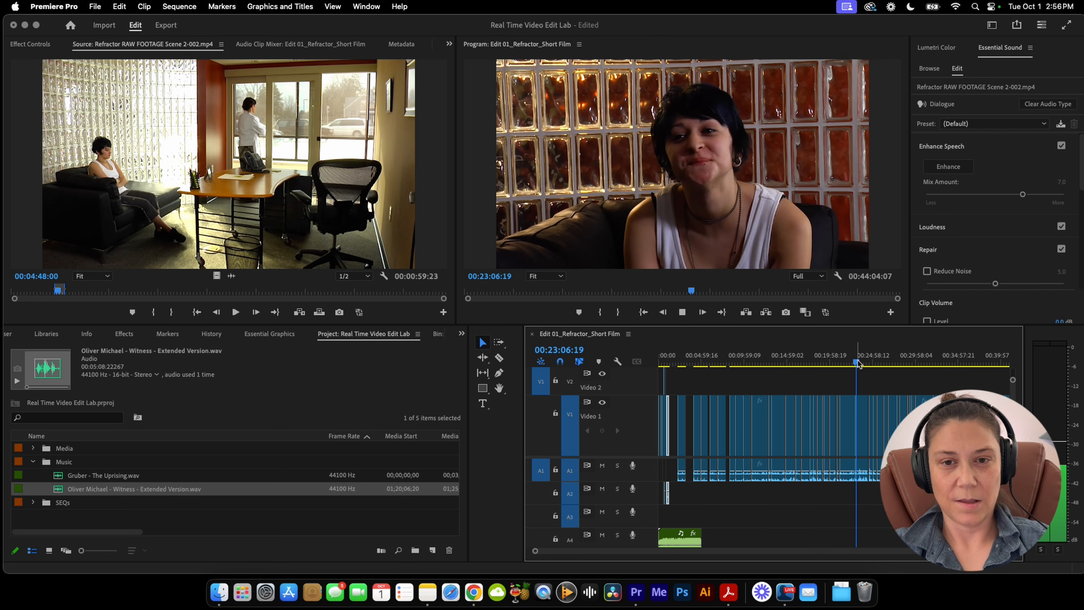
{"action": "left_click_drag", "start_coordinate": [864, 363], "coordinate": [930, 368]}
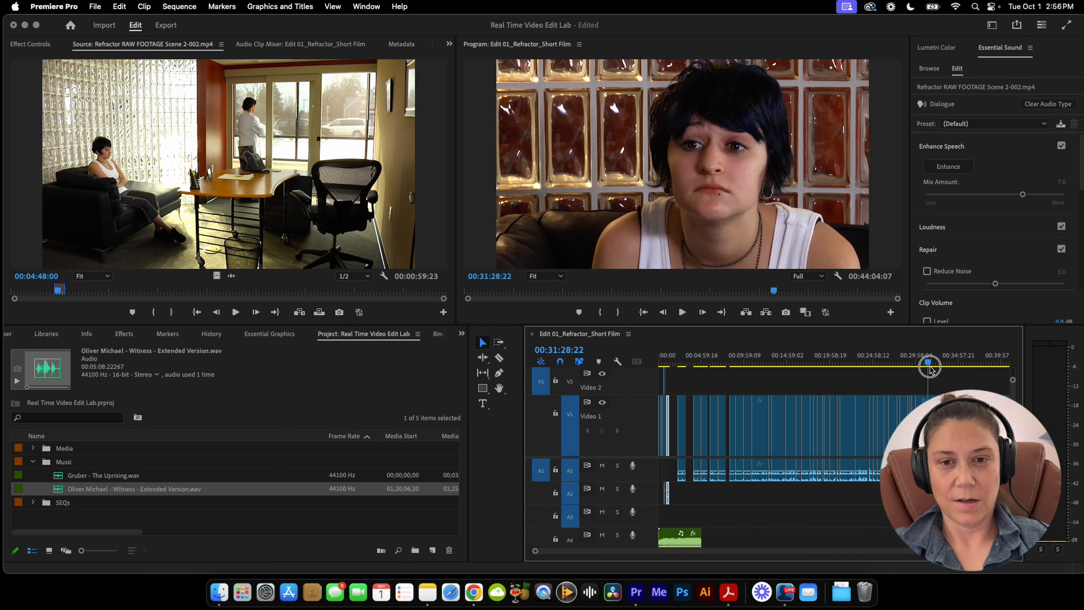
{"action": "key", "text": "space"}
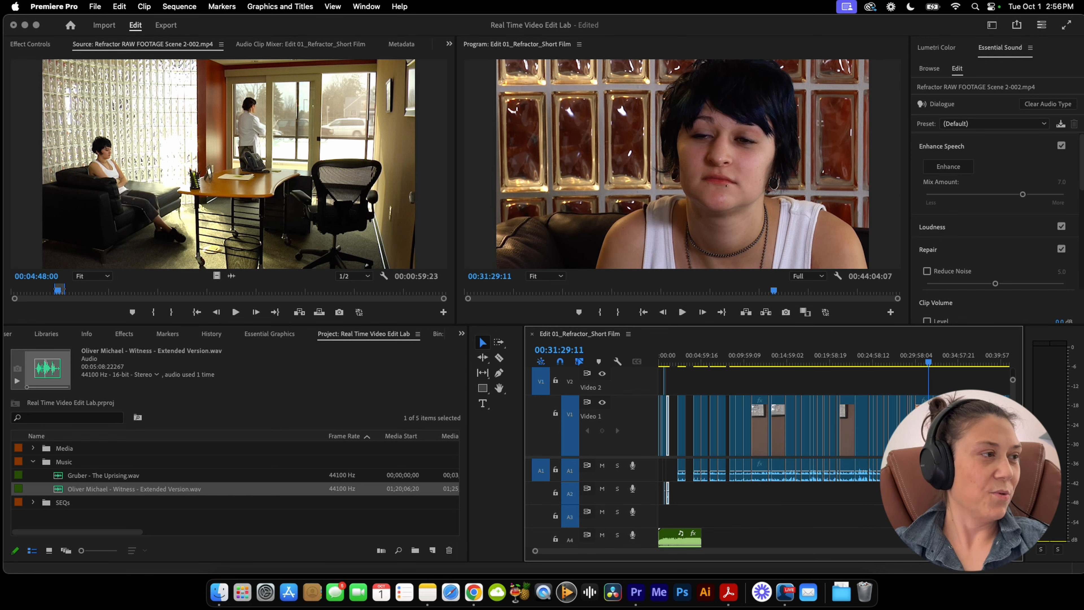